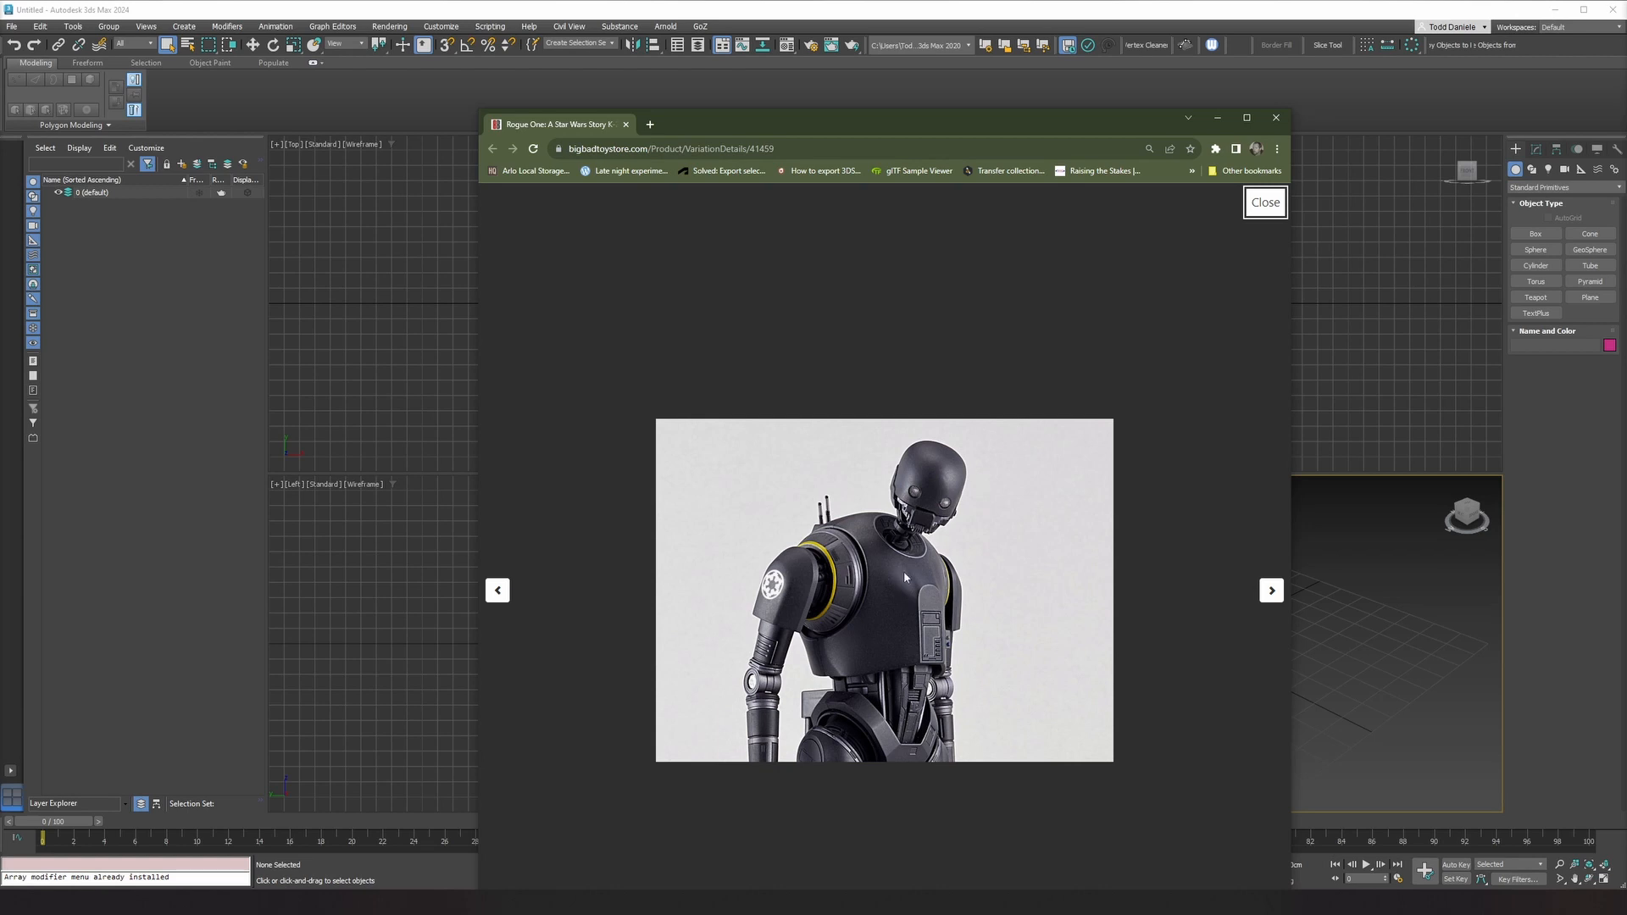
Step: Create a sphere centred on the origin in the Top view and set its radius to 16 inches
{"action": "left_click_drag", "start_coordinate": [828, 126], "coordinate": [1626, 92]}
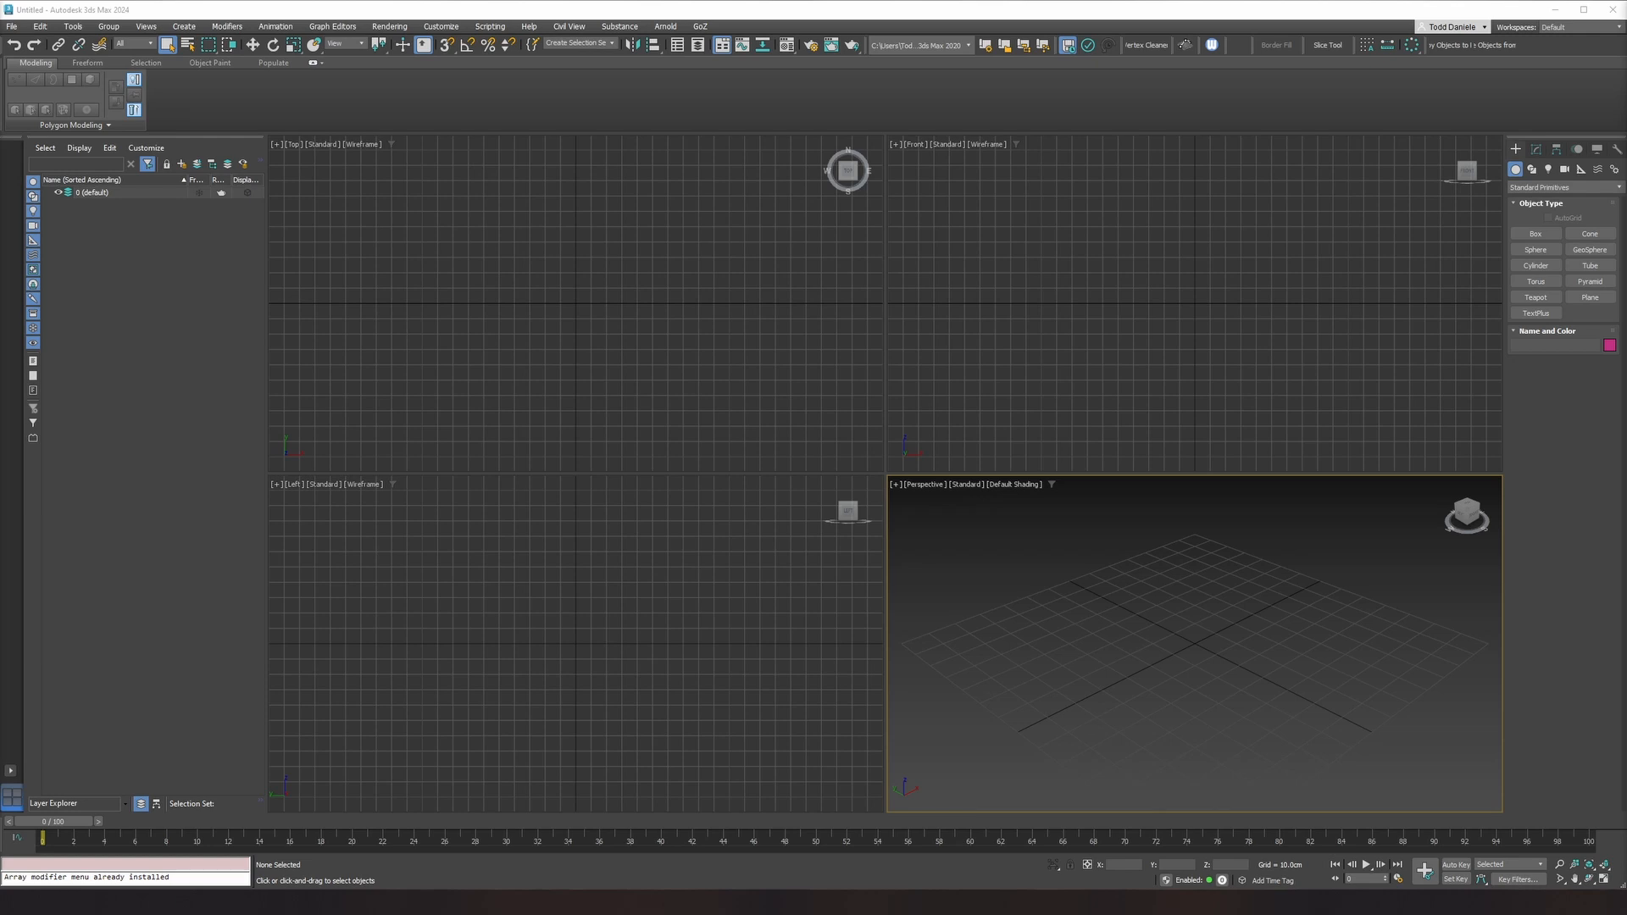
{"action": "left_click", "coordinate": [1536, 250]}
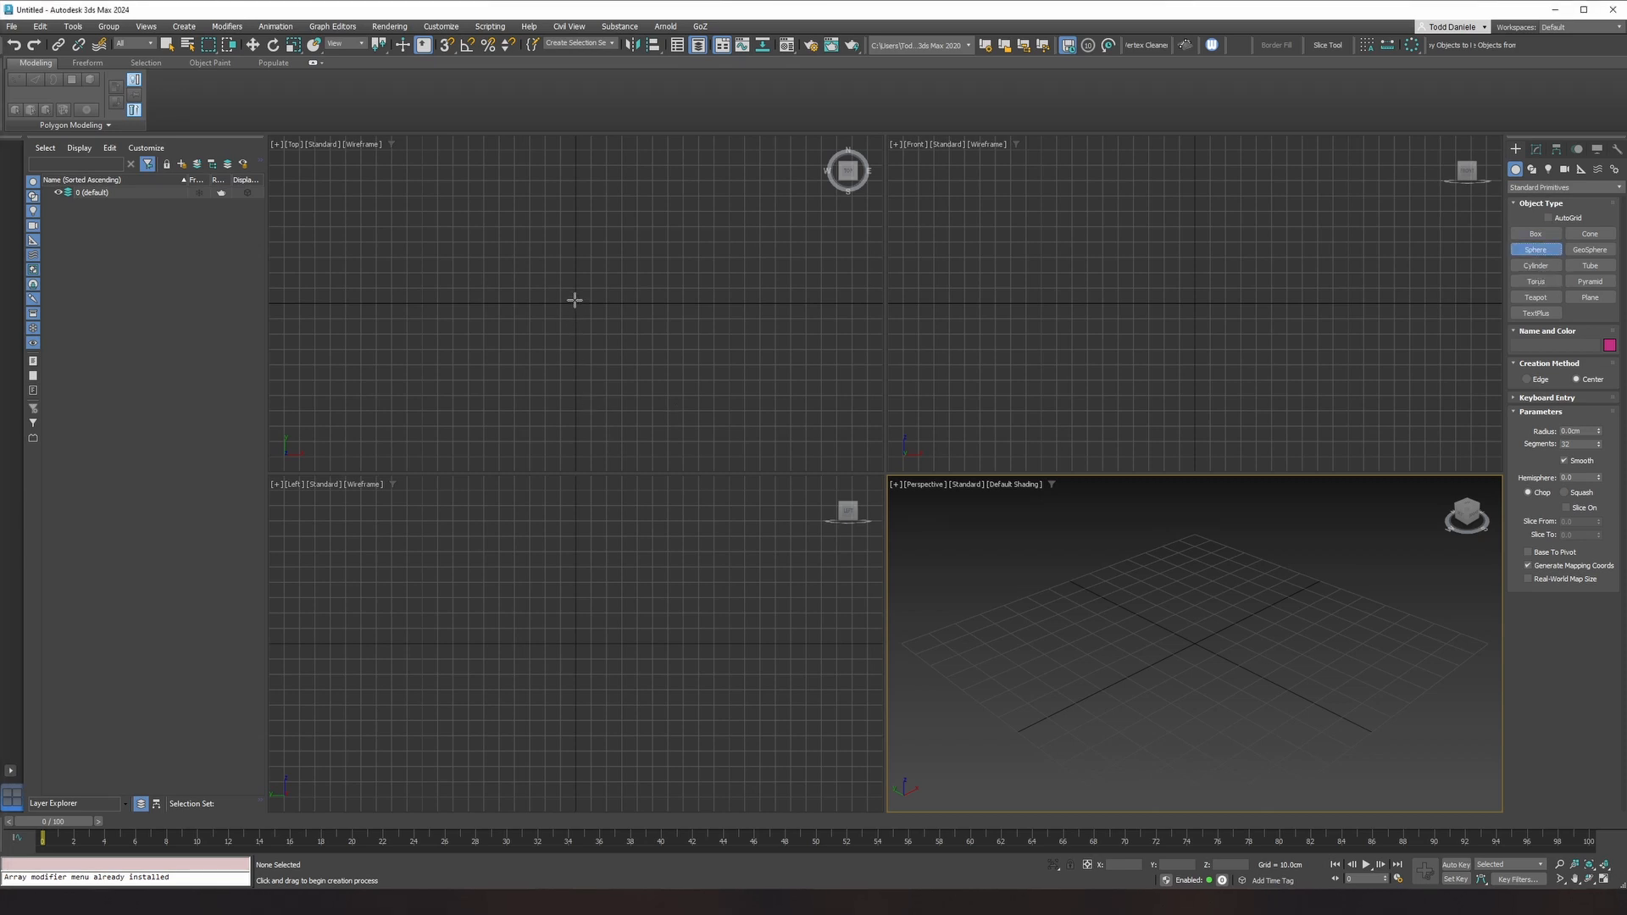
{"action": "left_click_drag", "start_coordinate": [574, 303], "coordinate": [640, 303]}
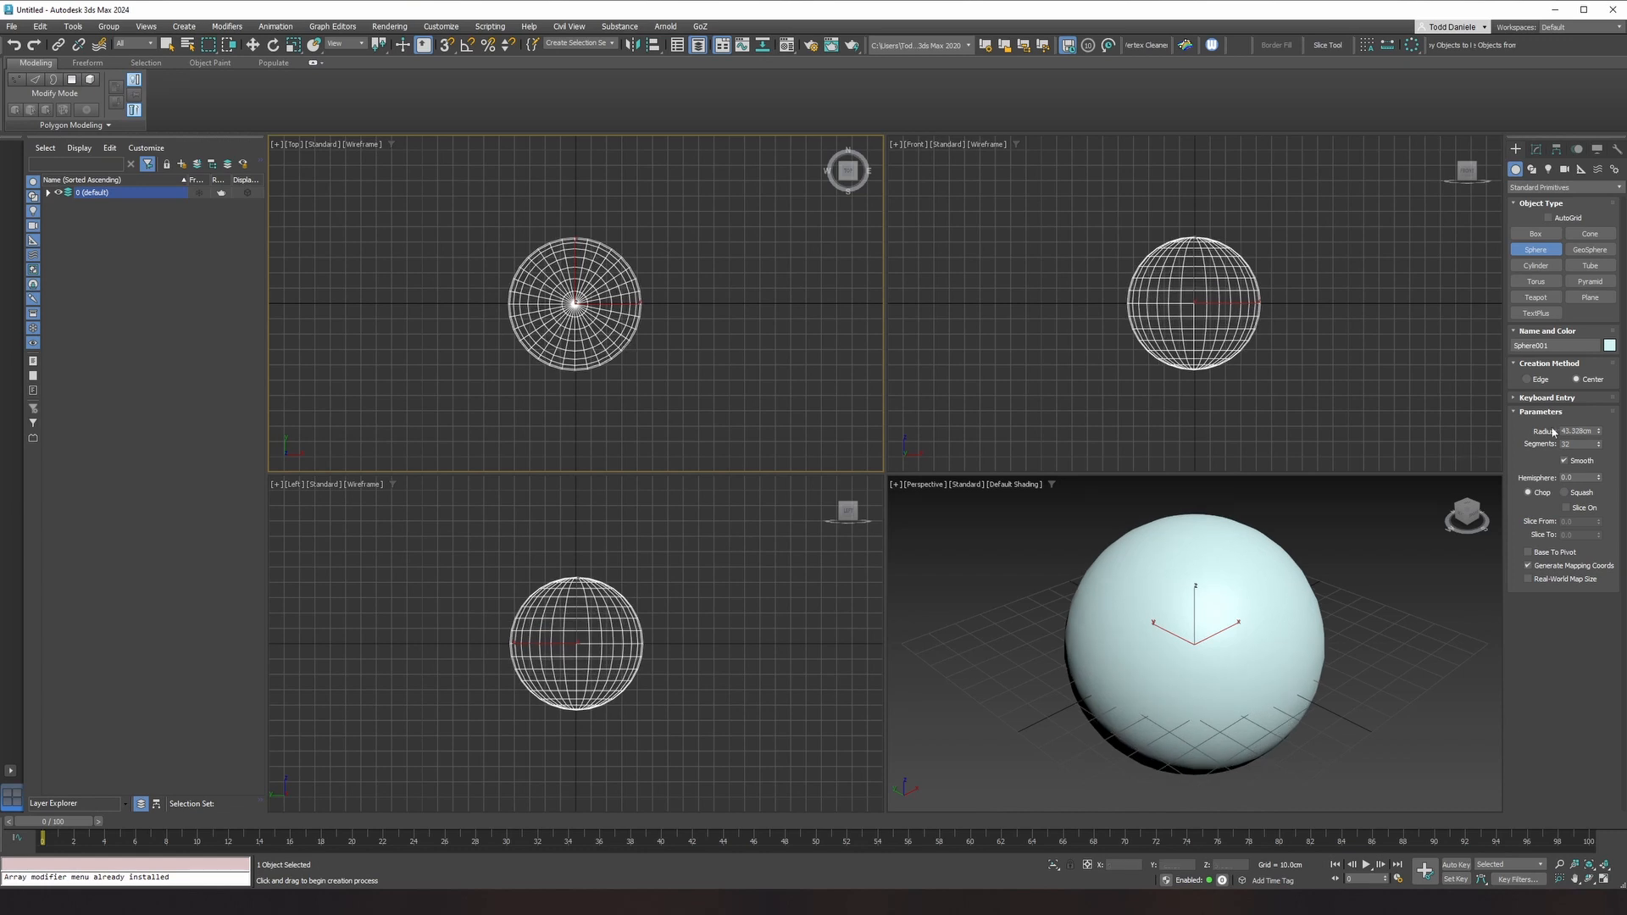
{"action": "double_click", "coordinate": [1590, 431]}
{"action": "type", "text": "16\""}
{"action": "key", "text": "Return"}
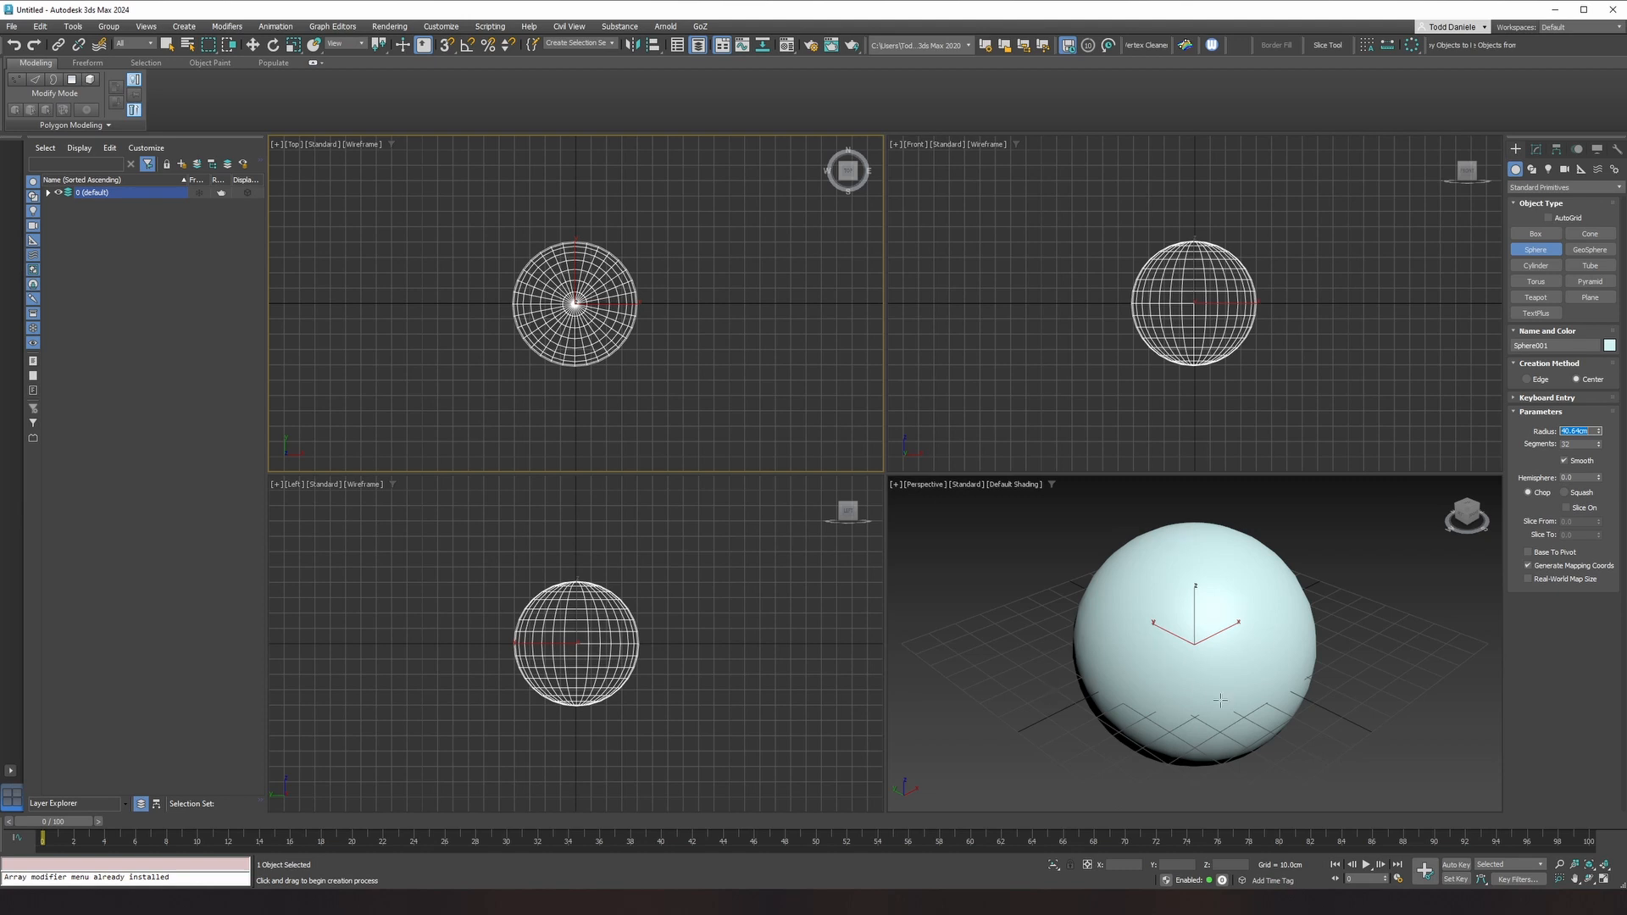
Step: Set the sphere's segments to 128 and display edged faces in the Perspective view
{"action": "middle_click_drag", "start_coordinate": [1222, 627], "coordinate": [1214, 619]}
{"action": "double_click", "coordinate": [1572, 443]}
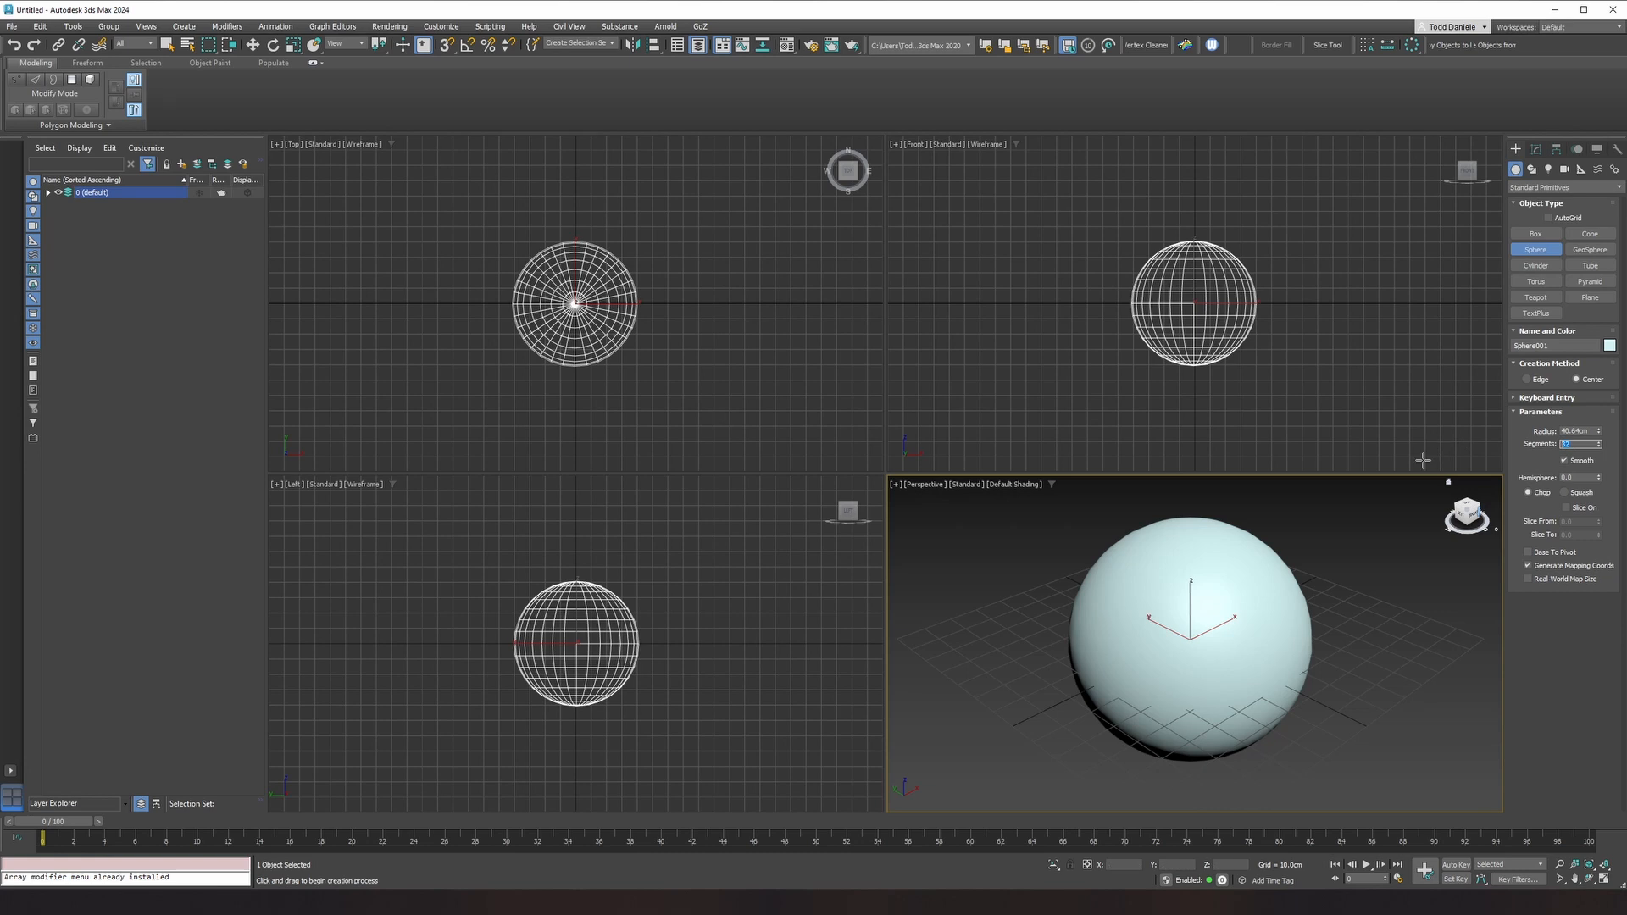
{"action": "type", "text": "128"}
{"action": "key", "text": "Tab"}
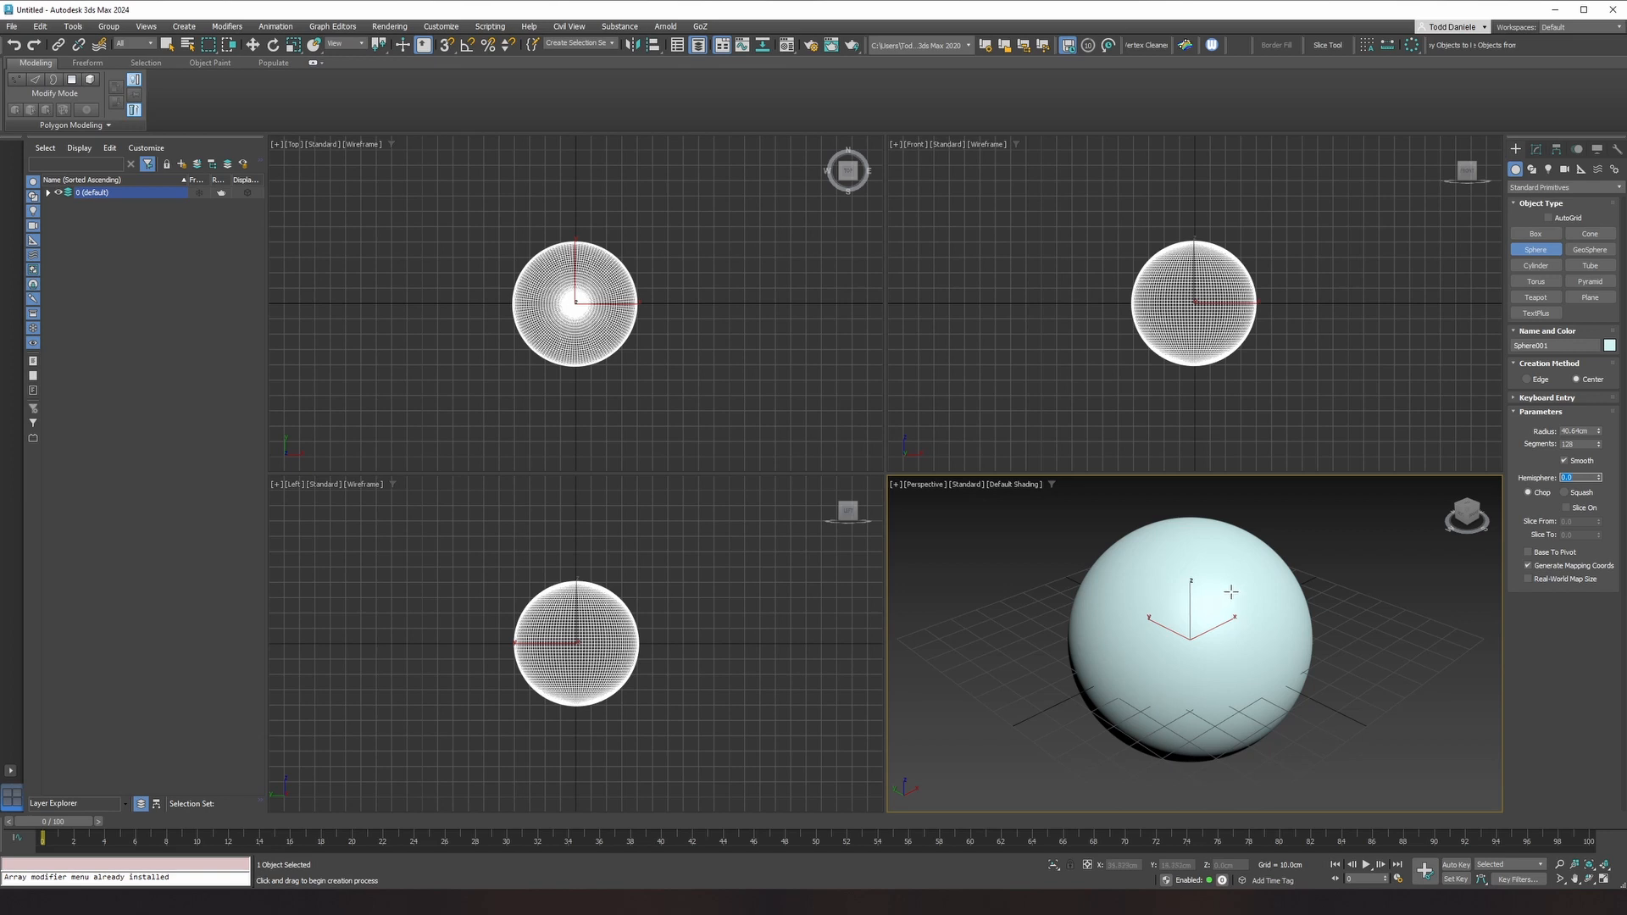
{"action": "key", "text": "Return"}
{"action": "key", "text": "F4"}
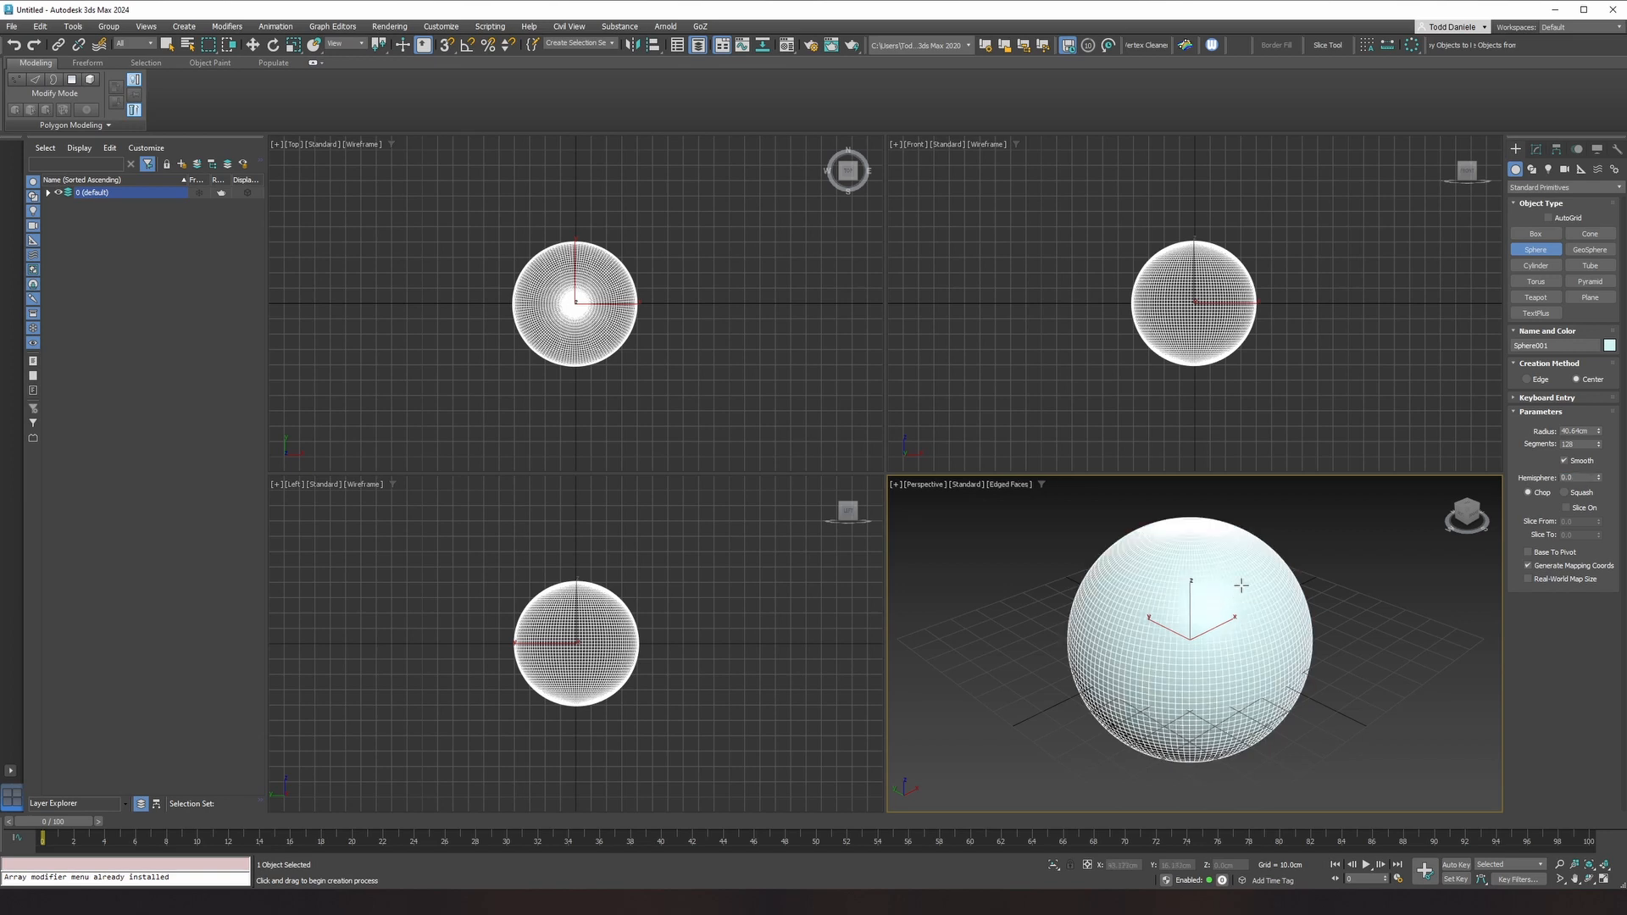
Step: Try 32 segments on the sphere for comparison and restore the count to 128
{"action": "double_click", "coordinate": [1590, 444]}
{"action": "type", "text": "32"}
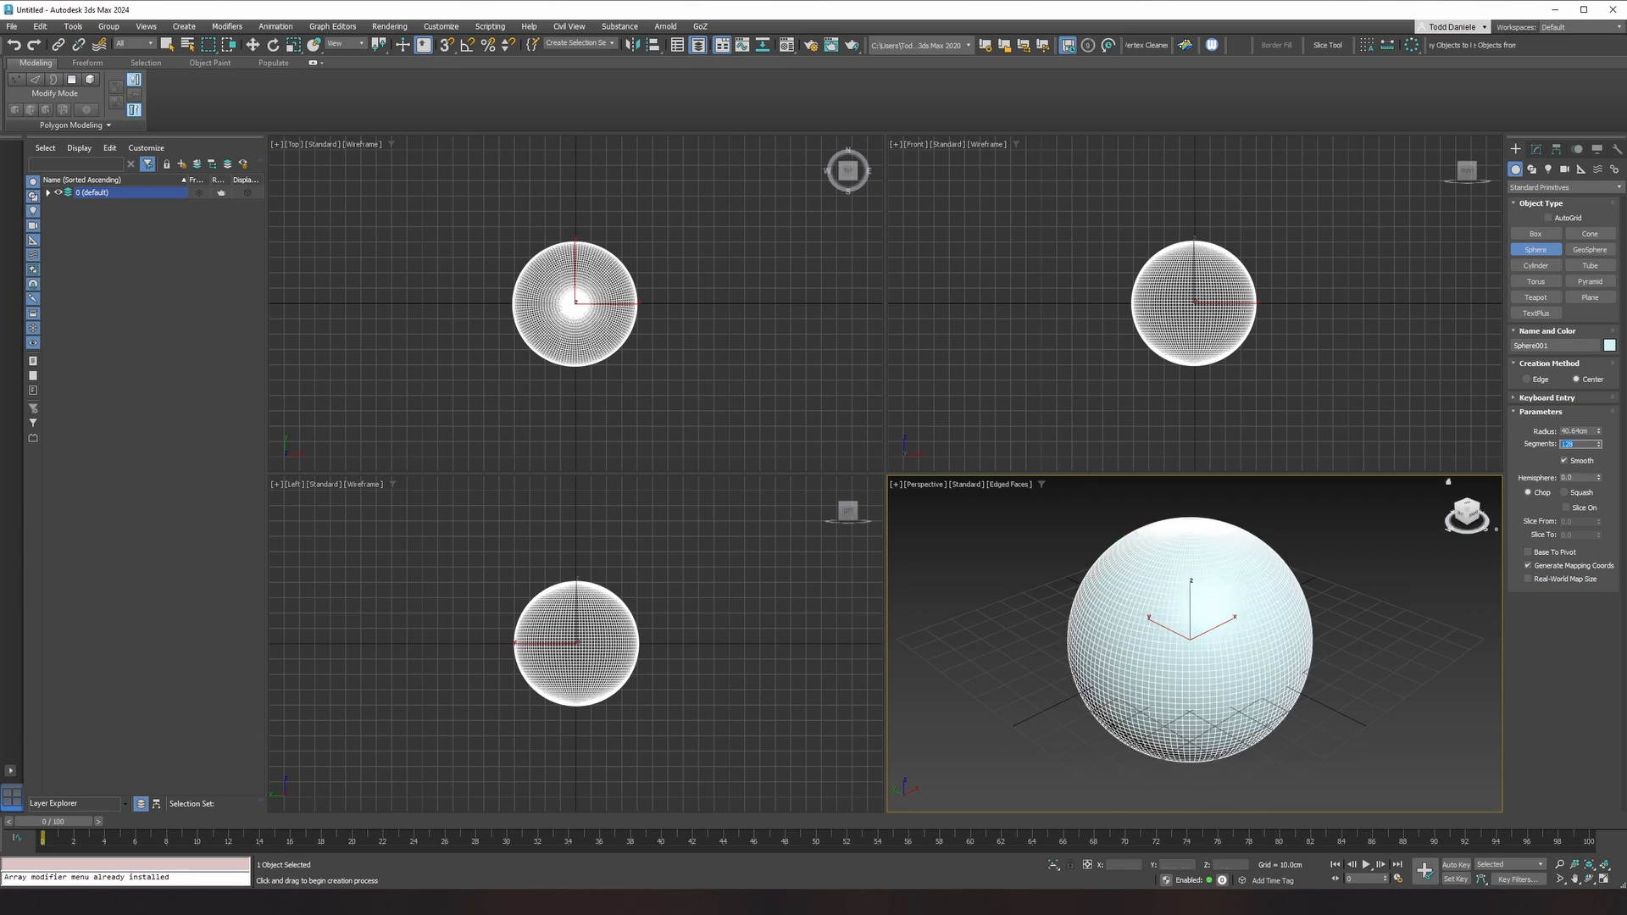
{"action": "key", "text": "Tab"}
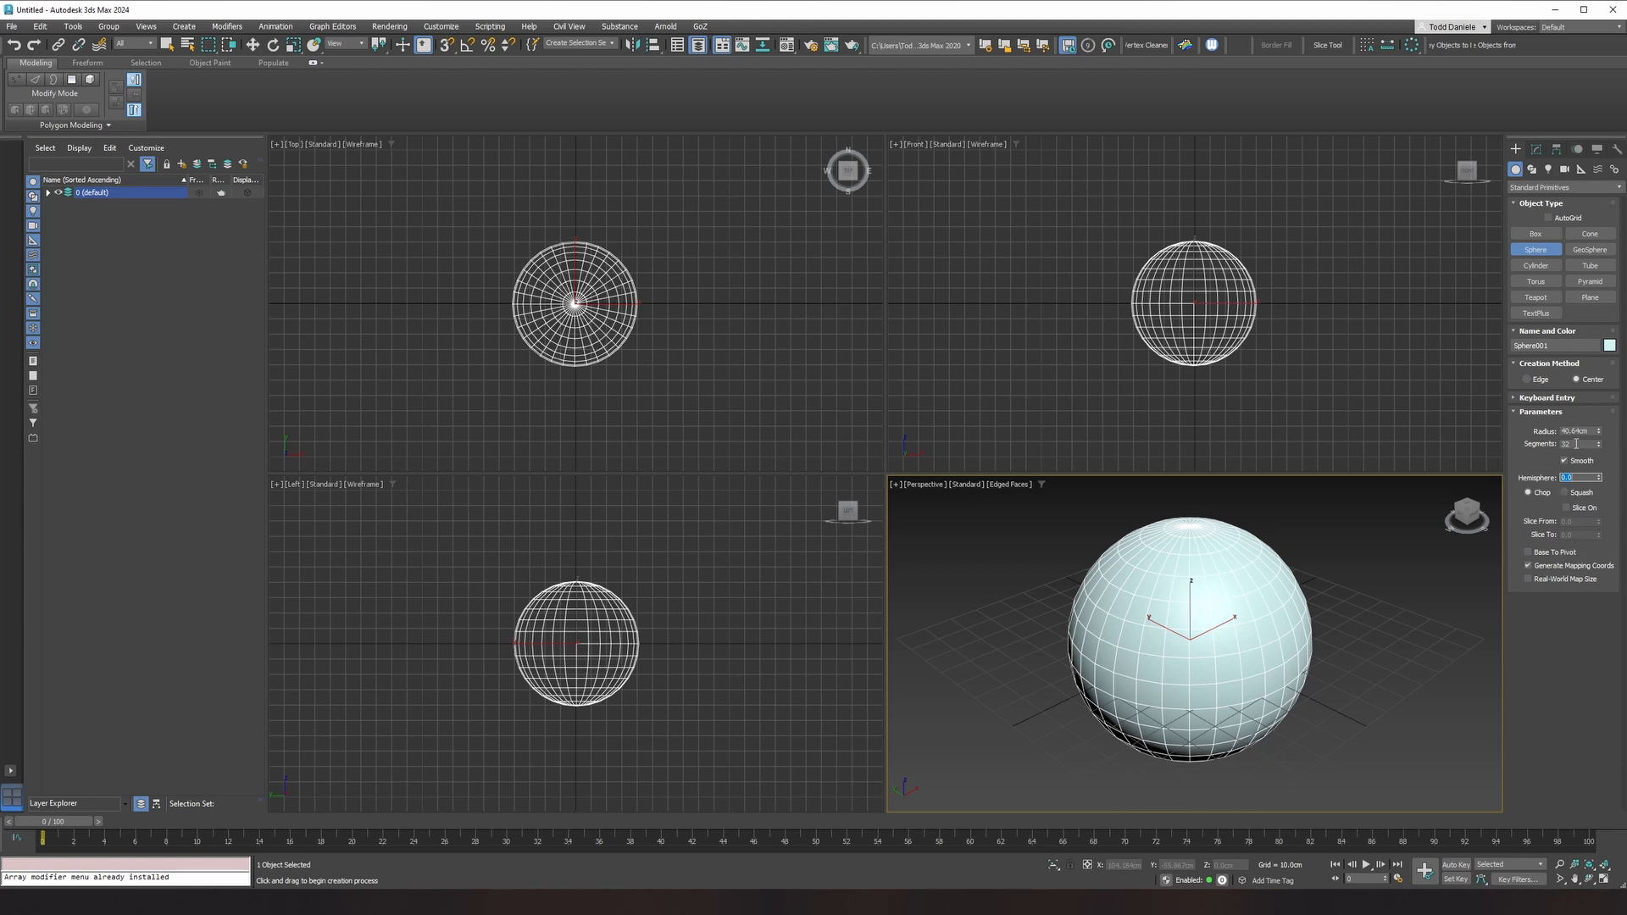
{"action": "key", "text": "shift+Tab"}
{"action": "type", "text": "128"}
{"action": "key", "text": "Tab"}
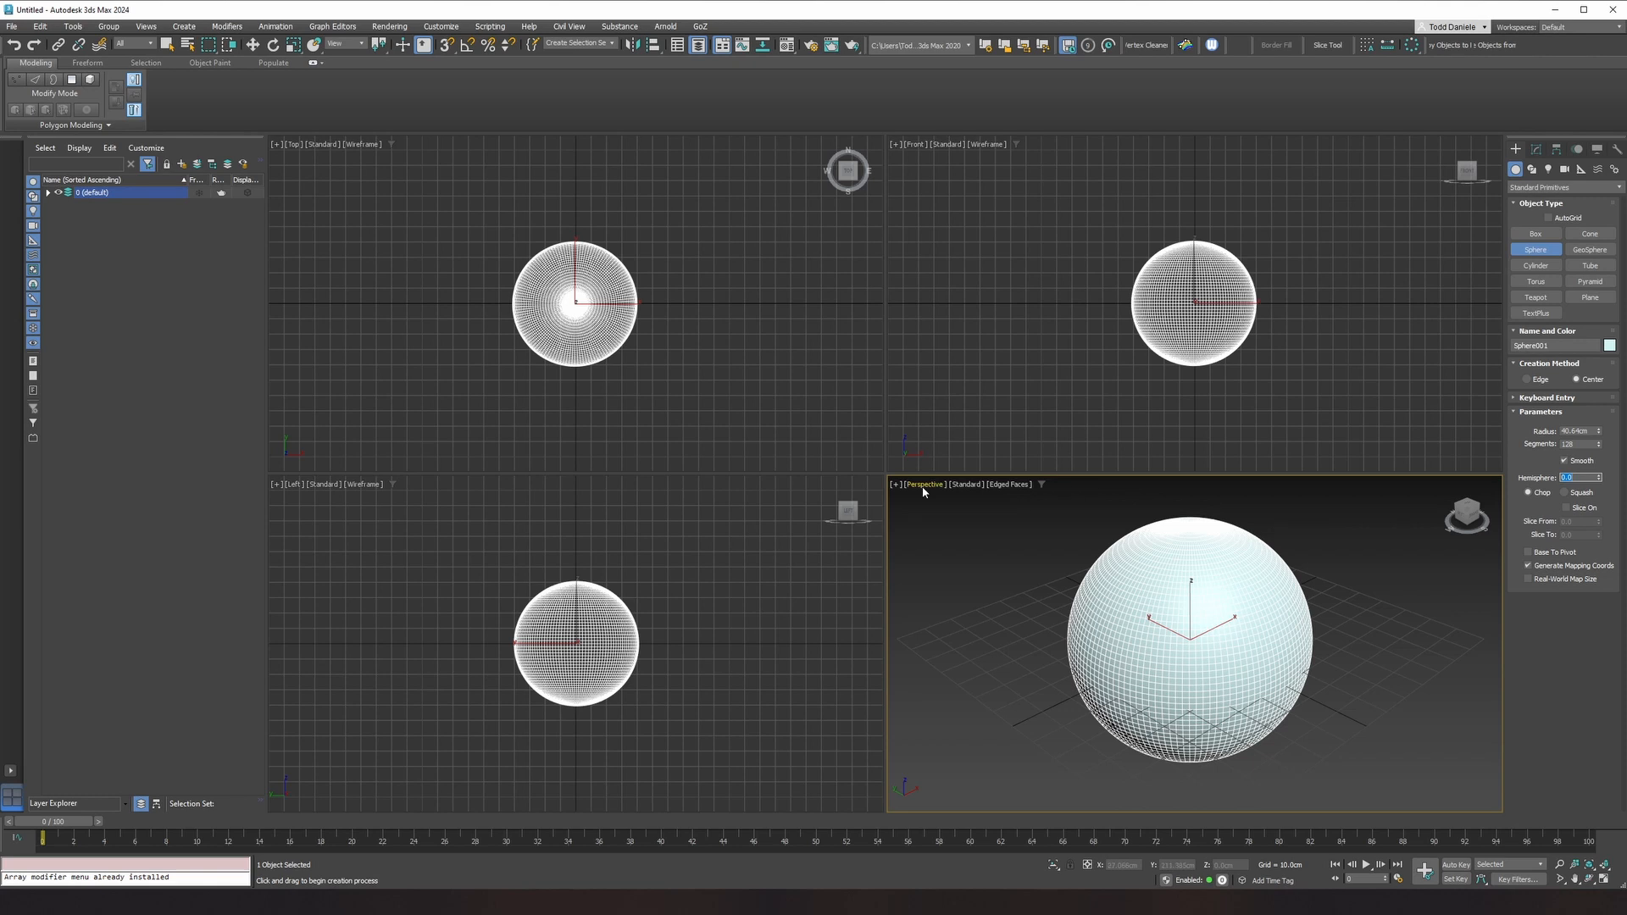
Step: Maximize the Front view and rotate the sphere 90 degrees about X with angle snap so its pole faces front
{"action": "right_click", "coordinate": [1220, 665]}
{"action": "right_click", "coordinate": [1100, 367]}
{"action": "key", "text": "alt+w"}
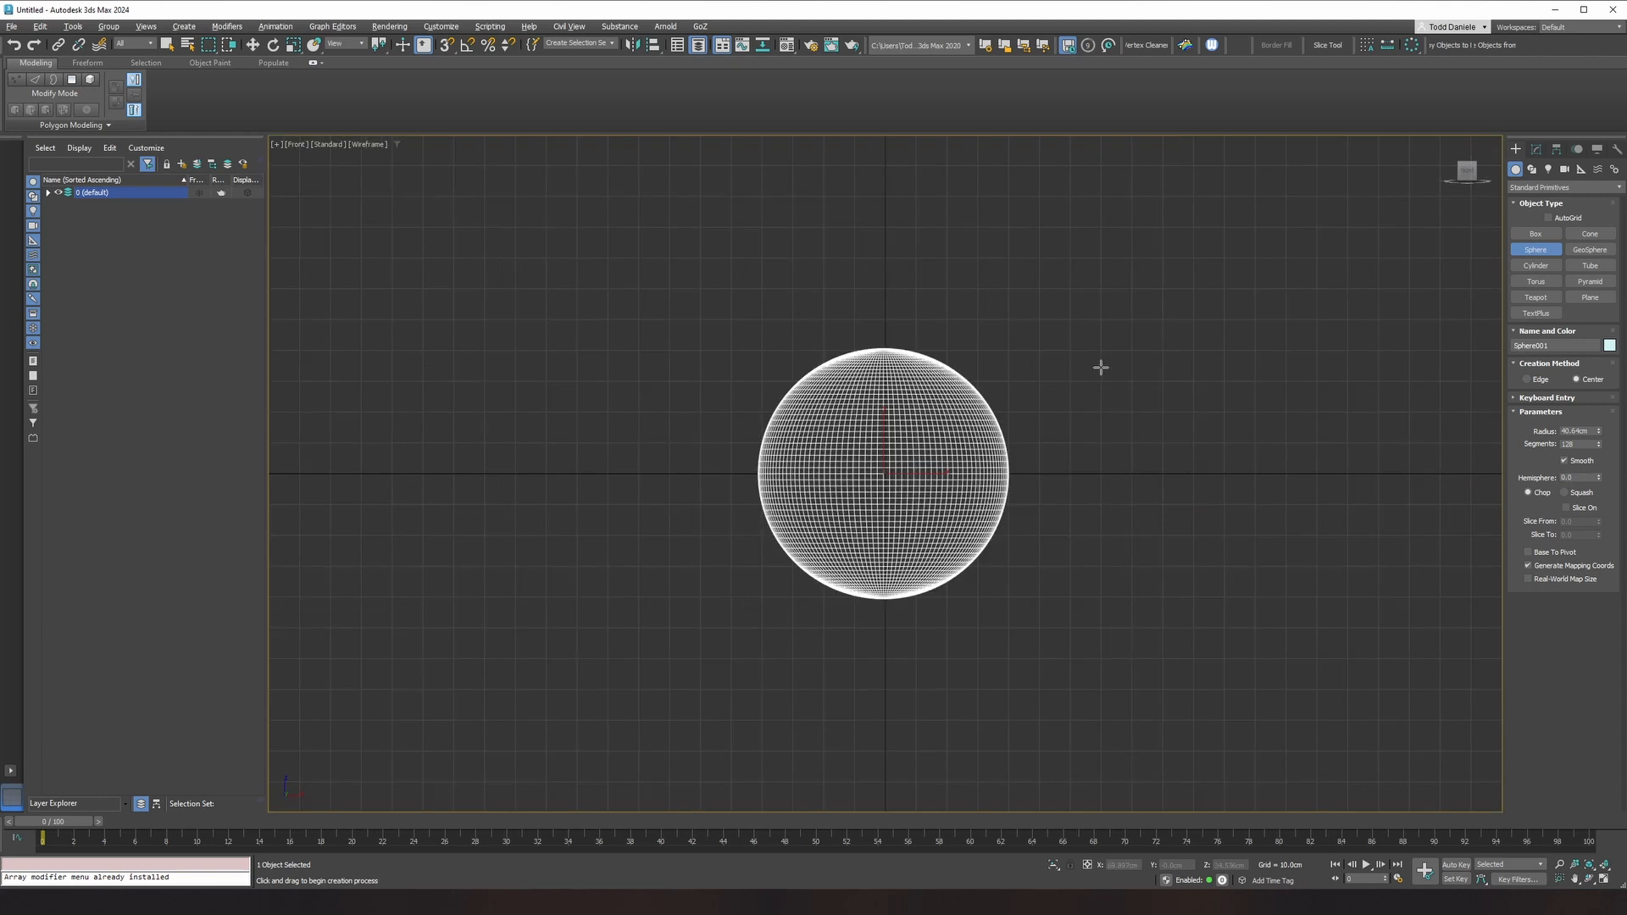
{"action": "scroll", "coordinate": [952, 423], "scroll_direction": "up", "scroll_amount": 3}
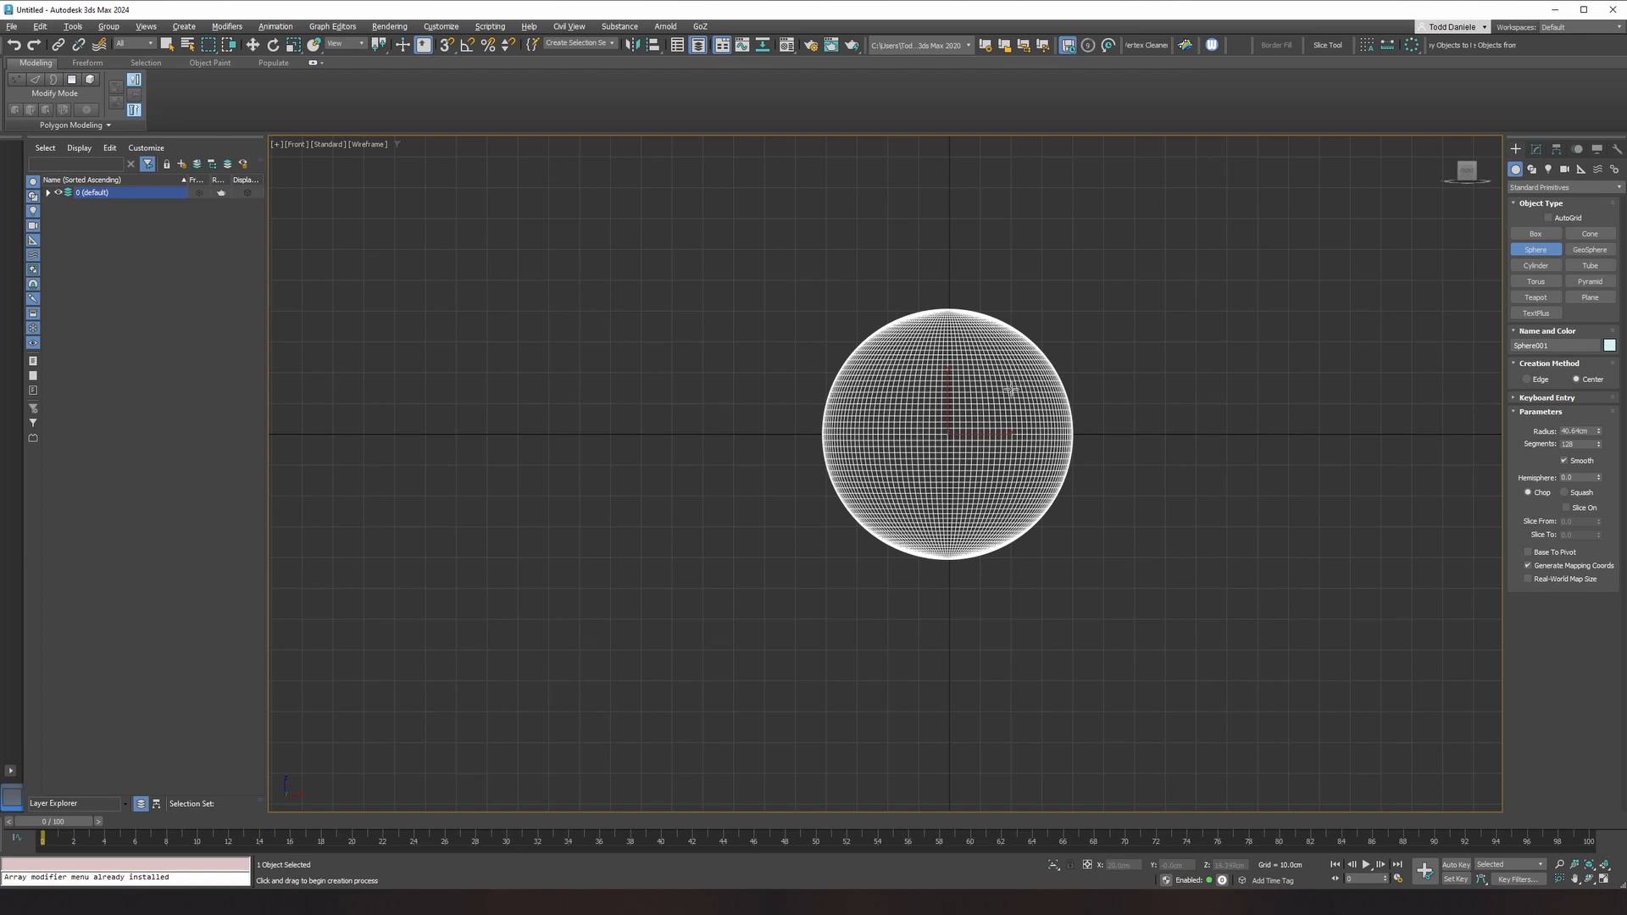
{"action": "key", "text": "e"}
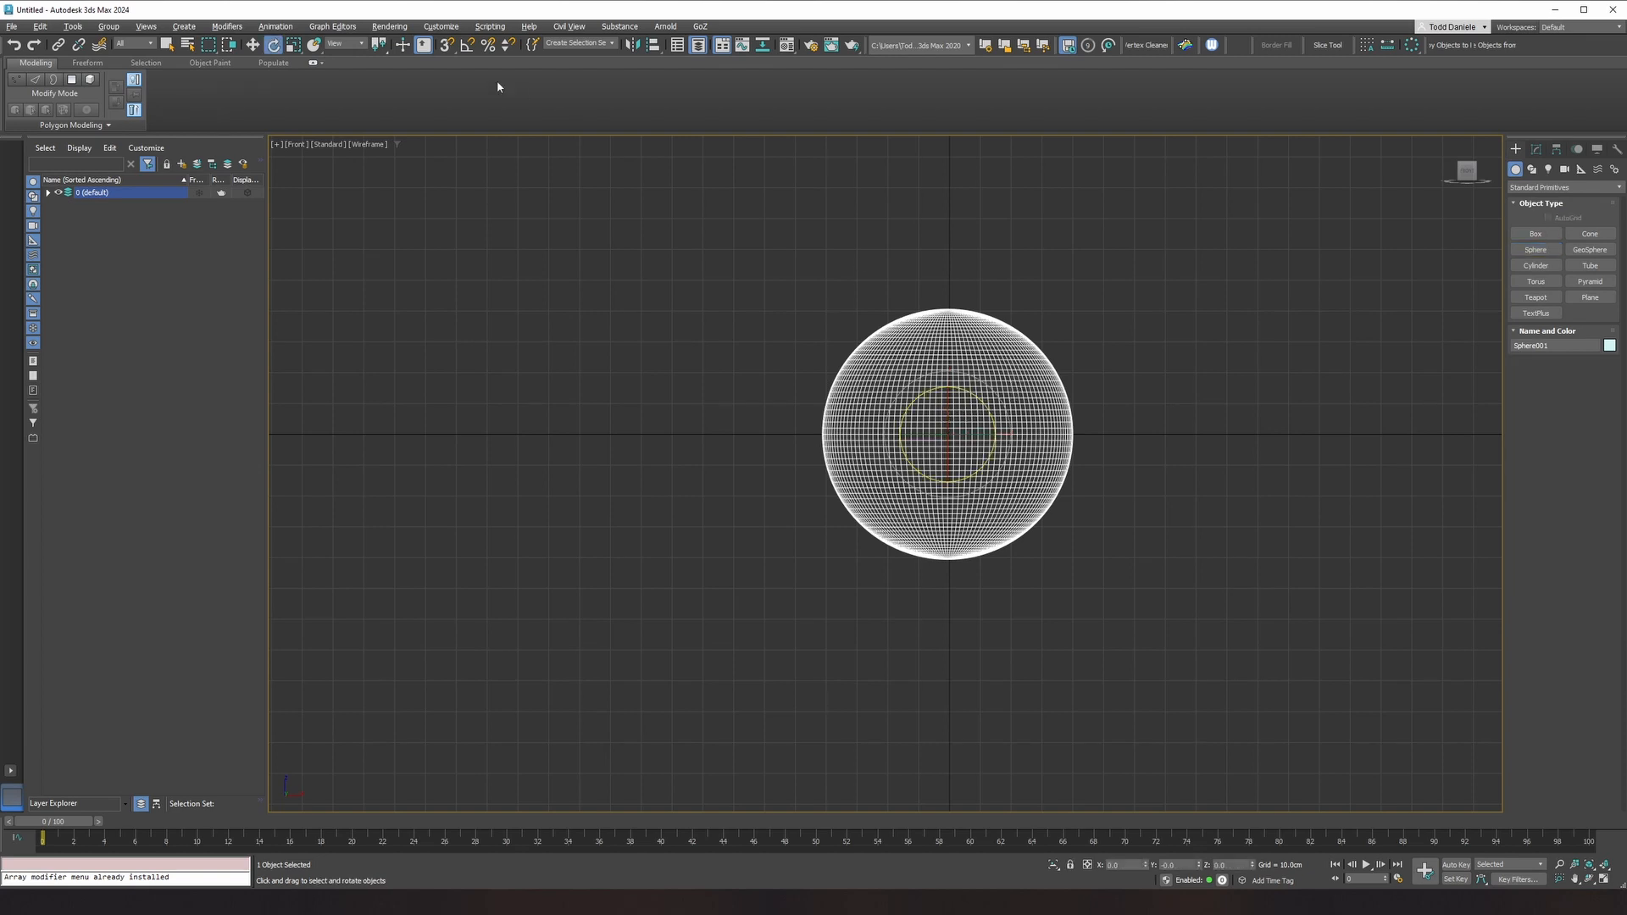
{"action": "left_click", "coordinate": [468, 47]}
{"action": "left_click_drag", "start_coordinate": [947, 416], "coordinate": [952, 472]}
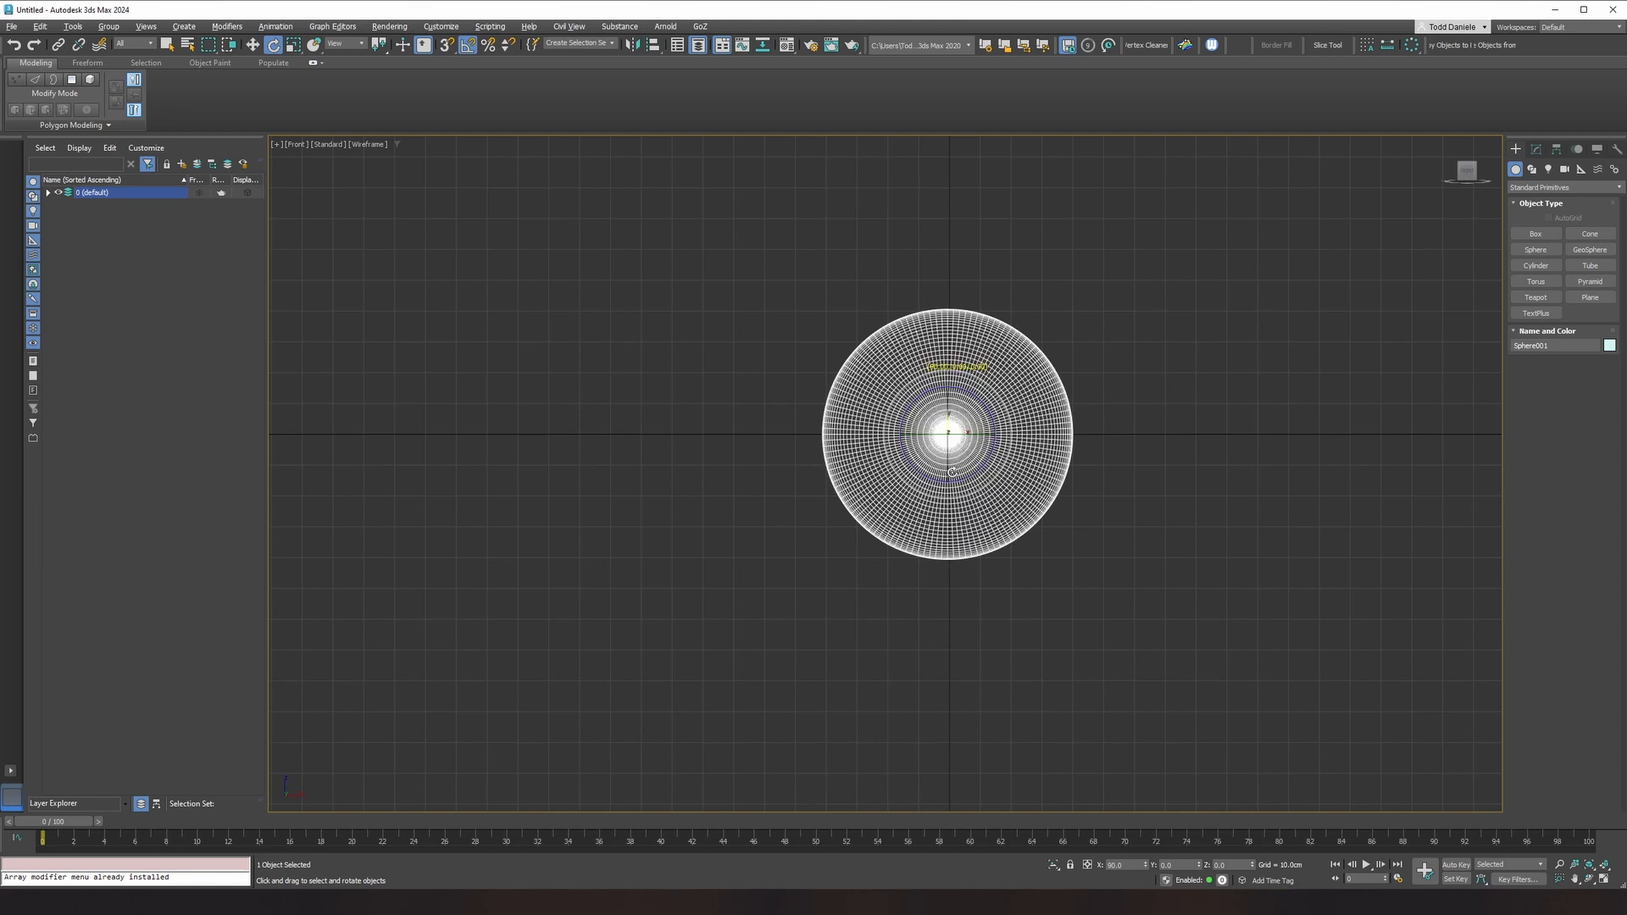
Step: Convert the rotated sphere to an Editable Poly
{"action": "scroll", "coordinate": [962, 458], "scroll_direction": "up", "scroll_amount": 4}
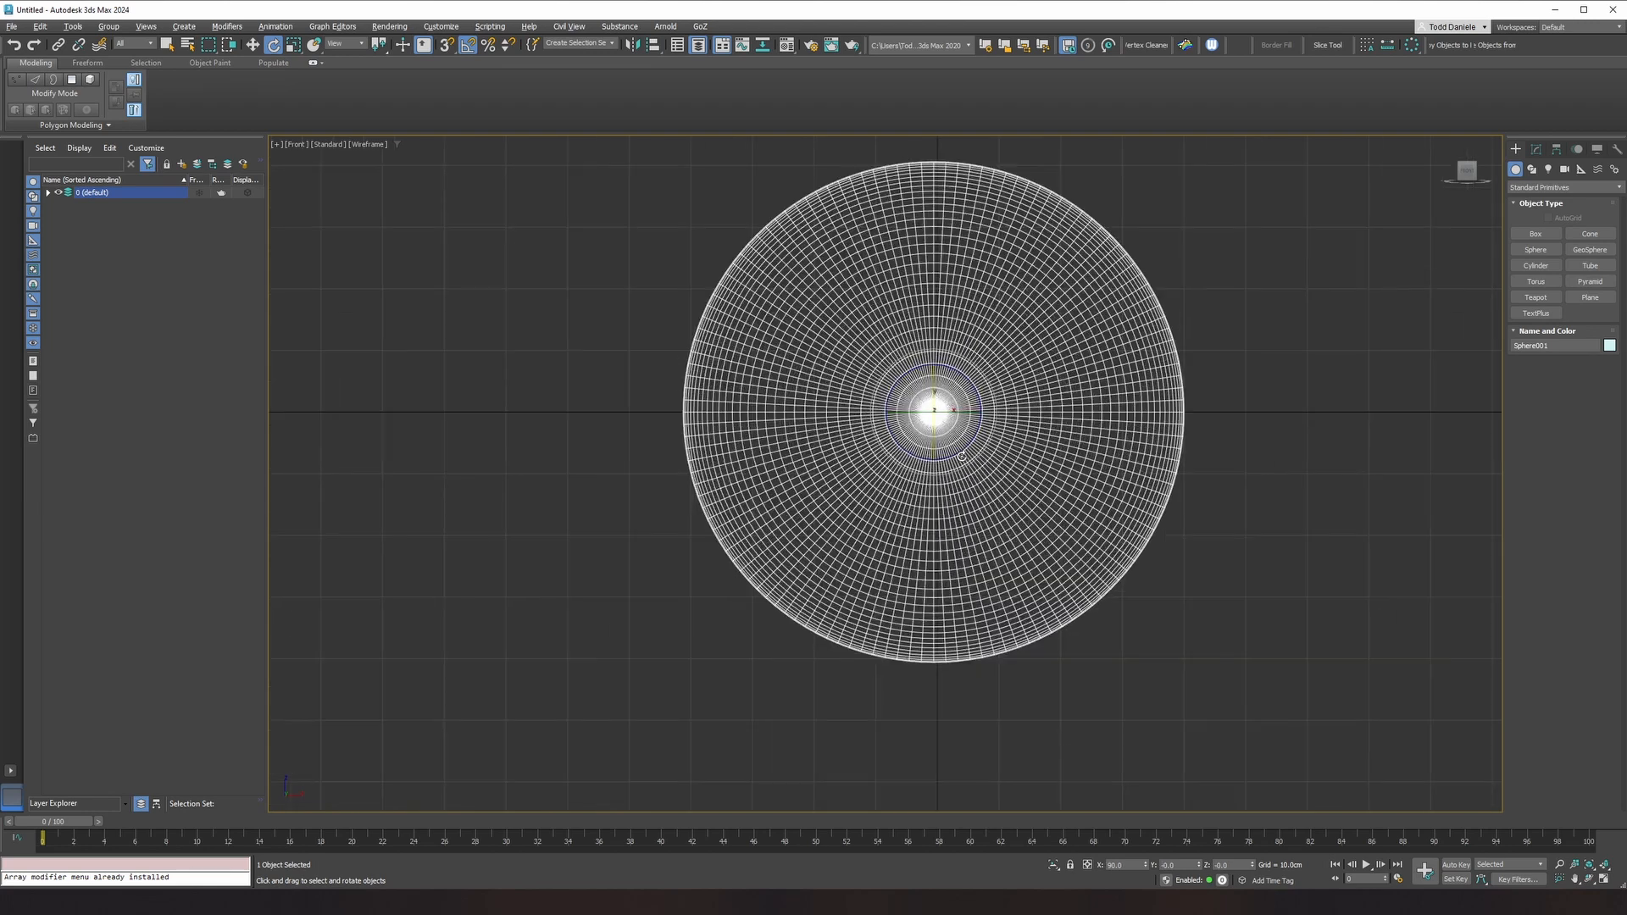
{"action": "left_click", "coordinate": [1536, 150]}
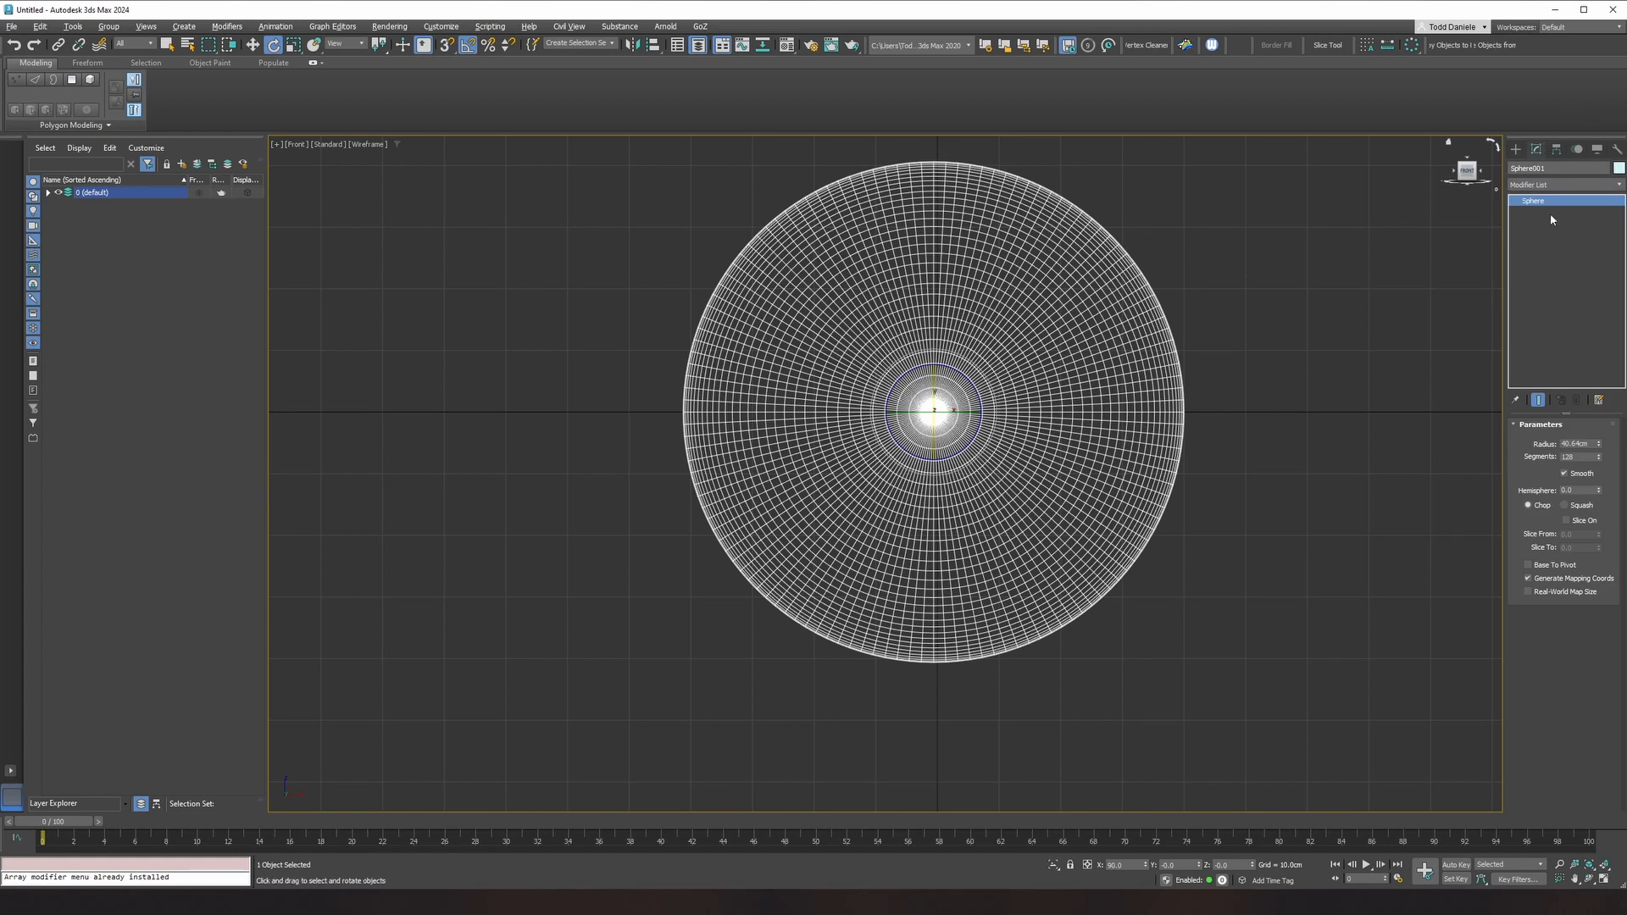
{"action": "right_click", "coordinate": [1550, 205]}
{"action": "left_click", "coordinate": [1593, 302]}
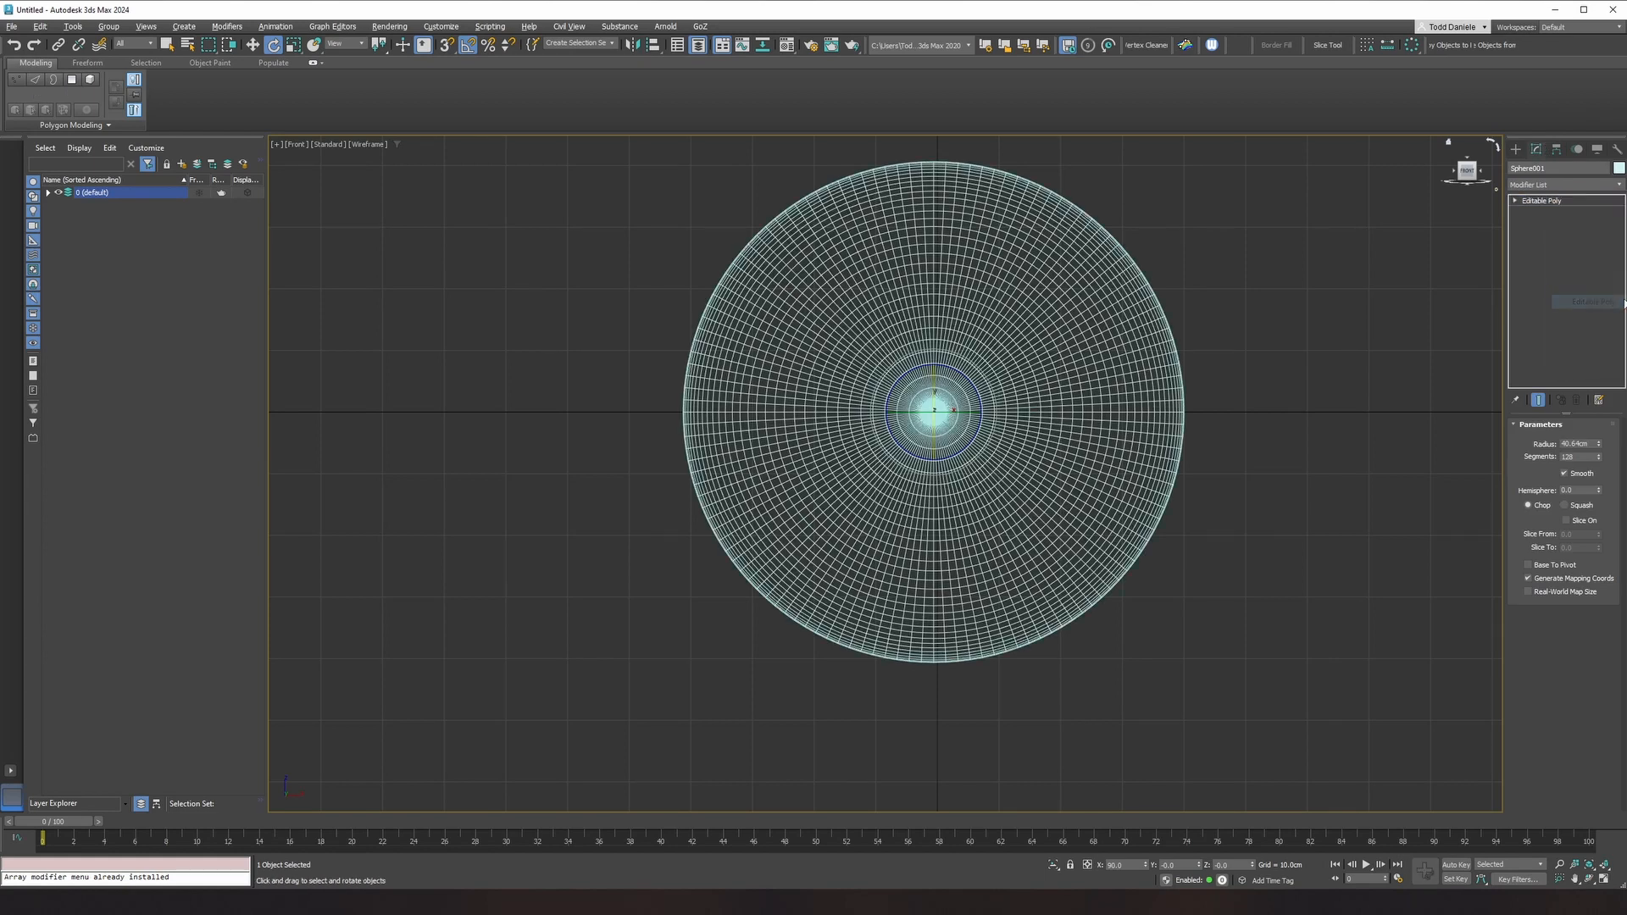
Step: Select all polygons of the sphere's upper half, including those along the horizontal centre line near the pole
{"action": "left_click", "coordinate": [1541, 244]}
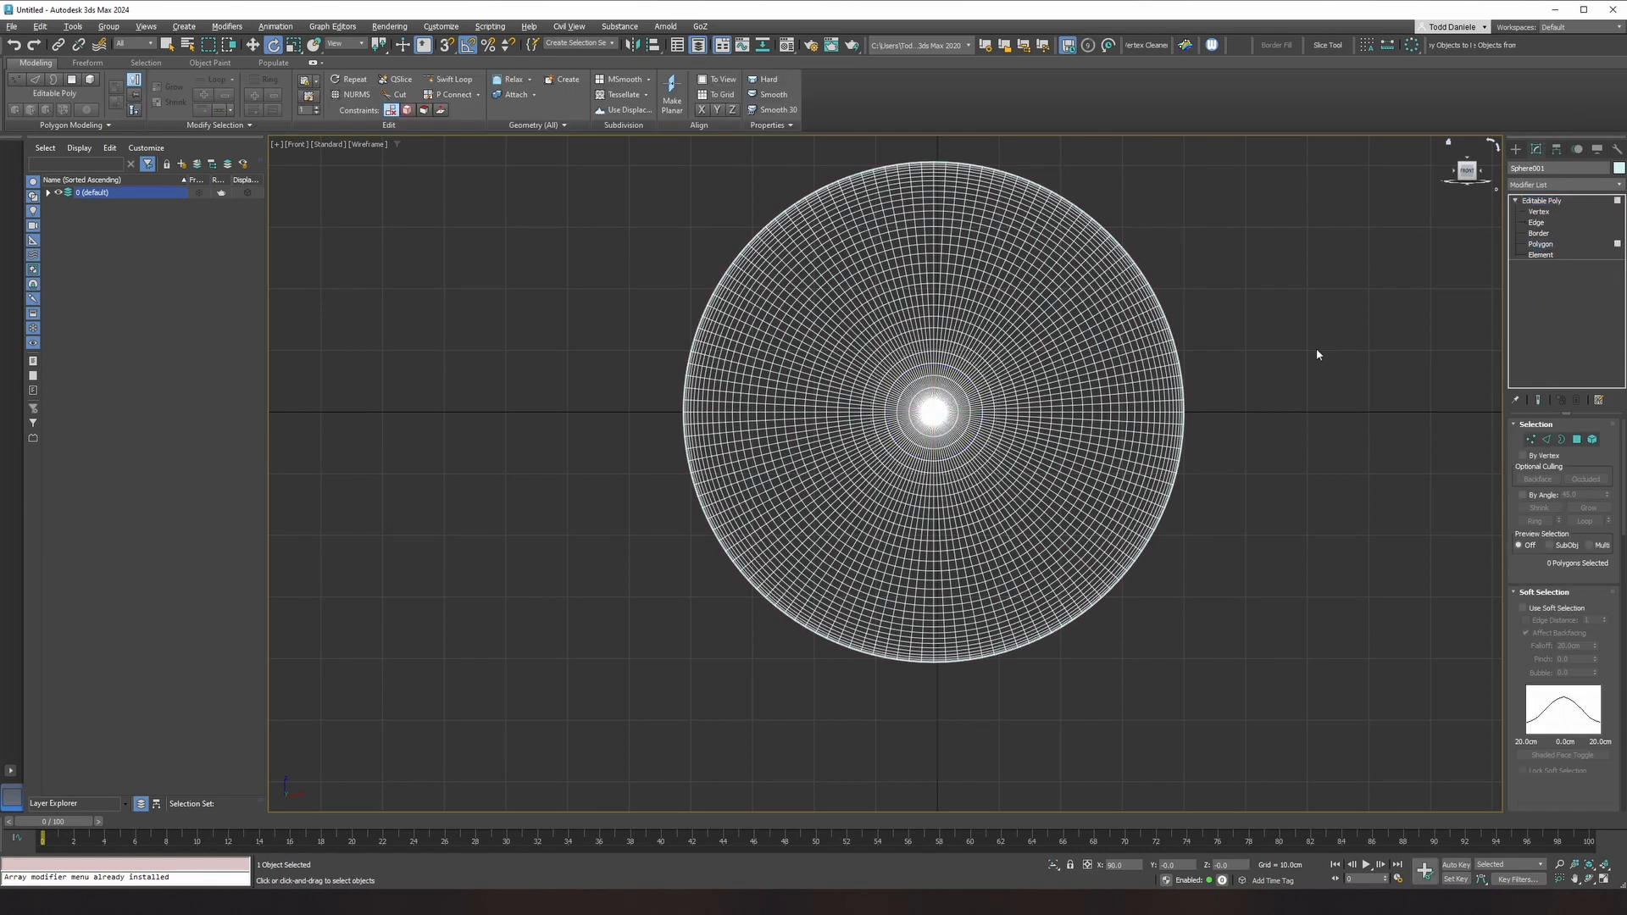
{"action": "scroll", "coordinate": [1262, 407], "scroll_direction": "down", "scroll_amount": 2}
{"action": "middle_click_drag", "start_coordinate": [1268, 381], "coordinate": [1232, 450]}
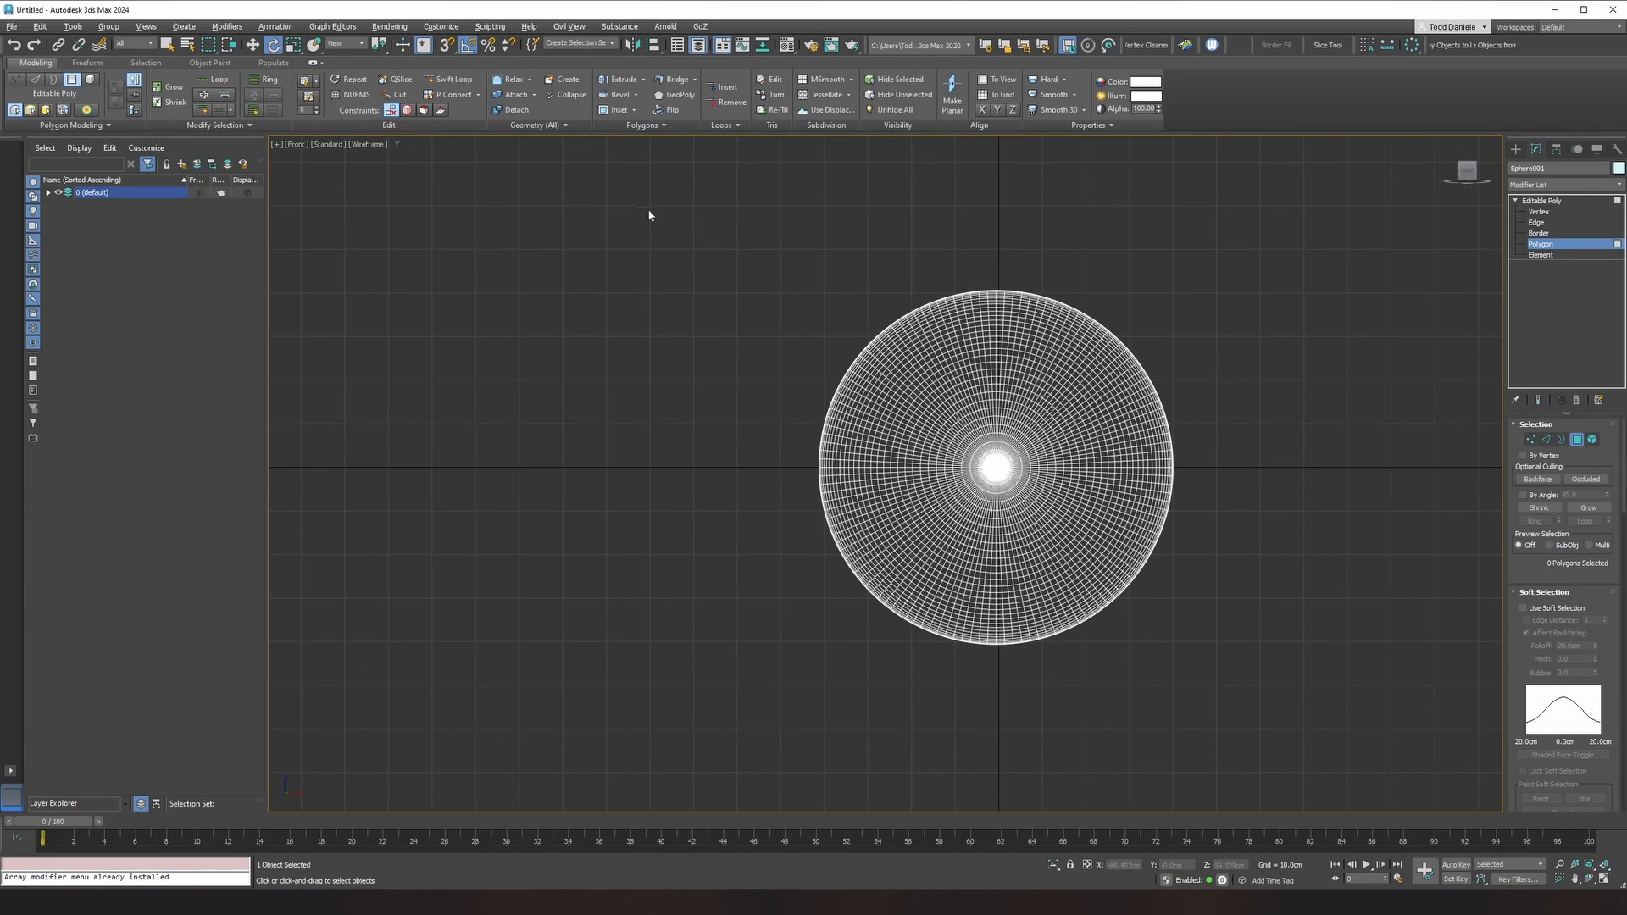
{"action": "left_click_drag", "start_coordinate": [1326, 464], "coordinate": [1325, 464]}
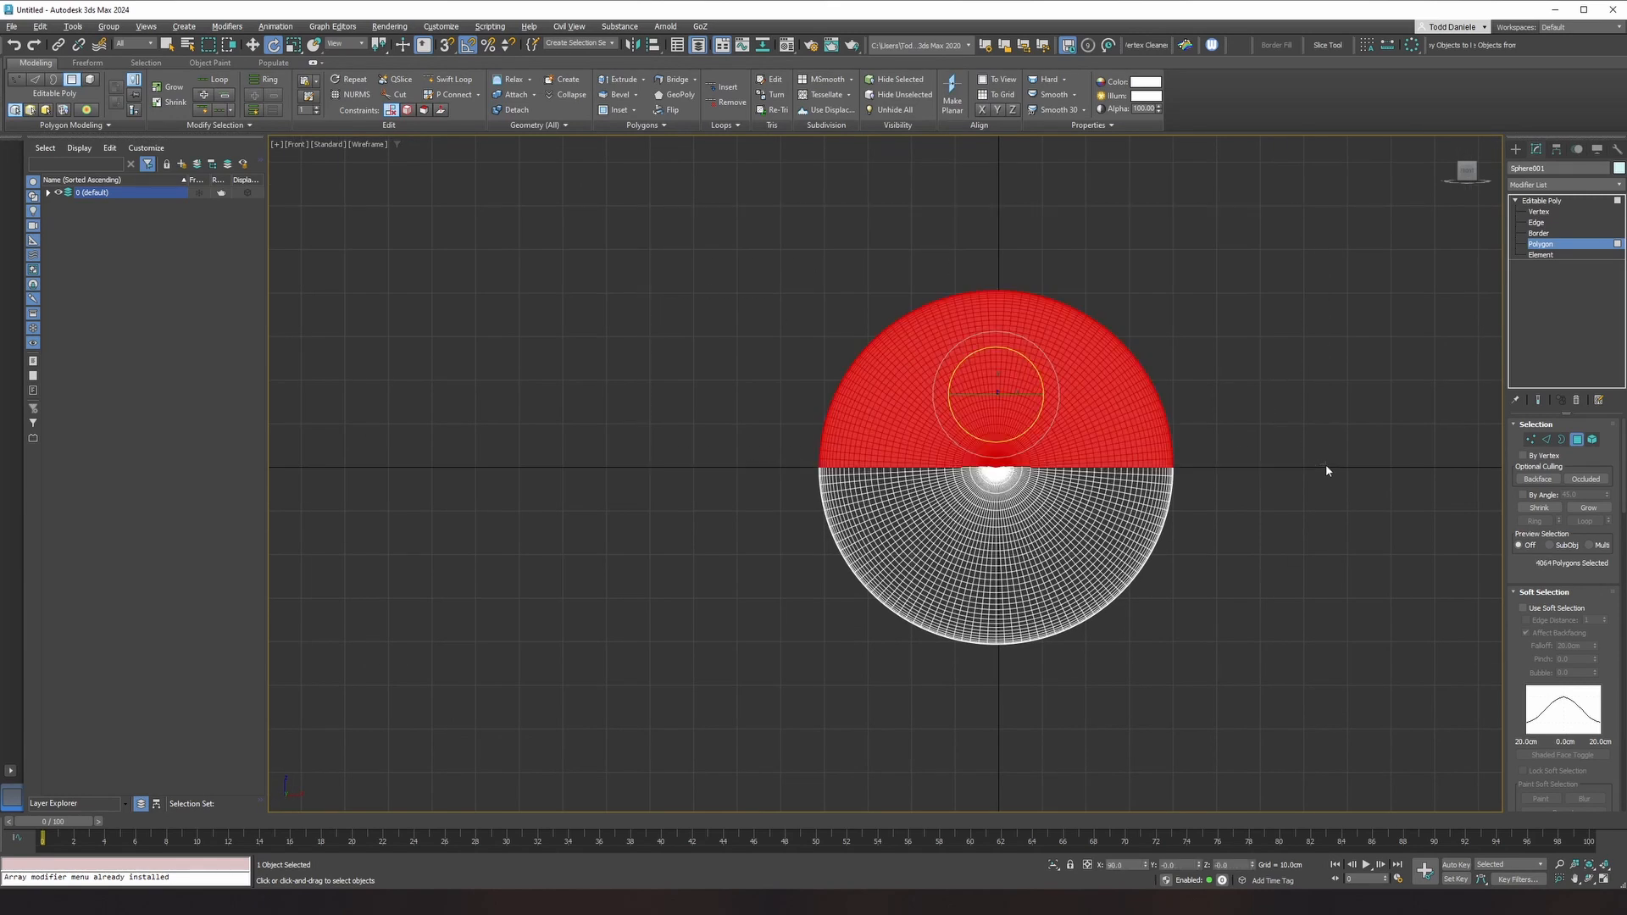
{"action": "scroll", "coordinate": [1000, 449], "scroll_direction": "up", "scroll_amount": 8}
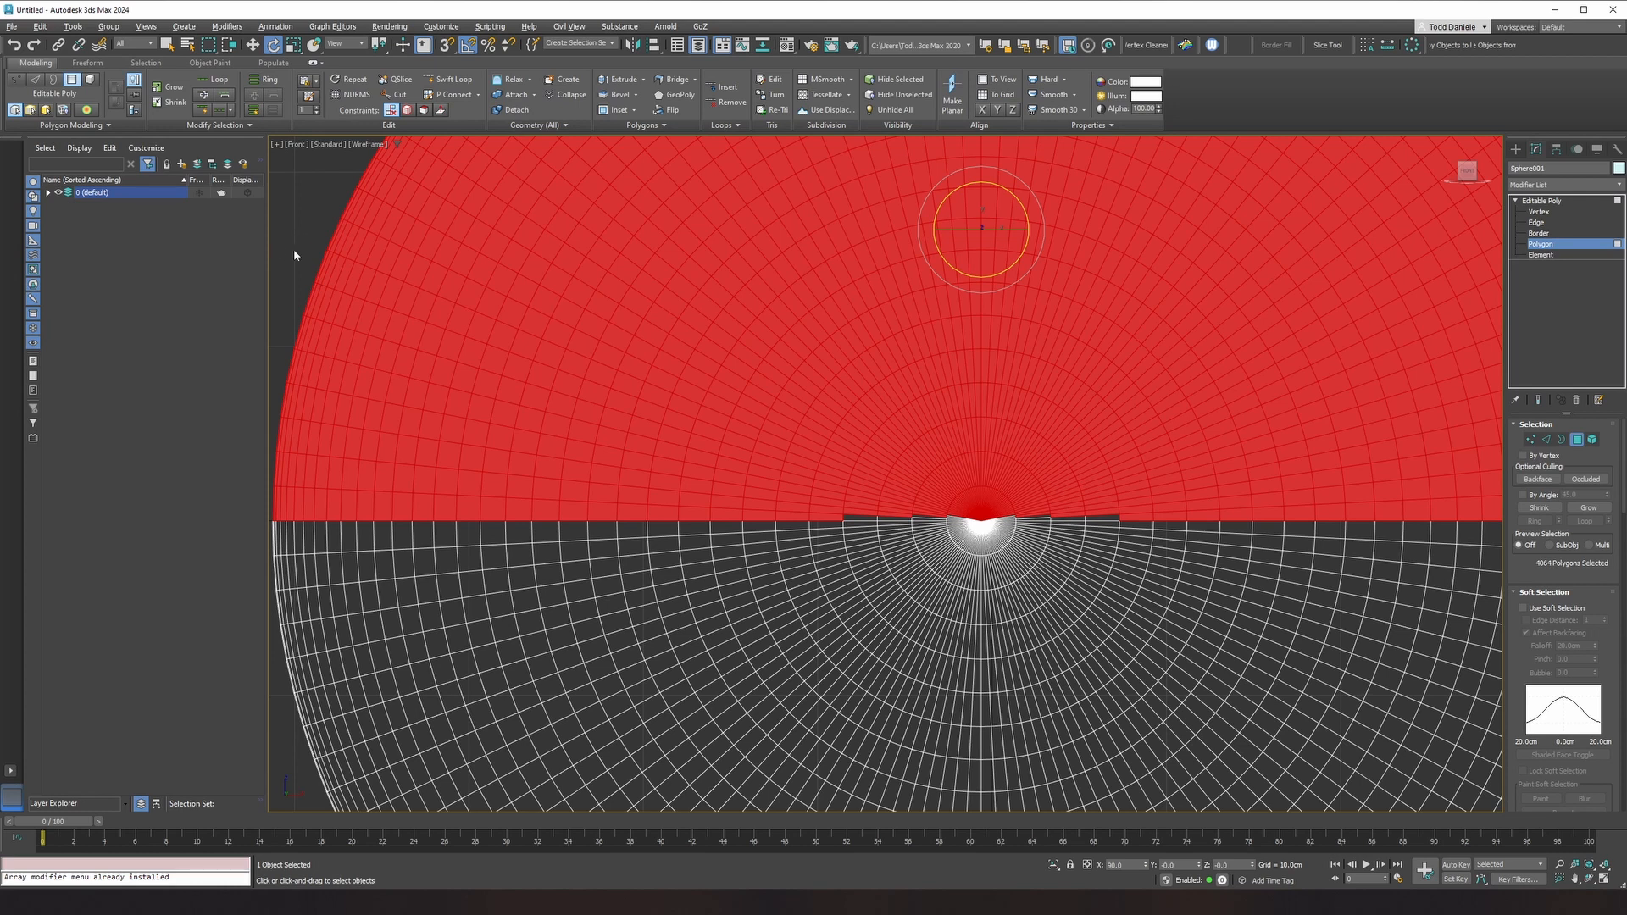
{"action": "left_click_drag", "start_coordinate": [290, 242], "coordinate": [1189, 525]}
{"action": "scroll", "coordinate": [982, 522], "scroll_direction": "down", "scroll_amount": 5}
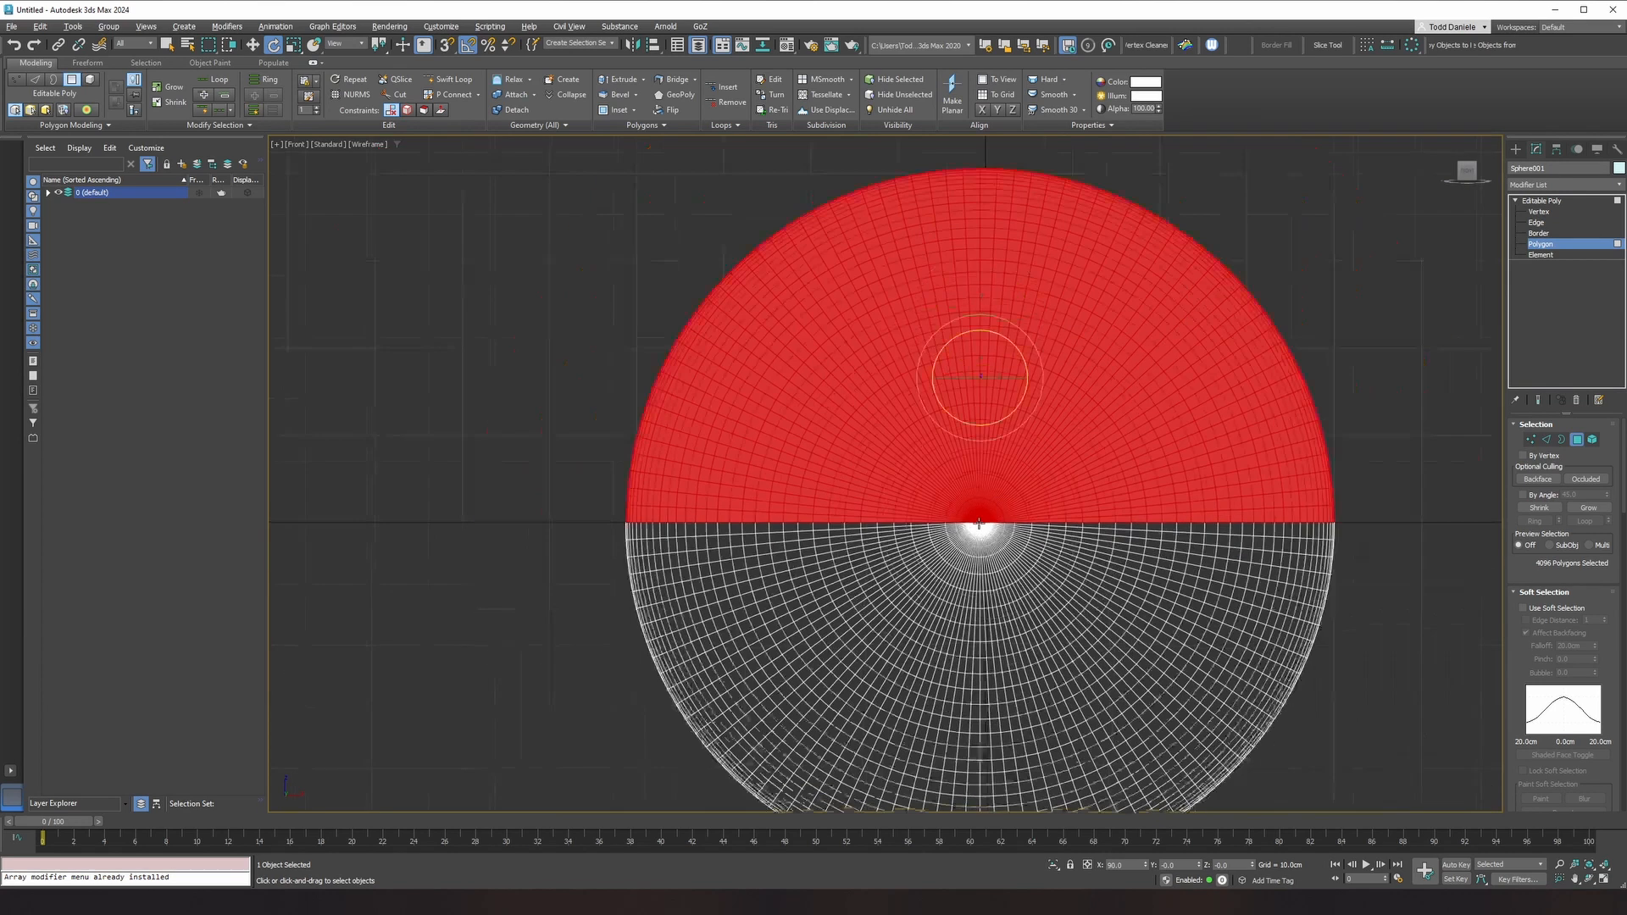
Step: Move the upper-half polygons straight up about 41 cm to stretch the sphere into a capsule, and clear the selection
{"action": "key", "text": "w"}
{"action": "middle_click_drag", "start_coordinate": [982, 521], "coordinate": [848, 440]}
{"action": "scroll", "coordinate": [835, 574], "scroll_direction": "down", "scroll_amount": 3}
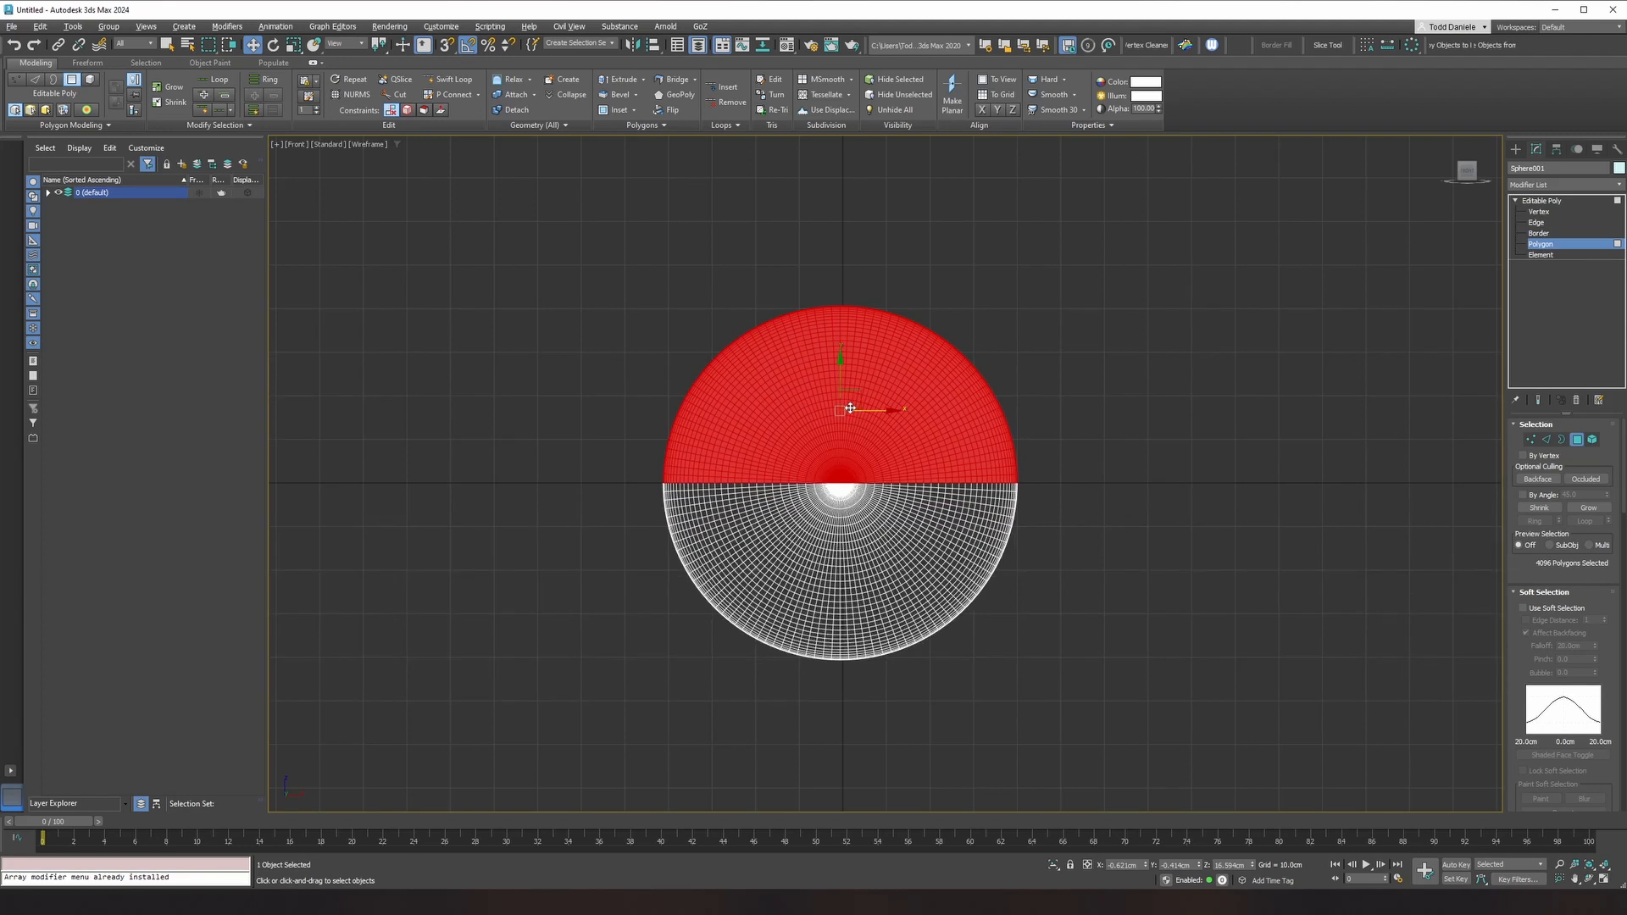
{"action": "left_click_drag", "start_coordinate": [842, 377], "coordinate": [854, 199]}
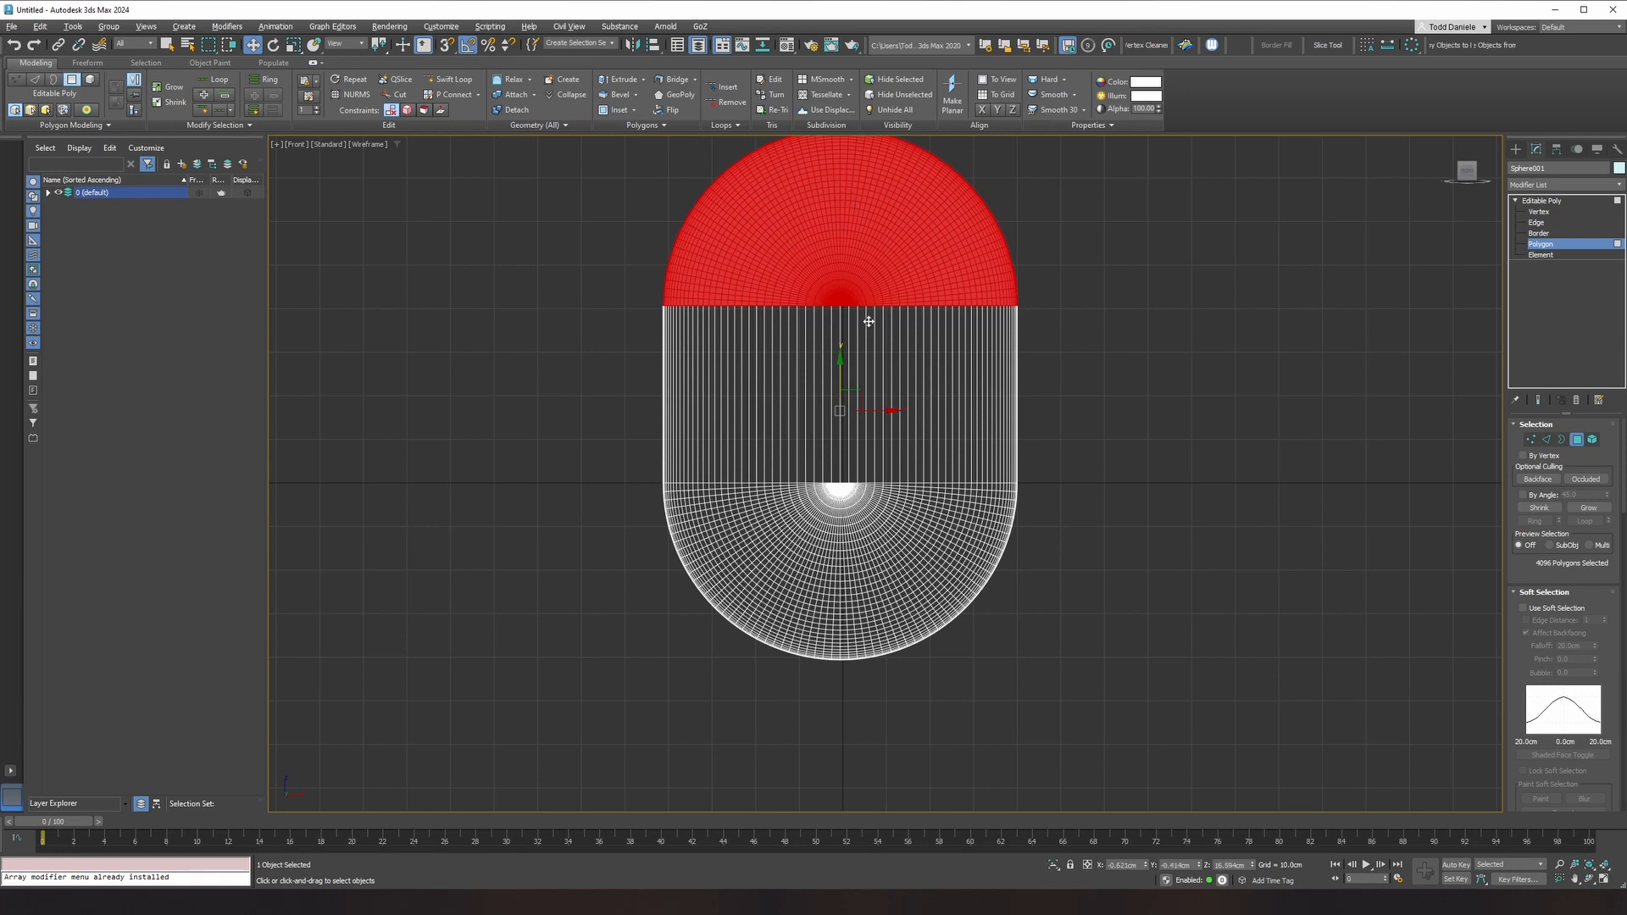
{"action": "middle_click_drag", "start_coordinate": [916, 384], "coordinate": [922, 450]}
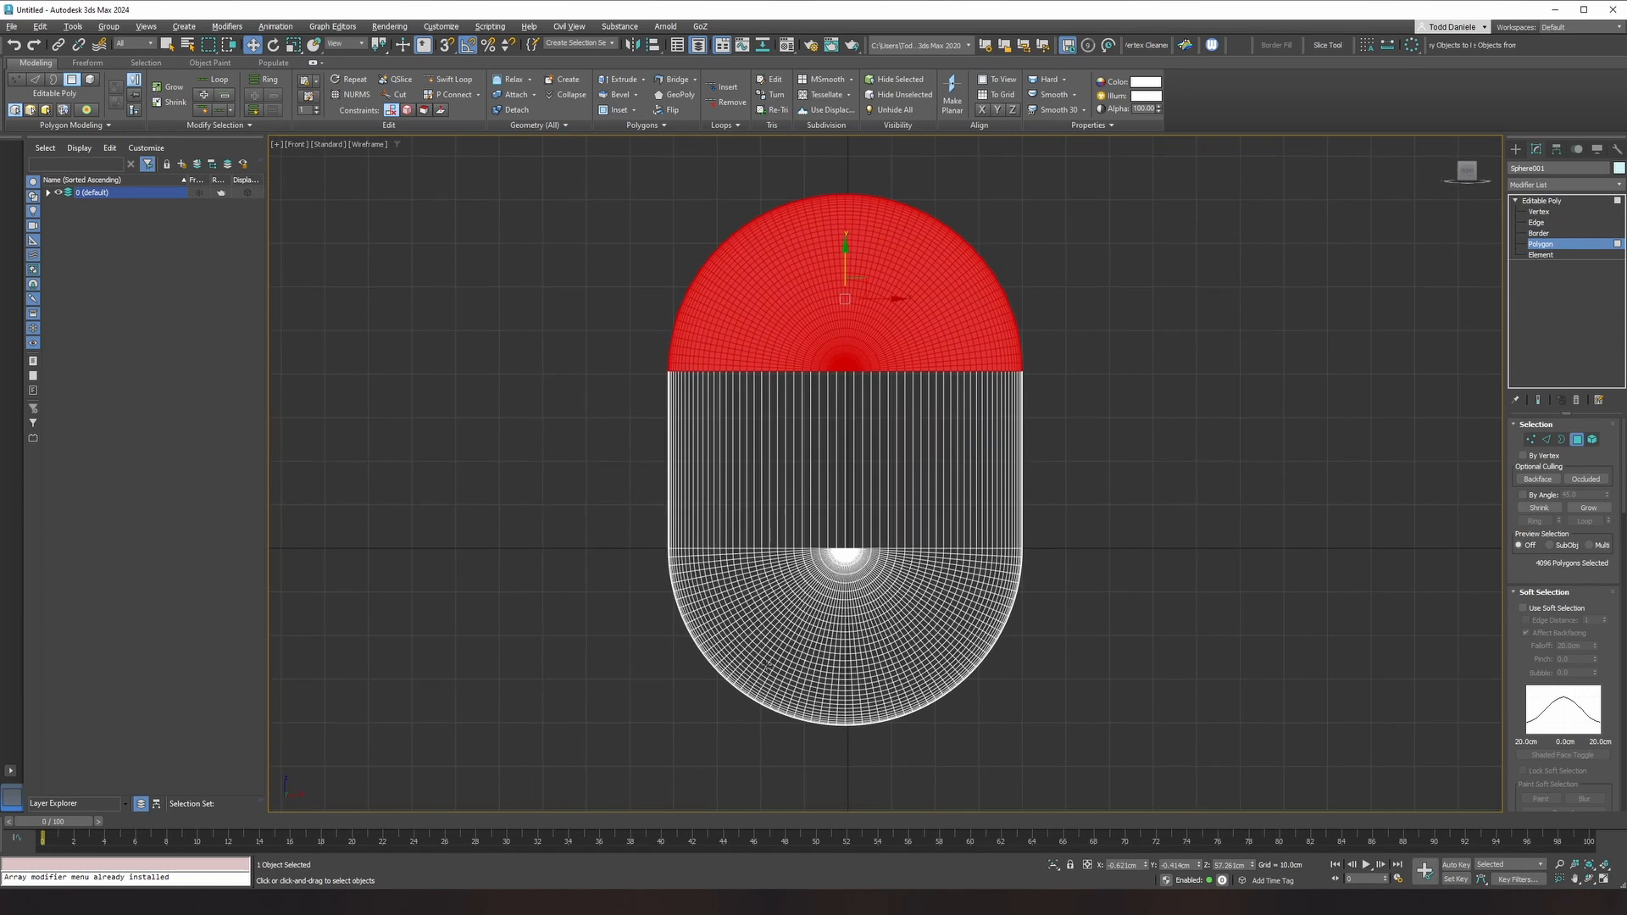
{"action": "left_click", "coordinate": [1127, 551]}
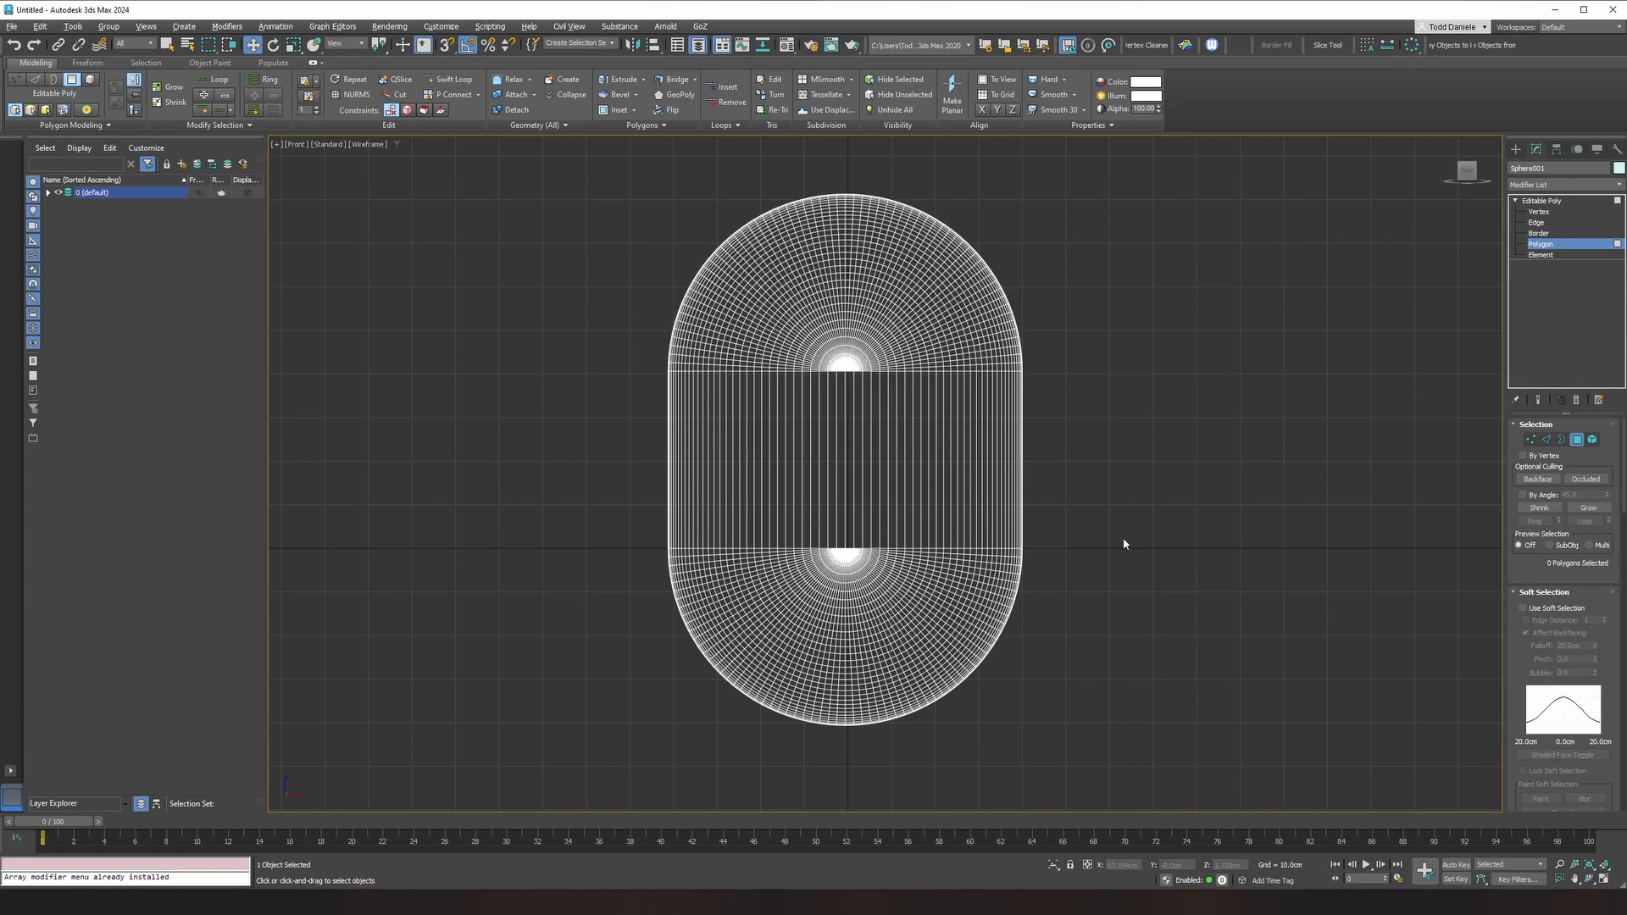
Step: Check the capsule in the Perspective view and examine the torso shape in the K-2SO reference images
{"action": "key", "text": "p"}
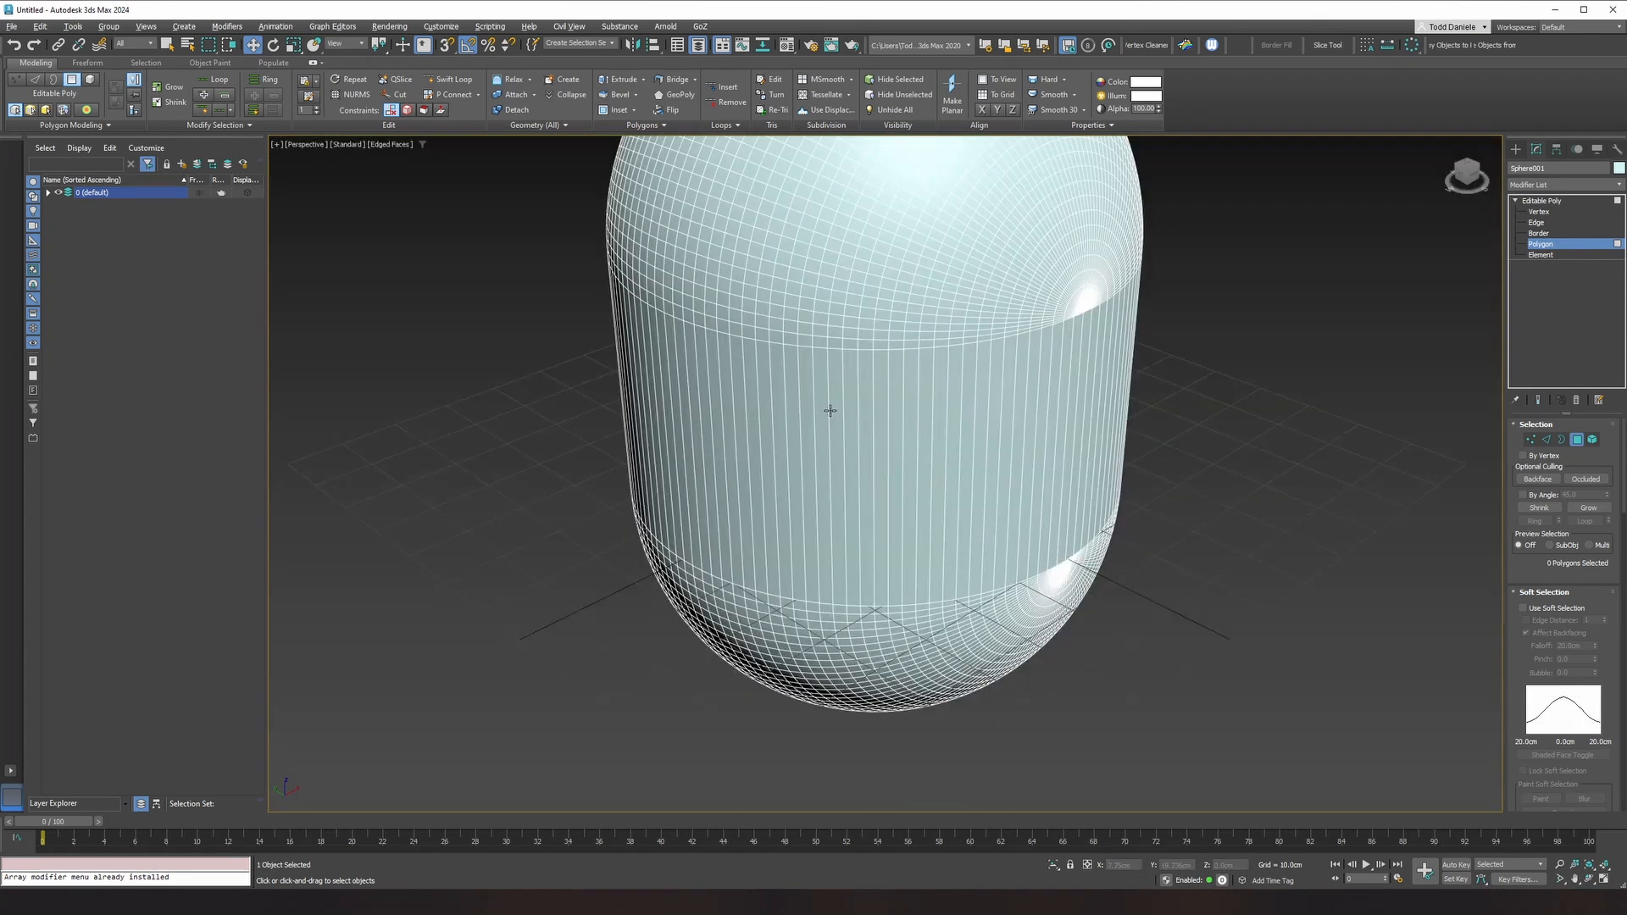
{"action": "middle_click_drag", "start_coordinate": [1025, 469], "coordinate": [887, 538]}
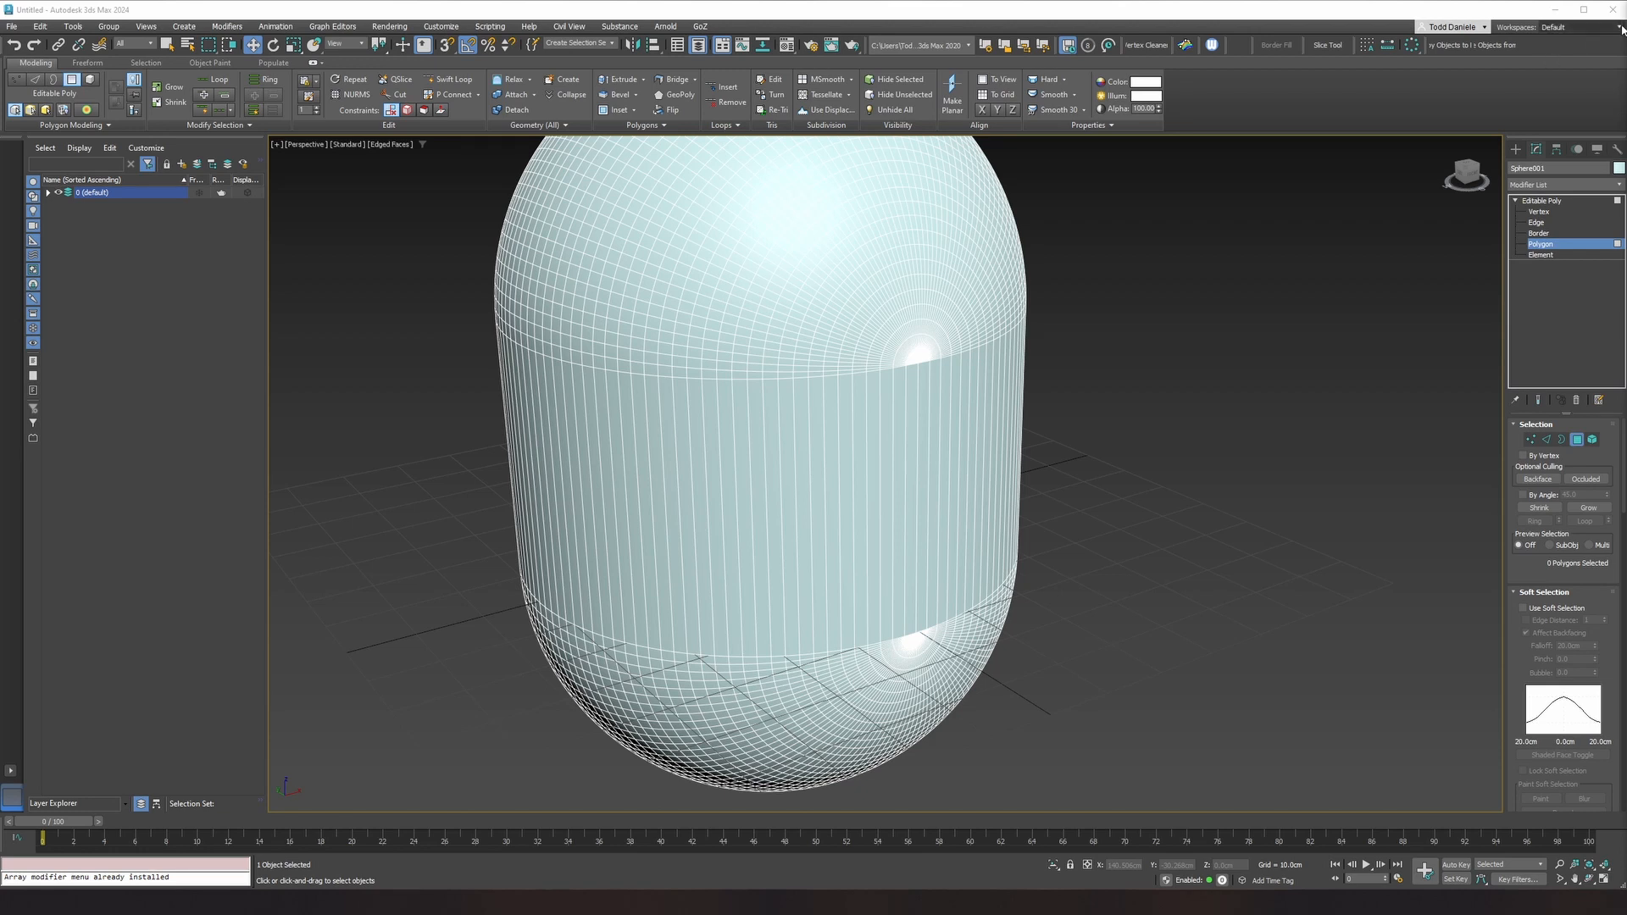
{"action": "left_click_drag", "start_coordinate": [763, 135], "coordinate": [473, 166]}
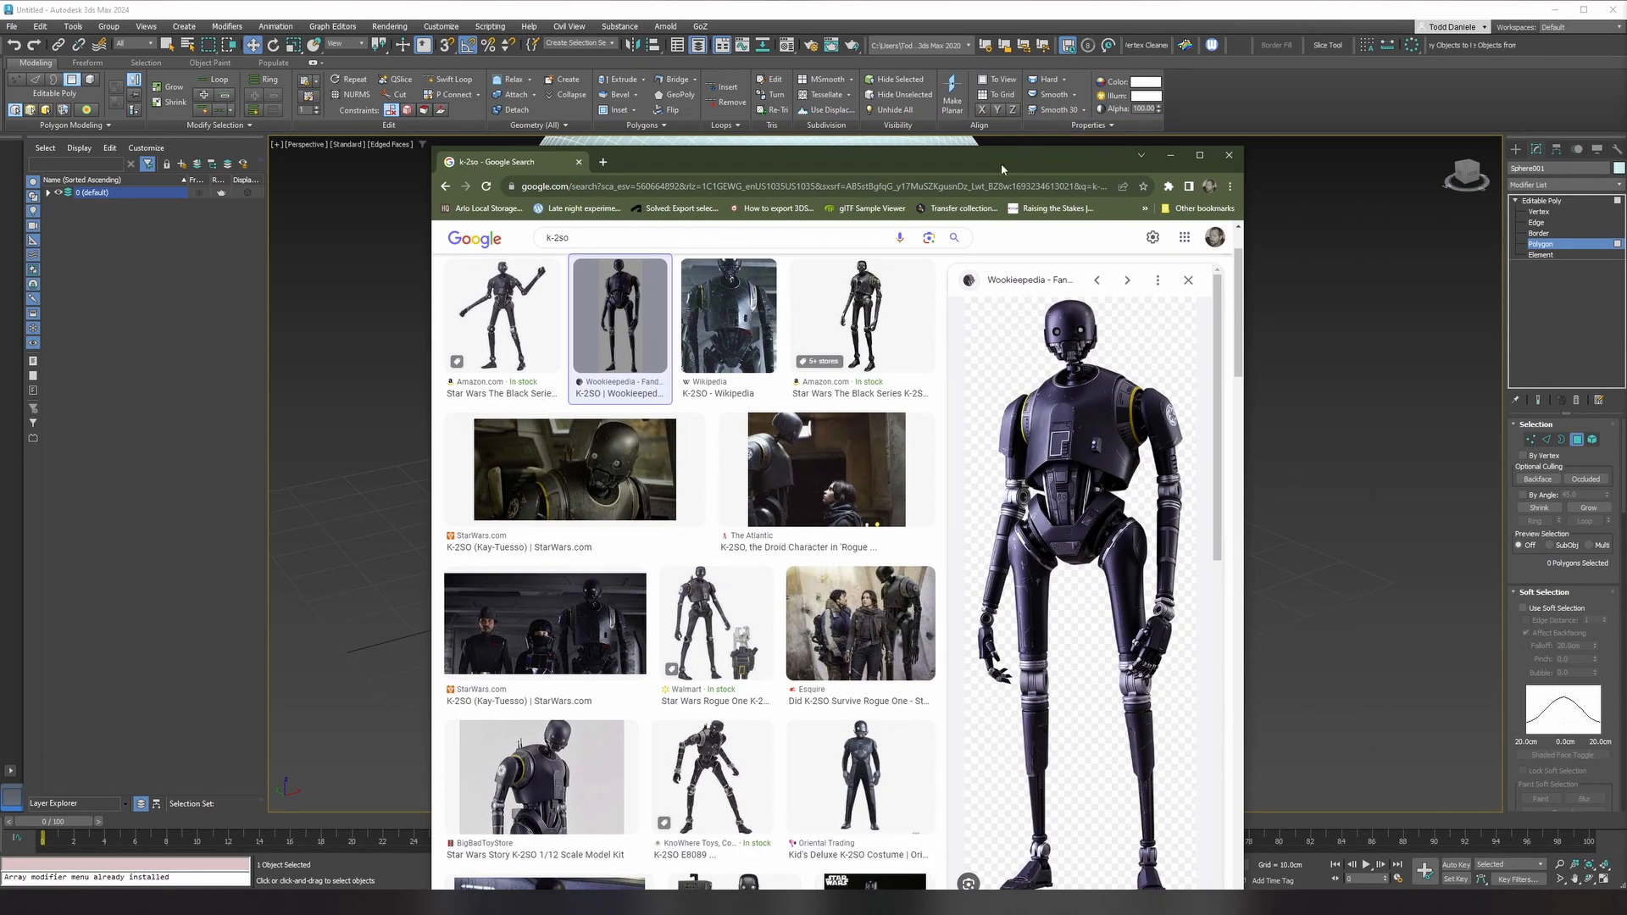
{"action": "left_click_drag", "start_coordinate": [1002, 165], "coordinate": [1626, 55]}
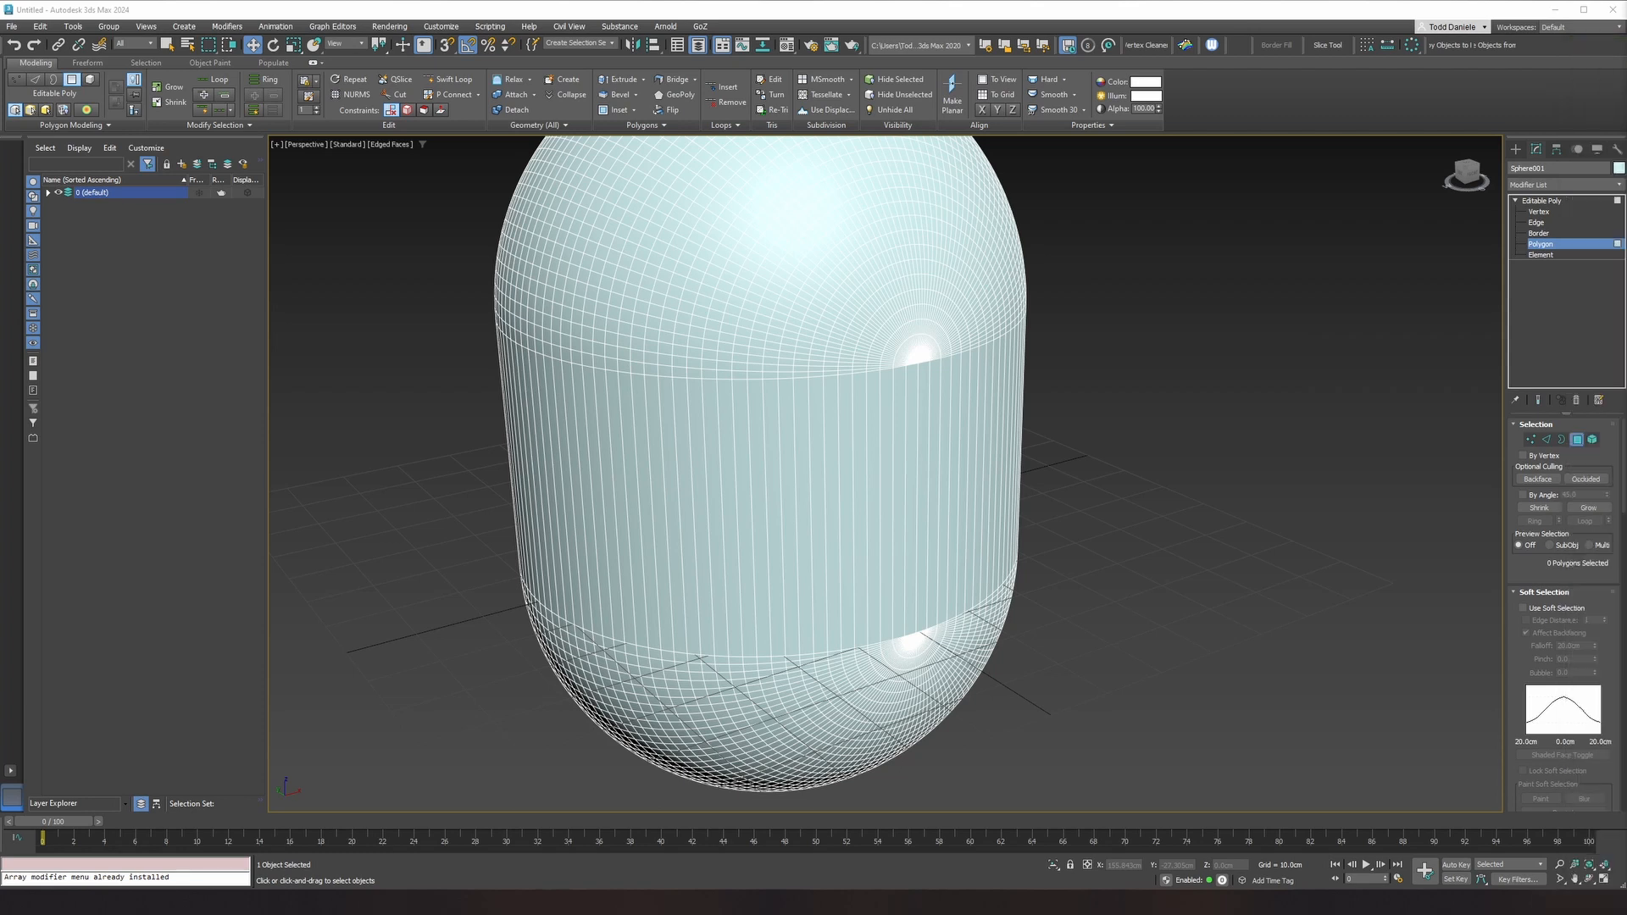
Step: Select the vertical edge joining the two front poles, convert it to a polygon selection and grow it four times
{"action": "middle_click_drag", "start_coordinate": [1149, 374], "coordinate": [1031, 378]}
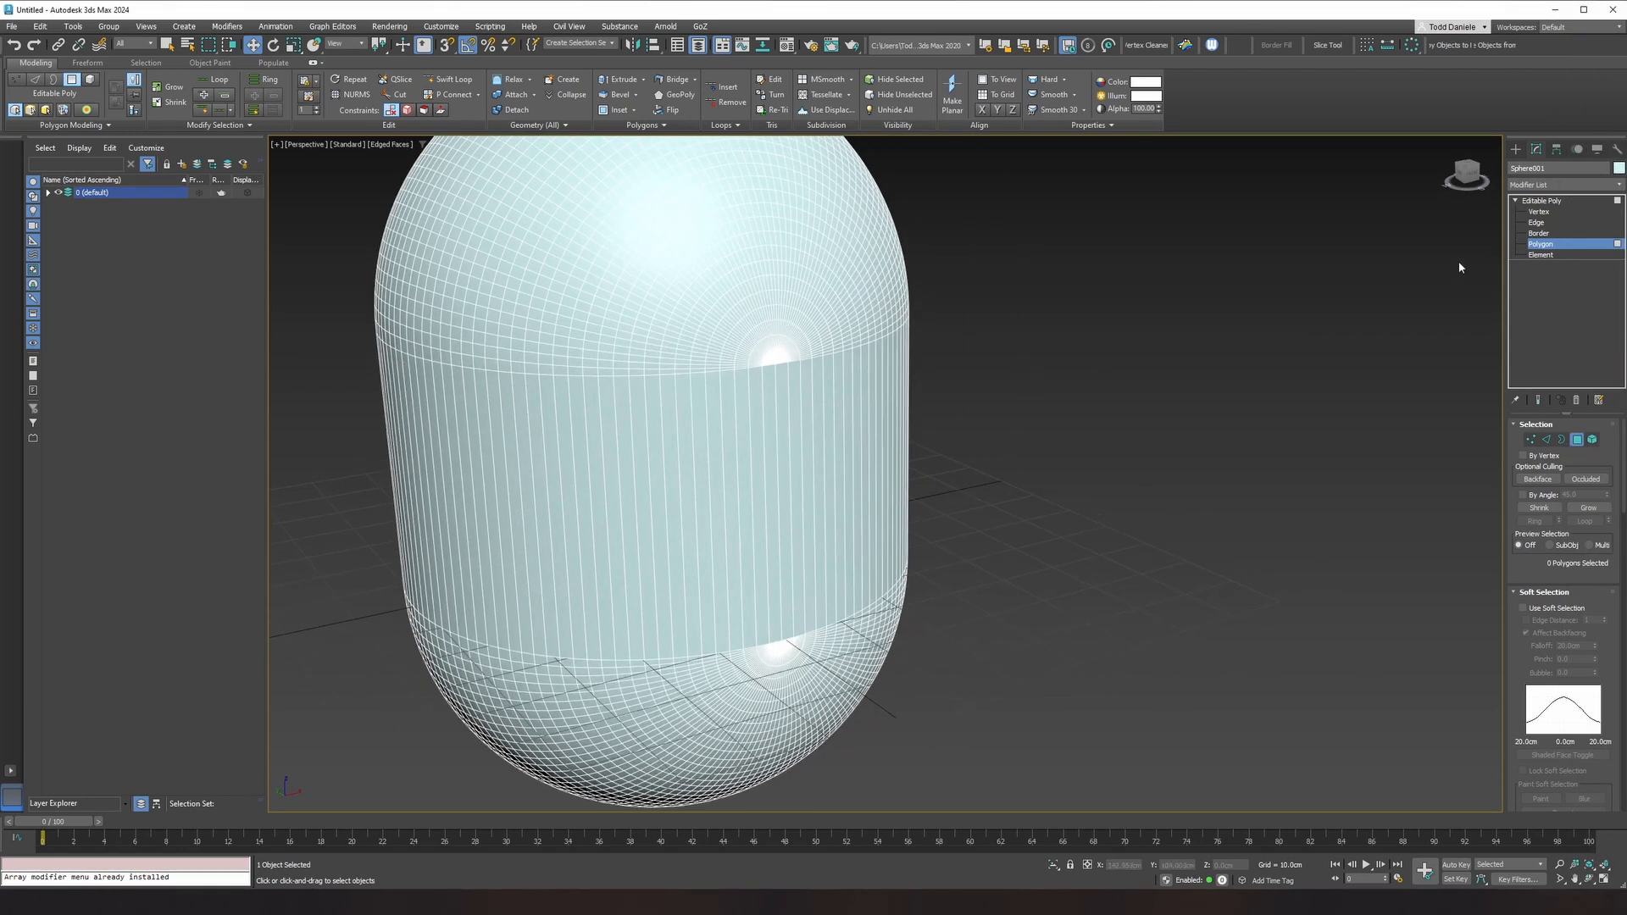
{"action": "left_click", "coordinate": [1534, 223]}
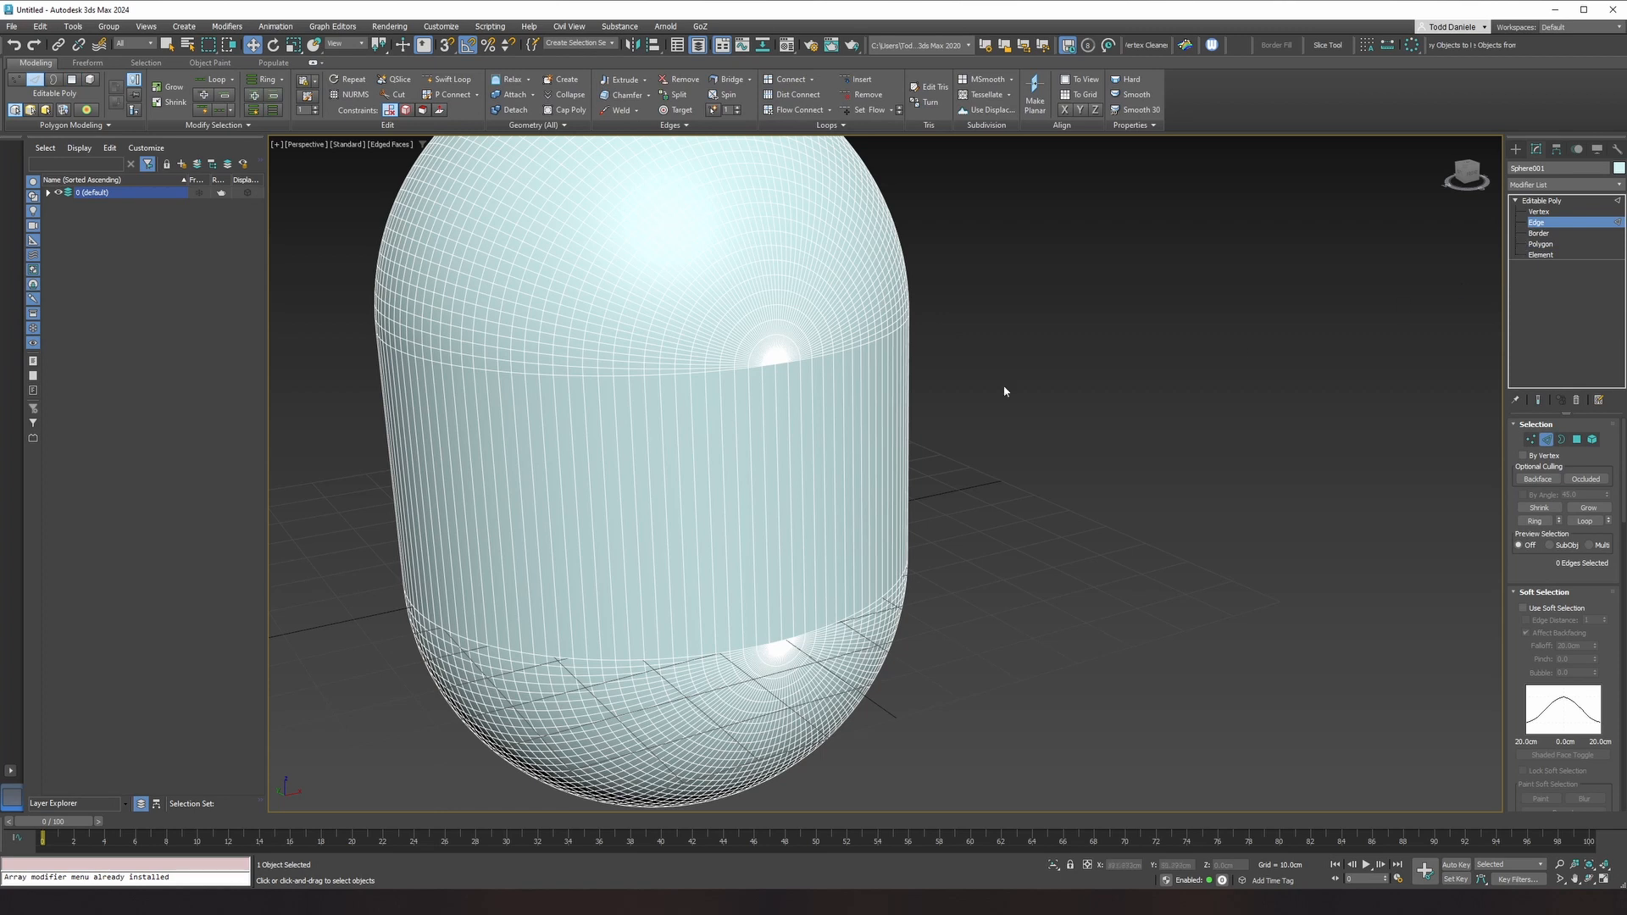
{"action": "left_click", "coordinate": [776, 461]}
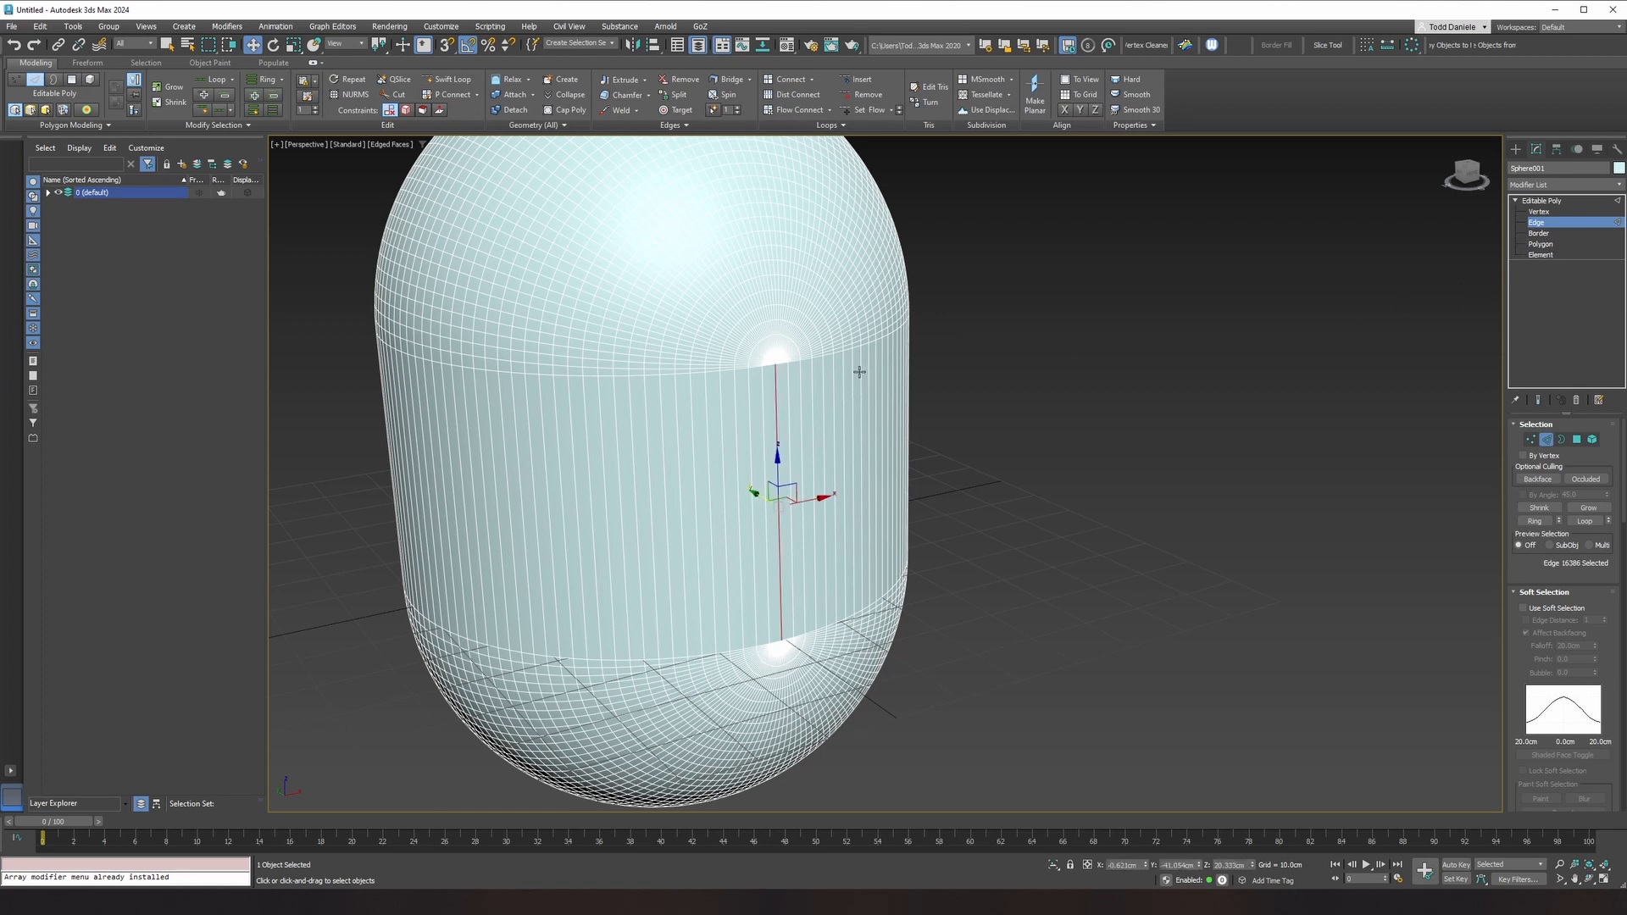
{"action": "left_click", "coordinate": [1577, 441]}
{"action": "left_click", "coordinate": [1588, 509]}
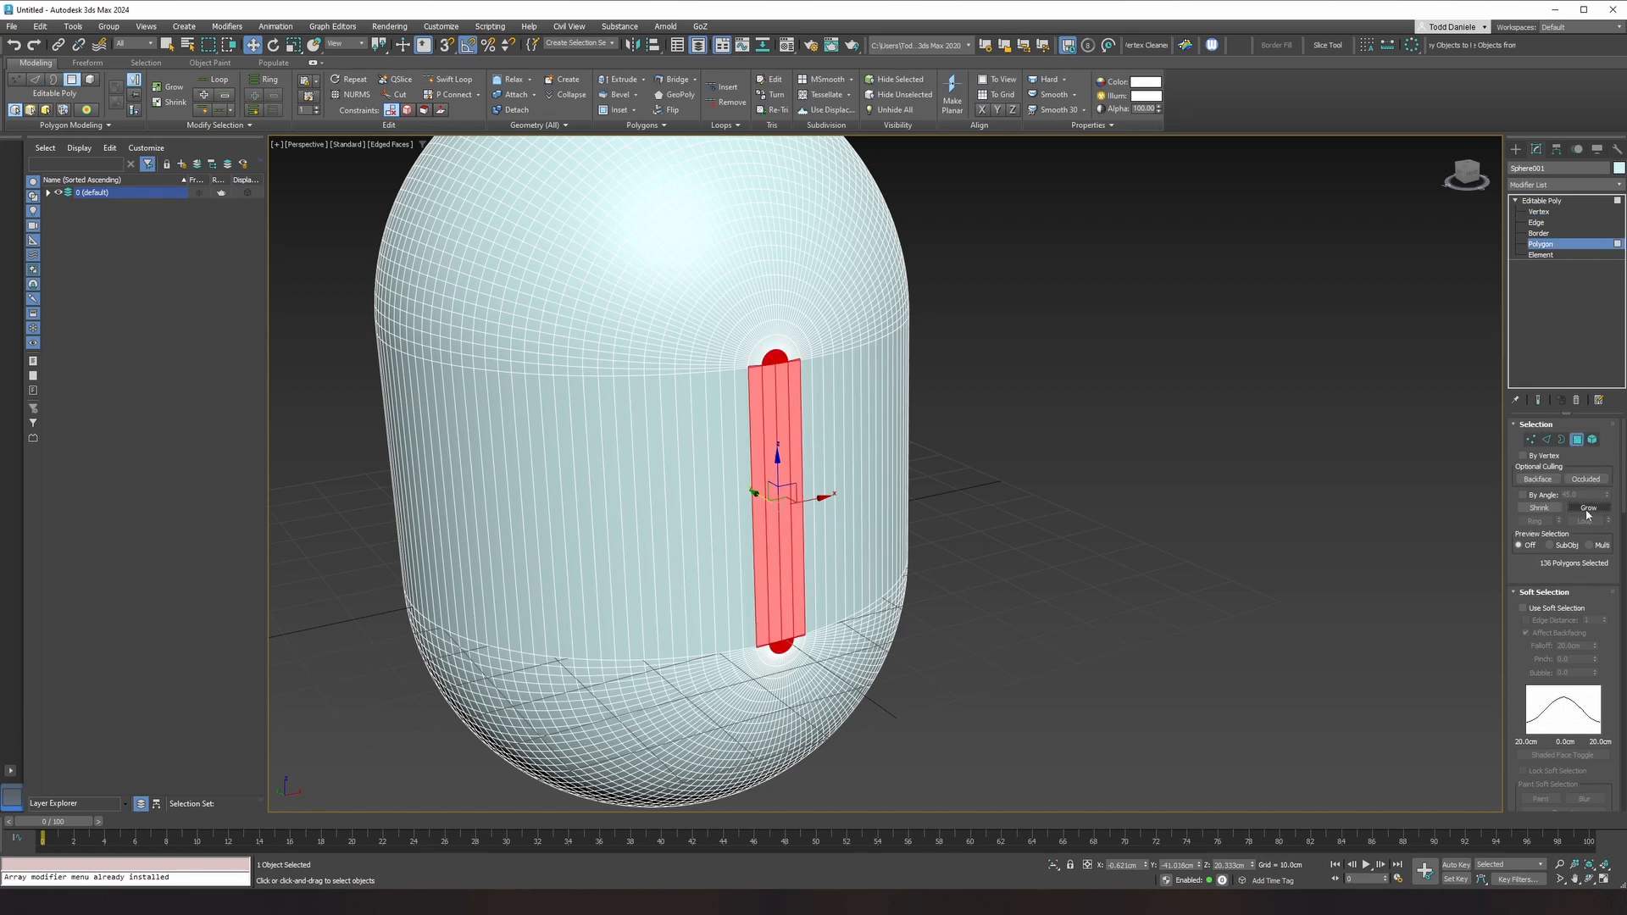
{"action": "left_click", "coordinate": [1589, 509]}
{"action": "left_click", "coordinate": [1589, 509]}
{"action": "left_click", "coordinate": [1589, 509]}
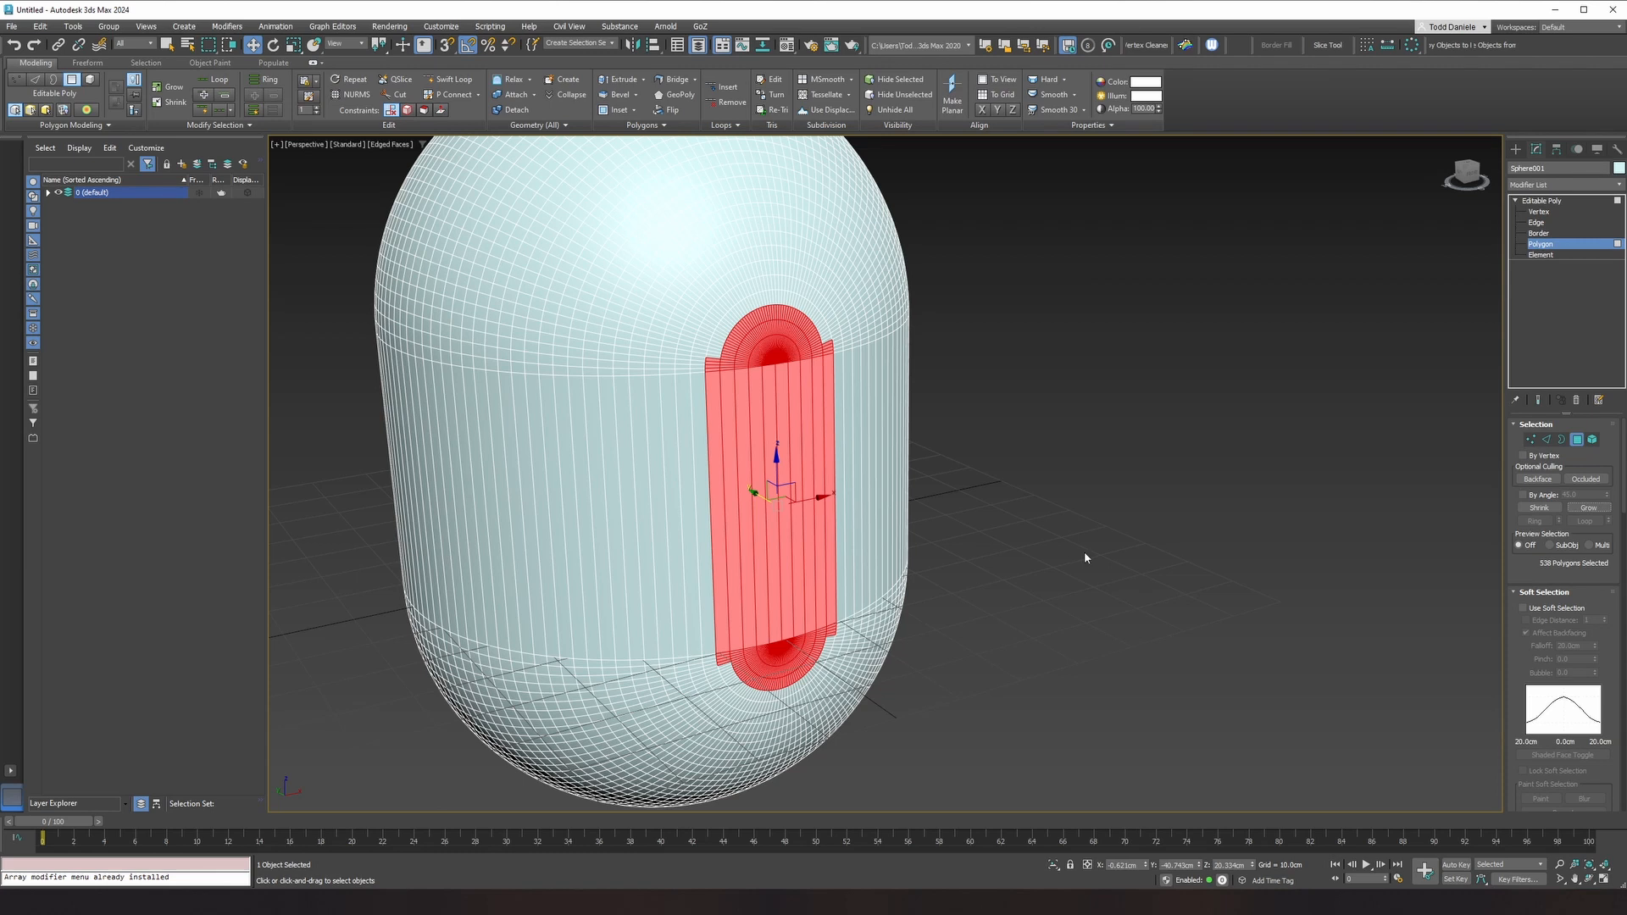
Step: Deselect the stray polygons on both sides of the grown selection, leaving only the round-ended vertical strip
{"action": "middle_click_drag", "start_coordinate": [1083, 556], "coordinate": [1058, 551], "text": "alt"}
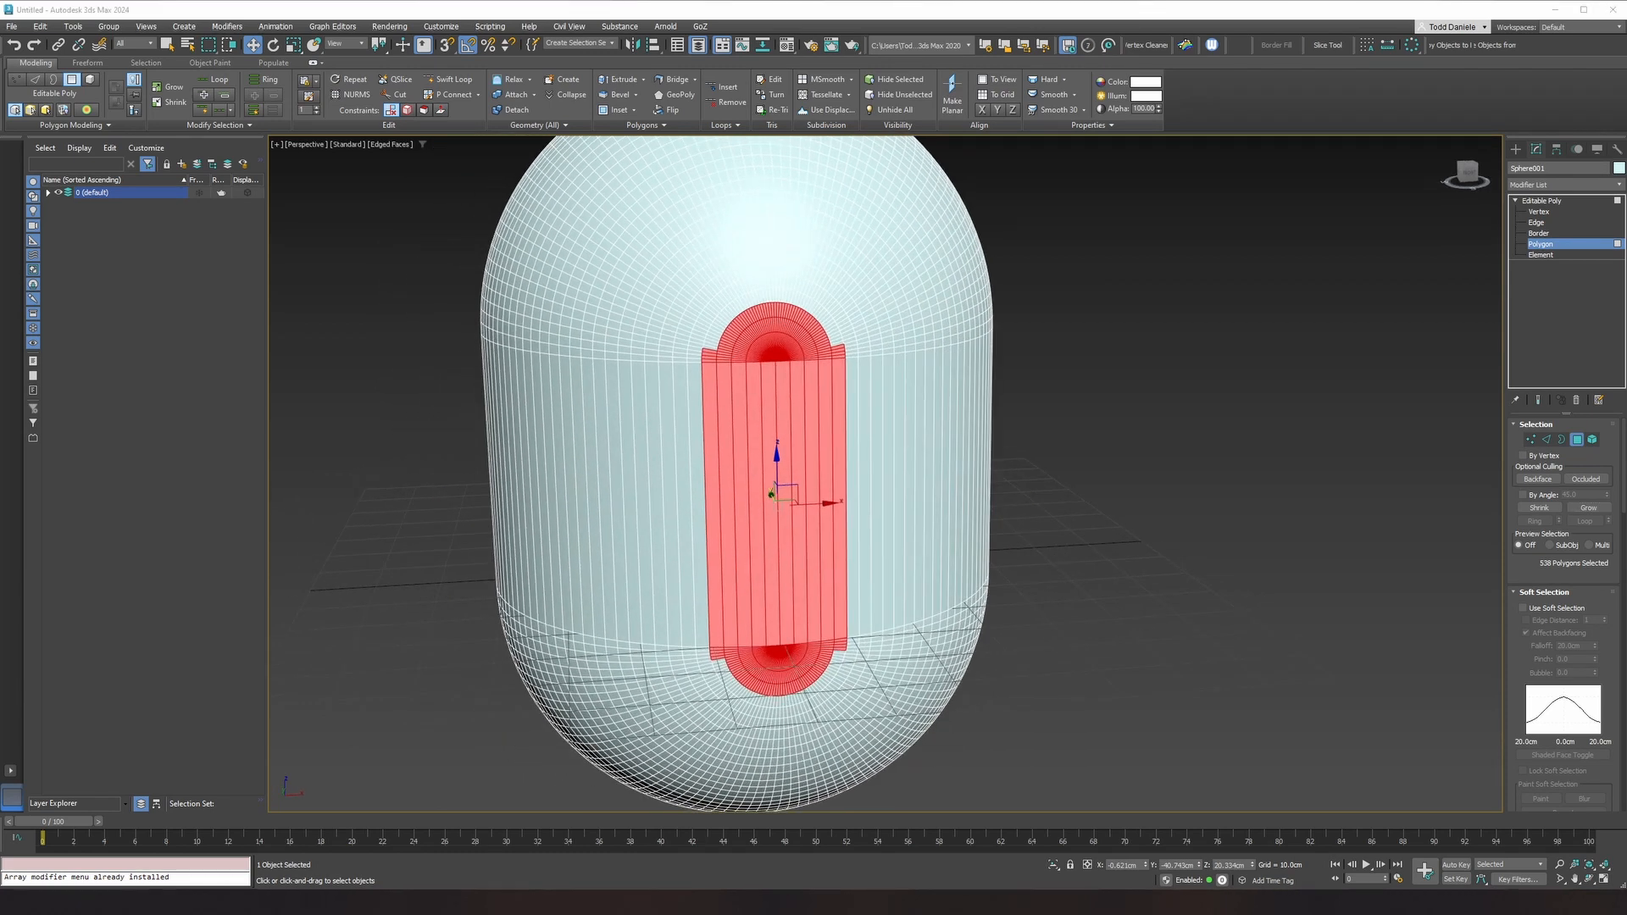
{"action": "left_click_drag", "start_coordinate": [1152, 174], "coordinate": [837, 706]}
{"action": "left_click_drag", "start_coordinate": [615, 296], "coordinate": [714, 826]}
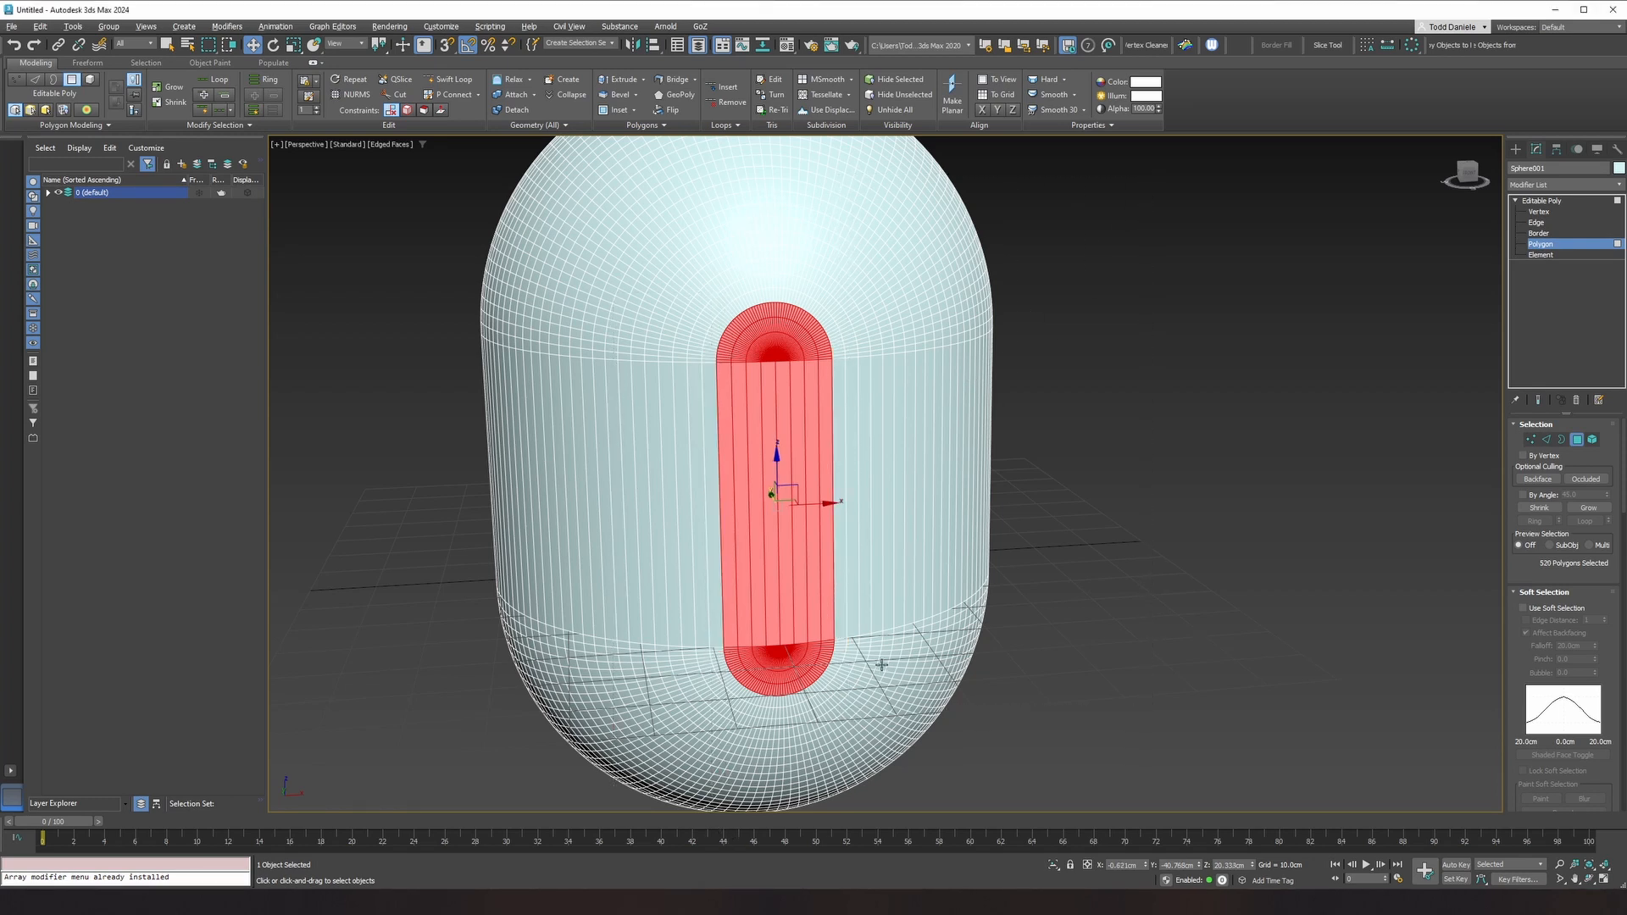
{"action": "middle_click_drag", "start_coordinate": [881, 666], "coordinate": [875, 659], "text": "alt"}
Step: Flatten the selected front strip of polygons with Make Planar along the Y axis
{"action": "middle_click_drag", "start_coordinate": [898, 579], "coordinate": [1057, 568]}
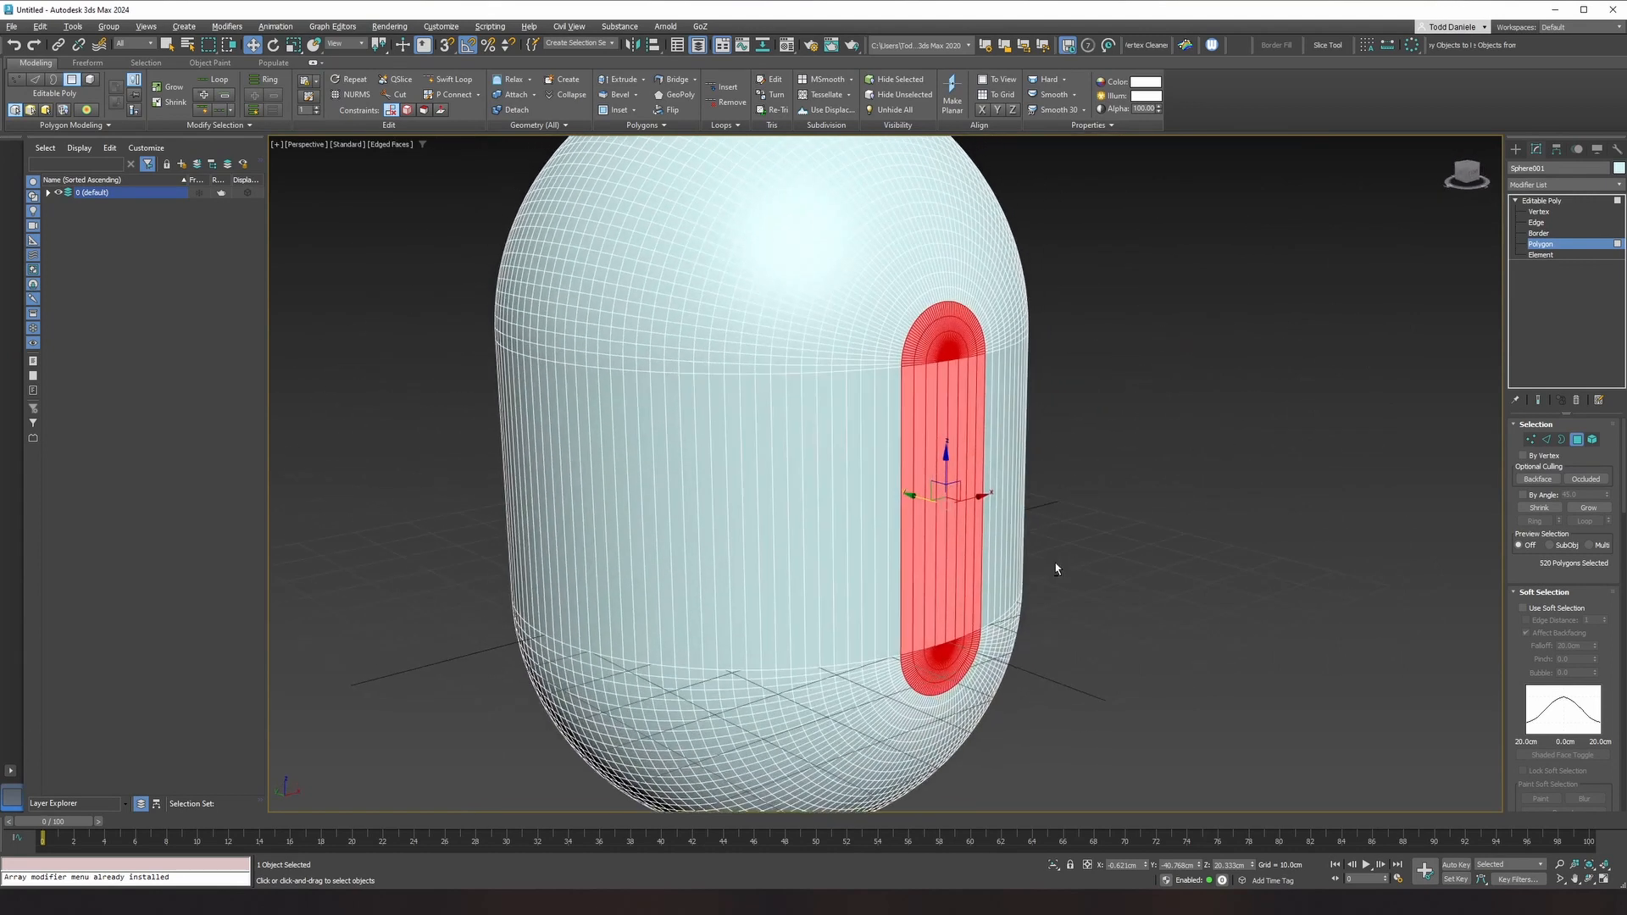
{"action": "scroll", "coordinate": [1564, 594], "scroll_direction": "down", "scroll_amount": 10}
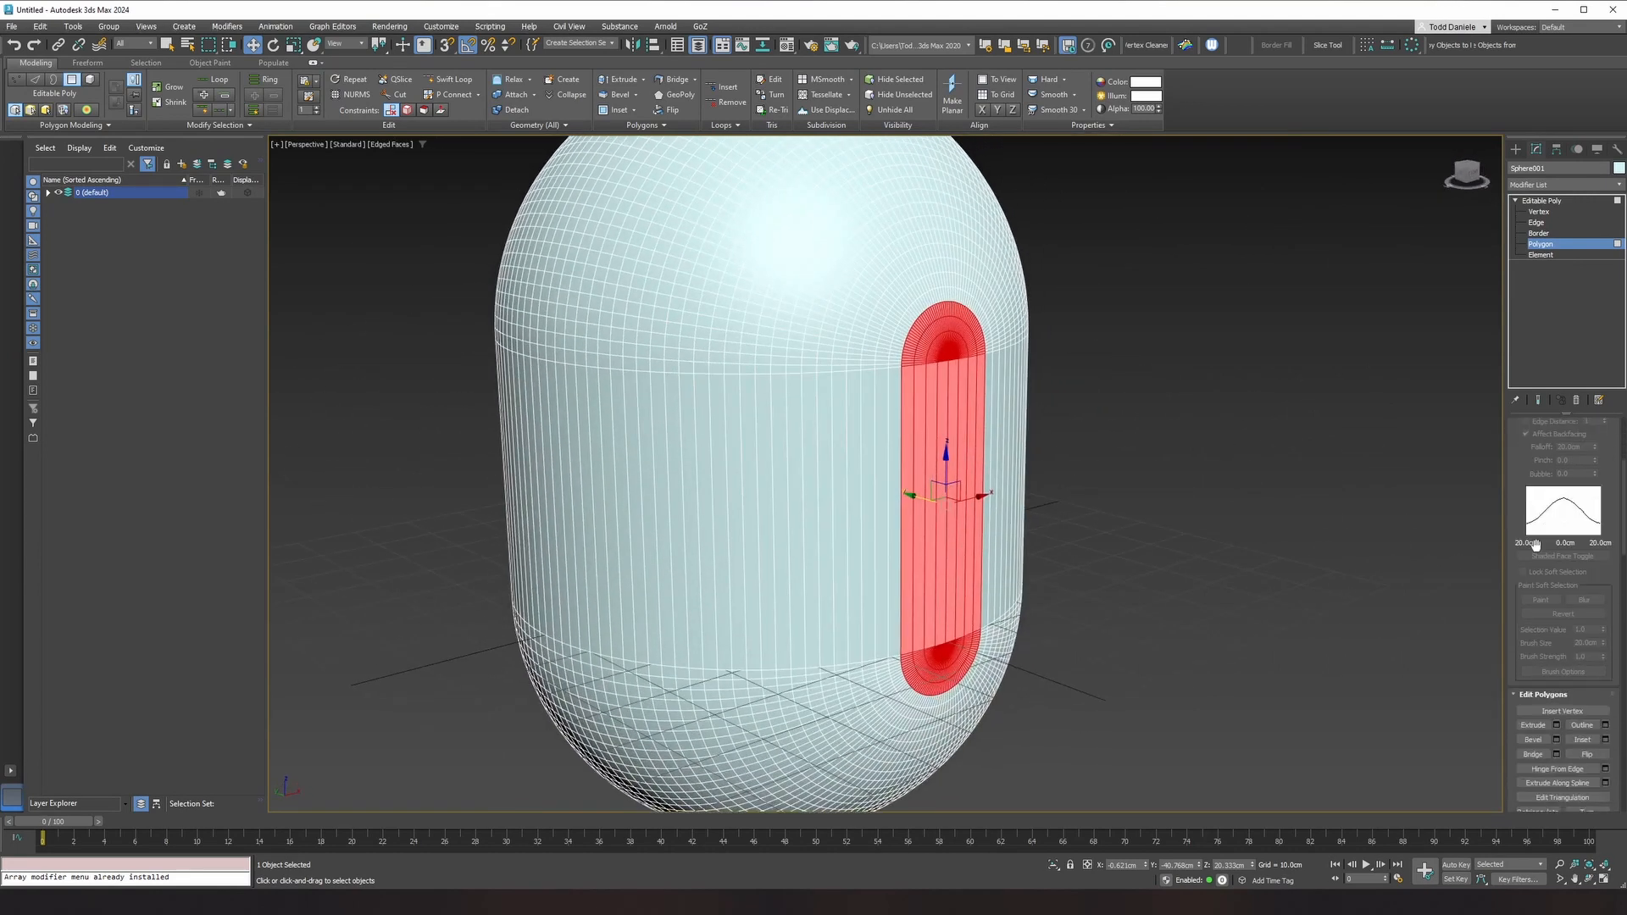
{"action": "scroll", "coordinate": [1587, 659], "scroll_direction": "down", "scroll_amount": 5}
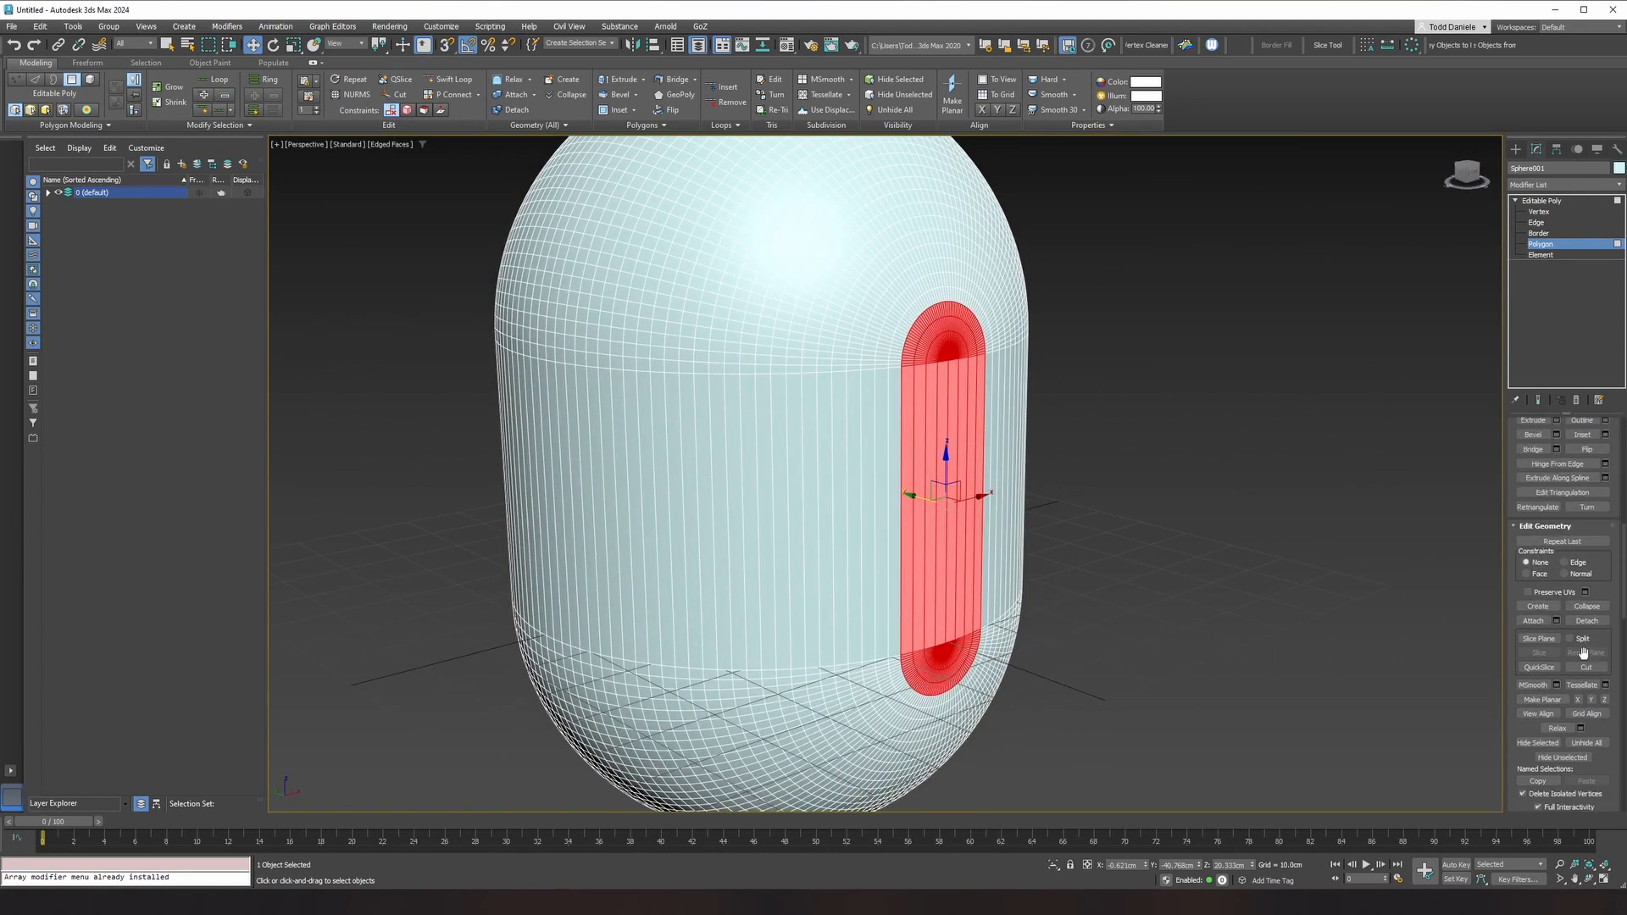
{"action": "left_click", "coordinate": [1605, 663]}
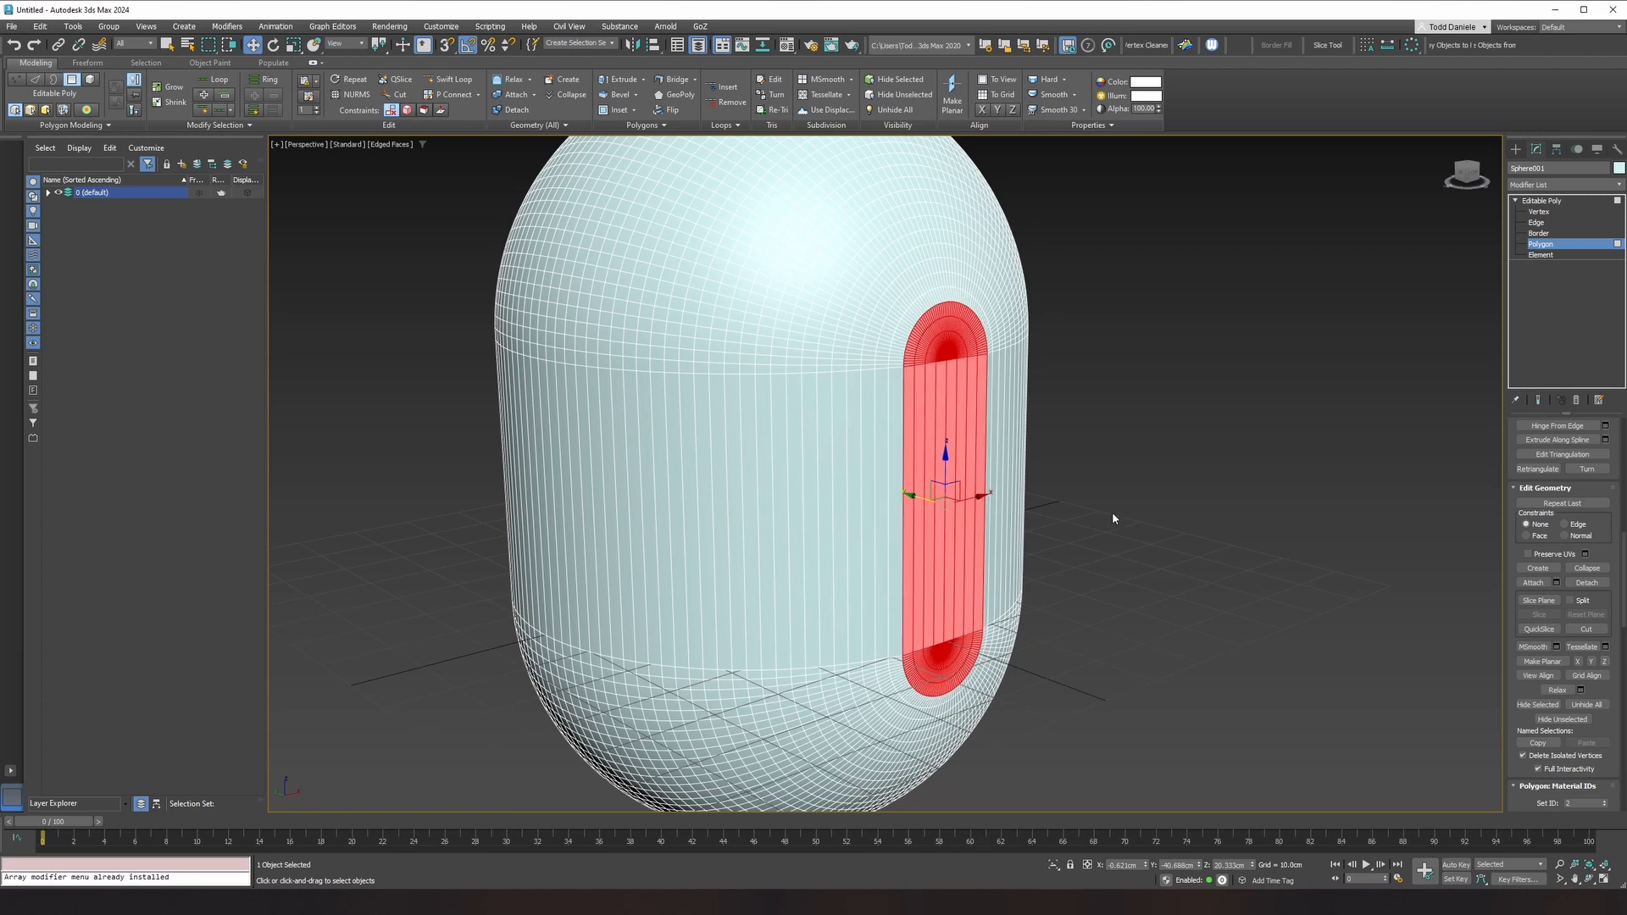
Step: Move the flattened strip about 2.7 cm outward from the torso's front along the Y axis
{"action": "middle_click_drag", "start_coordinate": [968, 443], "coordinate": [935, 498], "text": "alt"}
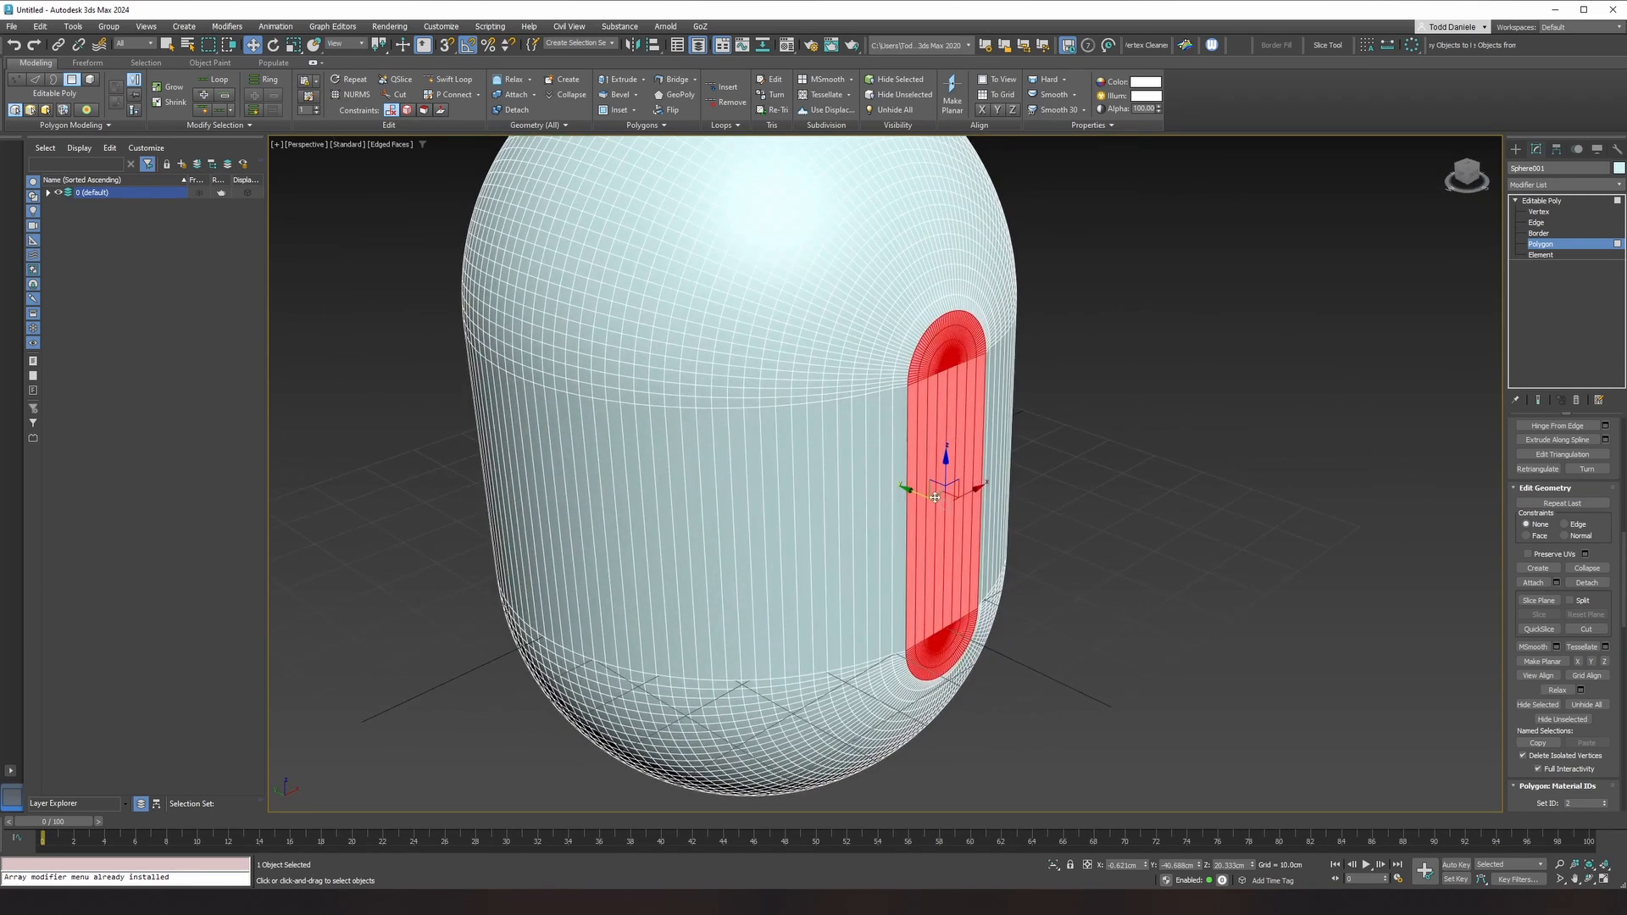
{"action": "left_click_drag", "start_coordinate": [913, 490], "coordinate": [918, 484]}
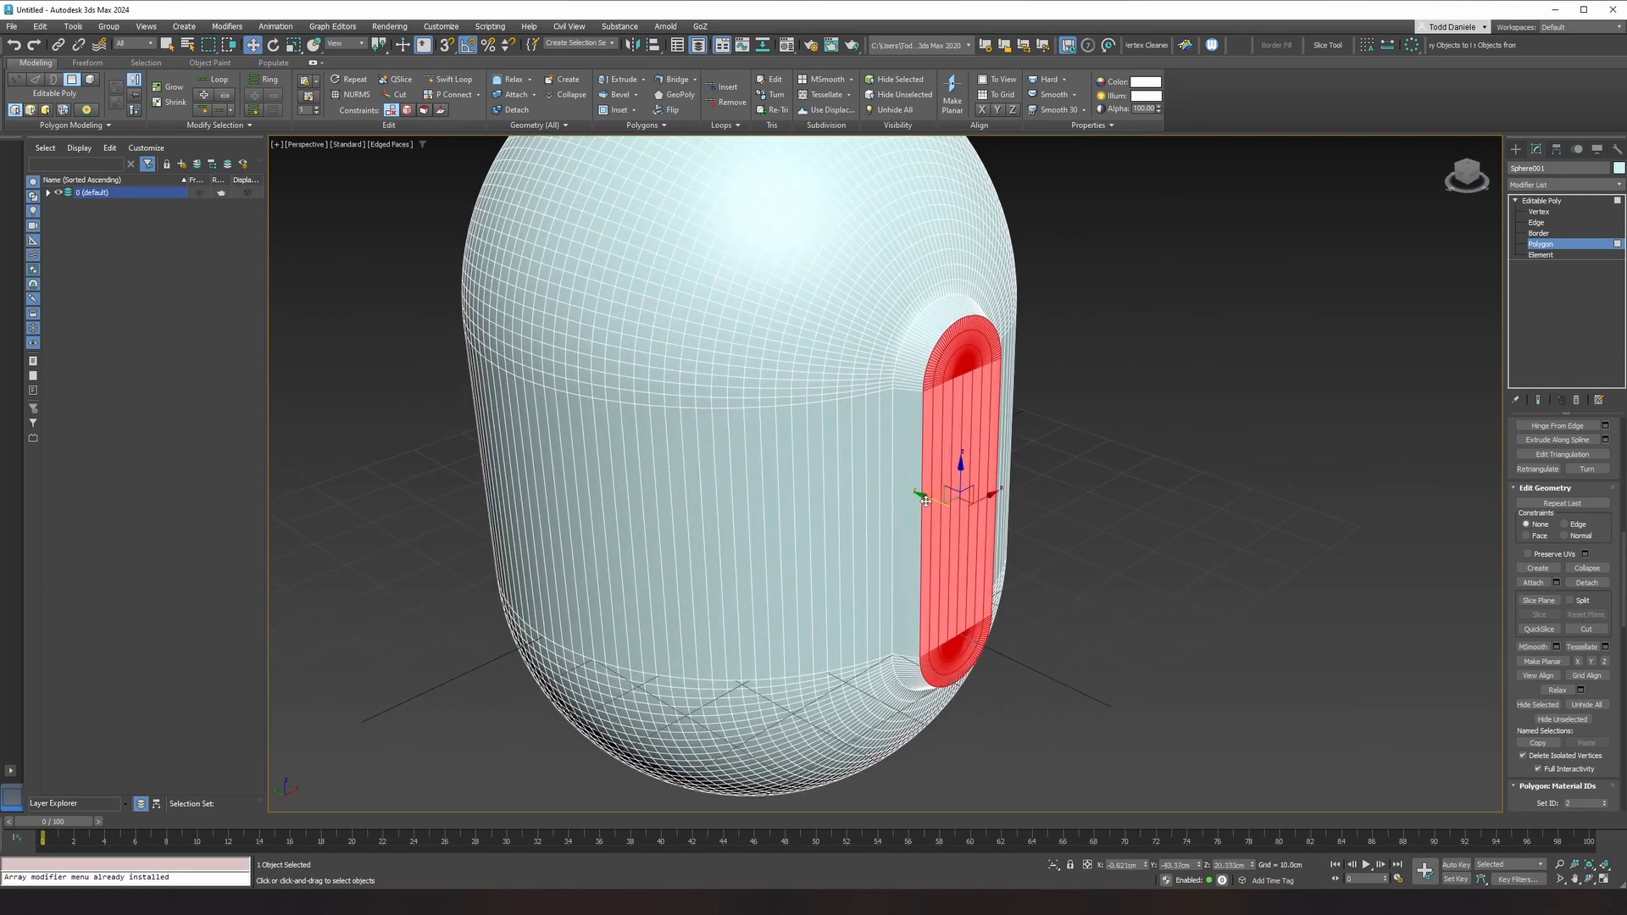
{"action": "middle_click_drag", "start_coordinate": [917, 485], "coordinate": [906, 522], "text": "alt"}
Step: Remove the successive edge loops surrounding the raised front strip, together with their vertices, to widen its sloped transition into the torso
{"action": "left_click", "coordinate": [1535, 222]}
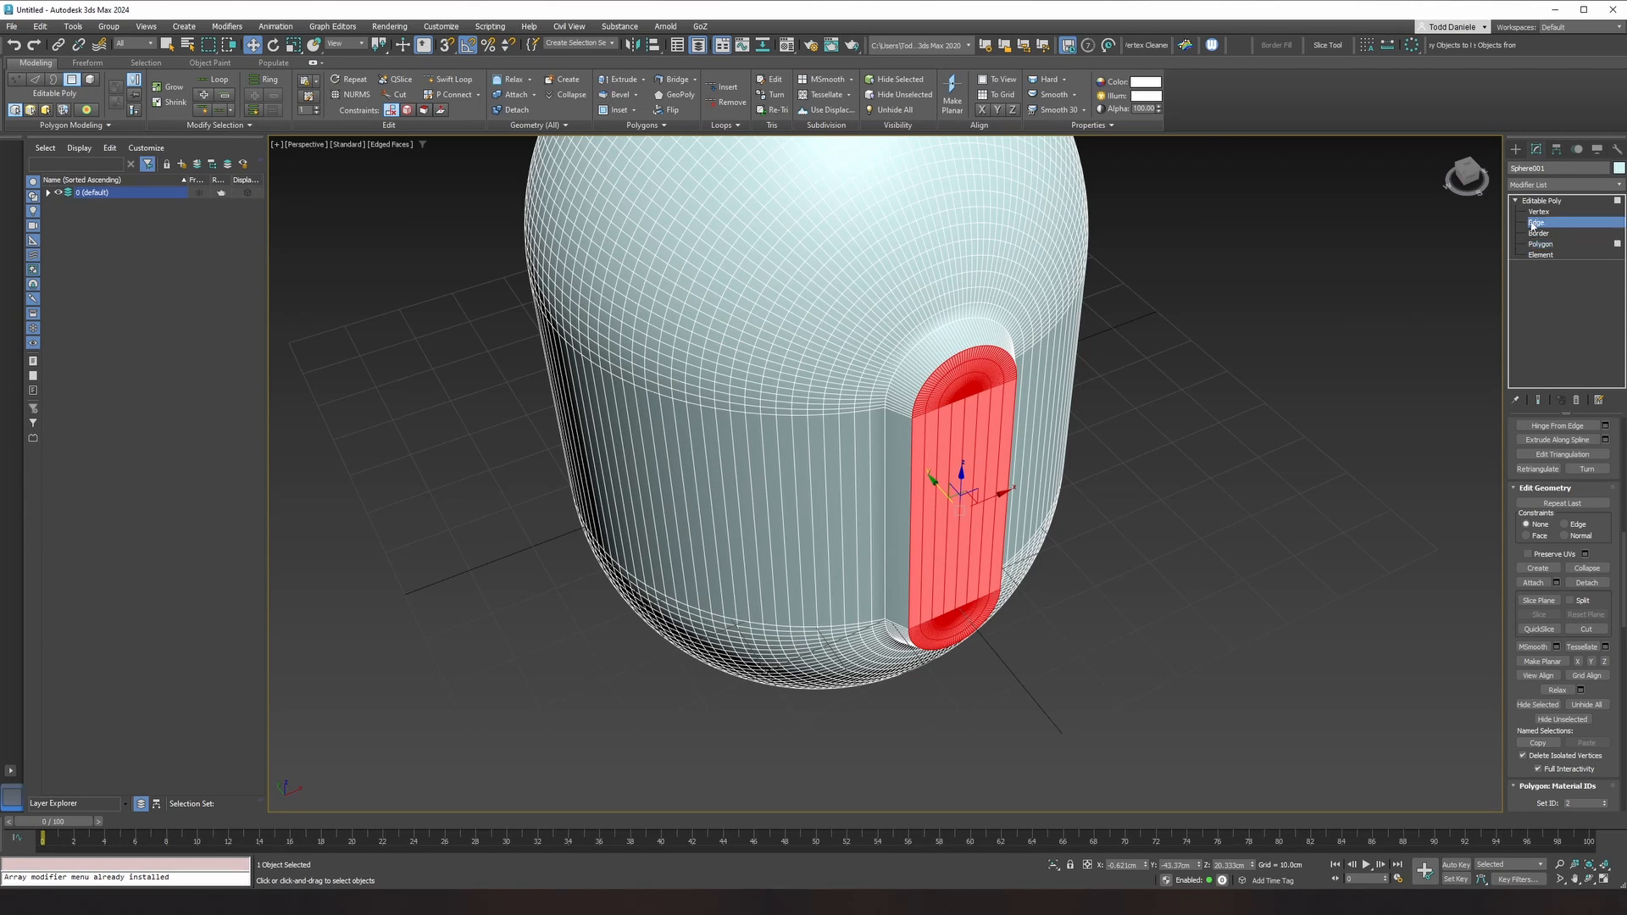
{"action": "double_click", "coordinate": [884, 437]}
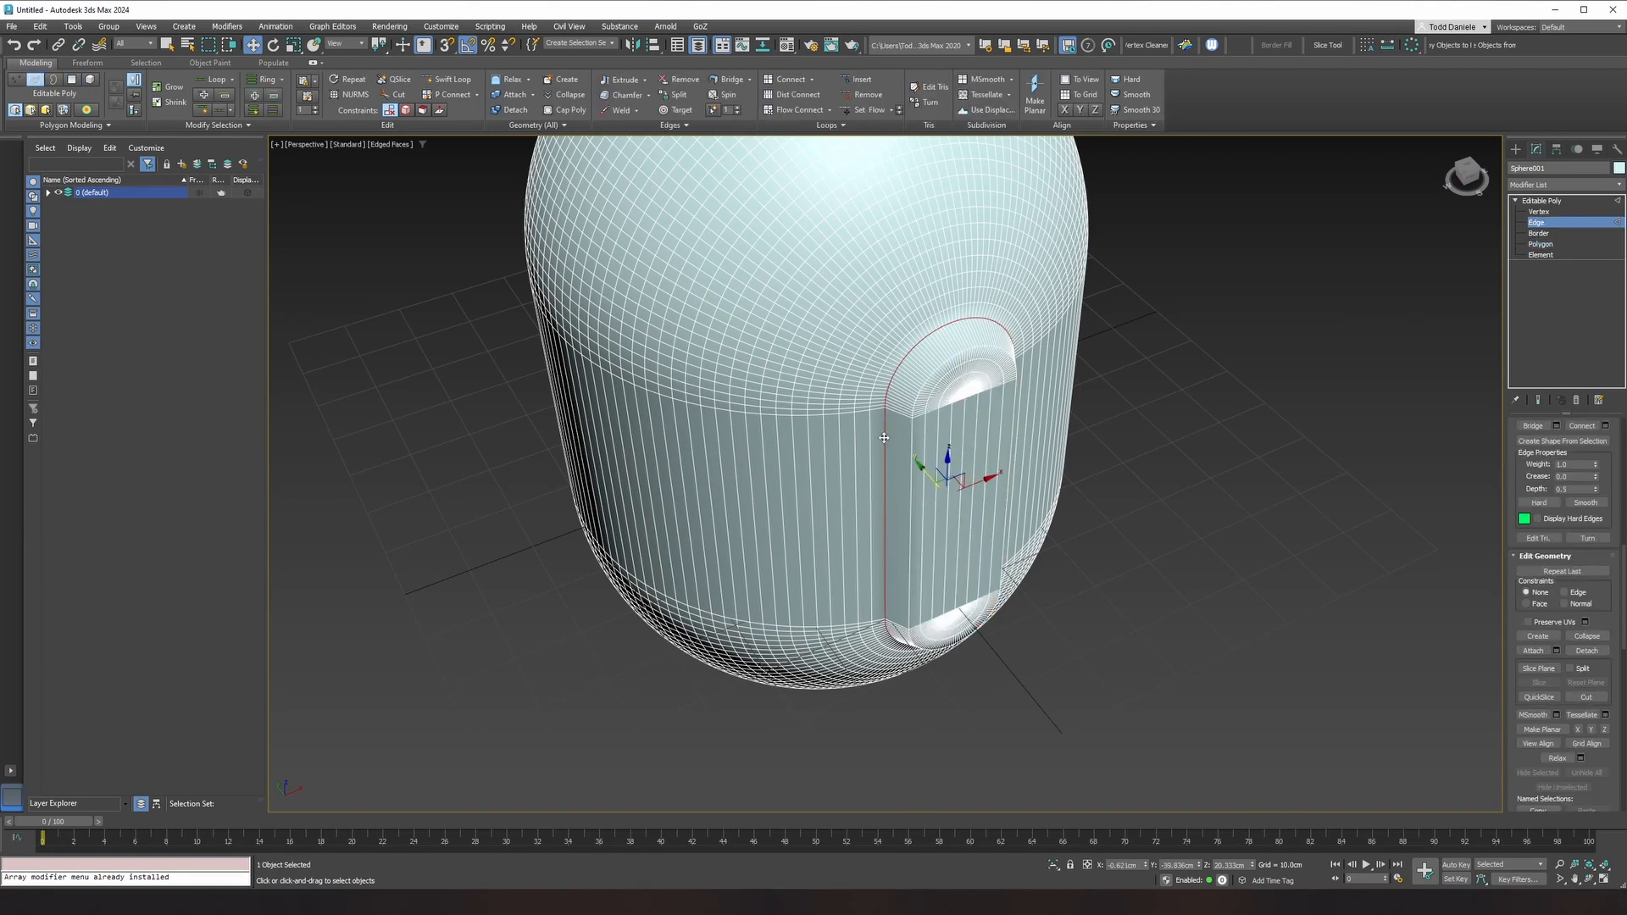
{"action": "key", "text": "ctrl+BackSpace"}
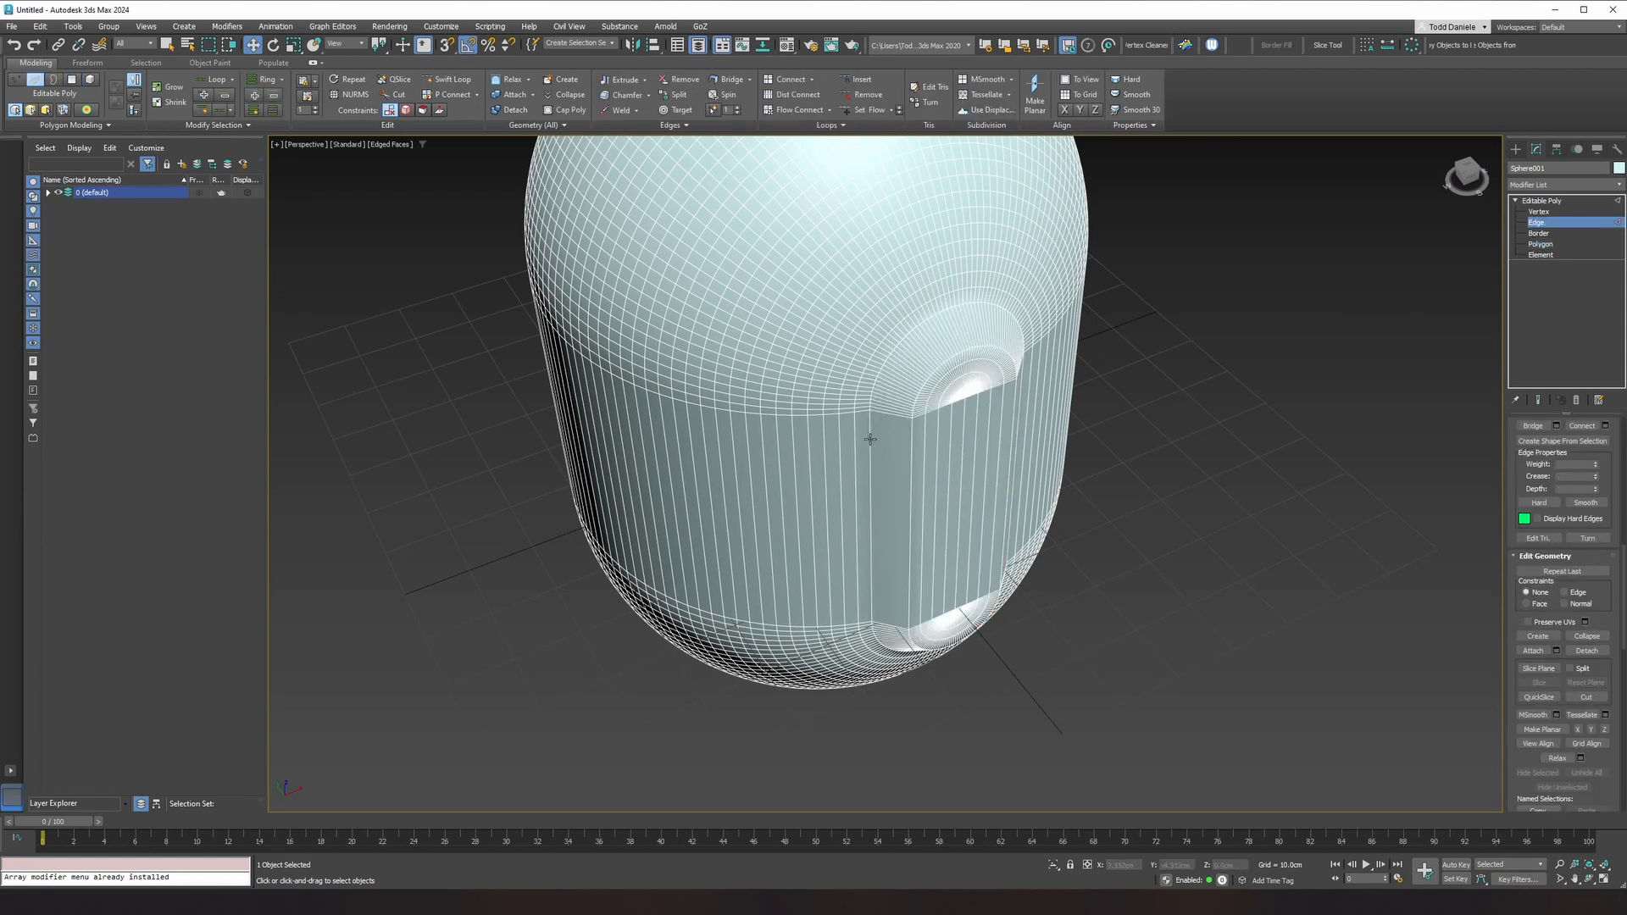
{"action": "key", "text": "ctrl+z"}
{"action": "key", "text": "ctrl+z"}
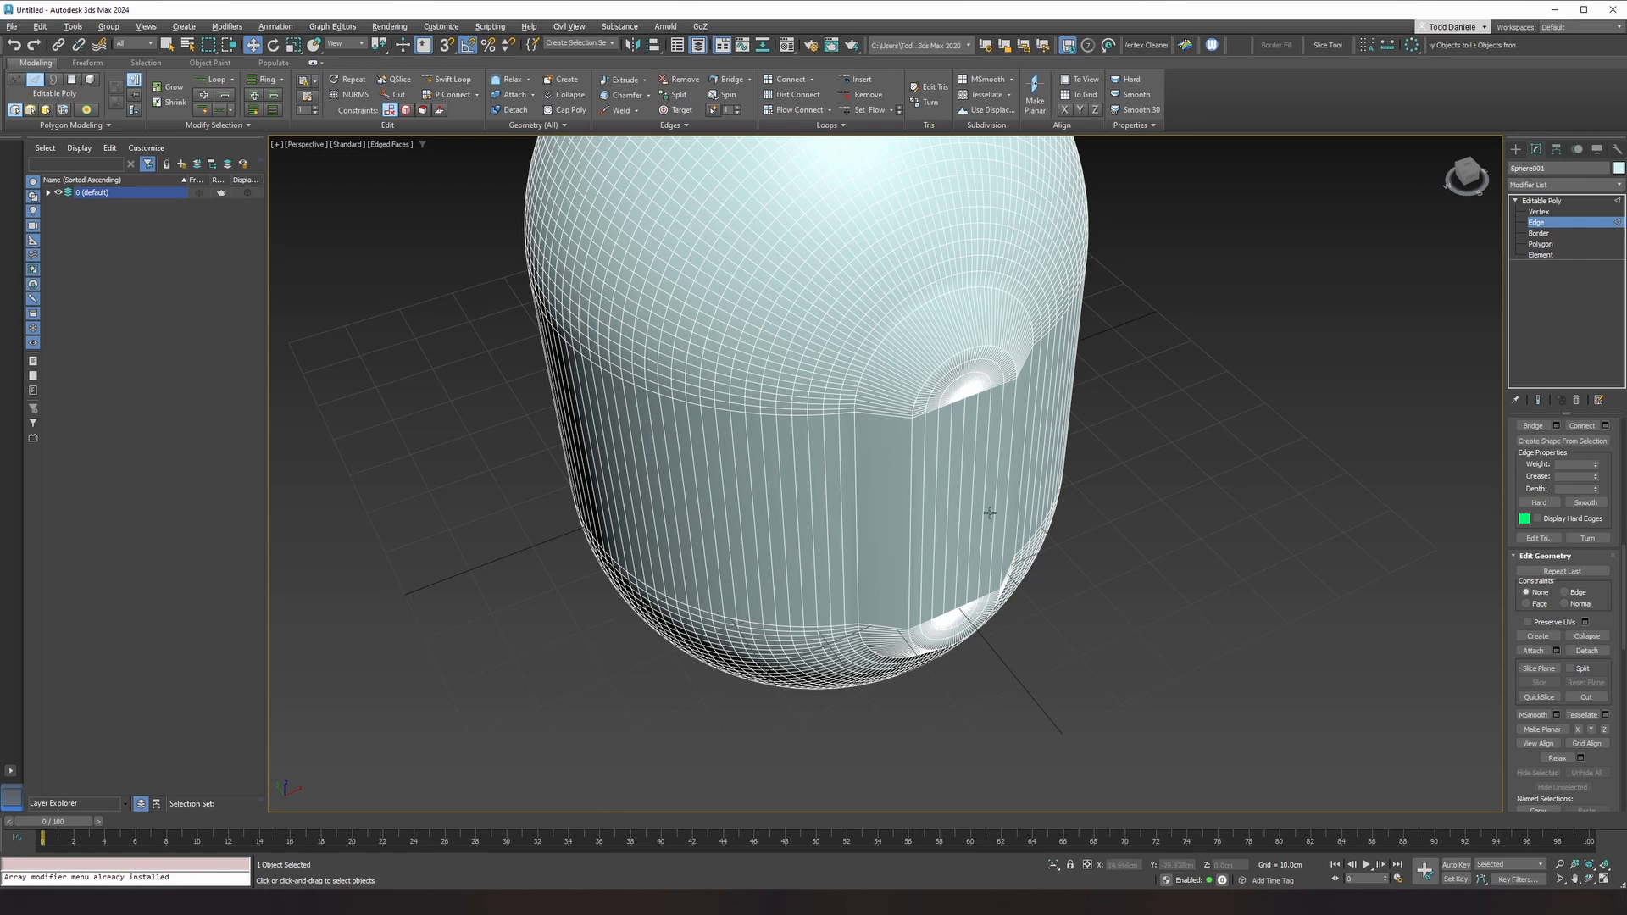
{"action": "middle_click_drag", "start_coordinate": [990, 513], "coordinate": [946, 491], "text": "alt"}
{"action": "double_click", "coordinate": [893, 328]}
{"action": "key", "text": "ctrl+BackSpace"}
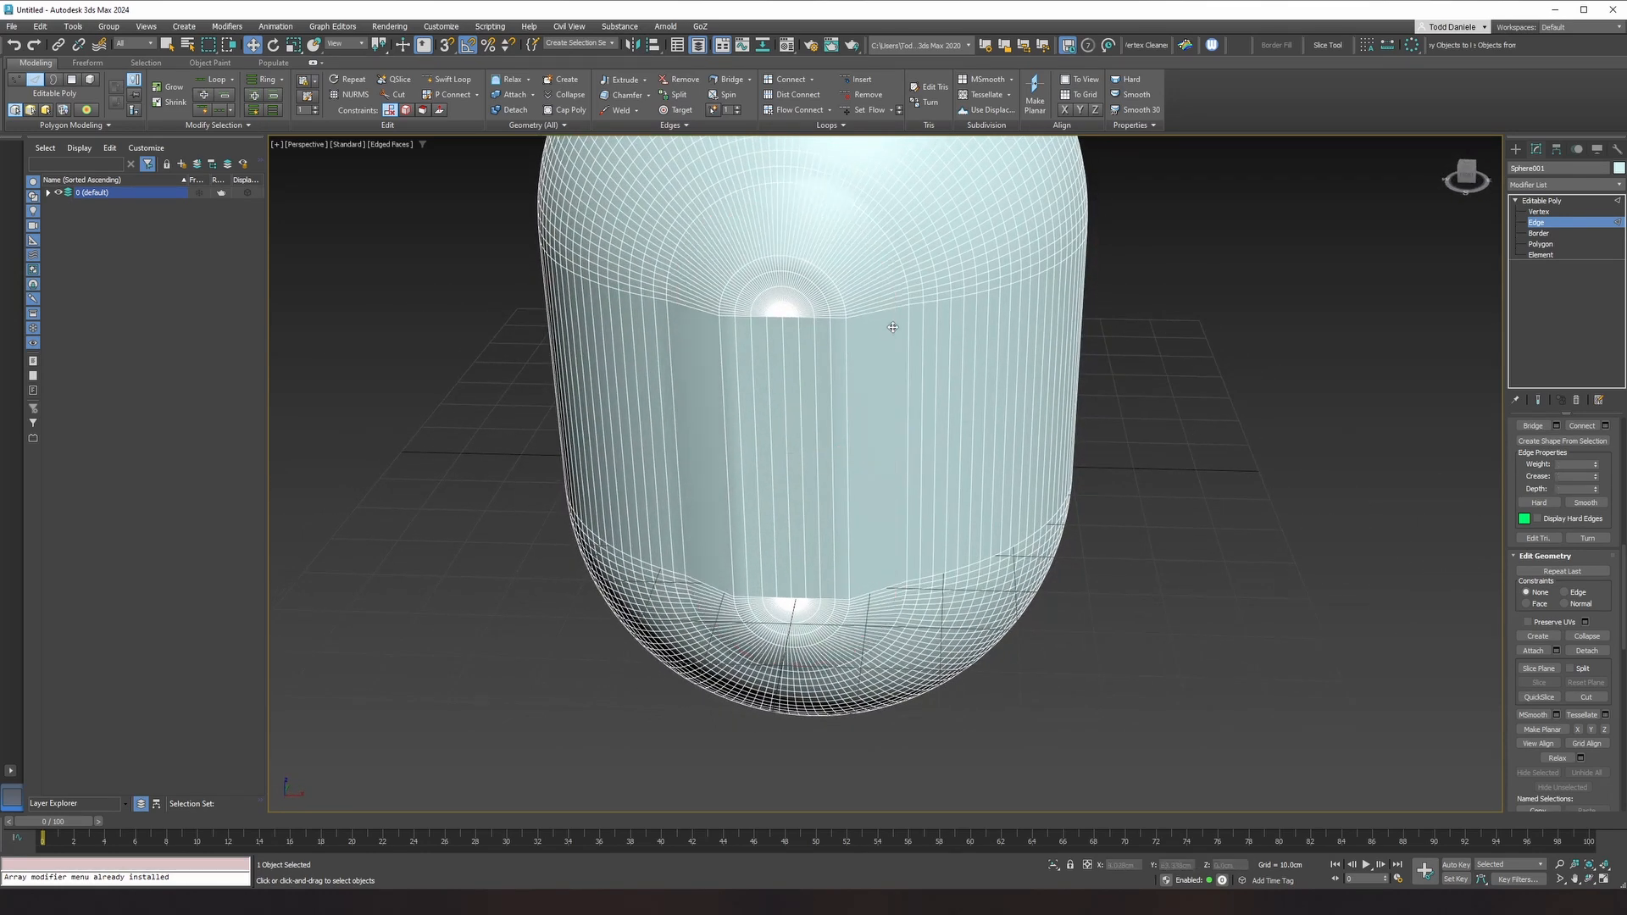
{"action": "middle_click_drag", "start_coordinate": [763, 407], "coordinate": [840, 450], "text": "alt"}
{"action": "mouse_move", "coordinate": [1070, 312]}
{"action": "middle_mouse_down", "text": "alt"}
{"action": "mouse_move", "coordinate": [1062, 347]}
{"action": "mouse_move", "coordinate": [1093, 334]}
{"action": "middle_mouse_up", "text": "alt"}
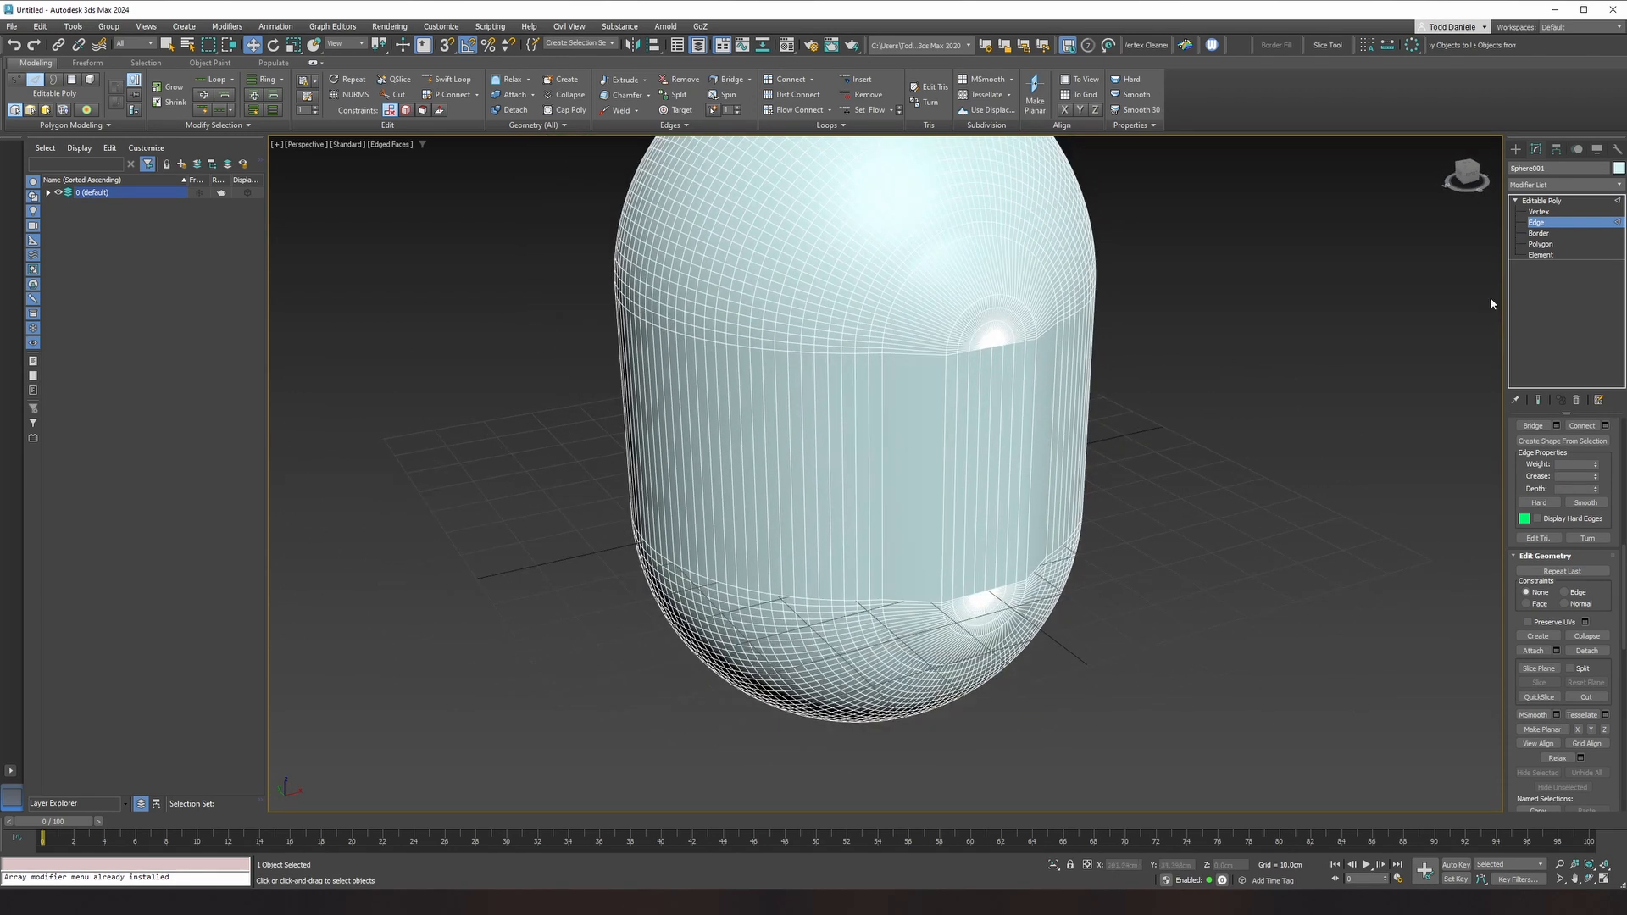
Step: Connect the ring of vertical edges around the torso's middle with 20 segments and clear the edge selection
{"action": "left_click", "coordinate": [1001, 452]}
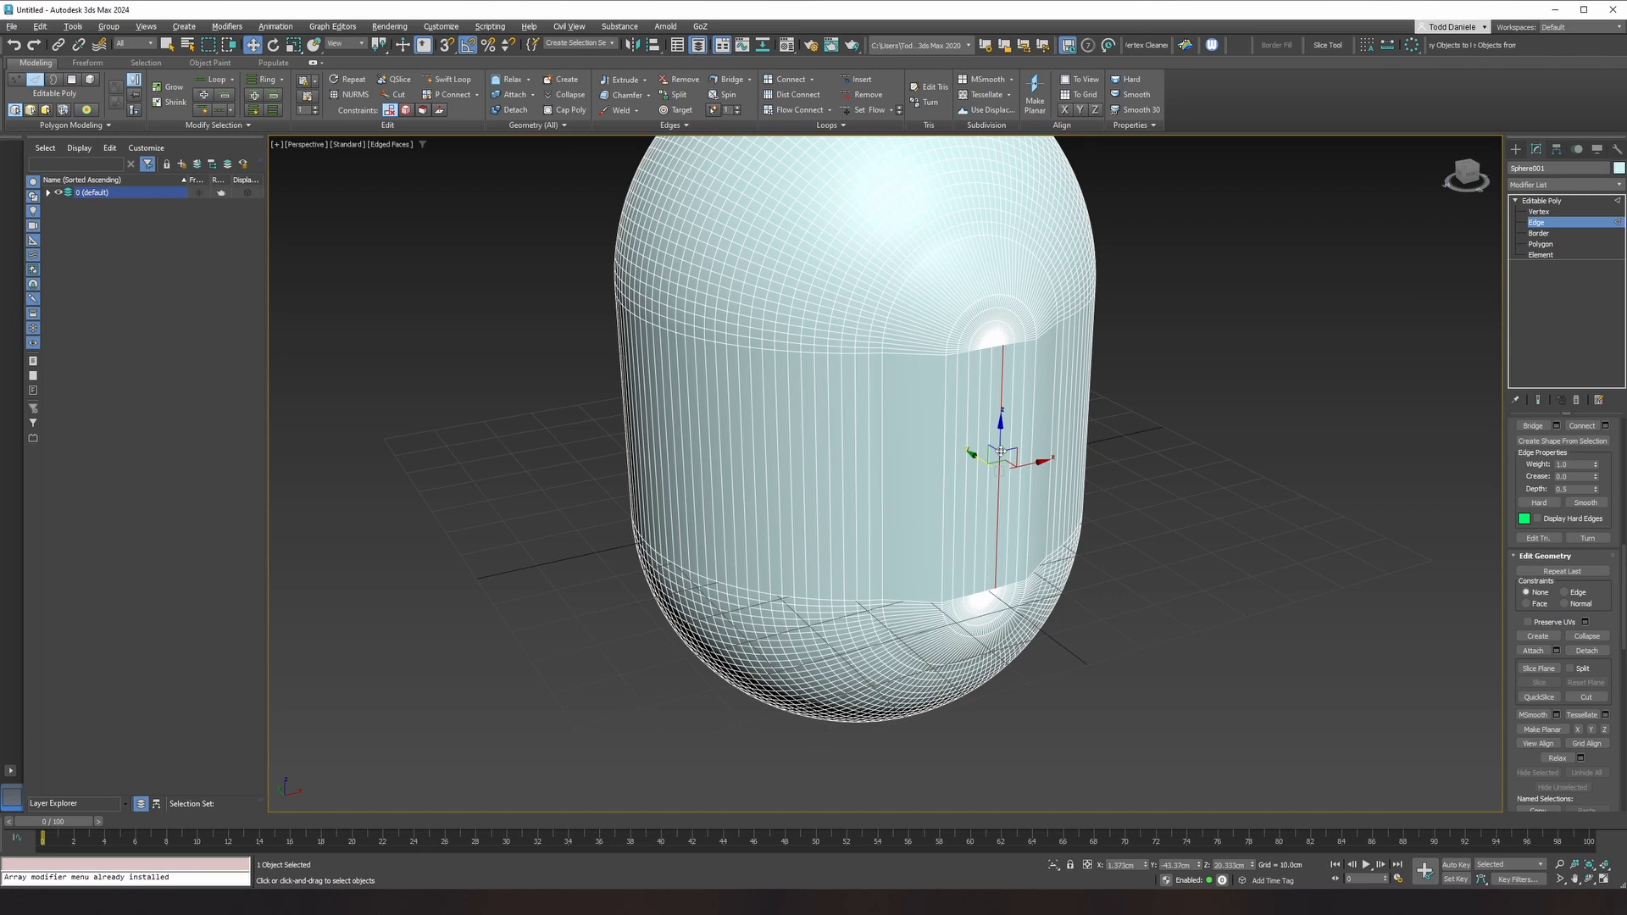
{"action": "key", "text": "alt+r"}
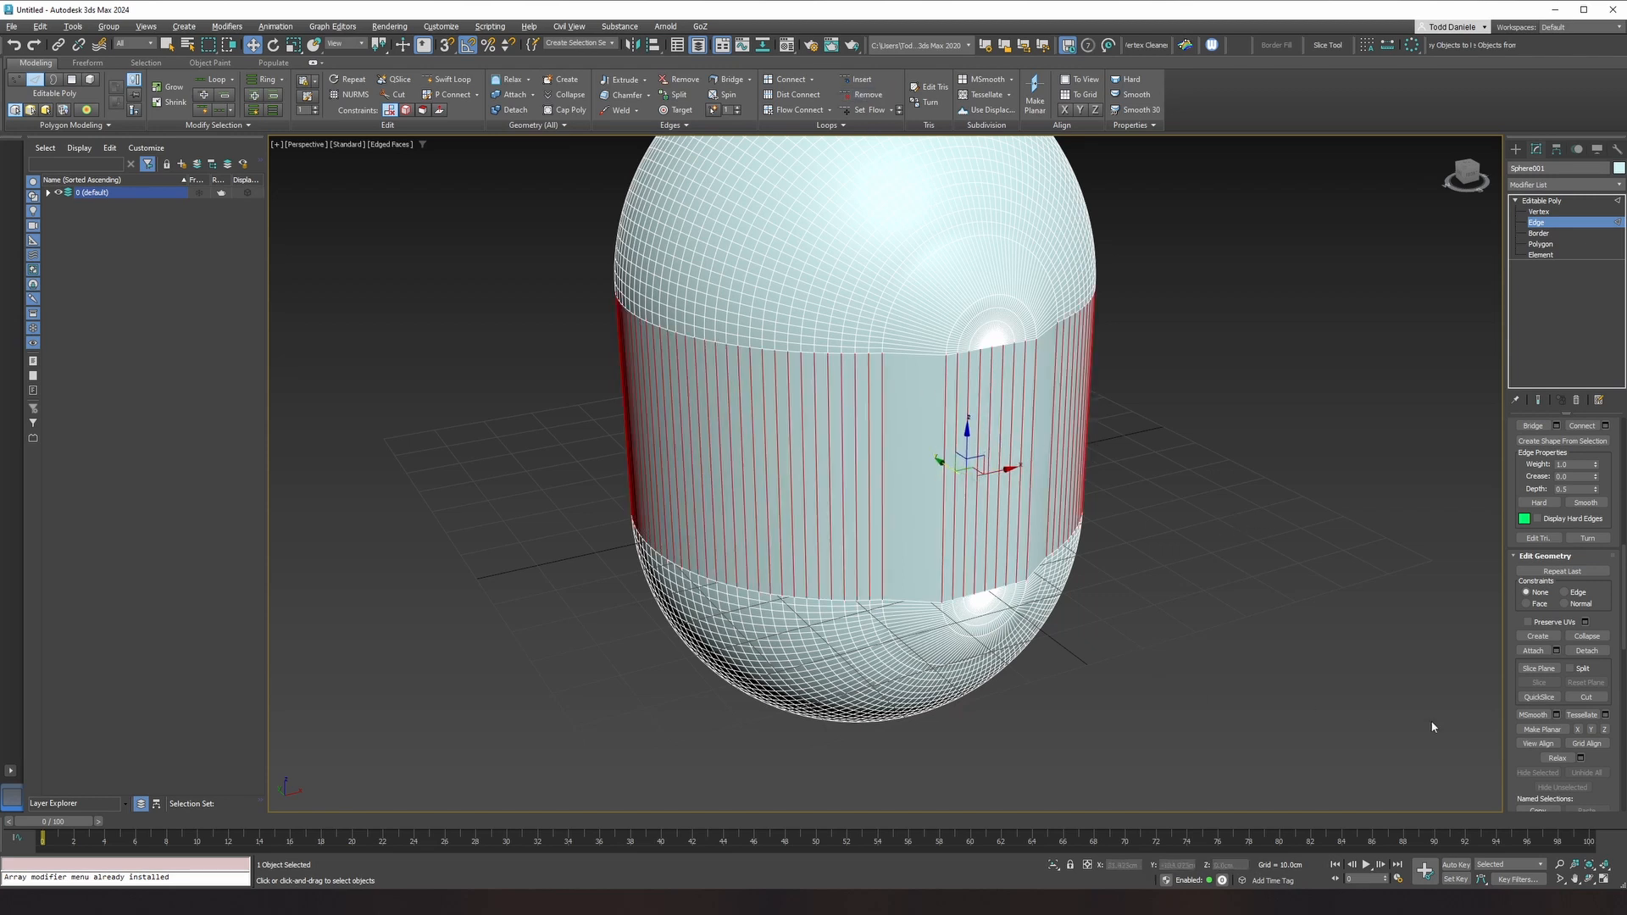
{"action": "left_click_drag", "start_coordinate": [1613, 472], "coordinate": [1608, 680]}
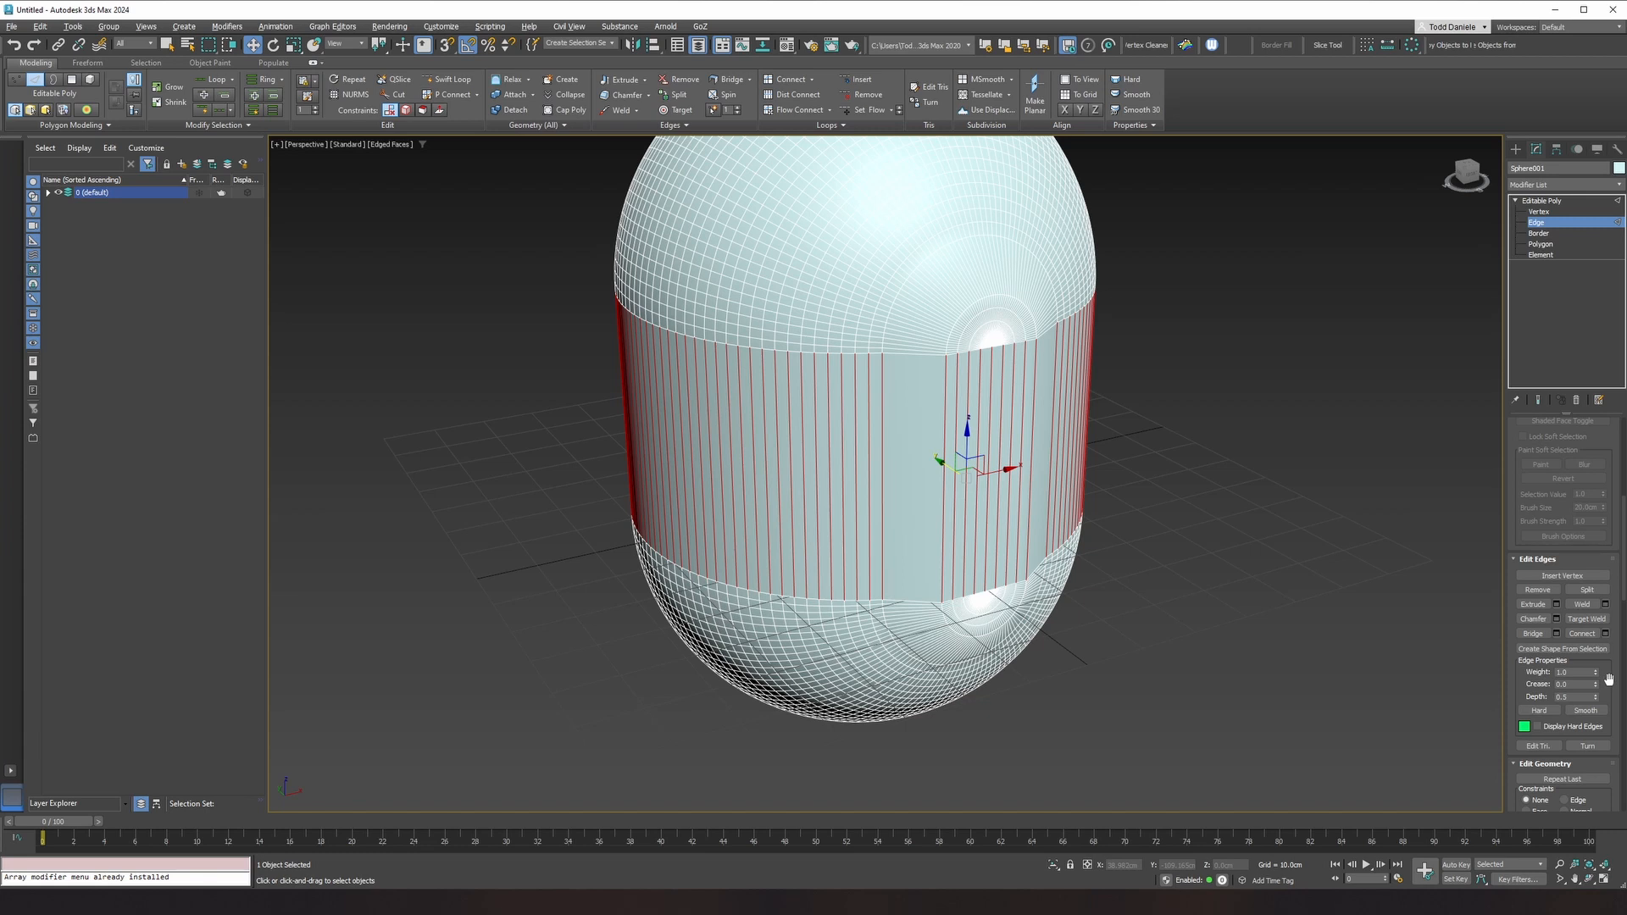
{"action": "left_click", "coordinate": [1605, 633]}
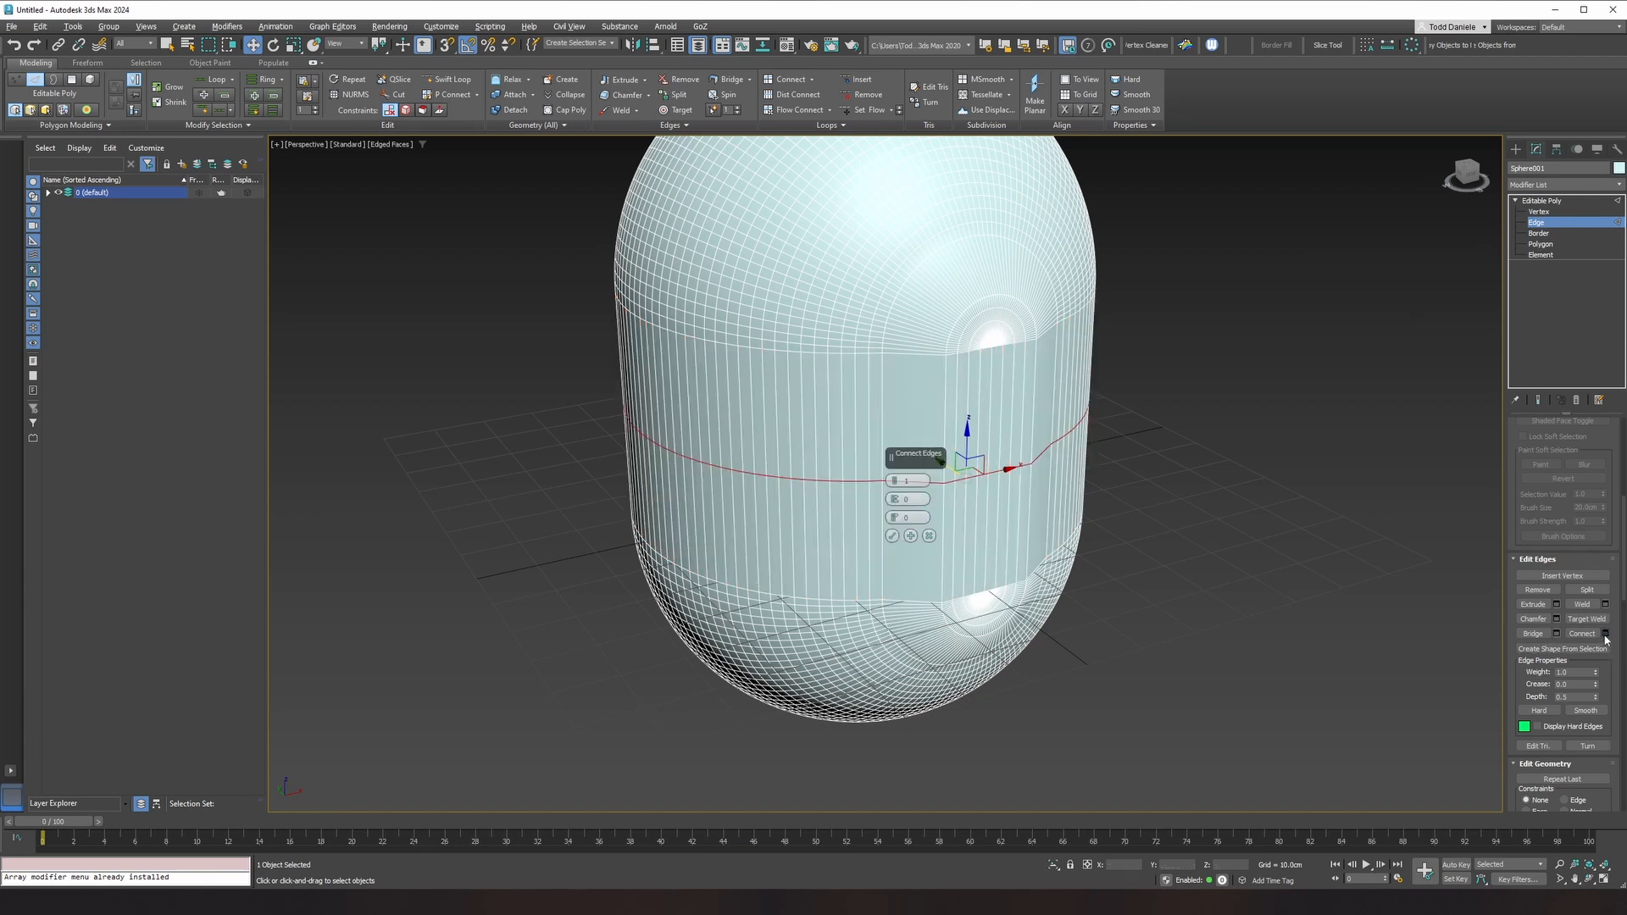
{"action": "left_click_drag", "start_coordinate": [902, 462], "coordinate": [336, 297]}
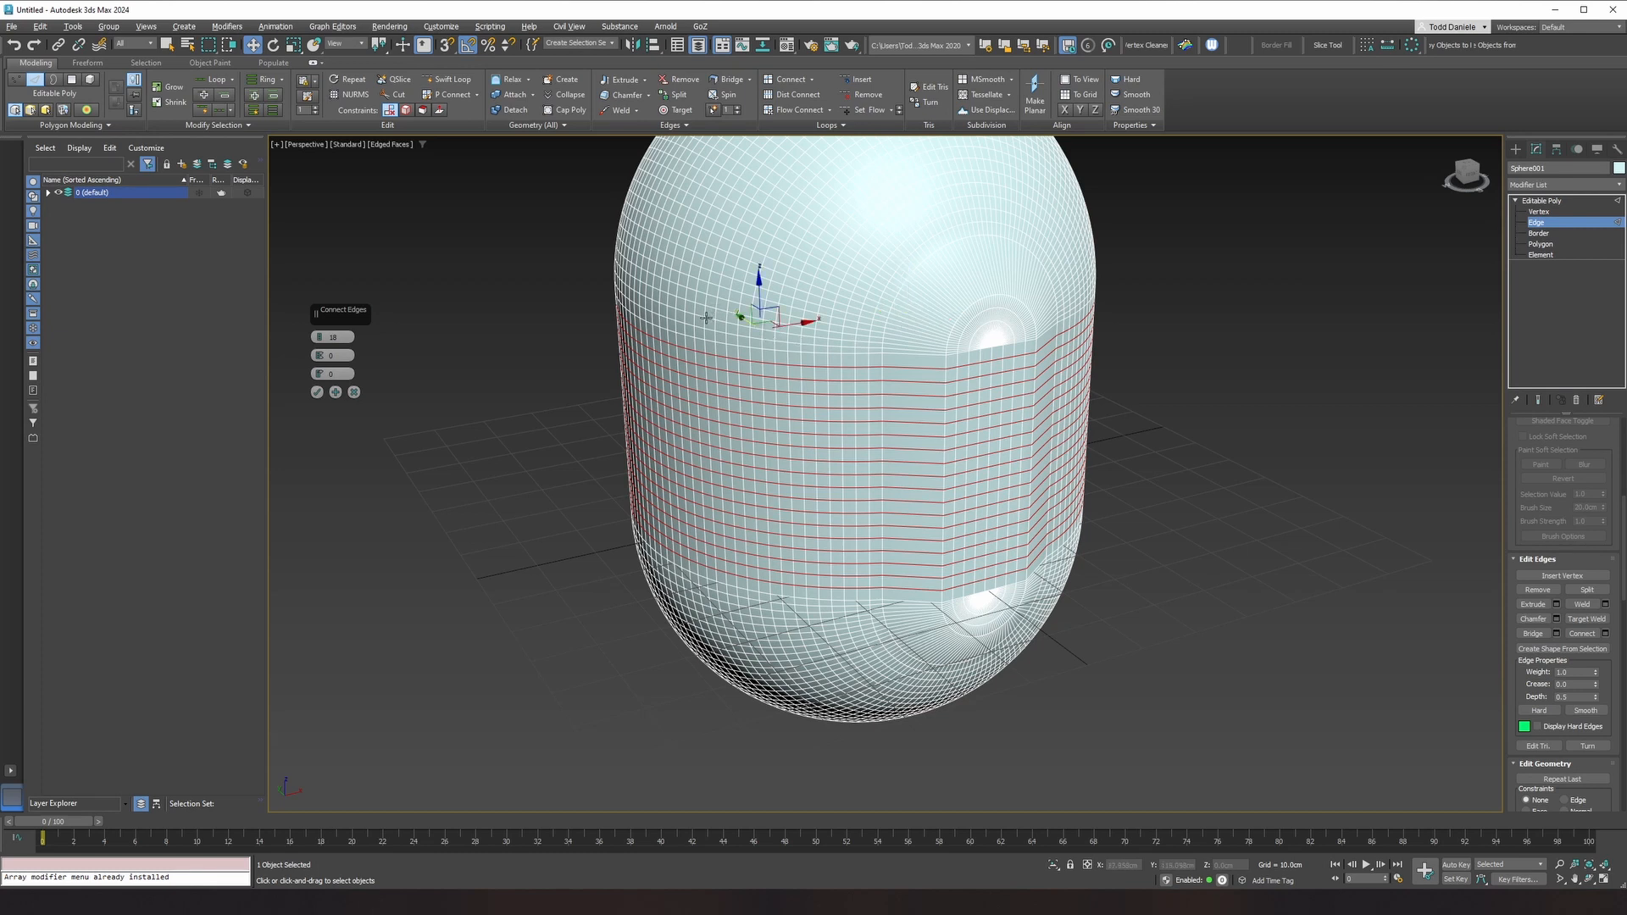
{"action": "left_click", "coordinate": [319, 338]}
{"action": "left_click", "coordinate": [318, 338]}
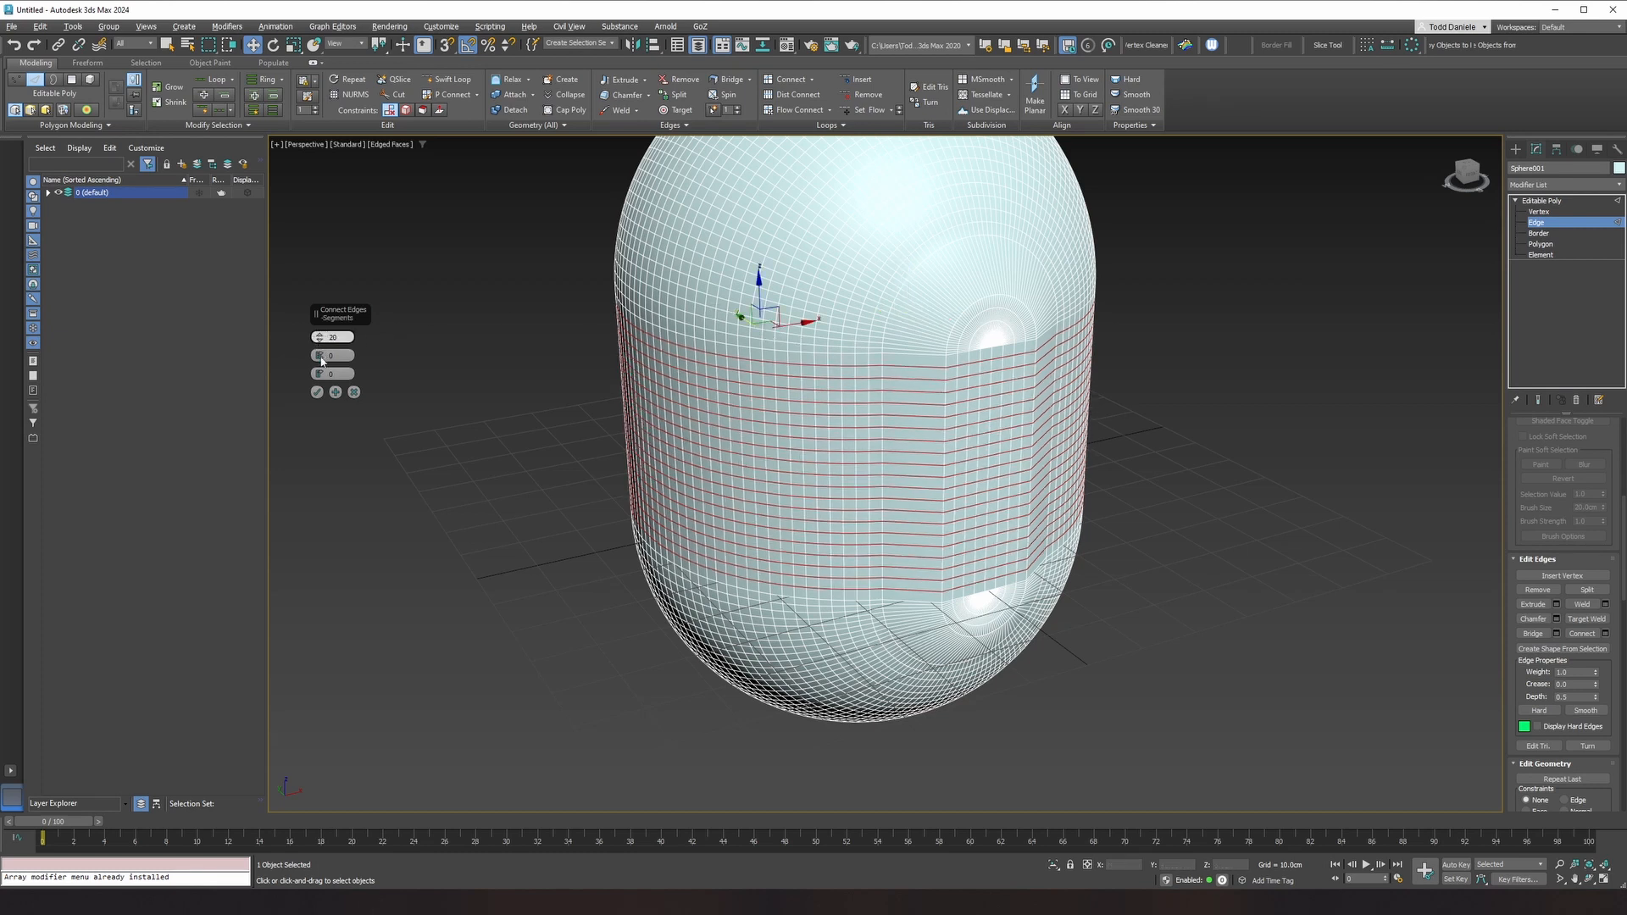
{"action": "left_click", "coordinate": [317, 393]}
{"action": "middle_click_drag", "start_coordinate": [811, 458], "coordinate": [1235, 468], "text": "alt"}
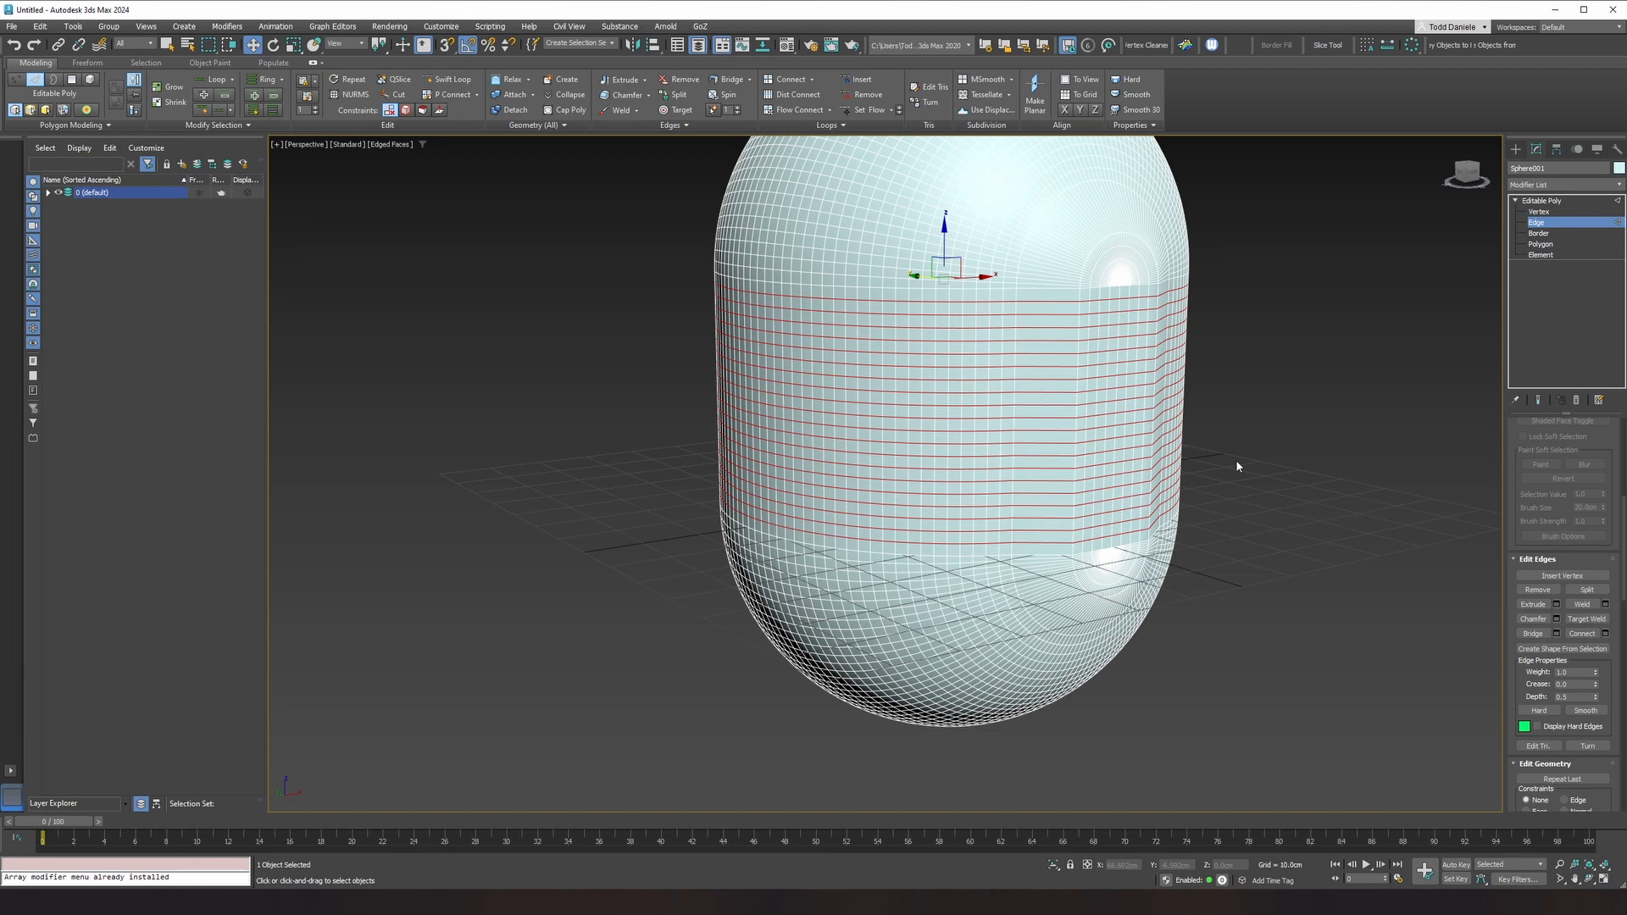
{"action": "left_click_drag", "start_coordinate": [1626, 54], "coordinate": [715, 65]}
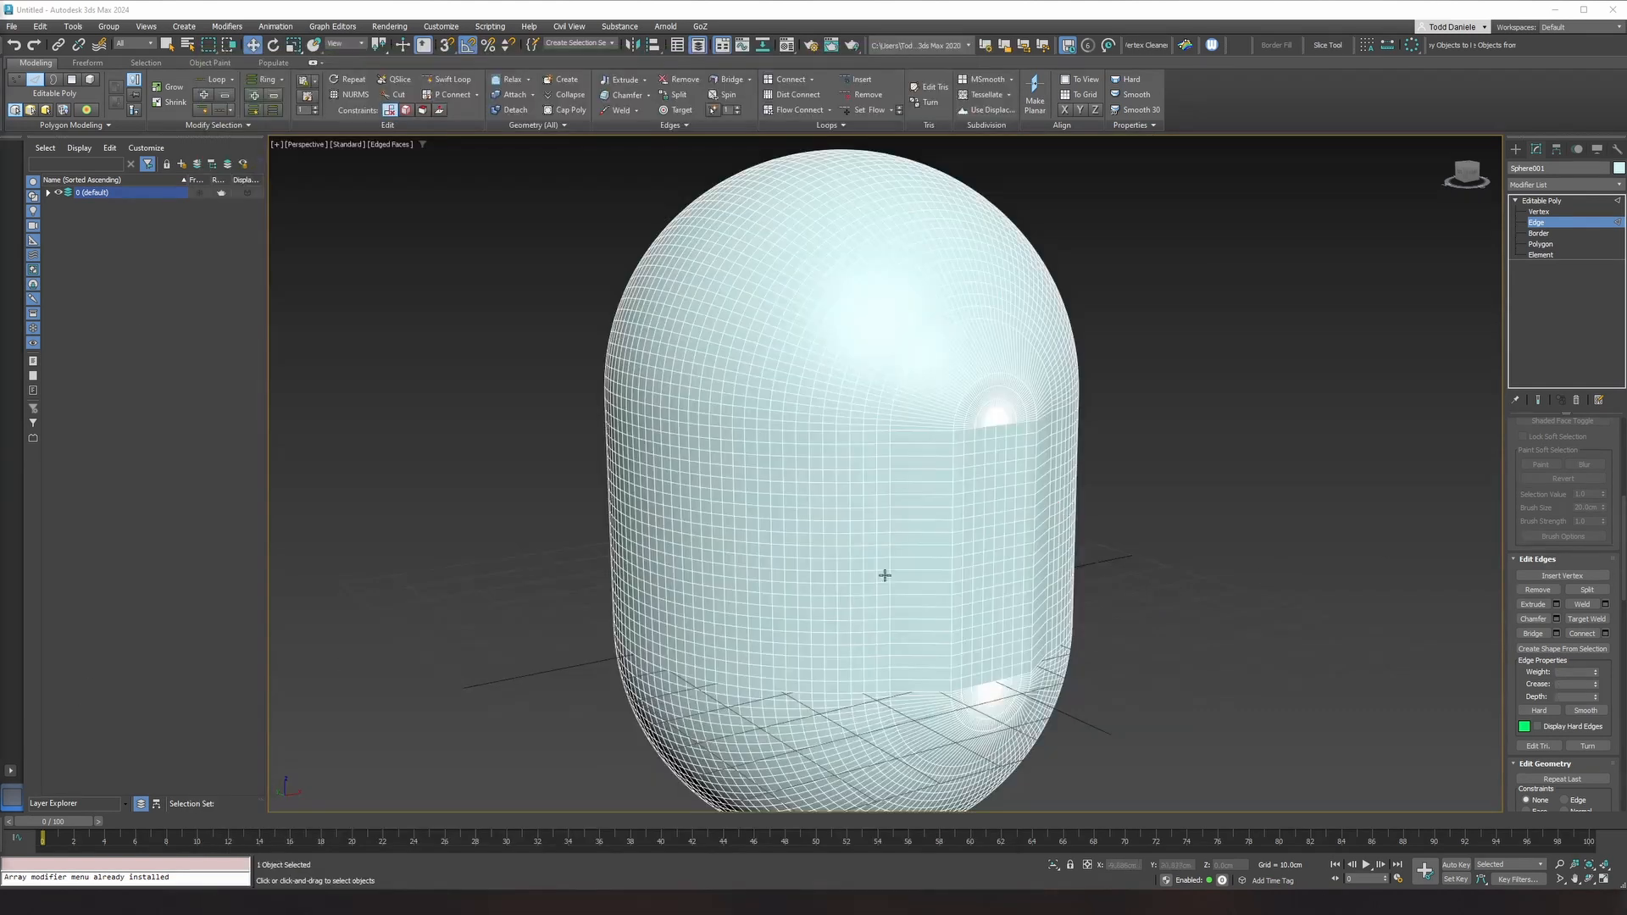
{"action": "middle_click_drag", "start_coordinate": [1000, 561], "coordinate": [1001, 527]}
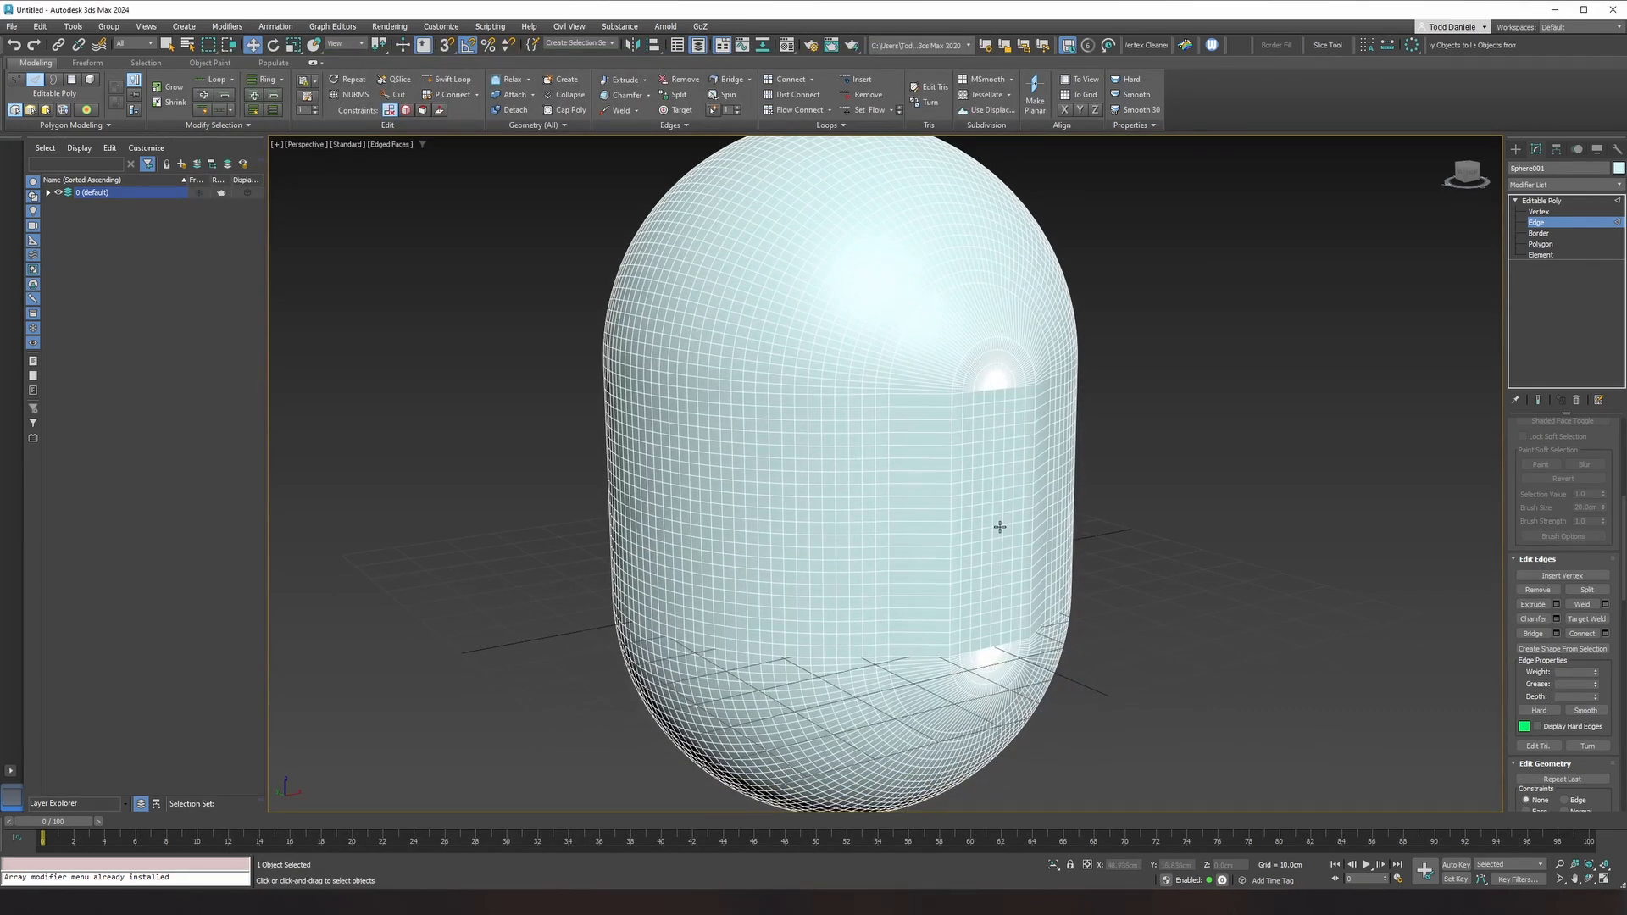
Step: Create a sphere of about 35 cm radius in the Left view and move it over the torso's upper part
{"action": "key", "text": "l"}
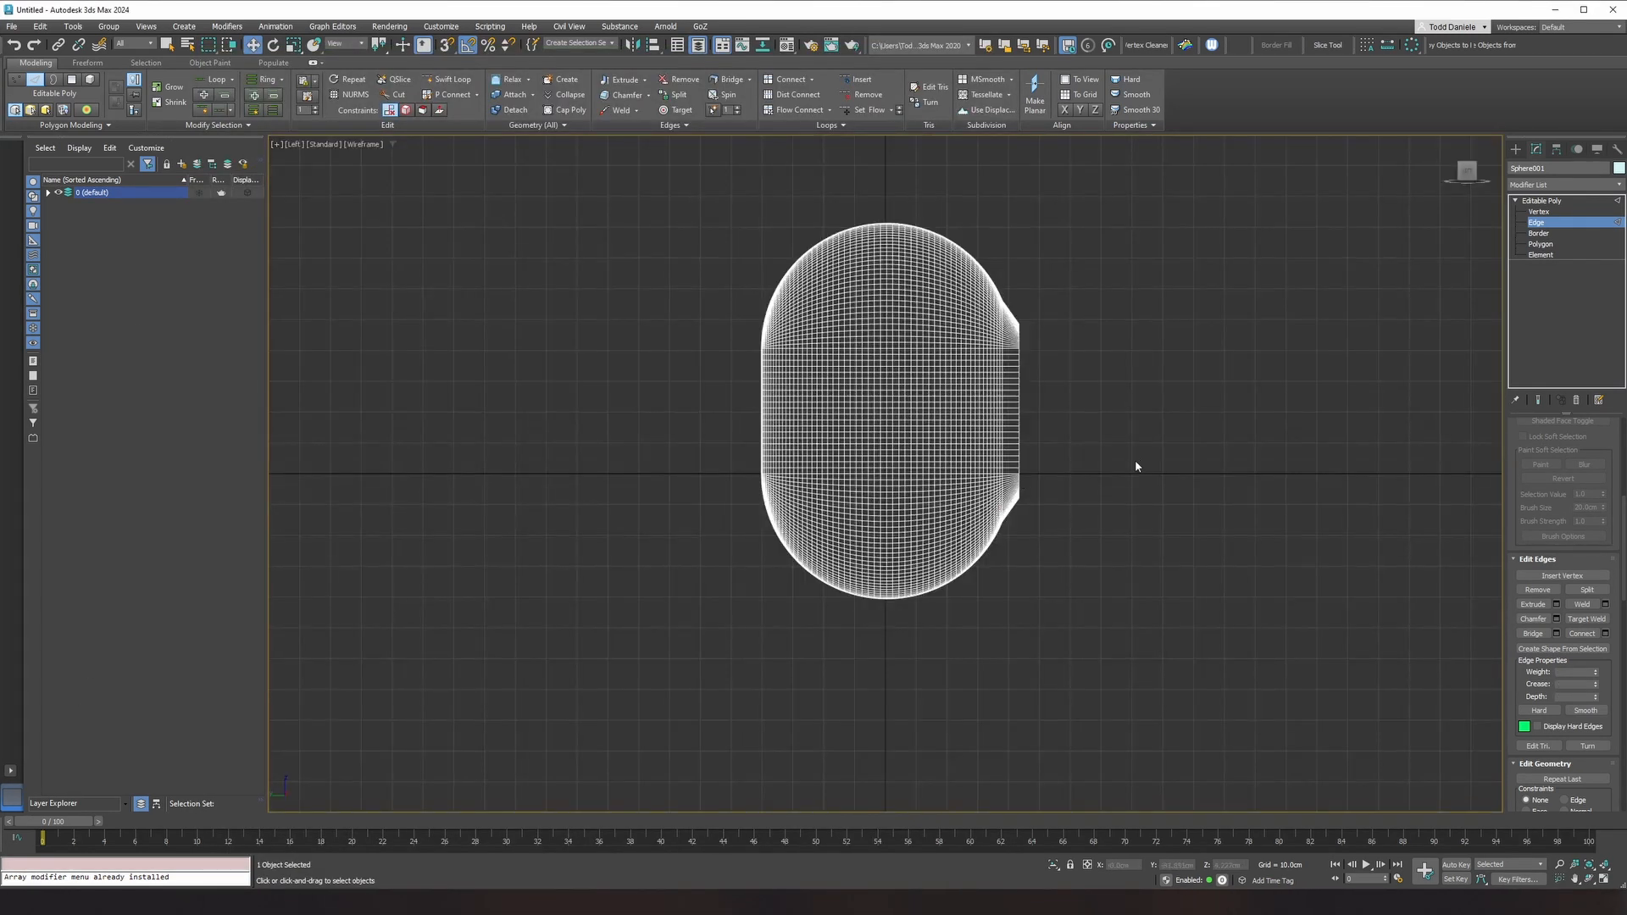
{"action": "left_click", "coordinate": [1517, 150]}
{"action": "left_click", "coordinate": [1538, 251]}
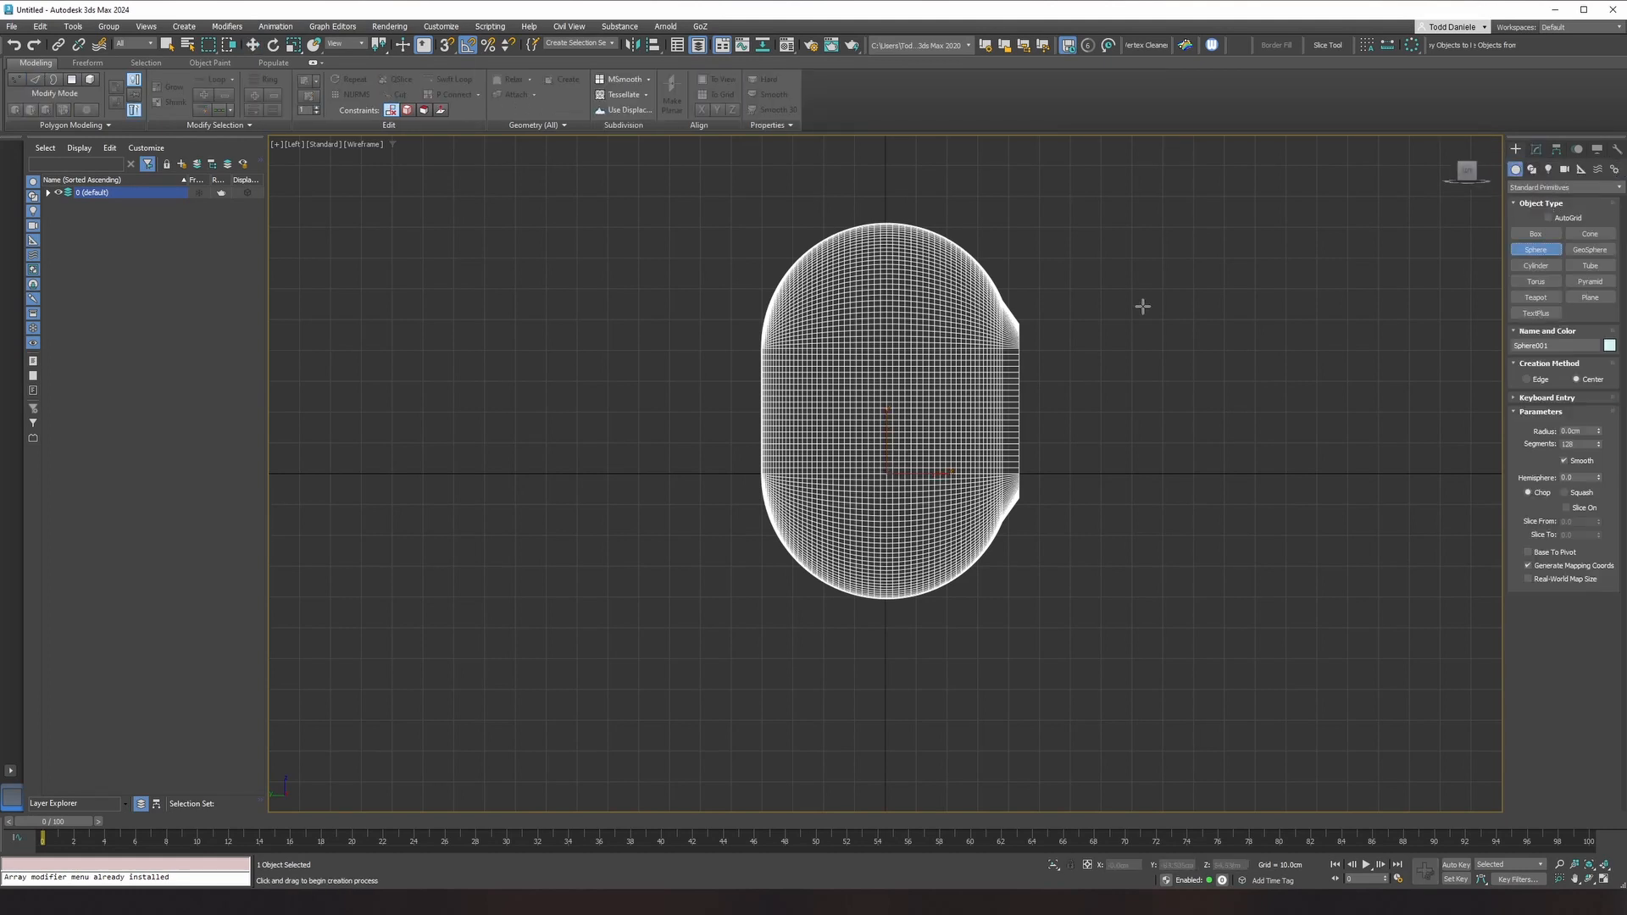
{"action": "middle_click_drag", "start_coordinate": [1142, 306], "coordinate": [1140, 326]}
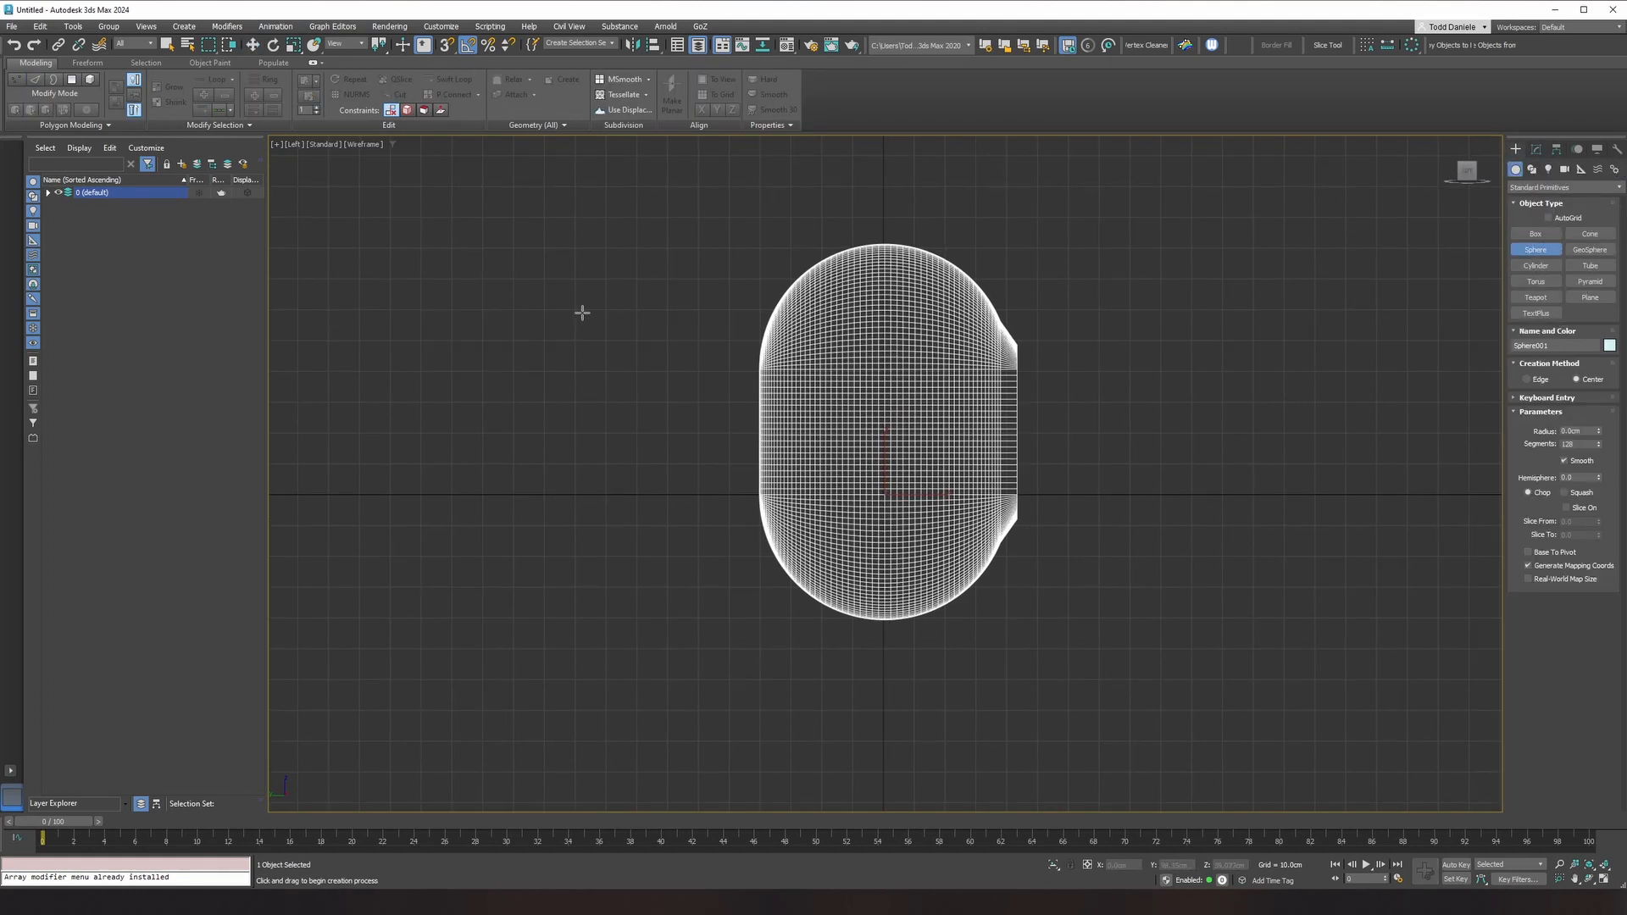
{"action": "left_click_drag", "start_coordinate": [584, 312], "coordinate": [674, 376]}
{"action": "key", "text": "w"}
{"action": "left_click_drag", "start_coordinate": [623, 325], "coordinate": [914, 329]}
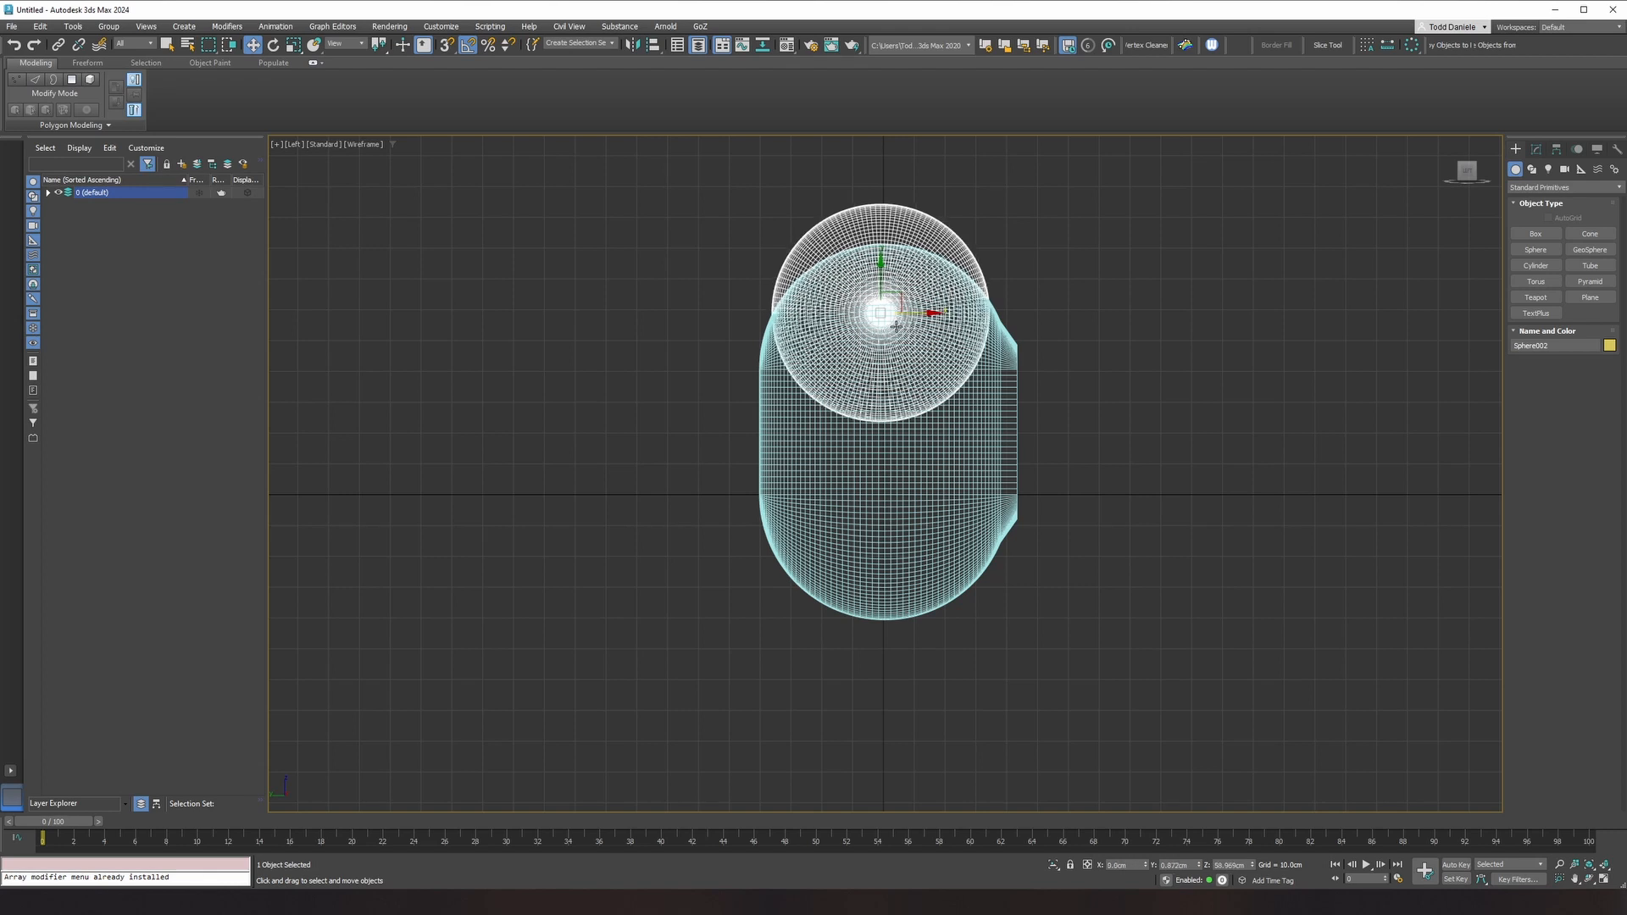
Step: Move the new sphere in the Perspective view to about X -52 cm, beside the torso's upper part, and adjust its depth slightly
{"action": "key", "text": "p"}
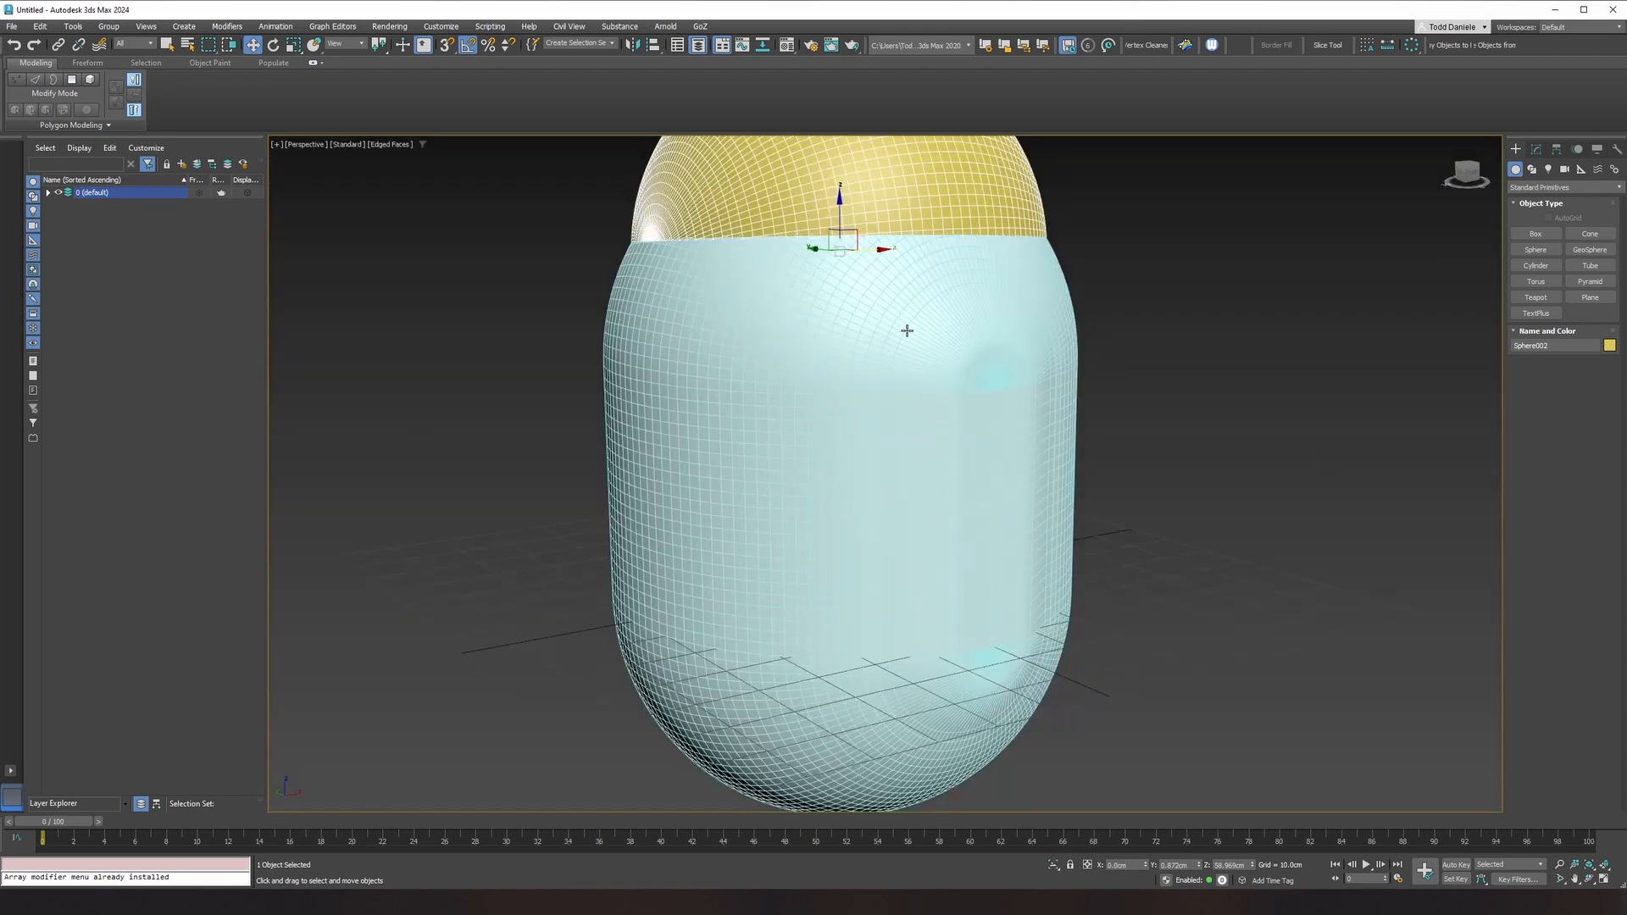
{"action": "scroll", "coordinate": [906, 330], "scroll_direction": "down", "scroll_amount": 6}
{"action": "left_click_drag", "start_coordinate": [891, 299], "coordinate": [753, 310]}
{"action": "middle_click_drag", "start_coordinate": [753, 310], "coordinate": [805, 385], "text": "alt"}
{"action": "left_click_drag", "start_coordinate": [669, 298], "coordinate": [656, 295]}
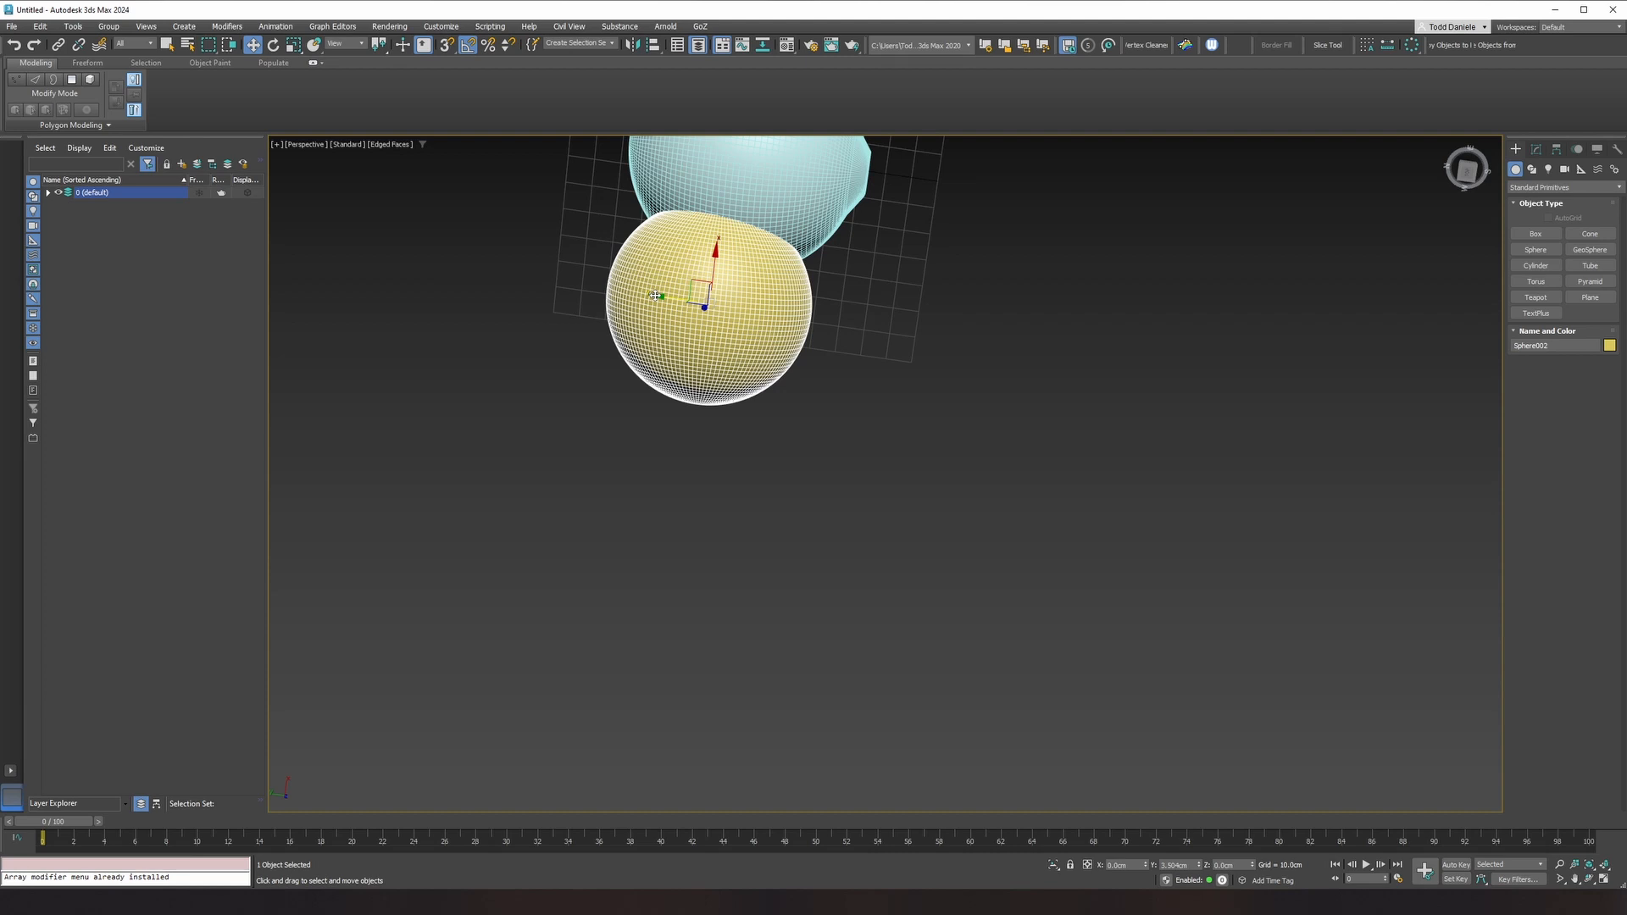
{"action": "left_click_drag", "start_coordinate": [655, 295], "coordinate": [665, 295]}
{"action": "middle_click_drag", "start_coordinate": [670, 301], "coordinate": [827, 231], "text": "alt"}
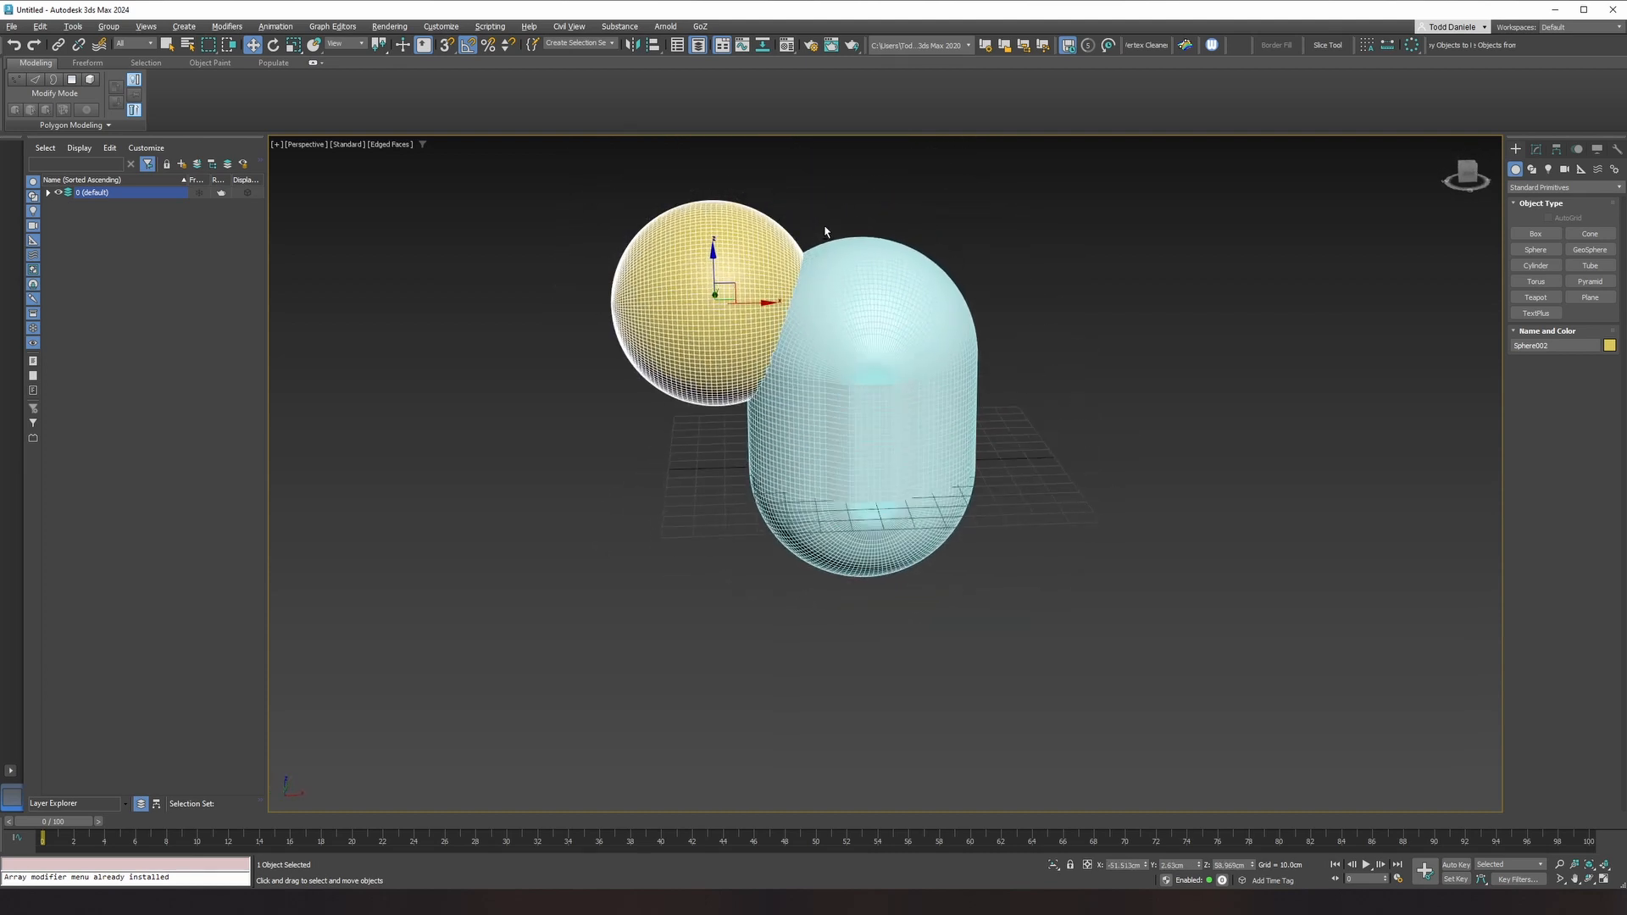
Step: Set the new sphere's segments to 64
{"action": "left_click", "coordinate": [1535, 150]}
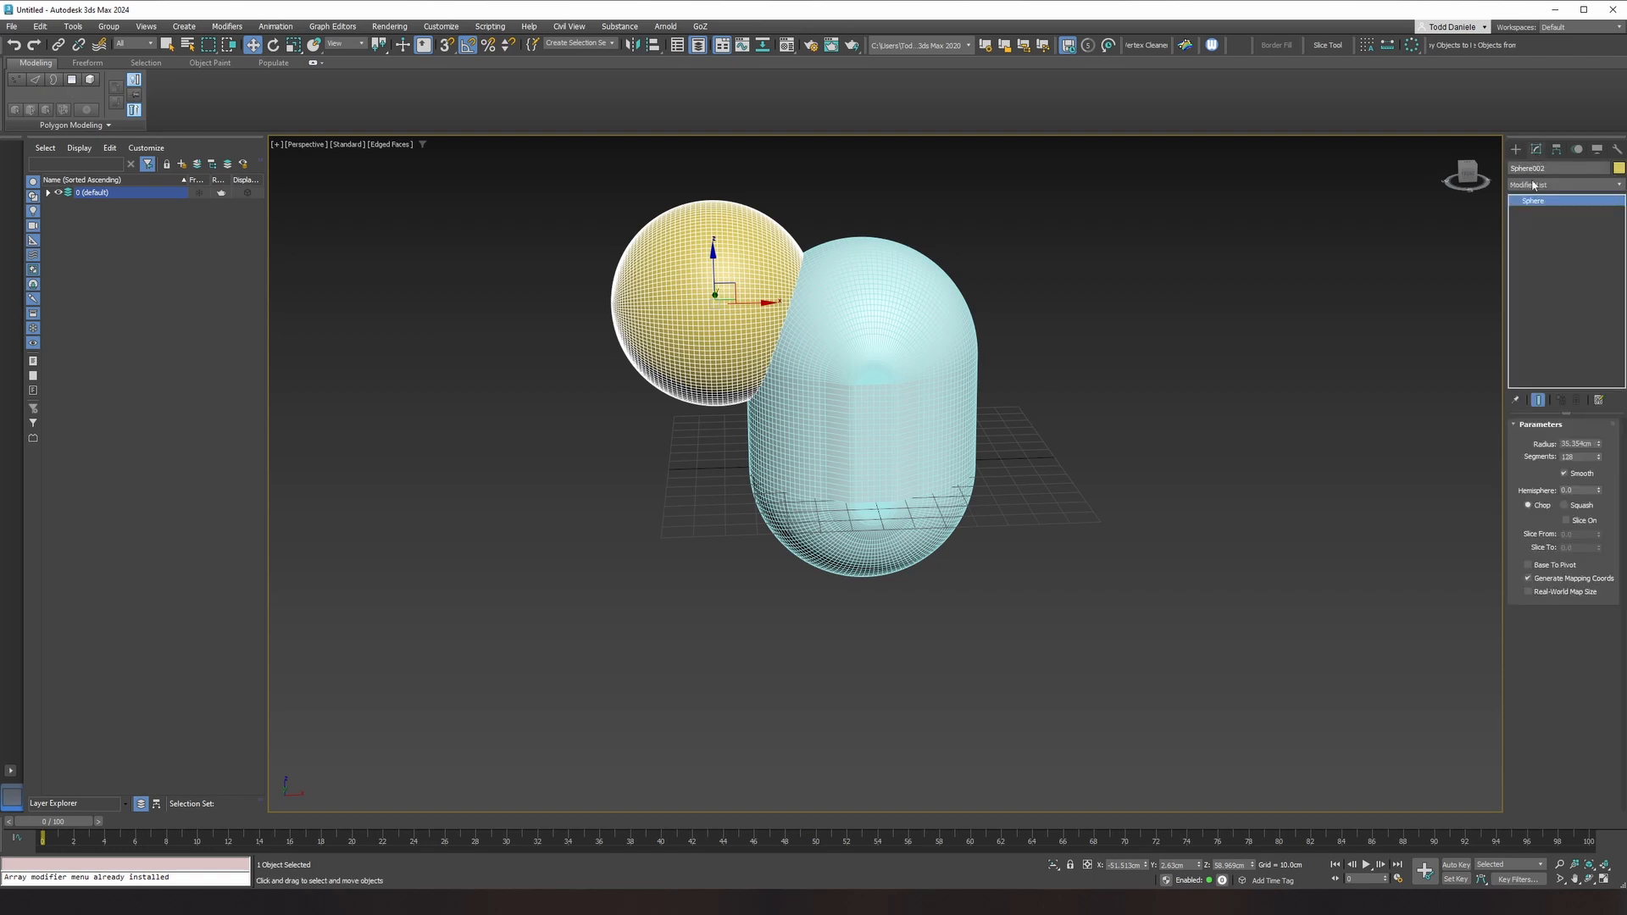
{"action": "double_click", "coordinate": [1582, 458]}
{"action": "type", "text": "64"}
{"action": "key", "text": "Tab"}
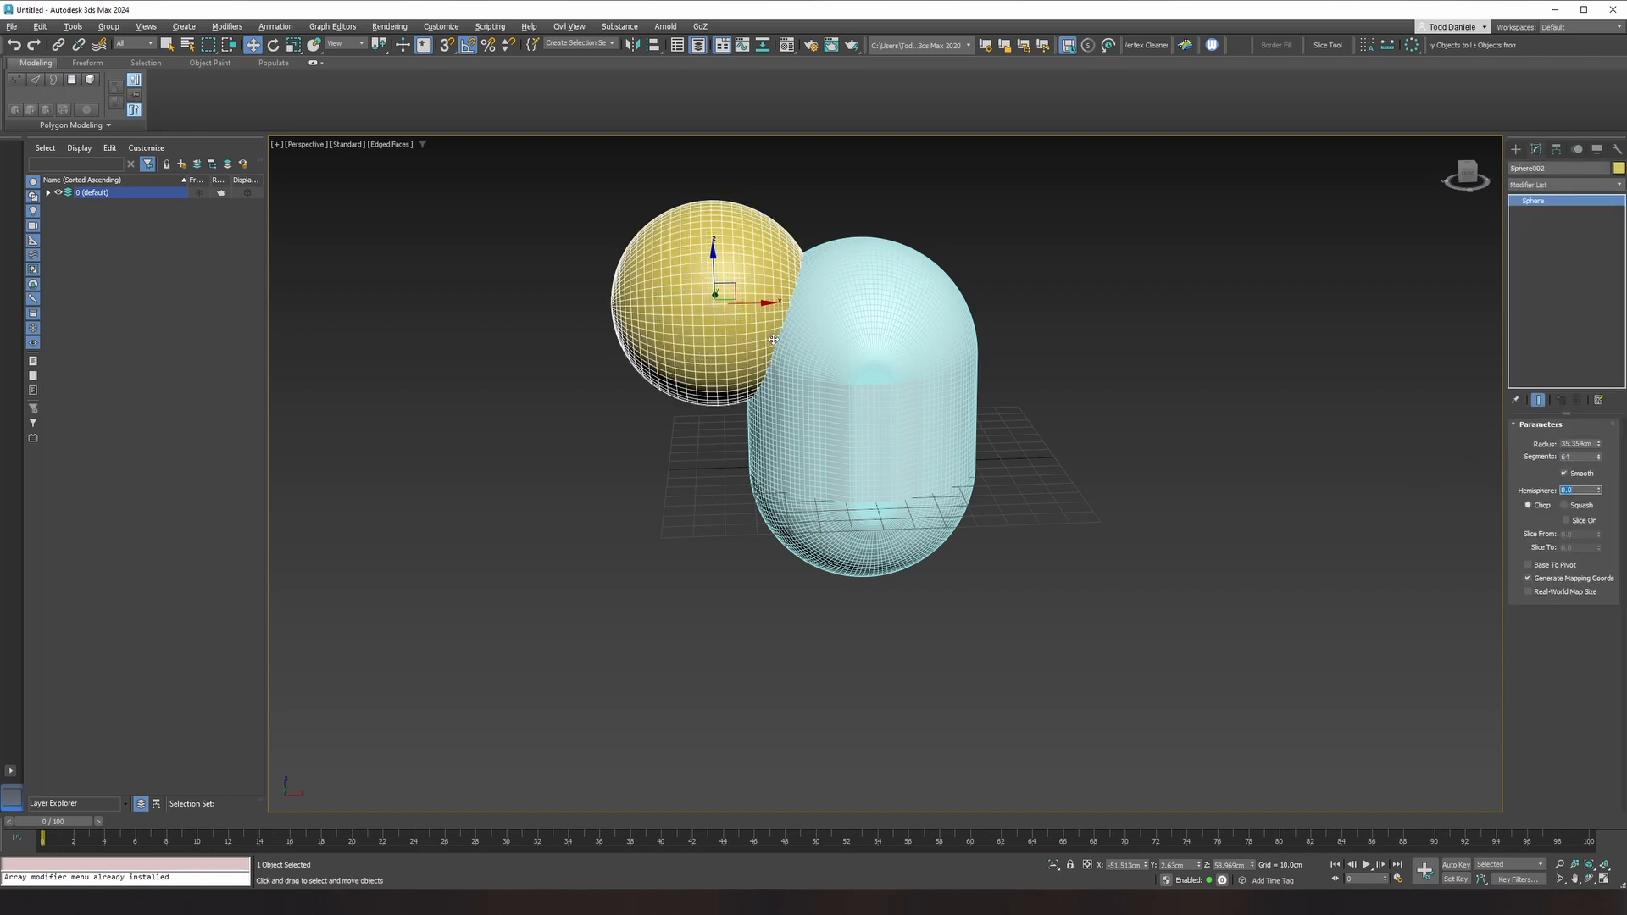
Step: Rotate the sphere beside the torso to about 70° in X and -60° in Z, tilting its poles
{"action": "scroll", "coordinate": [773, 339], "scroll_direction": "up", "scroll_amount": 5}
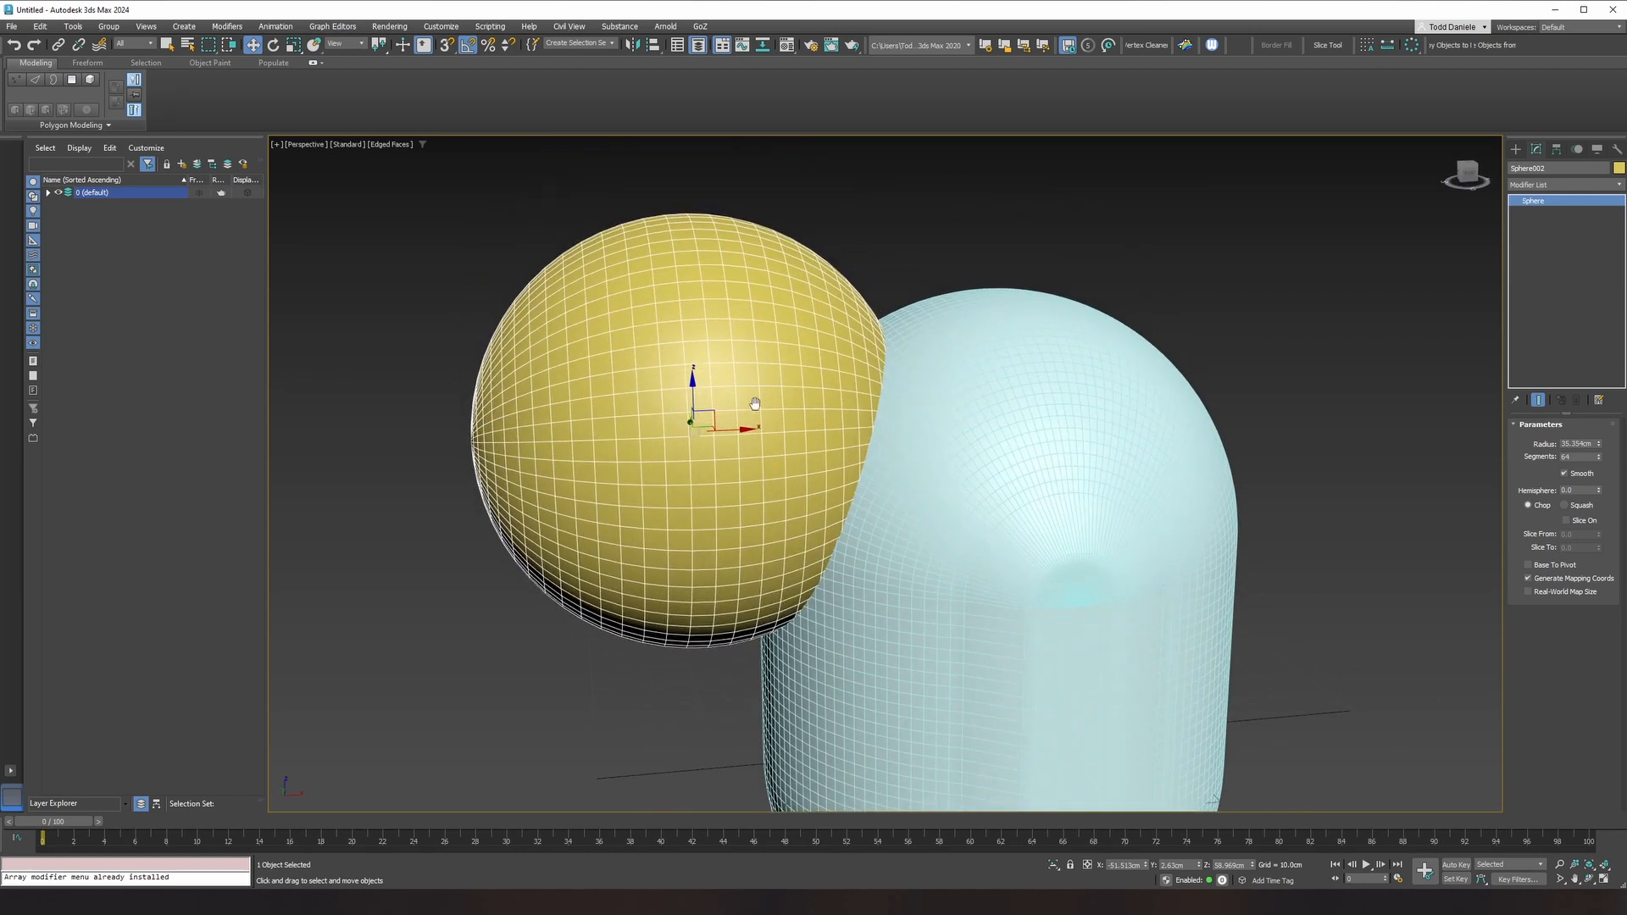
{"action": "key", "text": "e"}
{"action": "left_click_drag", "start_coordinate": [677, 393], "coordinate": [686, 386]}
{"action": "middle_click_drag", "start_coordinate": [876, 433], "coordinate": [854, 403], "text": "alt"}
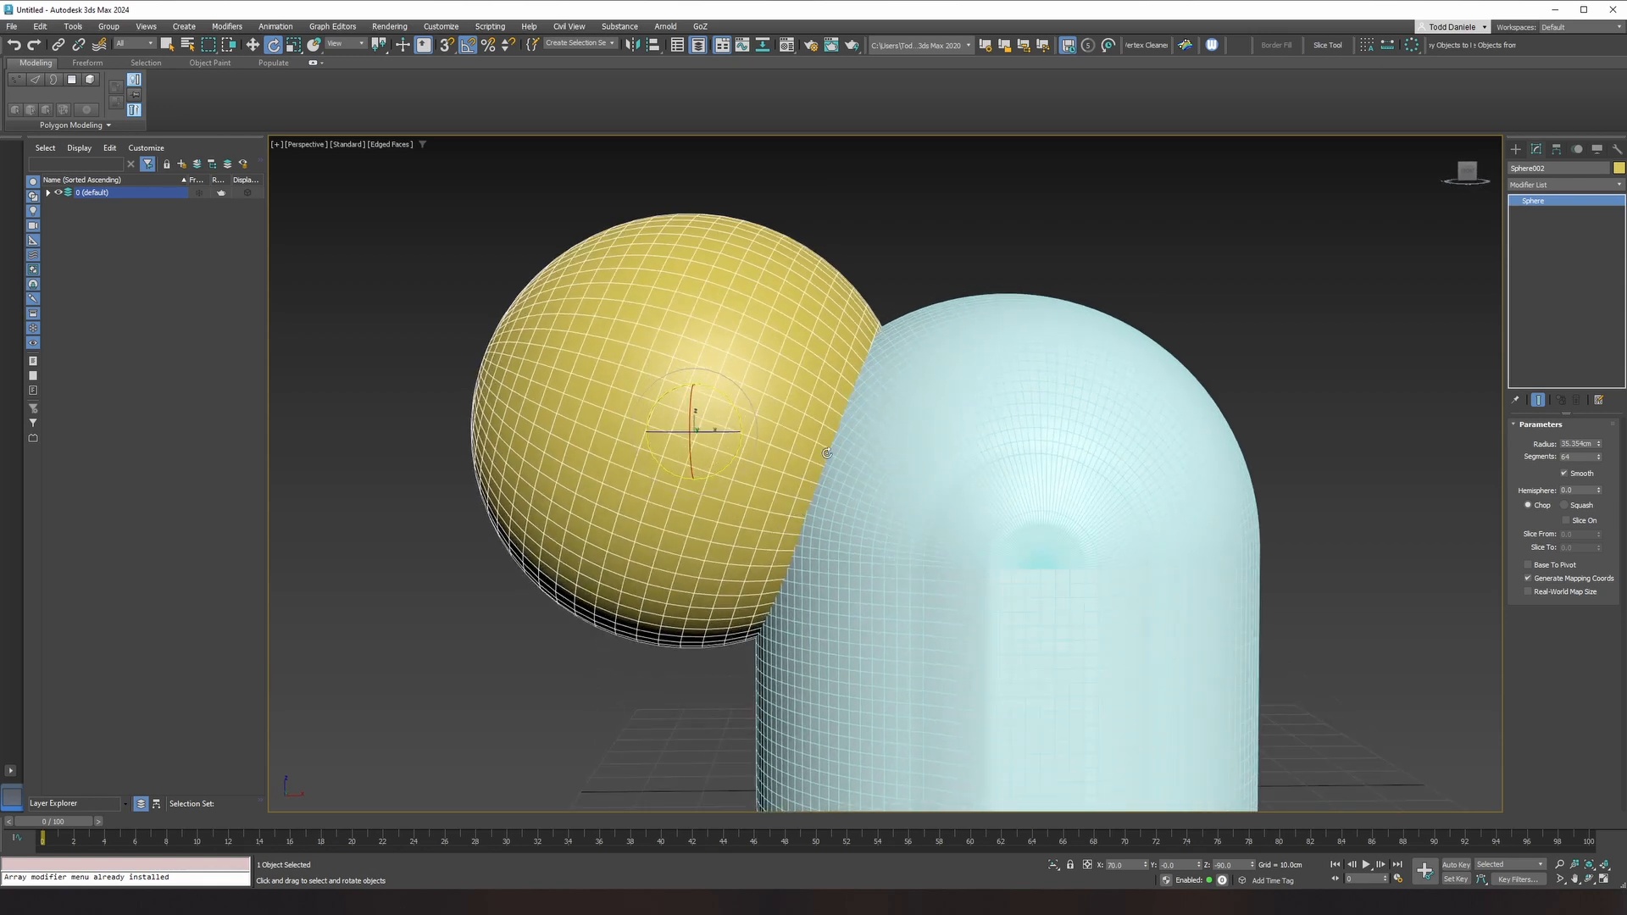
{"action": "middle_click_drag", "start_coordinate": [819, 490], "coordinate": [1064, 473], "text": "alt"}
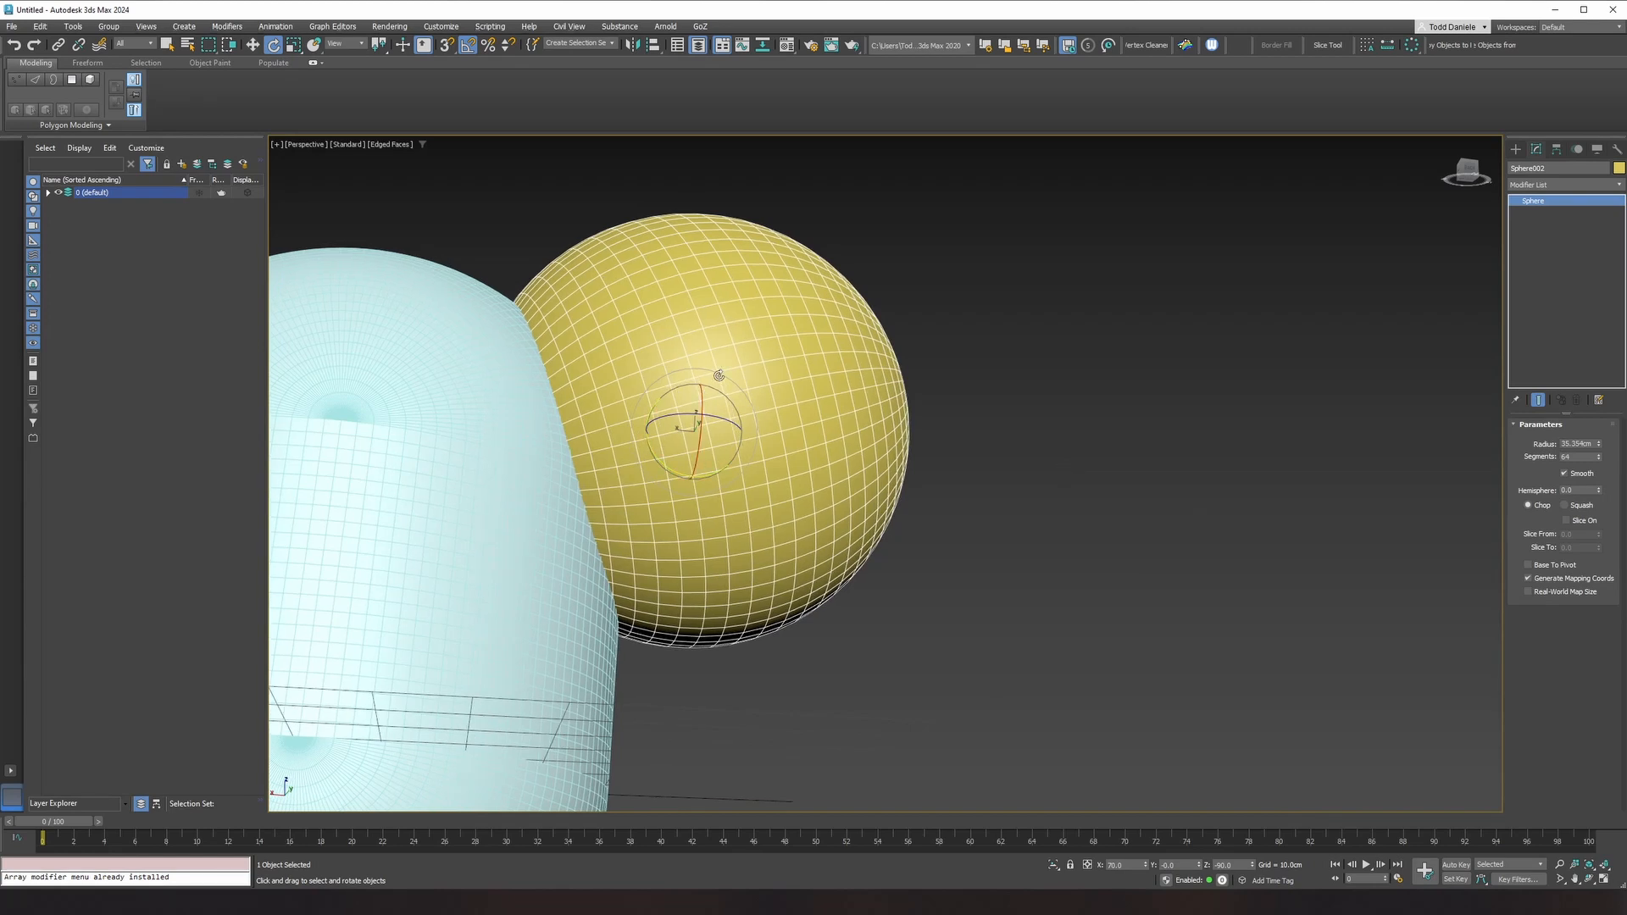
Step: Fine-tune the yellow sphere's rotation freely, without angle snapping, to about 67° in X and -61° in Z
{"action": "mouse_move", "coordinate": [718, 373]}
{"action": "left_mouse_down"}
{"action": "mouse_move", "coordinate": [705, 330]}
{"action": "mouse_move", "coordinate": [704, 366]}
{"action": "left_mouse_up"}
{"action": "left_click", "coordinate": [470, 49]}
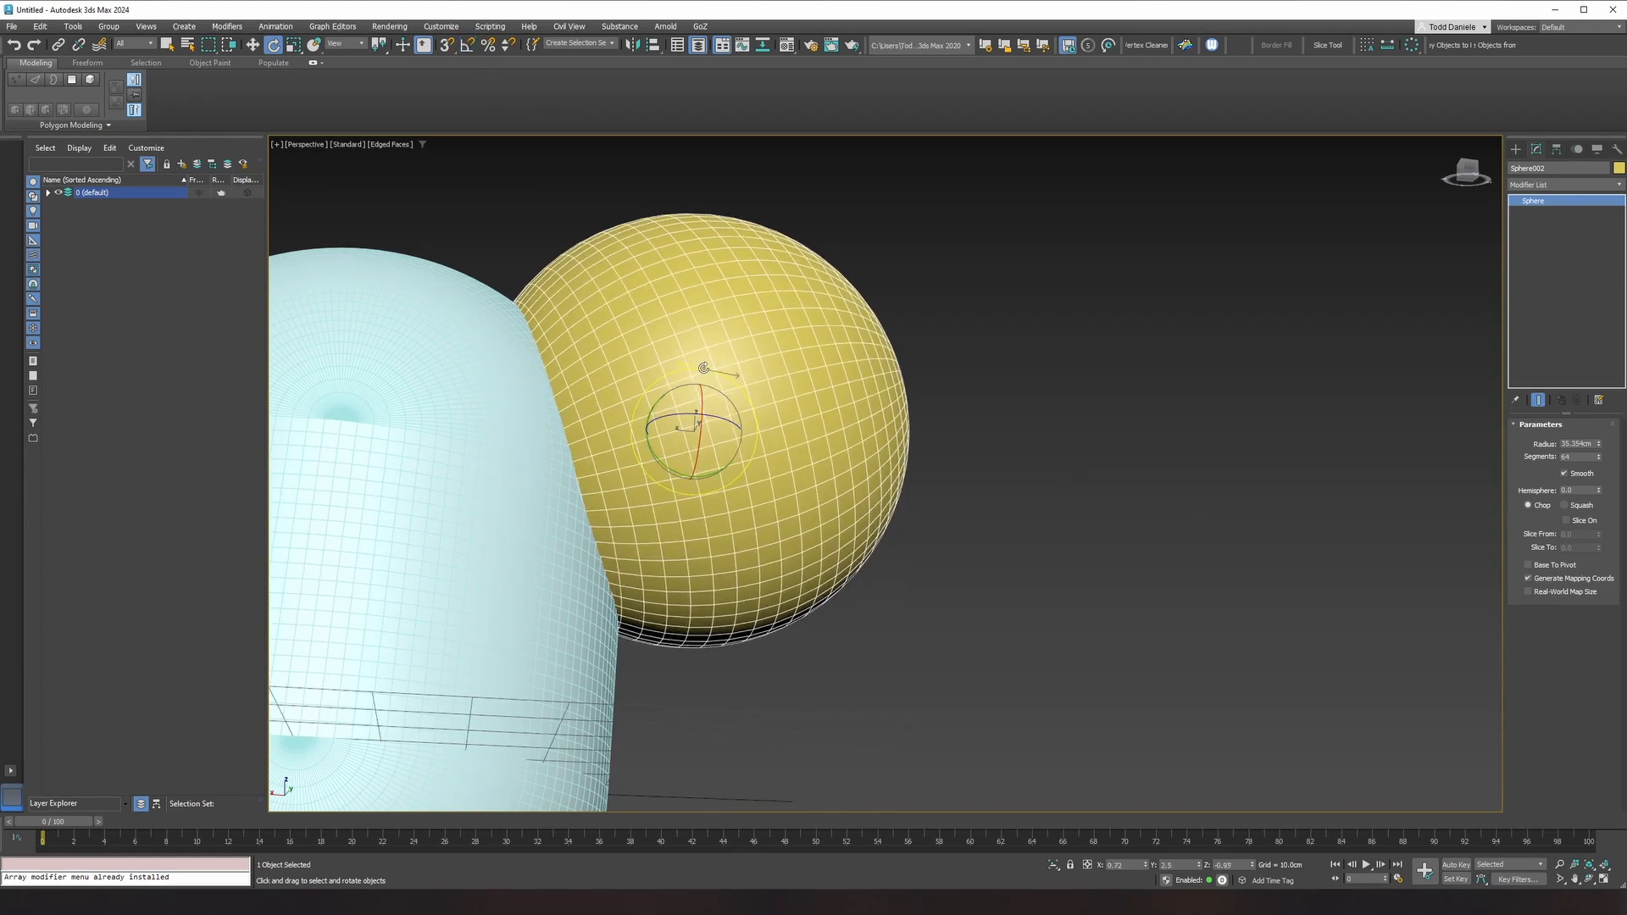
{"action": "middle_click_drag", "start_coordinate": [753, 389], "coordinate": [626, 344], "text": "alt"}
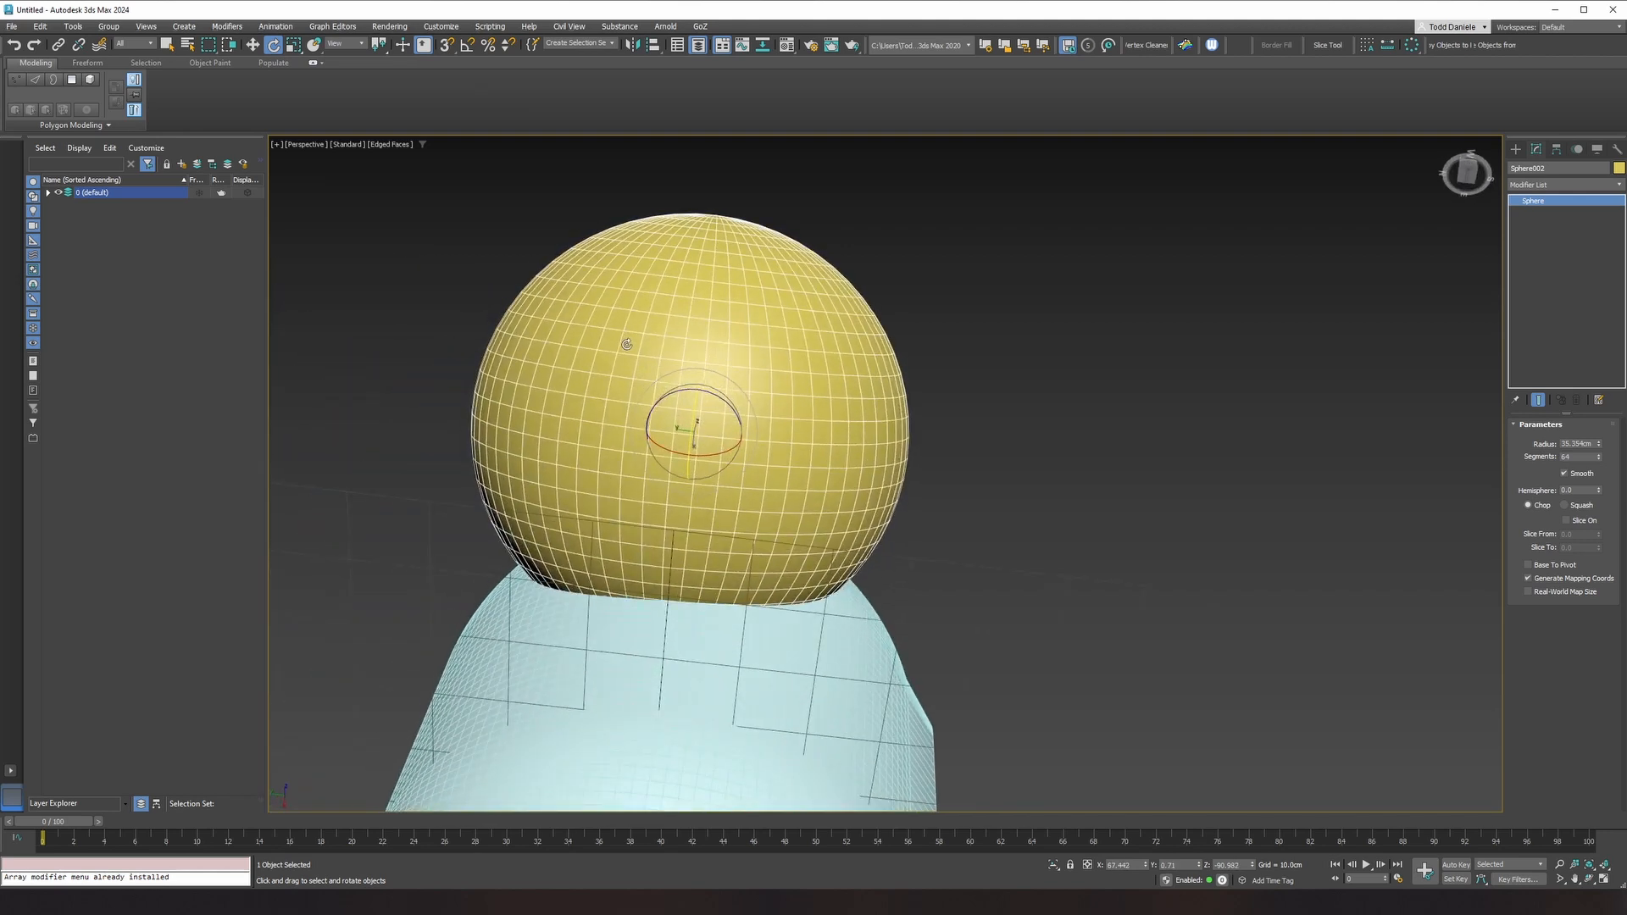
Step: Turn the yellow sphere slightly in the Top view to about -64° in Z
{"action": "key", "text": "t"}
{"action": "key", "text": "F3"}
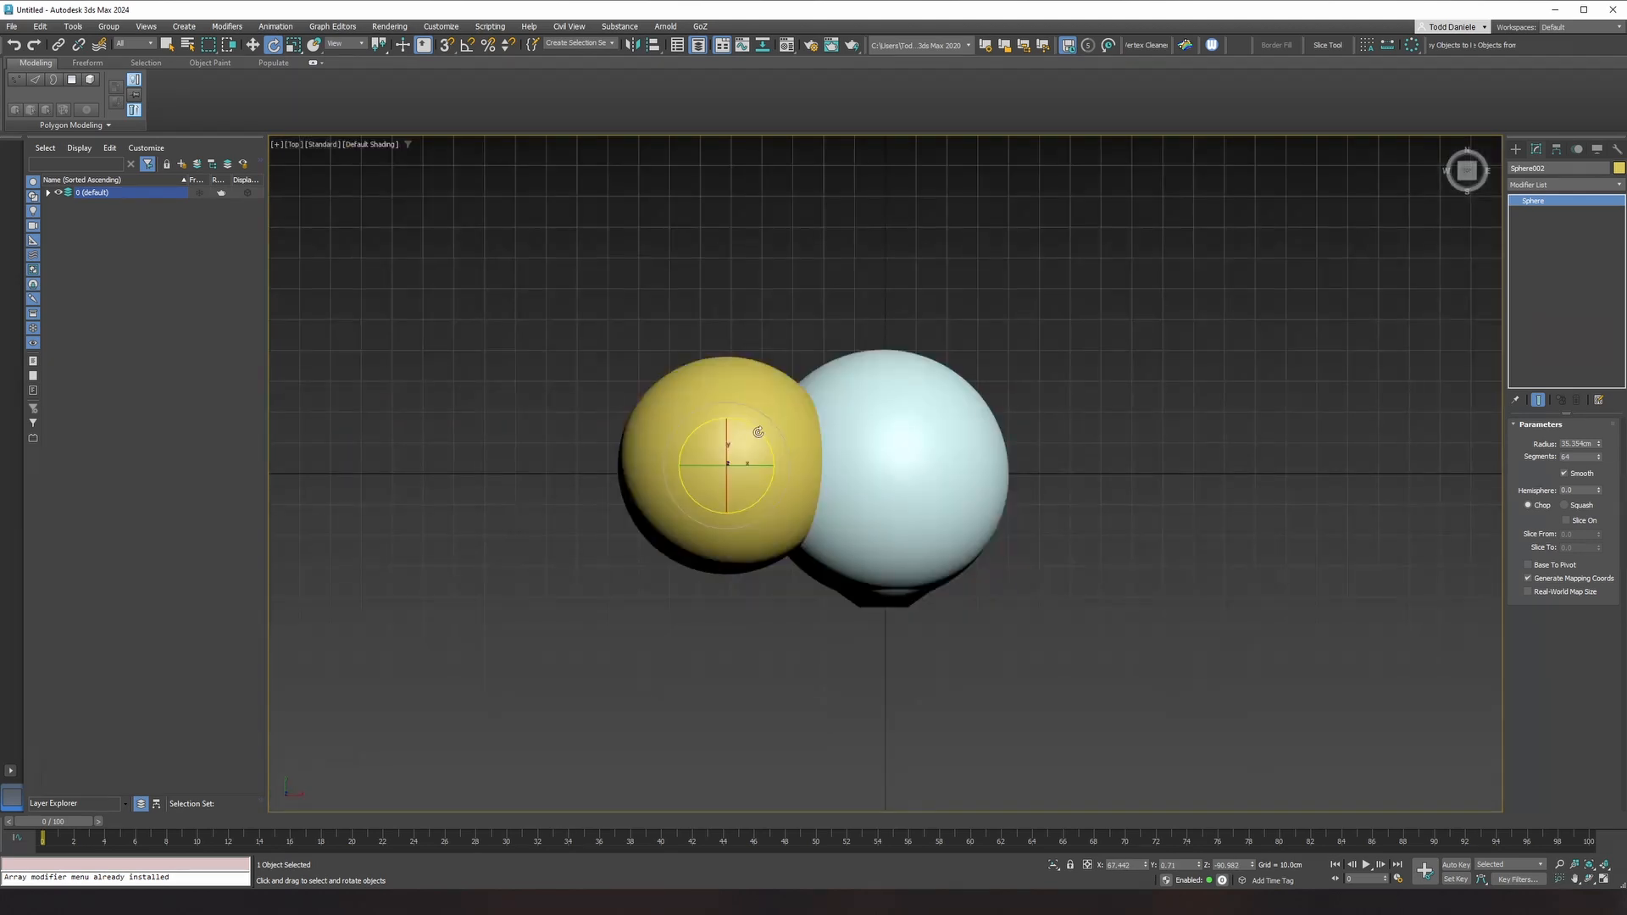
{"action": "key", "text": "F4"}
{"action": "scroll", "coordinate": [760, 438], "scroll_direction": "up", "scroll_amount": 5}
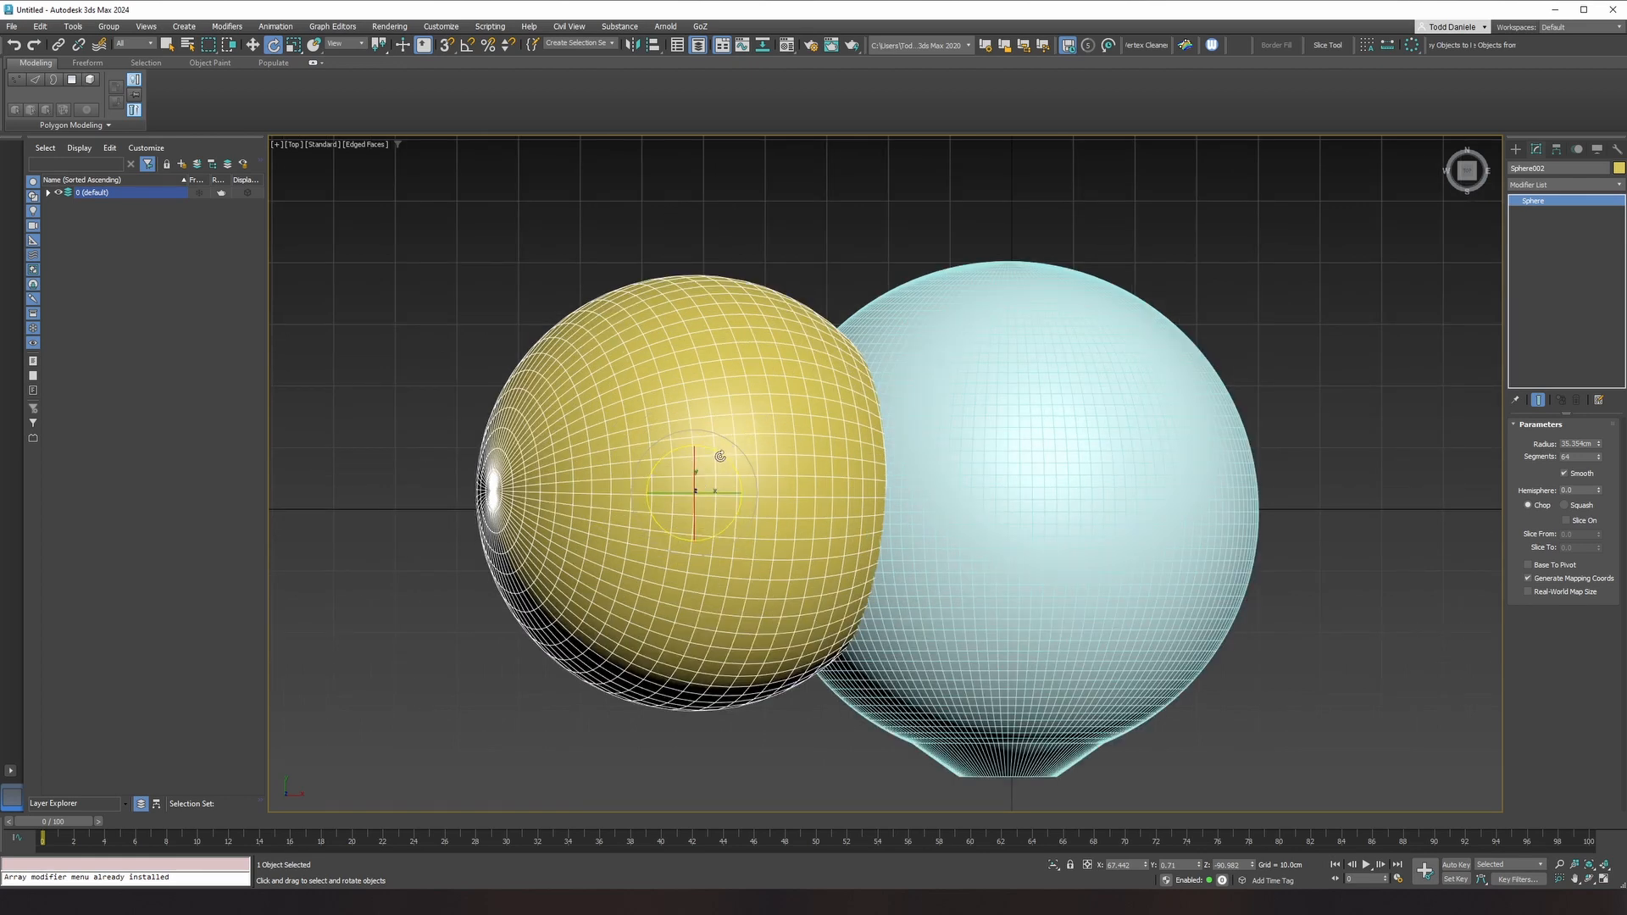
{"action": "left_click_drag", "start_coordinate": [722, 456], "coordinate": [726, 457]}
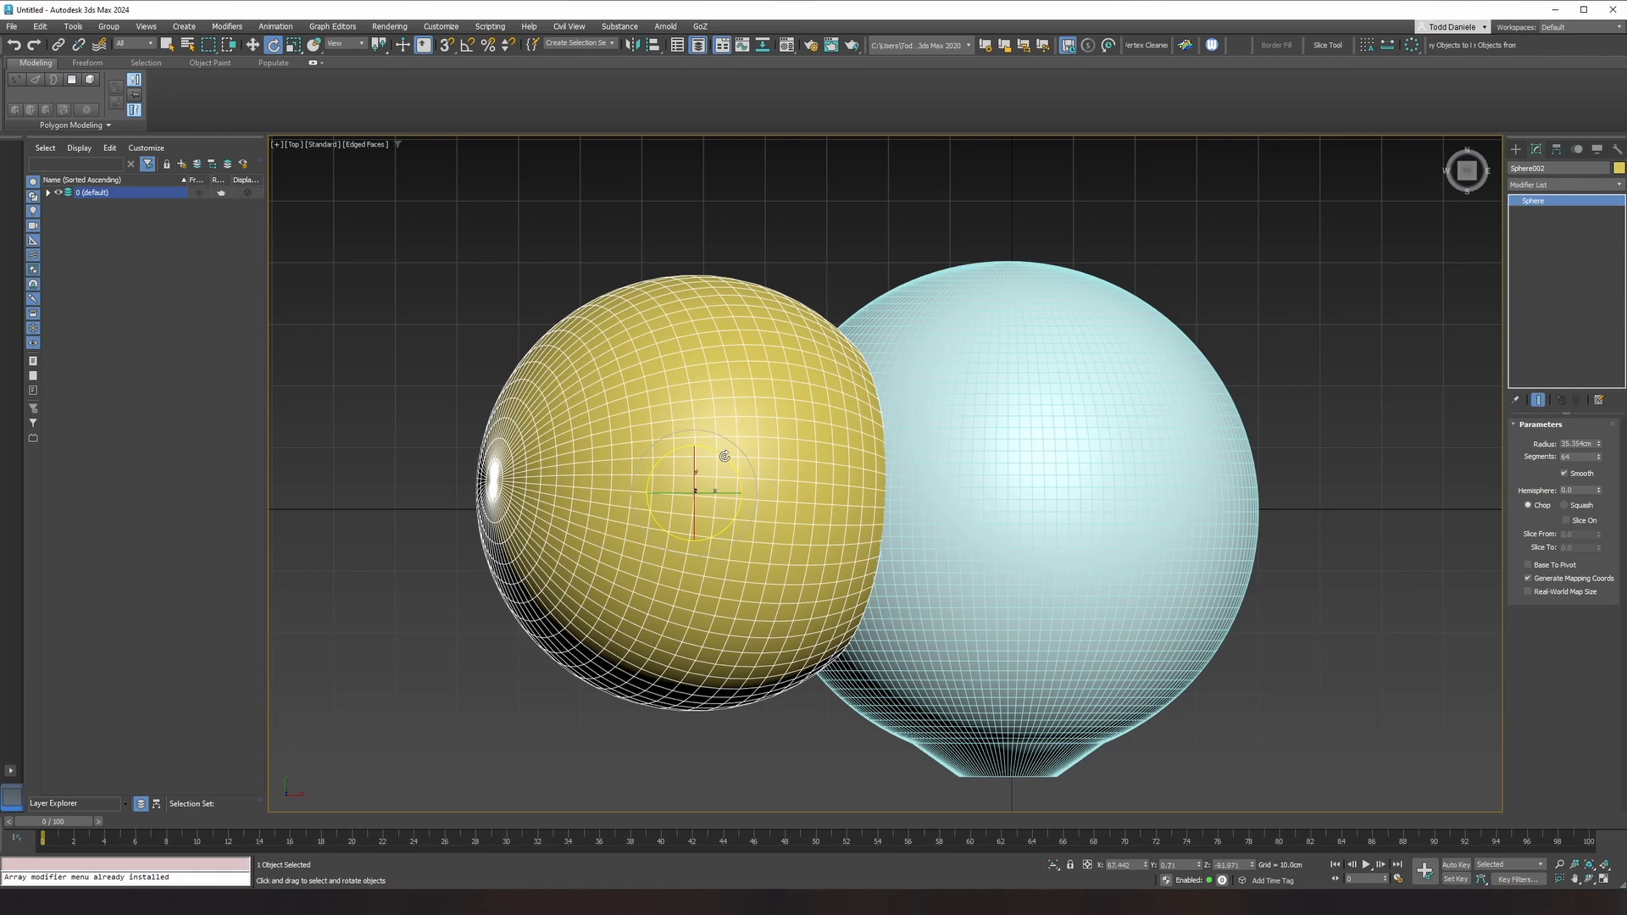
{"action": "key", "text": "p"}
{"action": "key", "text": "z"}
{"action": "middle_click_drag", "start_coordinate": [766, 602], "coordinate": [645, 456], "text": "alt"}
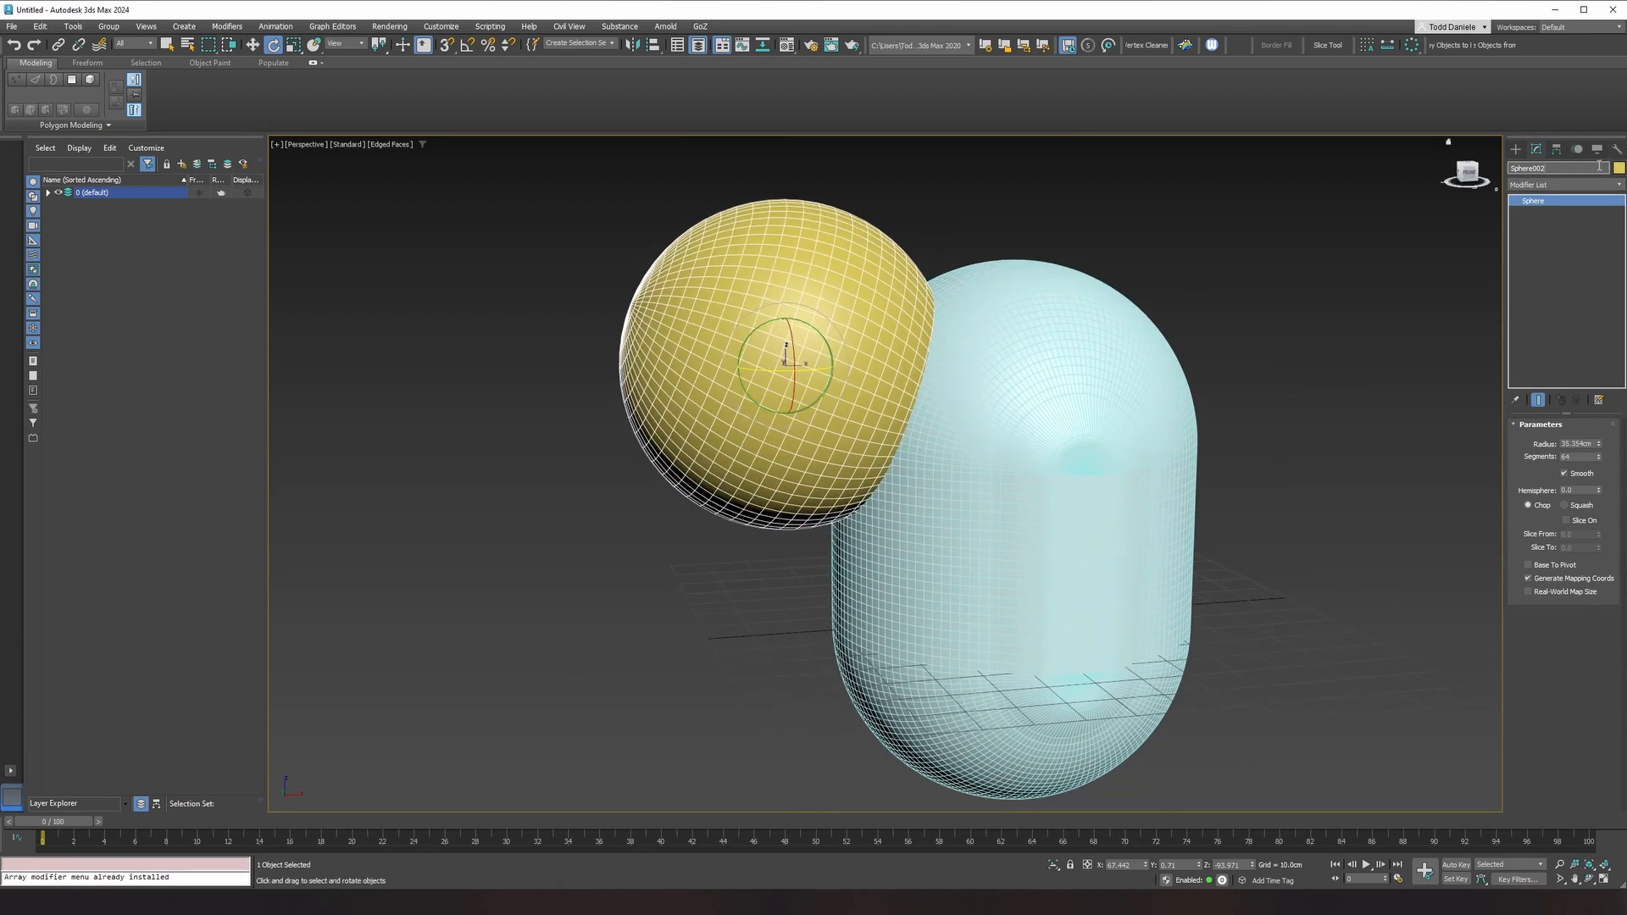
Step: Apply Reset XForm to the yellow sphere and center its pivot to the object
{"action": "left_click", "coordinate": [1616, 150]}
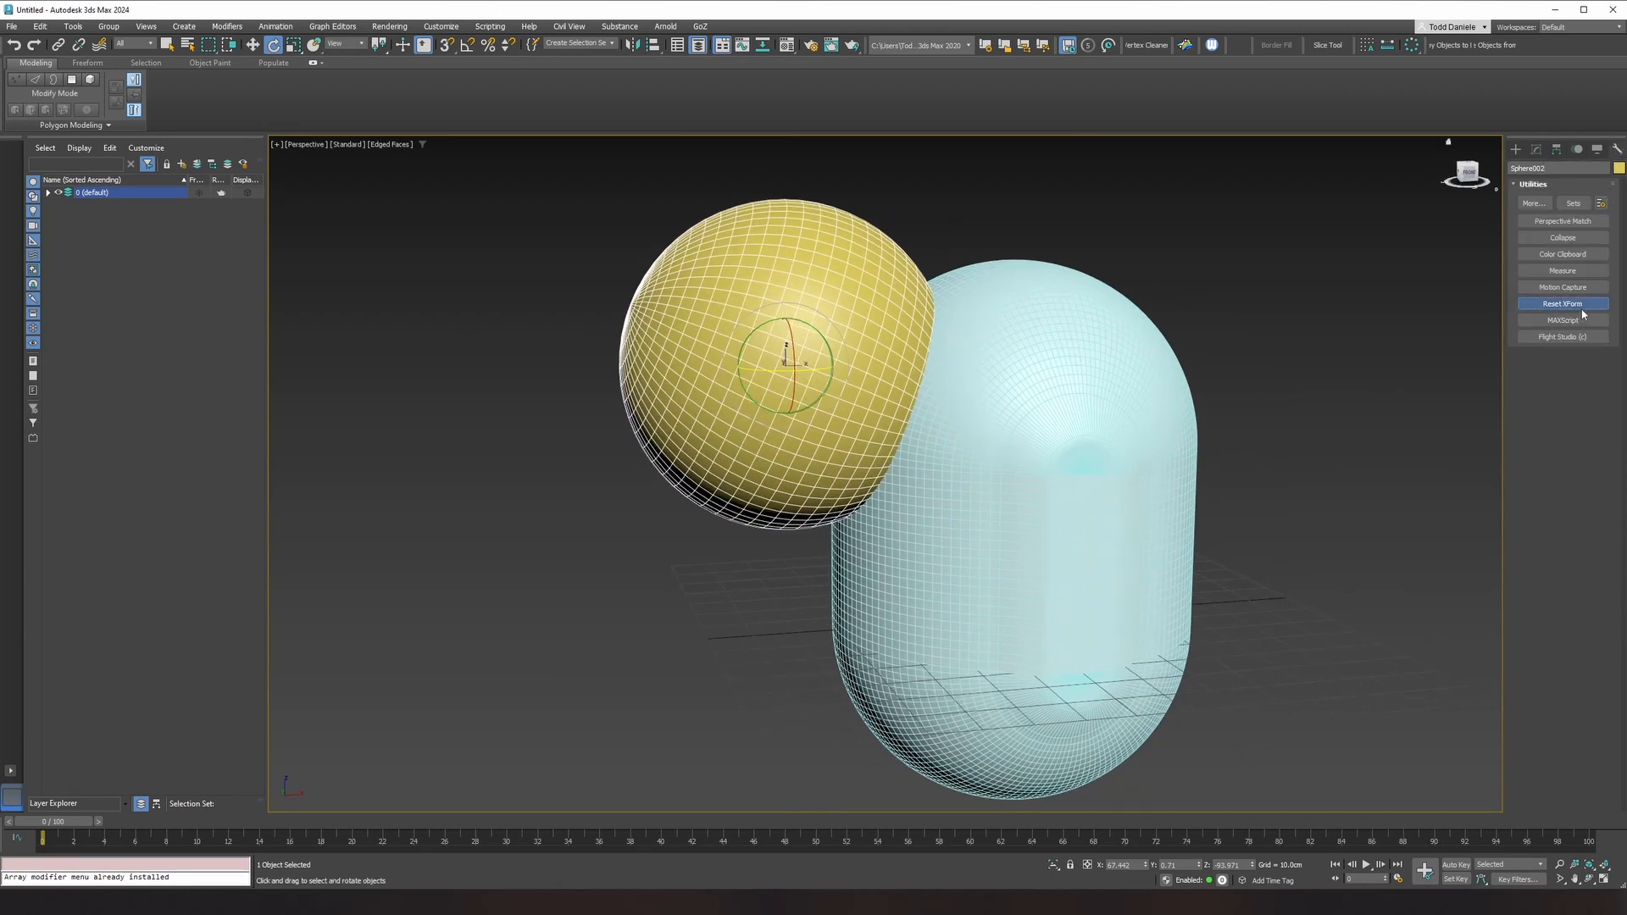
{"action": "left_click", "coordinate": [1563, 304]}
{"action": "left_click", "coordinate": [1563, 378]}
{"action": "left_click", "coordinate": [1556, 150]}
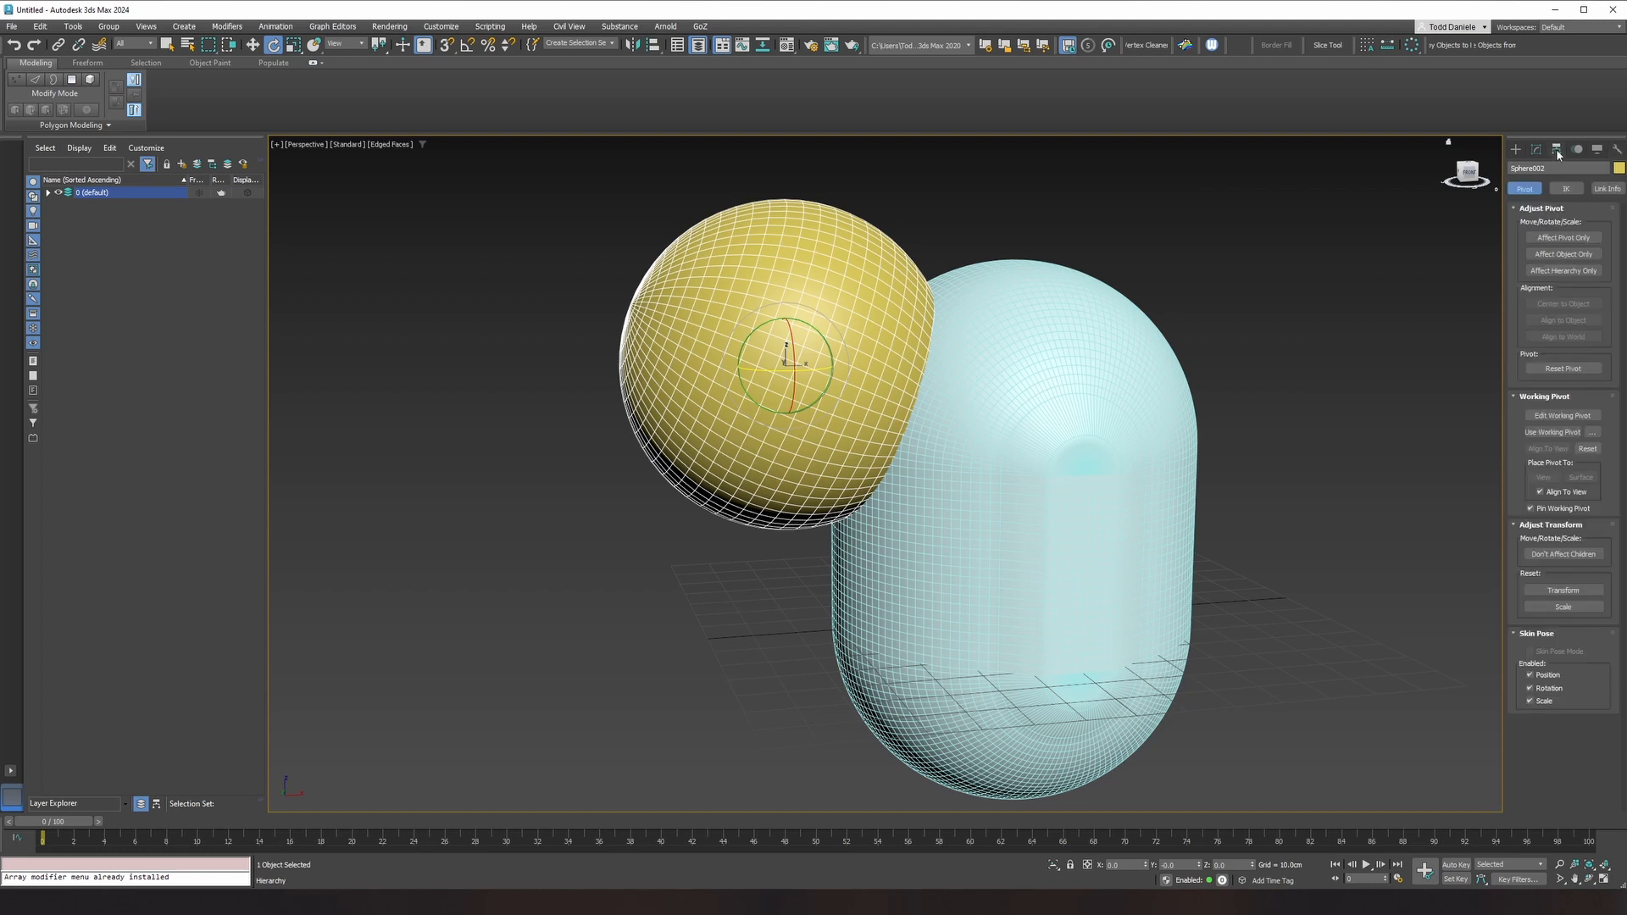
{"action": "left_click", "coordinate": [1563, 237]}
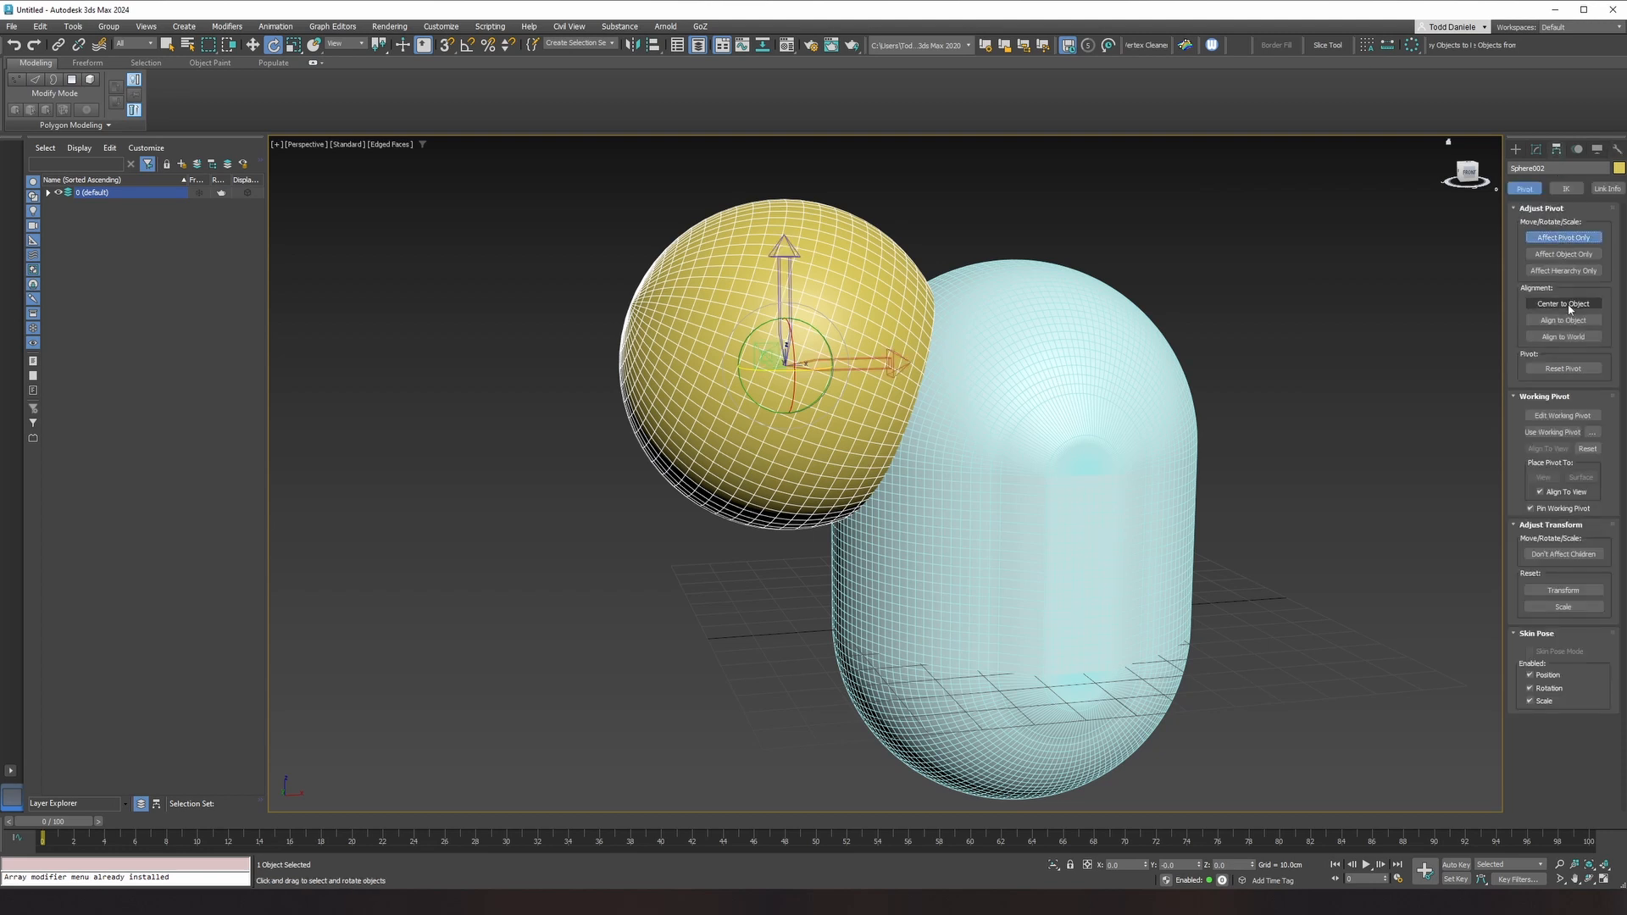
{"action": "left_click", "coordinate": [1566, 305]}
{"action": "left_click", "coordinate": [1564, 237]}
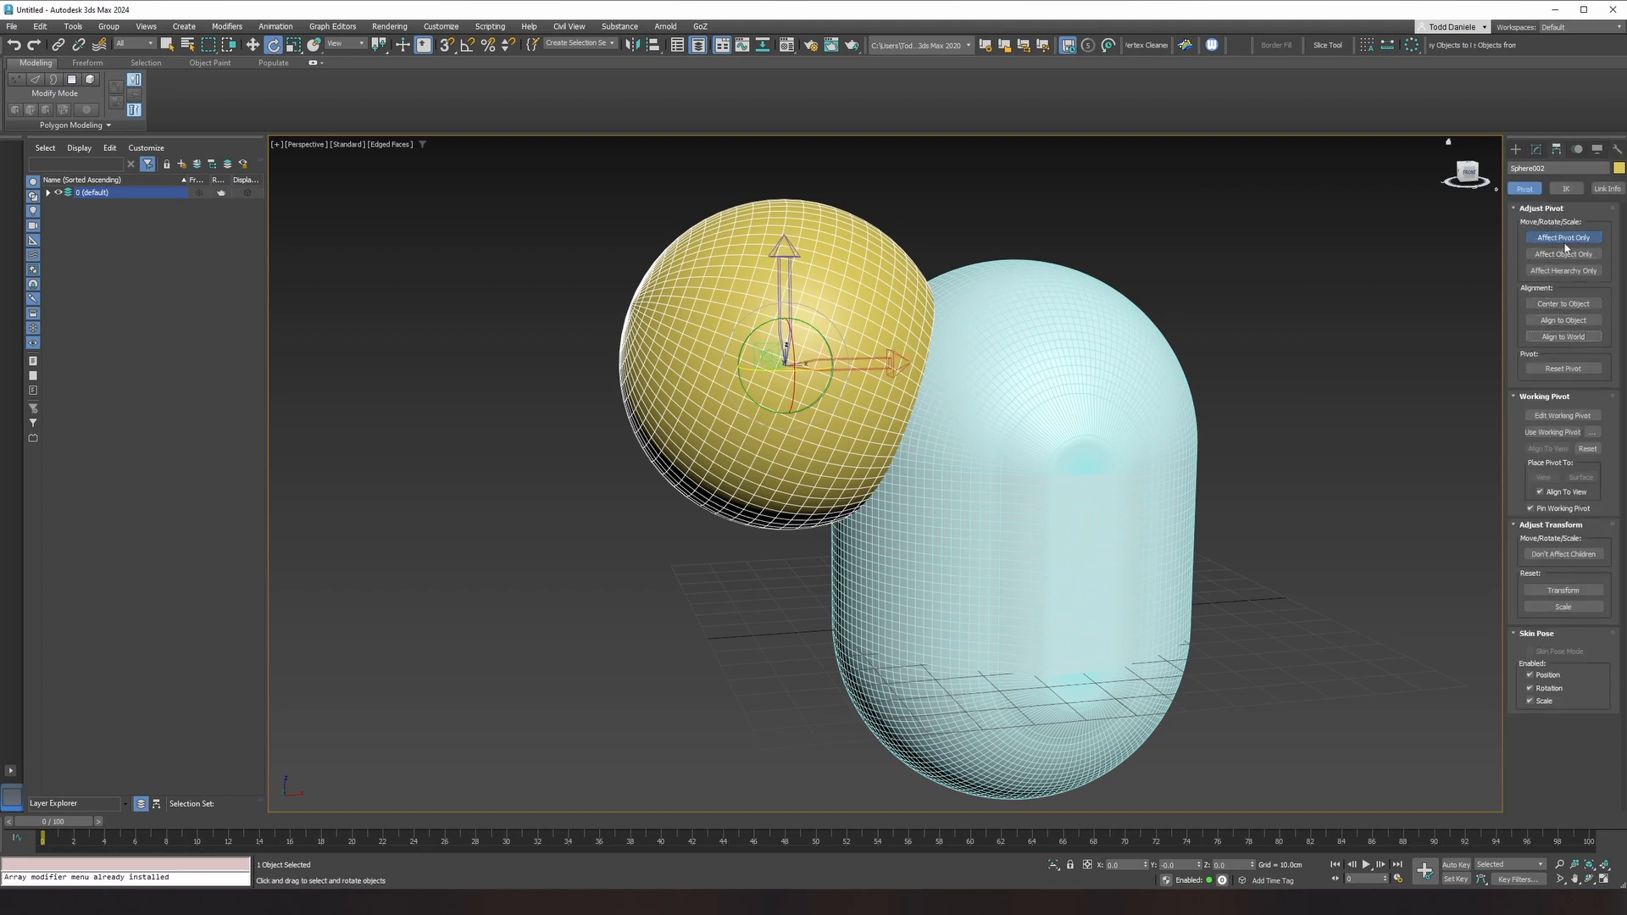
Step: Collapse the Reset XForm modifier into the yellow sphere's mesh
{"action": "left_click", "coordinate": [1536, 150]}
{"action": "right_click", "coordinate": [1553, 201]}
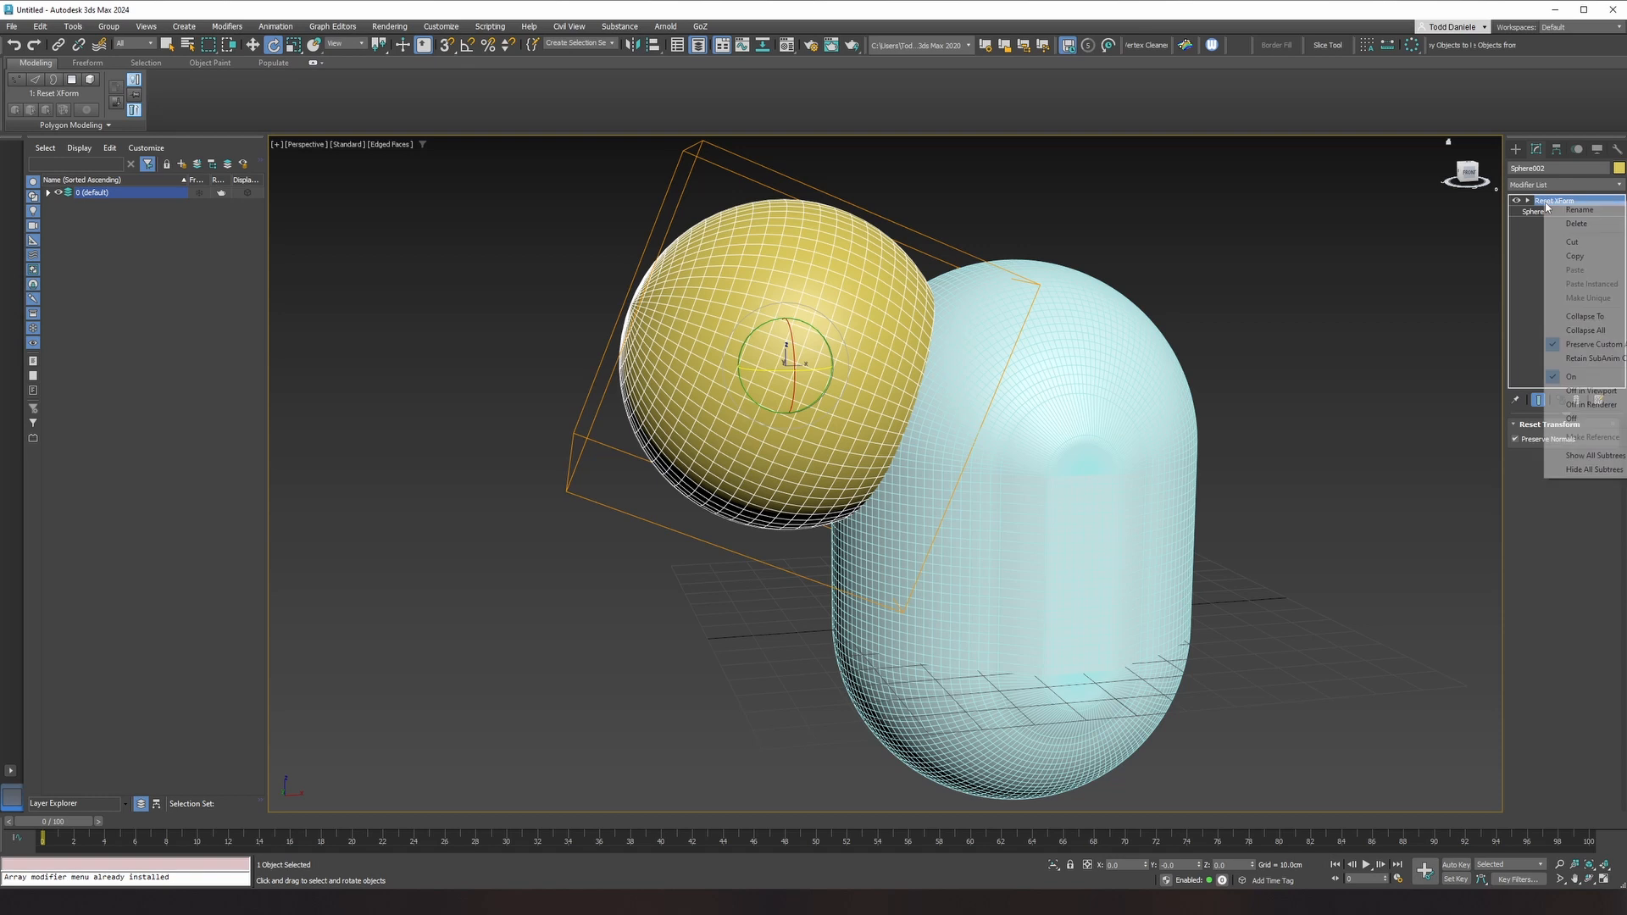
{"action": "left_click", "coordinate": [1575, 317]}
{"action": "left_click", "coordinate": [870, 505]}
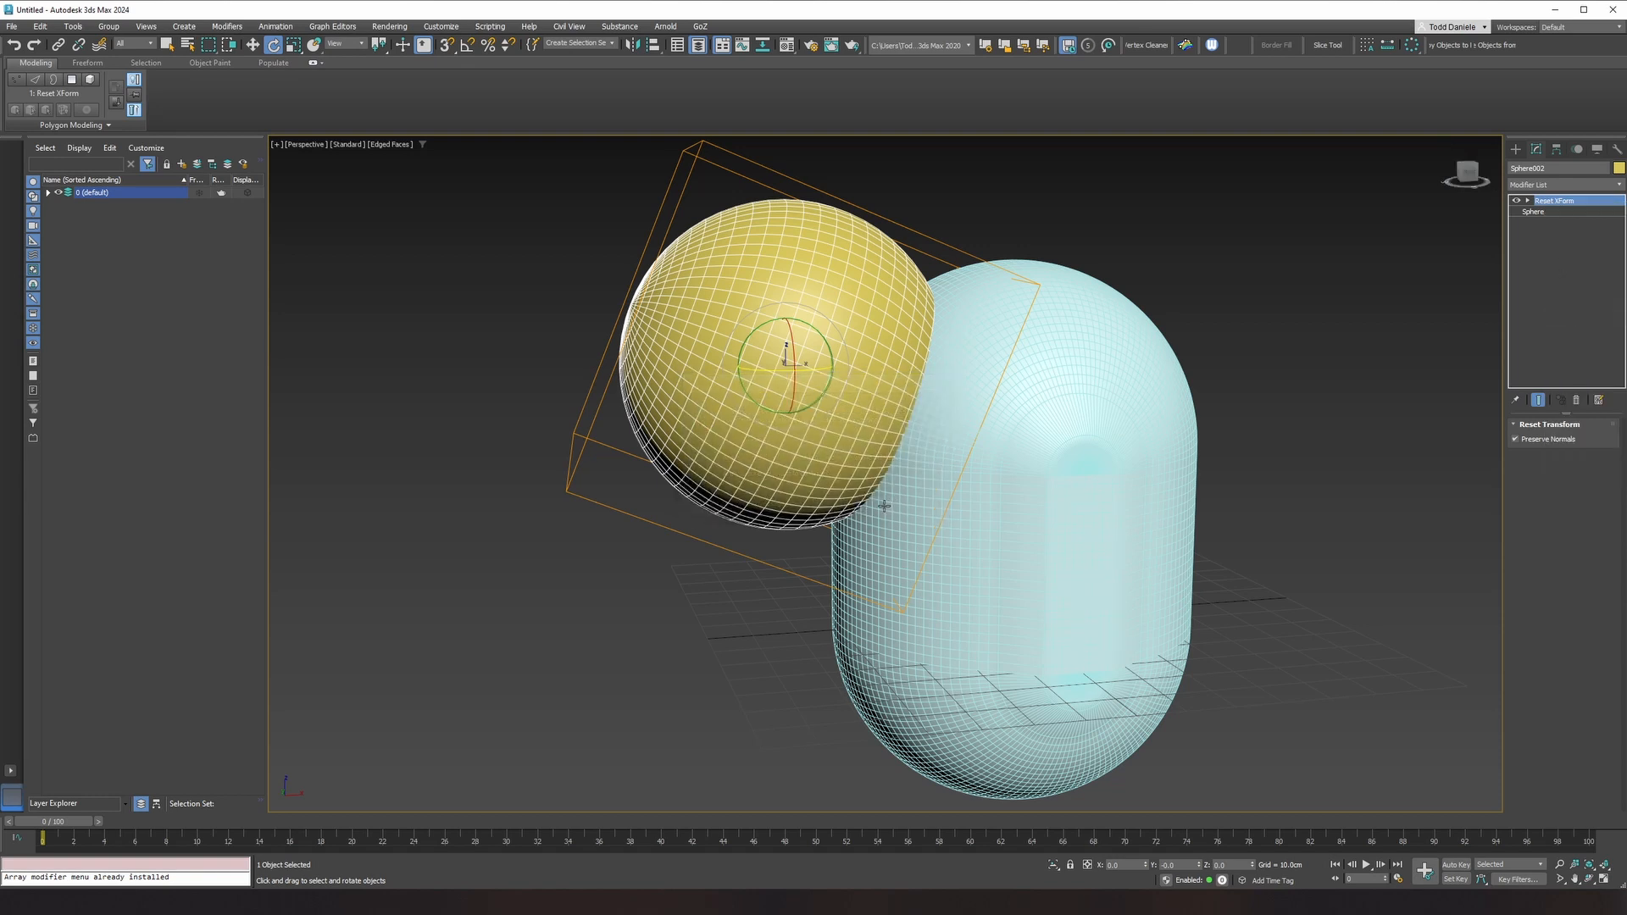
{"action": "right_click", "coordinate": [1562, 203]}
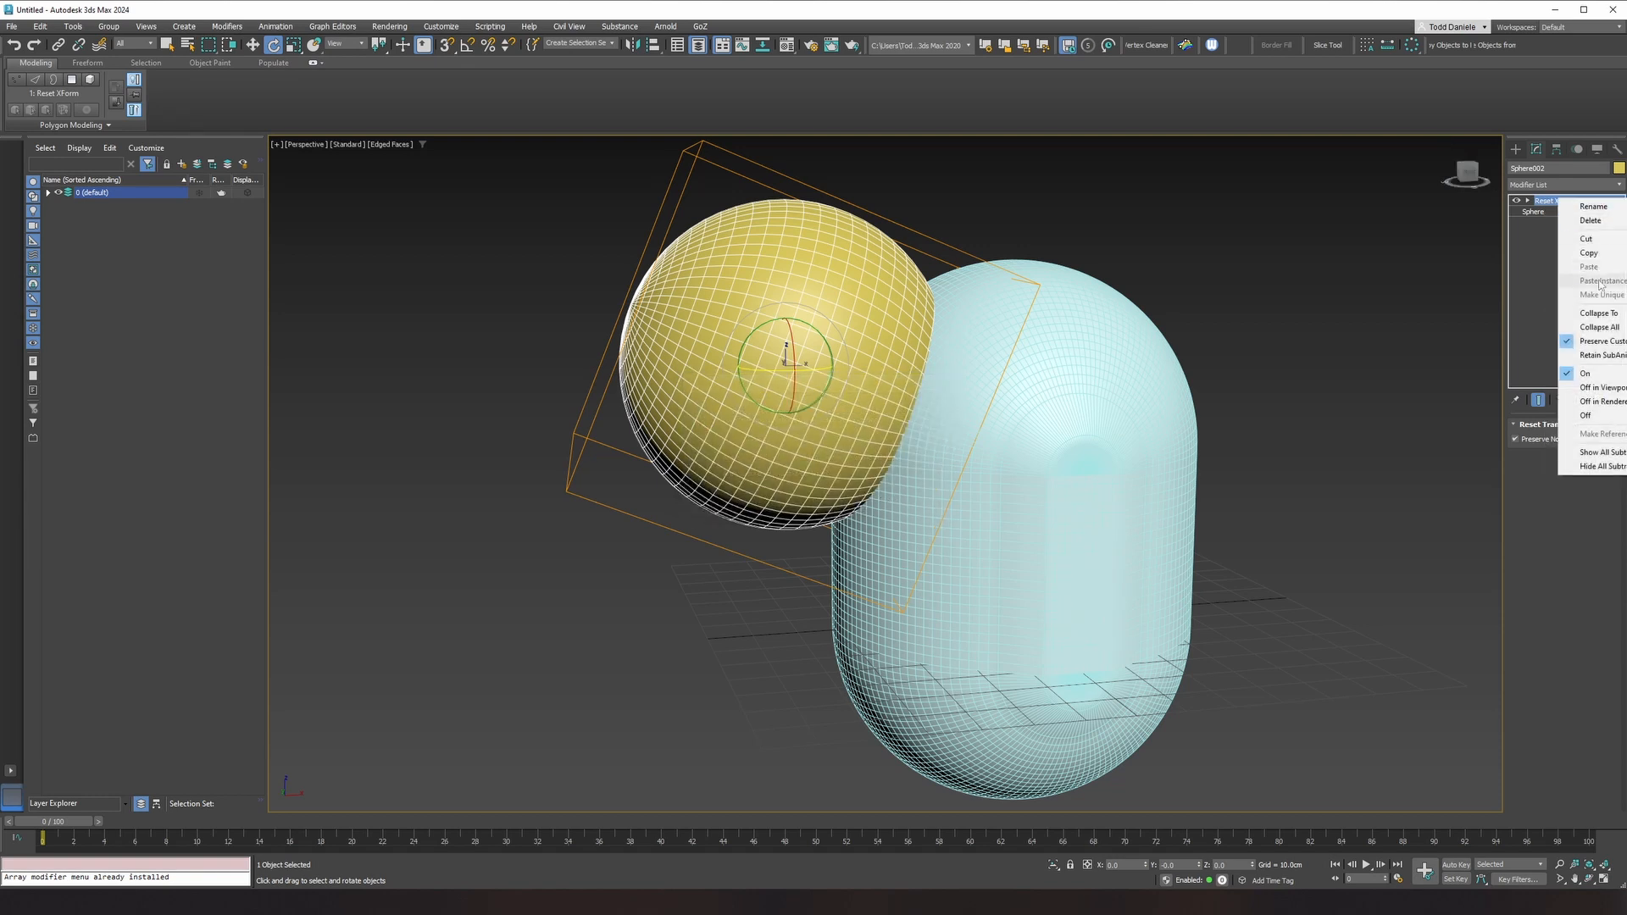
{"action": "left_click", "coordinate": [1599, 314]}
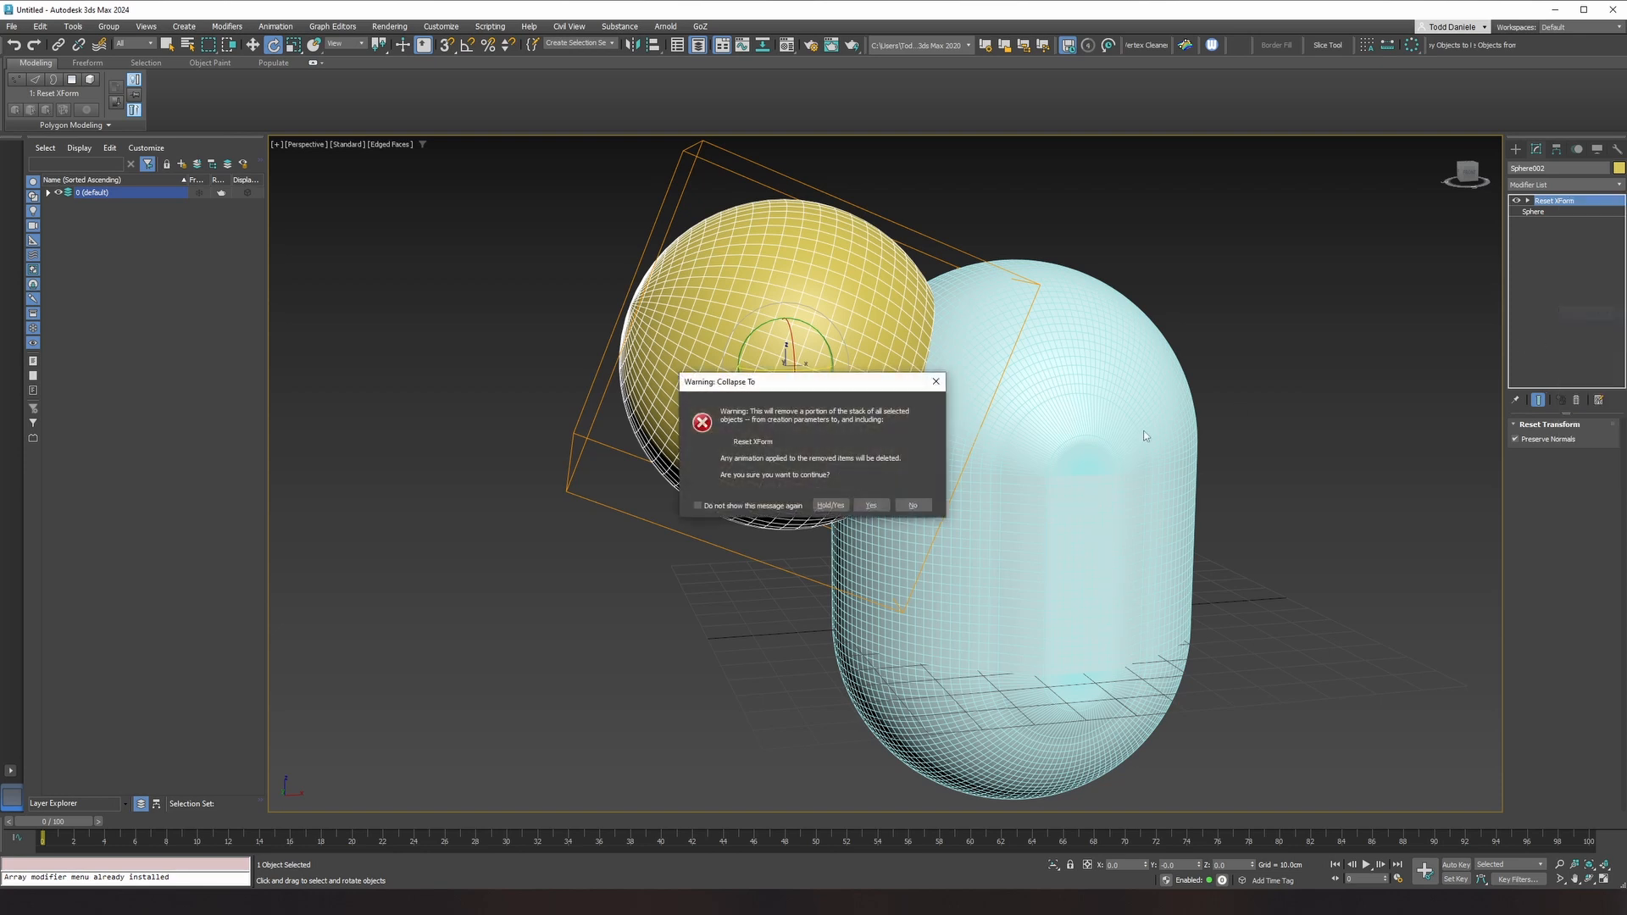
{"action": "left_click", "coordinate": [870, 505]}
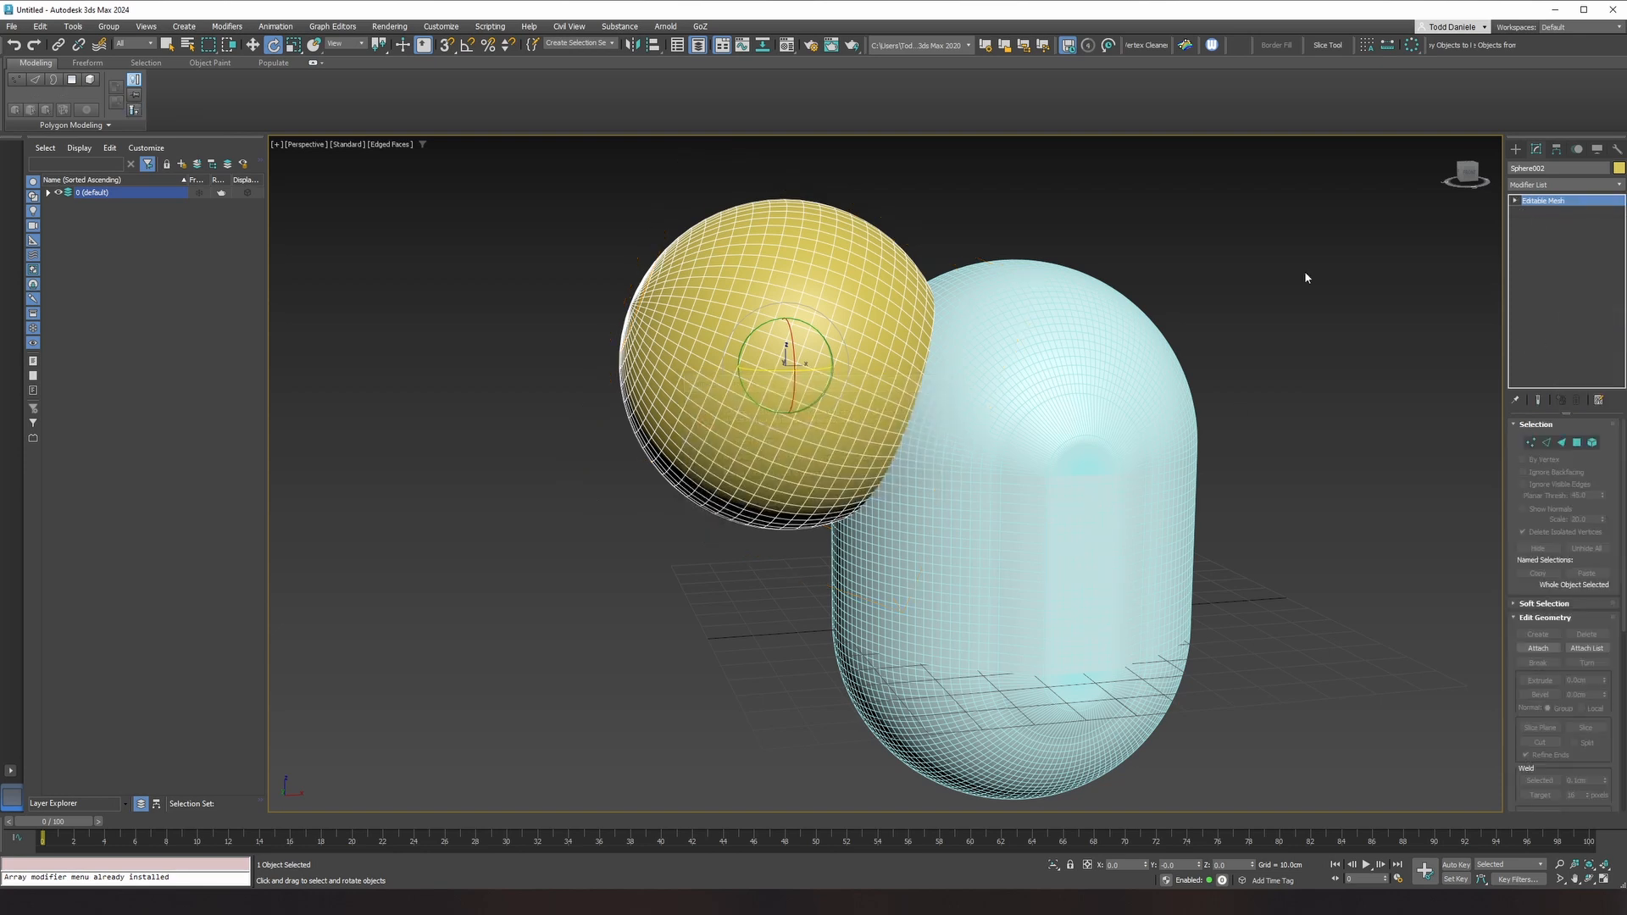
Step: Add a Symmetry modifier to the yellow sphere
{"action": "left_click", "coordinate": [1563, 185]}
{"action": "type", "text": "sd"}
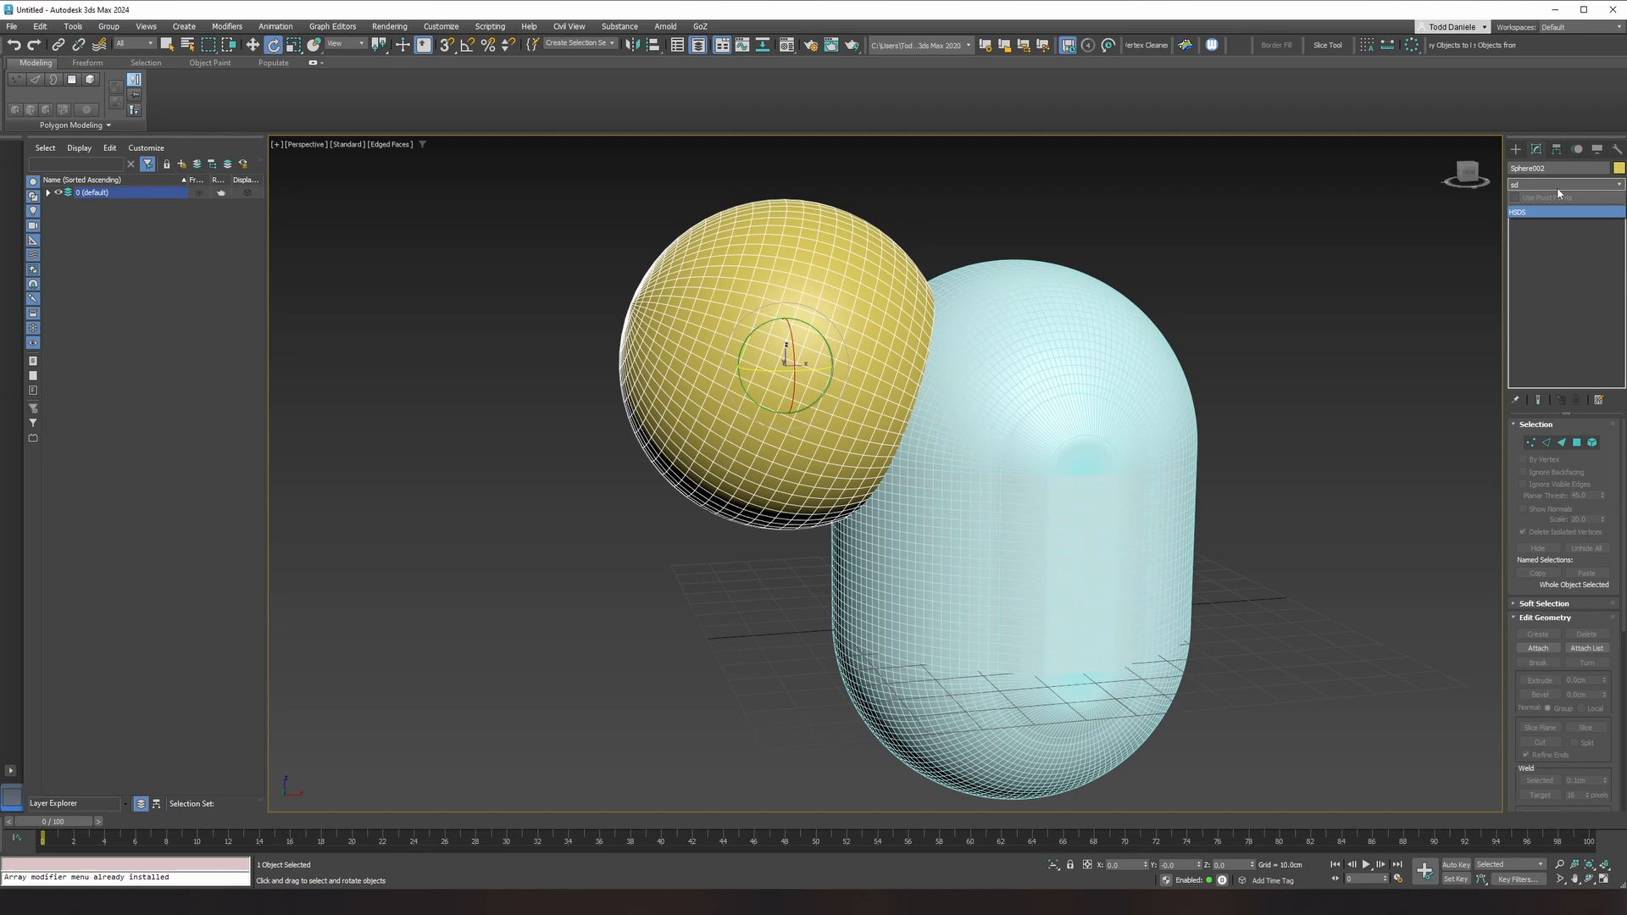
{"action": "key", "text": "Escape"}
{"action": "left_click", "coordinate": [1562, 190]}
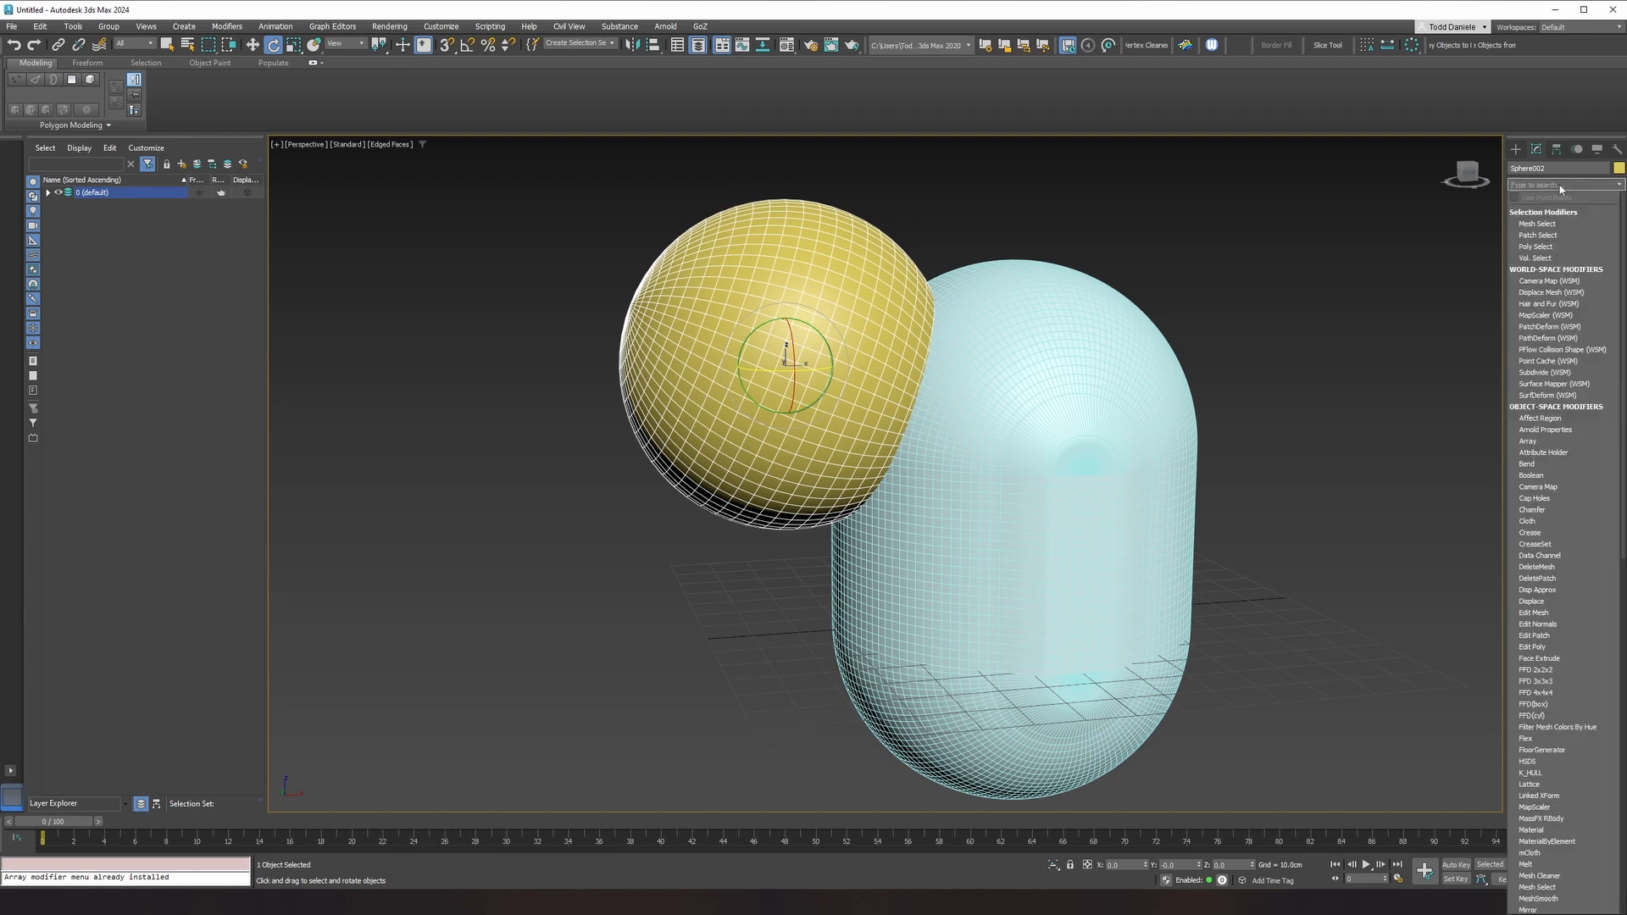
{"action": "type", "text": "sy"}
{"action": "left_click", "coordinate": [1550, 213]}
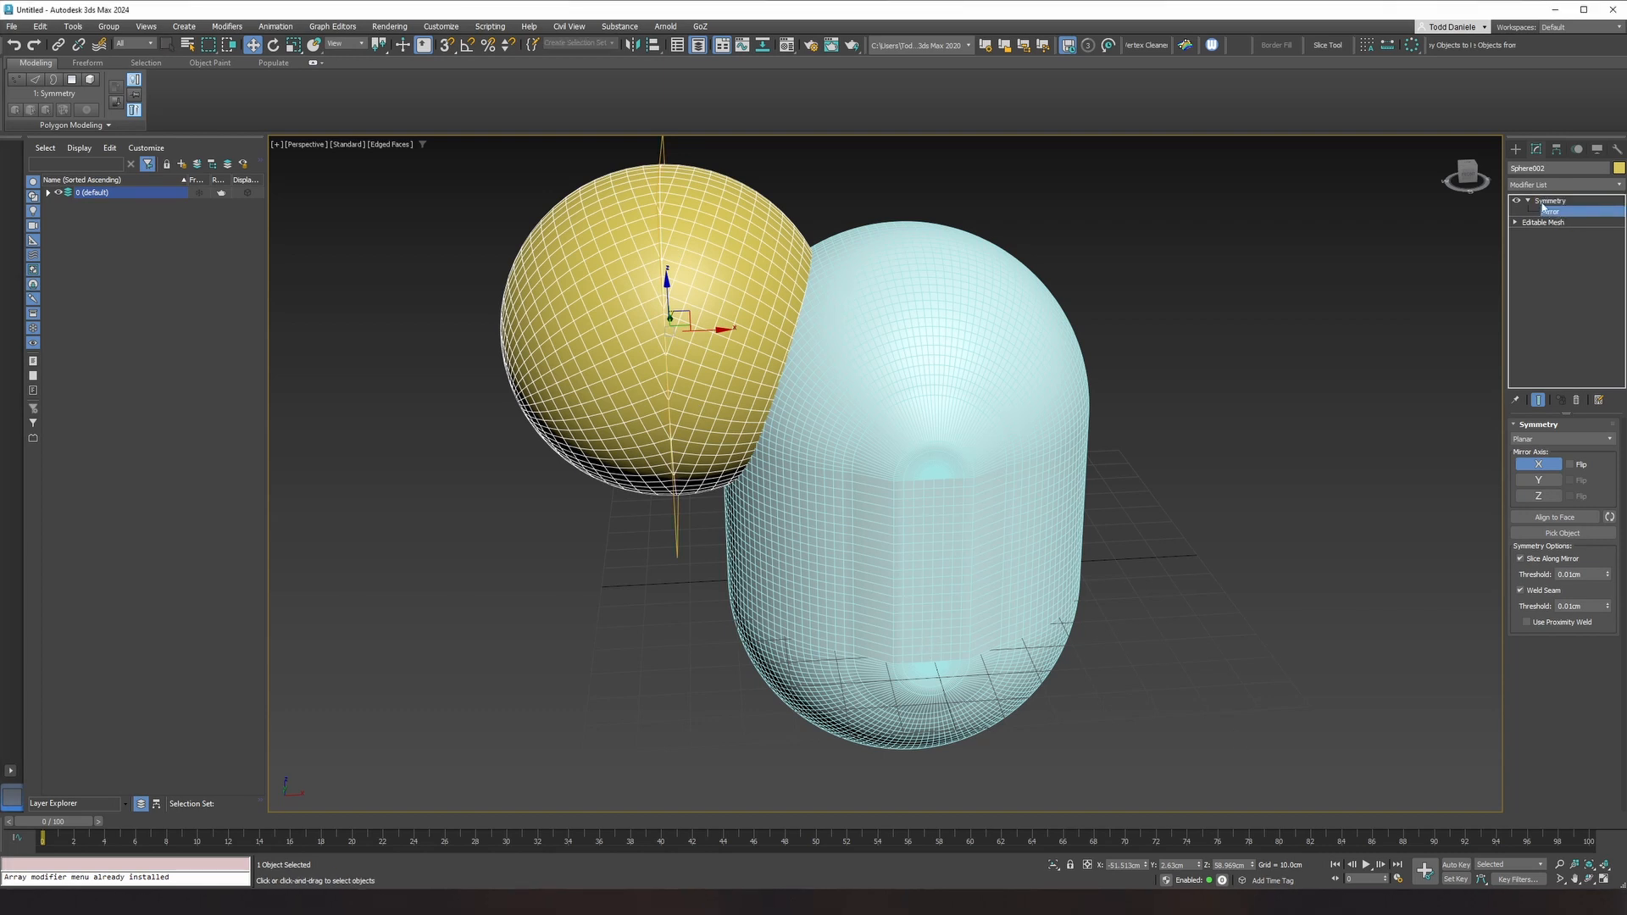
Step: Set the Symmetry mirror's position to 0 in X, Y and Z and disable Slice Along Mirror to mirror the whole sphere
{"action": "right_click", "coordinate": [1146, 867]}
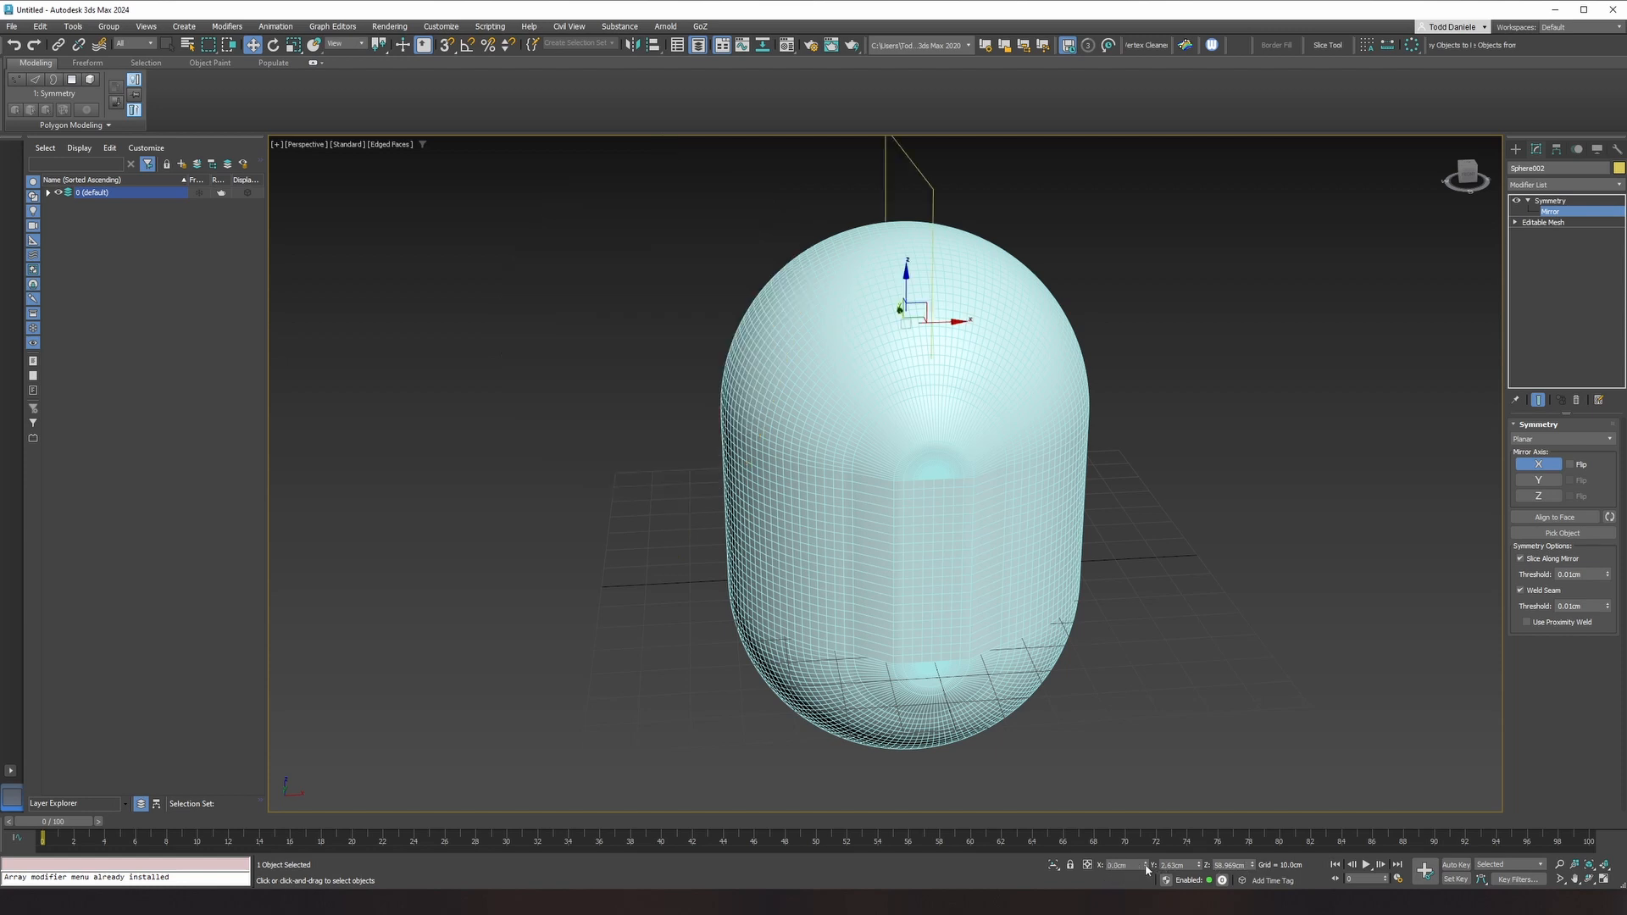
{"action": "right_click", "coordinate": [1199, 865]}
{"action": "right_click", "coordinate": [1254, 868]}
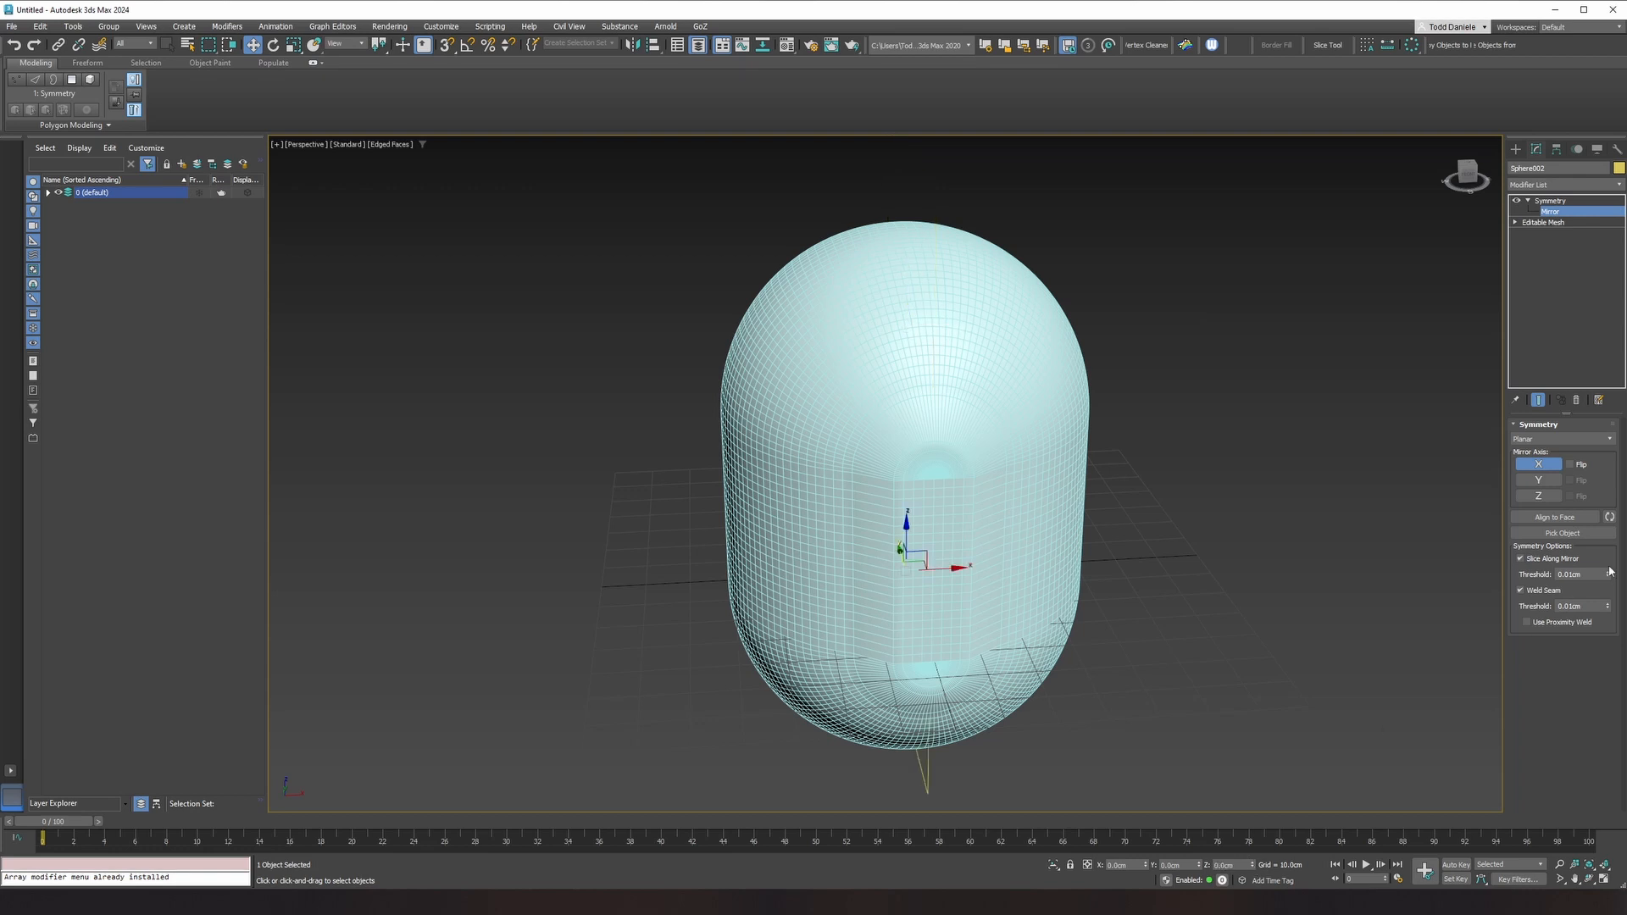
{"action": "left_click", "coordinate": [1555, 561]}
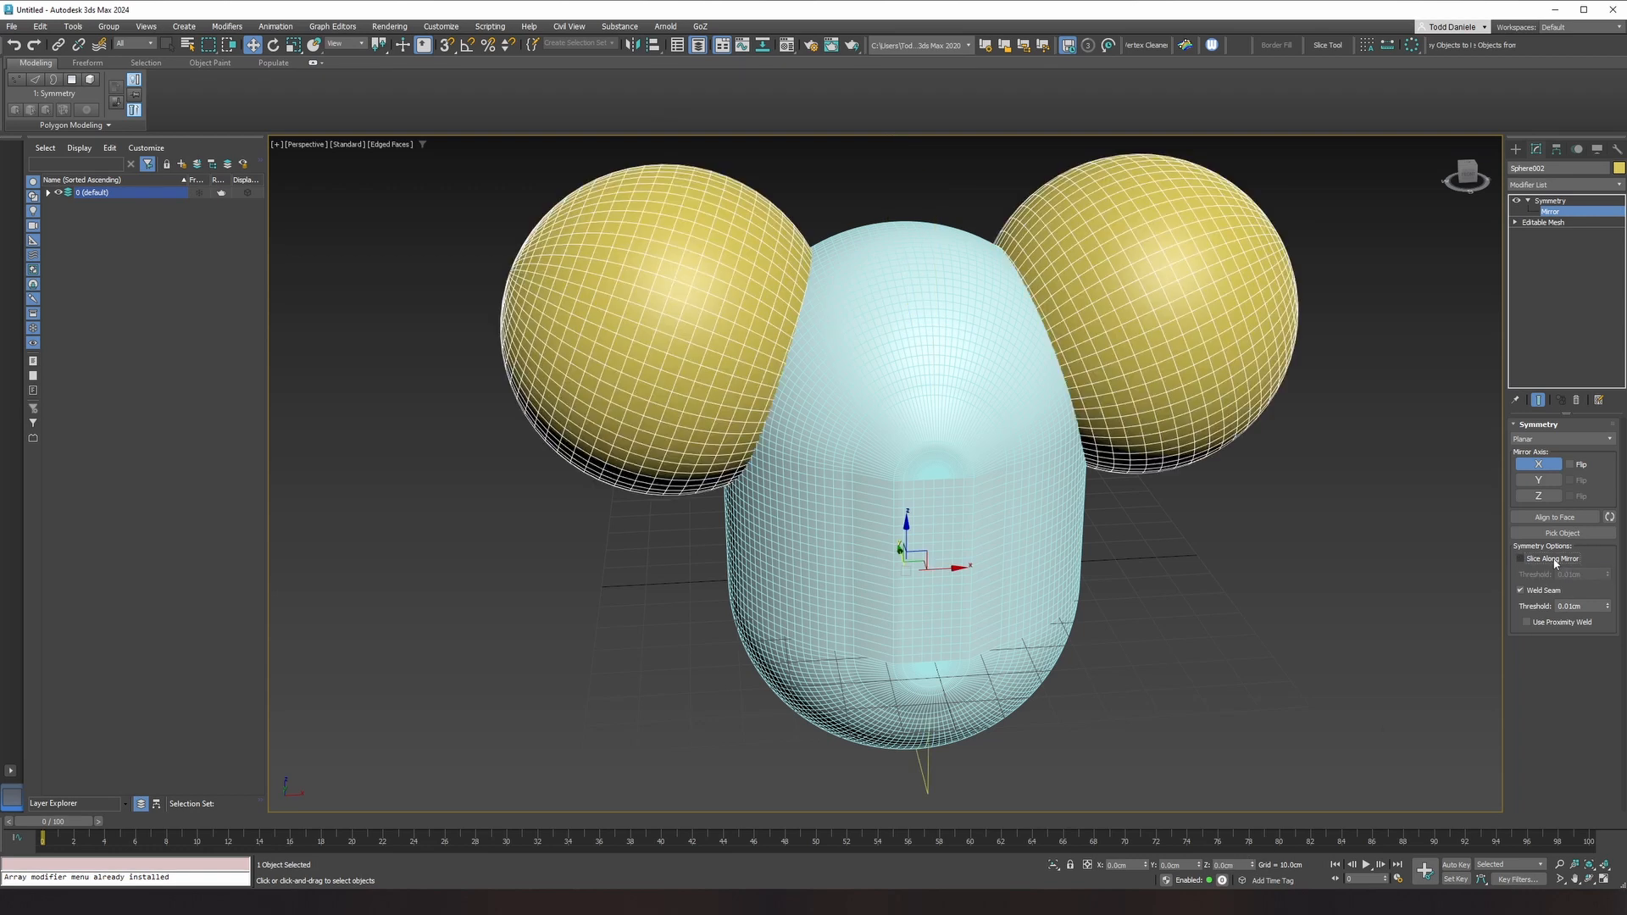
Step: Collapse the Symmetry modifier into the mesh of the two yellow spheres
{"action": "left_click", "coordinate": [1550, 201]}
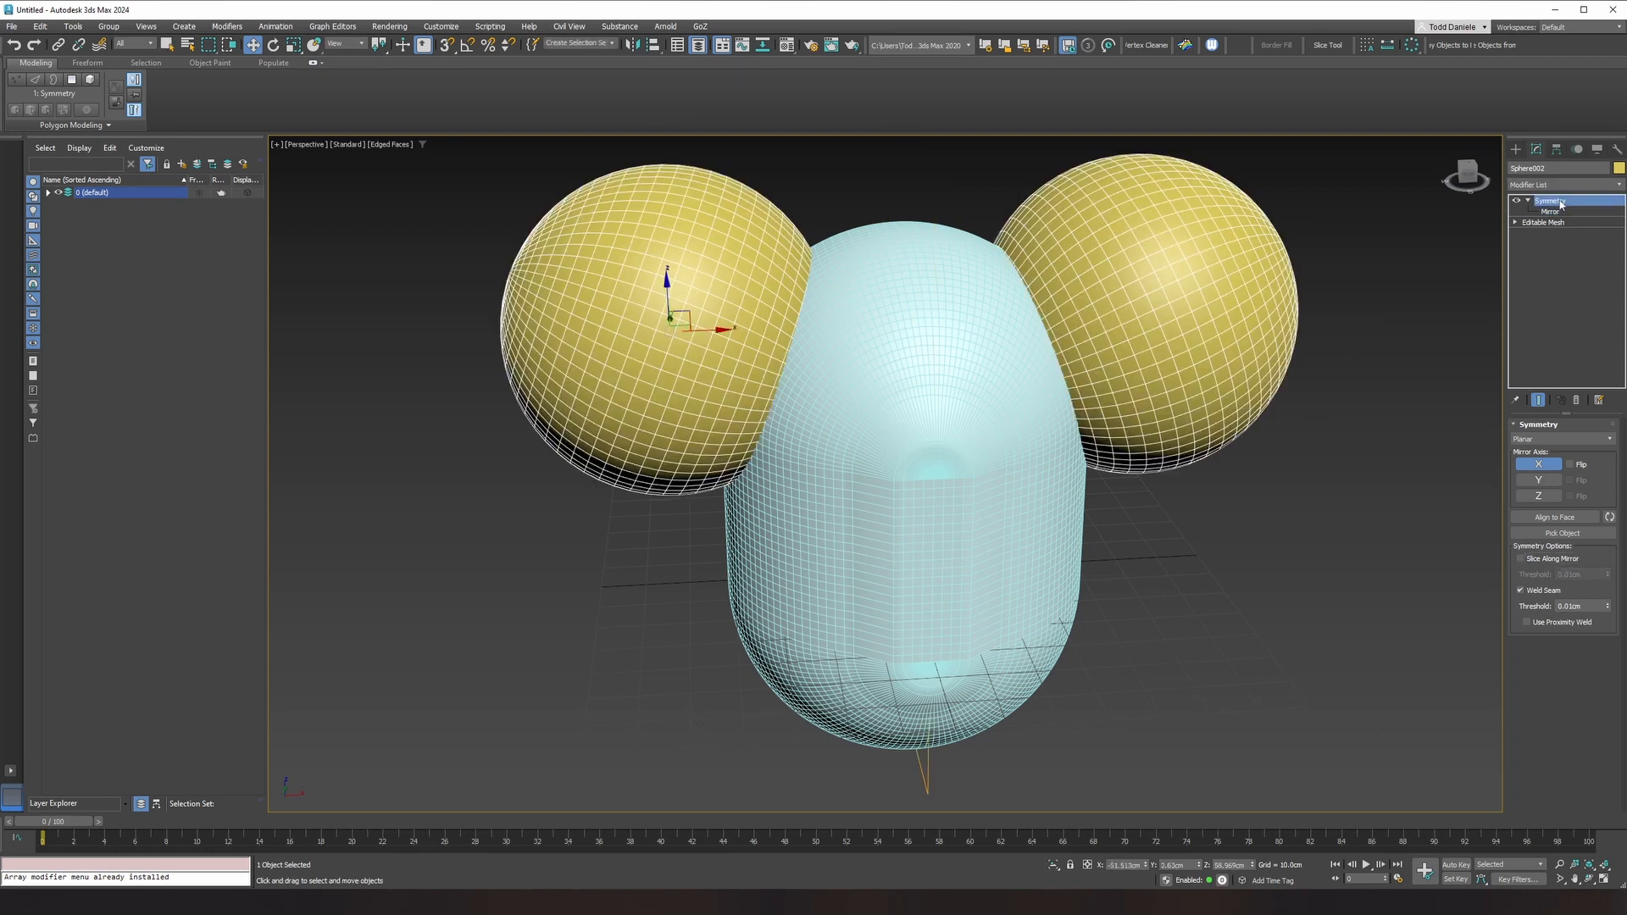
{"action": "right_click", "coordinate": [1560, 201]}
{"action": "left_click", "coordinate": [1599, 313]}
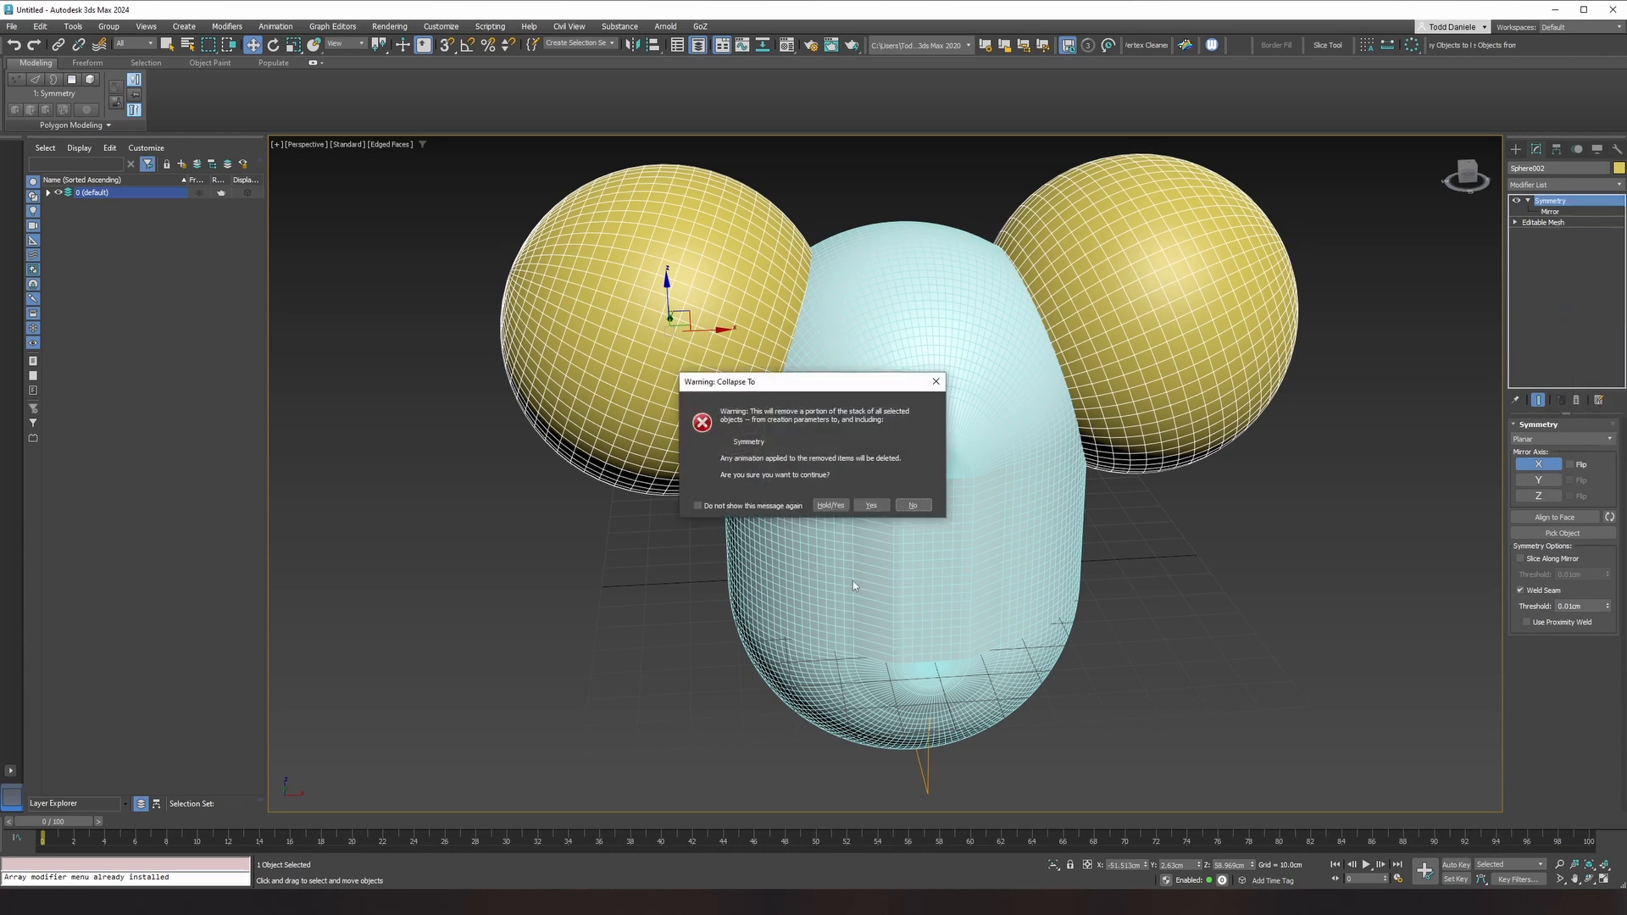
{"action": "left_click", "coordinate": [871, 505]}
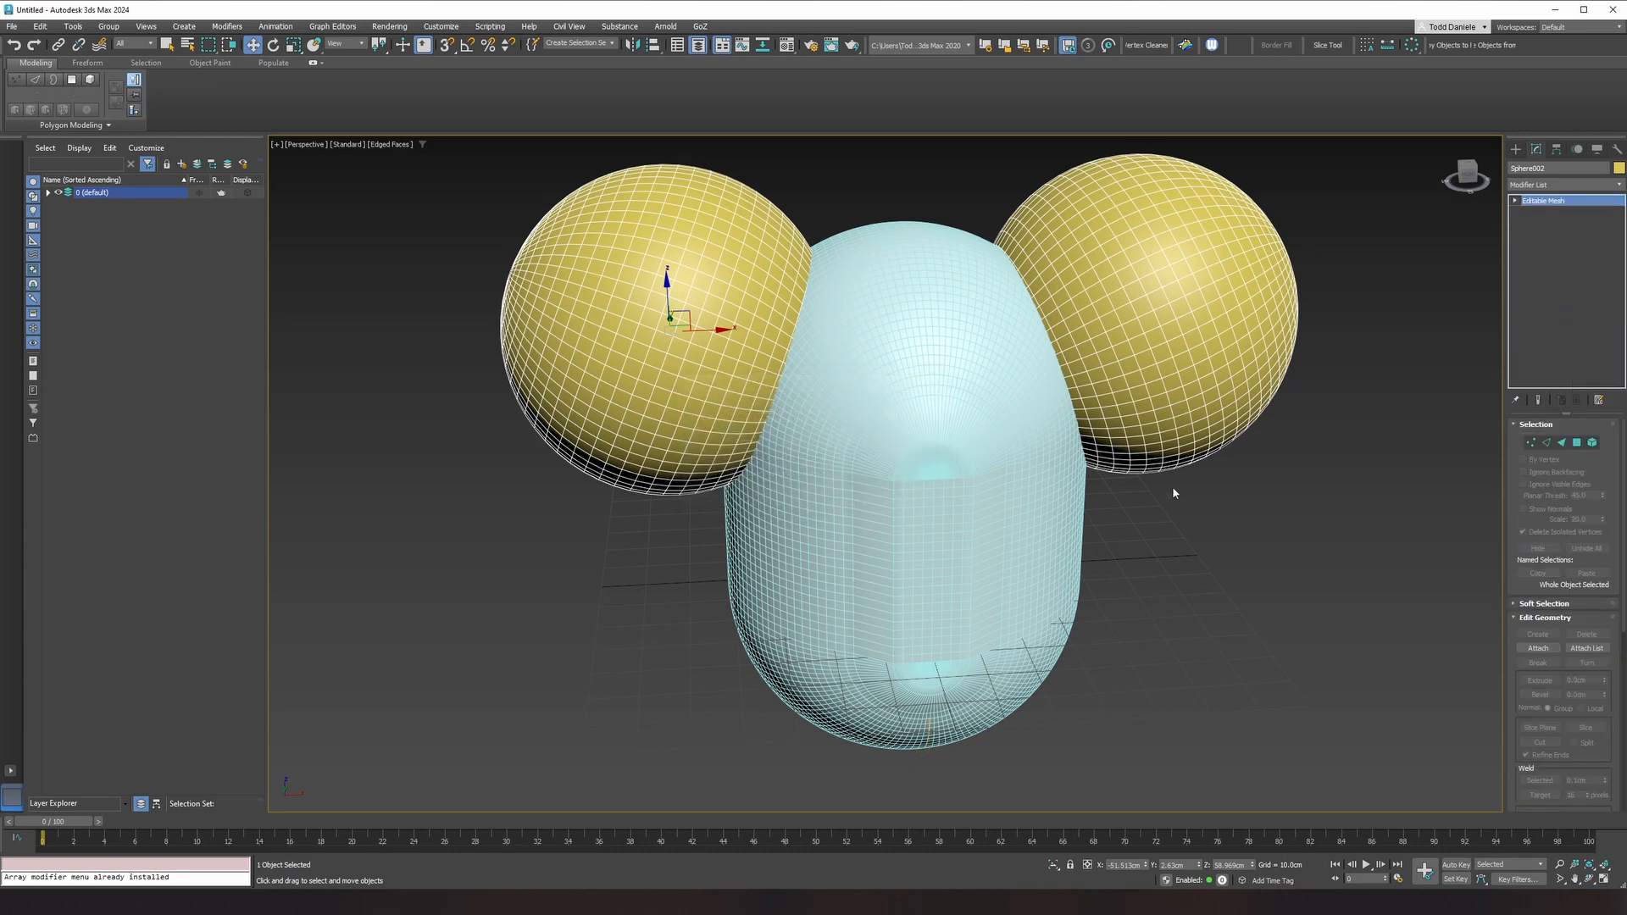
Step: Create a sphere of about 17 cm radius in the Top view, centered in front of the torso's front panel
{"action": "key", "text": "t"}
{"action": "middle_click_drag", "start_coordinate": [1100, 477], "coordinate": [1051, 332]}
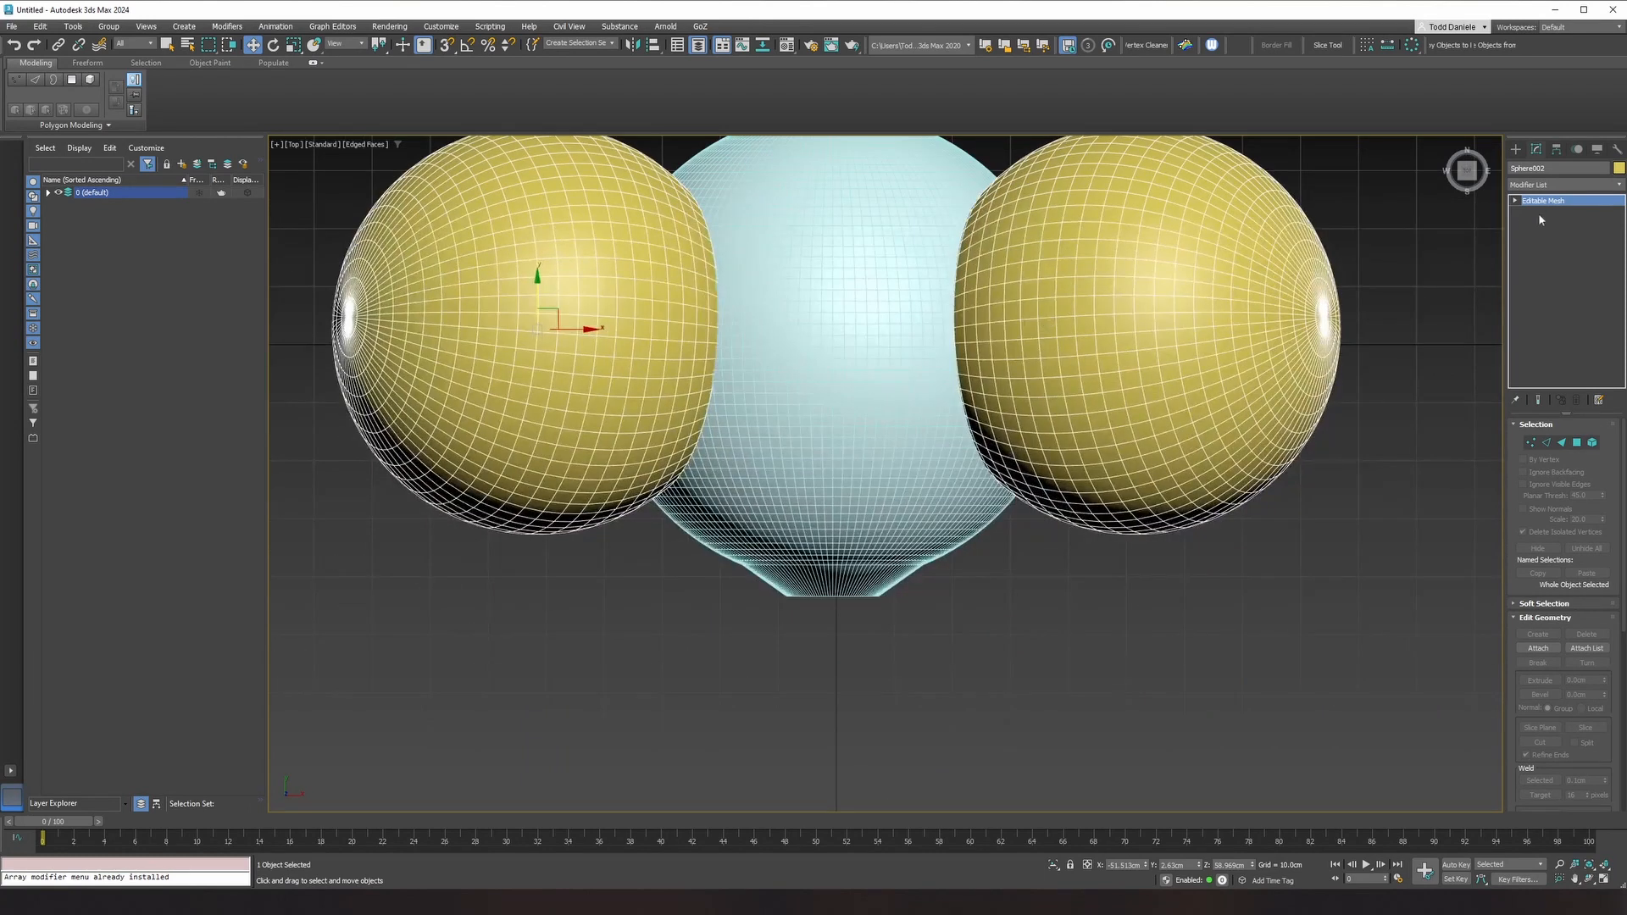
{"action": "left_click", "coordinate": [1516, 150]}
{"action": "left_click", "coordinate": [1538, 249]}
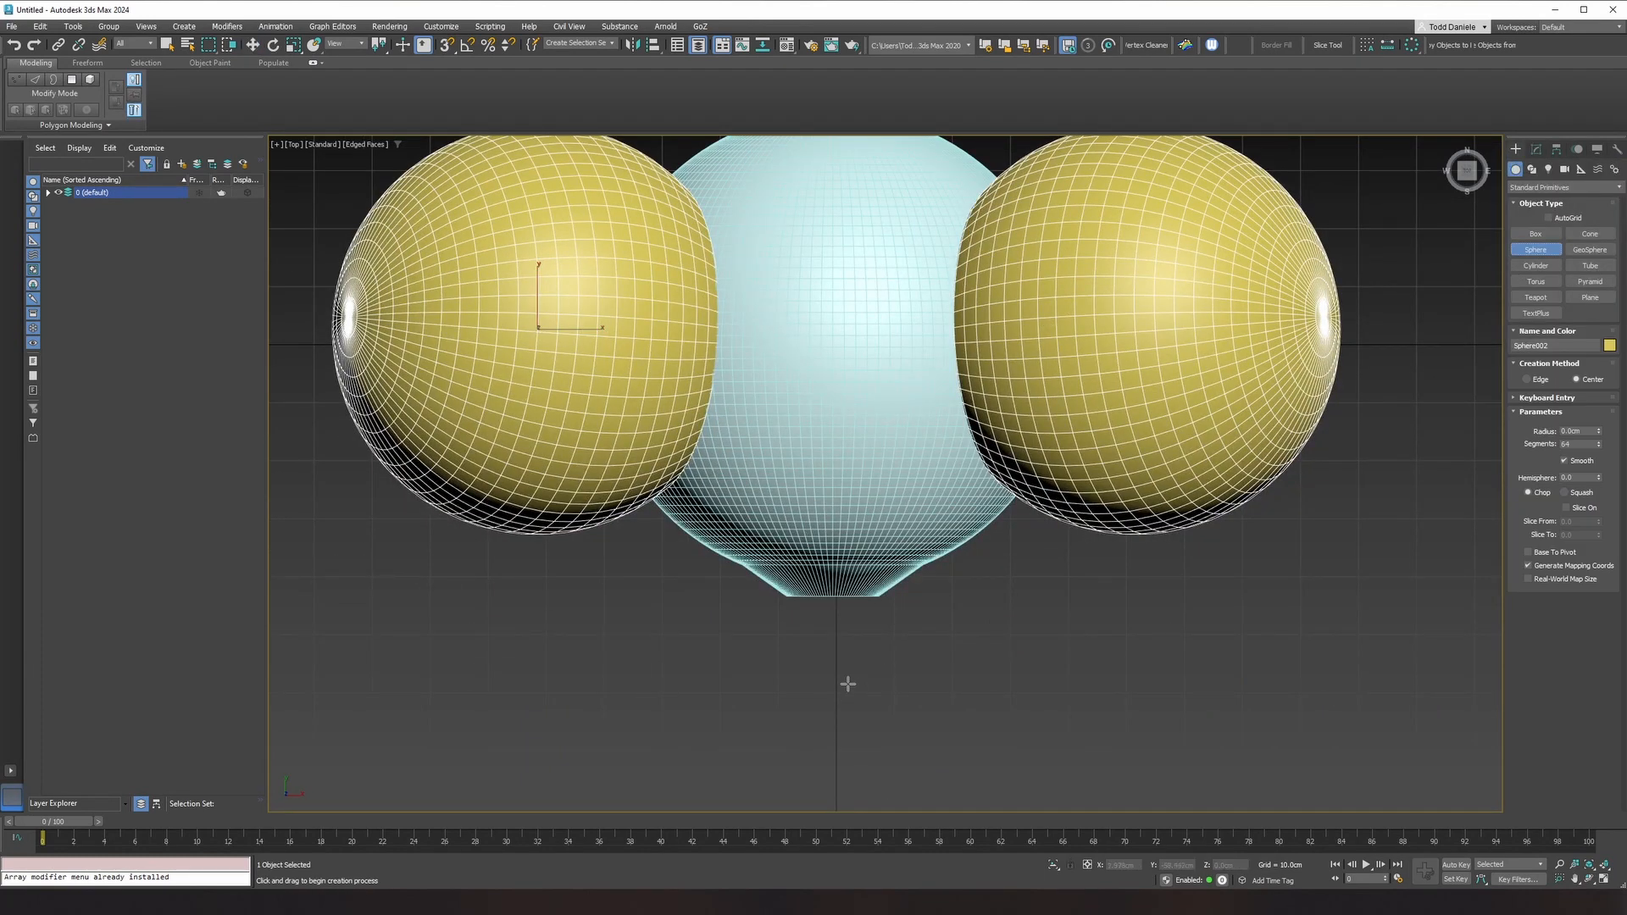
{"action": "left_click_drag", "start_coordinate": [837, 692], "coordinate": [932, 725]}
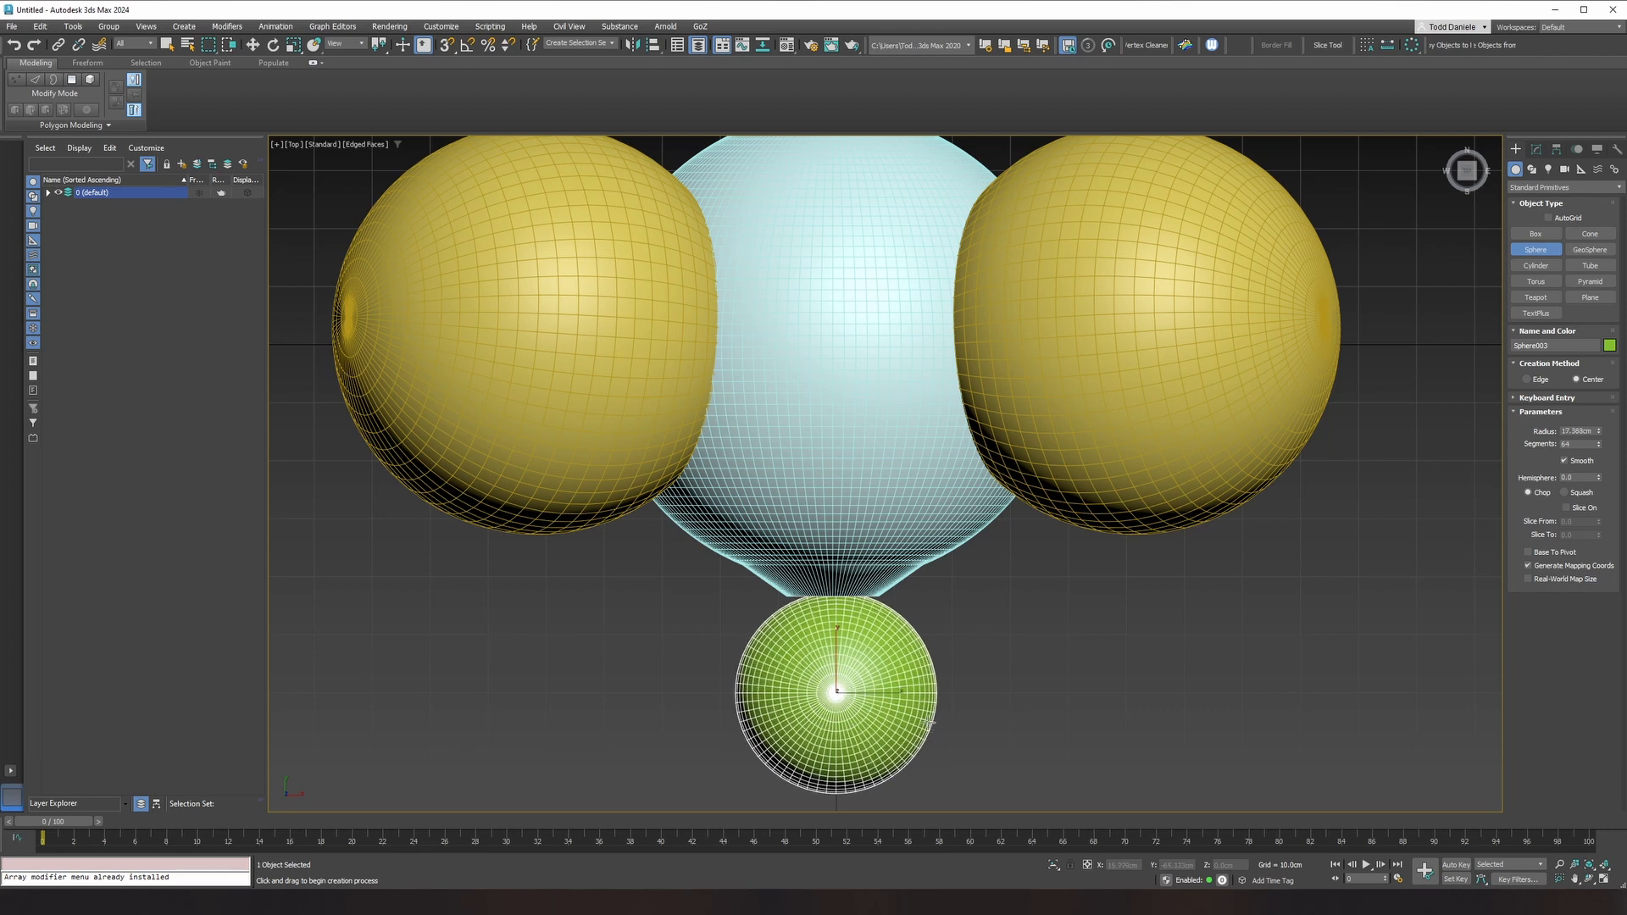
Step: Raise the small green sphere in the Front view to about Z 89 cm
{"action": "key", "text": "f"}
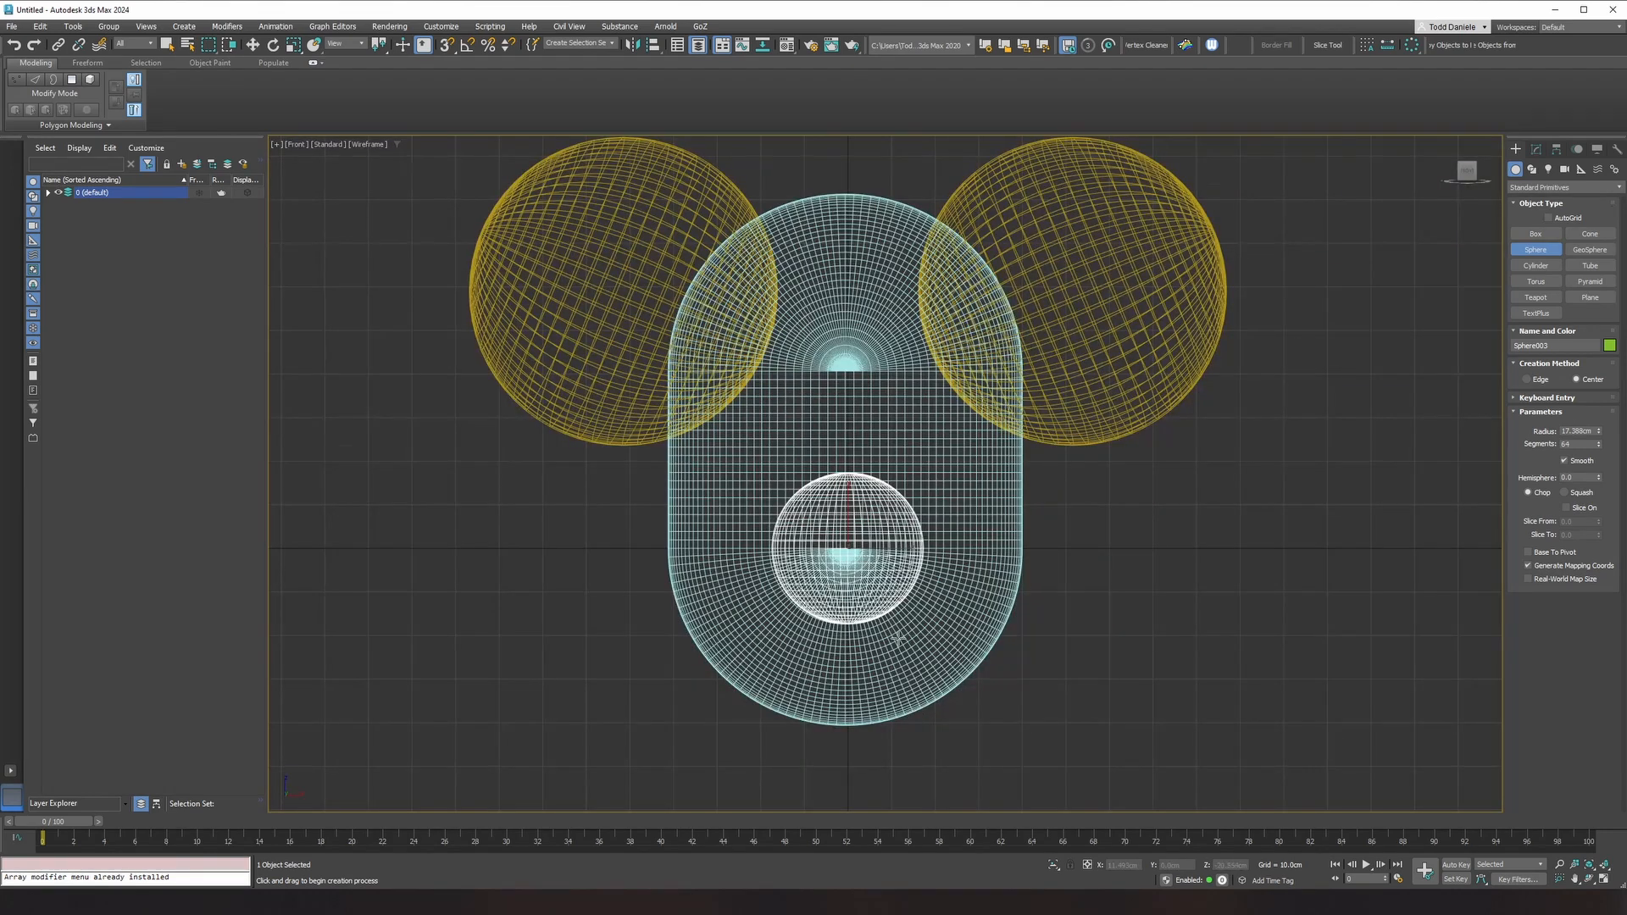
{"action": "middle_click_drag", "start_coordinate": [899, 639], "coordinate": [881, 778]}
{"action": "scroll", "coordinate": [881, 778], "scroll_direction": "down", "scroll_amount": 6}
{"action": "key", "text": "w"}
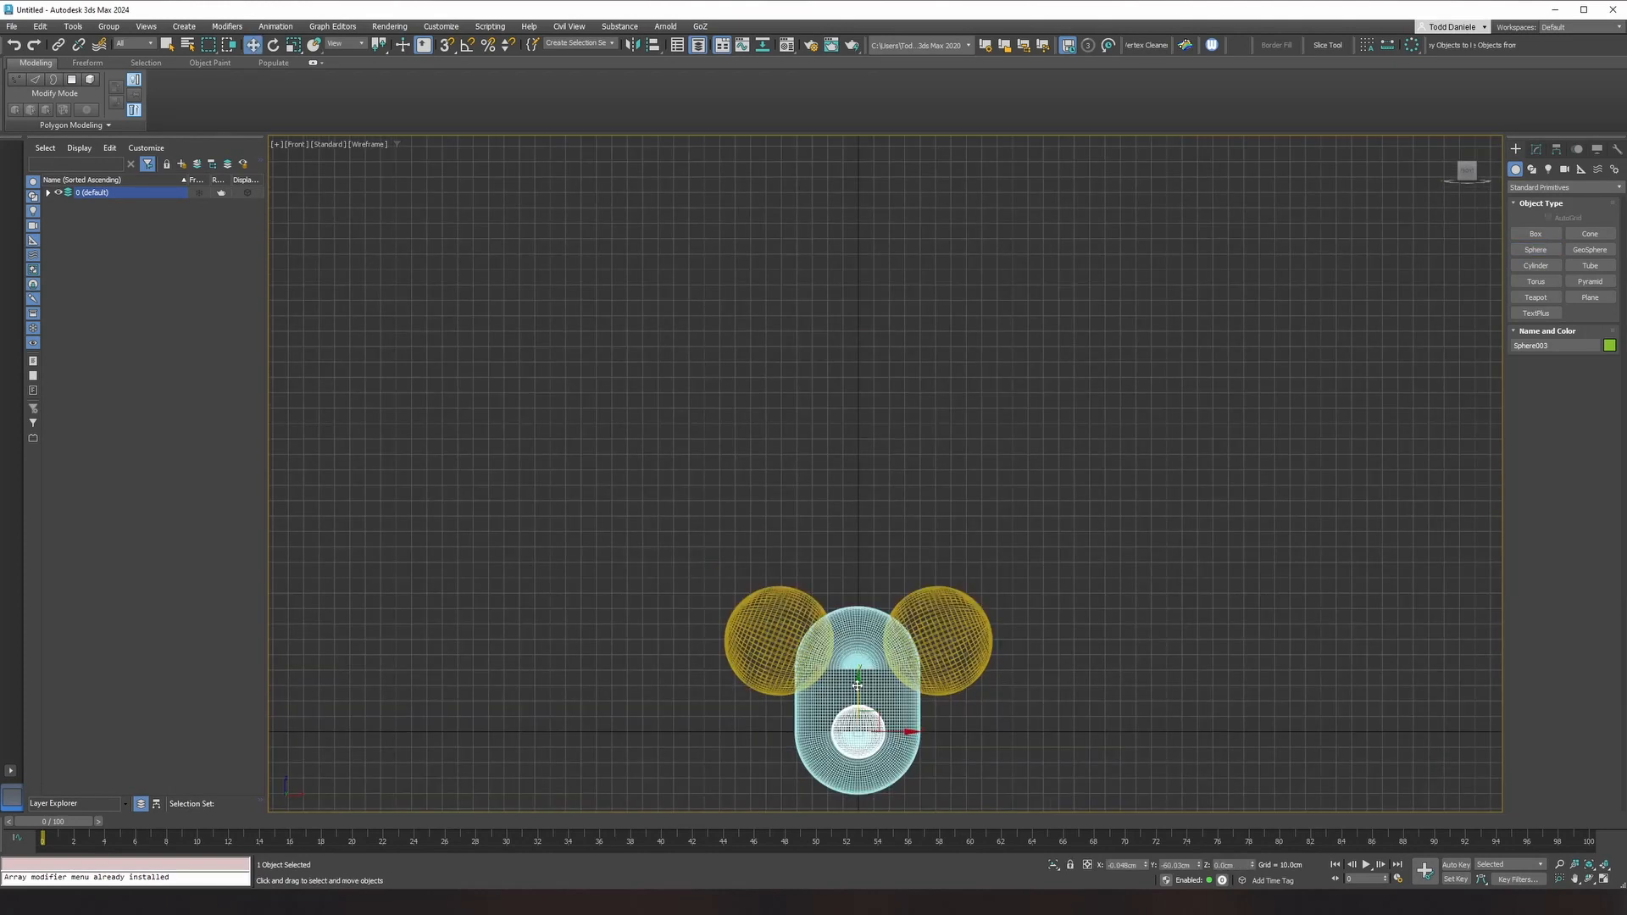
{"action": "left_click_drag", "start_coordinate": [858, 685], "coordinate": [864, 549]}
{"action": "key", "text": "p"}
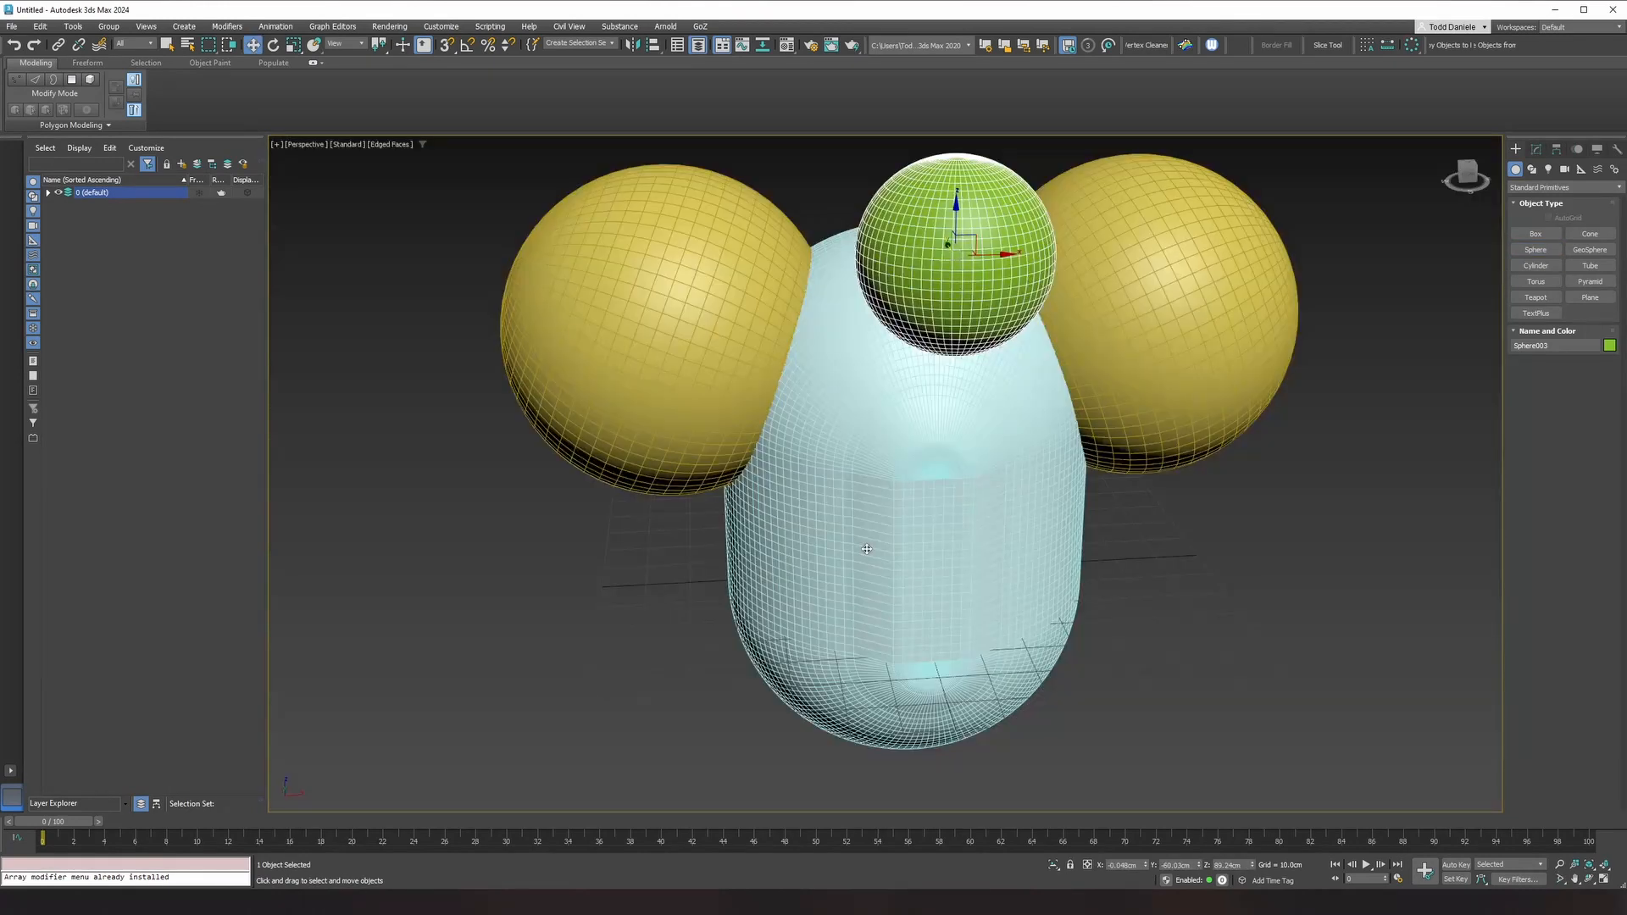
Step: Tilt the green sphere about its X axis and move it back over the torso's top
{"action": "key", "text": "z"}
{"action": "scroll", "coordinate": [873, 557], "scroll_direction": "down", "scroll_amount": 5}
{"action": "middle_click_drag", "start_coordinate": [873, 558], "coordinate": [853, 459]}
{"action": "scroll", "coordinate": [853, 458], "scroll_direction": "down", "scroll_amount": 3}
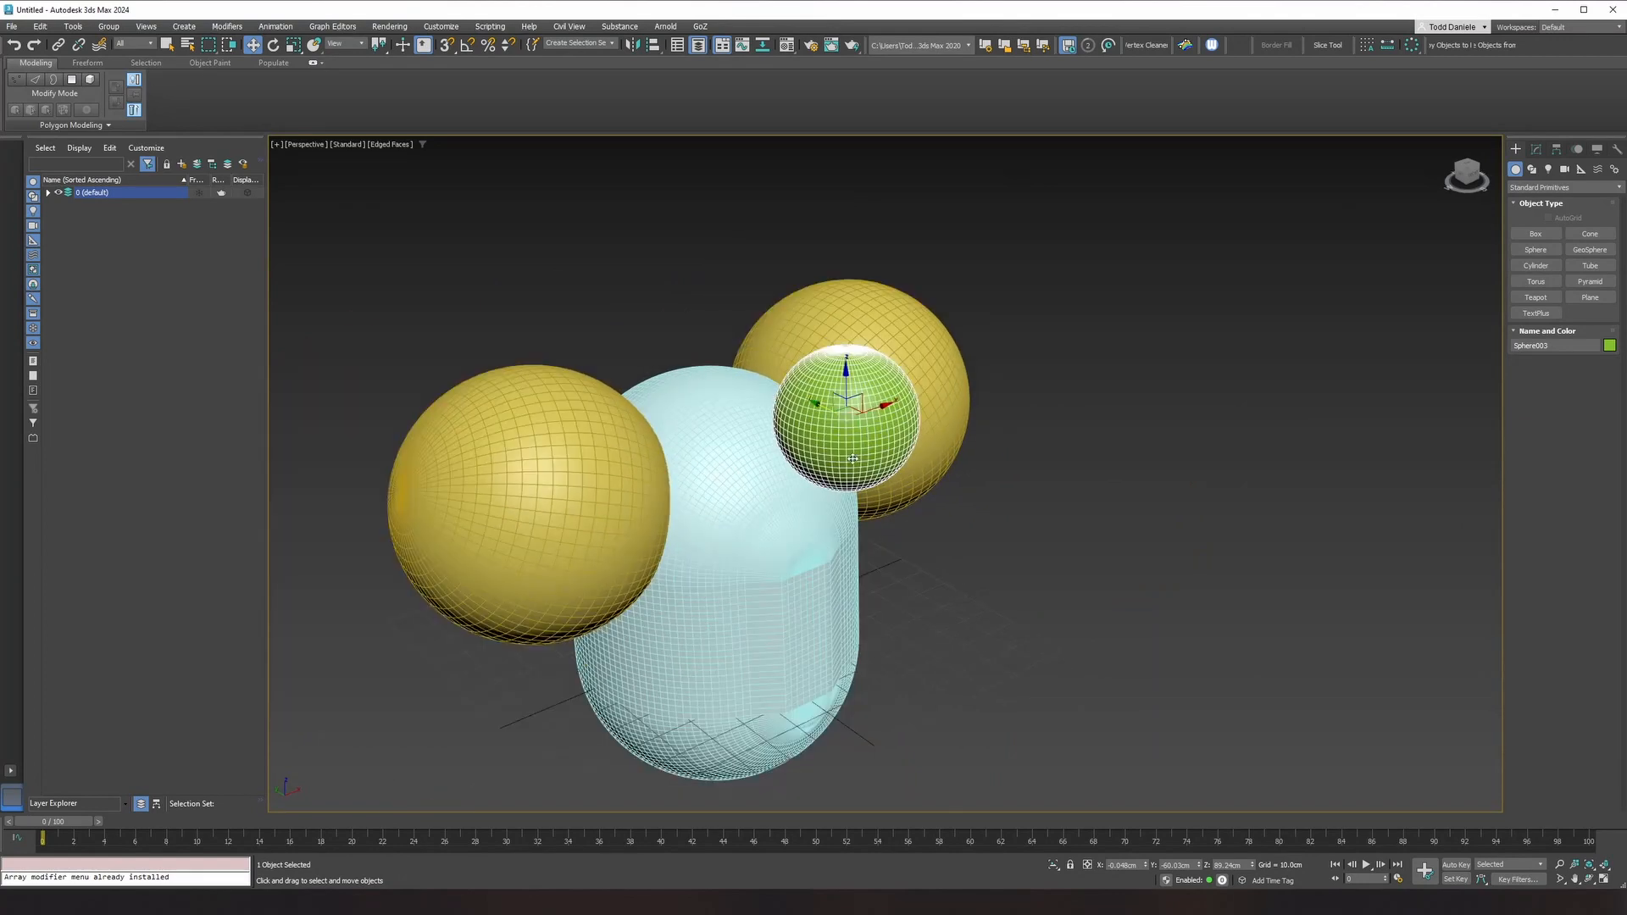
{"action": "key", "text": "e"}
{"action": "left_click_drag", "start_coordinate": [882, 434], "coordinate": [736, 372]}
{"action": "key", "text": "w"}
Step: Lower the green sphere to about Z 79 cm so it overlaps the torso's top
{"action": "middle_click_drag", "start_coordinate": [782, 434], "coordinate": [773, 403], "text": "alt"}
{"action": "scroll", "coordinate": [774, 406], "scroll_direction": "up", "scroll_amount": 5}
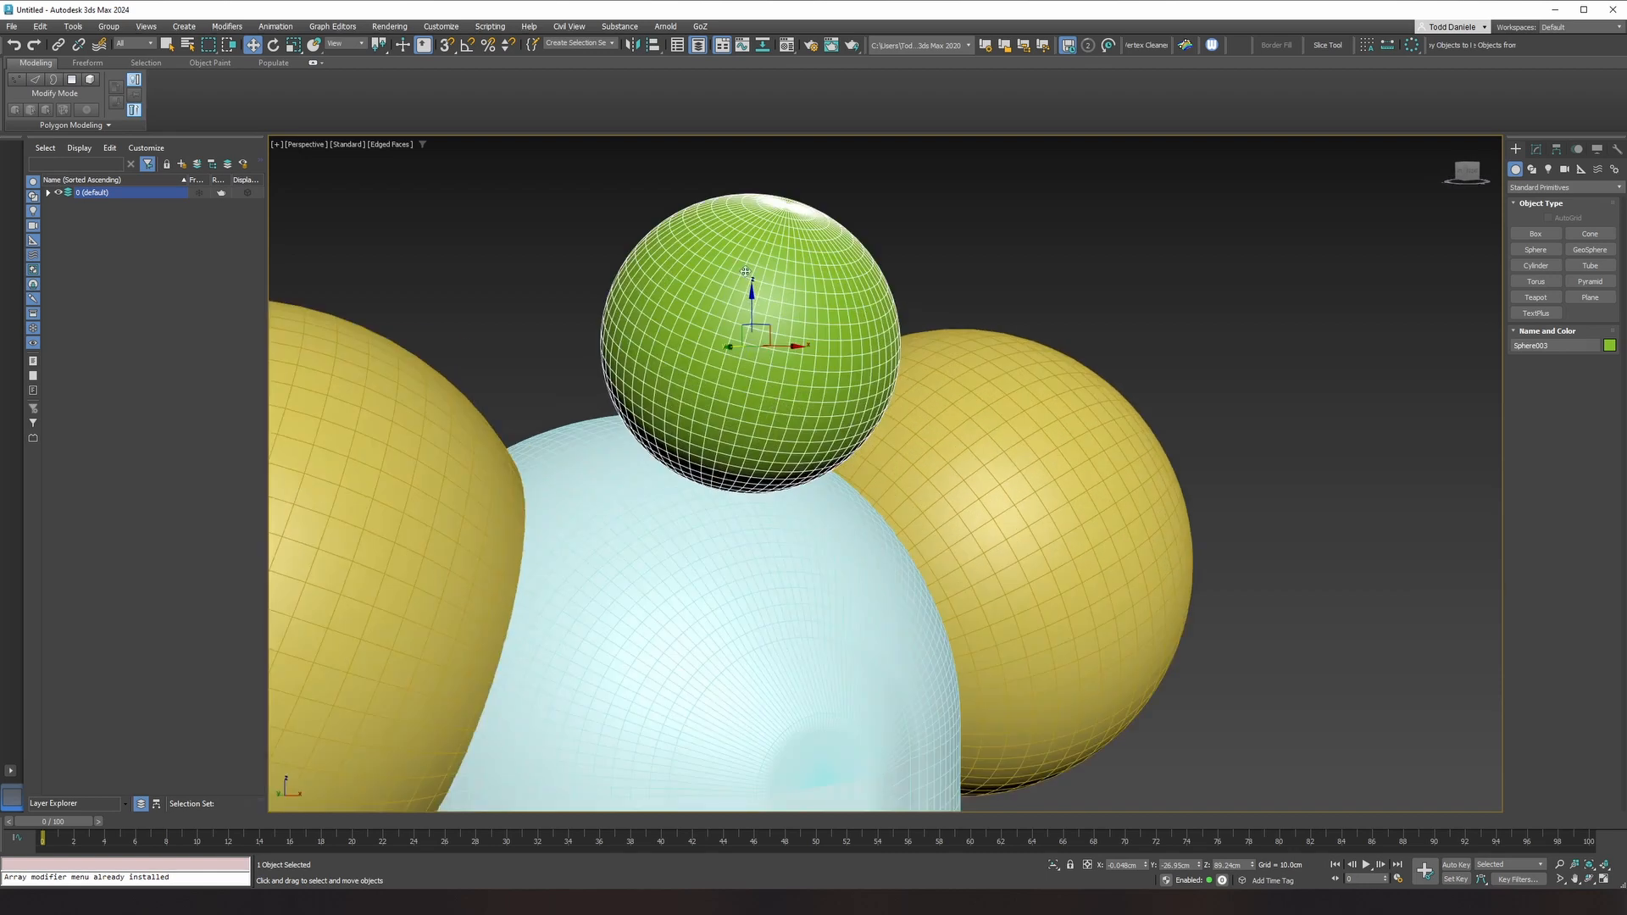
{"action": "left_click_drag", "start_coordinate": [784, 346], "coordinate": [737, 373]}
{"action": "key", "text": "ctrl+z"}
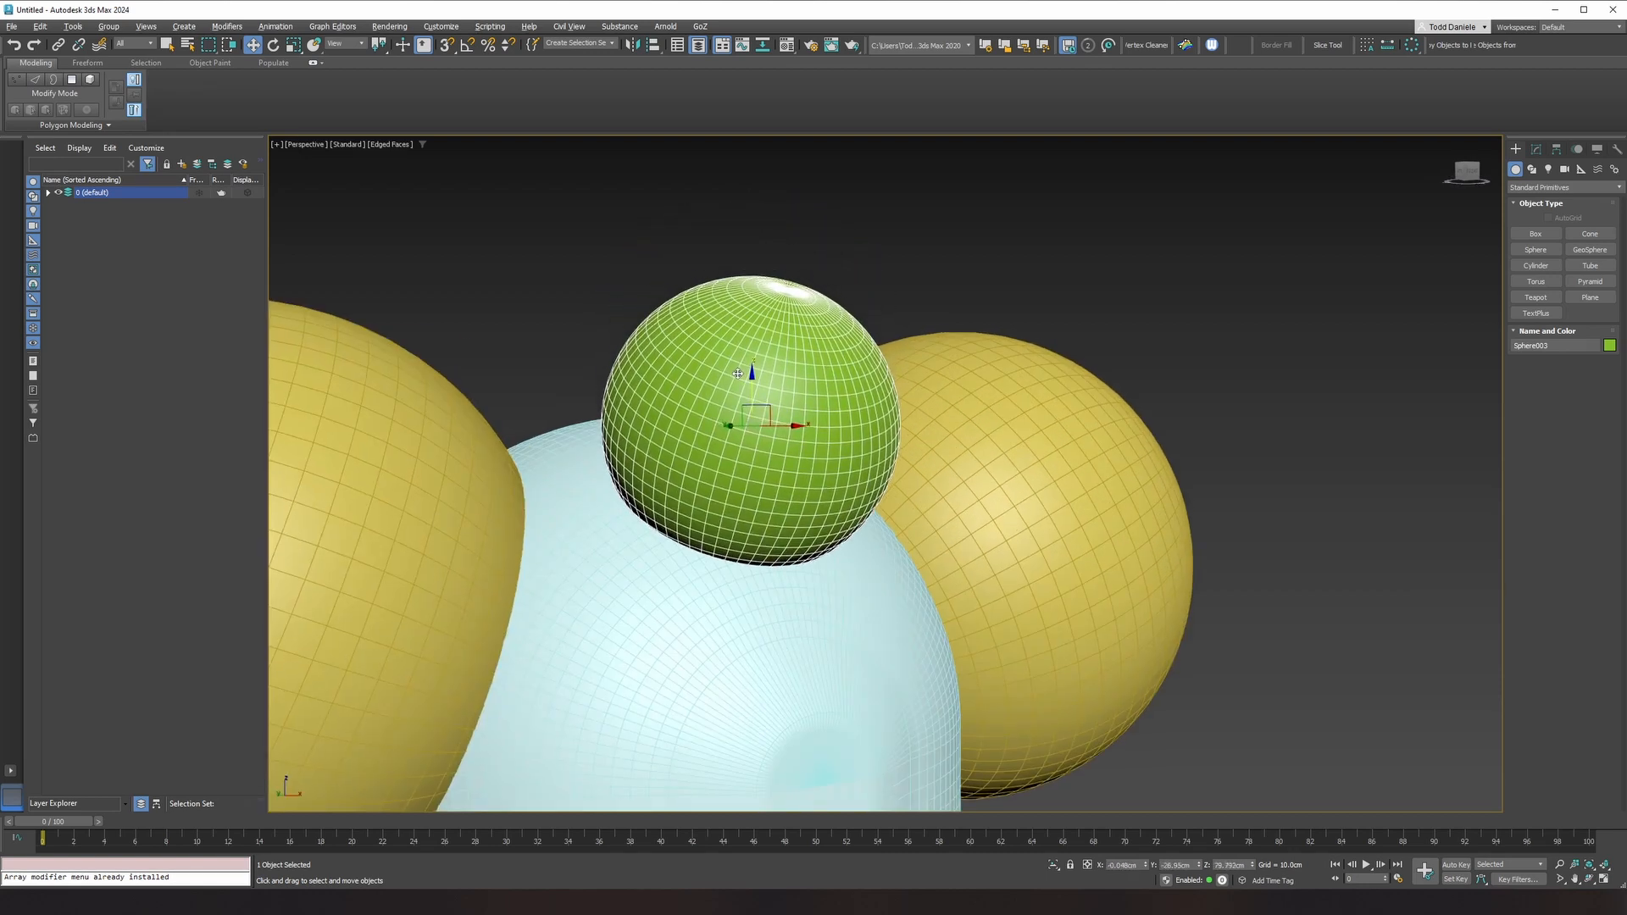
Step: Rotate the green sphere further to about 34° in X, adjusting its tilt against the torso
{"action": "middle_click_drag", "start_coordinate": [738, 373], "coordinate": [688, 334], "text": "alt"}
{"action": "key", "text": "e"}
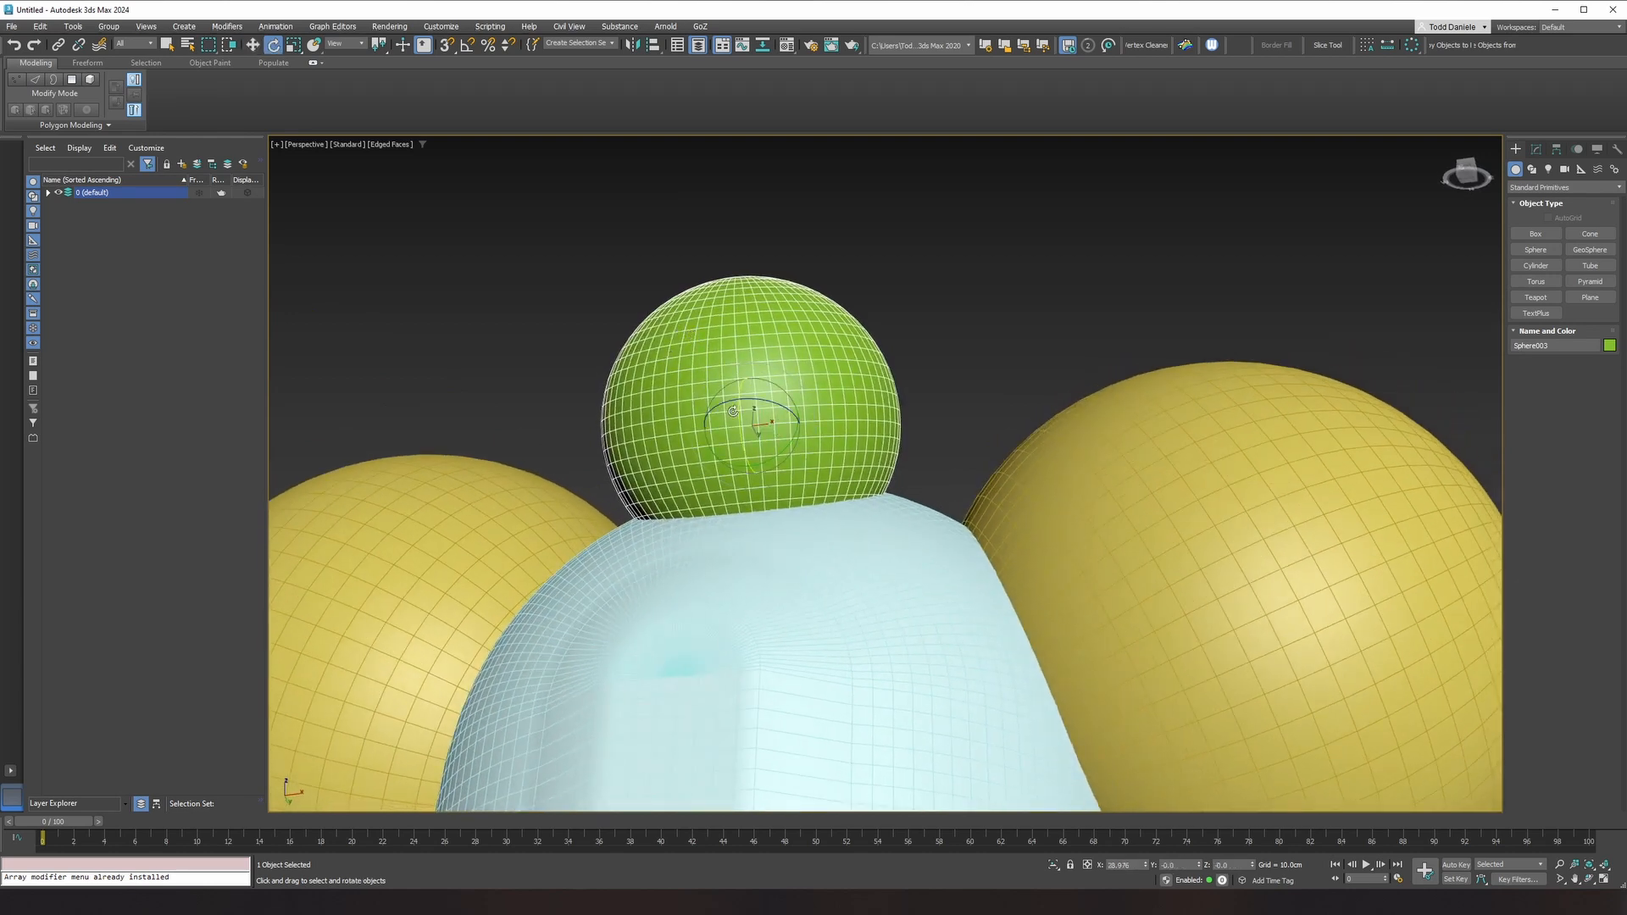
{"action": "left_click_drag", "start_coordinate": [740, 417], "coordinate": [741, 423]}
{"action": "middle_click_drag", "start_coordinate": [741, 423], "coordinate": [635, 502], "text": "alt"}
{"action": "left_click_drag", "start_coordinate": [782, 402], "coordinate": [780, 542]}
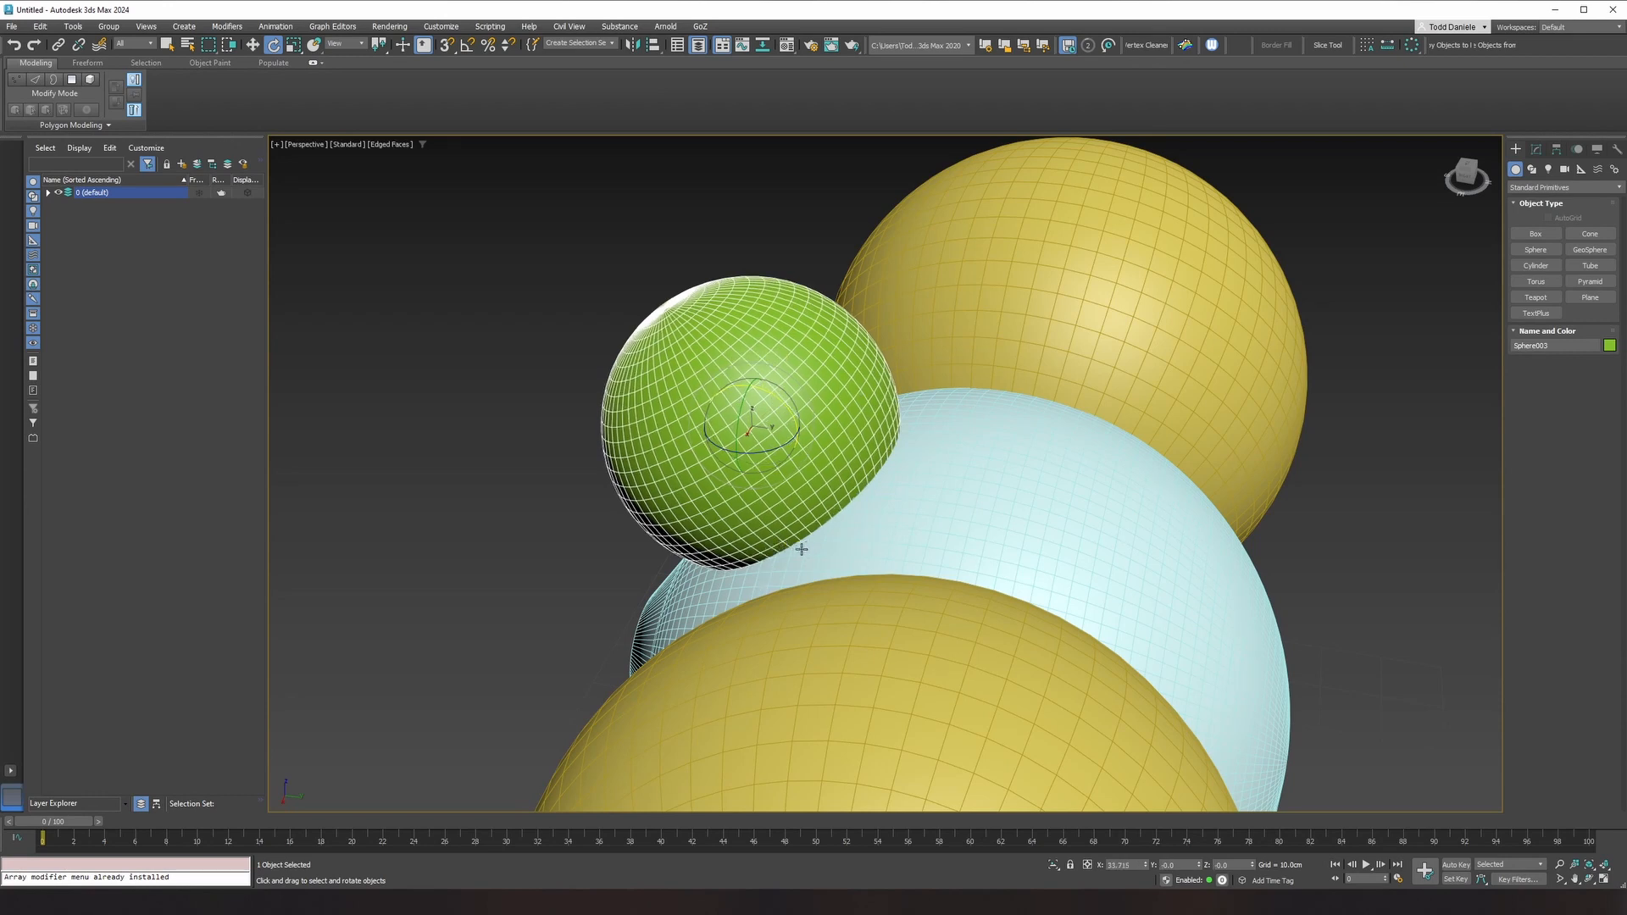
Step: Create a large sphere of about 216 cm radius in the Front view, centered below the torso and overlapping its lower end
{"action": "middle_click_drag", "start_coordinate": [820, 545], "coordinate": [939, 516], "text": "alt"}
{"action": "middle_click_drag", "start_coordinate": [939, 516], "coordinate": [1041, 289]}
{"action": "scroll", "coordinate": [994, 290], "scroll_direction": "down", "scroll_amount": 4}
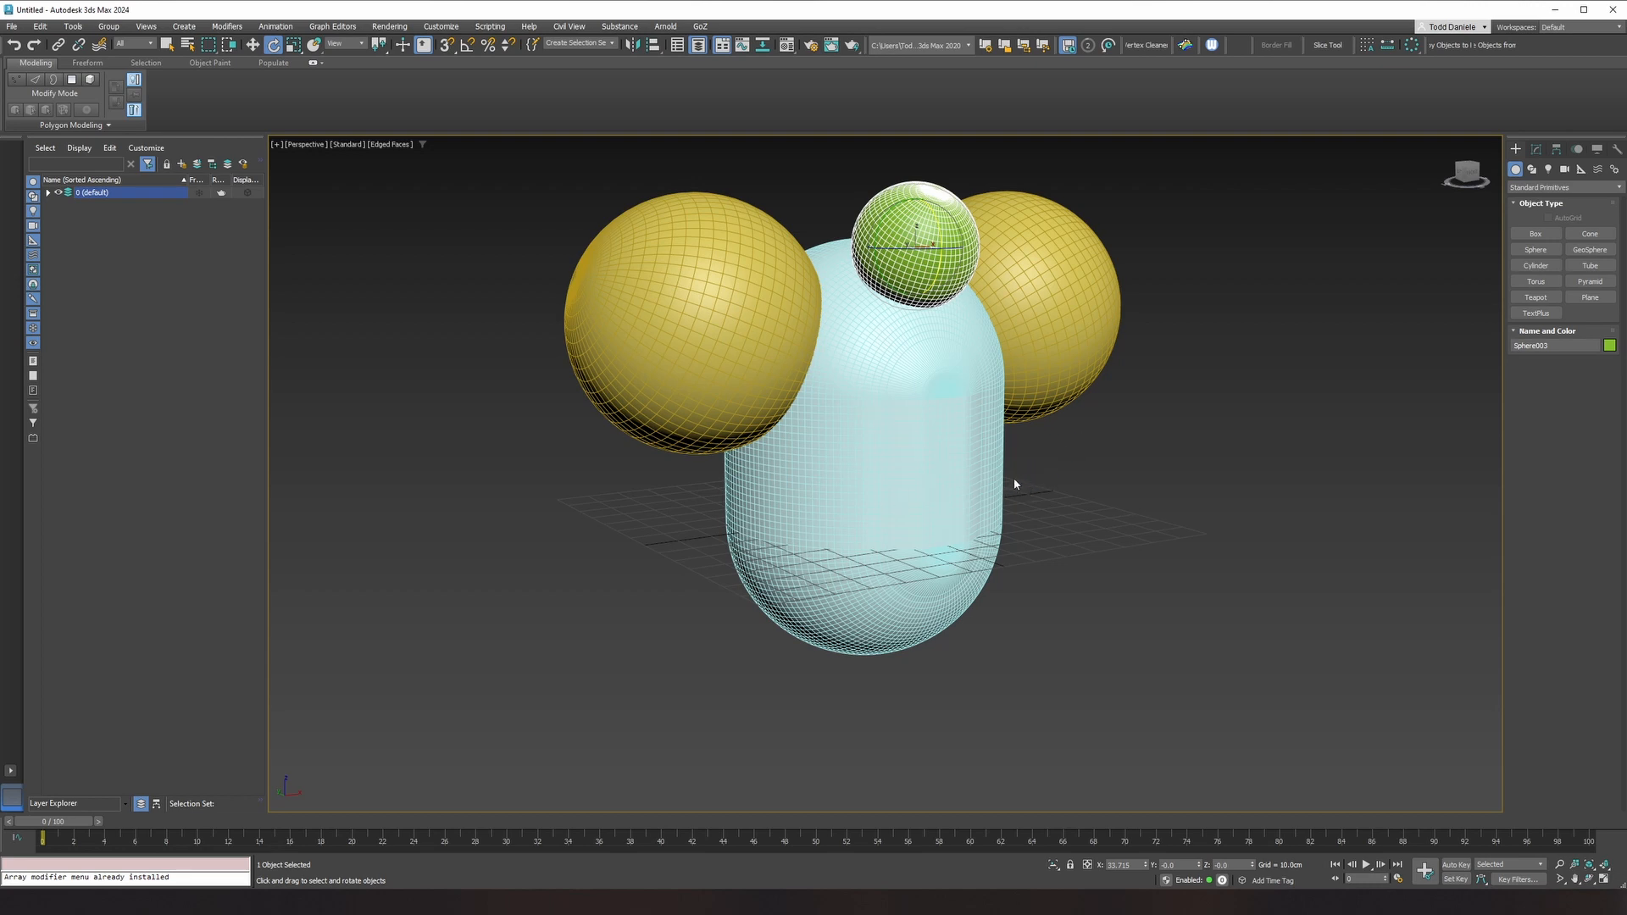
{"action": "key", "text": "f"}
{"action": "middle_click_drag", "start_coordinate": [989, 505], "coordinate": [1218, 207]}
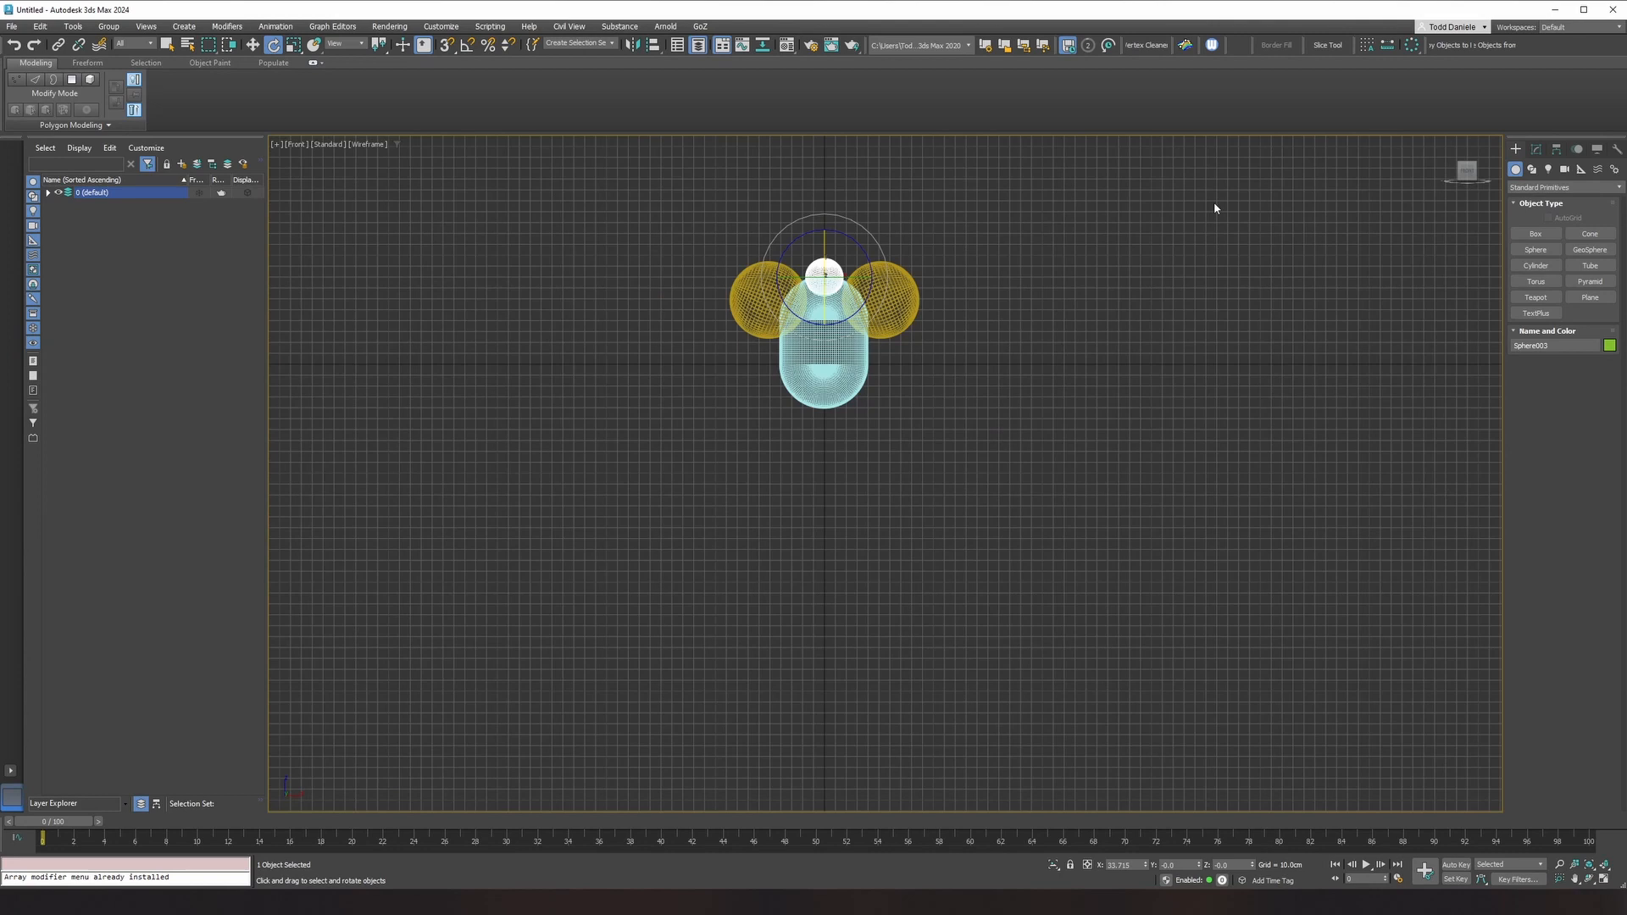
{"action": "left_click", "coordinate": [1554, 249]}
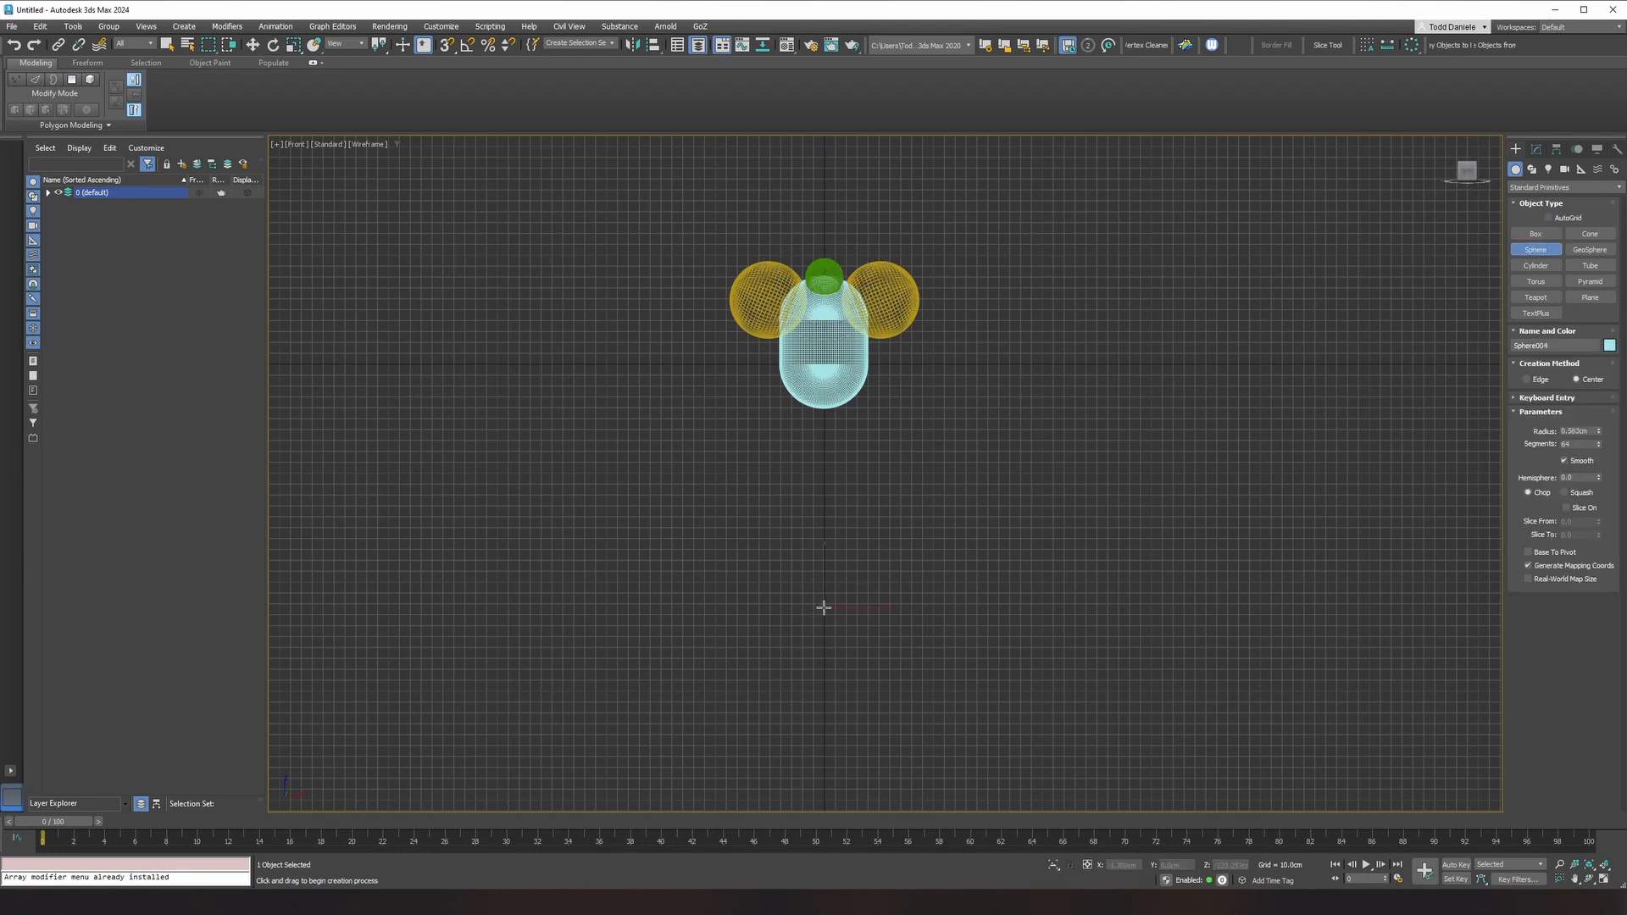
{"action": "left_click_drag", "start_coordinate": [823, 607], "coordinate": [1054, 652]}
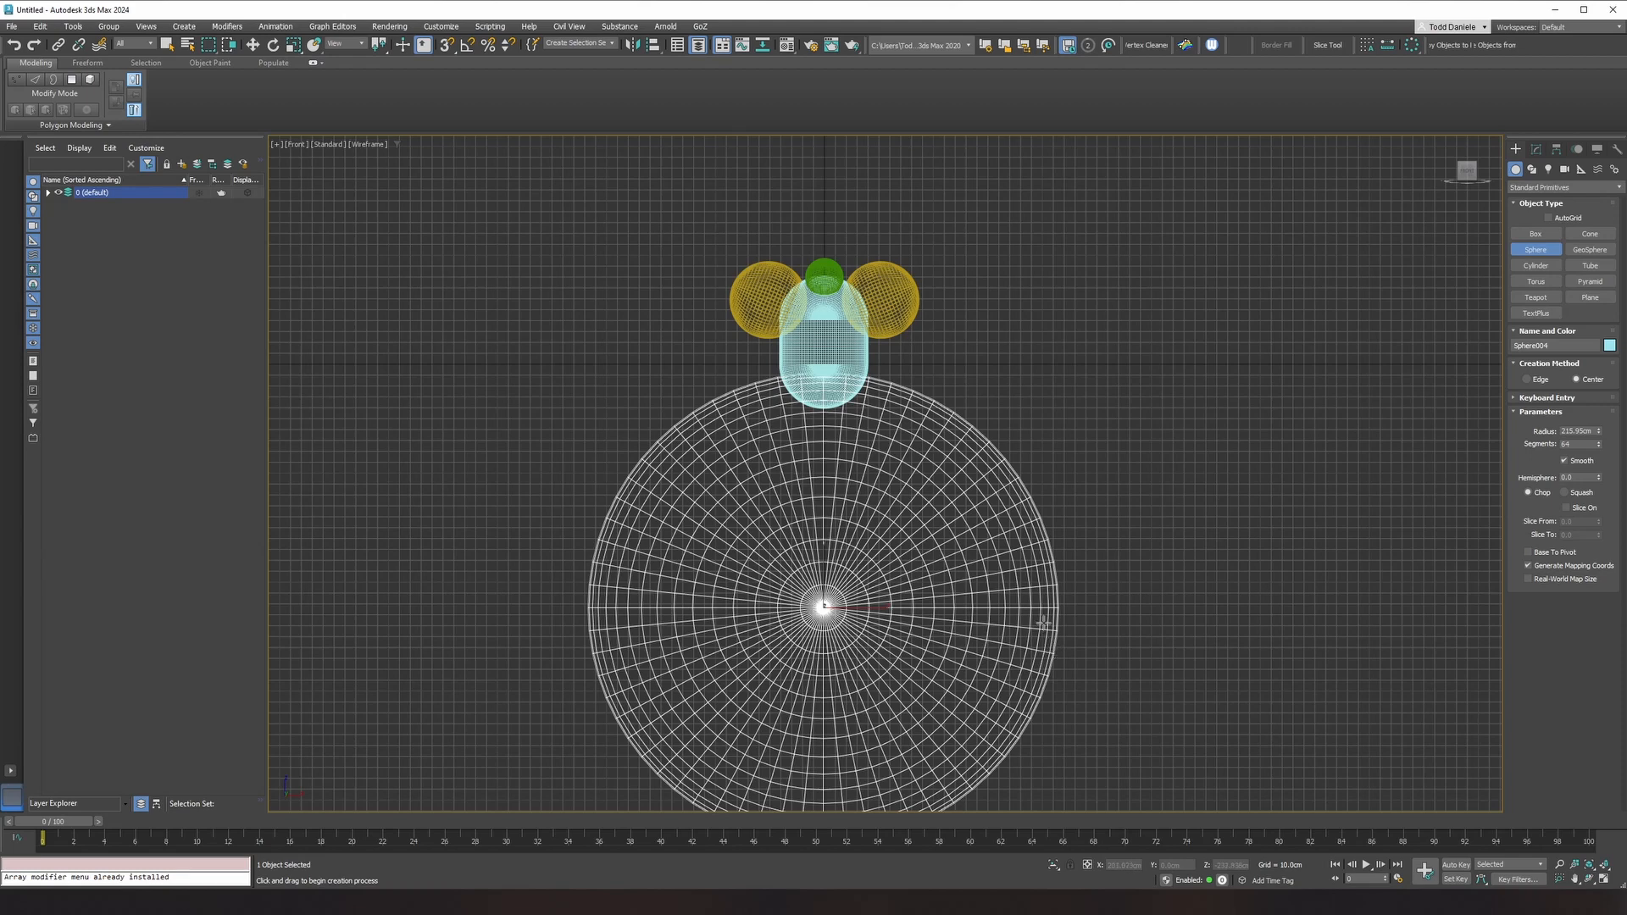
Step: Rotate the large sphere 90° about X and turn on angle snapping
{"action": "key", "text": "e"}
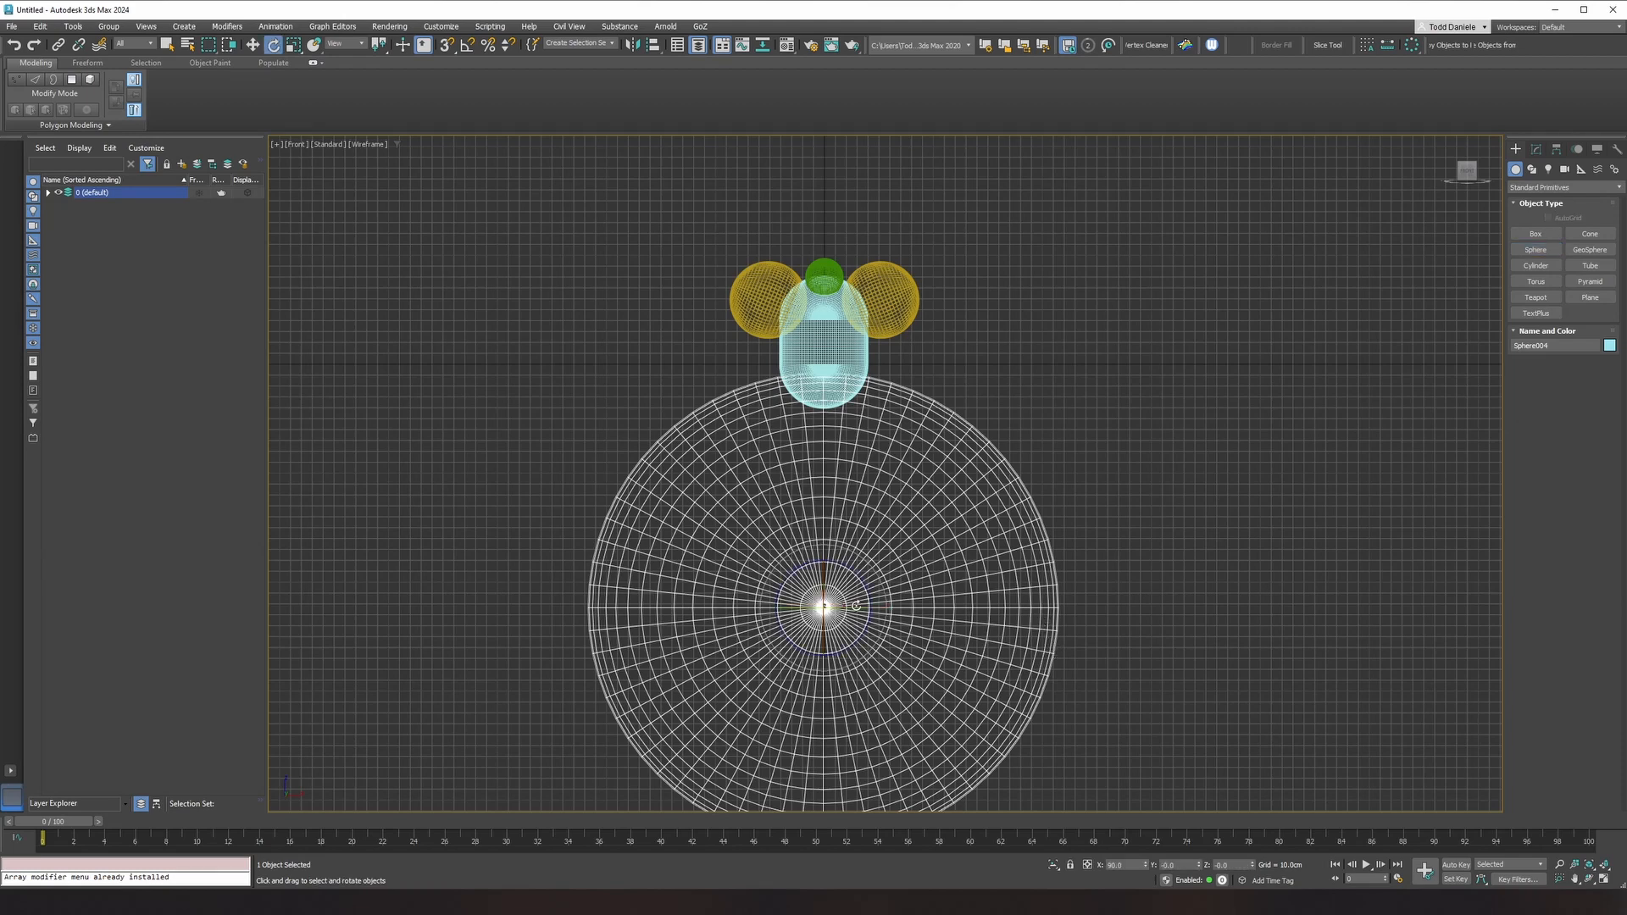
{"action": "left_click_drag", "start_coordinate": [825, 617], "coordinate": [810, 537]}
{"action": "left_click", "coordinate": [467, 44]}
{"action": "key", "text": "p"}
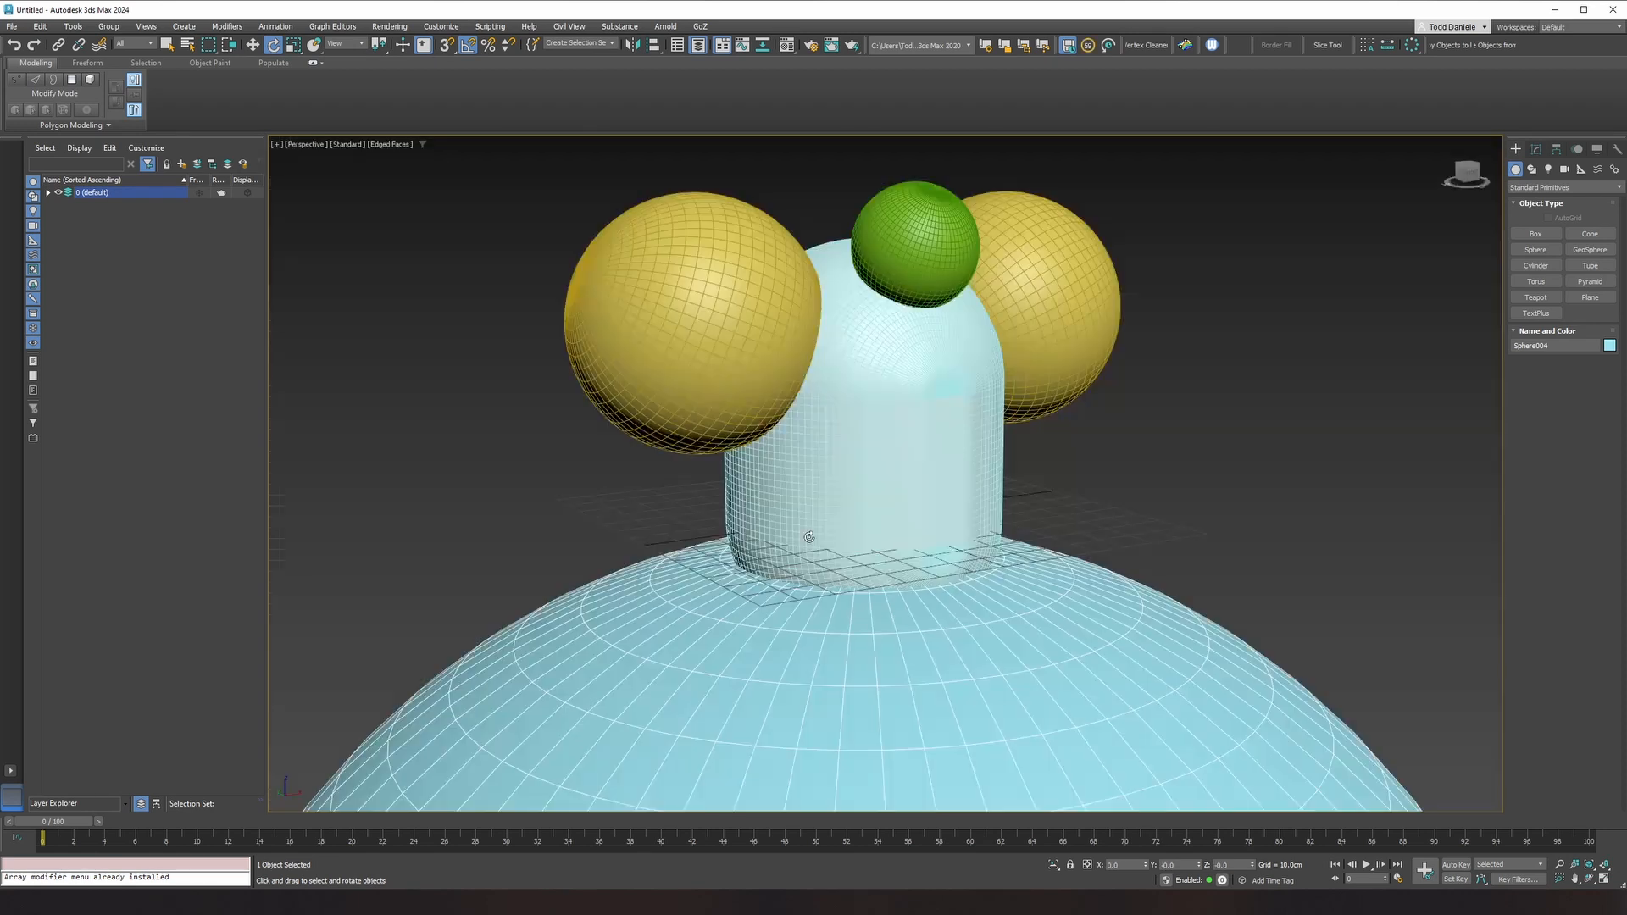
{"action": "key", "text": "z"}
{"action": "key", "text": "F3"}
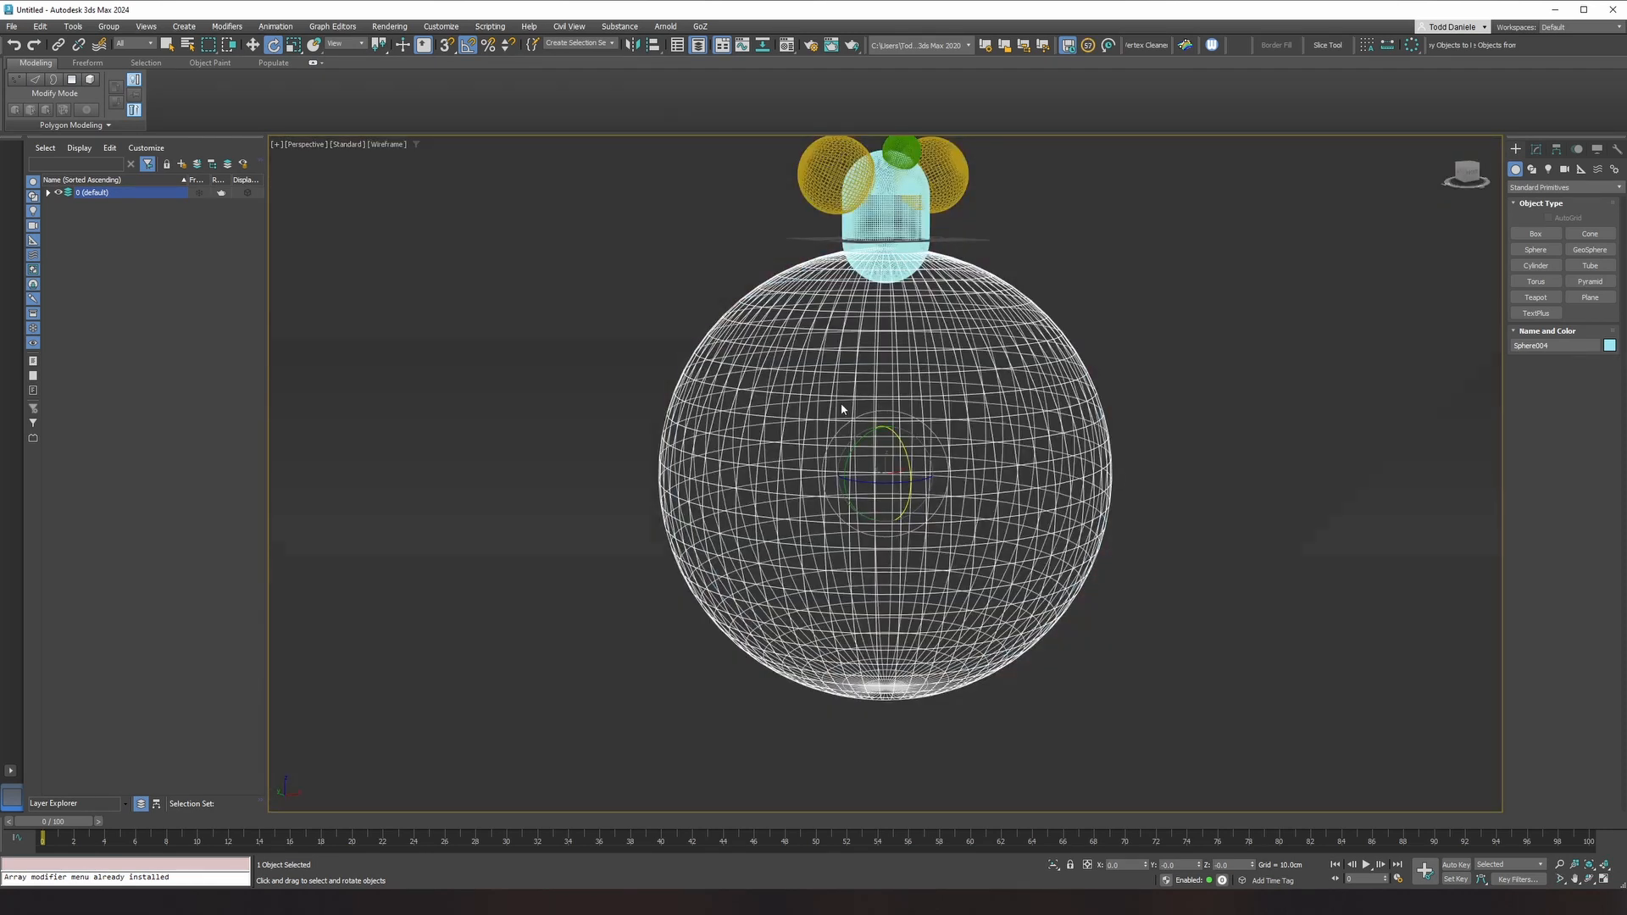
{"action": "key", "text": "F3"}
{"action": "scroll", "coordinate": [841, 409], "scroll_direction": "up", "scroll_amount": 5}
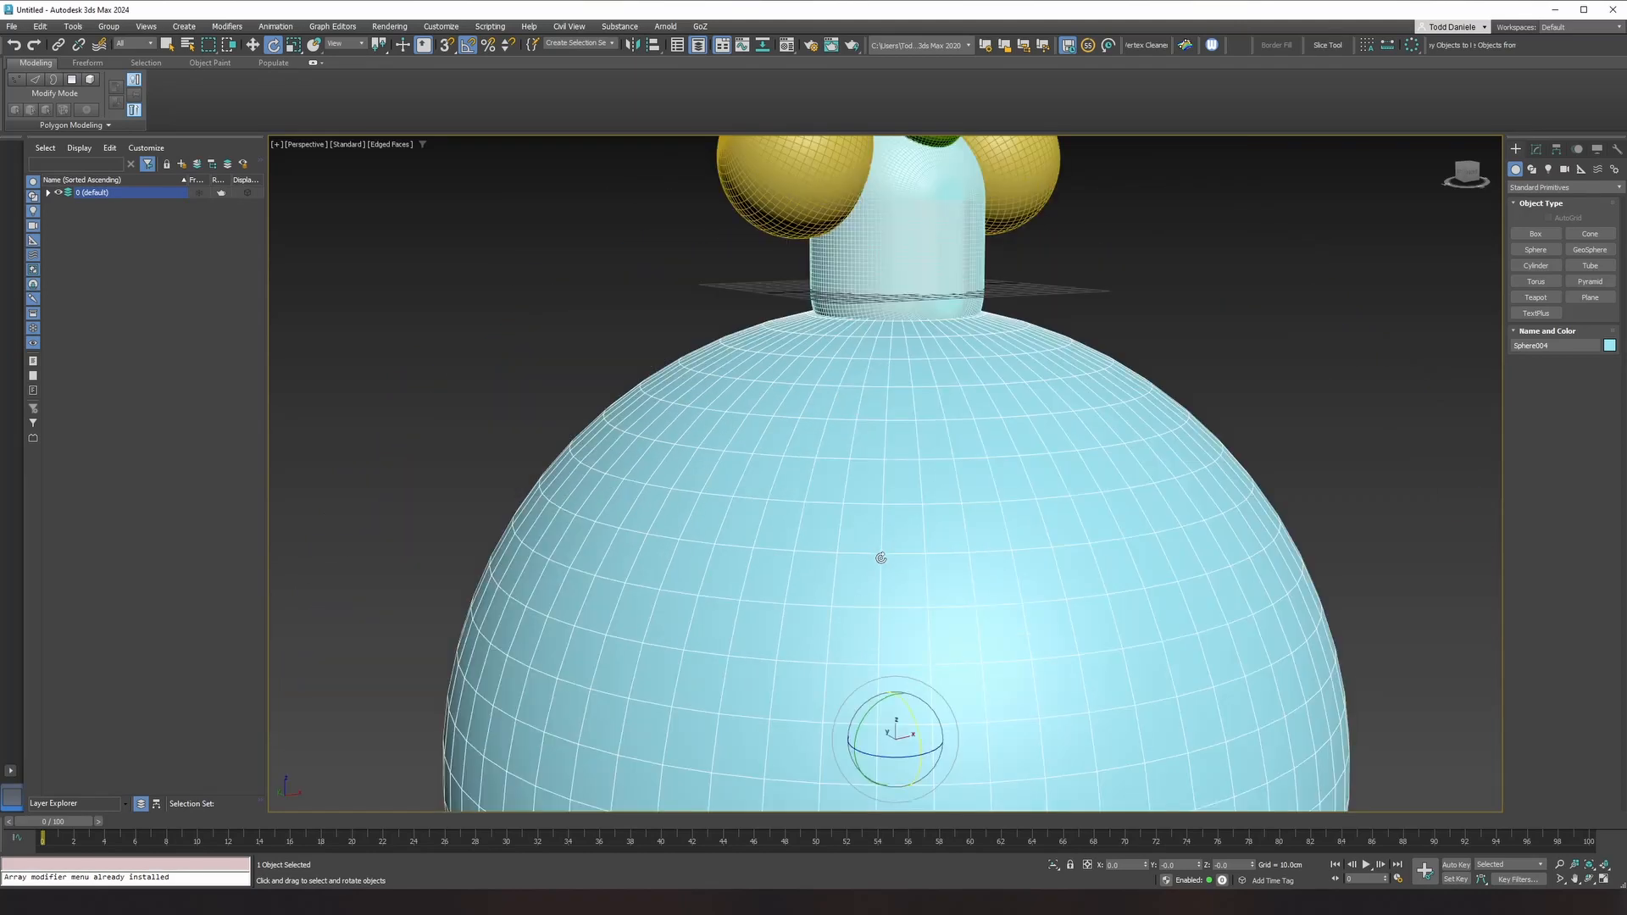
Step: Try tilting the large sphere 10° about its X axis
{"action": "scroll", "coordinate": [882, 557], "scroll_direction": "down", "scroll_amount": 3}
{"action": "key", "text": "w"}
{"action": "mouse_move", "coordinate": [895, 651]}
{"action": "left_mouse_down"}
{"action": "mouse_move", "coordinate": [890, 629]}
{"action": "mouse_move", "coordinate": [911, 653]}
{"action": "left_mouse_up"}
{"action": "key", "text": "e"}
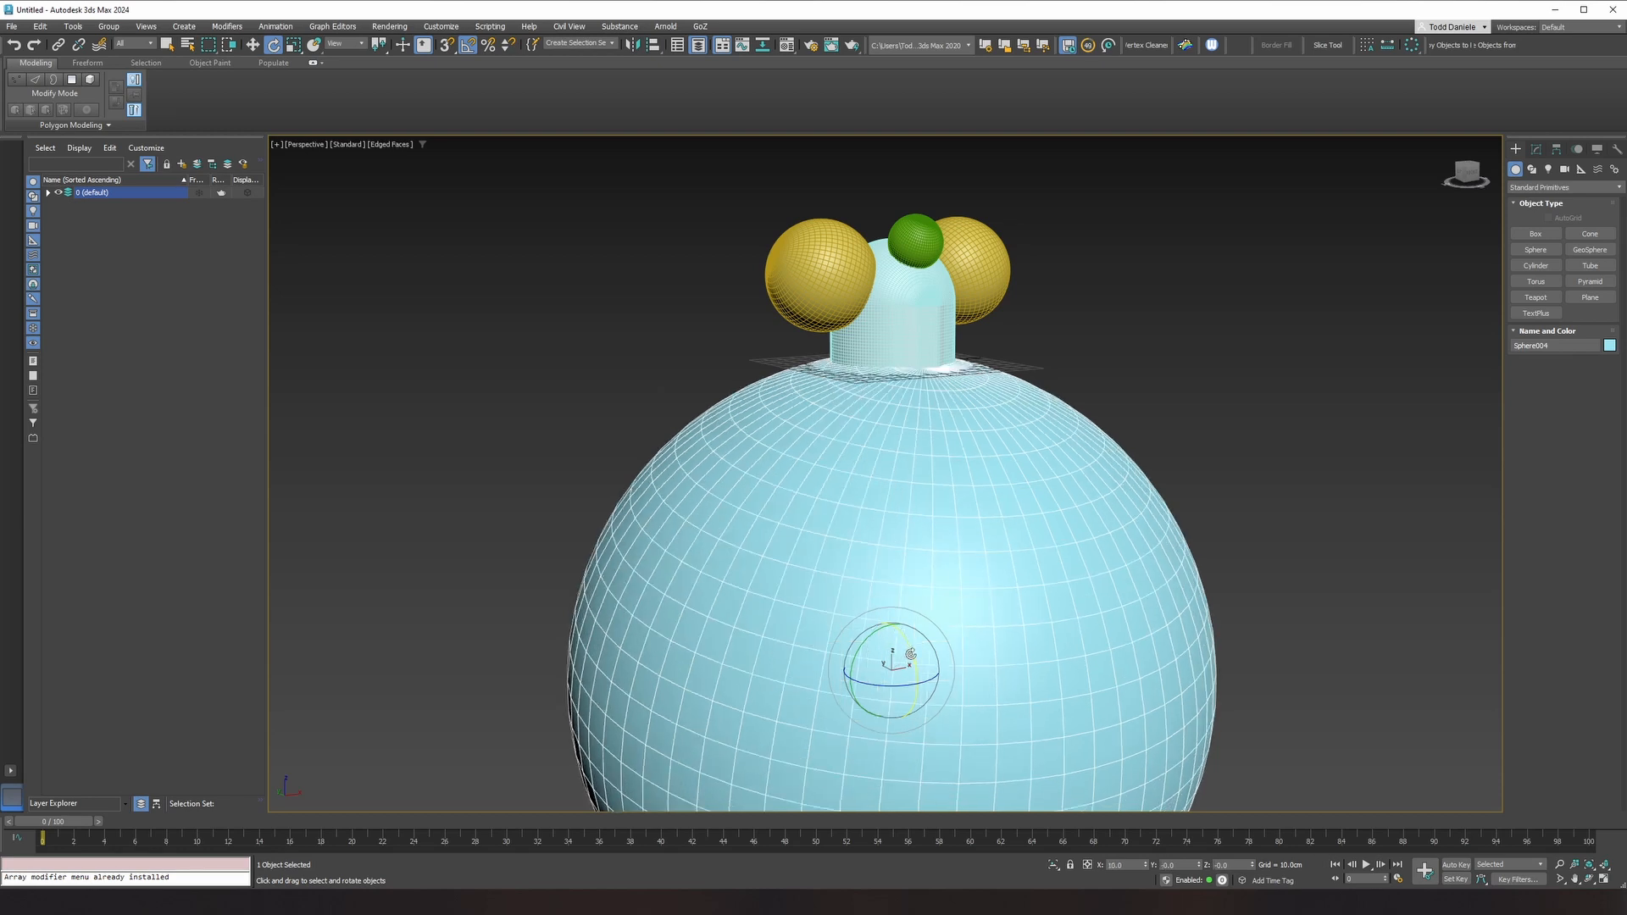
{"action": "key", "text": "w"}
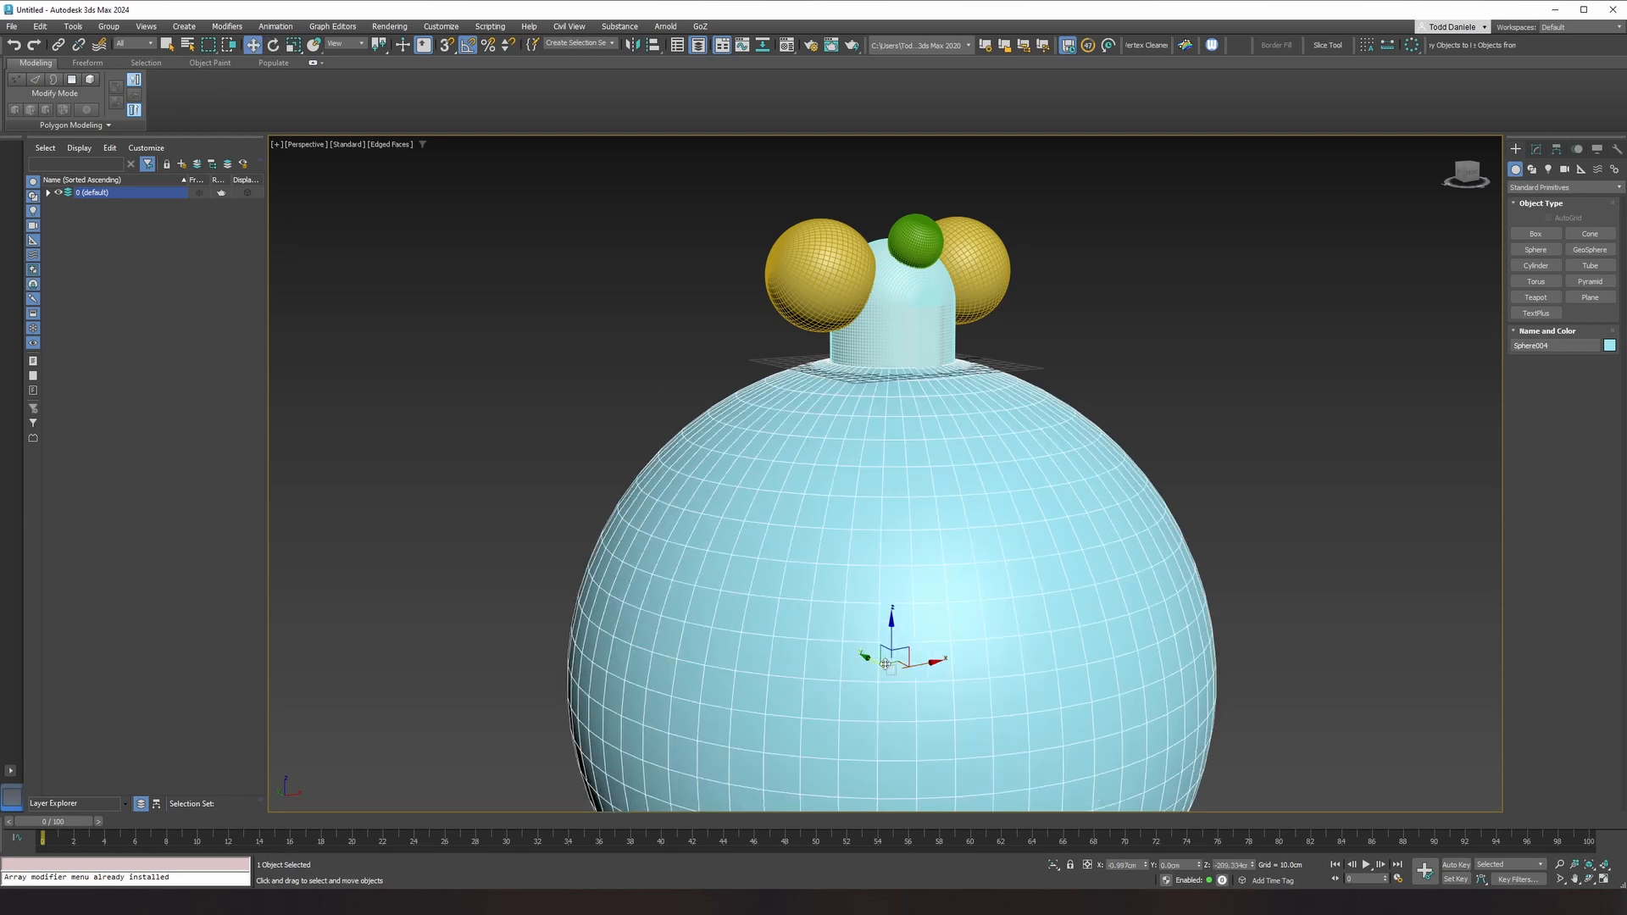
Step: Examine from several angles how the large sphere intersects the torso's lower end
{"action": "middle_click_drag", "start_coordinate": [885, 664], "coordinate": [909, 590], "text": "alt"}
{"action": "scroll", "coordinate": [925, 396], "scroll_direction": "up", "scroll_amount": 6}
{"action": "mouse_move", "coordinate": [925, 396]}
{"action": "middle_mouse_down", "text": "alt"}
{"action": "mouse_move", "coordinate": [970, 371]}
{"action": "mouse_move", "coordinate": [931, 390]}
{"action": "middle_mouse_up", "text": "alt"}
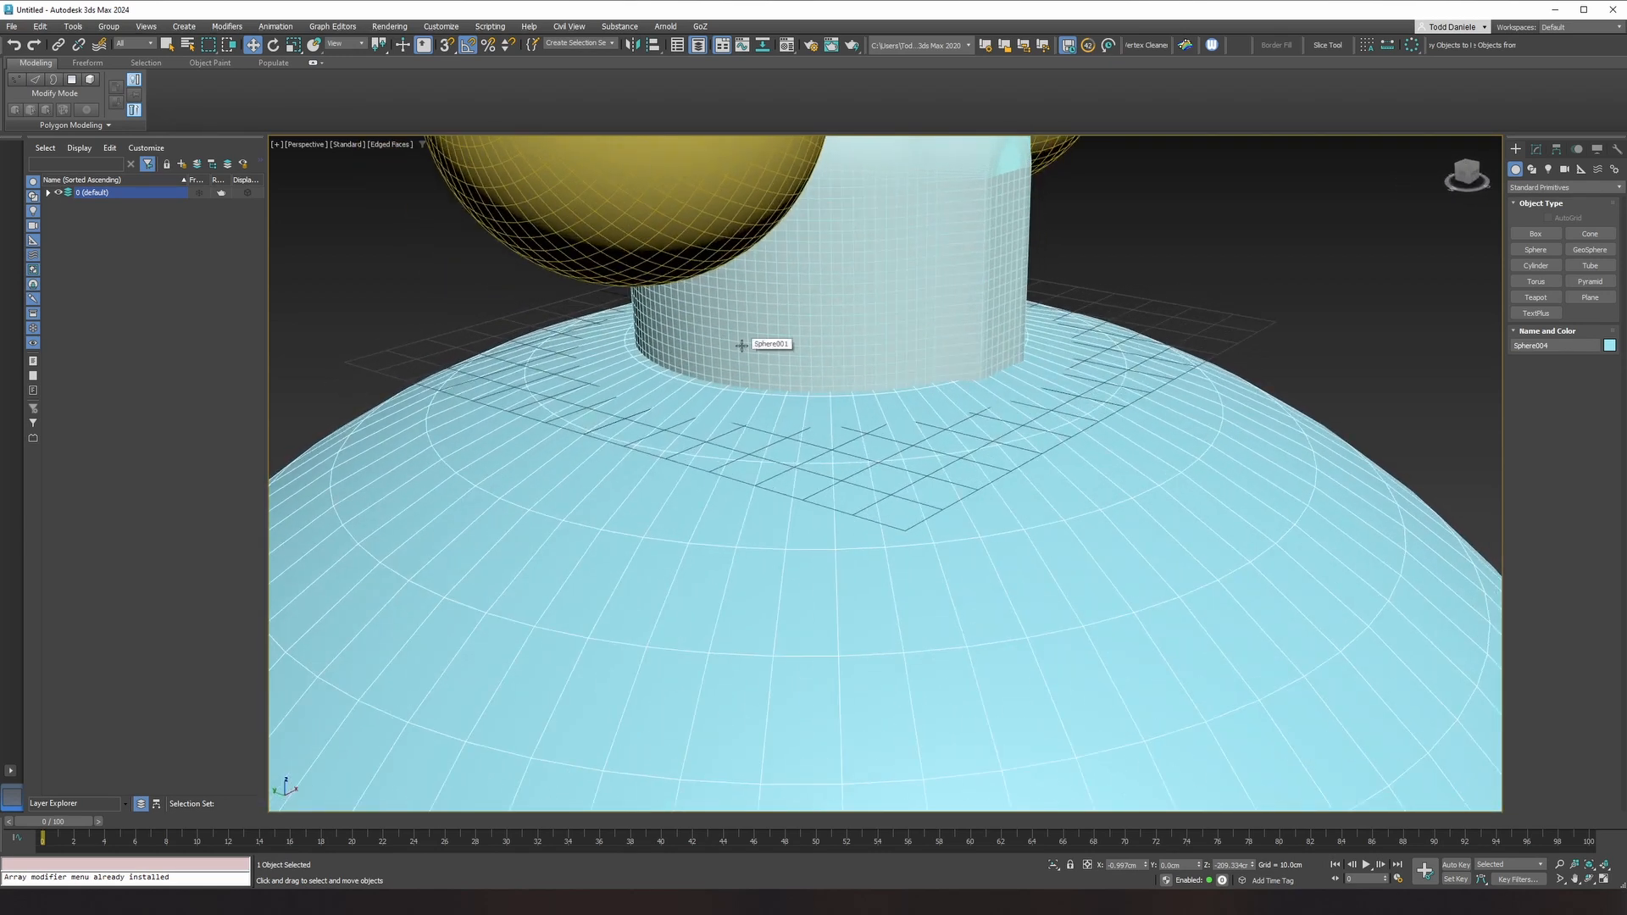
{"action": "scroll", "coordinate": [929, 341], "scroll_direction": "down", "scroll_amount": 5}
{"action": "middle_click_drag", "start_coordinate": [995, 373], "coordinate": [989, 470], "text": "alt"}
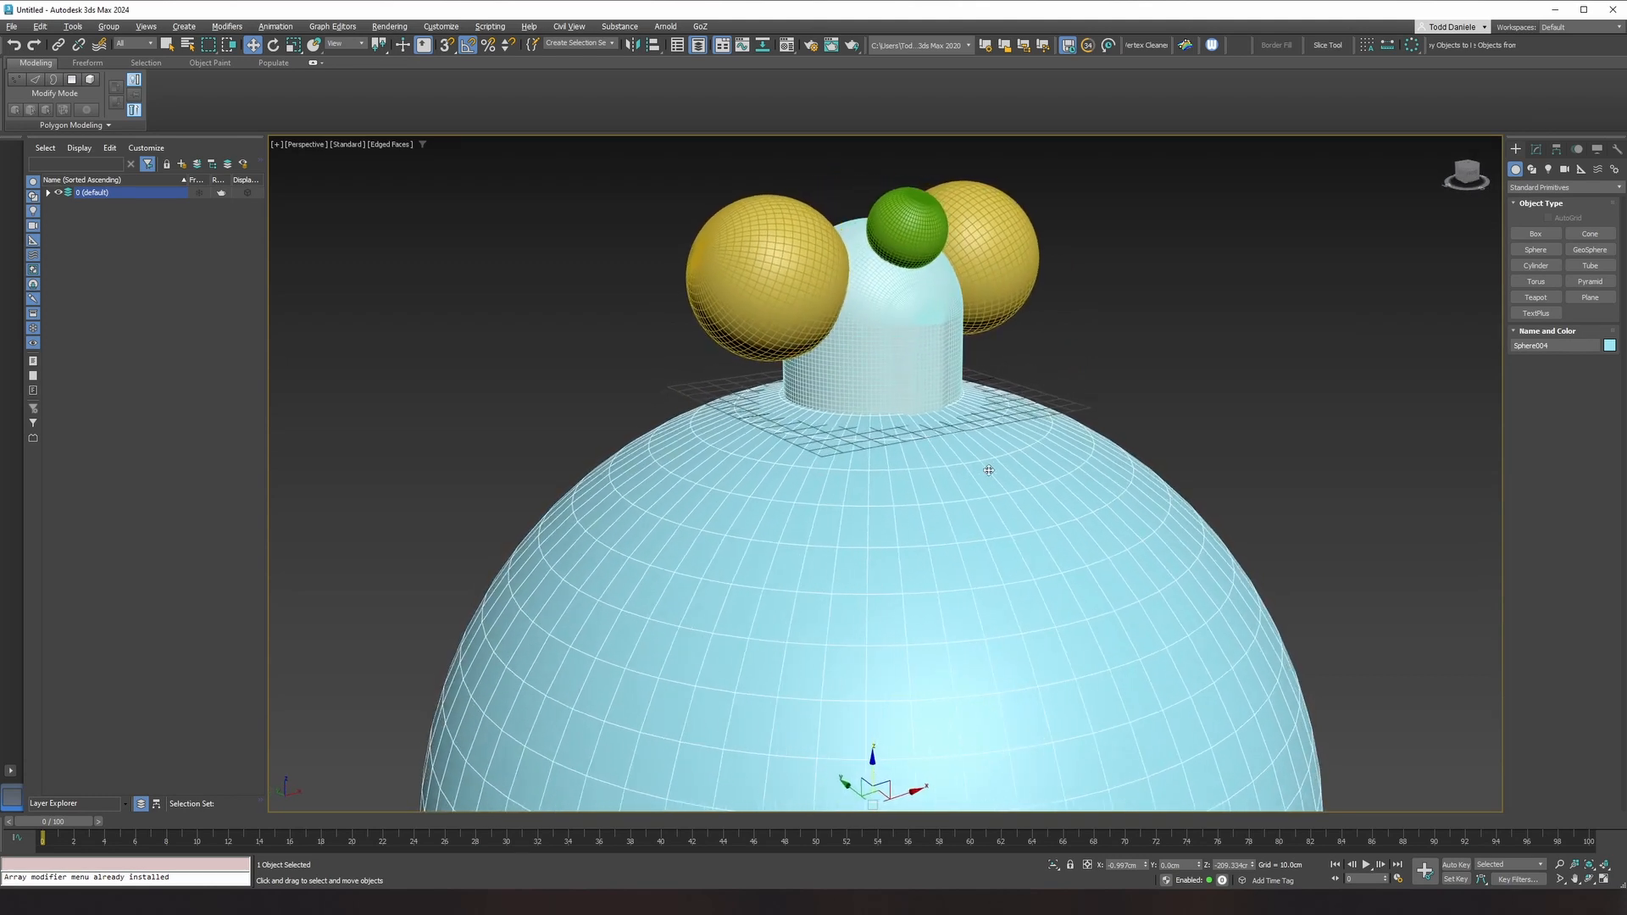
{"action": "scroll", "coordinate": [987, 449], "scroll_direction": "down", "scroll_amount": 3}
{"action": "scroll", "coordinate": [977, 337], "scroll_direction": "up", "scroll_amount": 2}
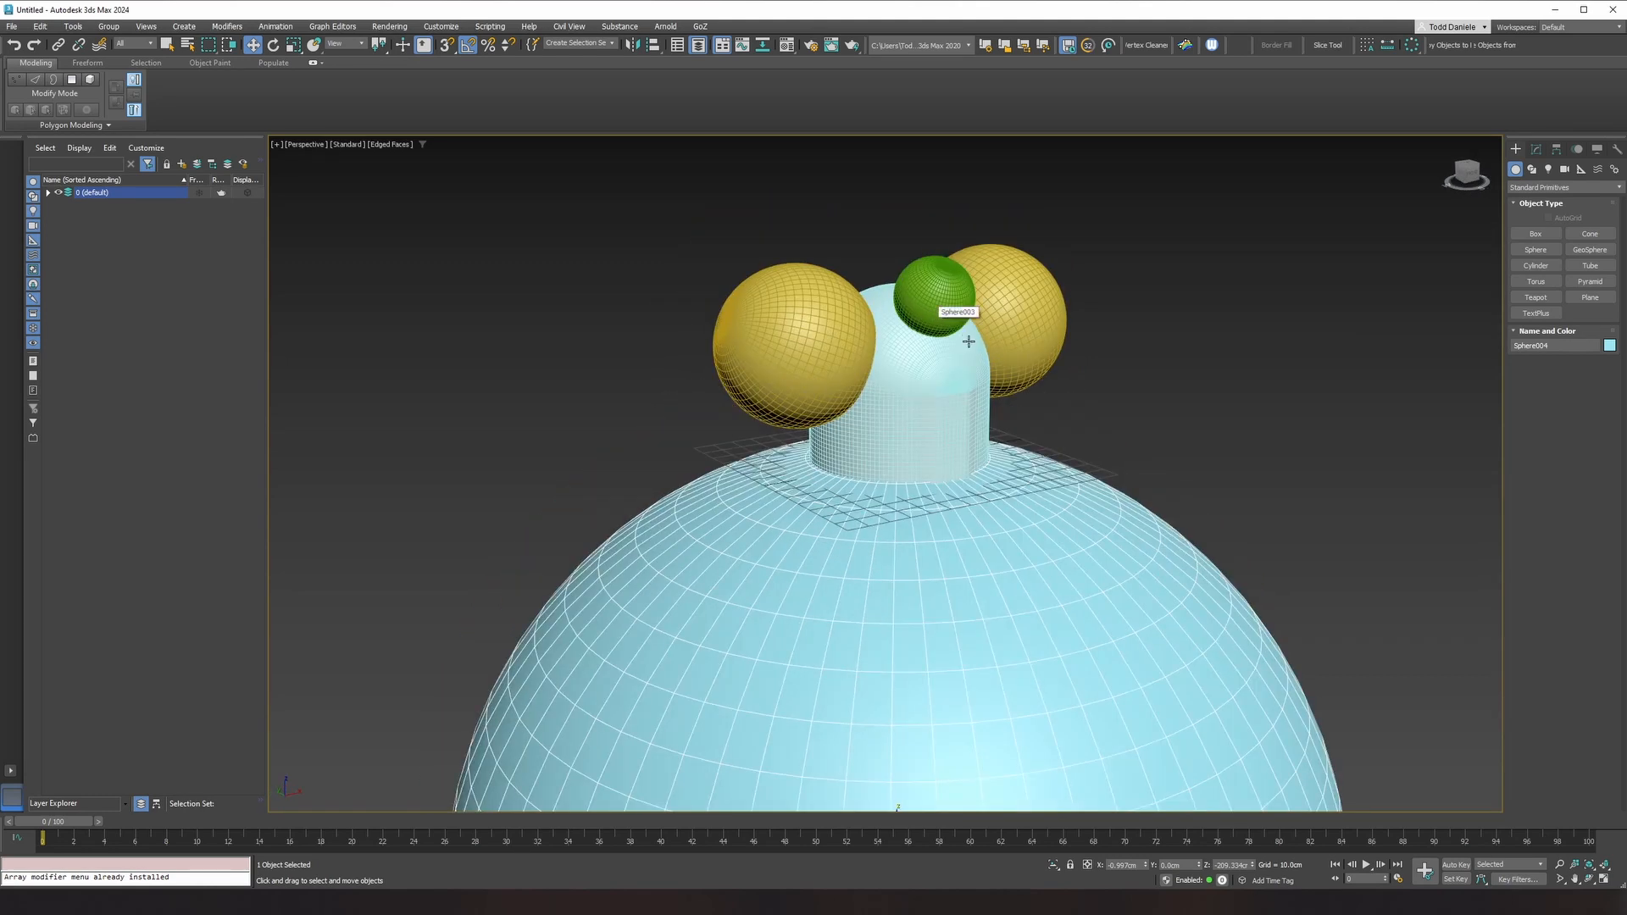
{"action": "scroll", "coordinate": [968, 340], "scroll_direction": "up", "scroll_amount": 2}
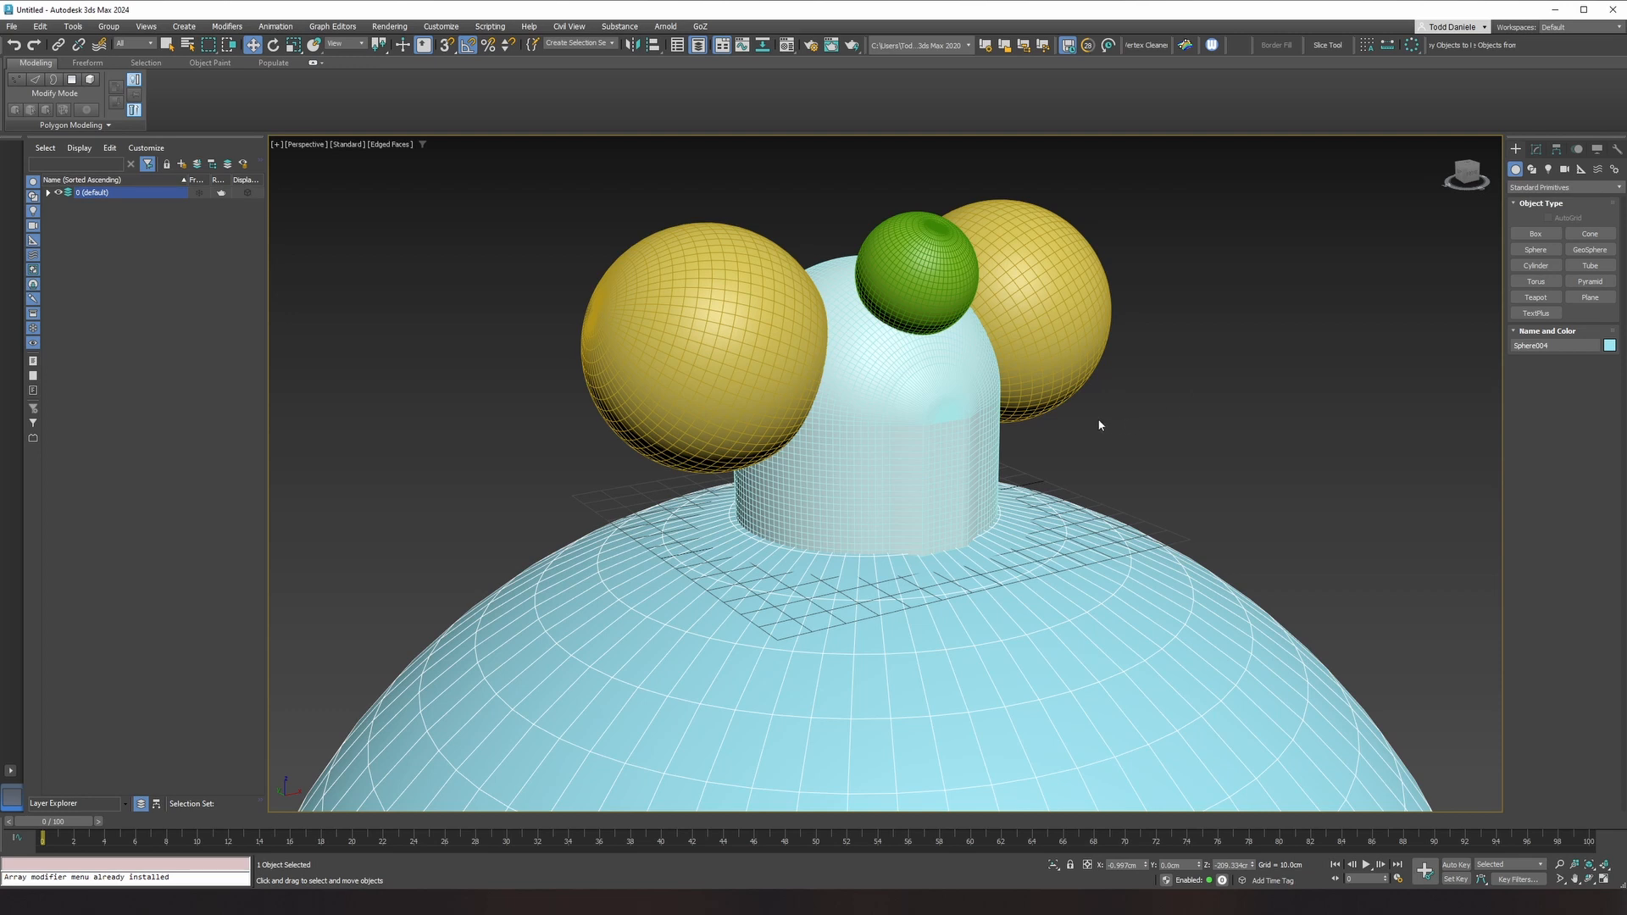
{"action": "middle_click_drag", "start_coordinate": [1099, 422], "coordinate": [1090, 418], "text": "alt"}
Step: Add a Boolean modifier to the torso
{"action": "left_click", "coordinate": [1148, 412]}
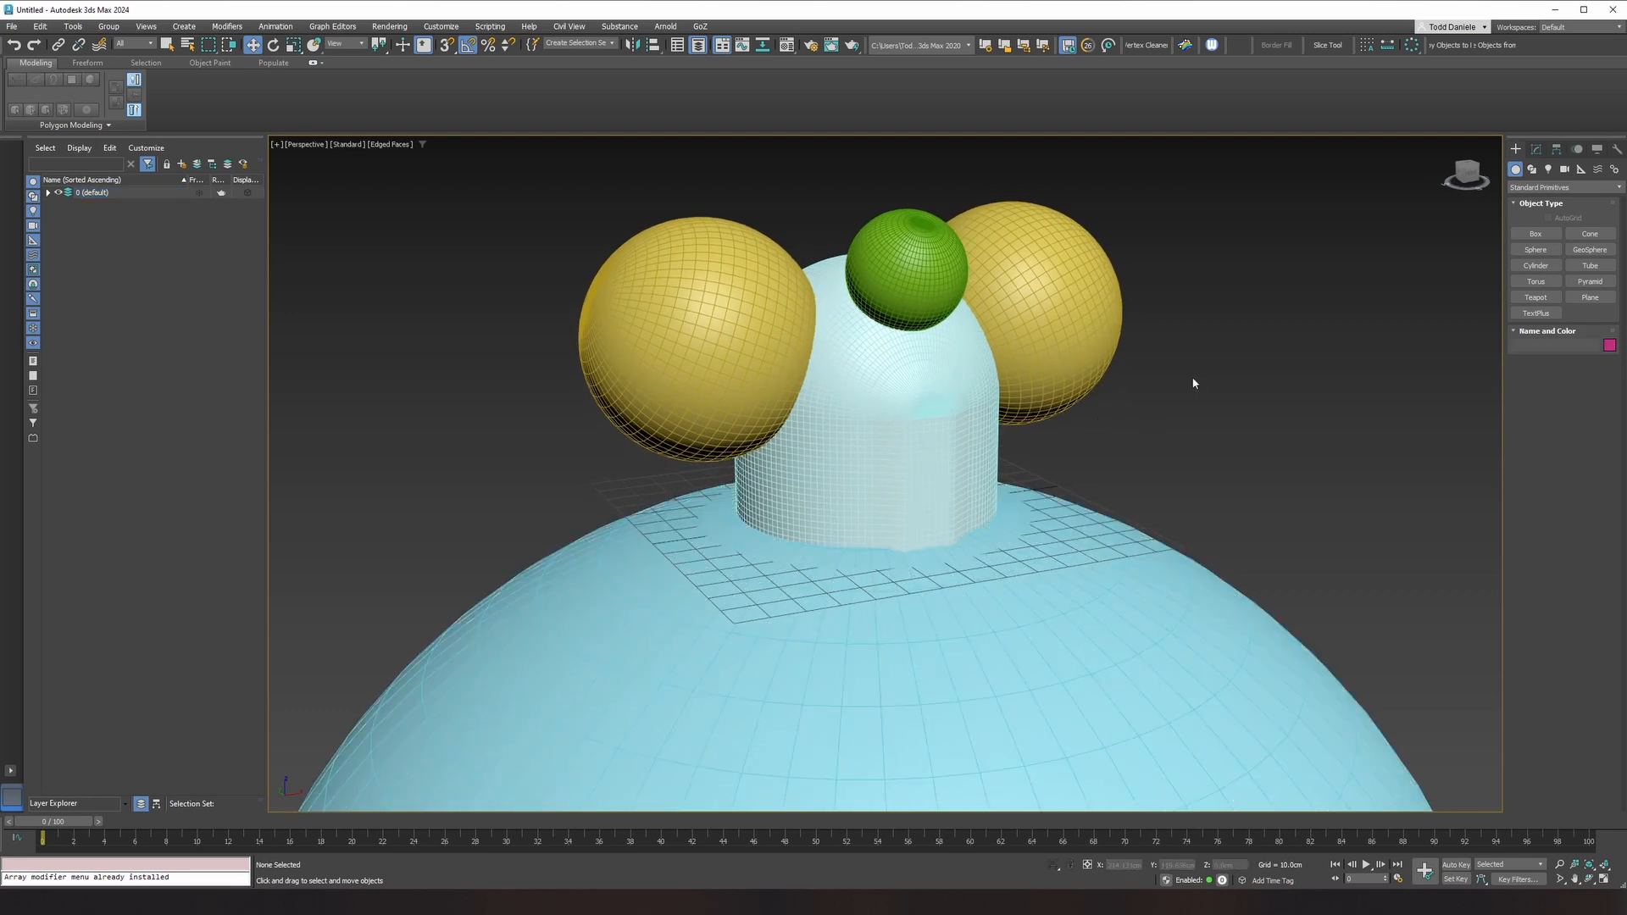
{"action": "left_click", "coordinate": [969, 417]}
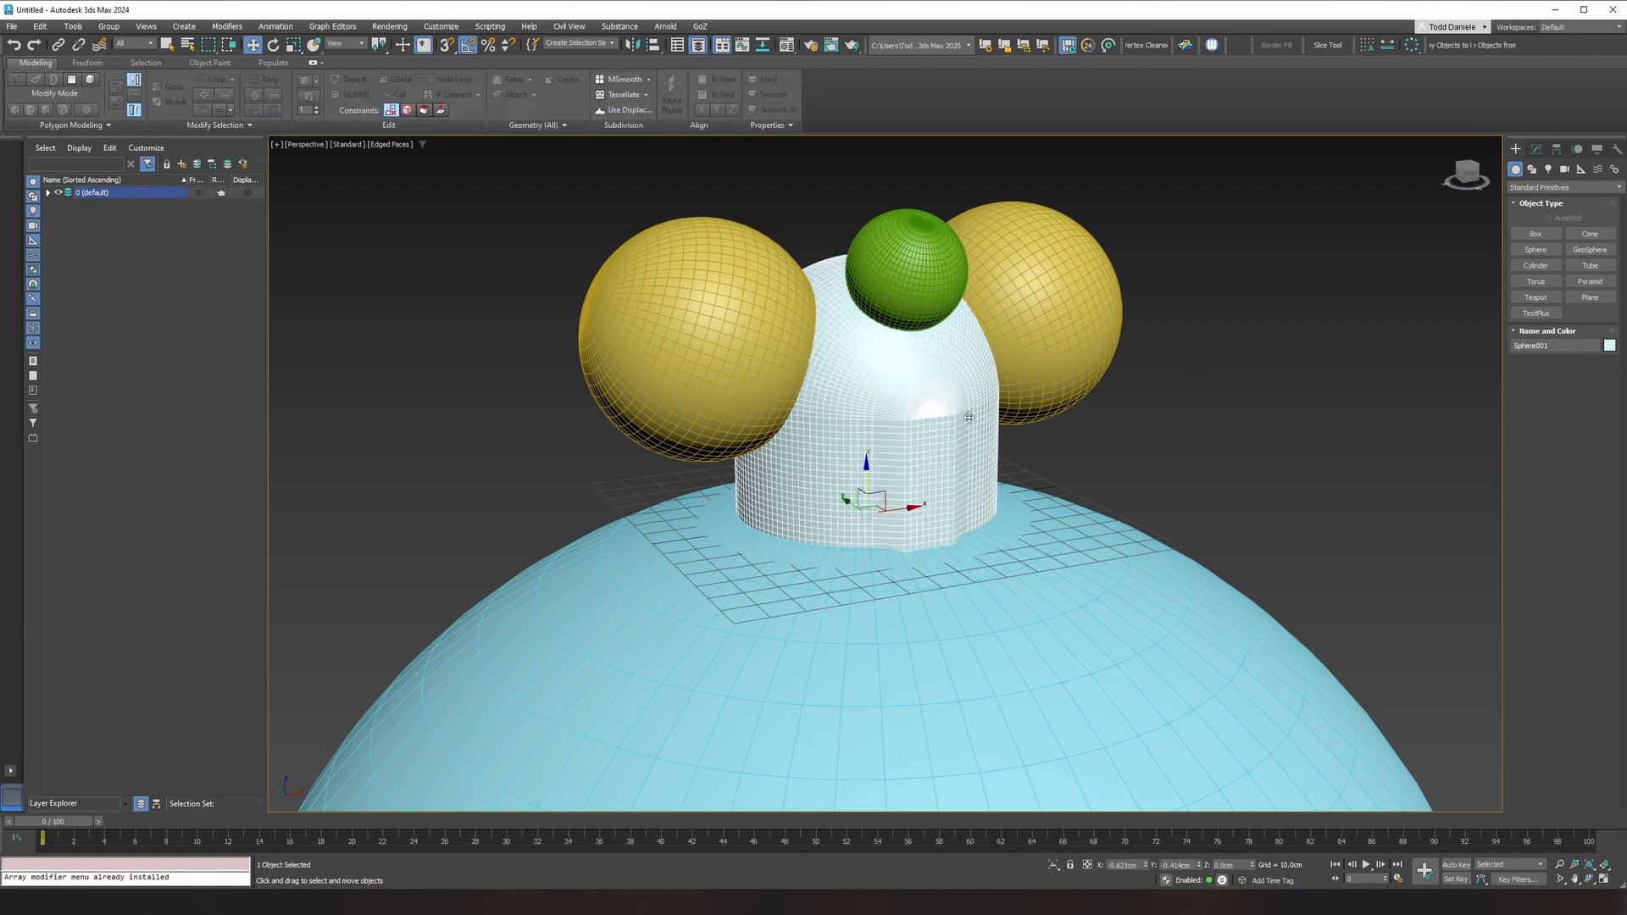
{"action": "left_click", "coordinate": [1537, 150]}
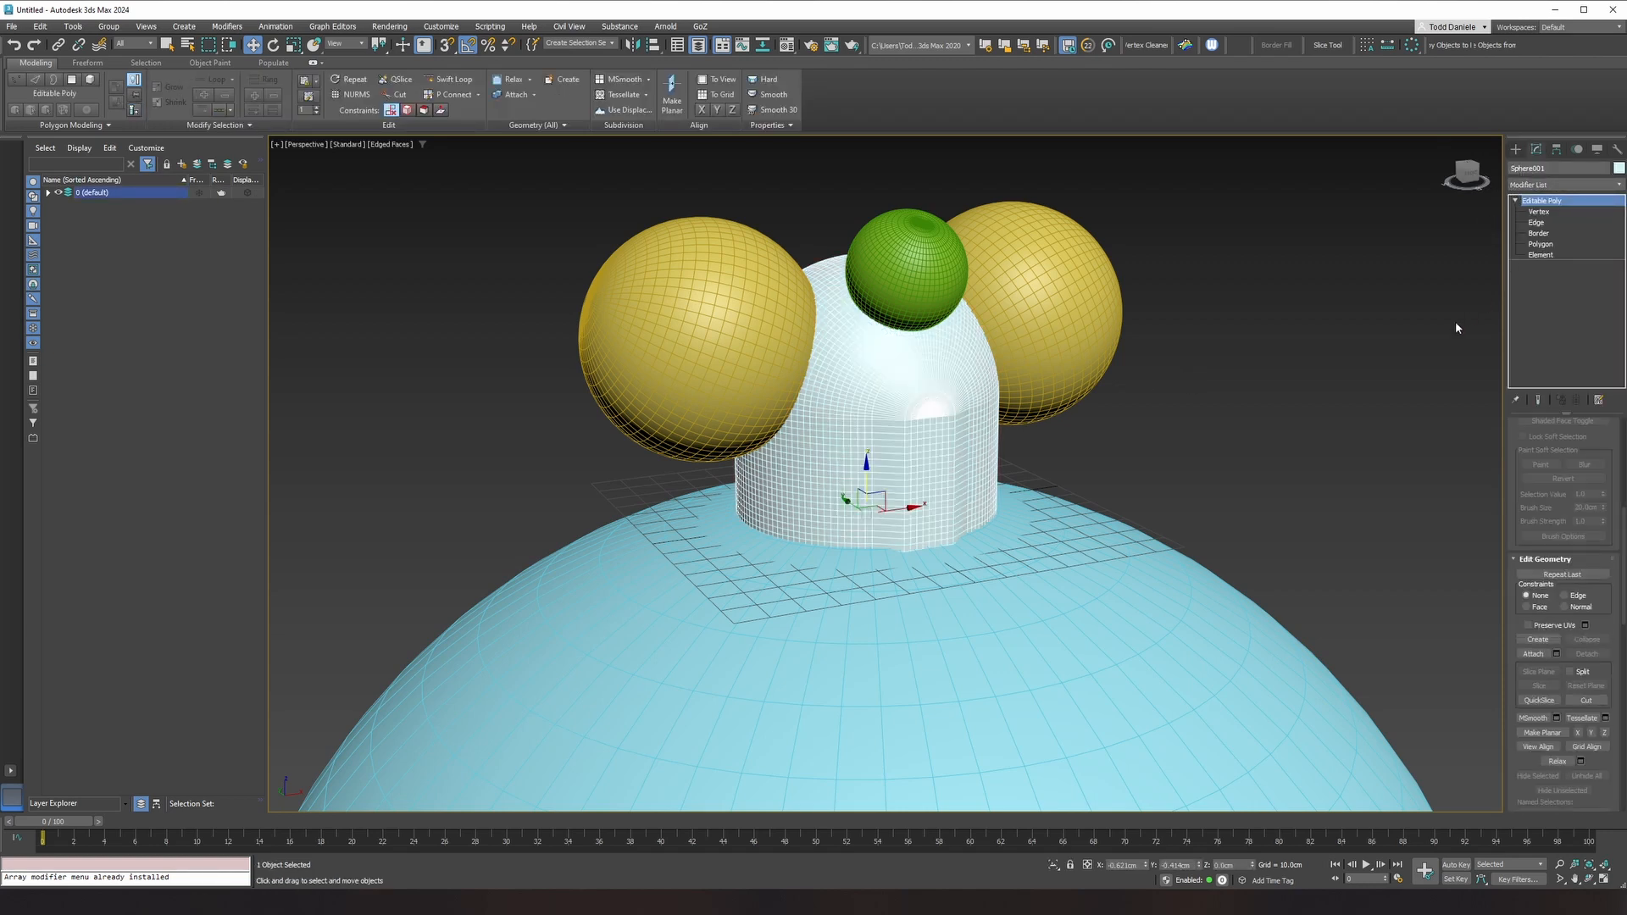
{"action": "left_click", "coordinate": [1550, 185]}
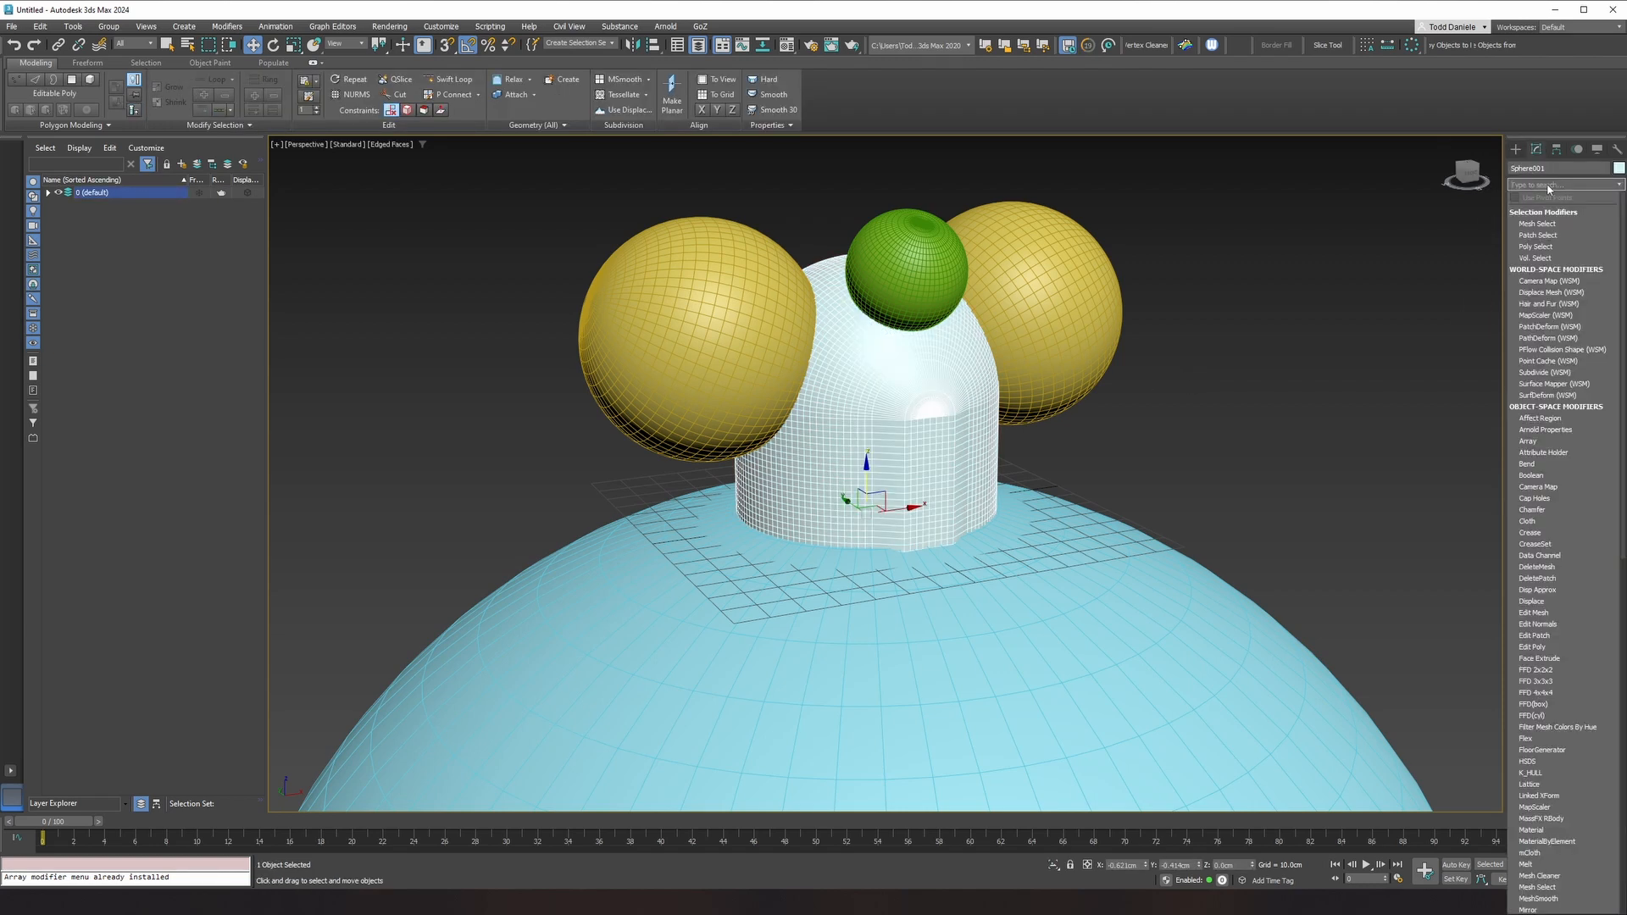
{"action": "type", "text": "b"}
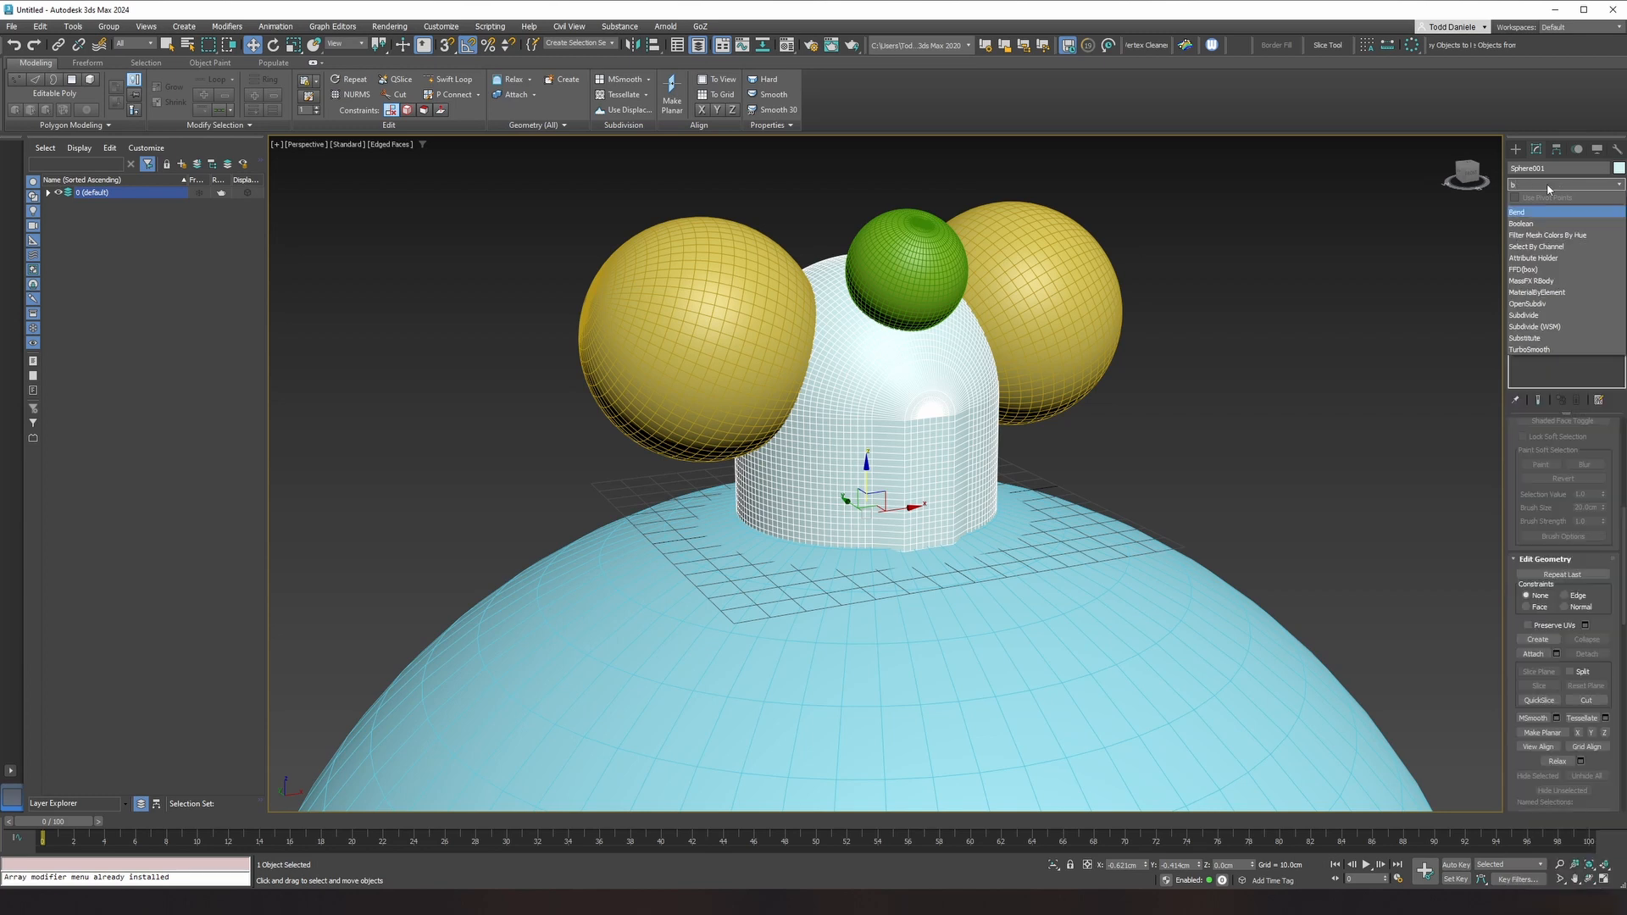
{"action": "left_click", "coordinate": [1522, 224]}
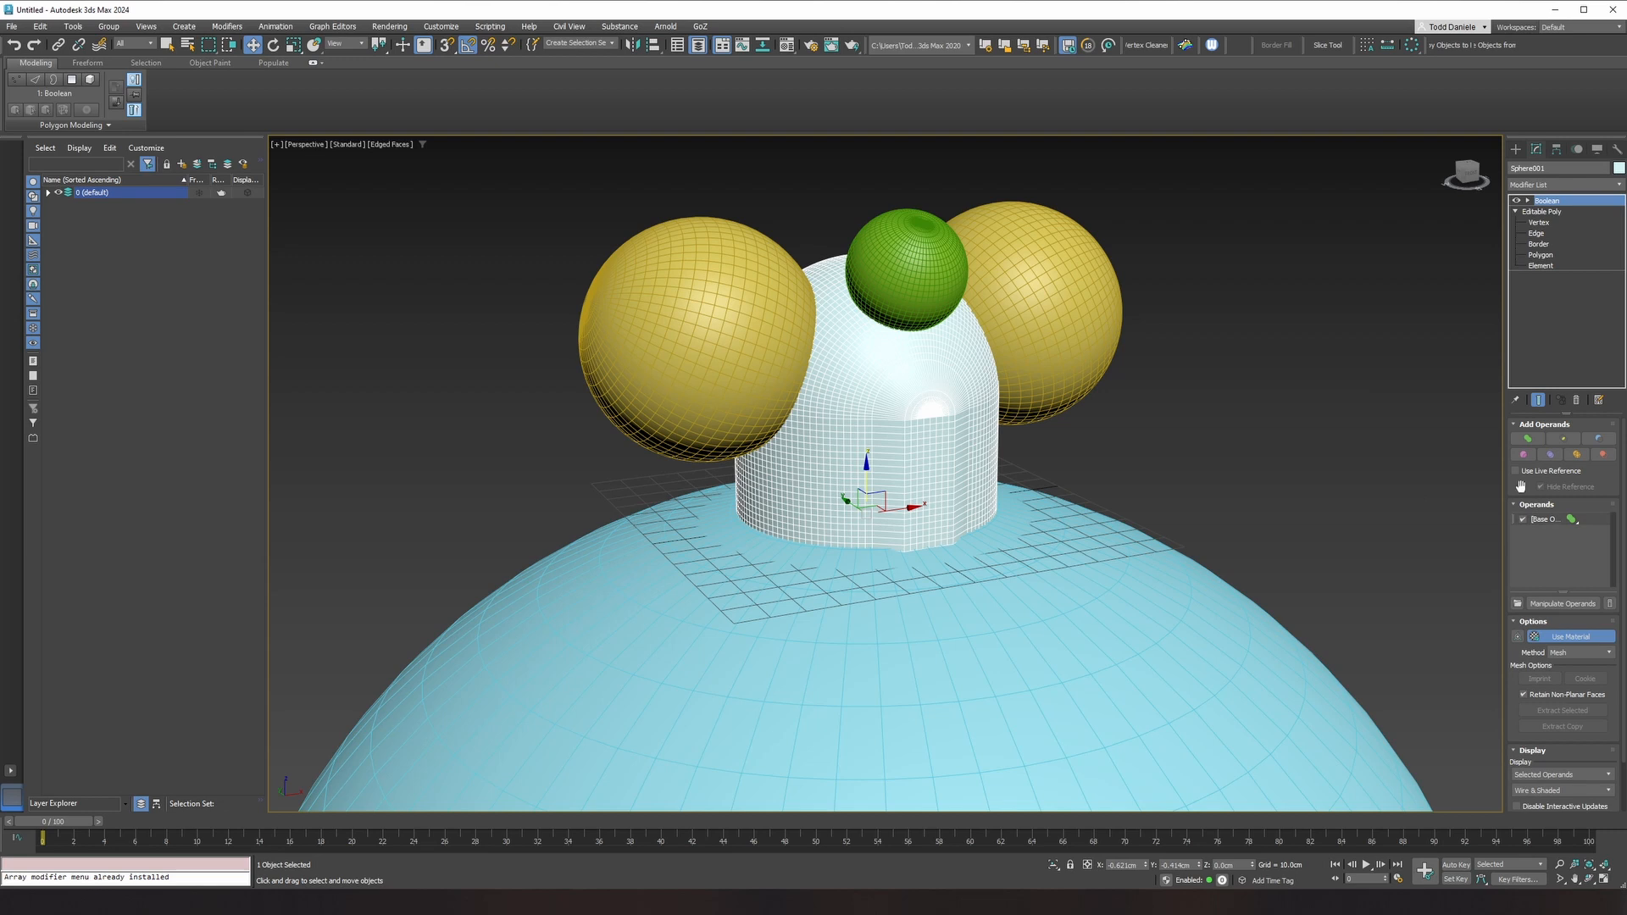
Step: Subtract the mirrored yellow side spheres and the small green sphere from the torso
{"action": "left_click", "coordinate": [1597, 439]}
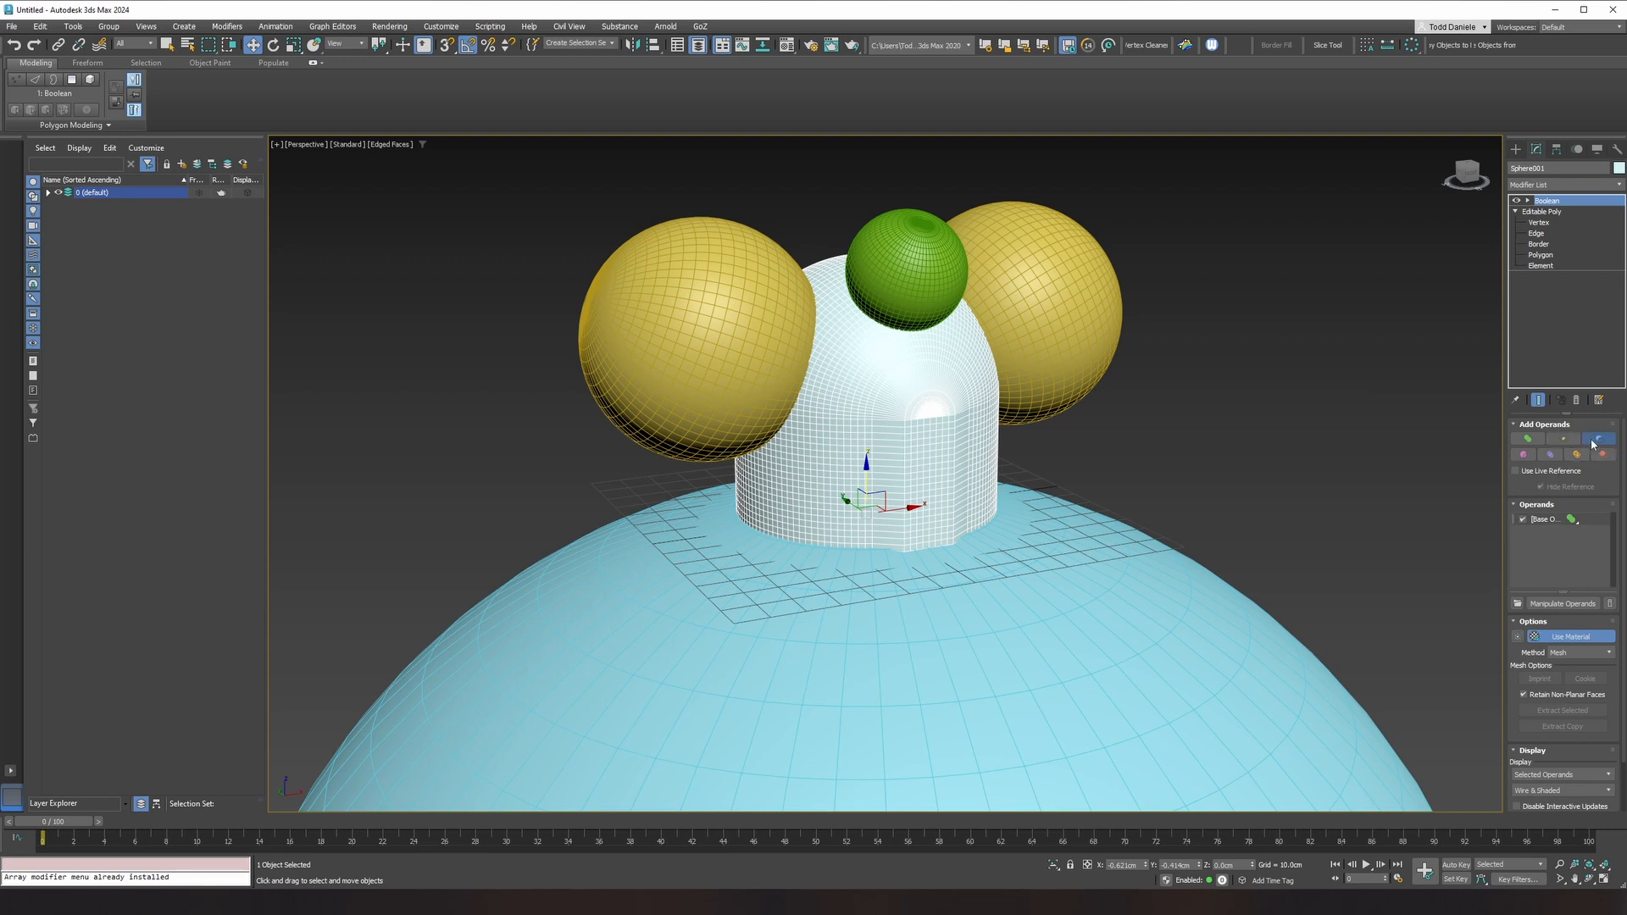
{"action": "left_click", "coordinate": [1026, 320]}
{"action": "left_click", "coordinate": [928, 296]}
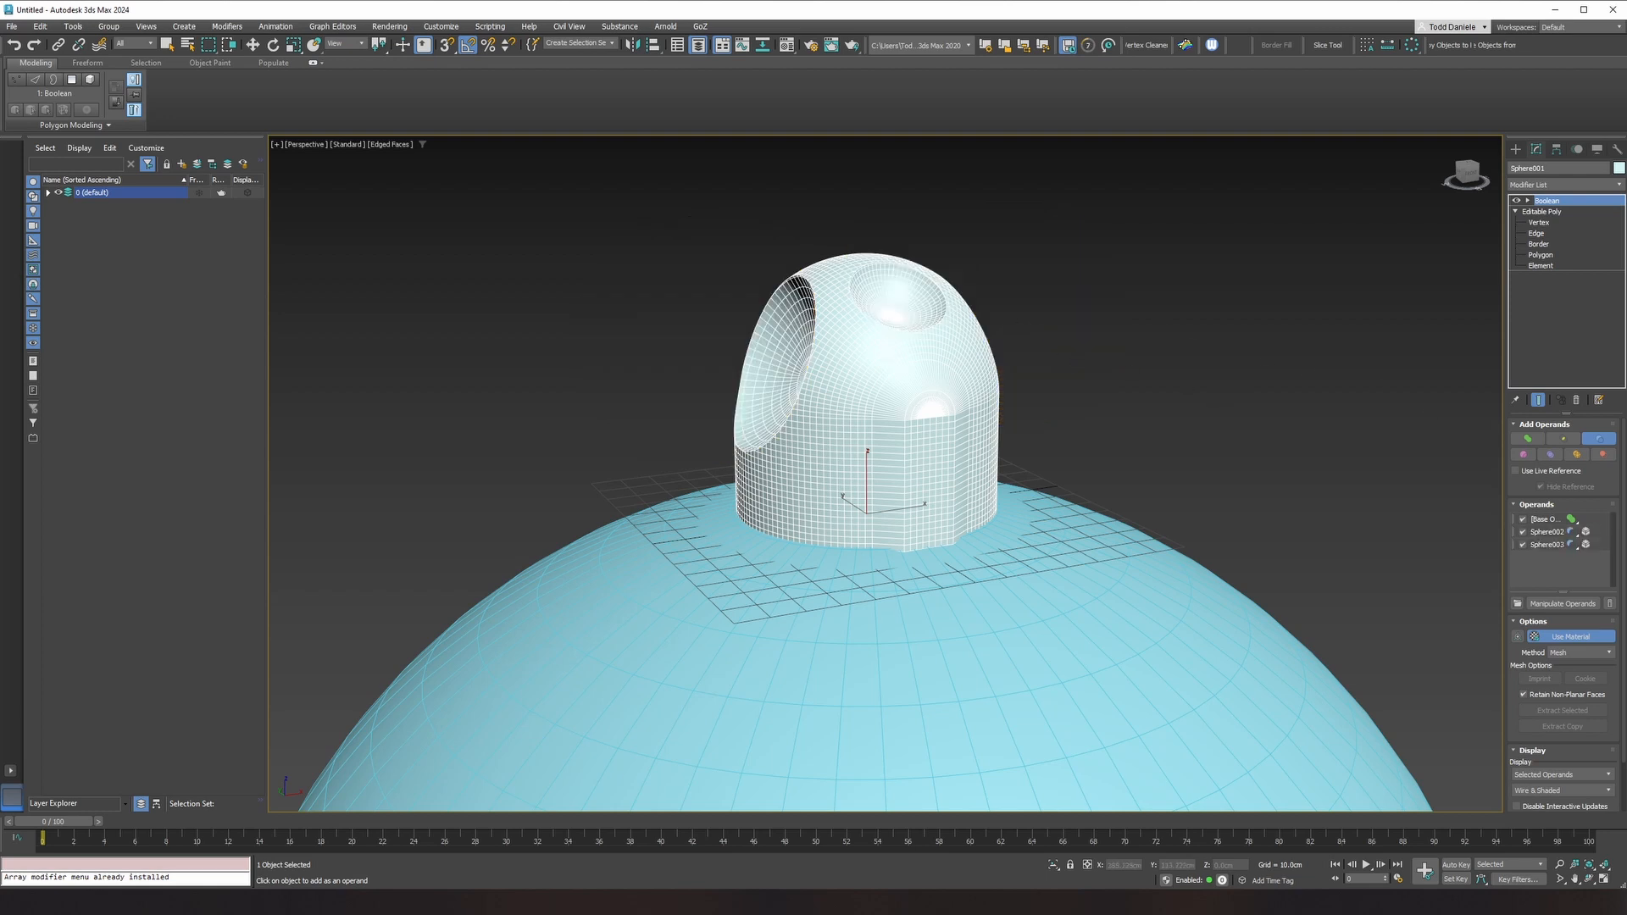
Step: Check the torso shape against the K-2SO reference image in the Chrome window and put the window away
{"action": "left_click_drag", "start_coordinate": [1626, 82], "coordinate": [1626, 256]}
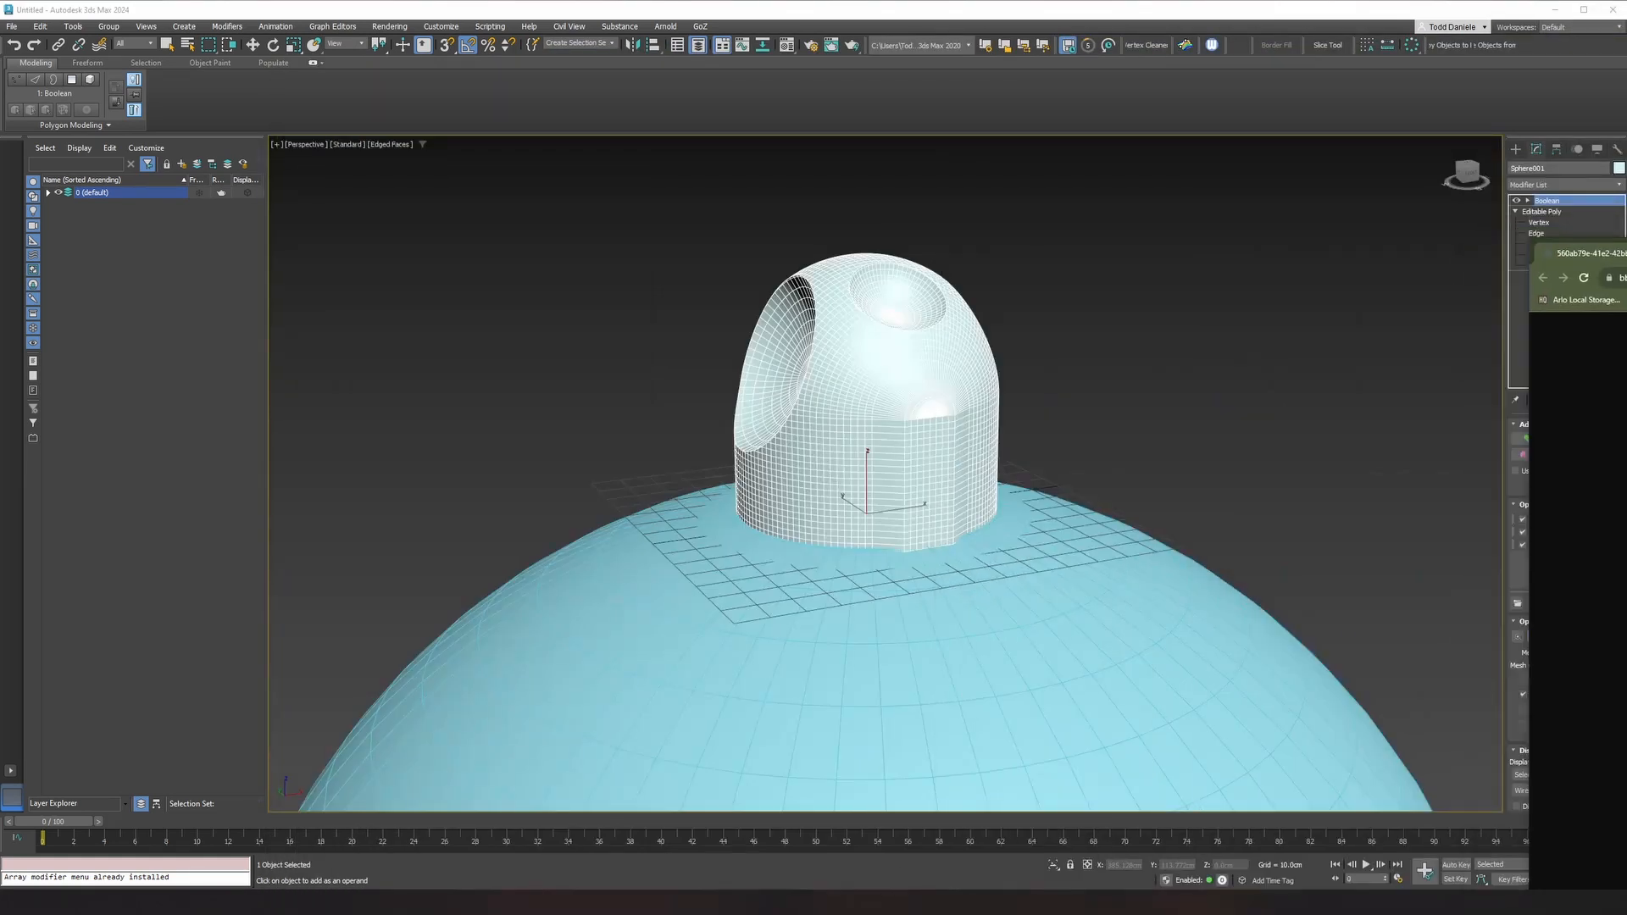
{"action": "left_click_drag", "start_coordinate": [1626, 110], "coordinate": [714, 114]}
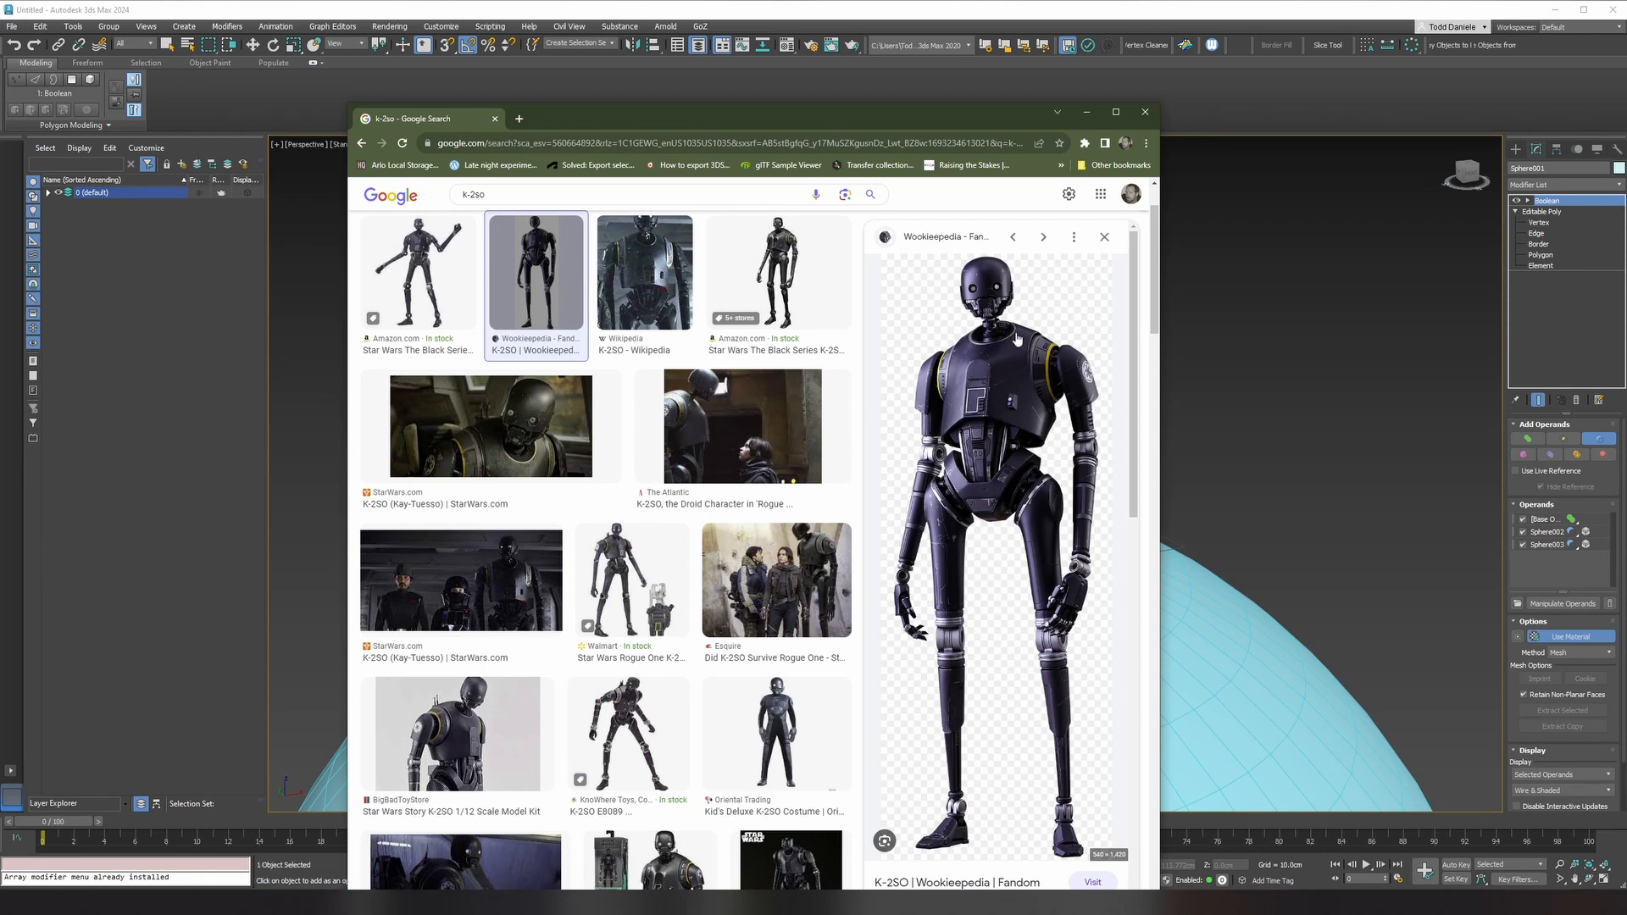
{"action": "left_click_drag", "start_coordinate": [926, 119], "coordinate": [1626, 59]}
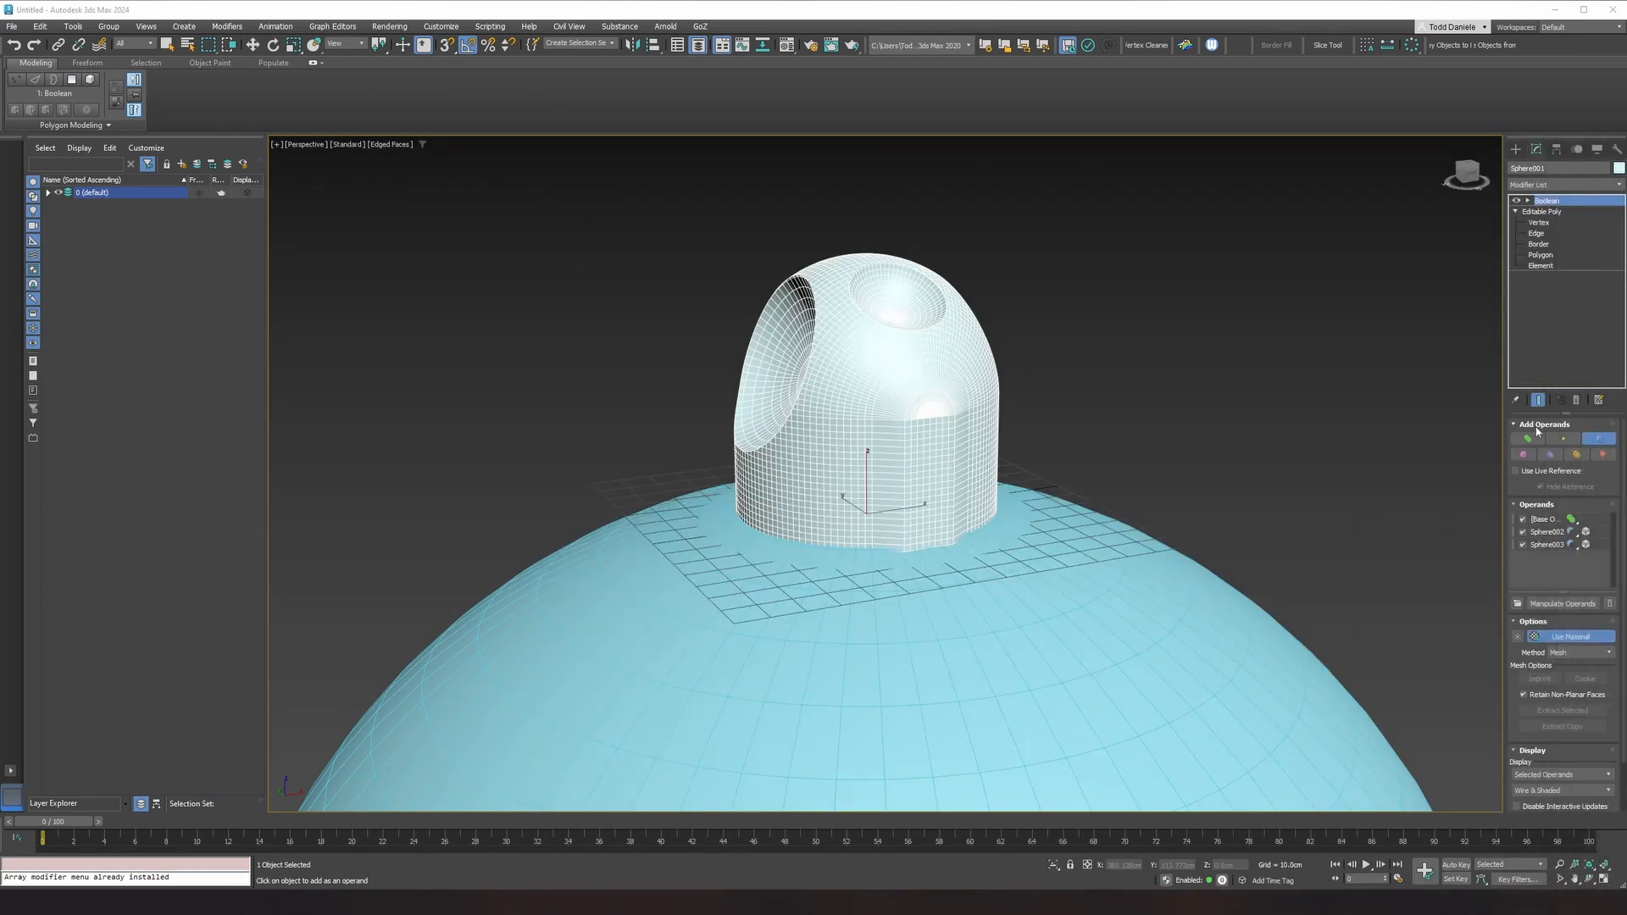
Step: Subtract the large lower sphere from the torso in the same Boolean
{"action": "middle_click_drag", "start_coordinate": [1050, 632], "coordinate": [1046, 455]}
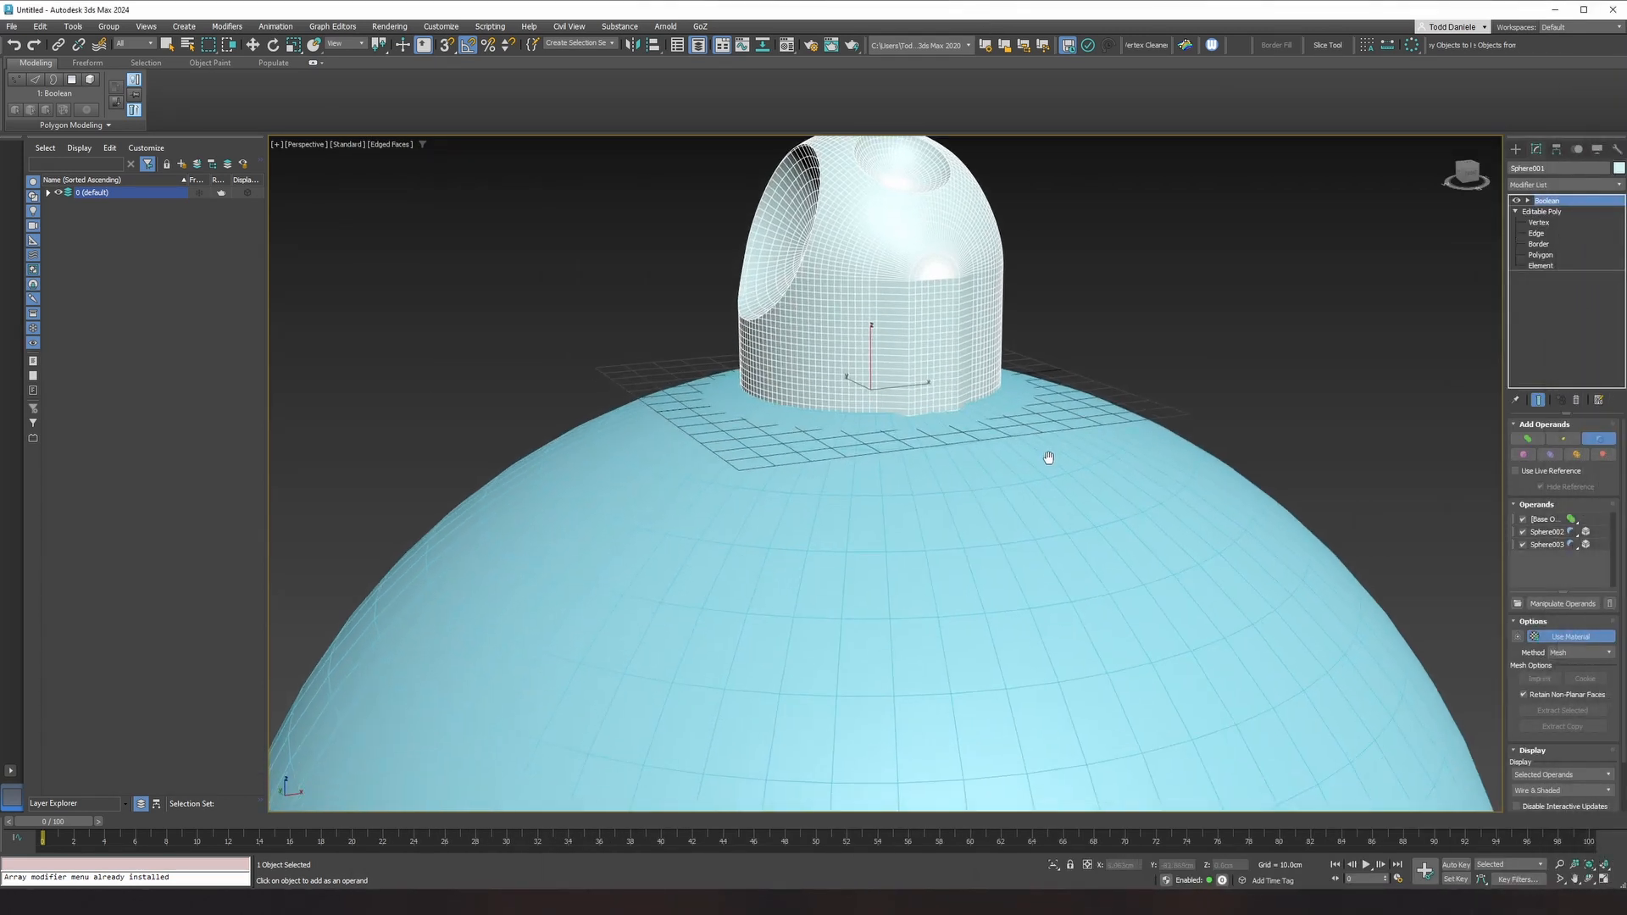
{"action": "left_click", "coordinate": [1020, 506]}
{"action": "mouse_move", "coordinate": [957, 526]}
{"action": "middle_mouse_down", "text": "alt"}
{"action": "mouse_move", "coordinate": [883, 454]}
{"action": "mouse_move", "coordinate": [917, 441]}
{"action": "mouse_move", "coordinate": [999, 538]}
{"action": "mouse_move", "coordinate": [890, 537]}
{"action": "middle_mouse_up", "text": "alt"}
Step: Inspect the carved torso's surface and mesh from front and back, with and without edged faces
{"action": "key", "text": "F4"}
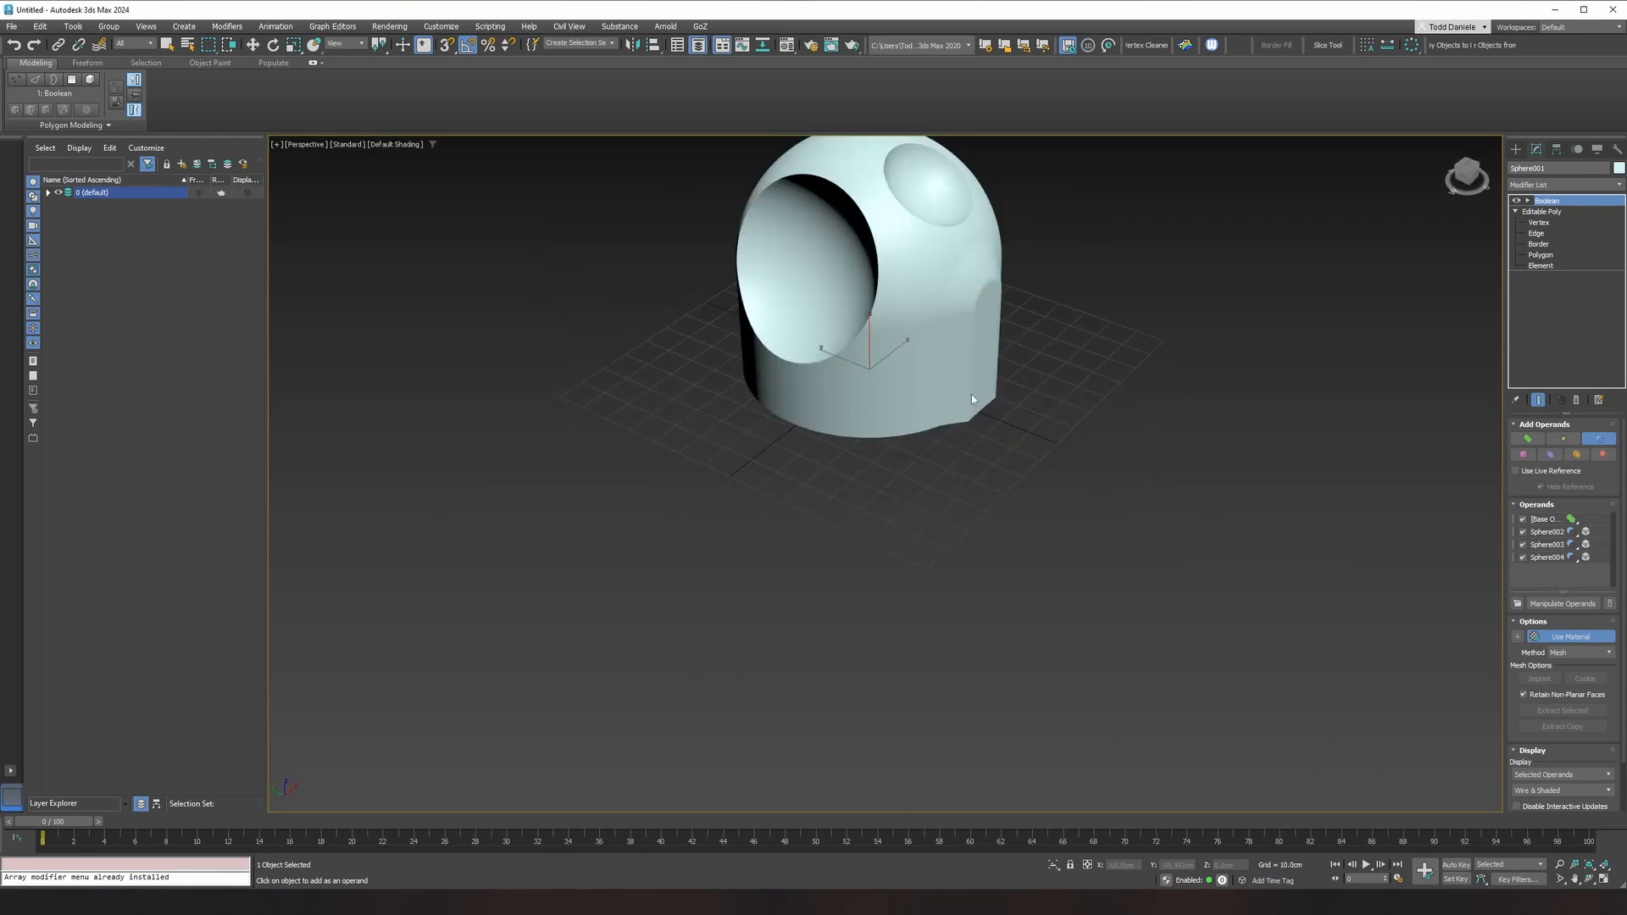
{"action": "scroll", "coordinate": [1009, 313], "scroll_direction": "up", "scroll_amount": 5}
{"action": "middle_click_drag", "start_coordinate": [1008, 313], "coordinate": [1095, 493]}
{"action": "scroll", "coordinate": [1096, 493], "scroll_direction": "down", "scroll_amount": 2}
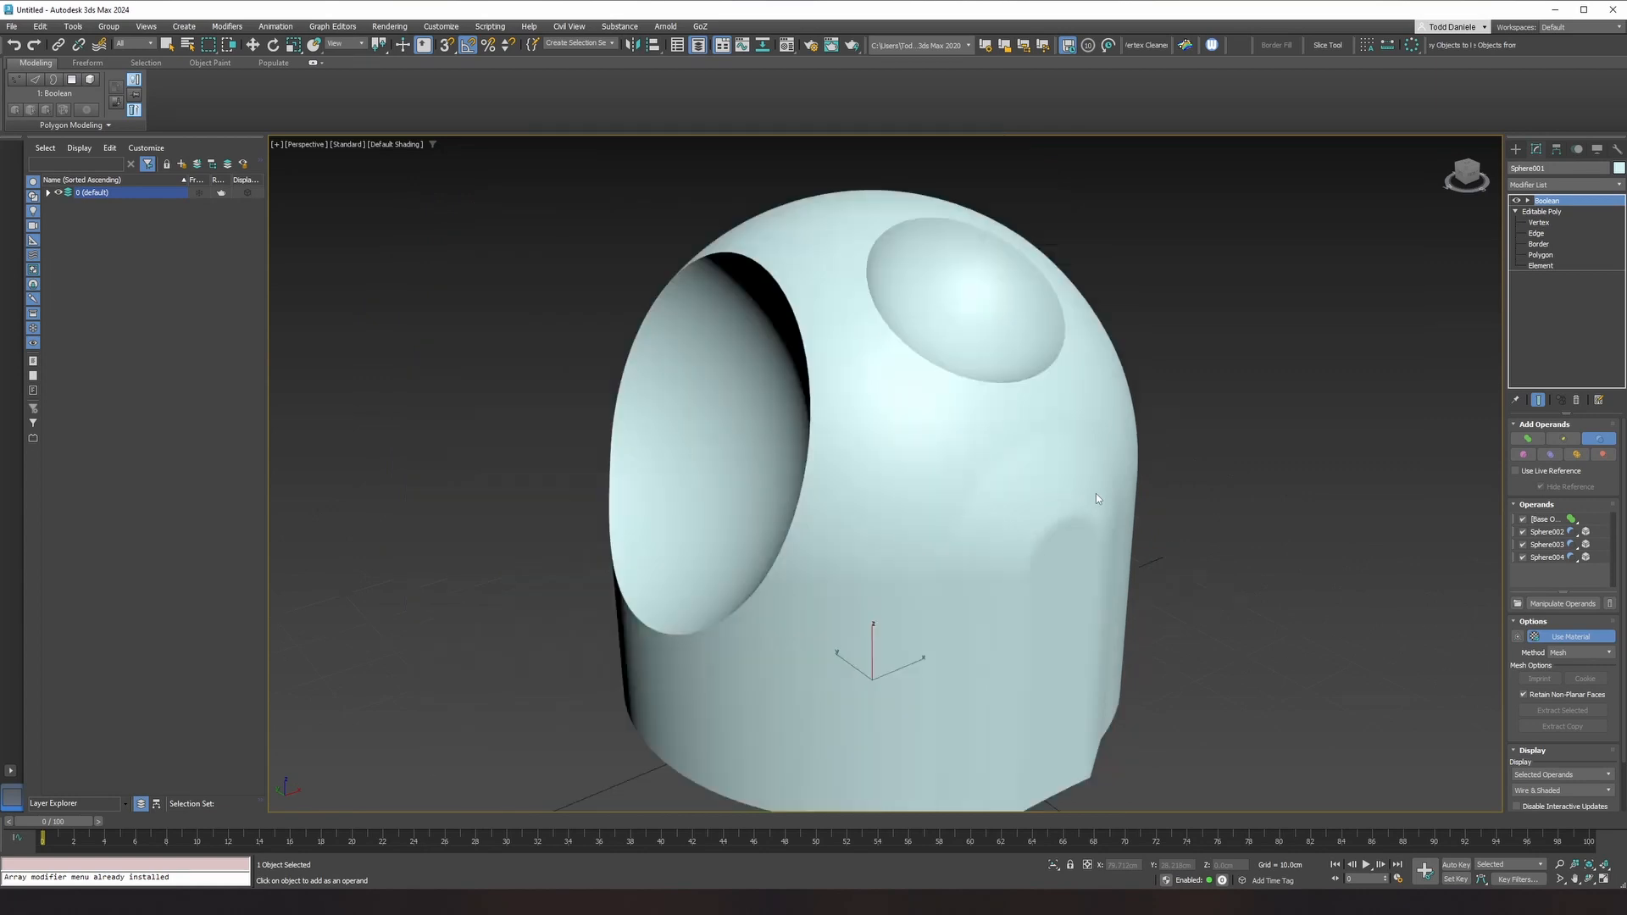
{"action": "key", "text": "F4"}
{"action": "key", "text": "F4"}
{"action": "key", "text": "F4"}
{"action": "middle_click_drag", "start_coordinate": [1096, 494], "coordinate": [1173, 420], "text": "alt"}
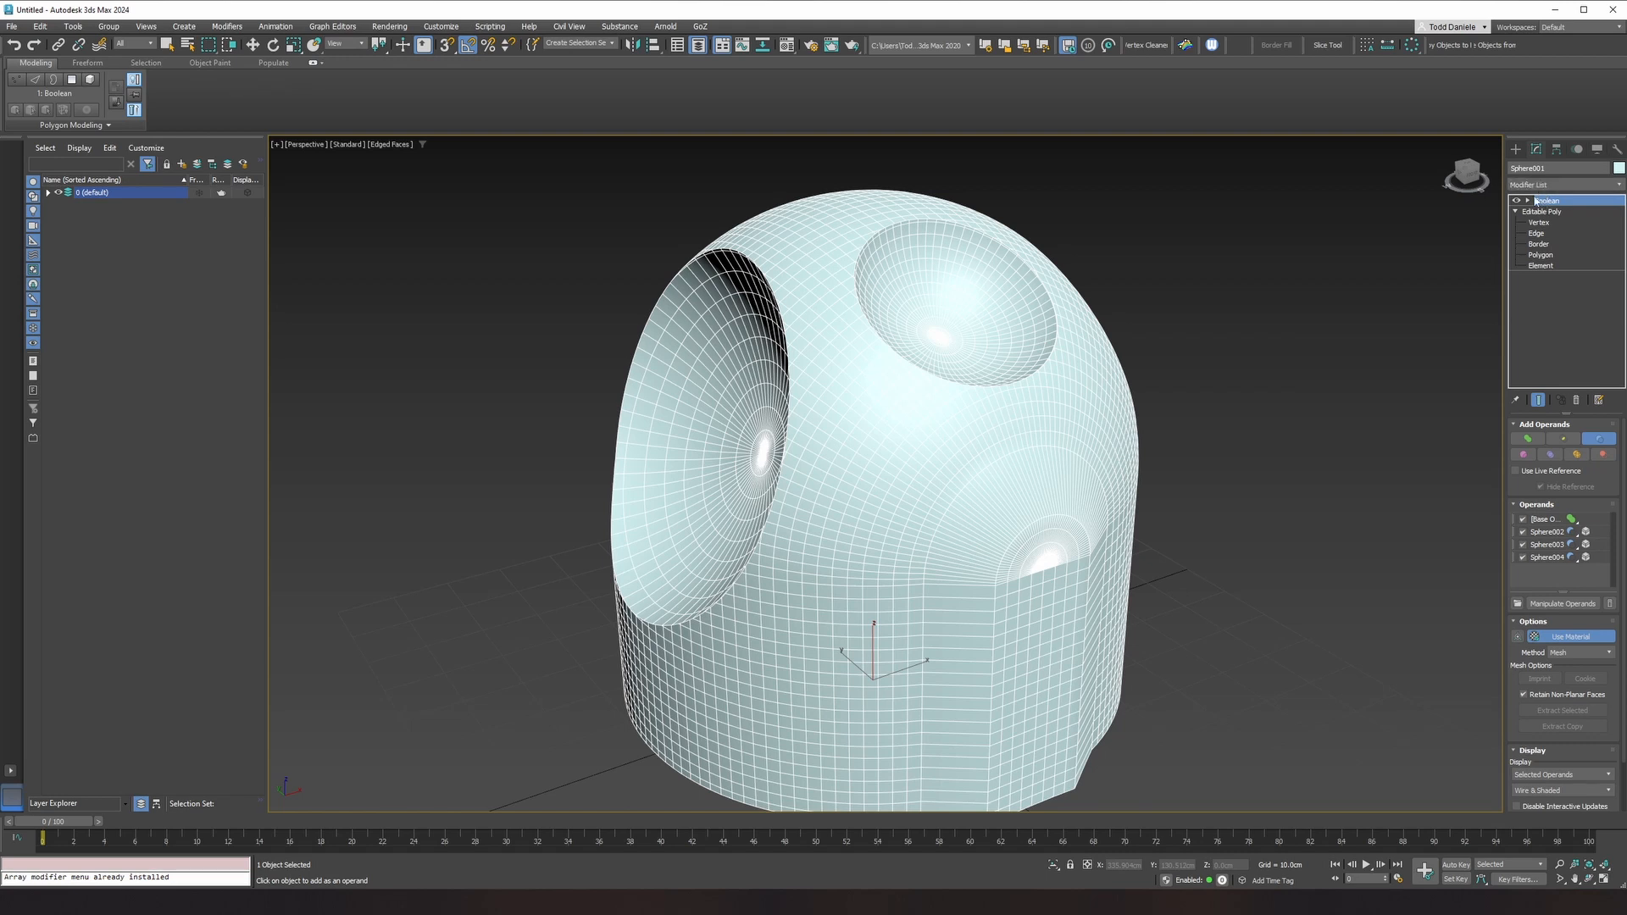
{"action": "middle_click_drag", "start_coordinate": [977, 493], "coordinate": [1148, 475], "text": "alt"}
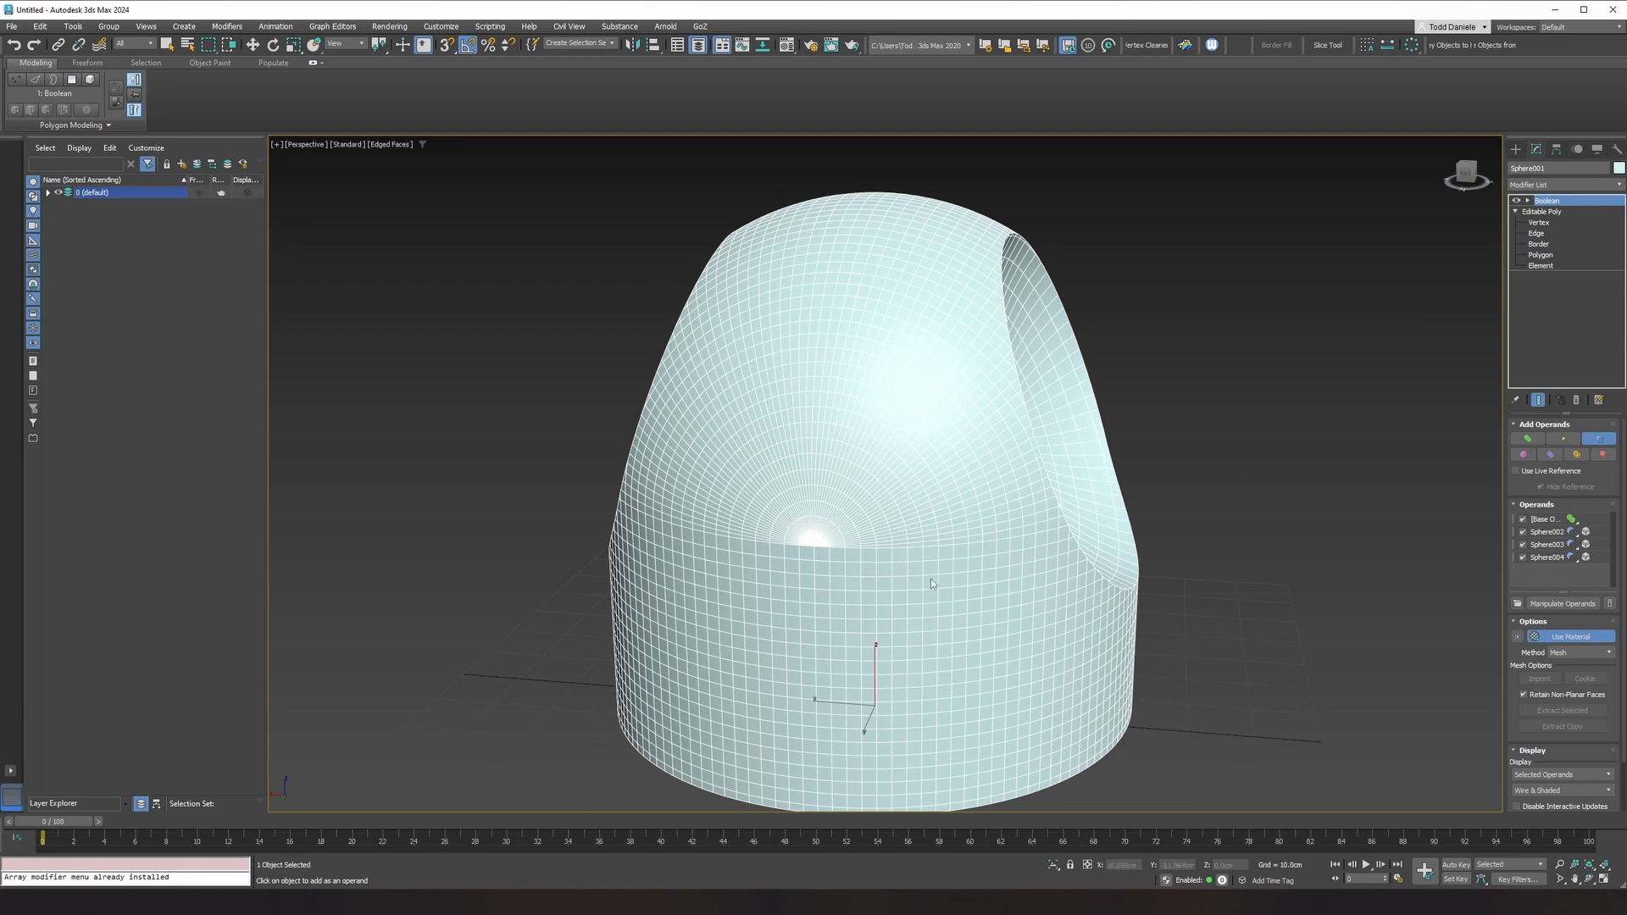
{"action": "middle_click_drag", "start_coordinate": [718, 727], "coordinate": [999, 481], "text": "alt"}
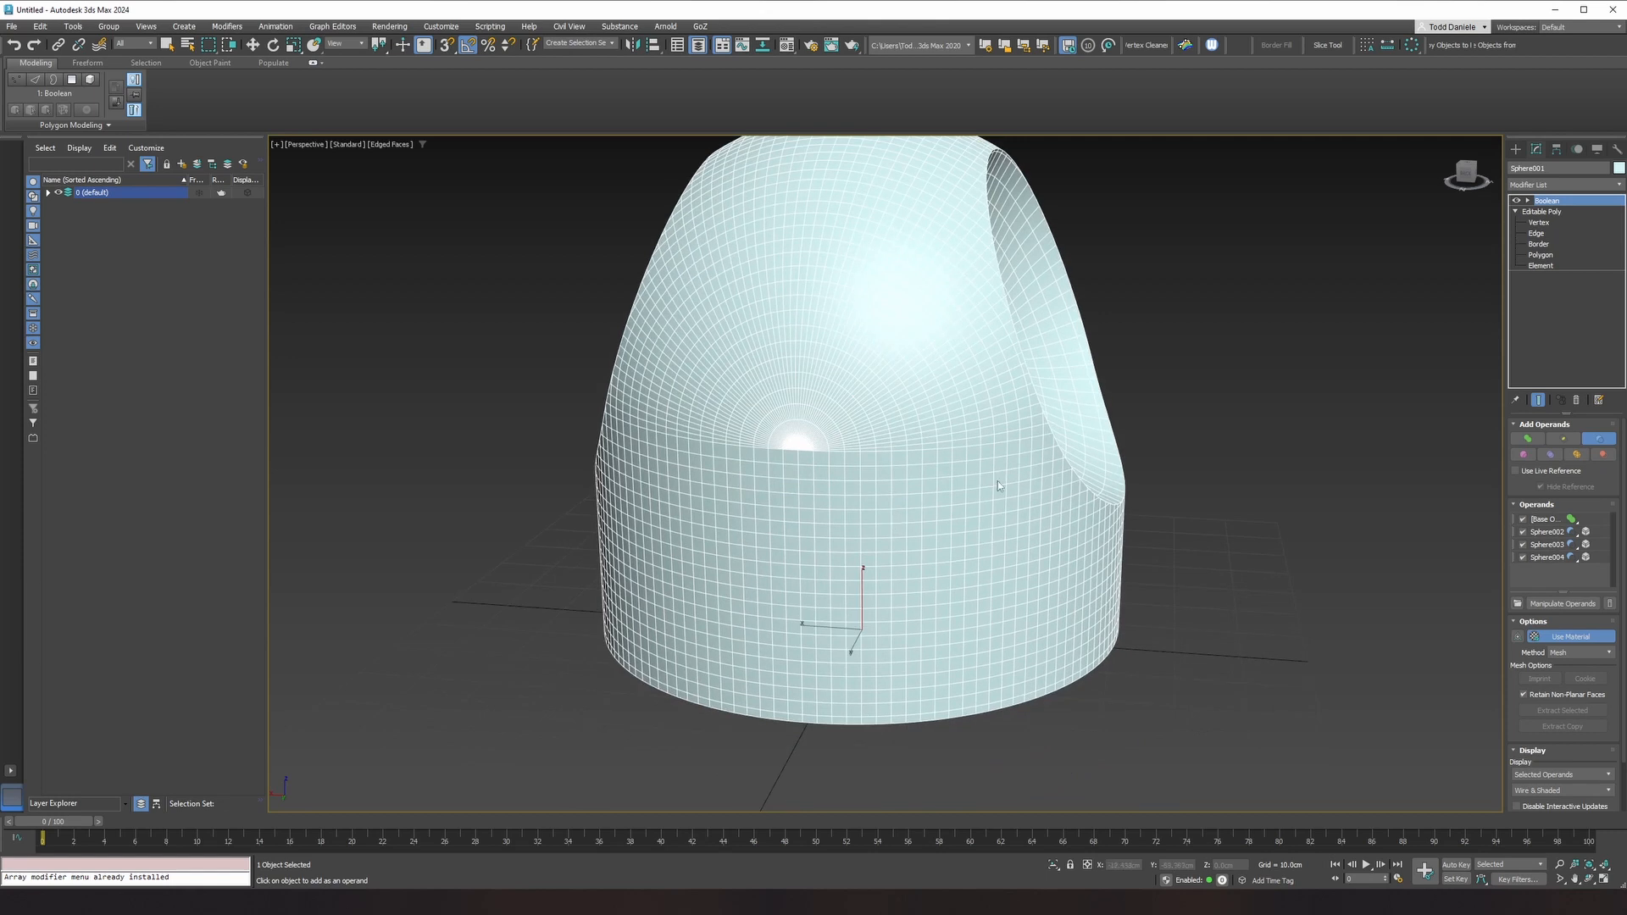
{"action": "middle_click_drag", "start_coordinate": [1131, 455], "coordinate": [960, 532], "text": "alt"}
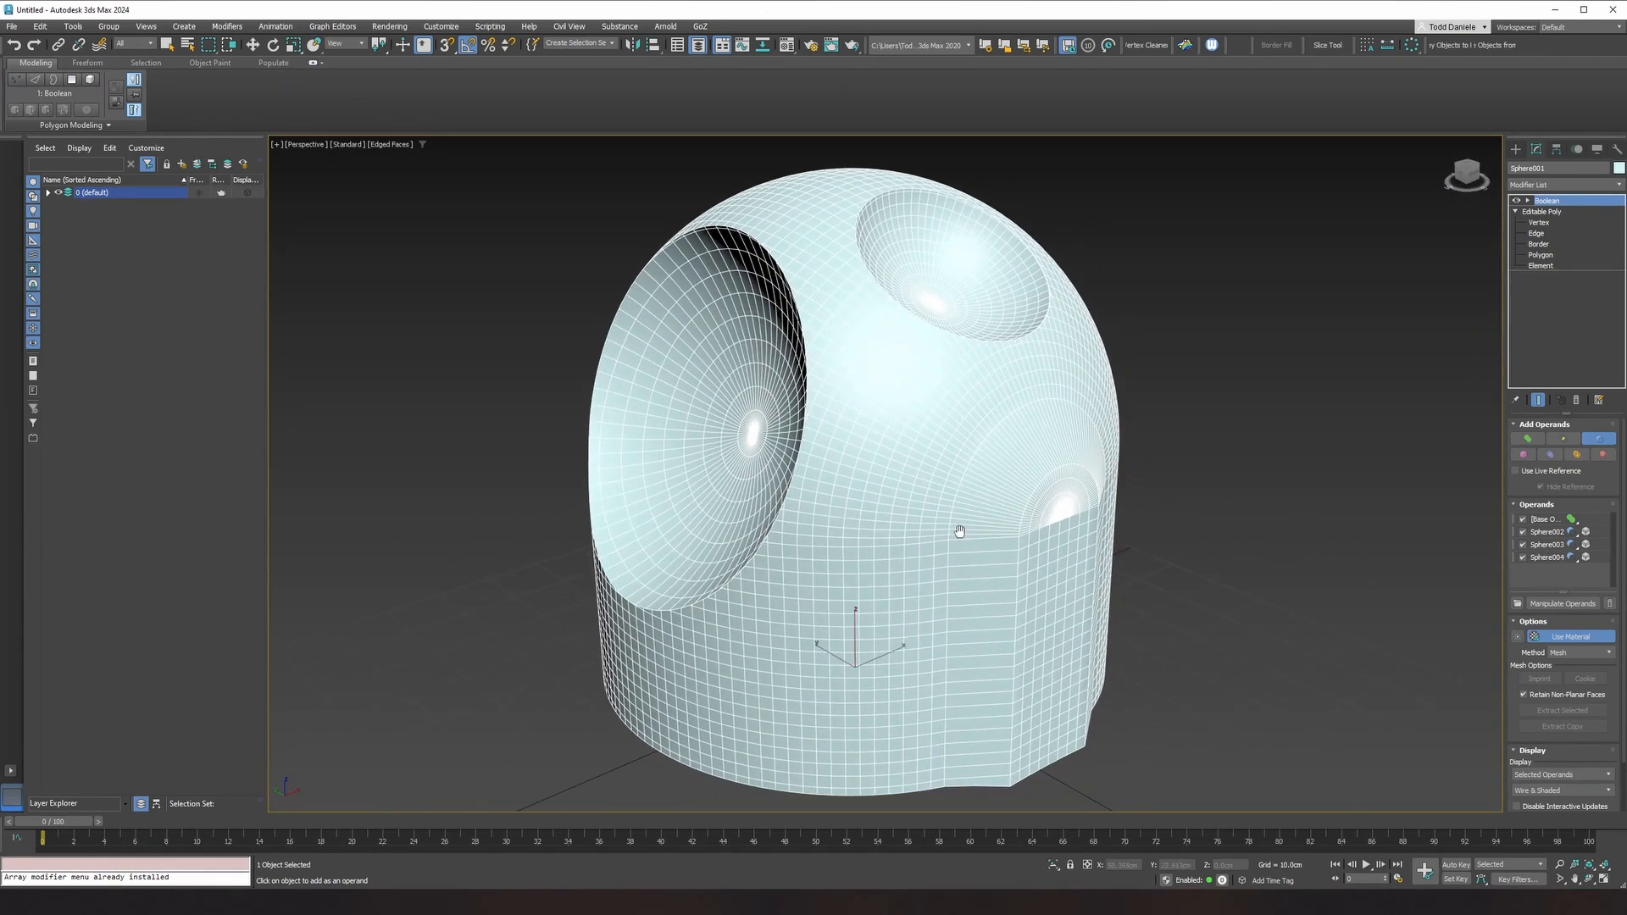
Step: Collapse the Boolean into the torso's Editable Poly and enter polygon sub-object level
{"action": "right_click", "coordinate": [1551, 204]}
{"action": "left_click", "coordinate": [1586, 318]}
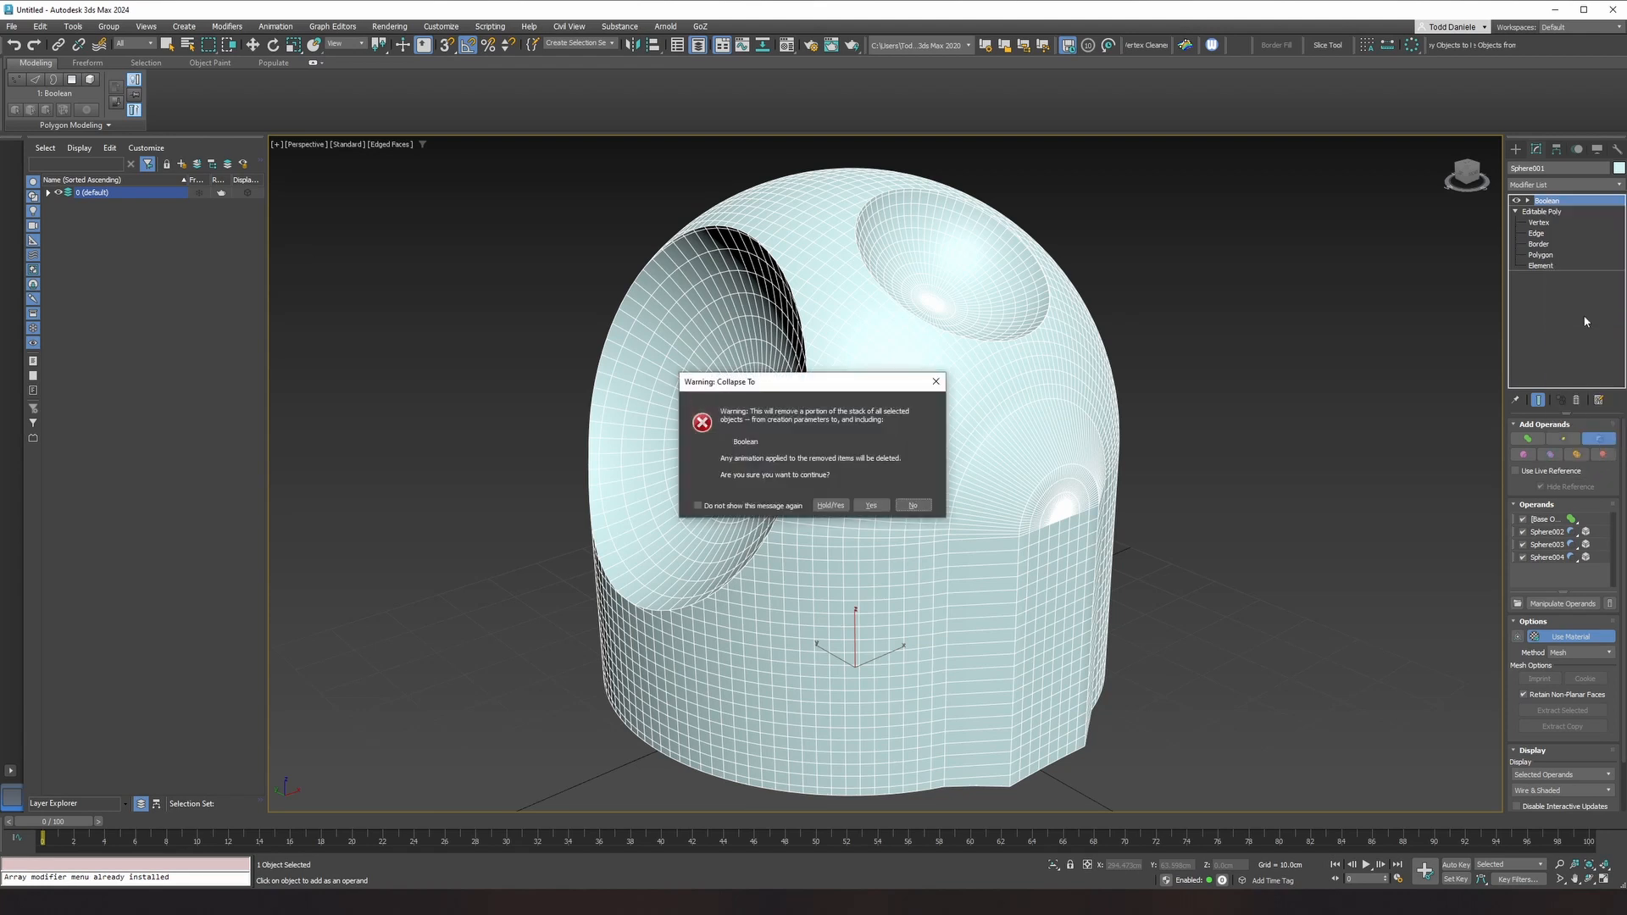
{"action": "left_click", "coordinate": [868, 504]}
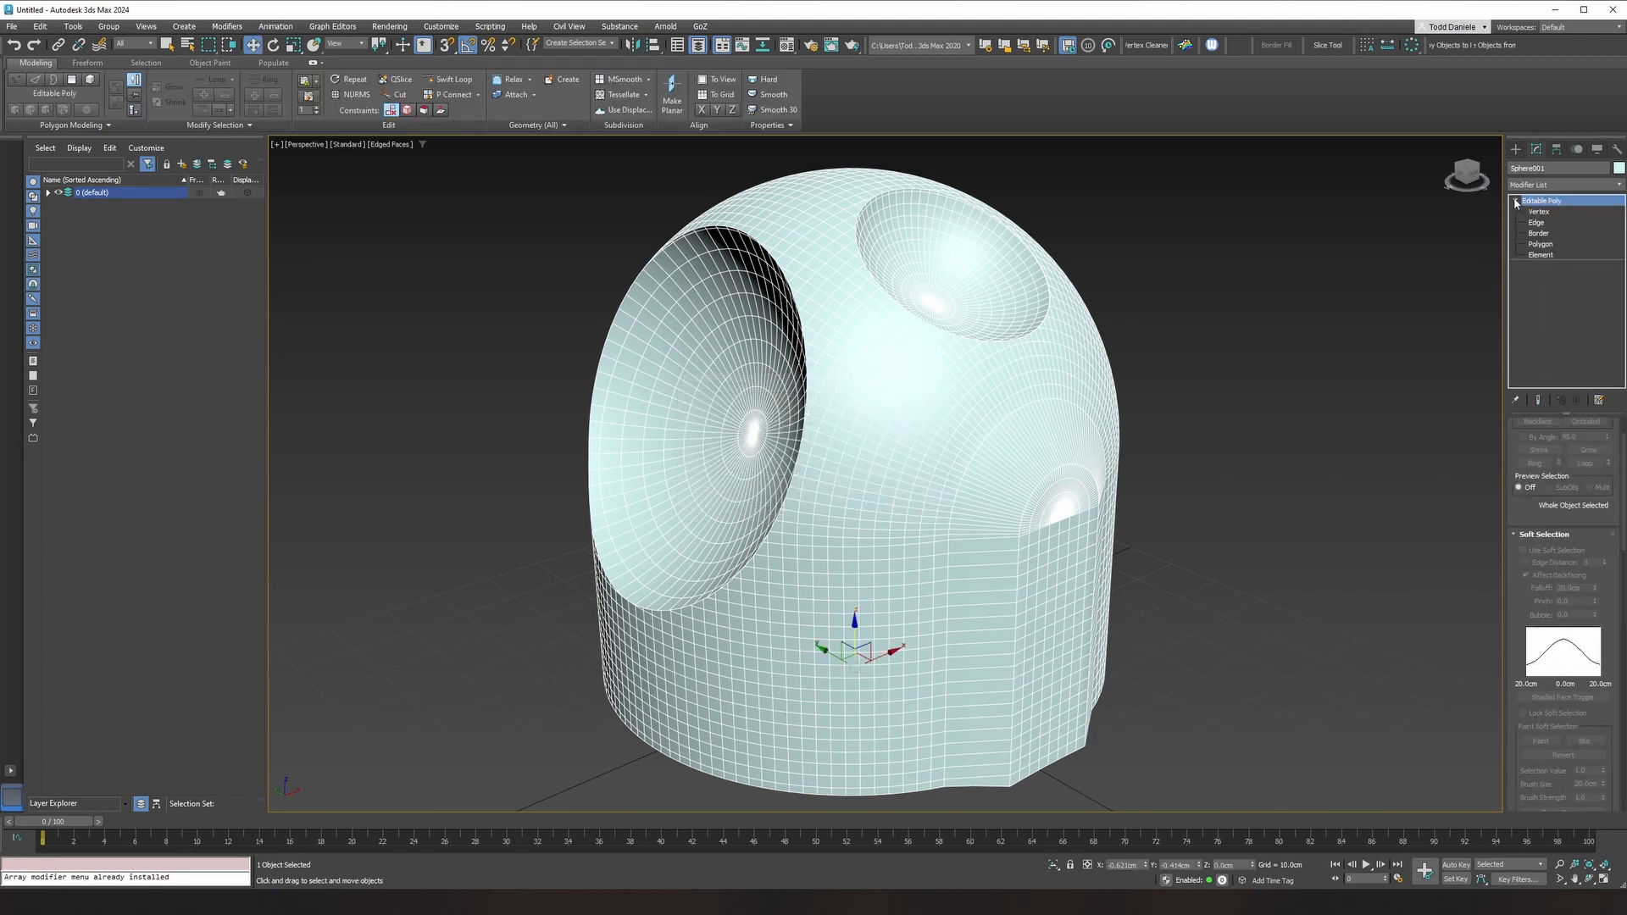
{"action": "left_click", "coordinate": [1539, 244]}
{"action": "middle_click_drag", "start_coordinate": [1136, 337], "coordinate": [1085, 365], "text": "alt"}
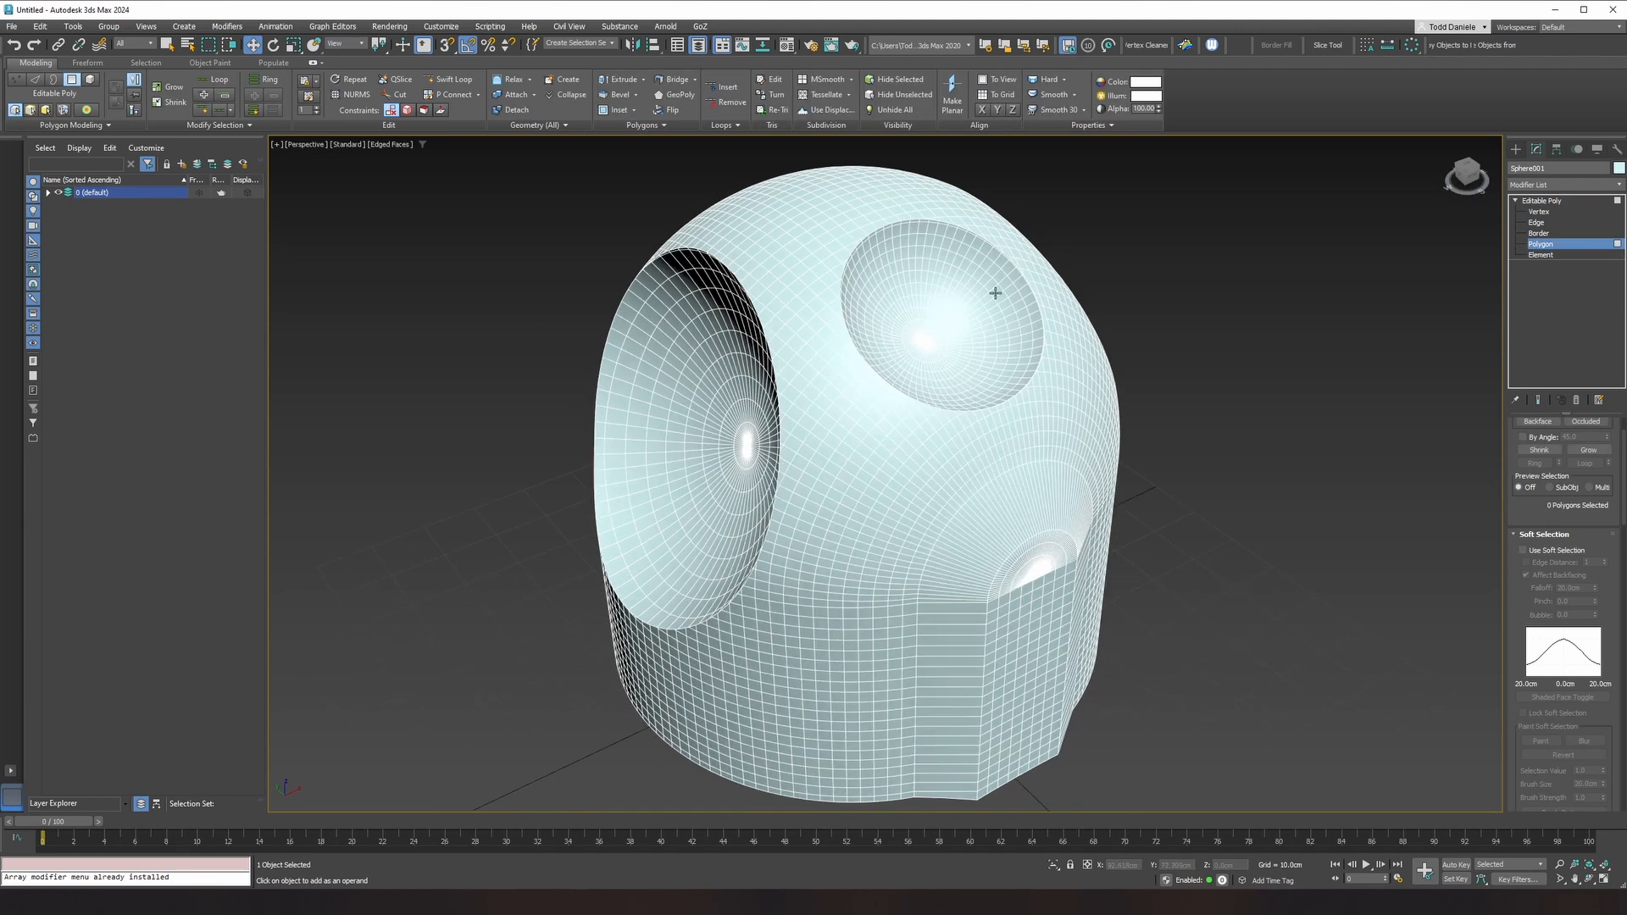
Step: Delete the outermost full ring of polygons just inside the neck recess
{"action": "scroll", "coordinate": [966, 263], "scroll_direction": "up", "scroll_amount": 5}
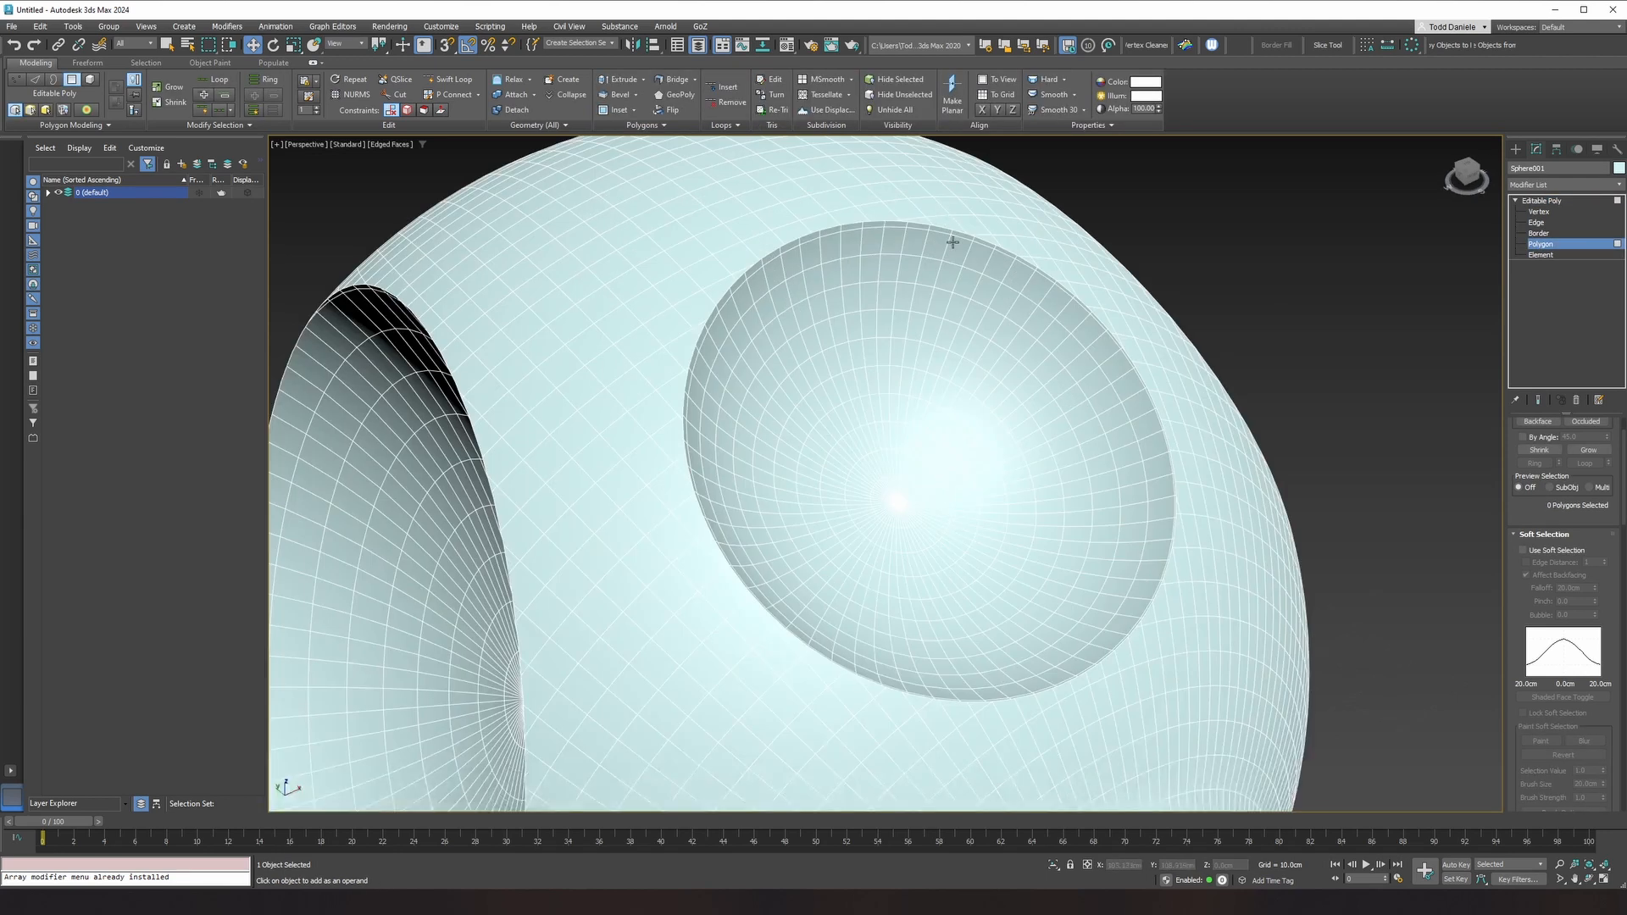
{"action": "left_click", "coordinate": [1030, 287]}
{"action": "left_click", "coordinate": [1014, 277], "text": "shift"}
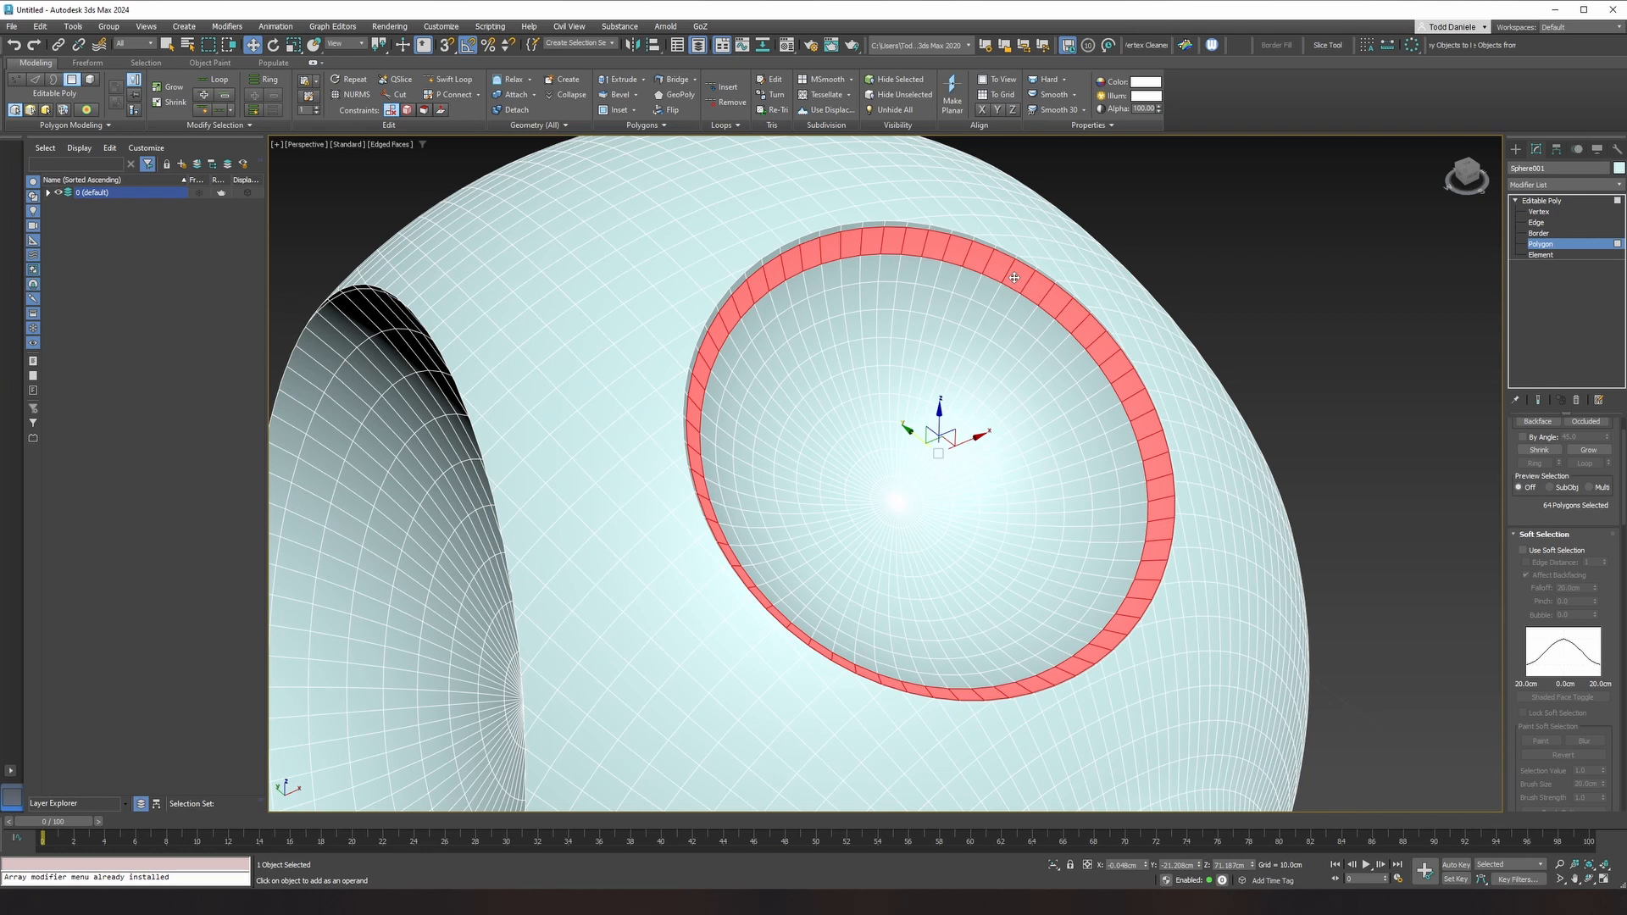
{"action": "key", "text": "Delete"}
Step: Delete the detached inner dish of the neck recess at element sub-object level
{"action": "left_click", "coordinate": [1556, 255]}
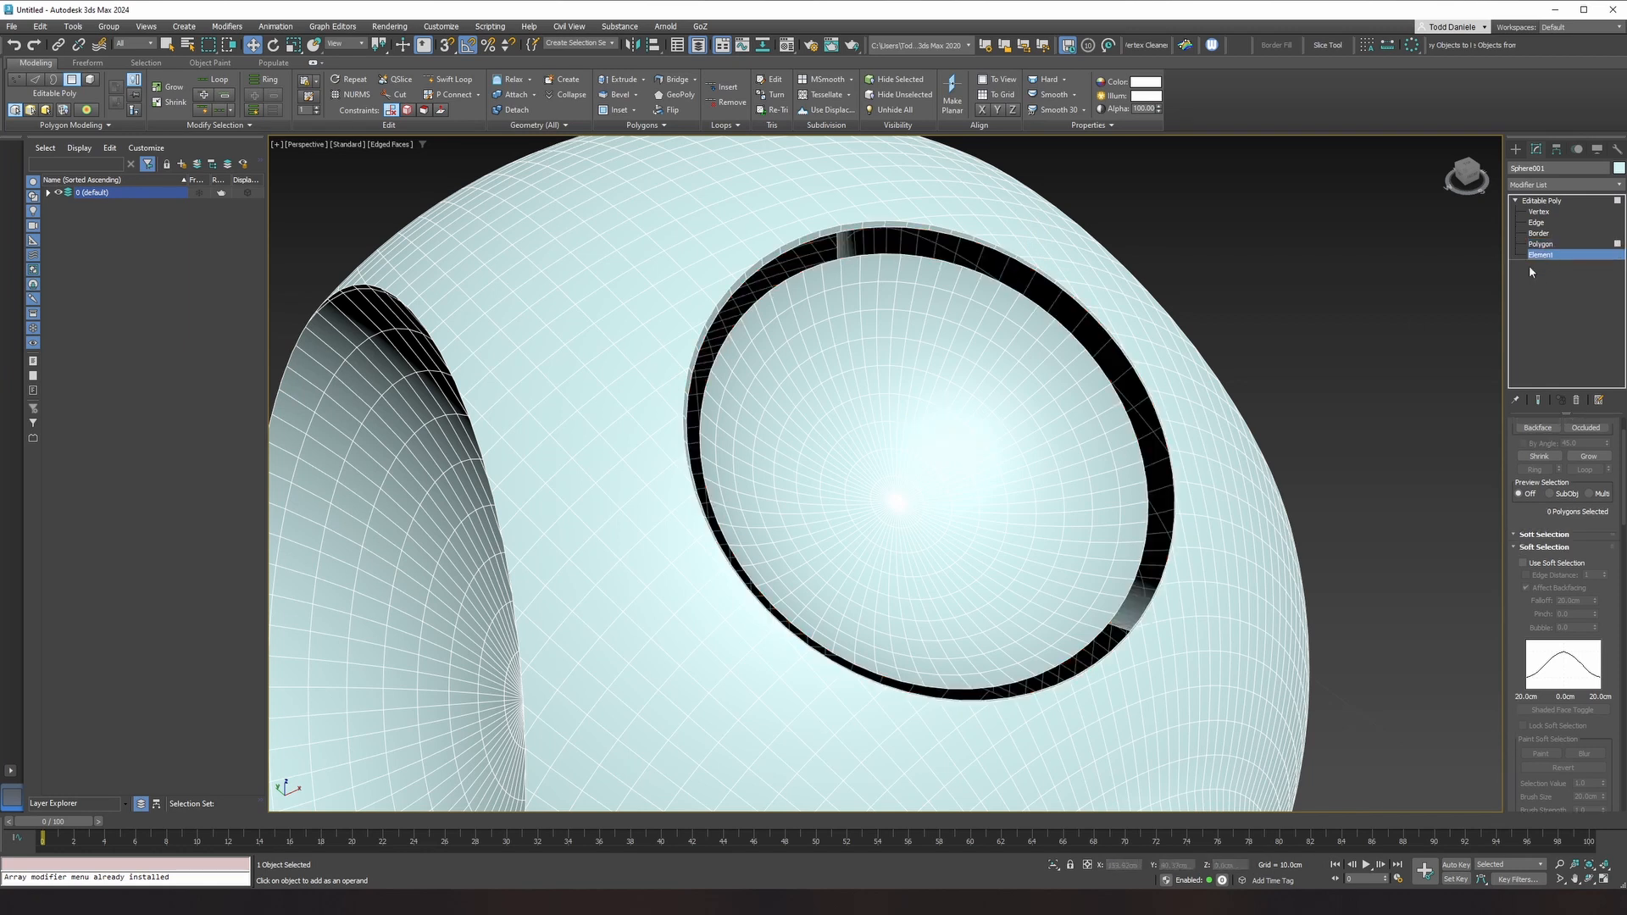
{"action": "left_click", "coordinate": [1061, 454]}
{"action": "key", "text": "Delete"}
{"action": "scroll", "coordinate": [1009, 251], "scroll_direction": "up", "scroll_amount": 3}
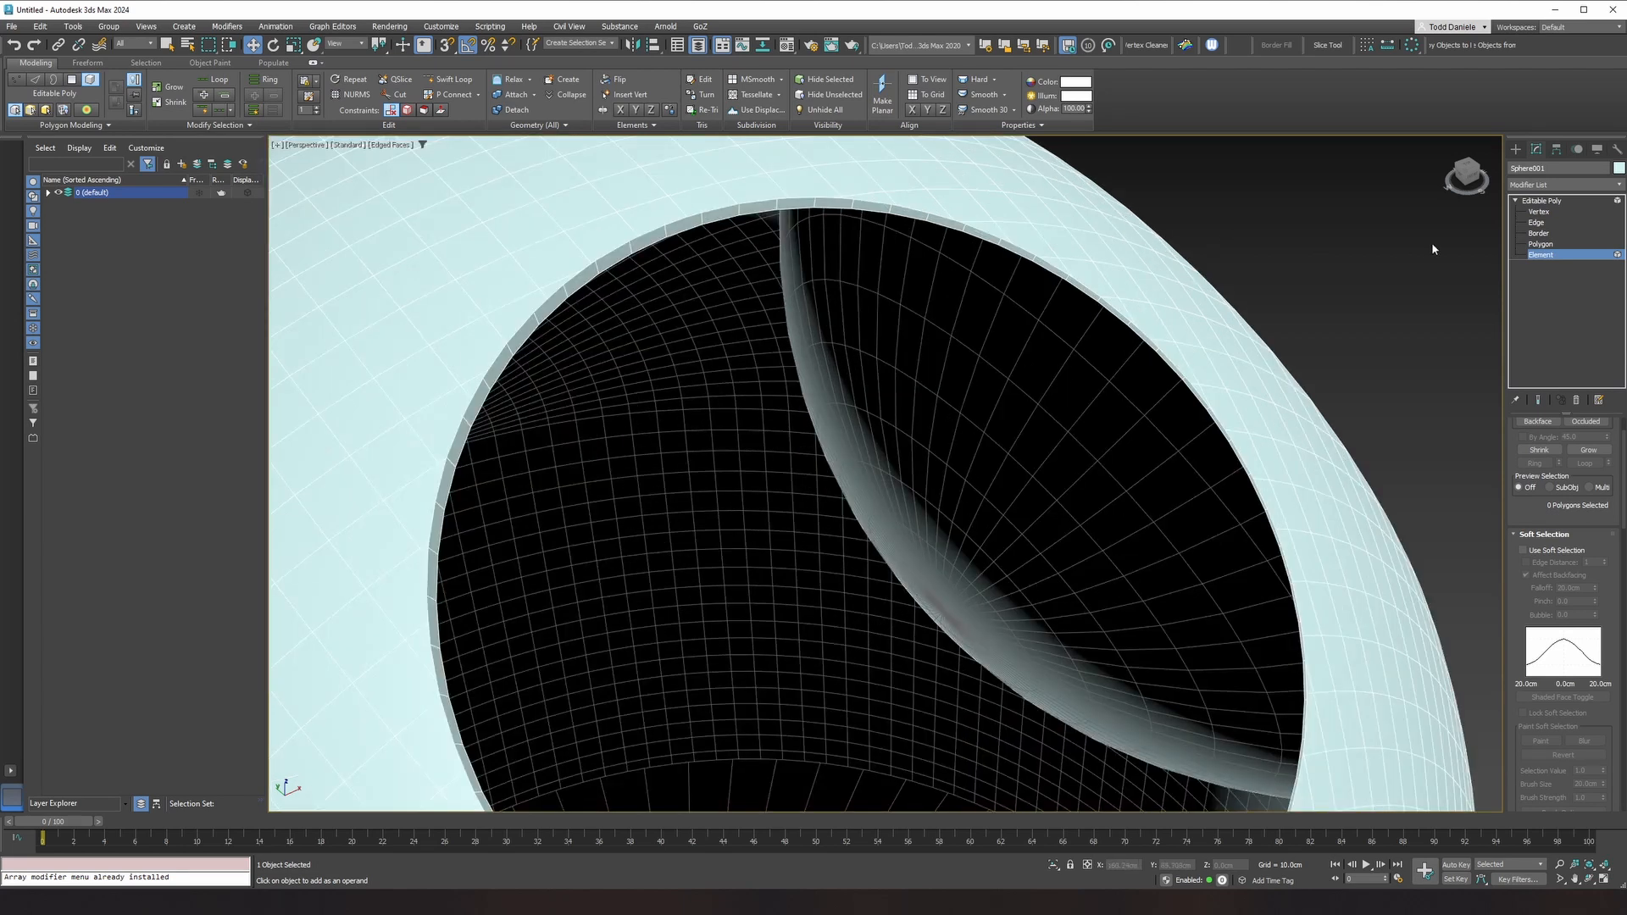
Step: Remove the remaining thin lip around the neck opening by deleting the opening's border
{"action": "left_click", "coordinate": [1540, 224]}
{"action": "double_click", "coordinate": [1081, 292]}
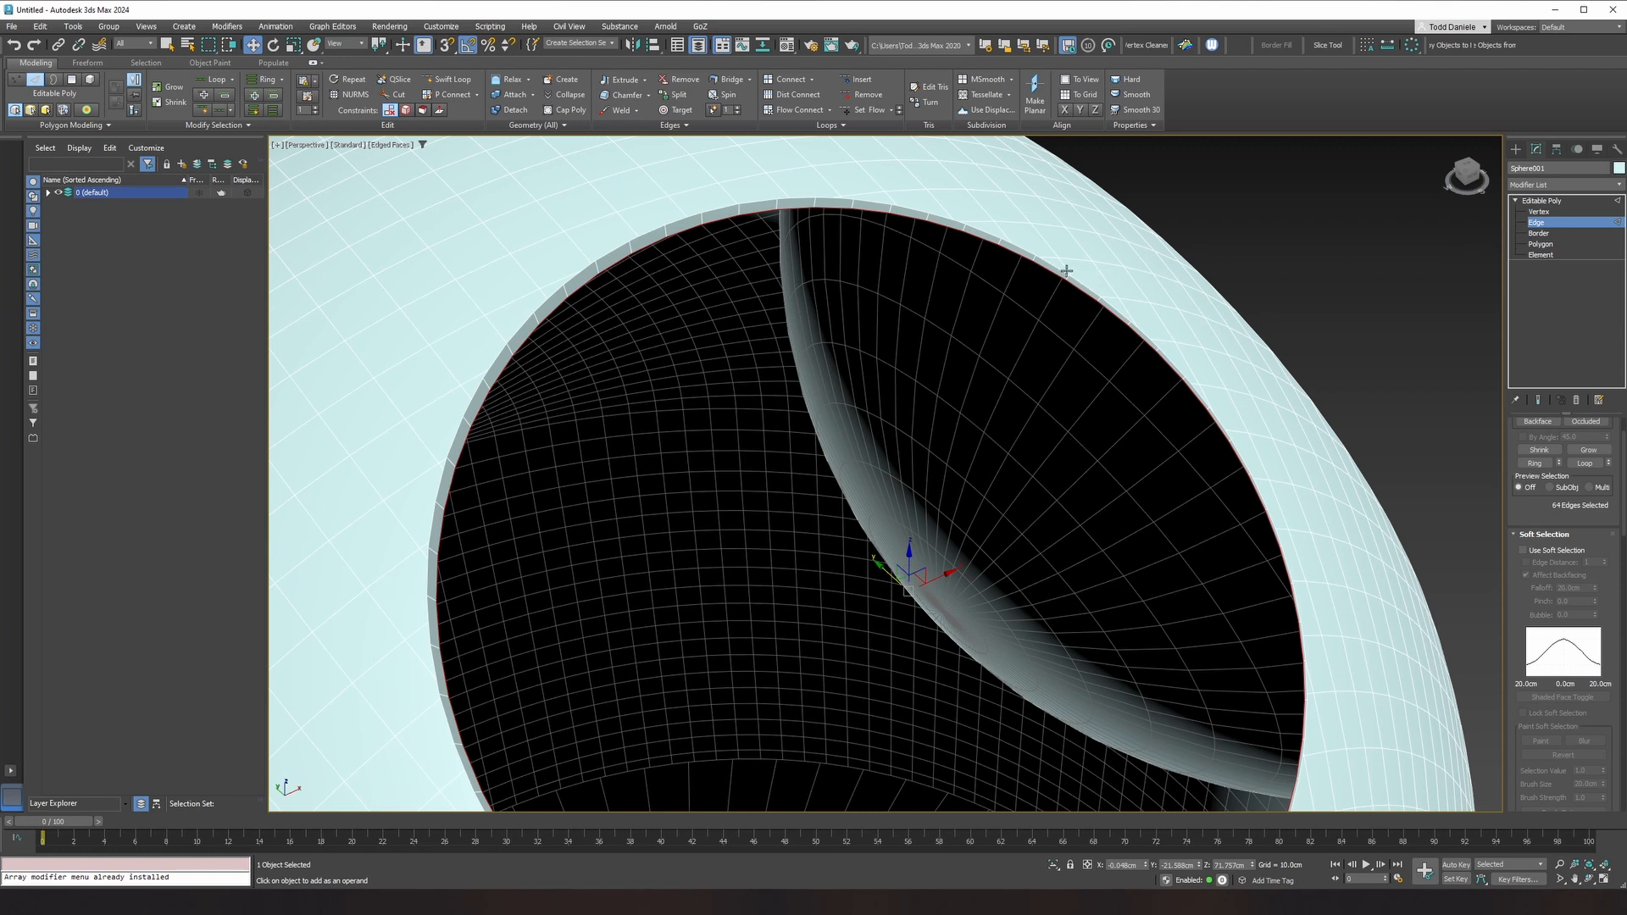
{"action": "scroll", "coordinate": [1066, 270], "scroll_direction": "up", "scroll_amount": 5}
{"action": "left_click", "coordinate": [1068, 288]}
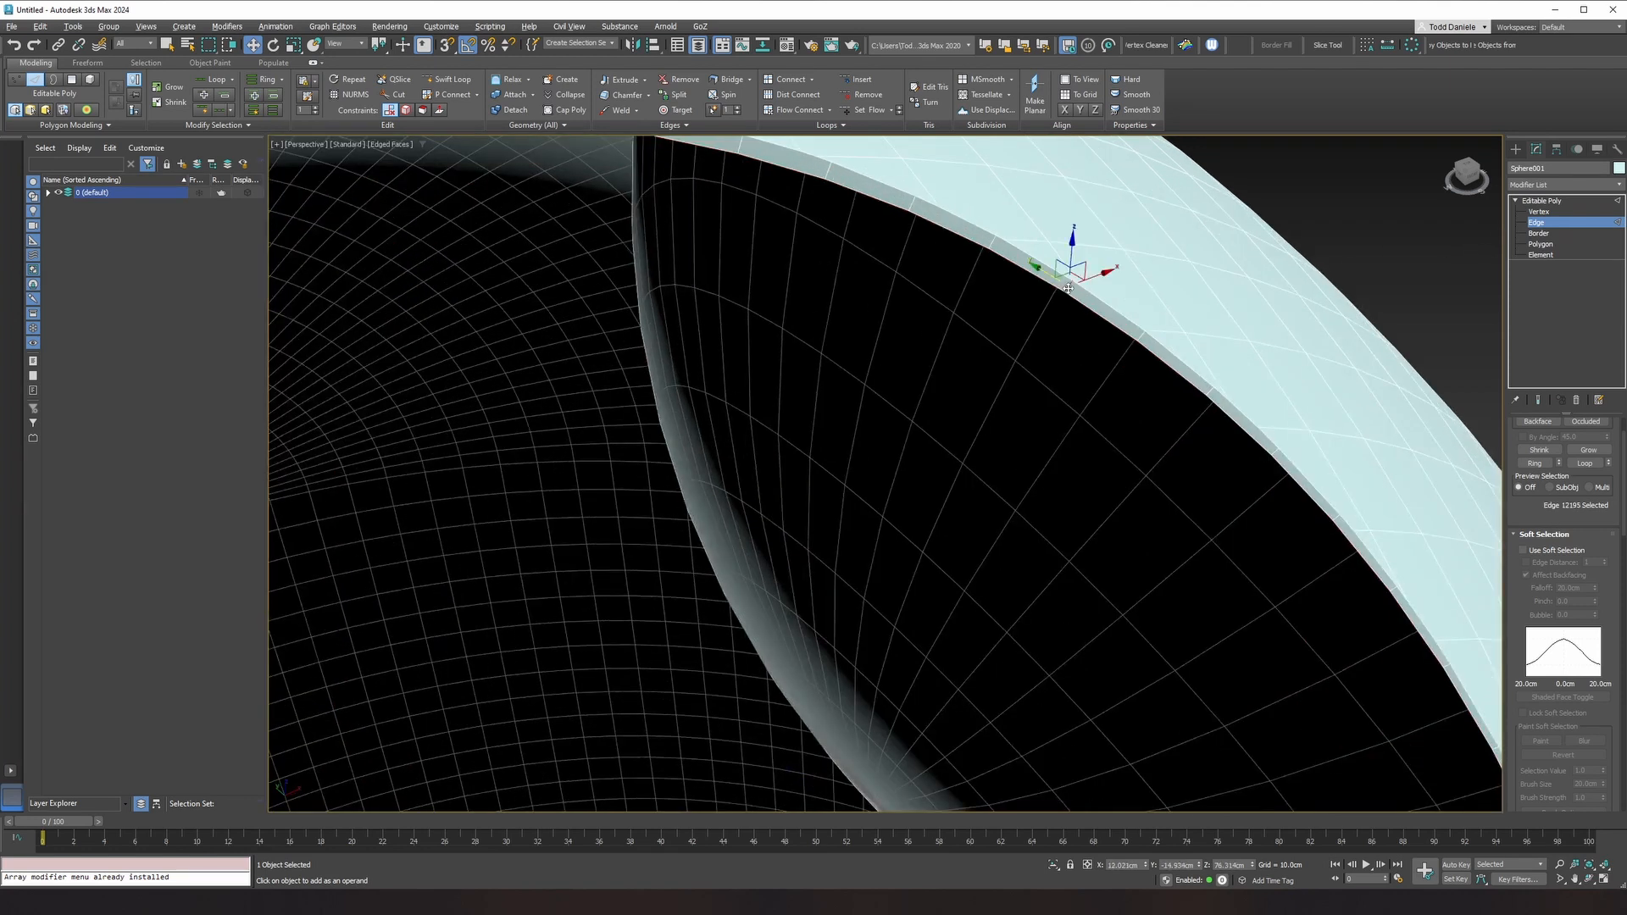
{"action": "scroll", "coordinate": [1059, 247], "scroll_direction": "down", "scroll_amount": 5}
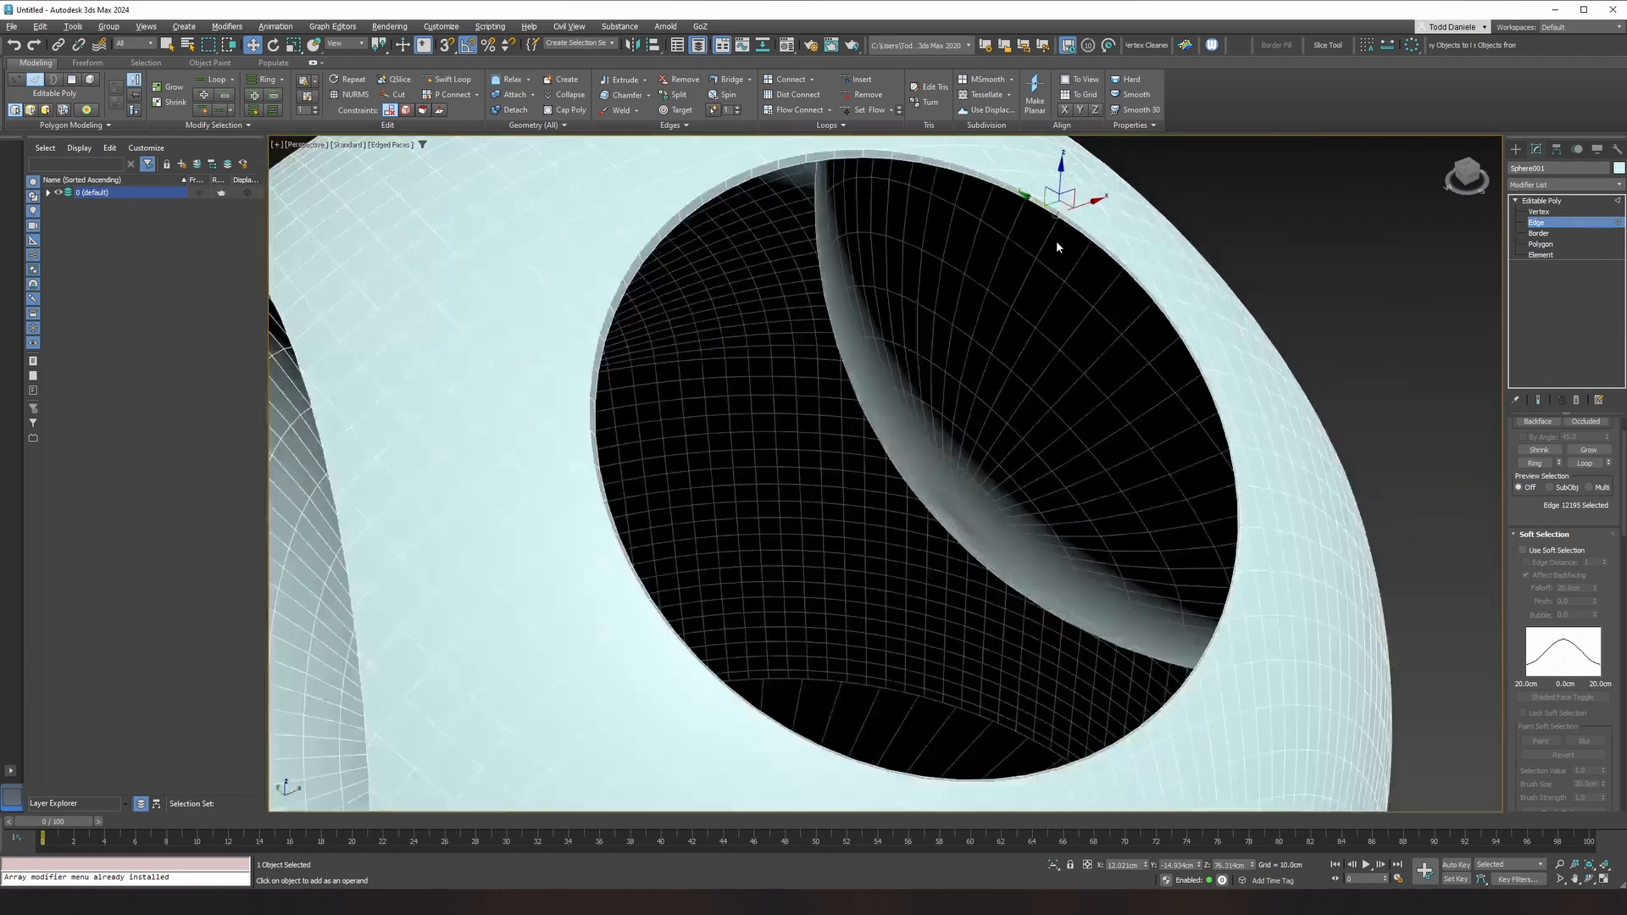
{"action": "middle_click_drag", "start_coordinate": [1064, 253], "coordinate": [1038, 233], "text": "alt"}
{"action": "left_click", "coordinate": [1530, 233]}
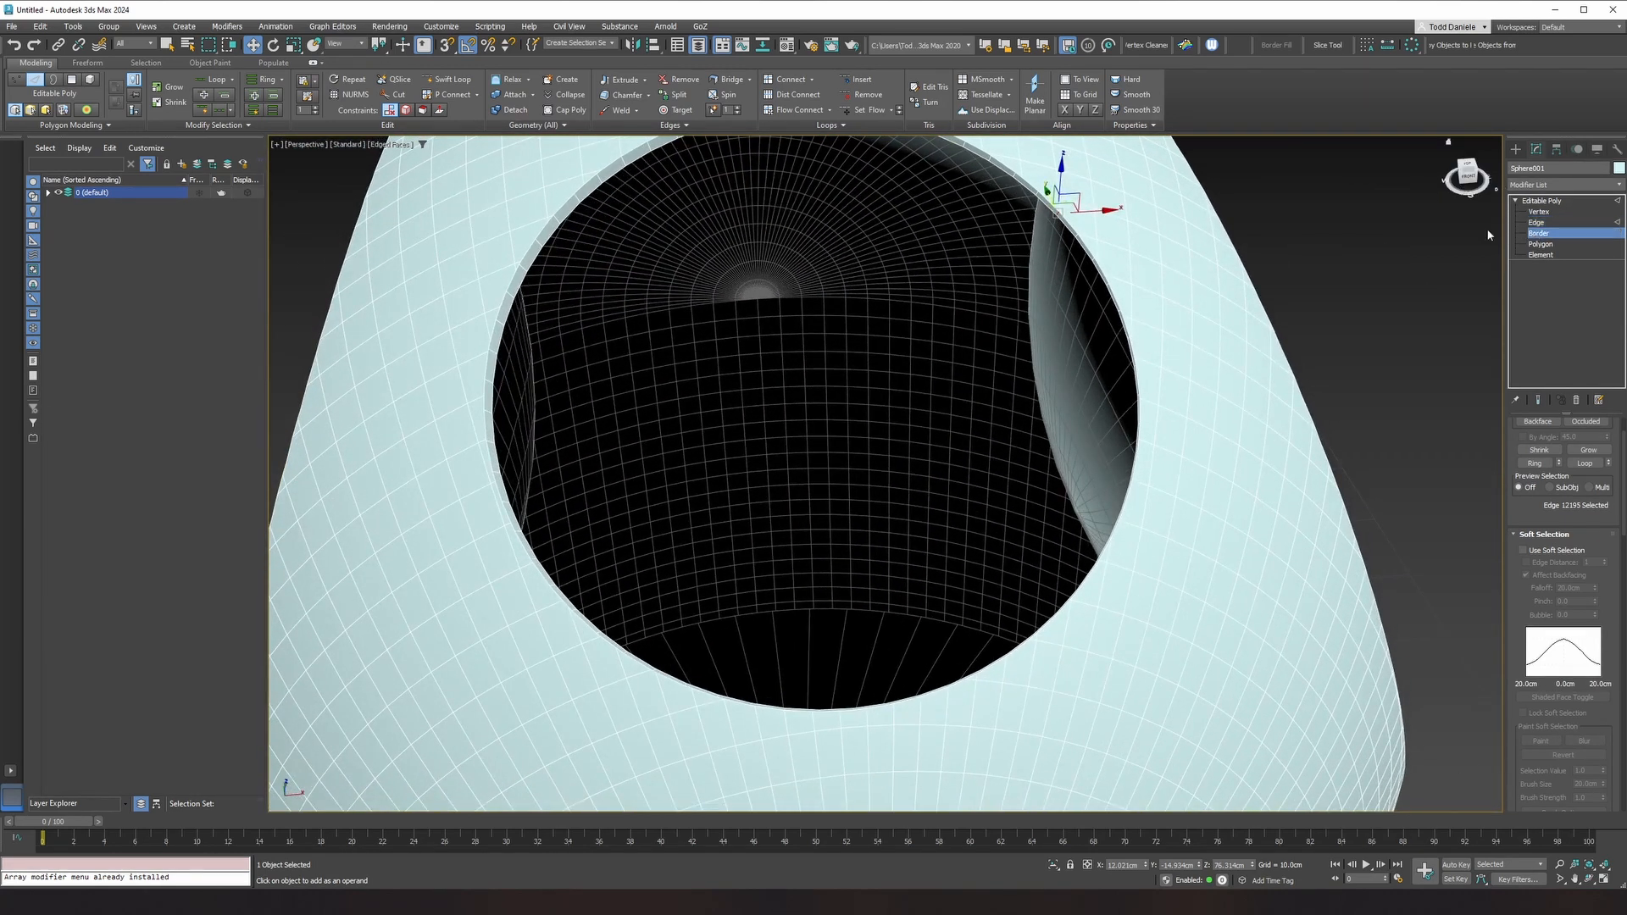
{"action": "left_click", "coordinate": [1012, 181]}
{"action": "key", "text": "Delete"}
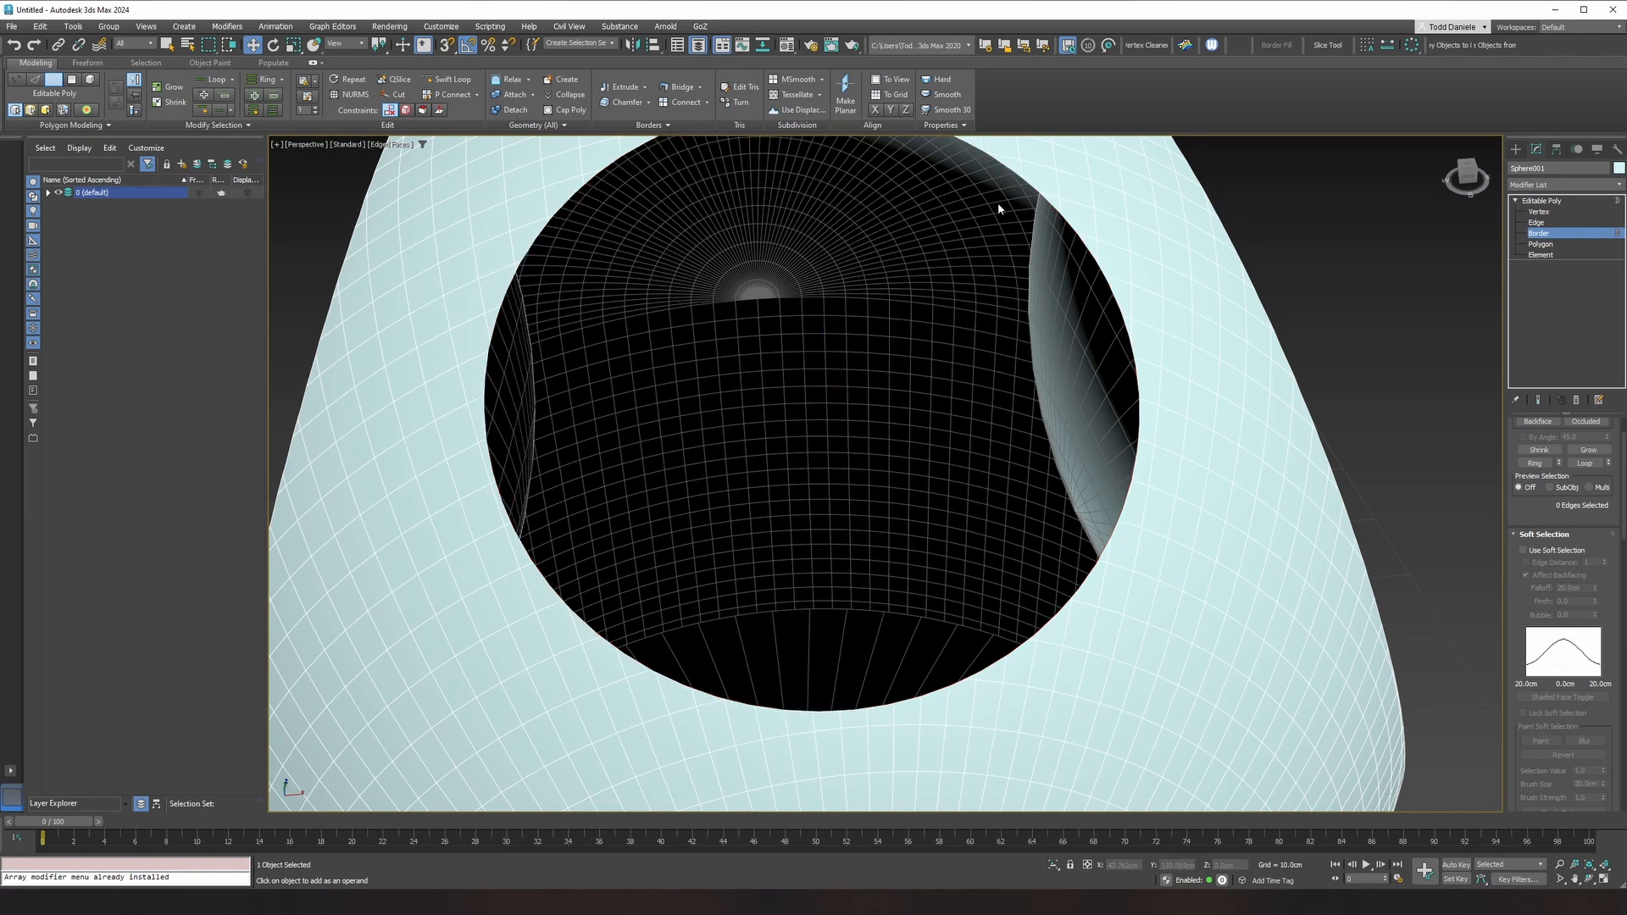
Step: Turn to the shoulder recess and return to polygon sub-object level
{"action": "scroll", "coordinate": [899, 409], "scroll_direction": "down", "scroll_amount": 6}
{"action": "middle_click_drag", "start_coordinate": [899, 409], "coordinate": [920, 401], "text": "alt"}
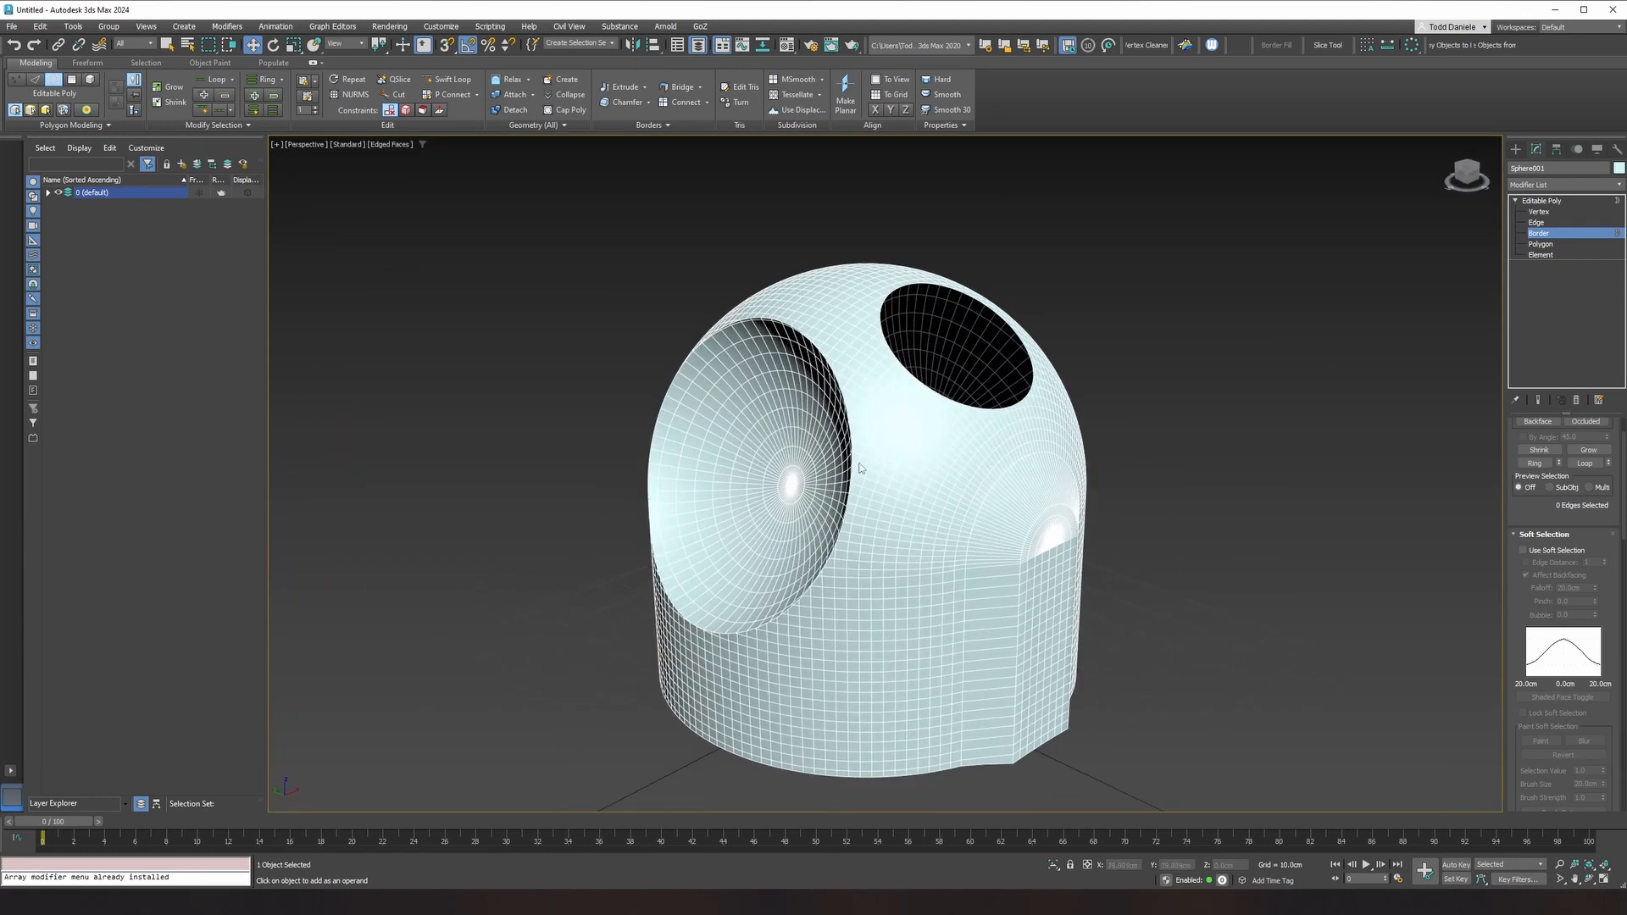
{"action": "scroll", "coordinate": [790, 431], "scroll_direction": "up", "scroll_amount": 4}
{"action": "middle_click_drag", "start_coordinate": [790, 430], "coordinate": [843, 427], "text": "alt"}
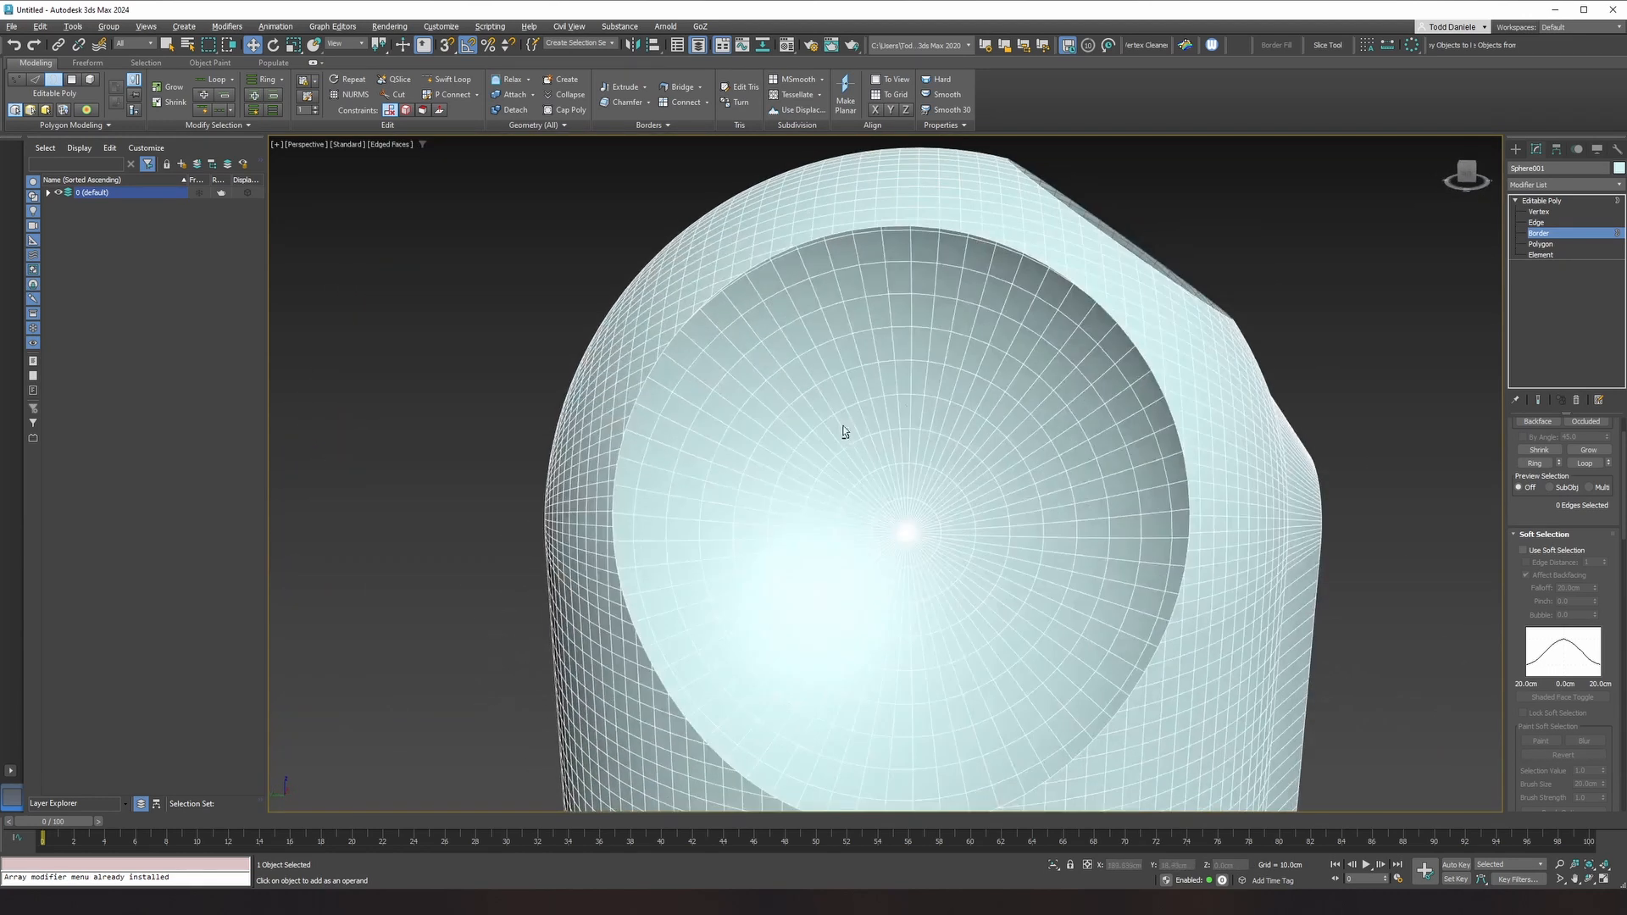
{"action": "left_click", "coordinate": [1541, 244]}
{"action": "left_click", "coordinate": [926, 247]}
{"action": "left_click", "coordinate": [908, 251], "text": "shift"}
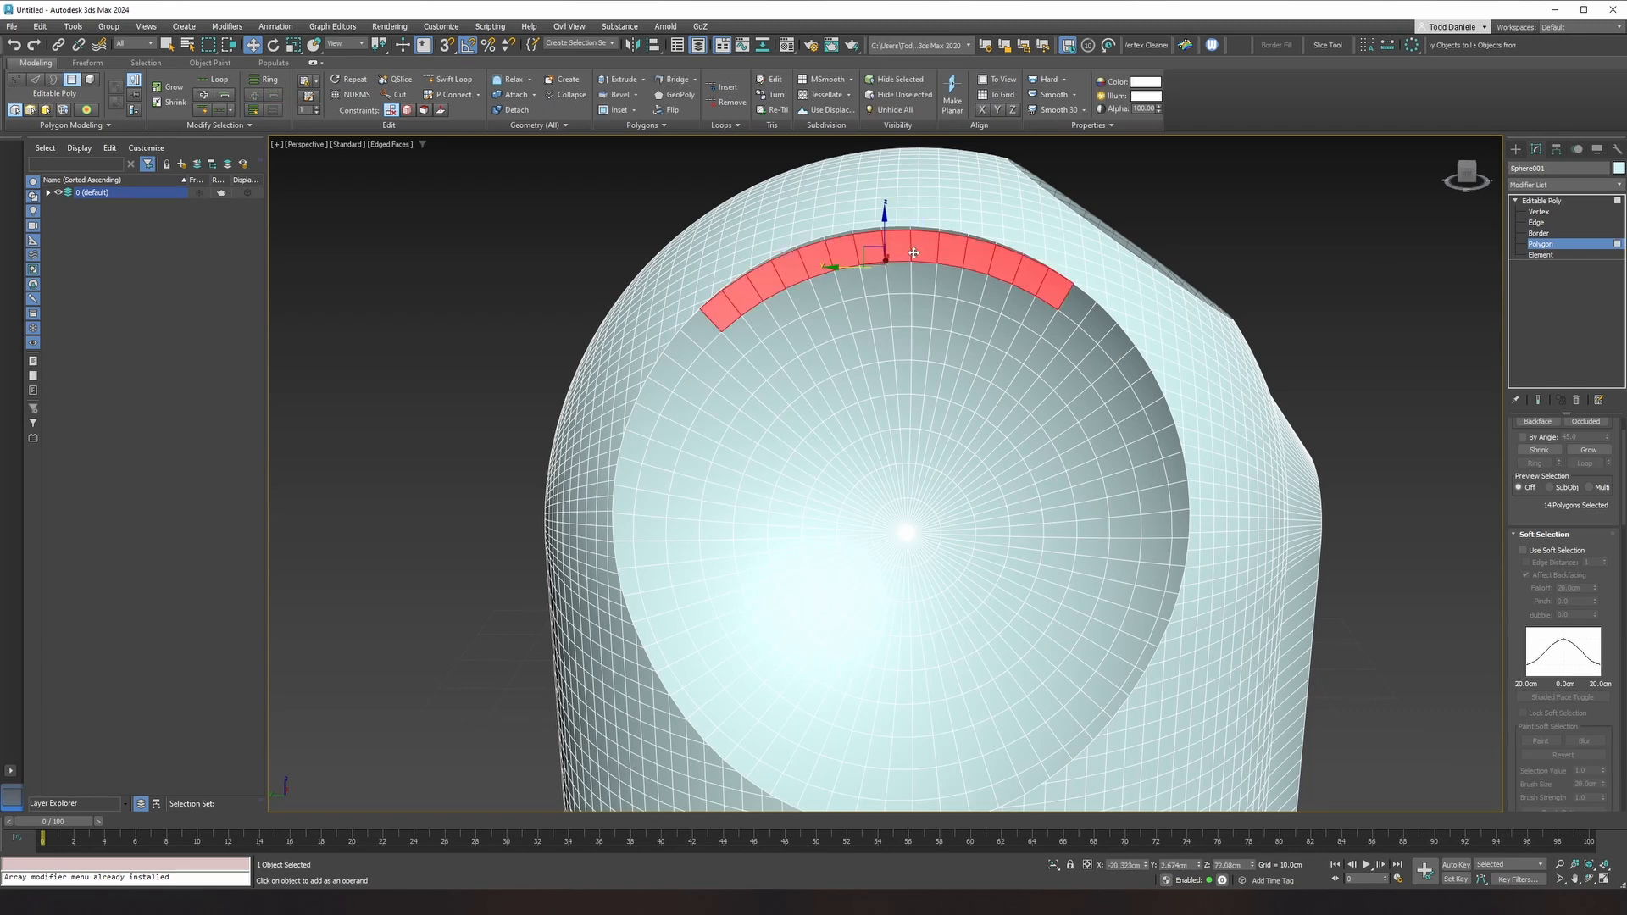
{"action": "left_click", "coordinate": [1078, 307], "text": "ctrl"}
{"action": "left_click", "coordinate": [1094, 326], "text": "ctrl"}
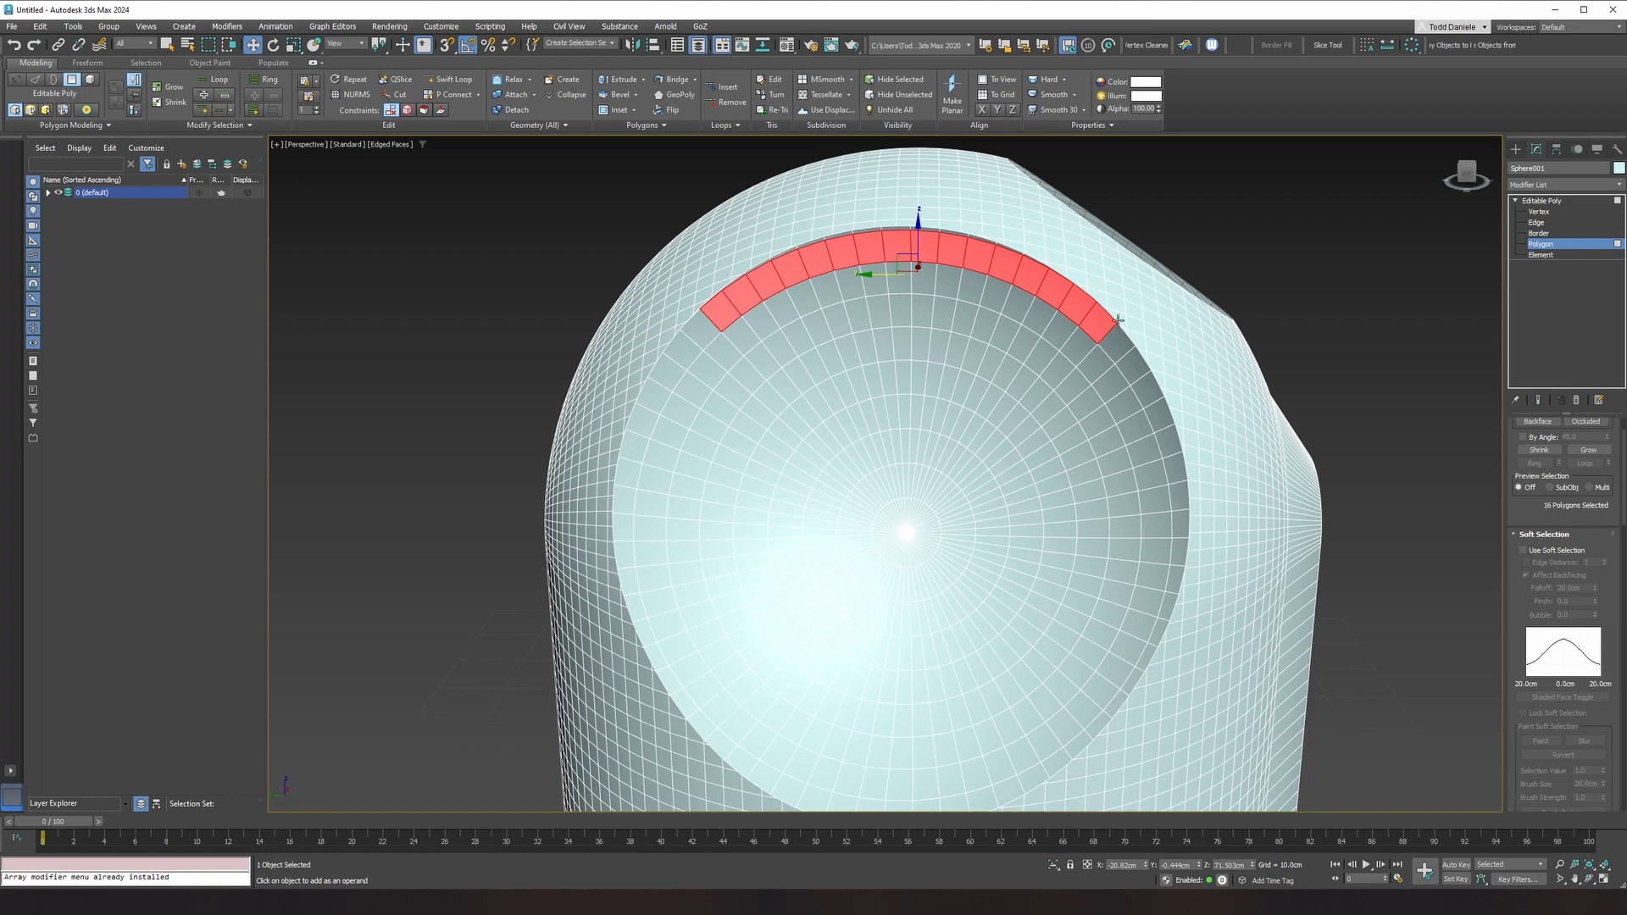
{"action": "left_click", "coordinate": [1318, 279]}
Step: Delete the second full ring of polygons in from the shoulder recess's rim
{"action": "left_click", "coordinate": [1095, 363]}
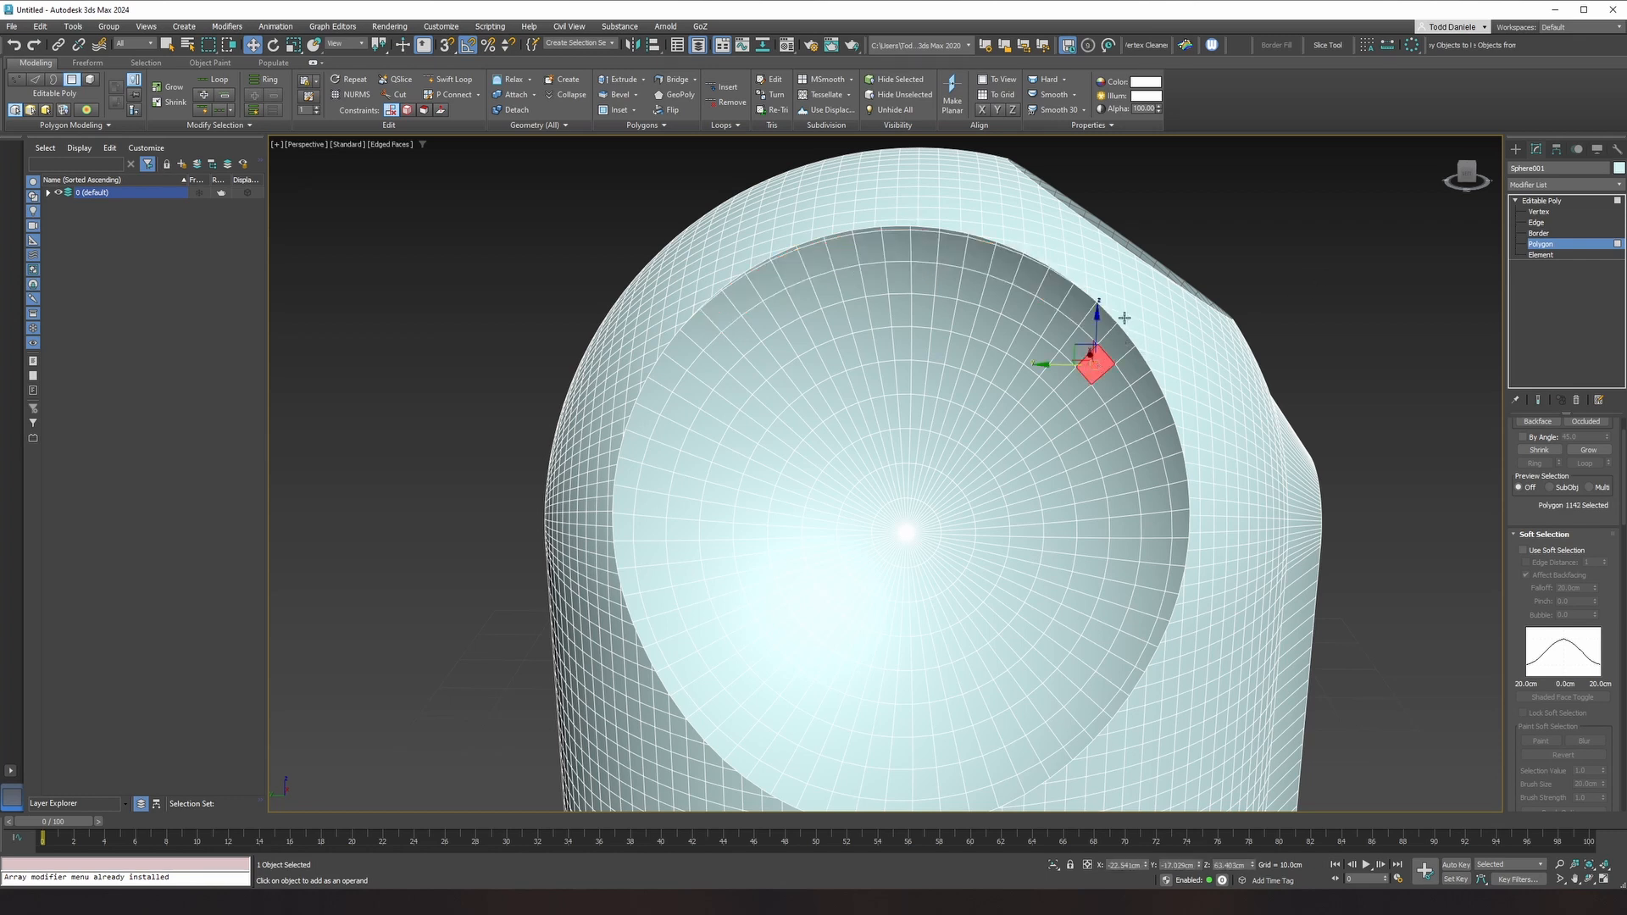
{"action": "left_click", "coordinate": [1111, 385], "text": "shift"}
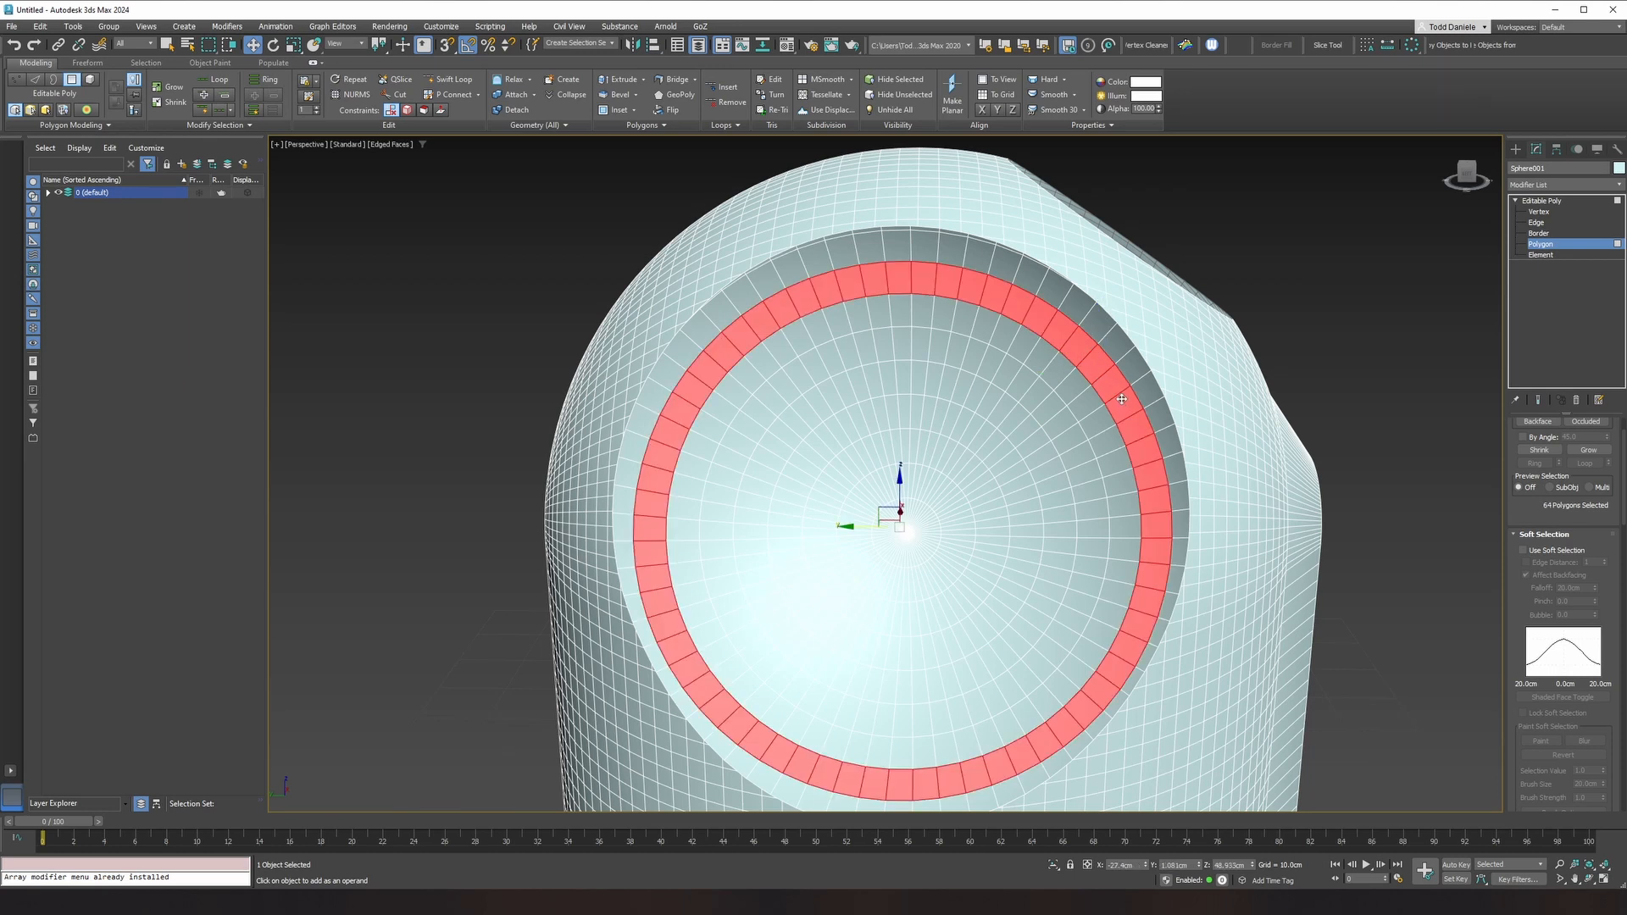
{"action": "key", "text": "Delete"}
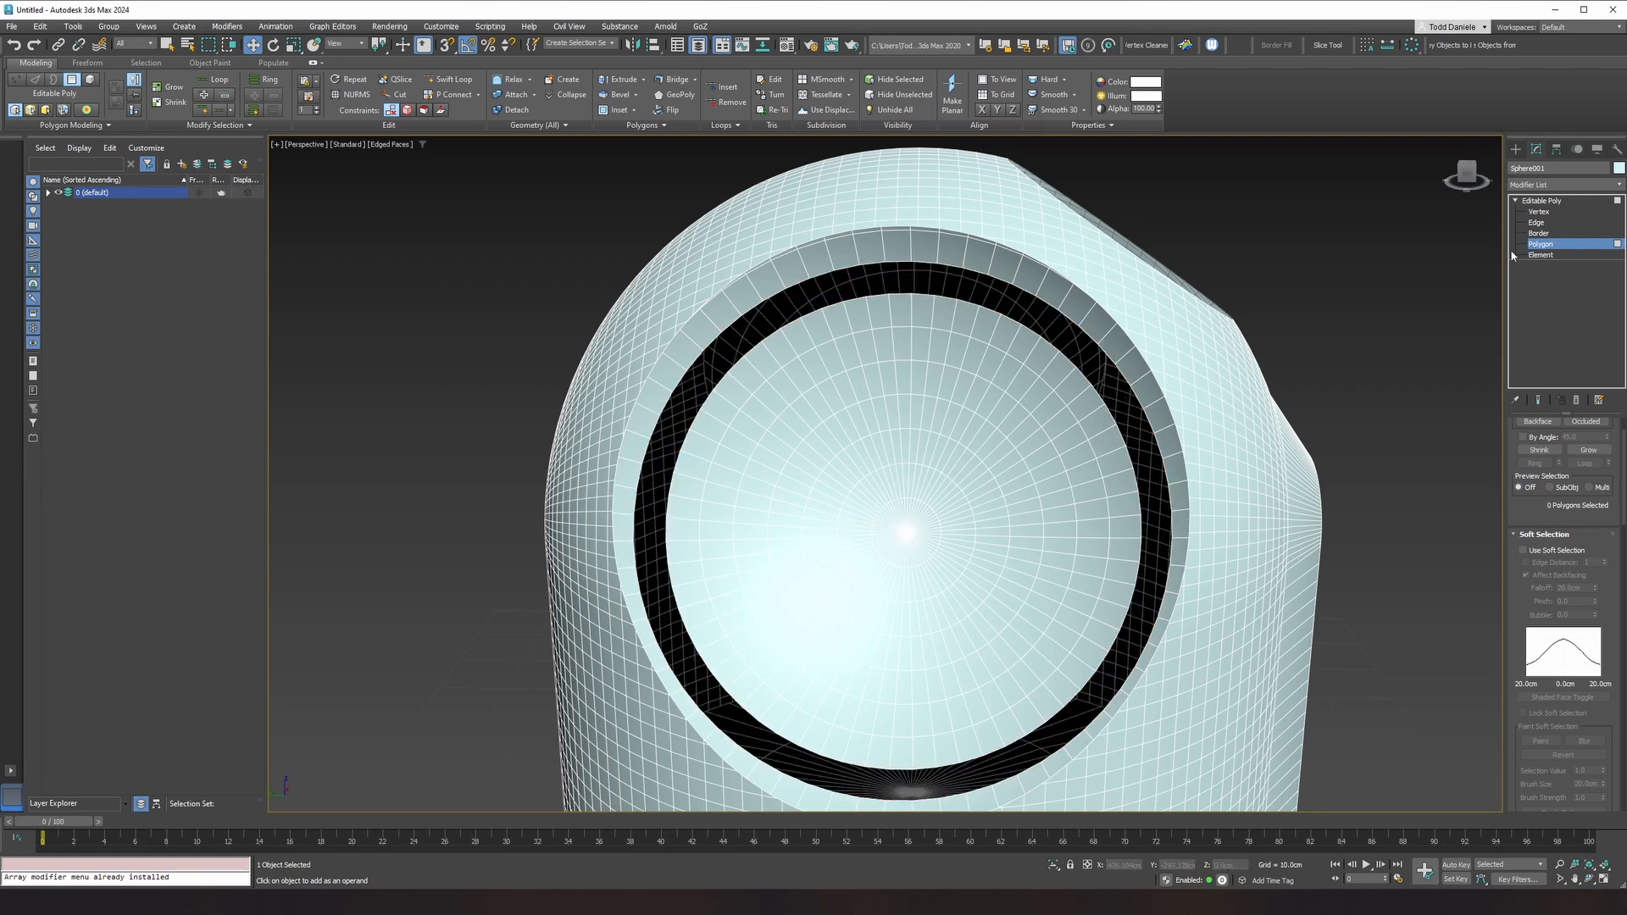
Step: Delete the detached inner dish of the shoulder recess at element sub-object level
{"action": "left_click", "coordinate": [1536, 255]}
{"action": "left_click", "coordinate": [1051, 417]}
{"action": "key", "text": "Delete"}
Step: Try to remove the shoulder opening's lip by deleting its border
{"action": "left_click", "coordinate": [1535, 245]}
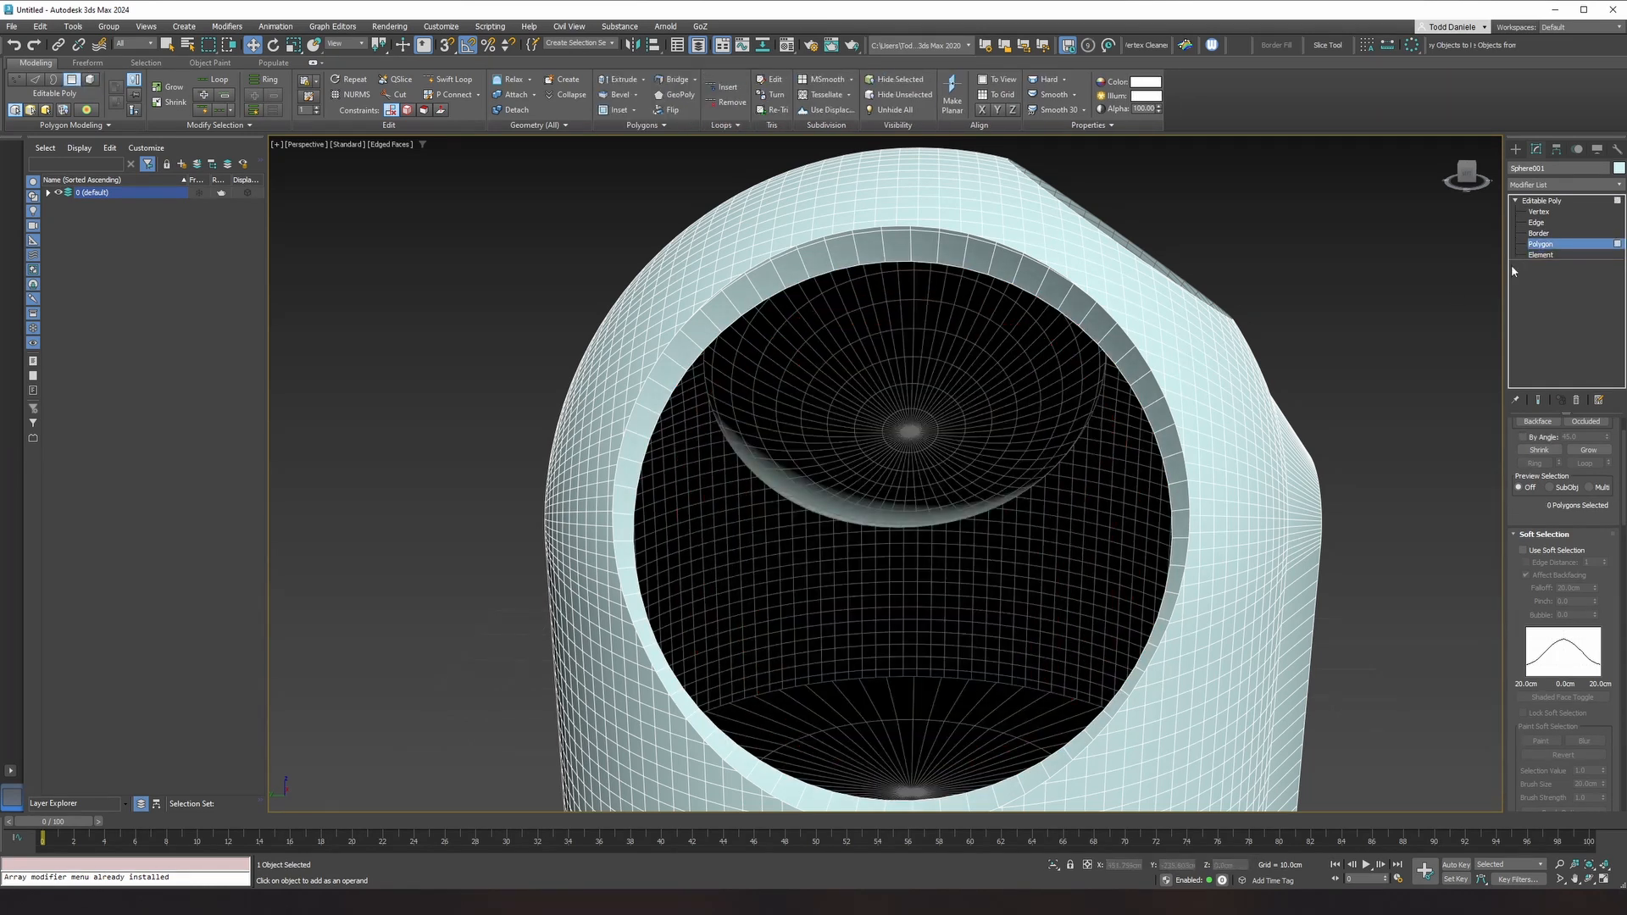
{"action": "left_click", "coordinate": [1538, 233]}
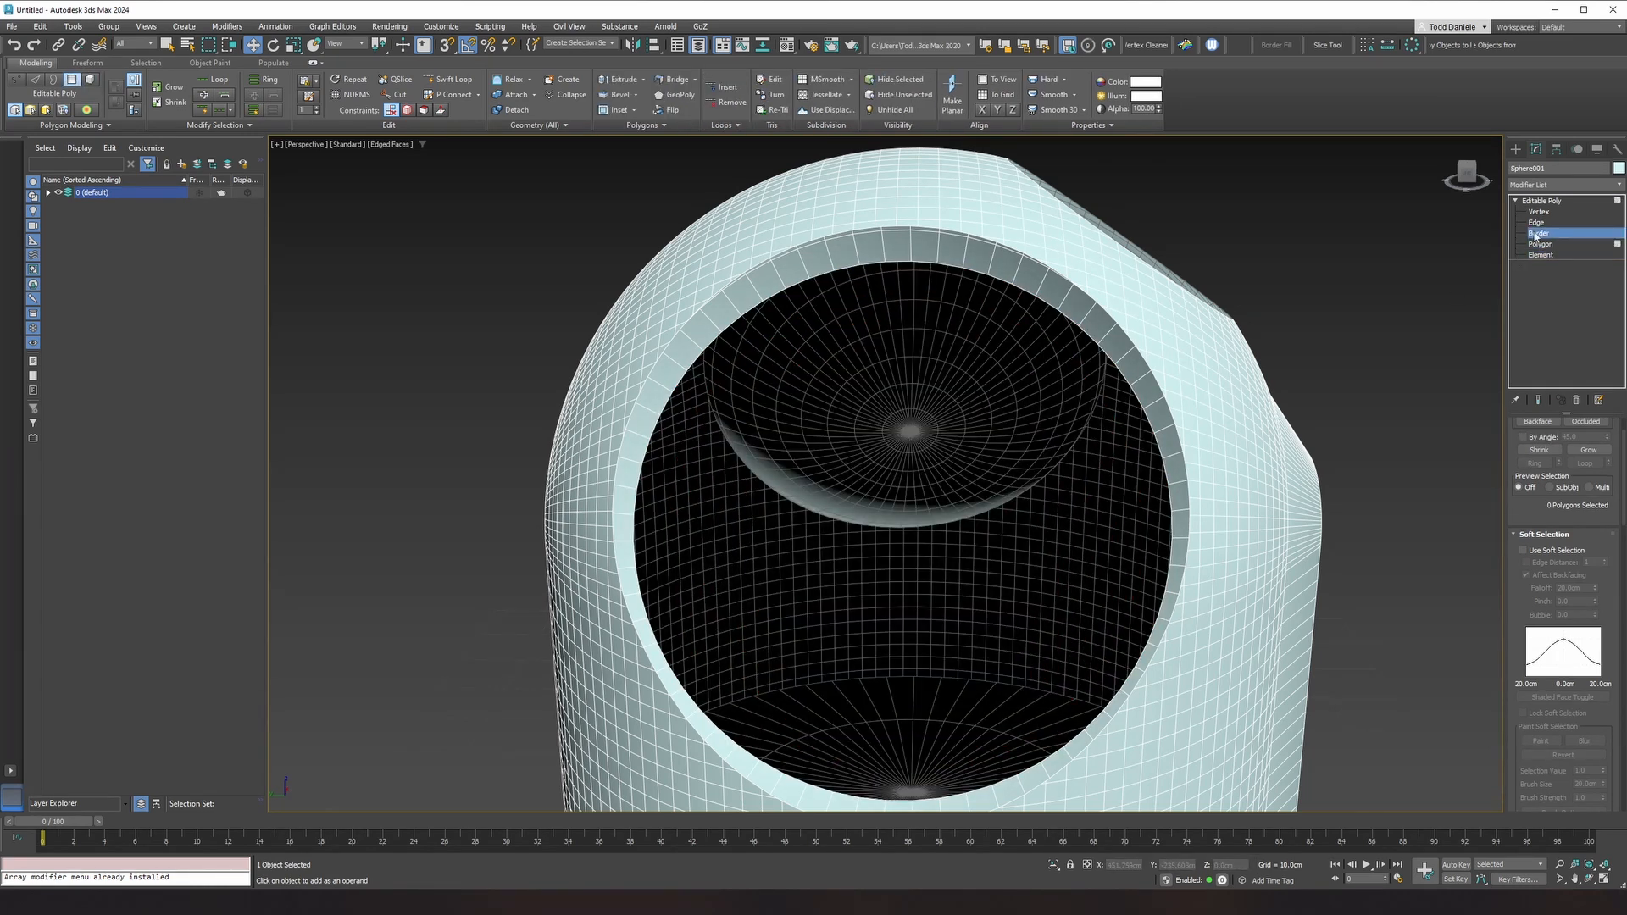
{"action": "left_click", "coordinate": [927, 228]}
{"action": "key", "text": "Delete"}
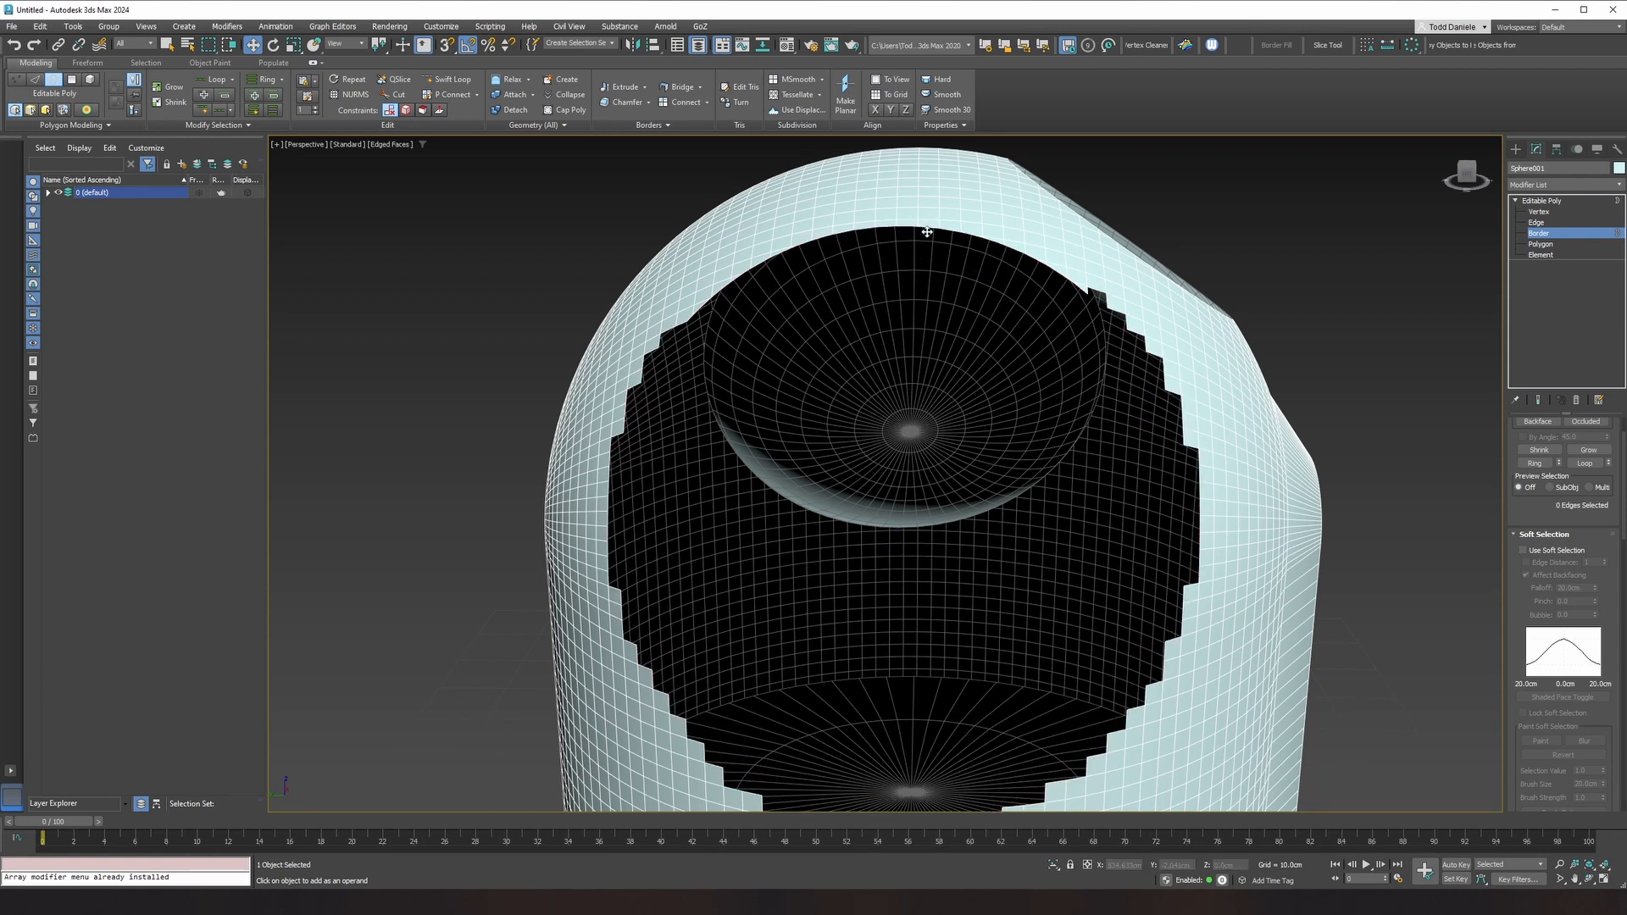
{"action": "key", "text": "ctrl+z"}
Step: Point-to-point select the first run of inner edges on the shoulder opening's lip at edge sub-object level and delete them
{"action": "scroll", "coordinate": [983, 373], "scroll_direction": "up", "scroll_amount": 10}
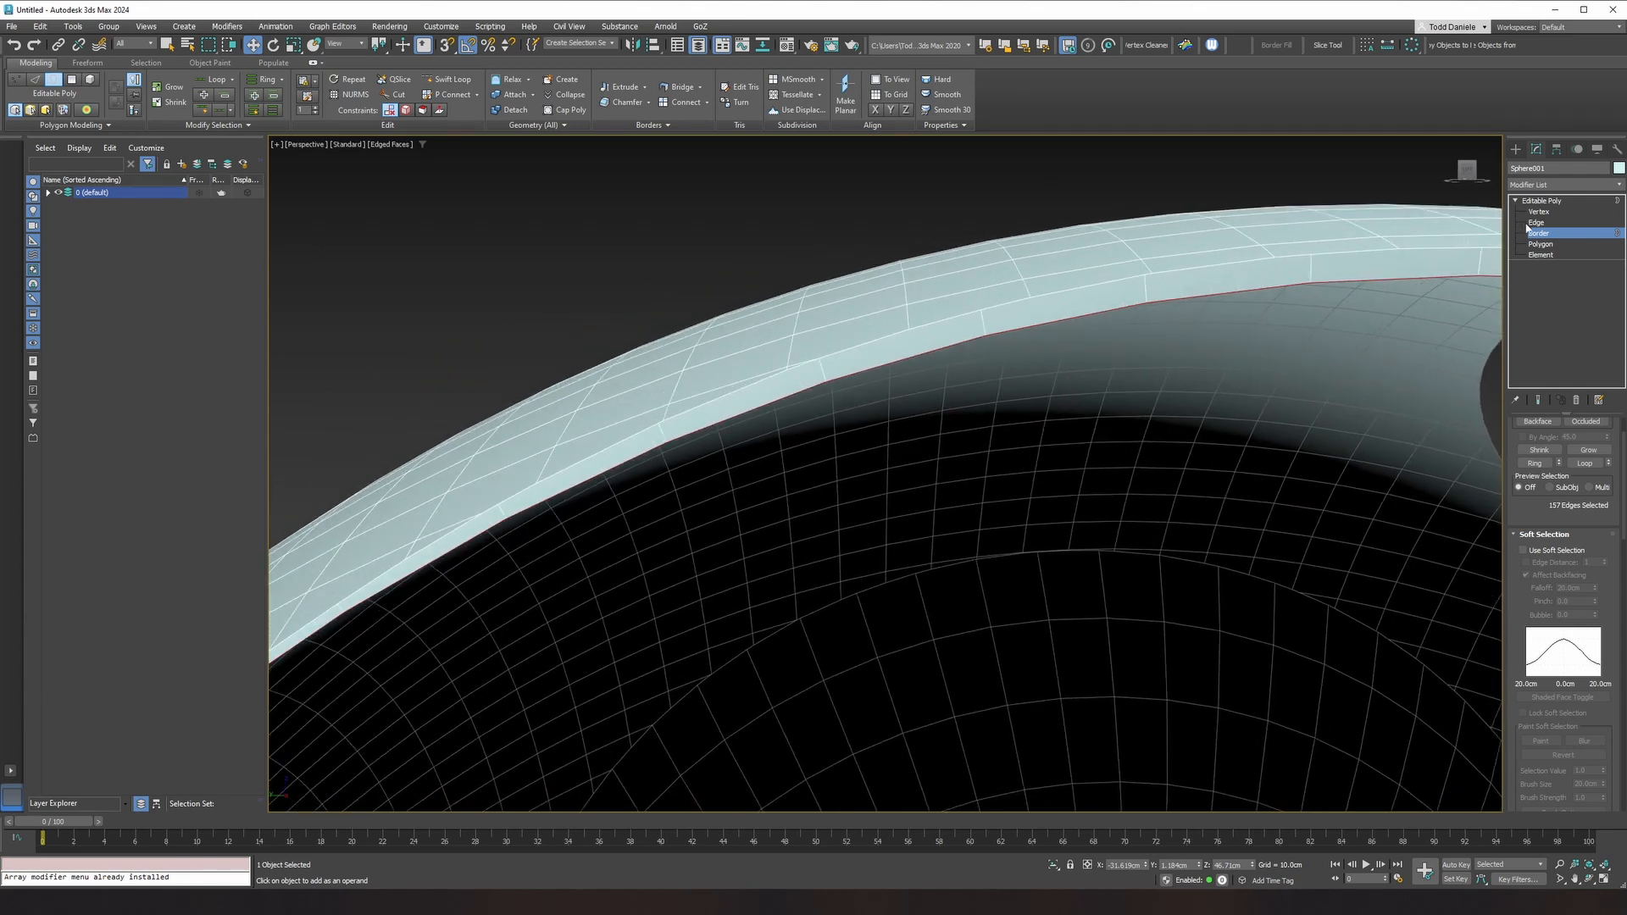
{"action": "left_click", "coordinate": [1531, 223]}
{"action": "left_click", "coordinate": [1312, 274]}
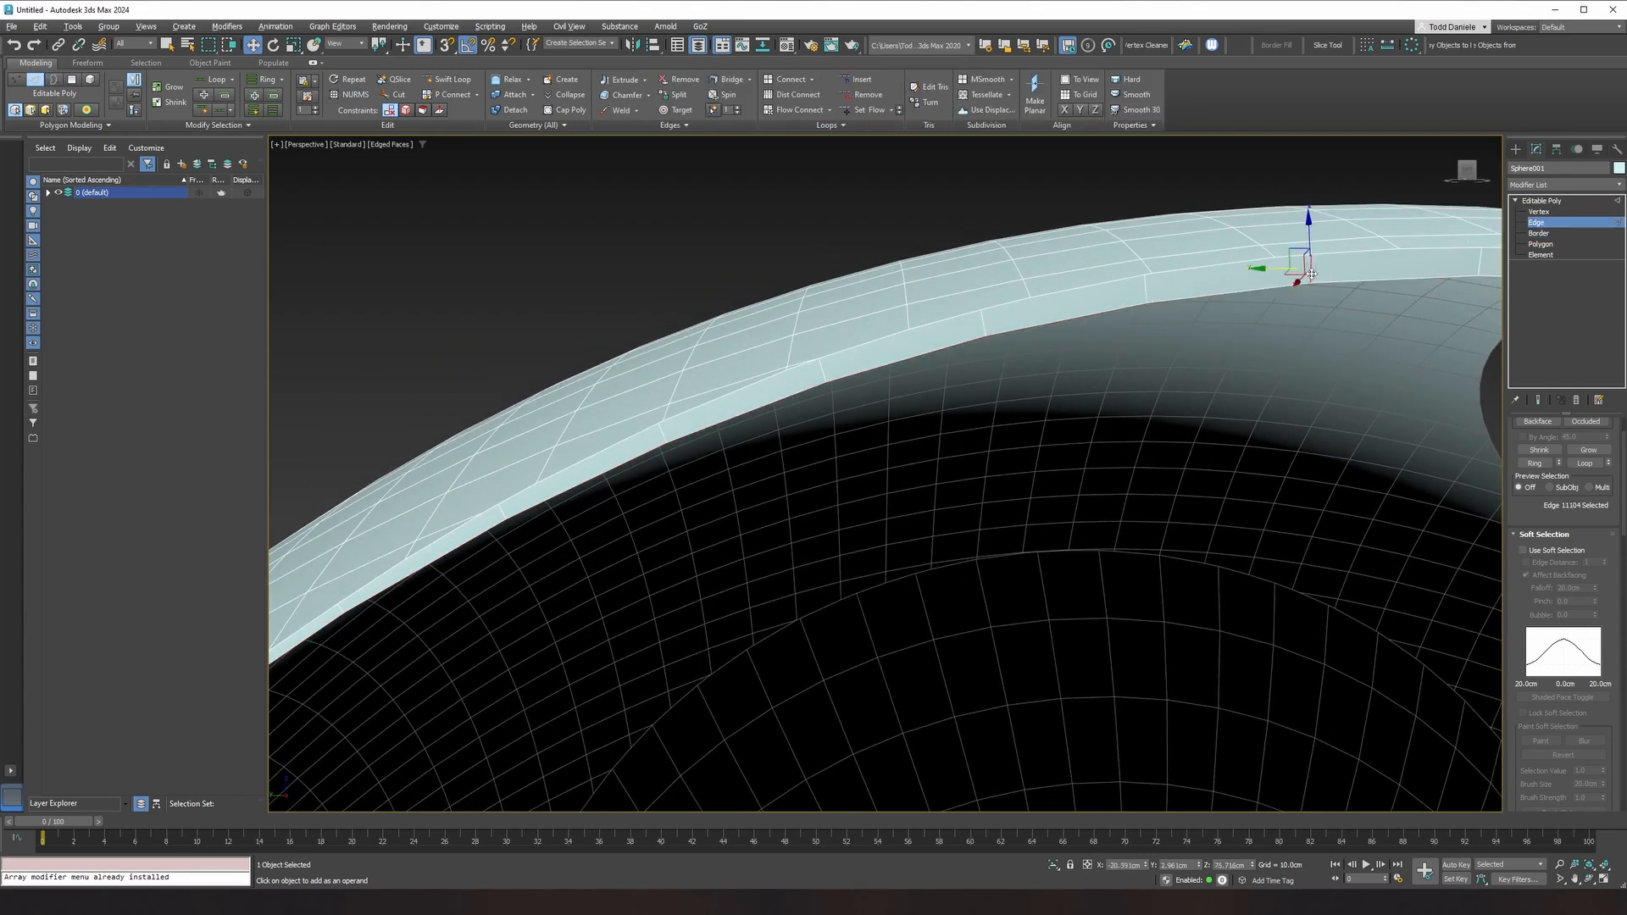
{"action": "scroll", "coordinate": [1204, 305], "scroll_direction": "down", "scroll_amount": 6}
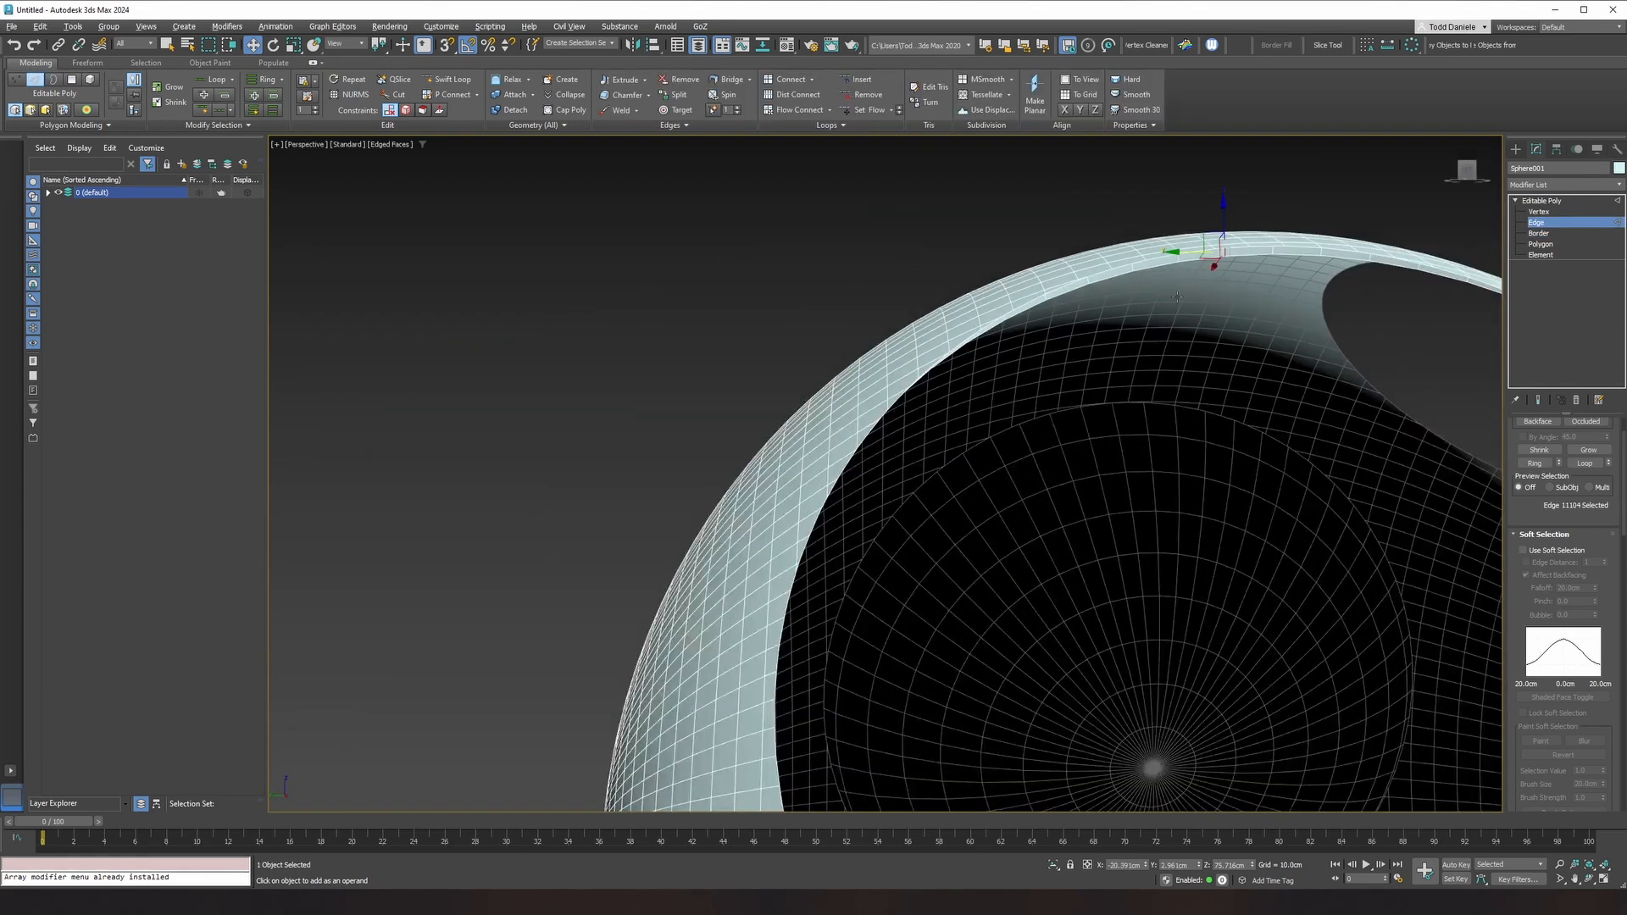
{"action": "scroll", "coordinate": [1136, 339], "scroll_direction": "down", "scroll_amount": 2}
{"action": "scroll", "coordinate": [966, 347], "scroll_direction": "up", "scroll_amount": 6}
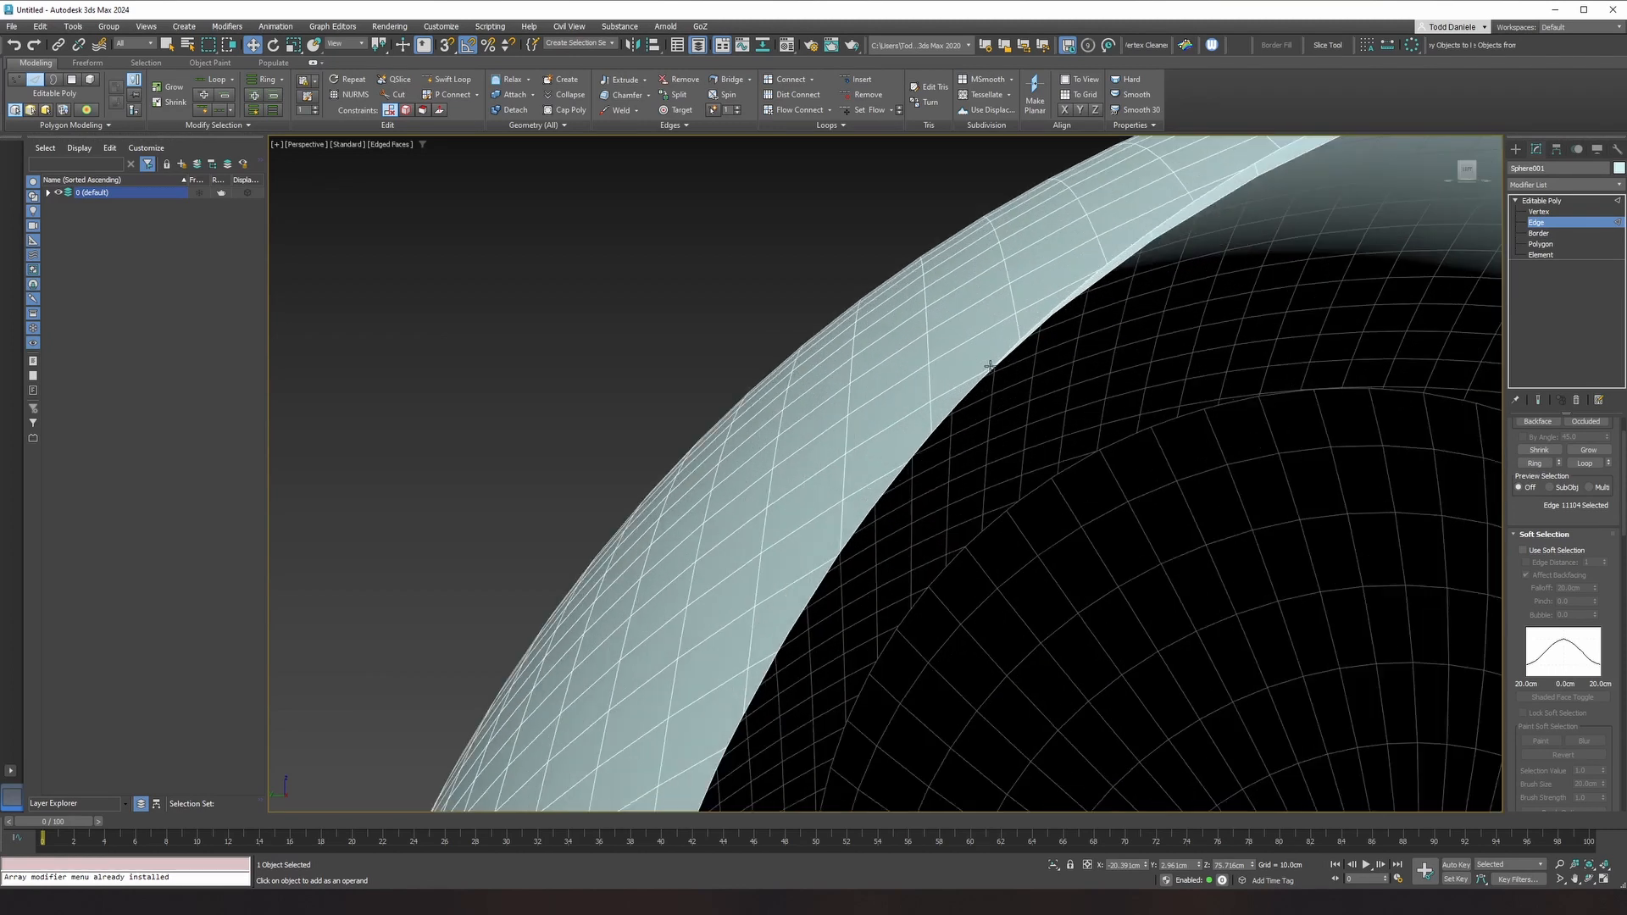
{"action": "scroll", "coordinate": [1051, 311], "scroll_direction": "up", "scroll_amount": 2}
{"action": "left_click", "coordinate": [1048, 321]}
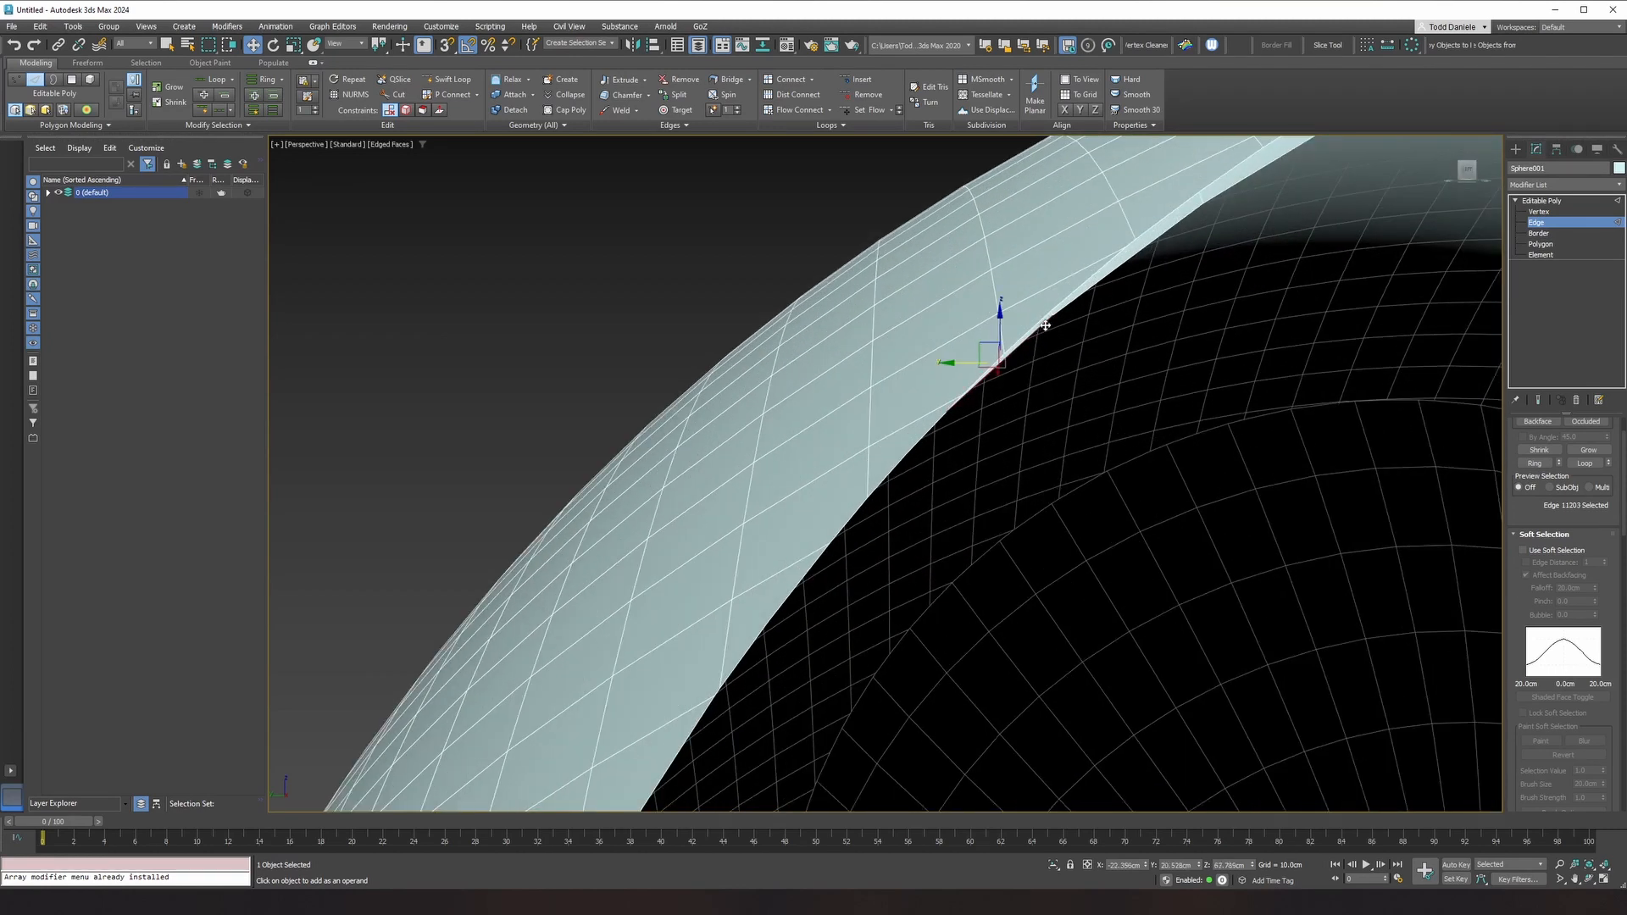
{"action": "middle_click_drag", "start_coordinate": [1115, 314], "coordinate": [985, 383]}
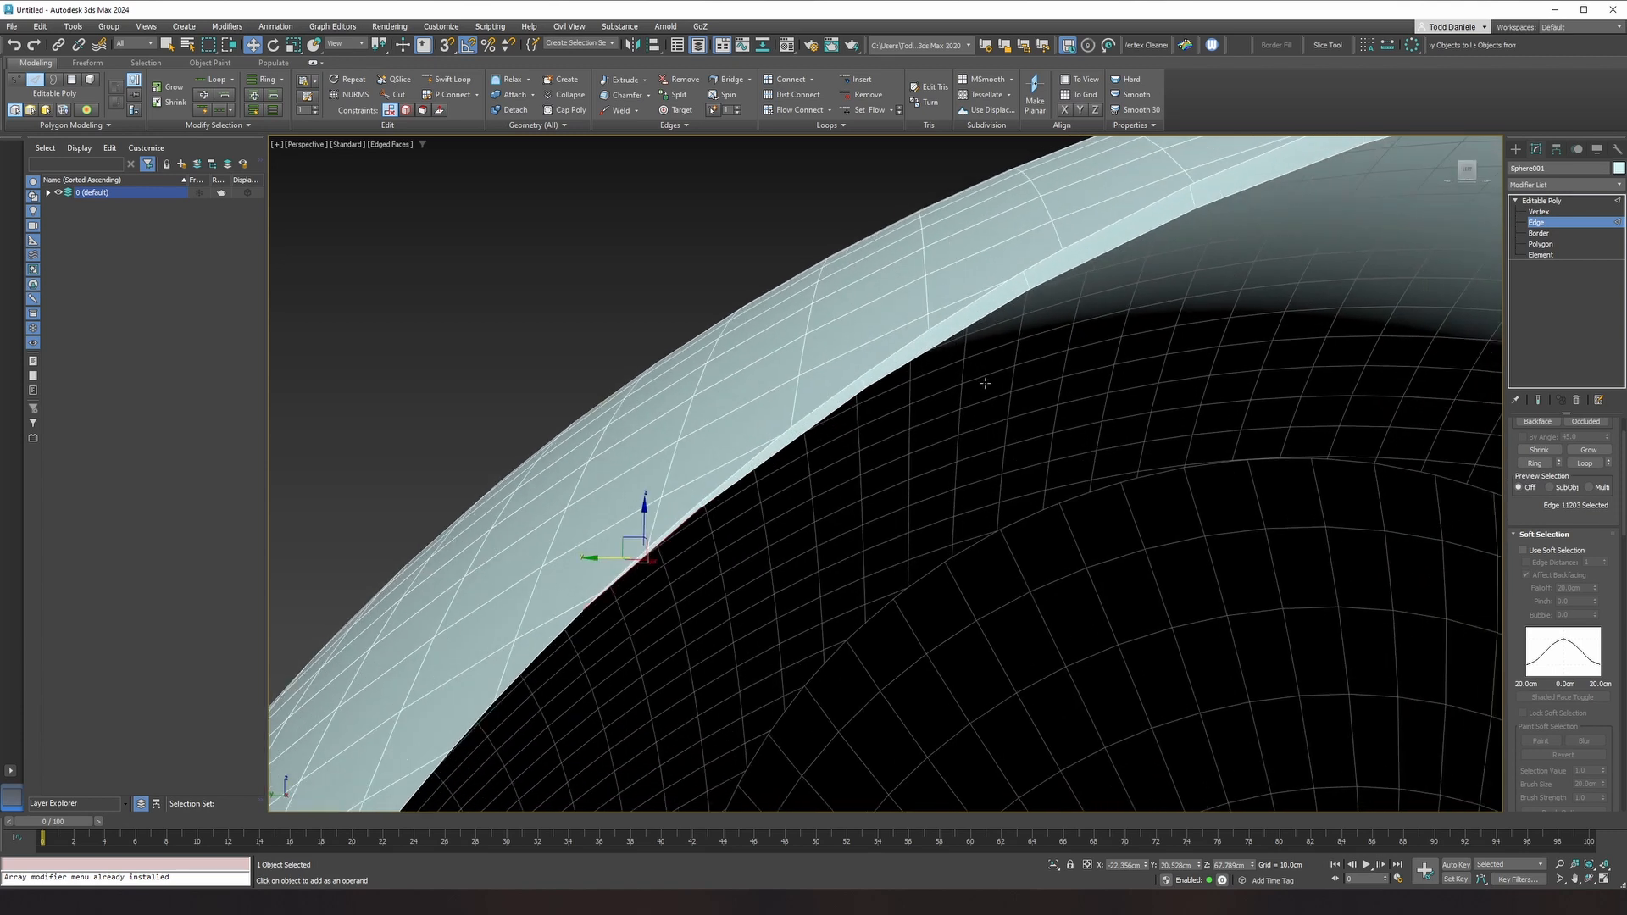
{"action": "left_click", "coordinate": [753, 469], "text": "shift"}
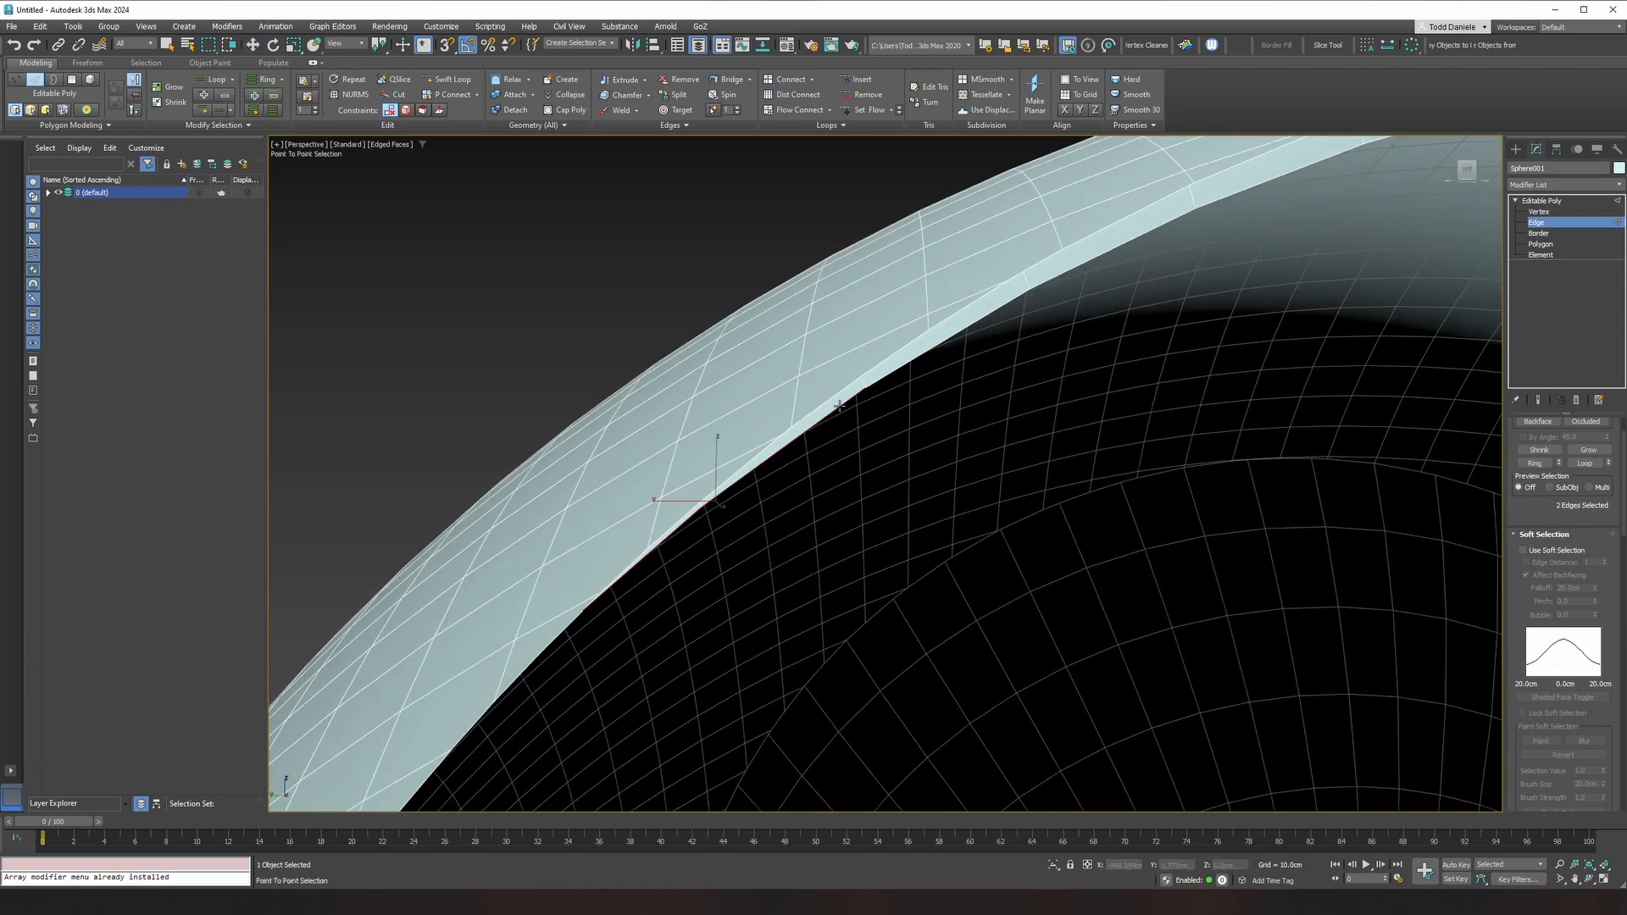
{"action": "left_click", "coordinate": [1207, 206]}
{"action": "left_click", "coordinate": [942, 337]}
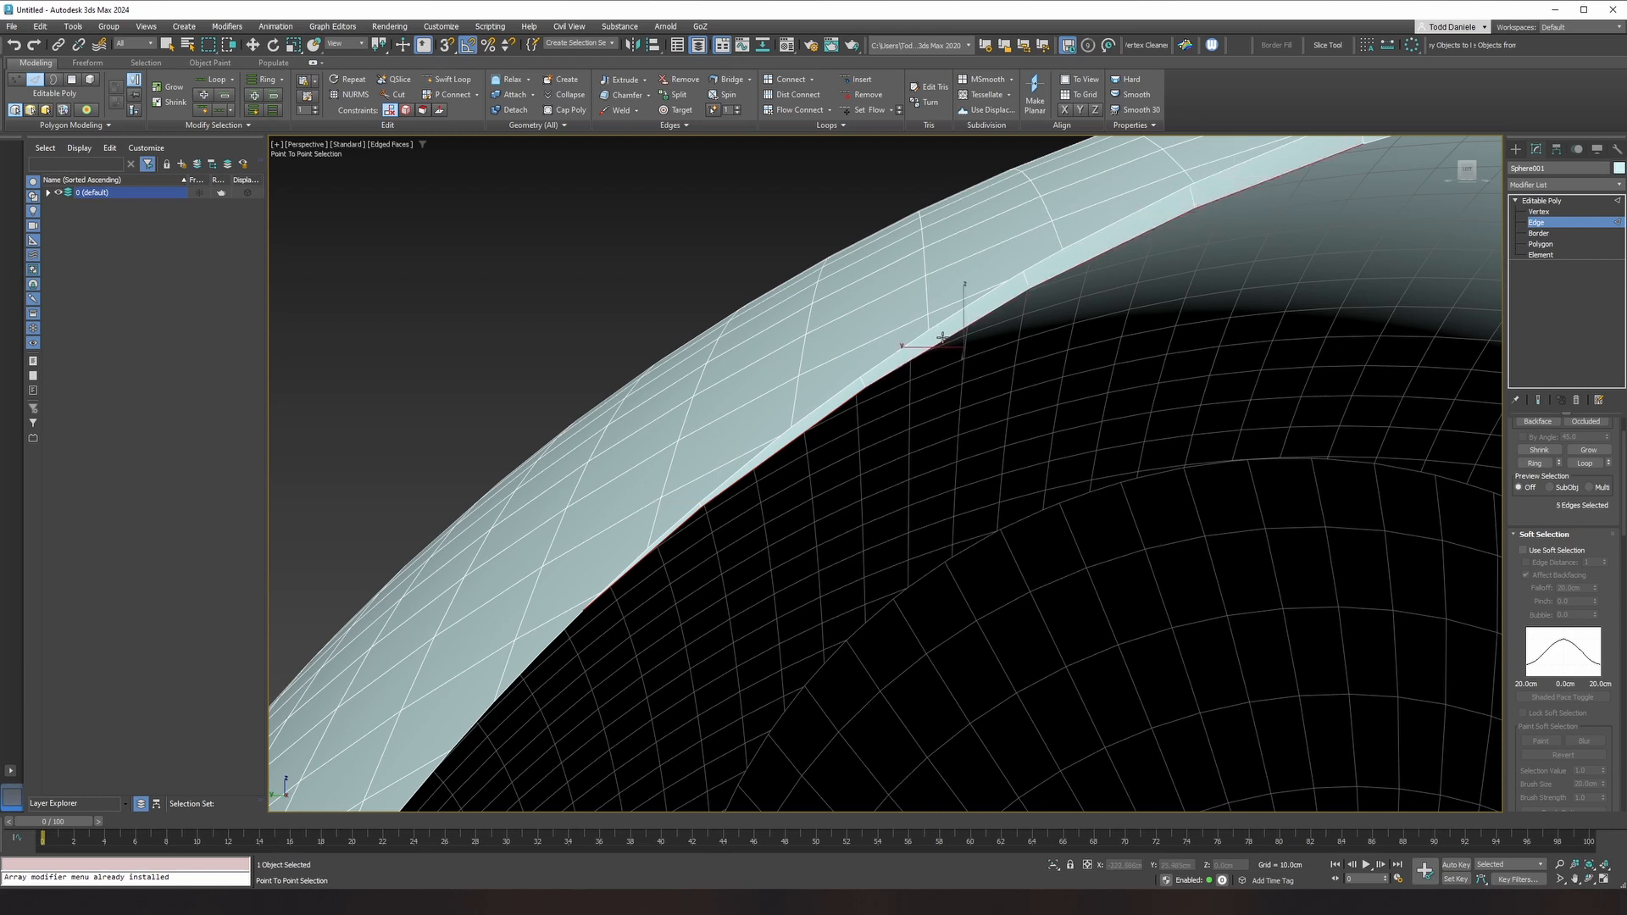
{"action": "right_click", "coordinate": [942, 337]}
{"action": "middle_click_drag", "start_coordinate": [1046, 352], "coordinate": [925, 425]}
{"action": "key", "text": "Delete"}
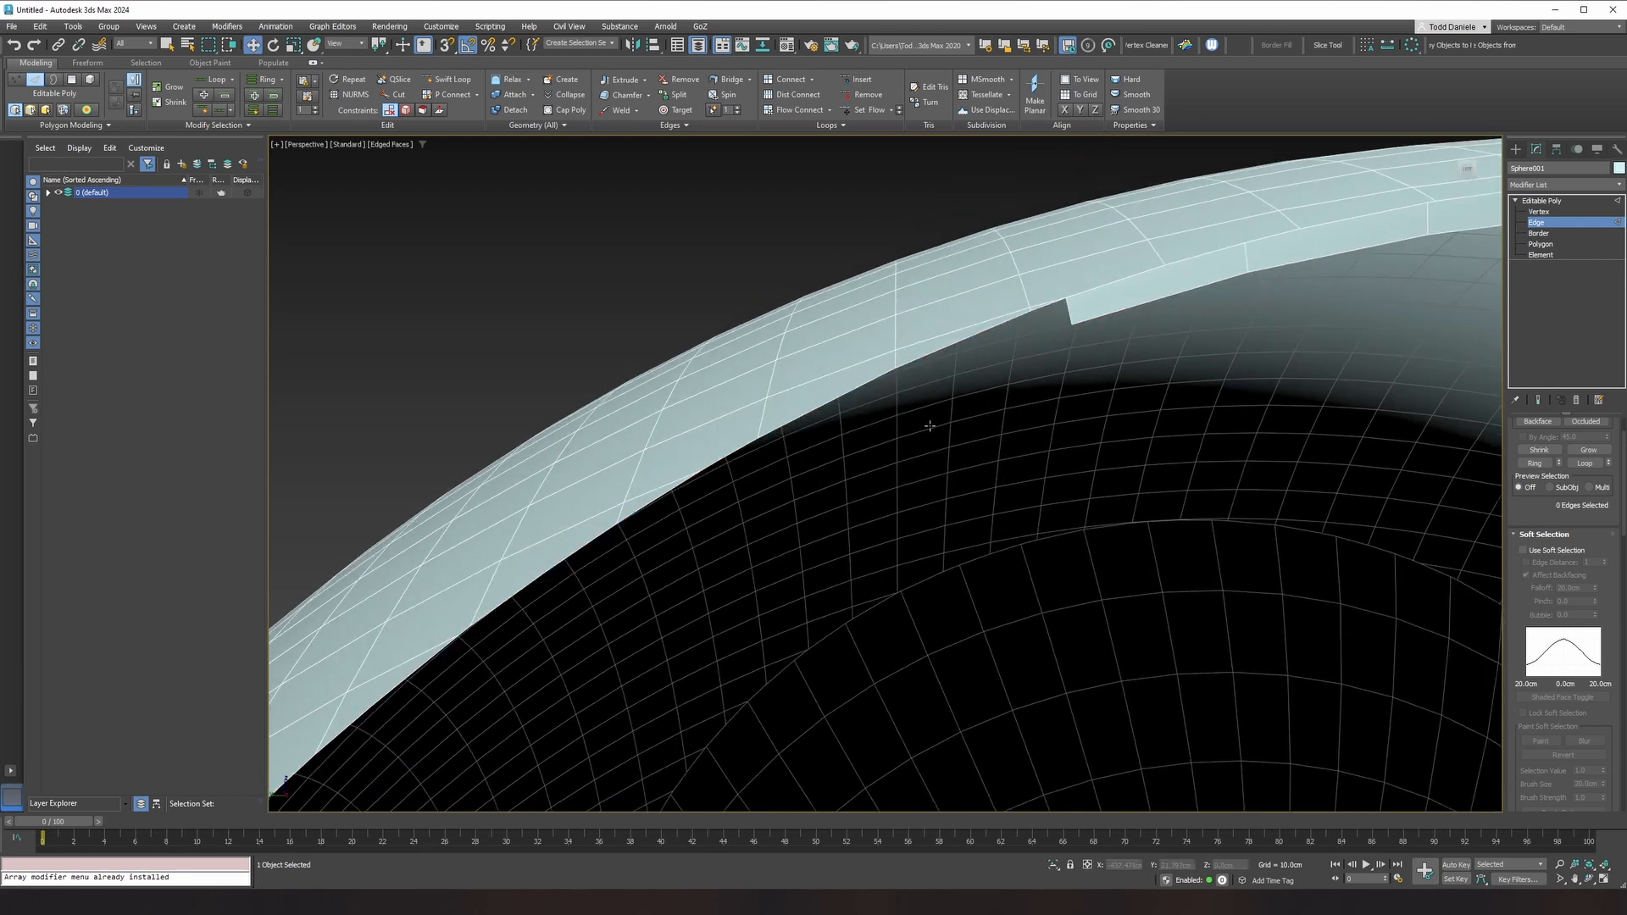
Step: Delete the next stretch of the lip toward the top of the shoulder opening using a point-to-point edge selection
{"action": "middle_click_drag", "start_coordinate": [1023, 414], "coordinate": [833, 464]}
{"action": "key", "text": "alt+p"}
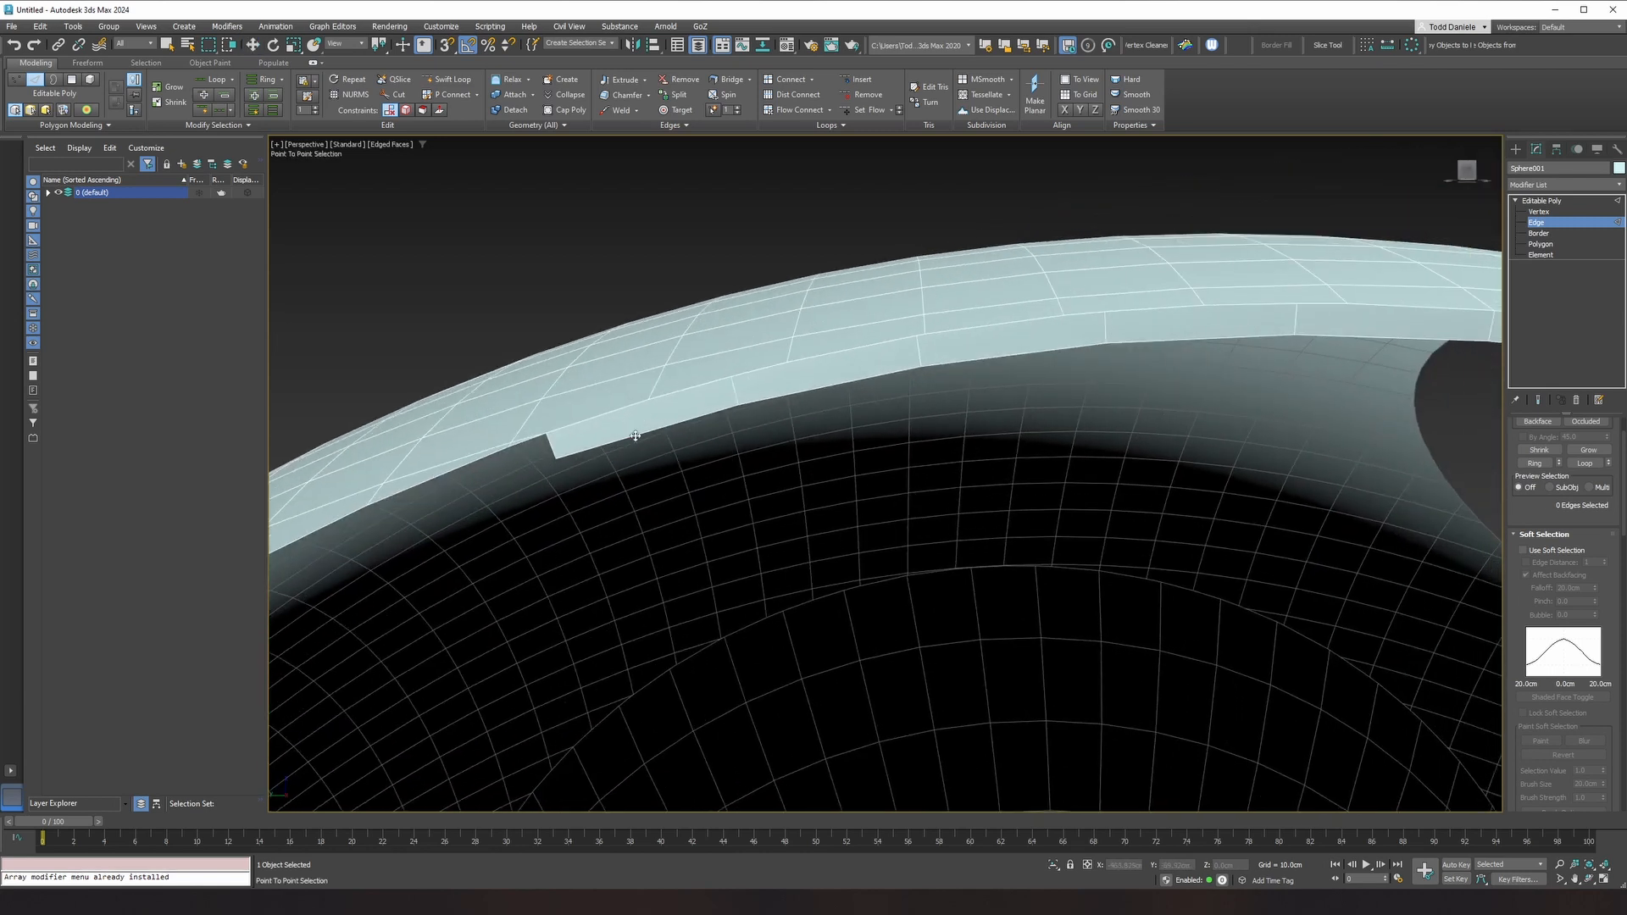
{"action": "left_click", "coordinate": [636, 436]}
{"action": "left_click", "coordinate": [1251, 330]}
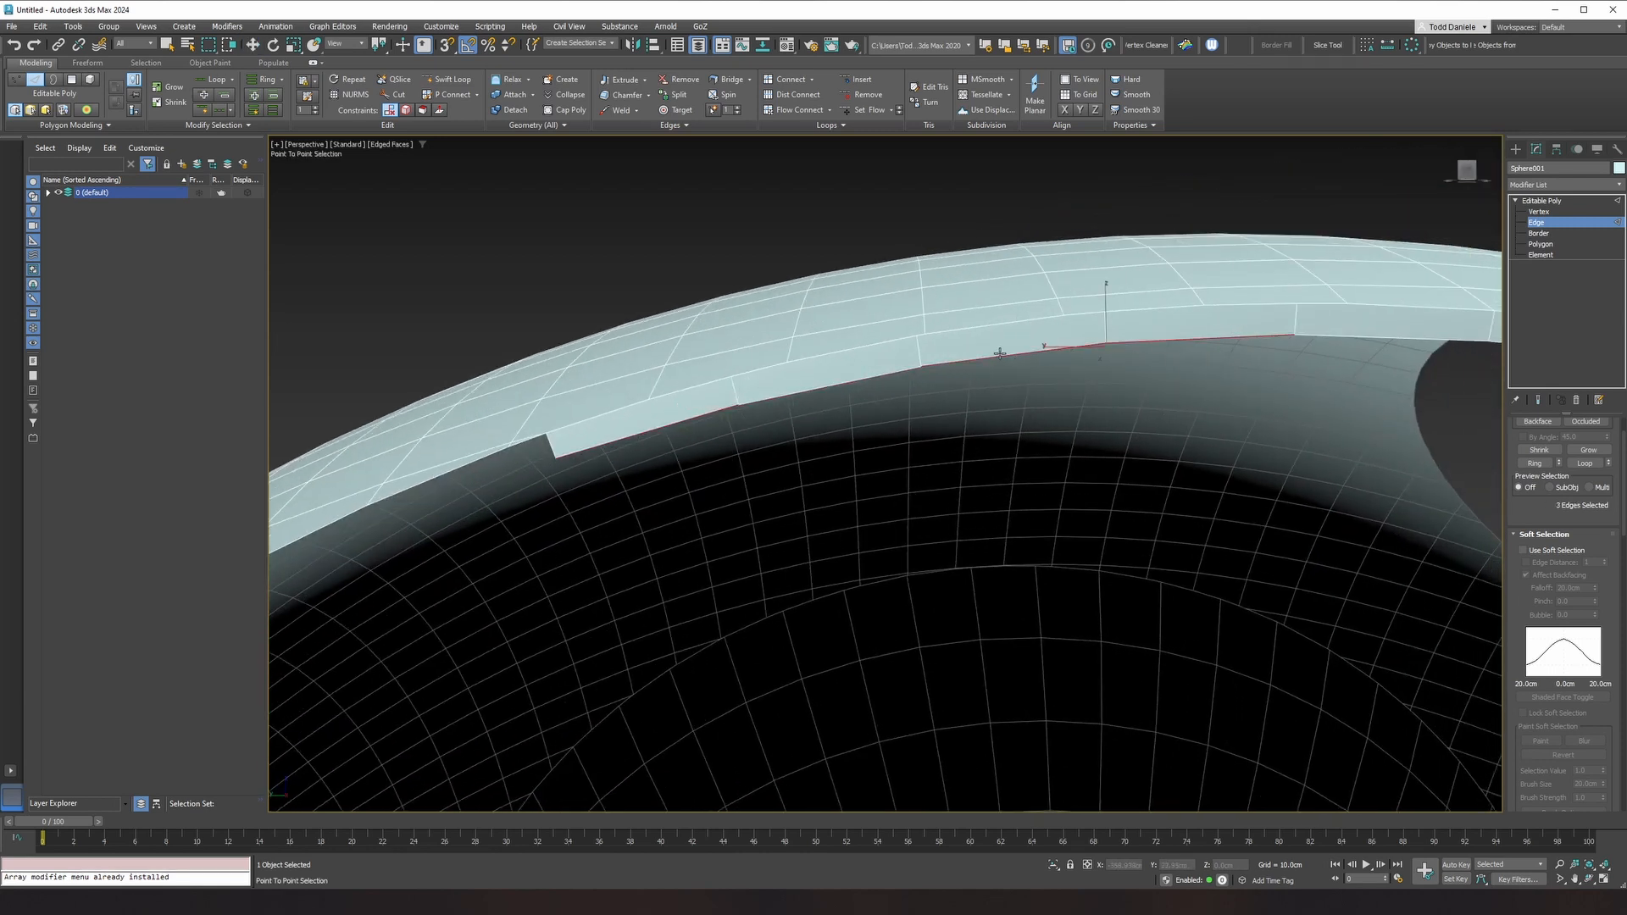
{"action": "left_click", "coordinate": [922, 367]}
{"action": "right_click", "coordinate": [870, 378]}
{"action": "key", "text": "Delete"}
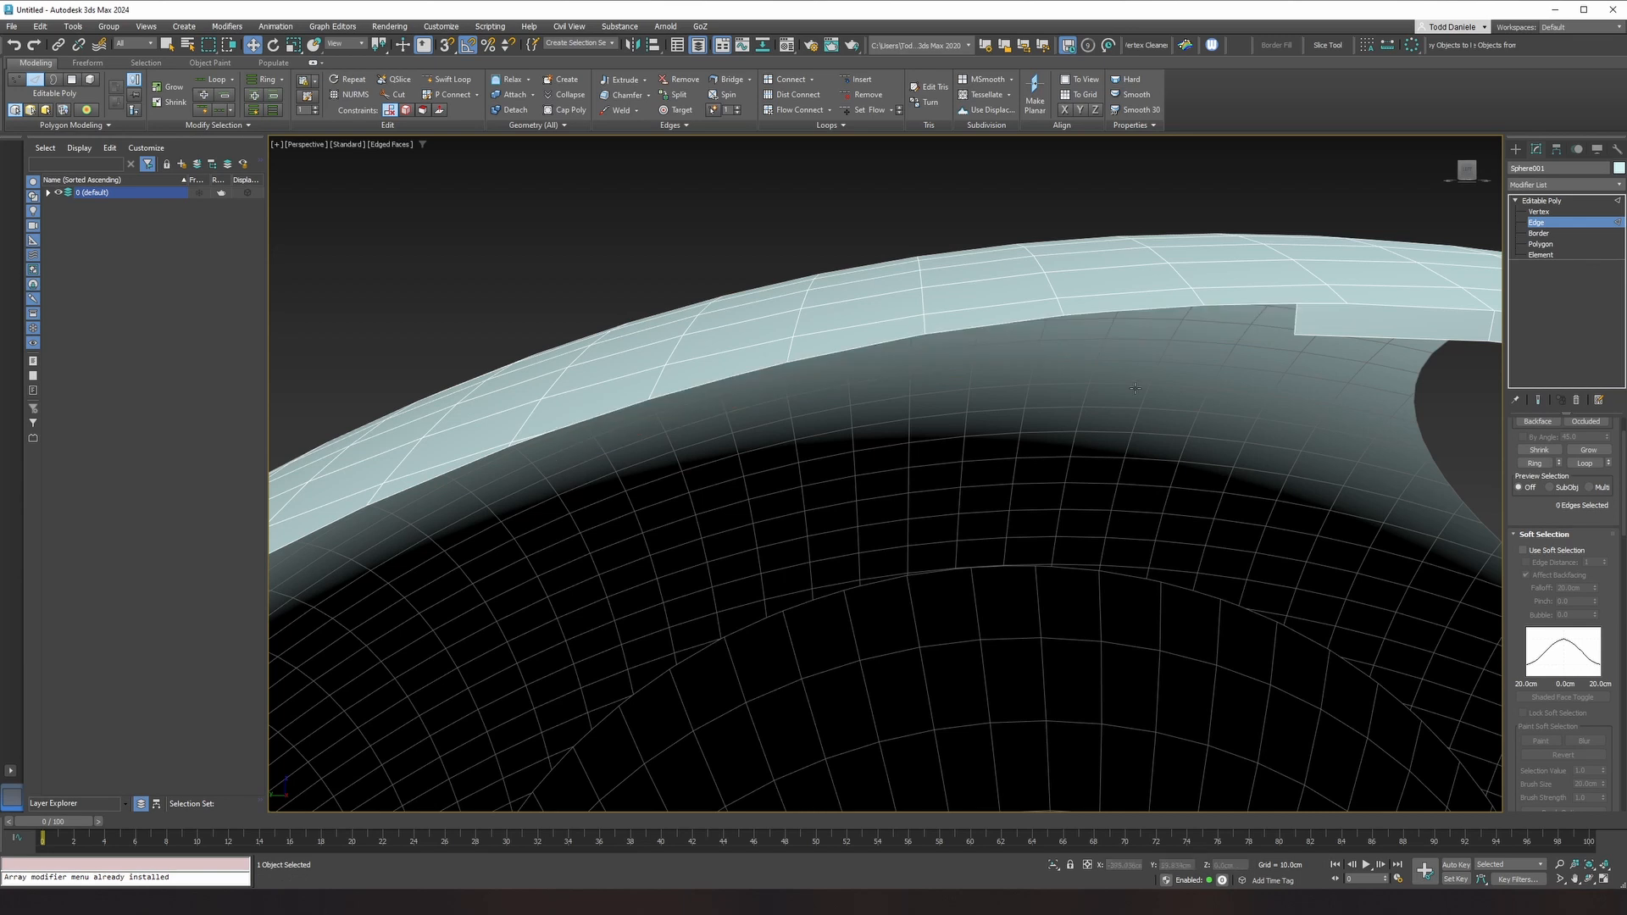
Step: Delete the lip's stretch past the top of the shoulder opening by point-to-point selecting its inner edges
{"action": "middle_click_drag", "start_coordinate": [1135, 381], "coordinate": [669, 403]}
{"action": "scroll", "coordinate": [668, 404], "scroll_direction": "down", "scroll_amount": 1}
{"action": "key", "text": "alt+g"}
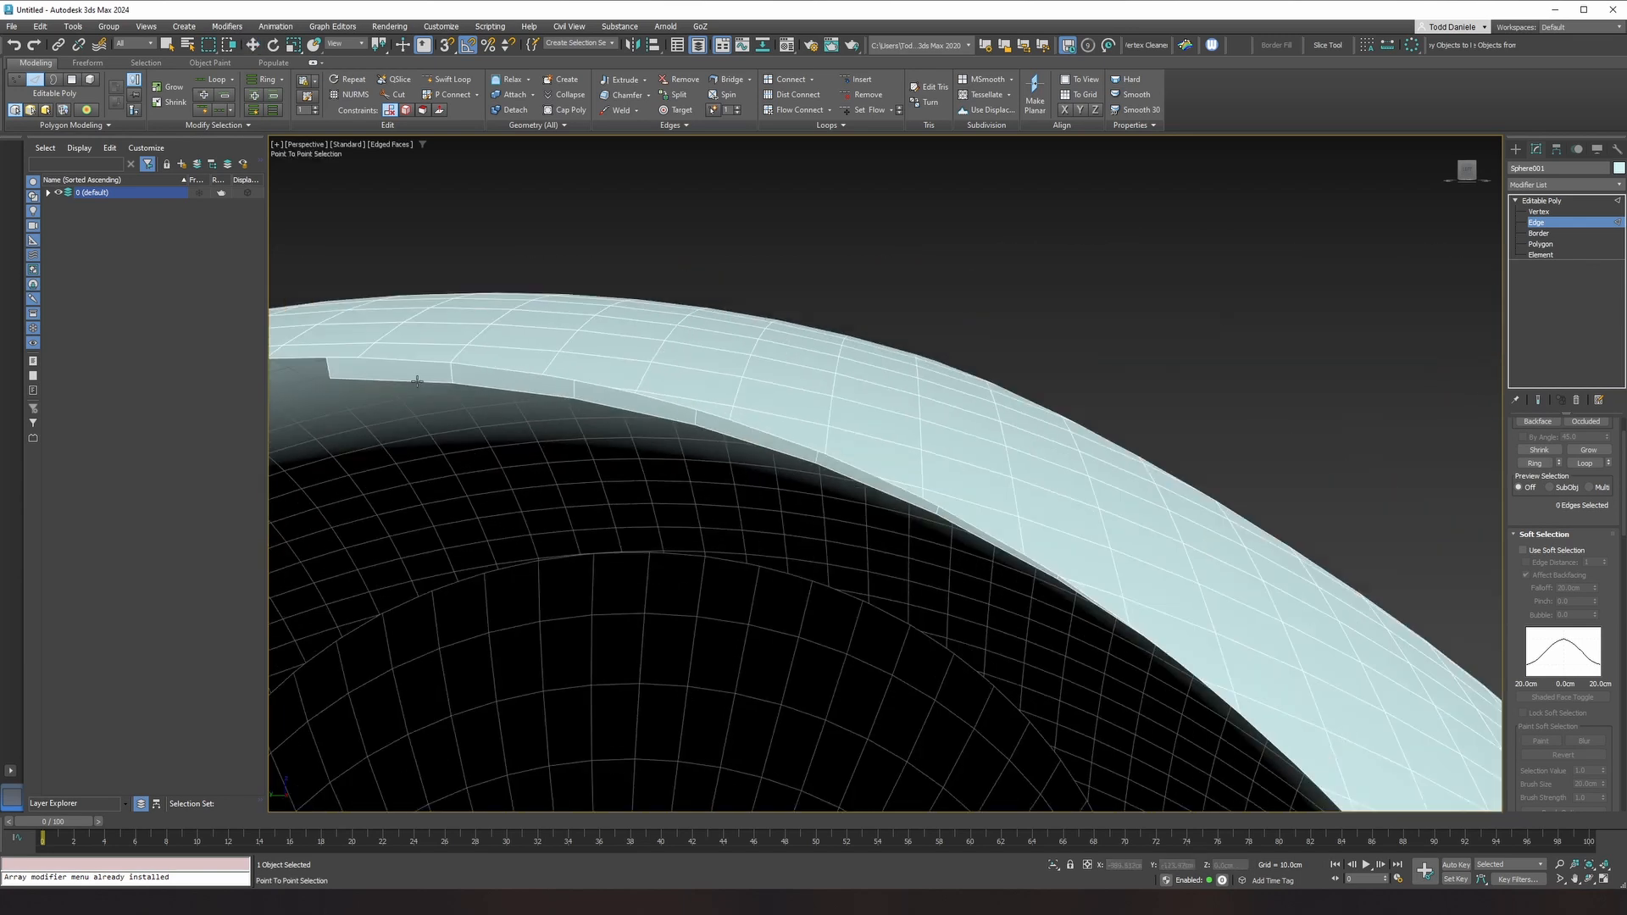
{"action": "left_click", "coordinate": [418, 381]}
{"action": "left_click", "coordinate": [694, 413]}
{"action": "left_click", "coordinate": [816, 463]}
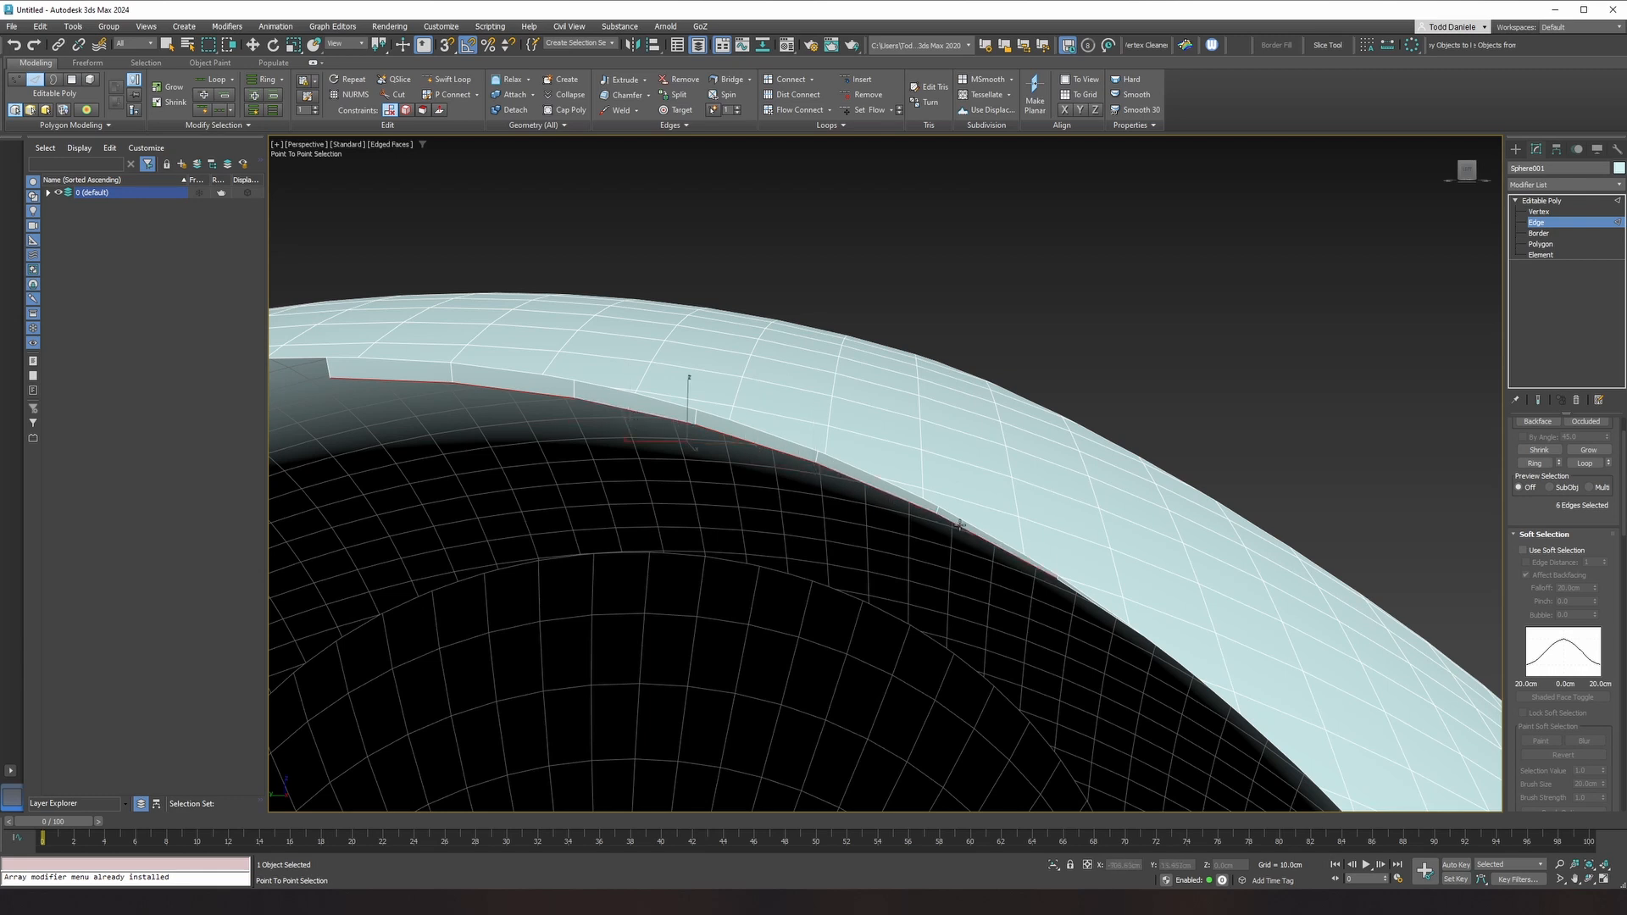
{"action": "left_click", "coordinate": [1022, 573]}
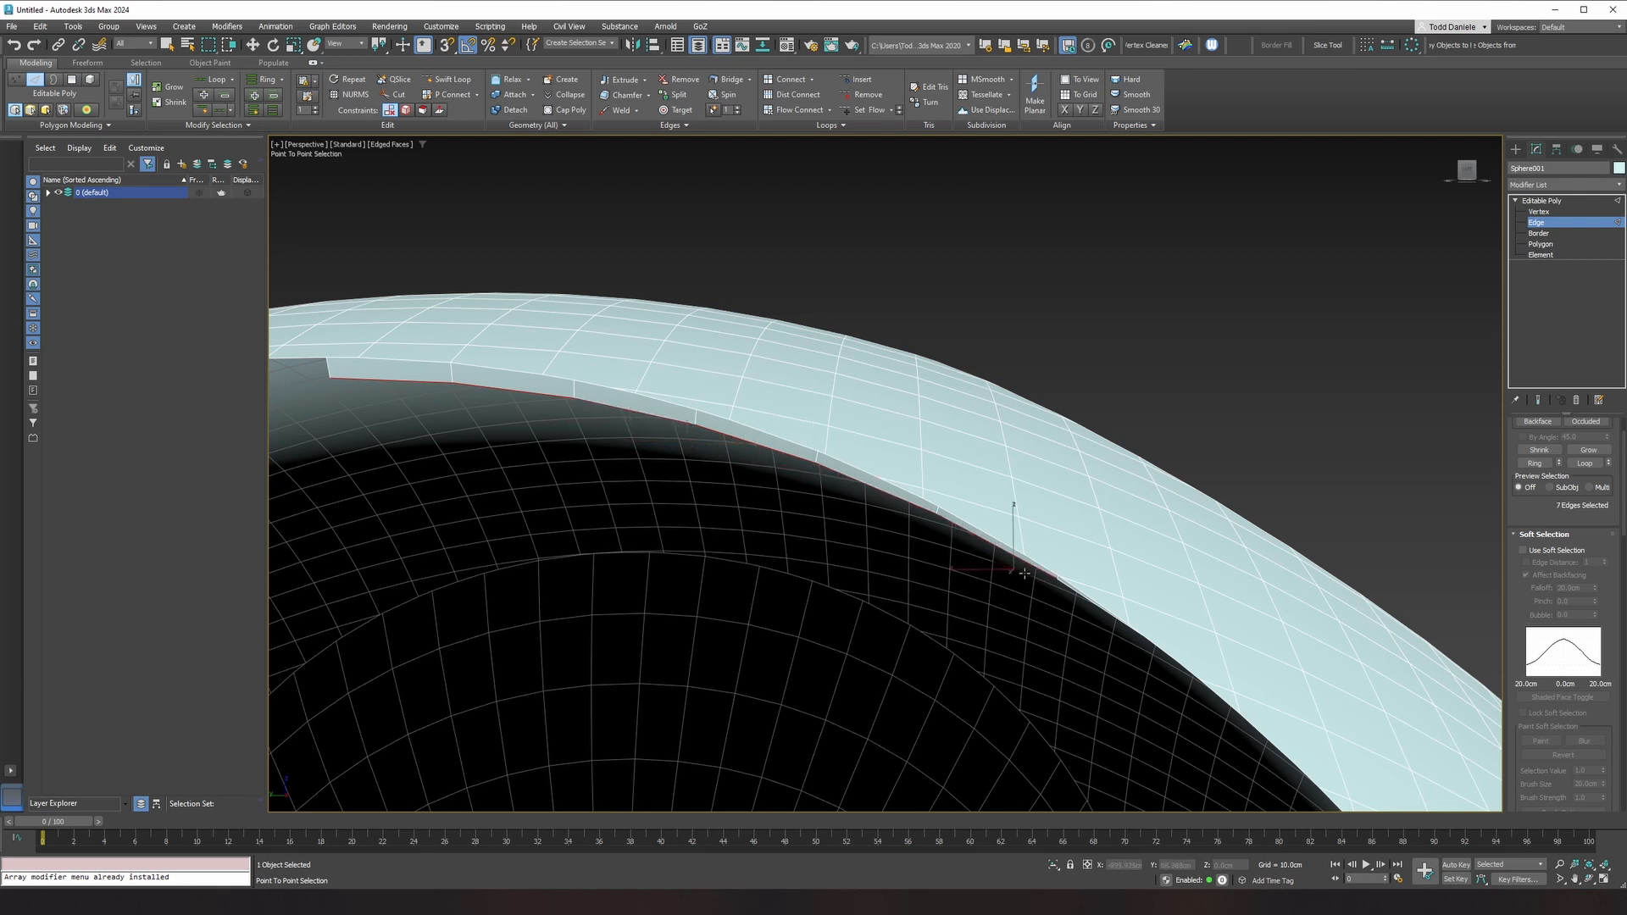
{"action": "right_click", "coordinate": [1068, 590]}
{"action": "key", "text": "Delete"}
{"action": "middle_click_drag", "start_coordinate": [995, 568], "coordinate": [860, 276]}
{"action": "scroll", "coordinate": [998, 426], "scroll_direction": "down", "scroll_amount": 5}
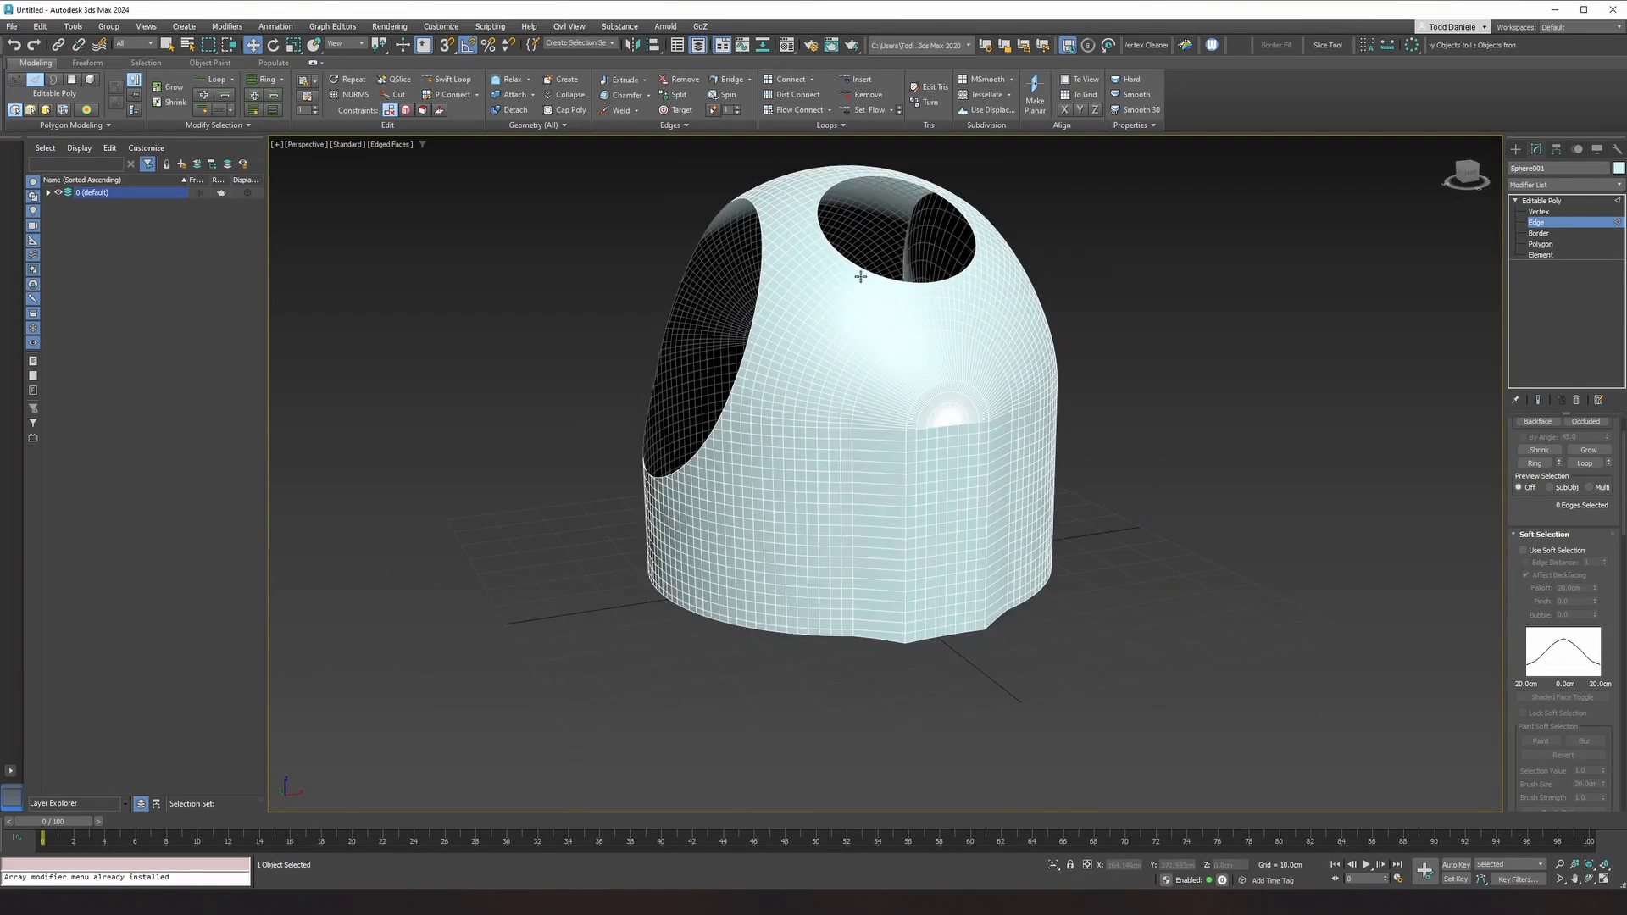
Step: Add a Slice modifier to the torso, slicing along X only with the slice type set to Remove Positive
{"action": "left_click", "coordinate": [1547, 201]}
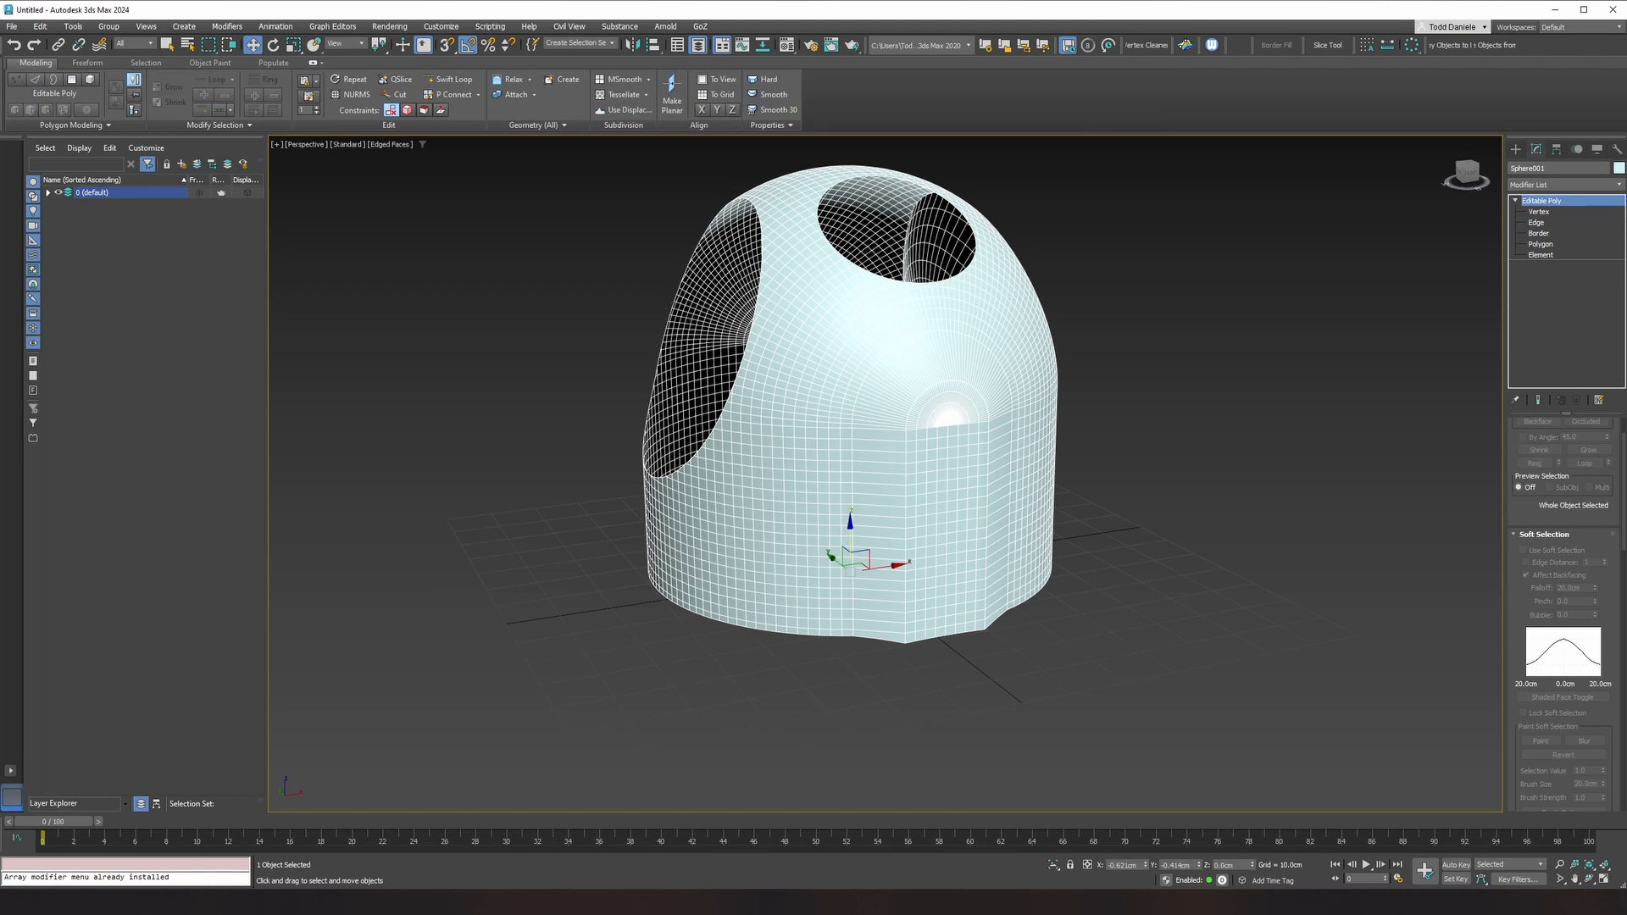
{"action": "left_click", "coordinate": [1591, 185]}
{"action": "type", "text": "sl"}
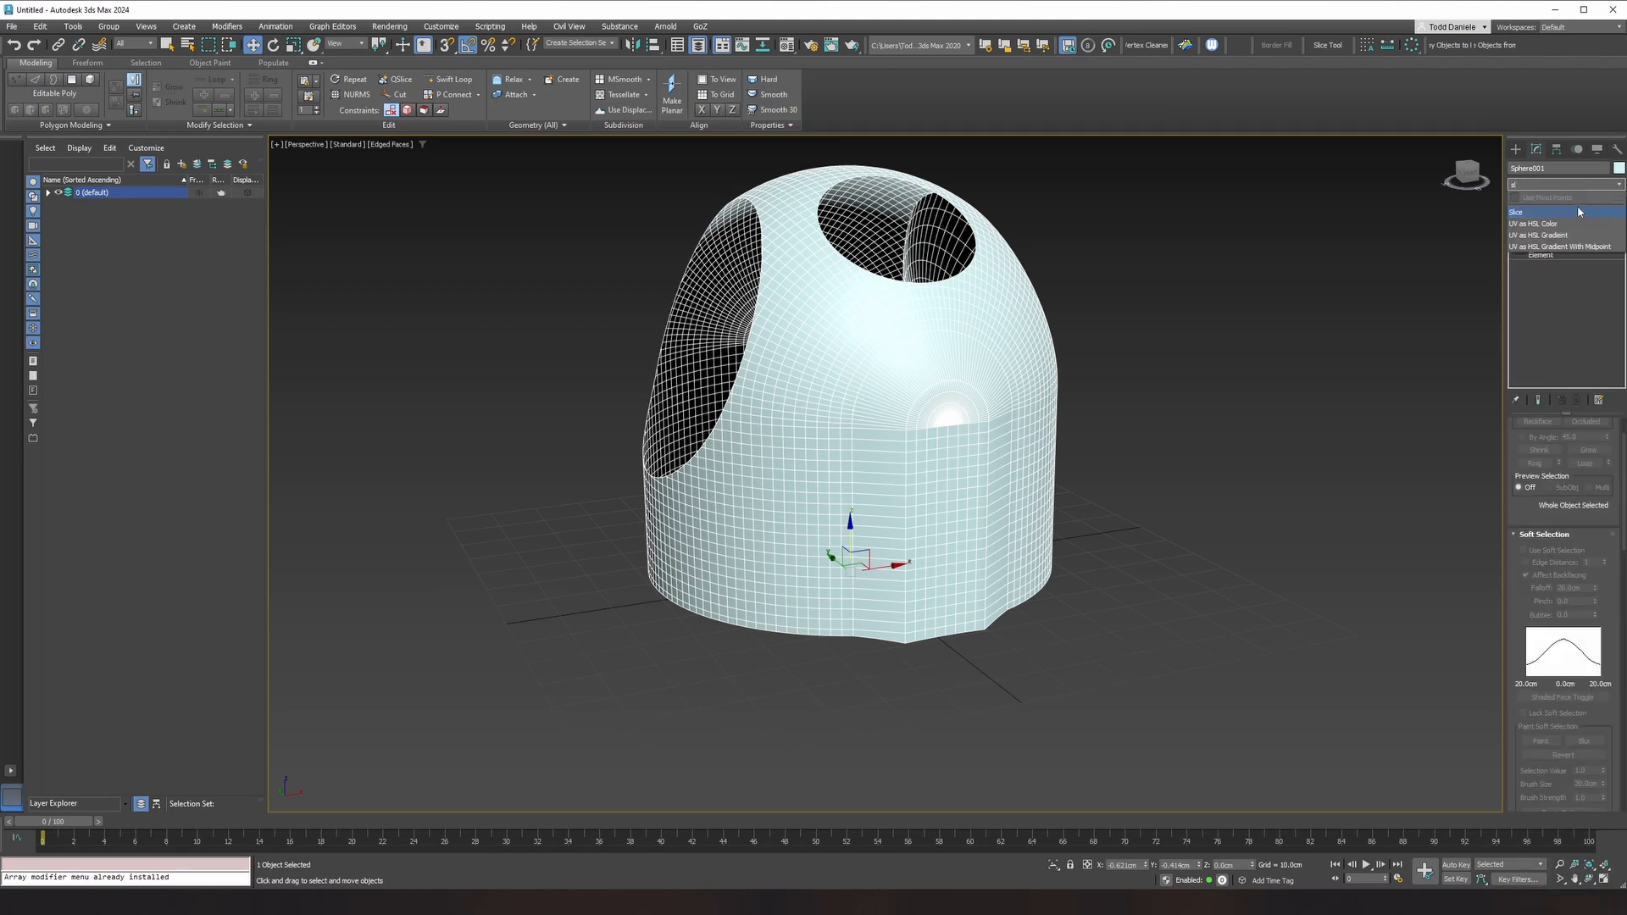
{"action": "left_click", "coordinate": [1580, 212]}
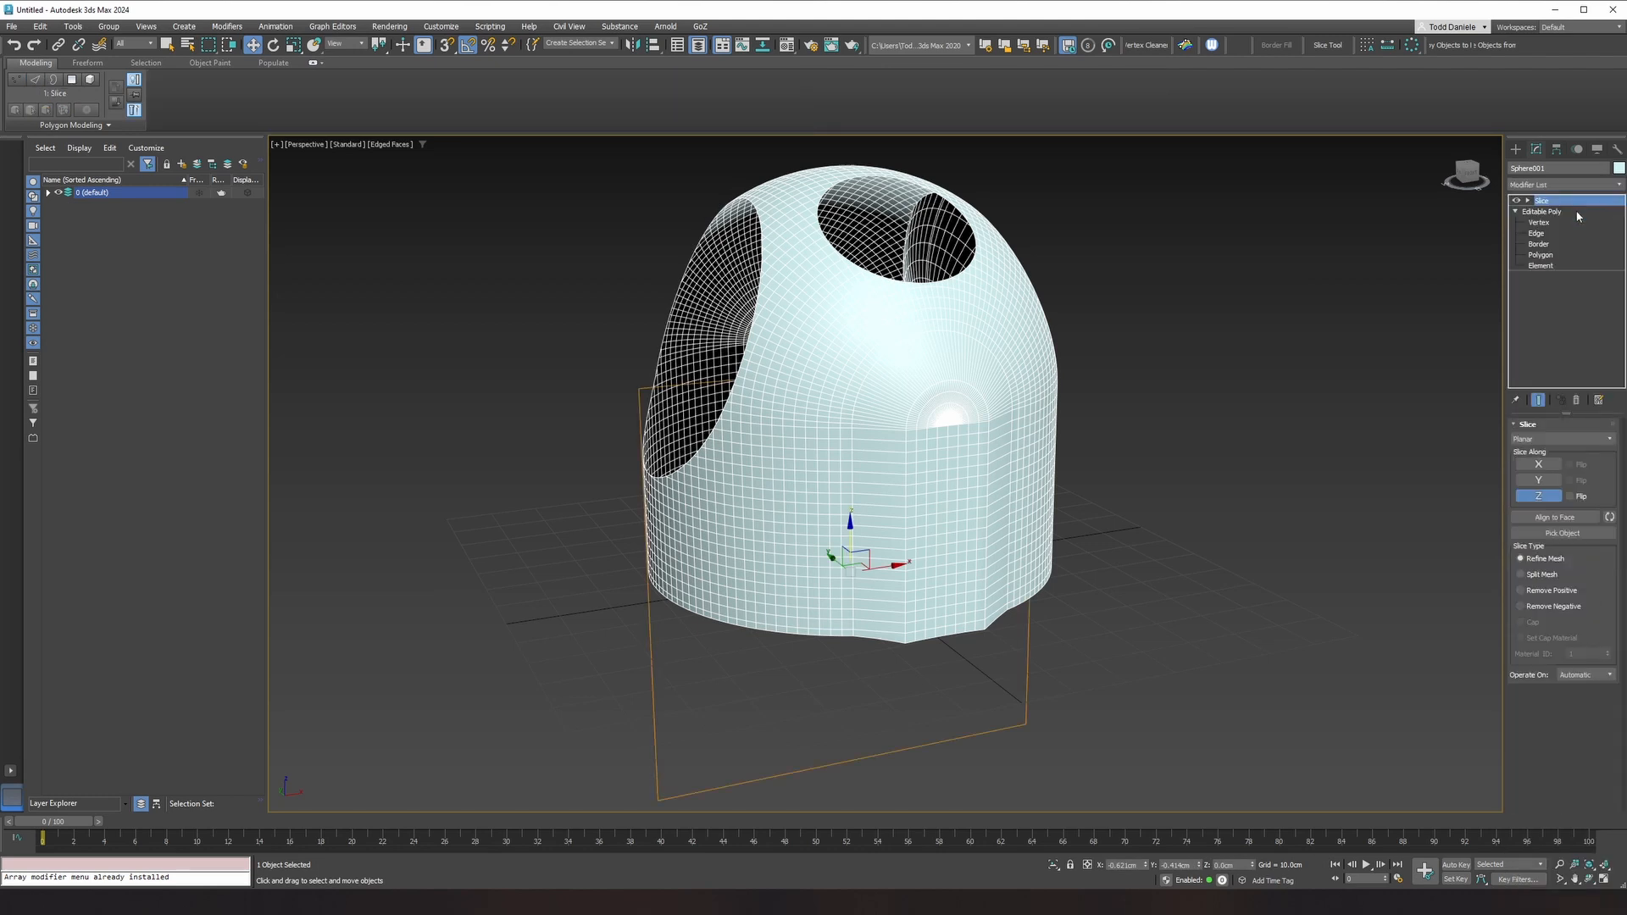
{"action": "left_click", "coordinate": [1549, 480]}
{"action": "left_click", "coordinate": [1546, 465]}
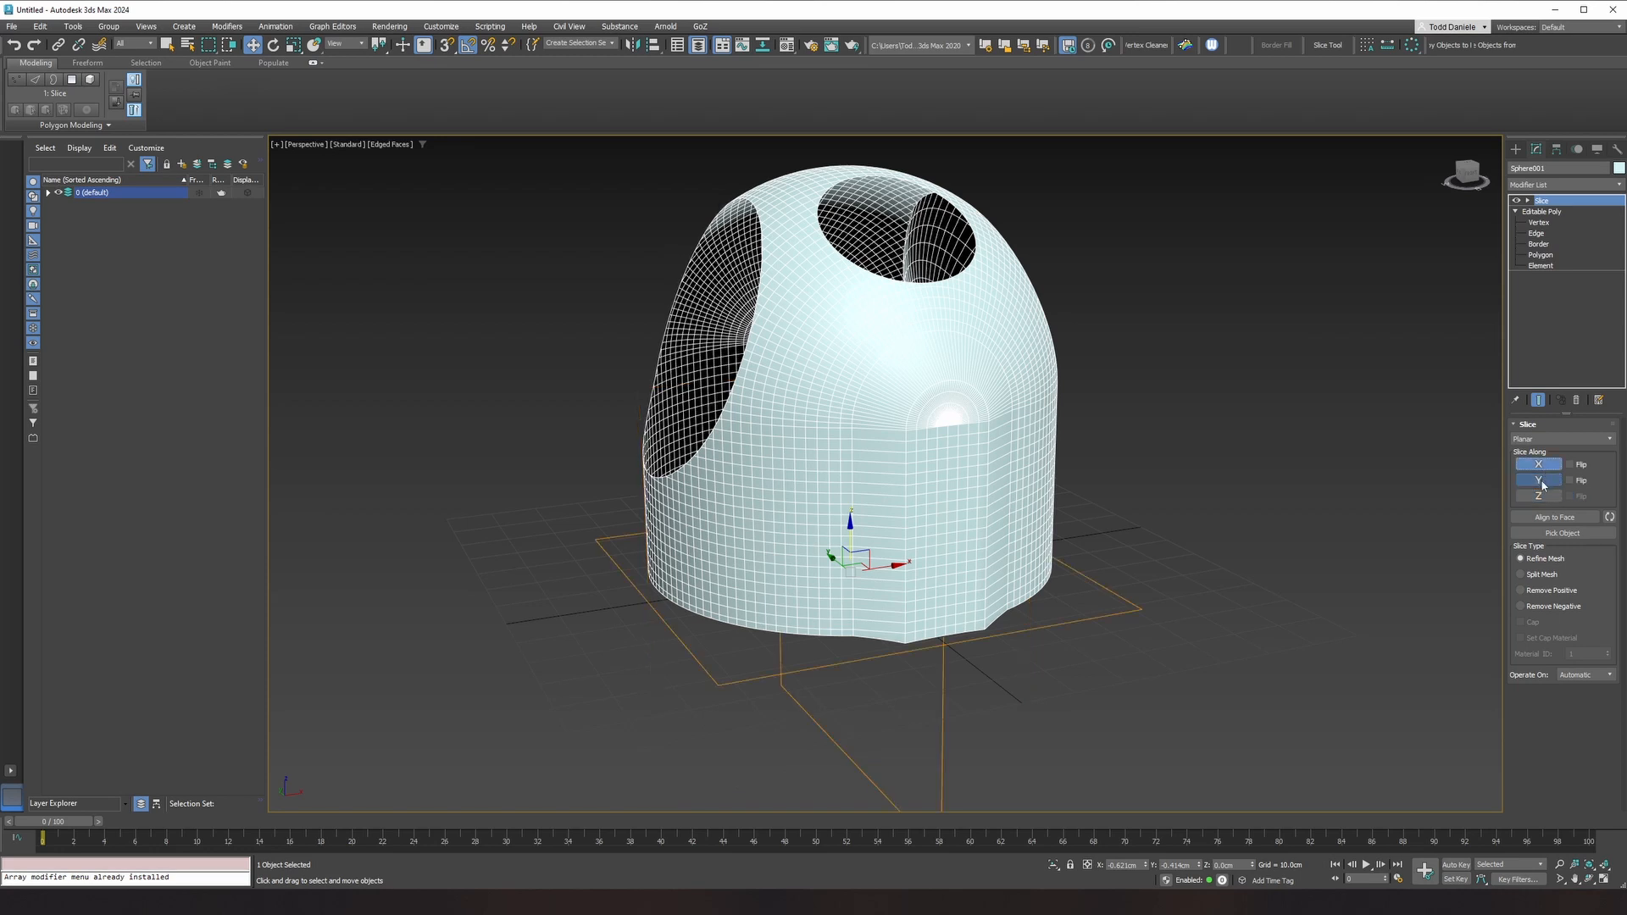
{"action": "left_click", "coordinate": [1525, 591]}
Step: Point-to-point select the full outer ring of polygons on the torso's bottom cap in the base Editable Poly and delete it
{"action": "middle_click_drag", "start_coordinate": [939, 522], "coordinate": [928, 424], "text": "alt"}
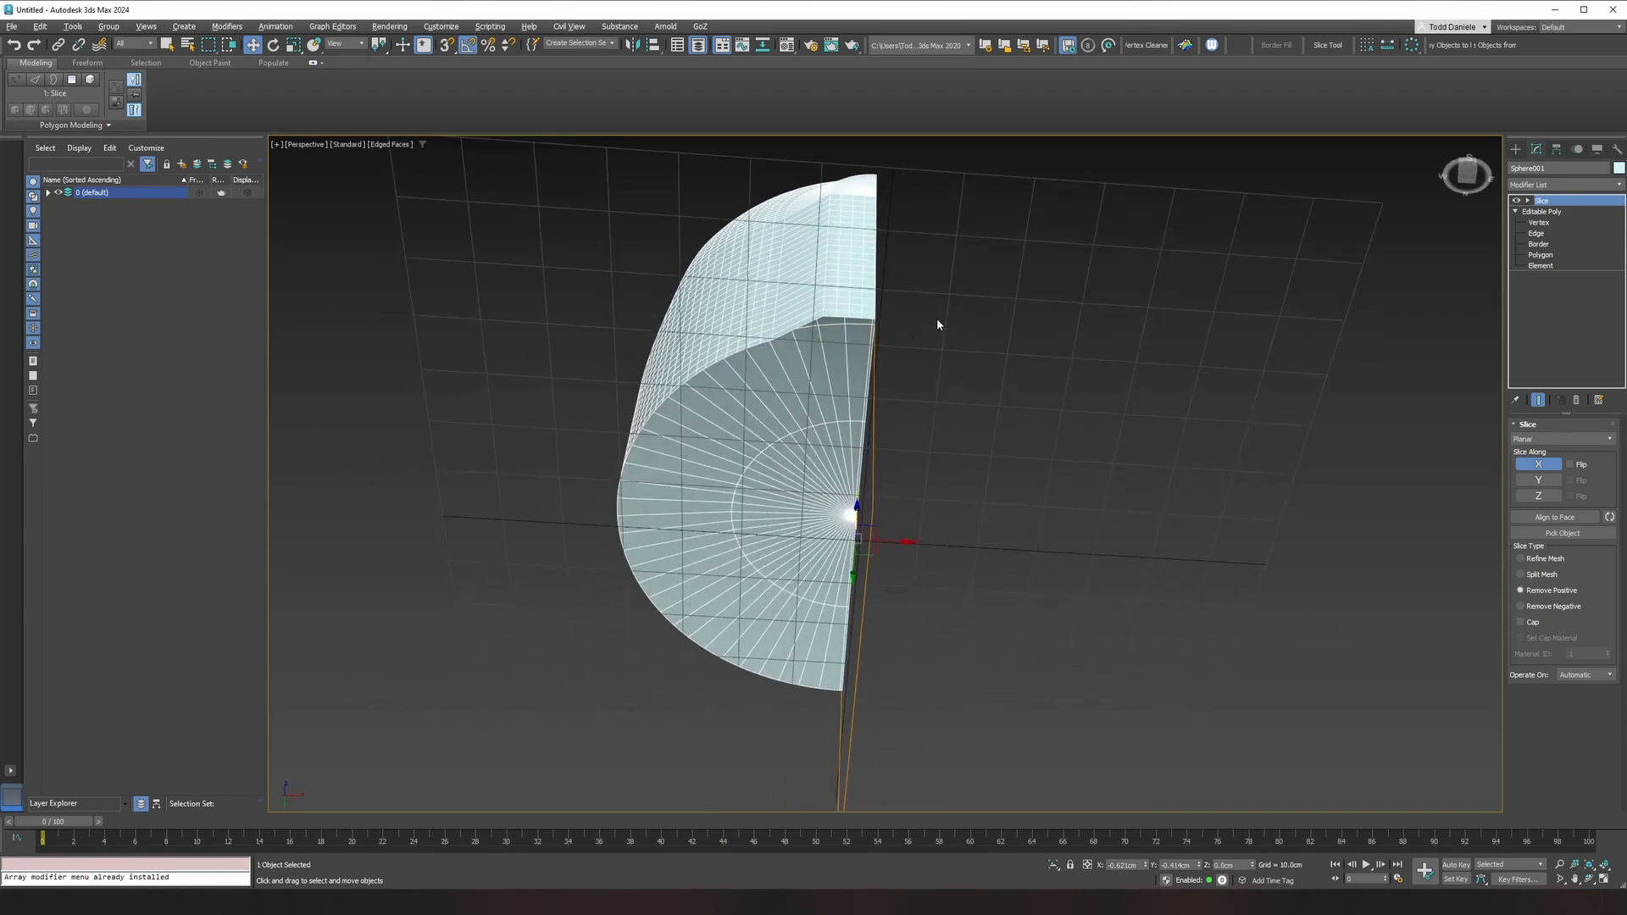
{"action": "left_click", "coordinate": [1541, 255]}
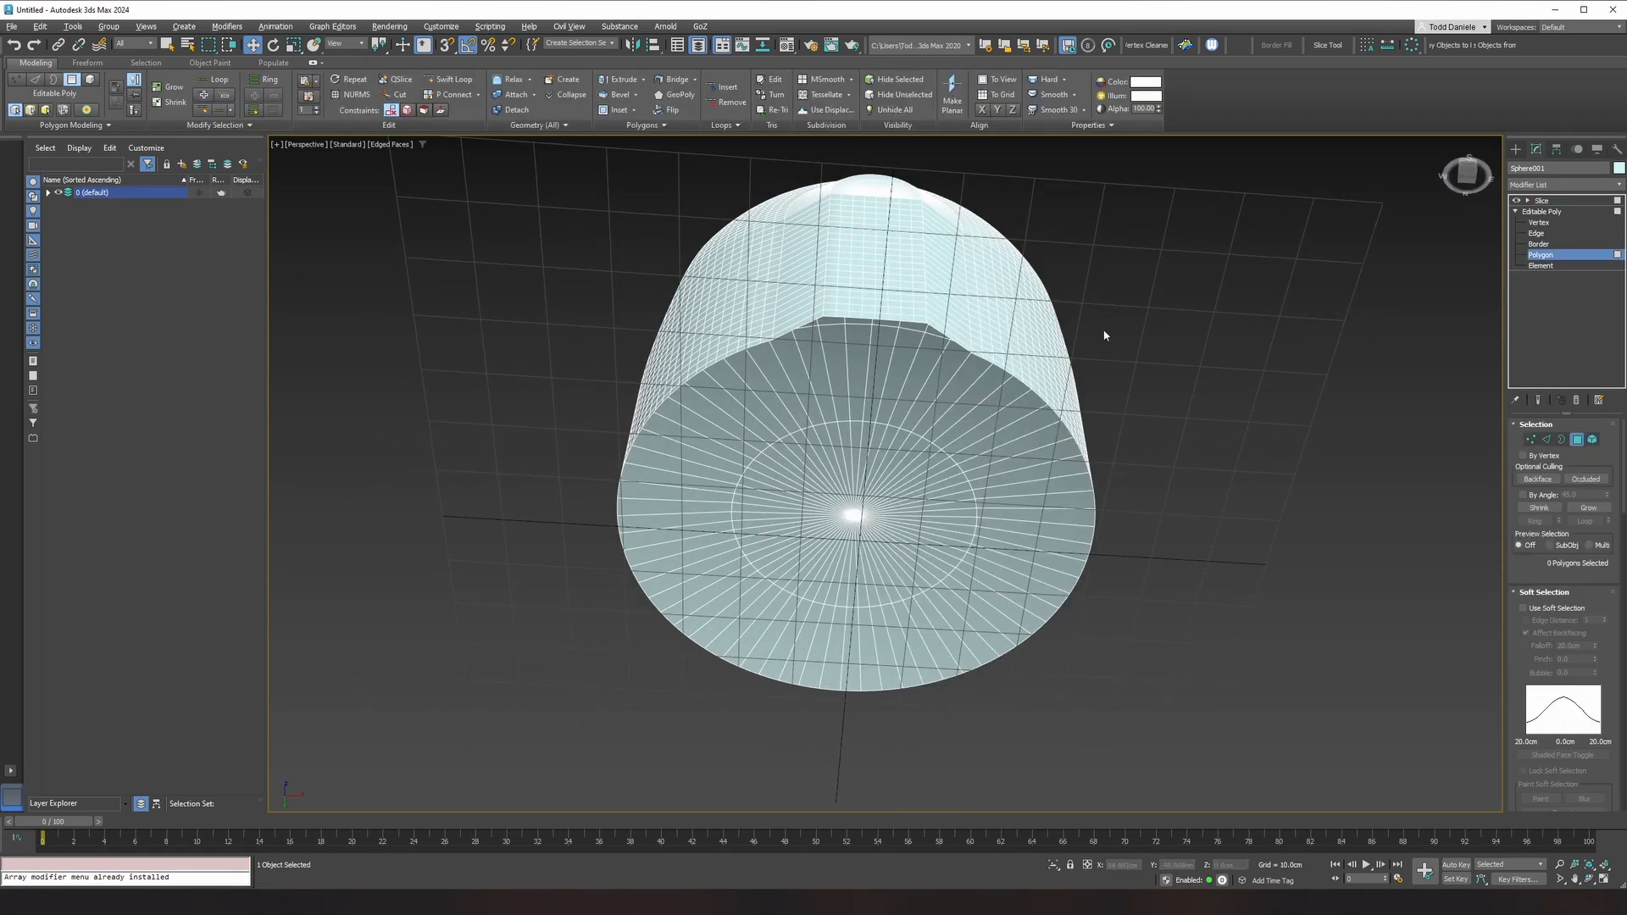
{"action": "left_click", "coordinate": [913, 394]}
{"action": "left_click", "coordinate": [927, 398], "text": "ctrl"}
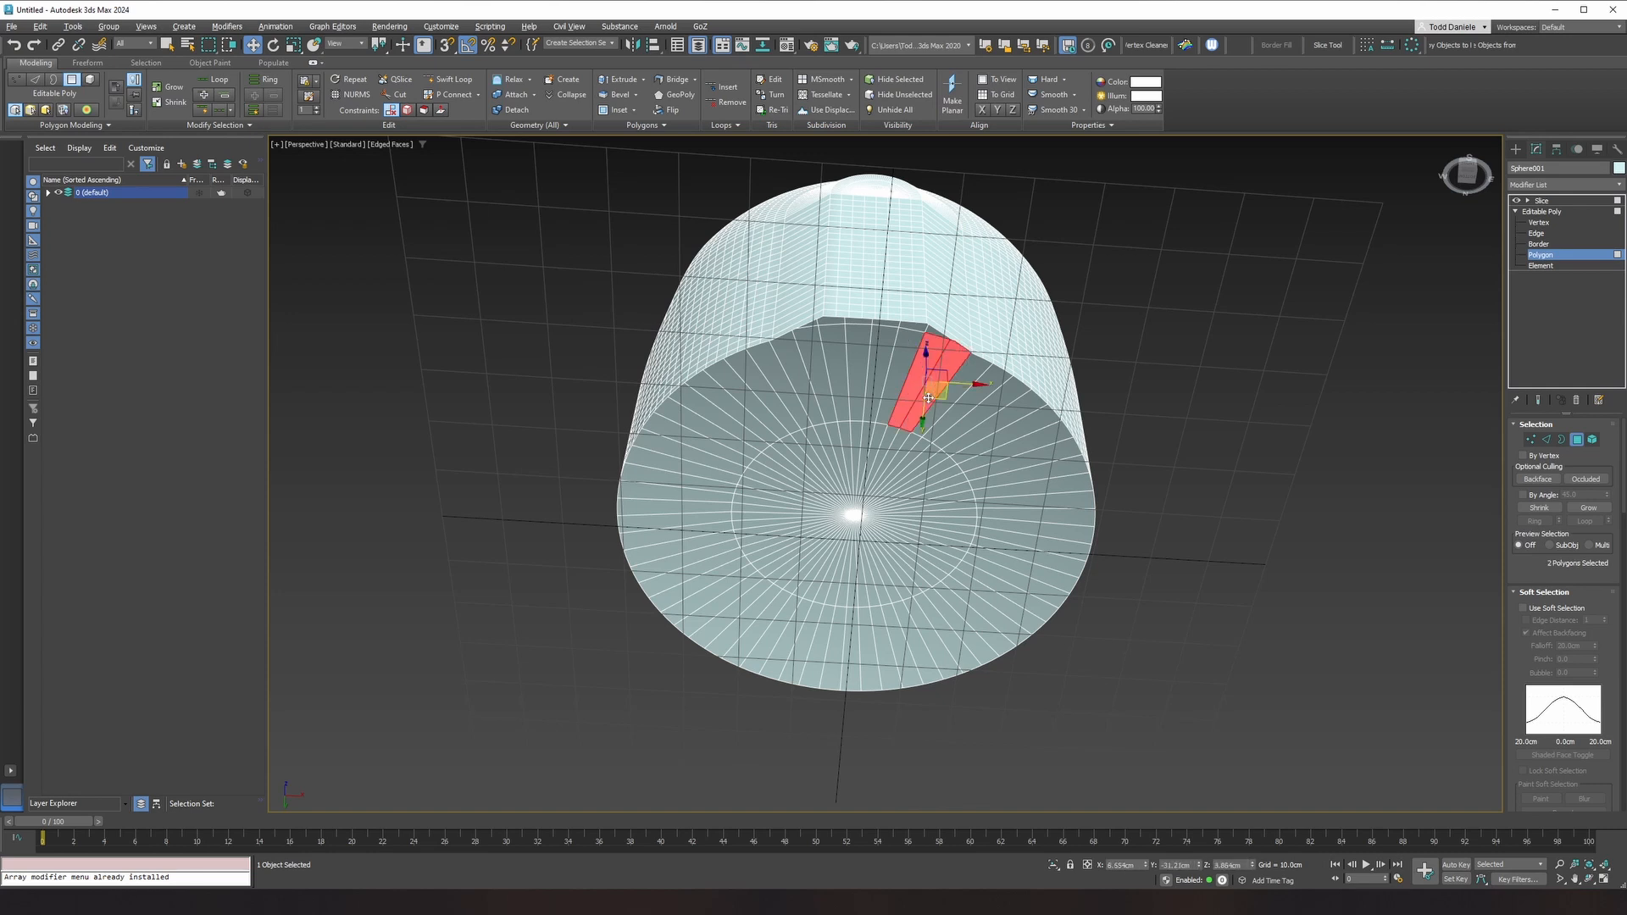
{"action": "left_click", "coordinate": [928, 398], "text": "shift"}
{"action": "left_click", "coordinate": [813, 383], "text": "ctrl"}
{"action": "left_click", "coordinate": [798, 384], "text": "ctrl"}
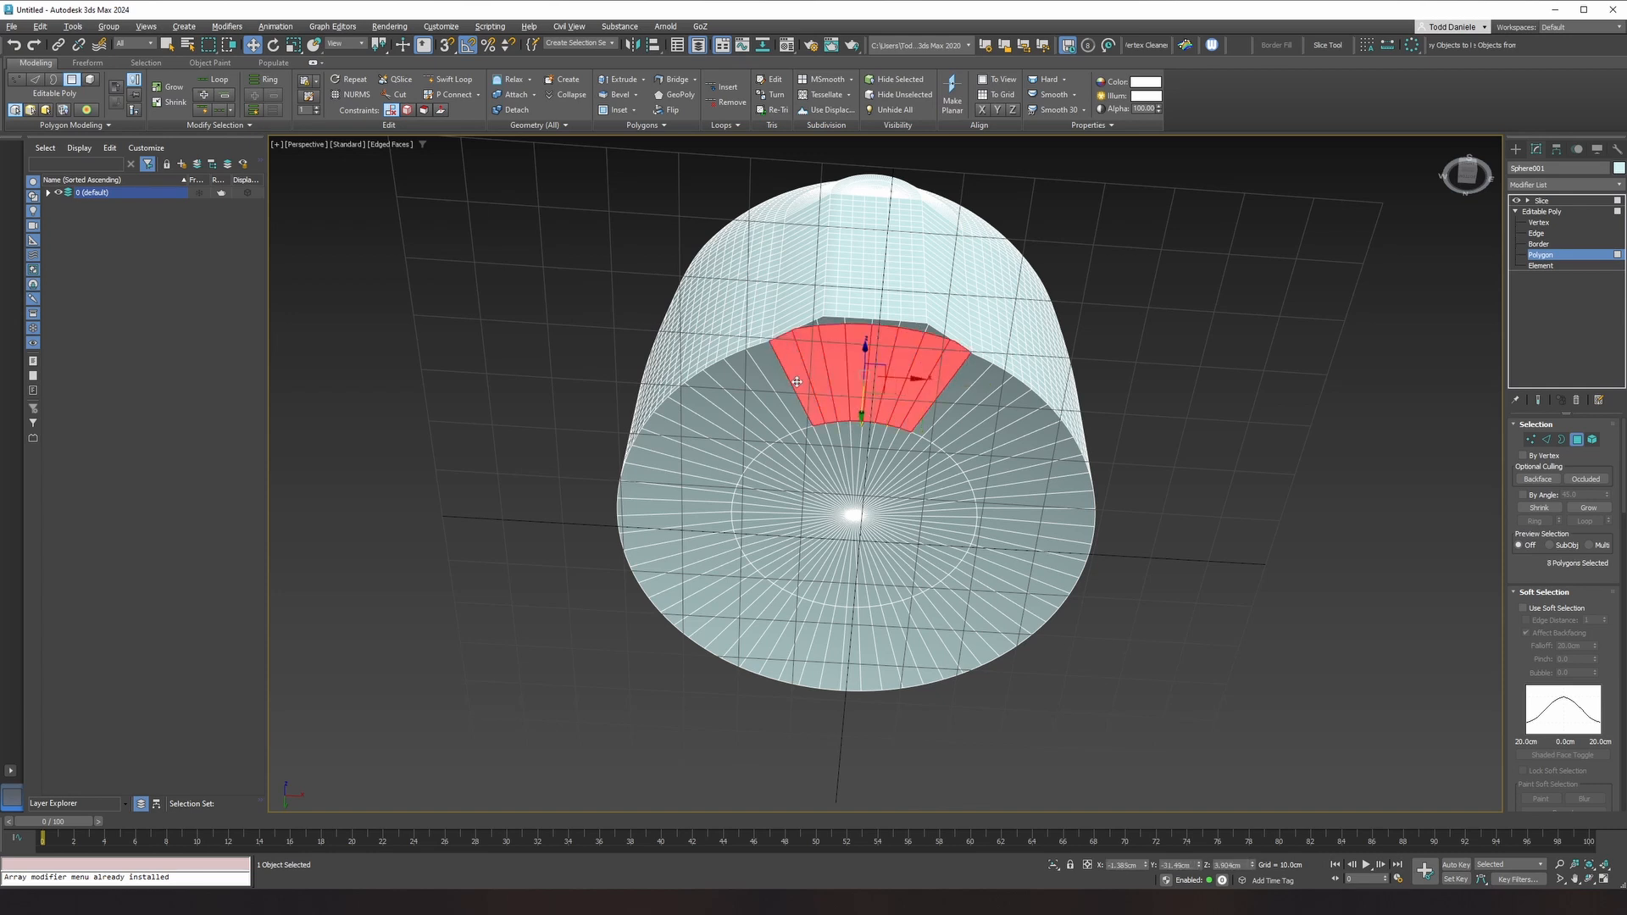
{"action": "left_click", "coordinate": [782, 386], "text": "ctrl"}
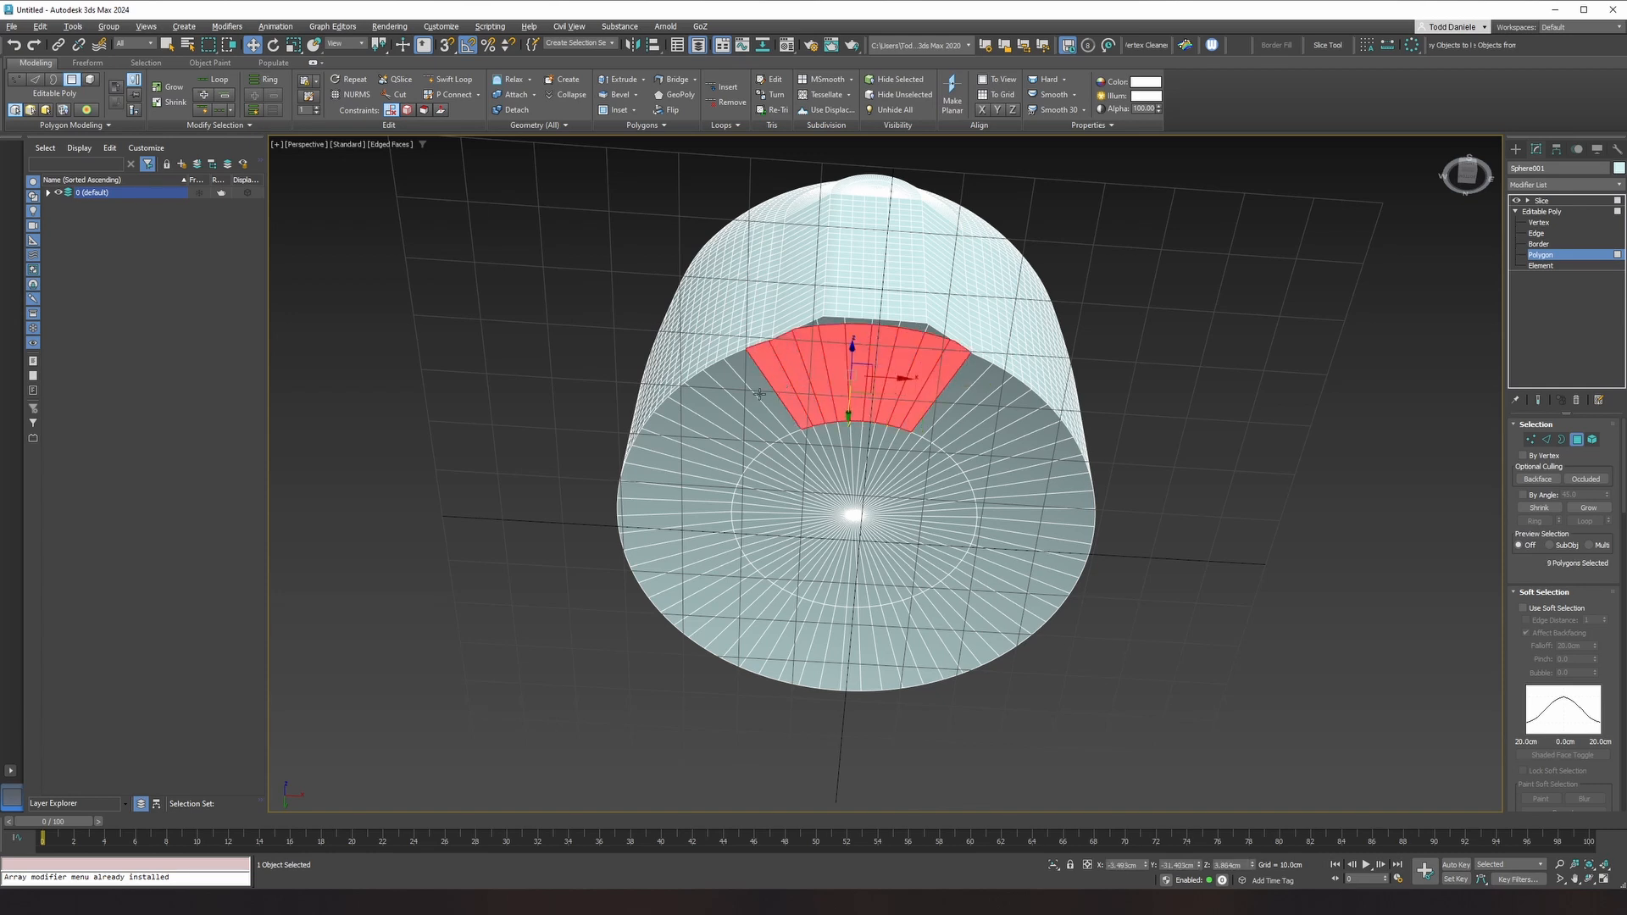
{"action": "left_click", "coordinate": [757, 397], "text": "ctrl"}
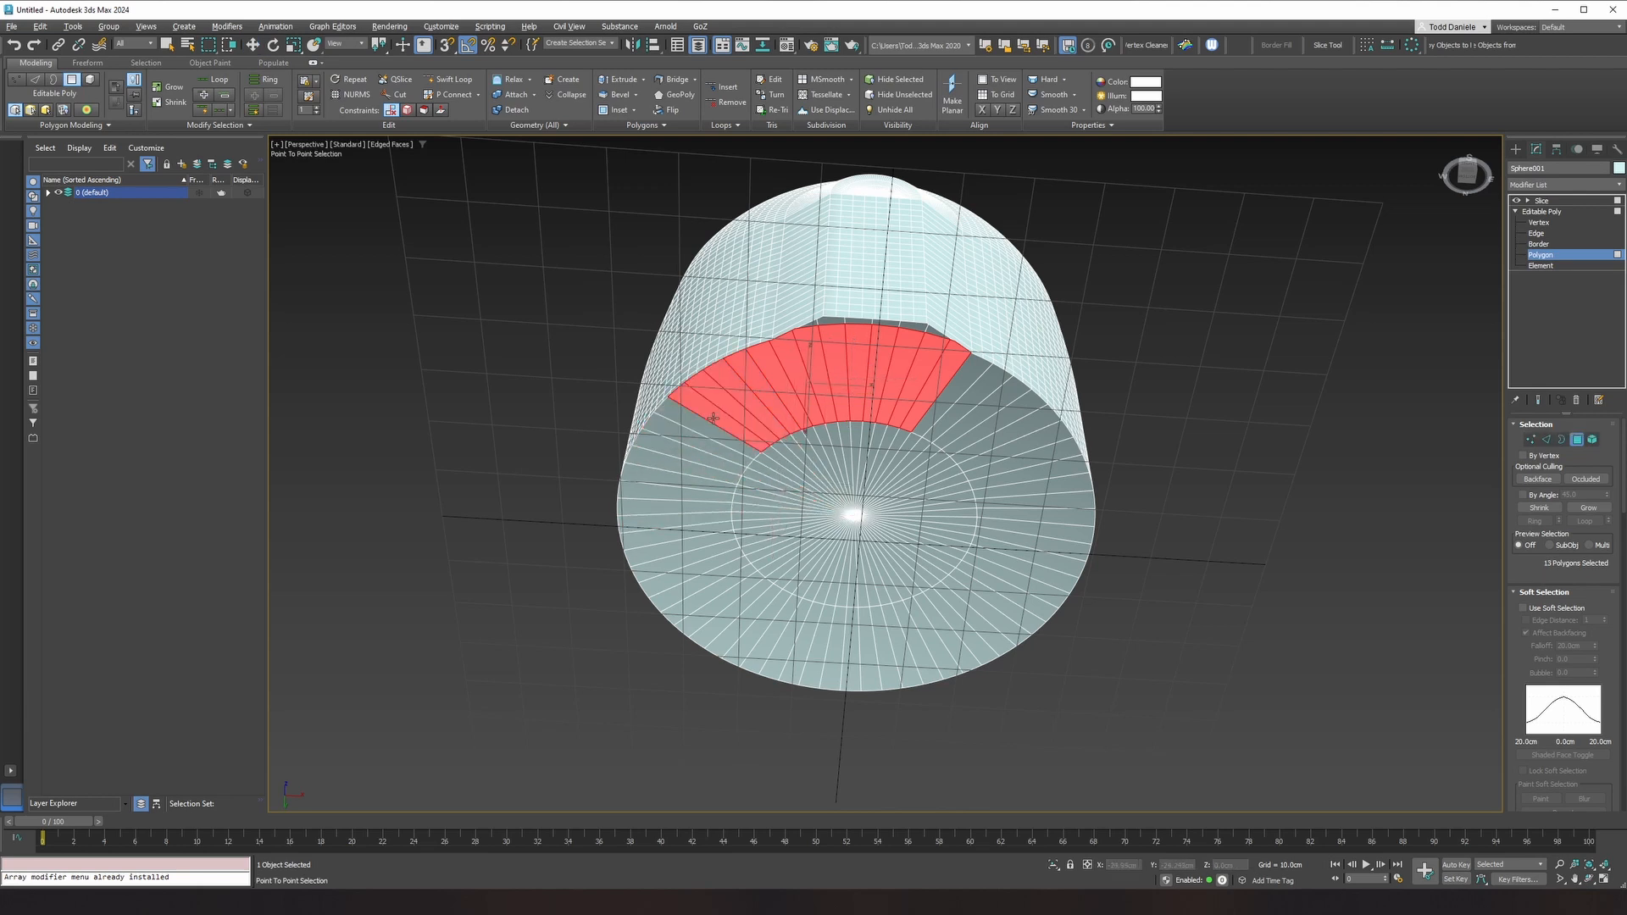
{"action": "left_click", "coordinate": [671, 462], "text": "ctrl"}
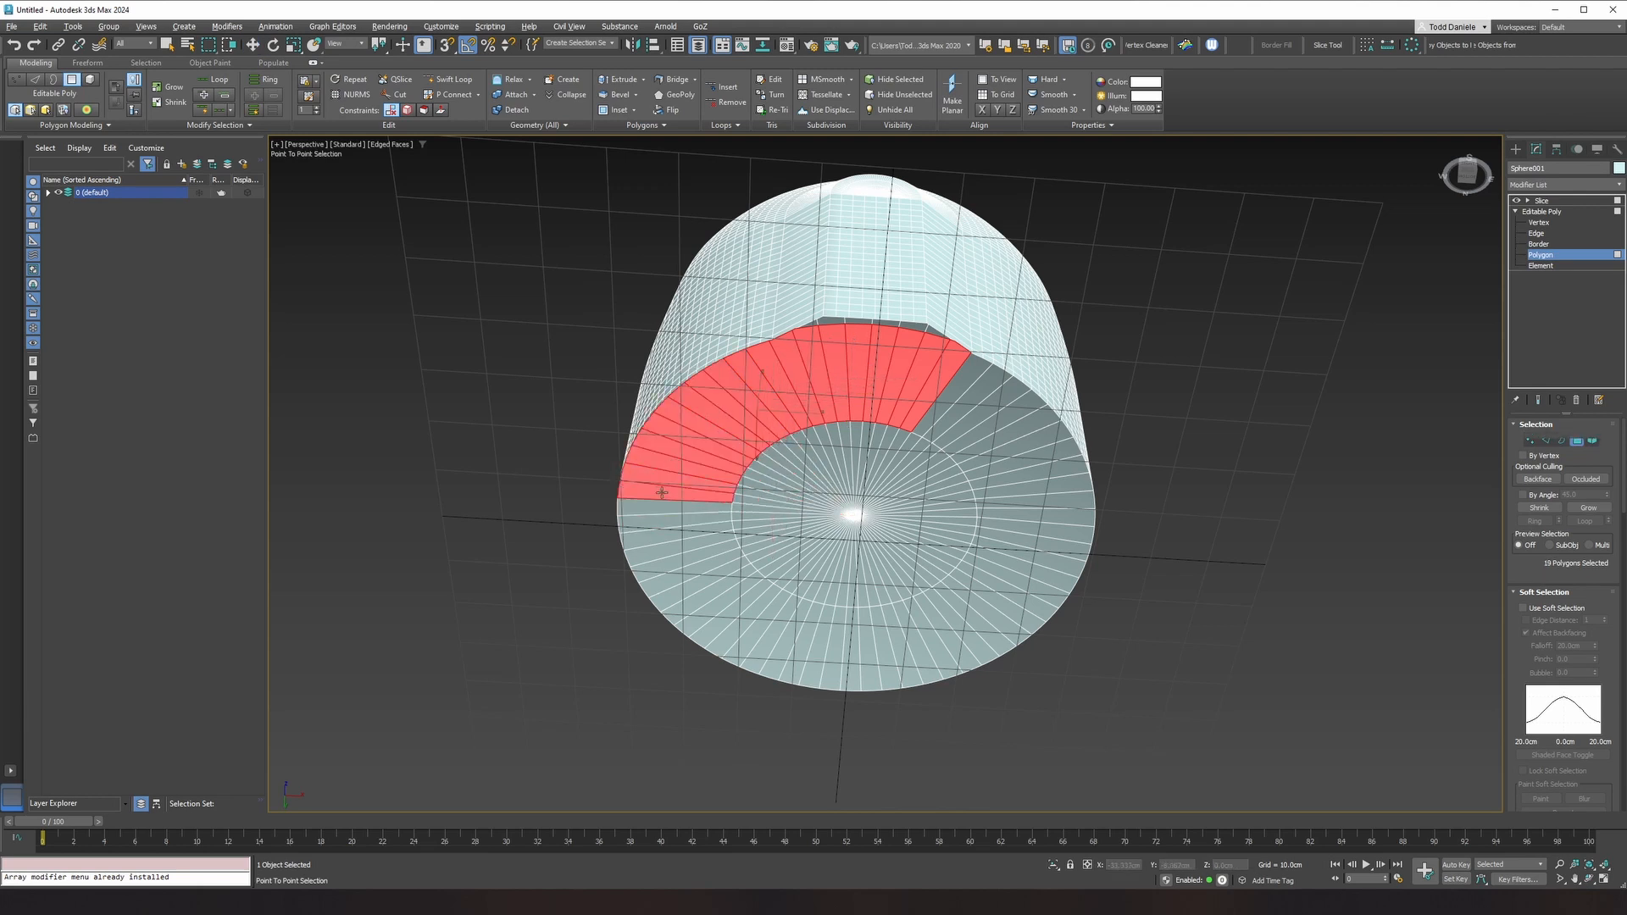
{"action": "left_click", "coordinate": [679, 578], "text": "ctrl"}
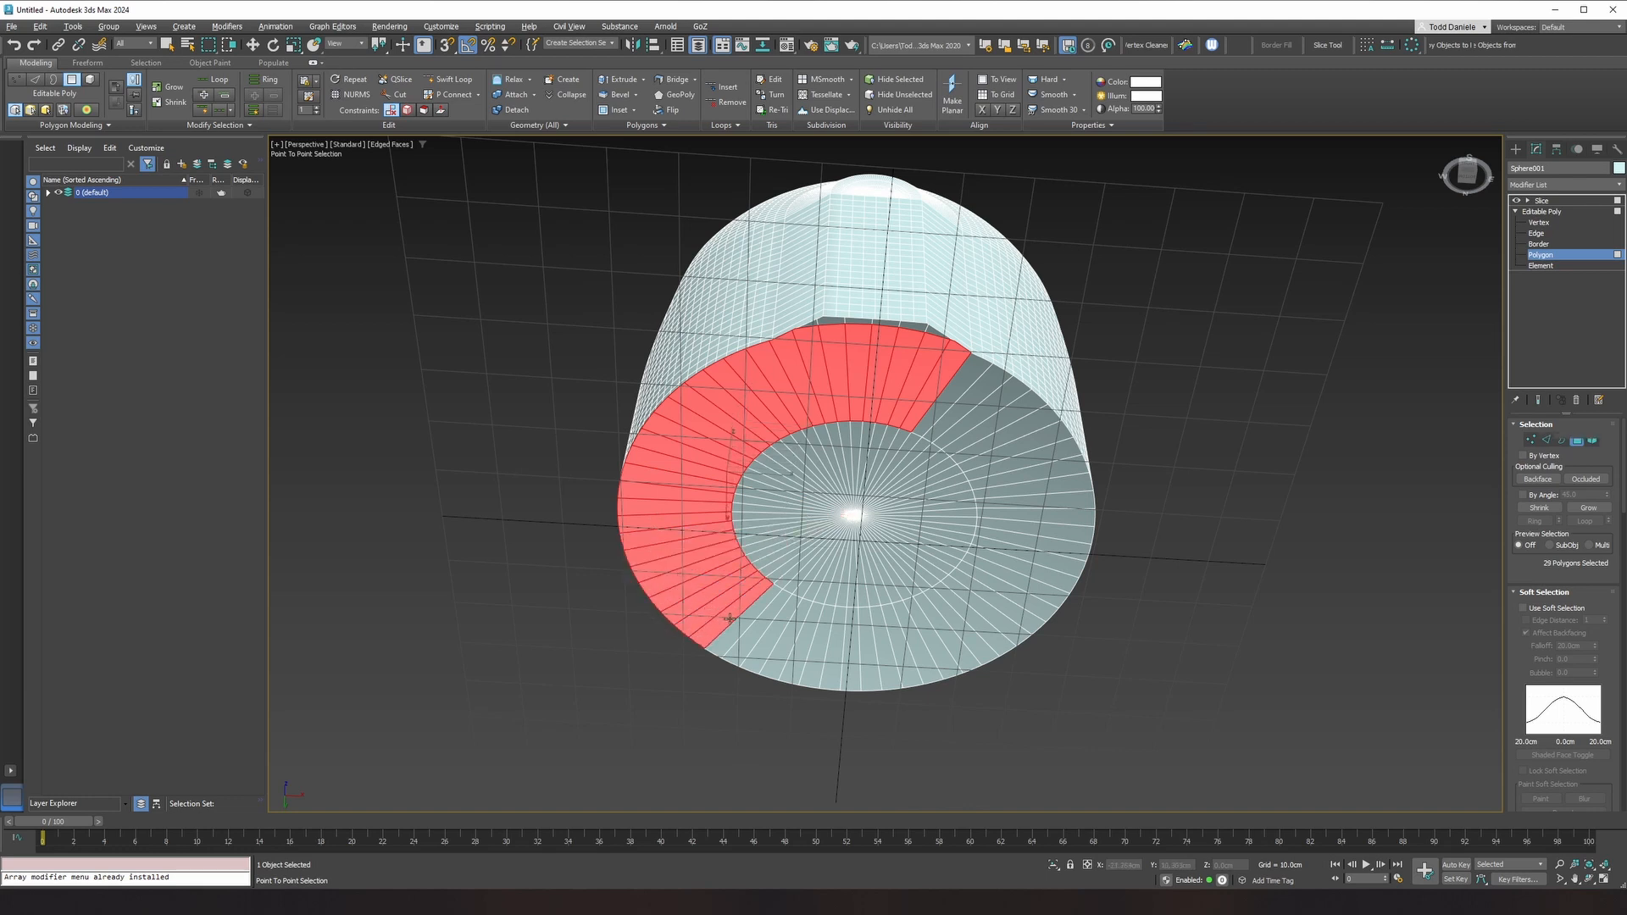
{"action": "left_click", "coordinate": [787, 646], "text": "ctrl"}
{"action": "left_click", "coordinate": [810, 654], "text": "ctrl"}
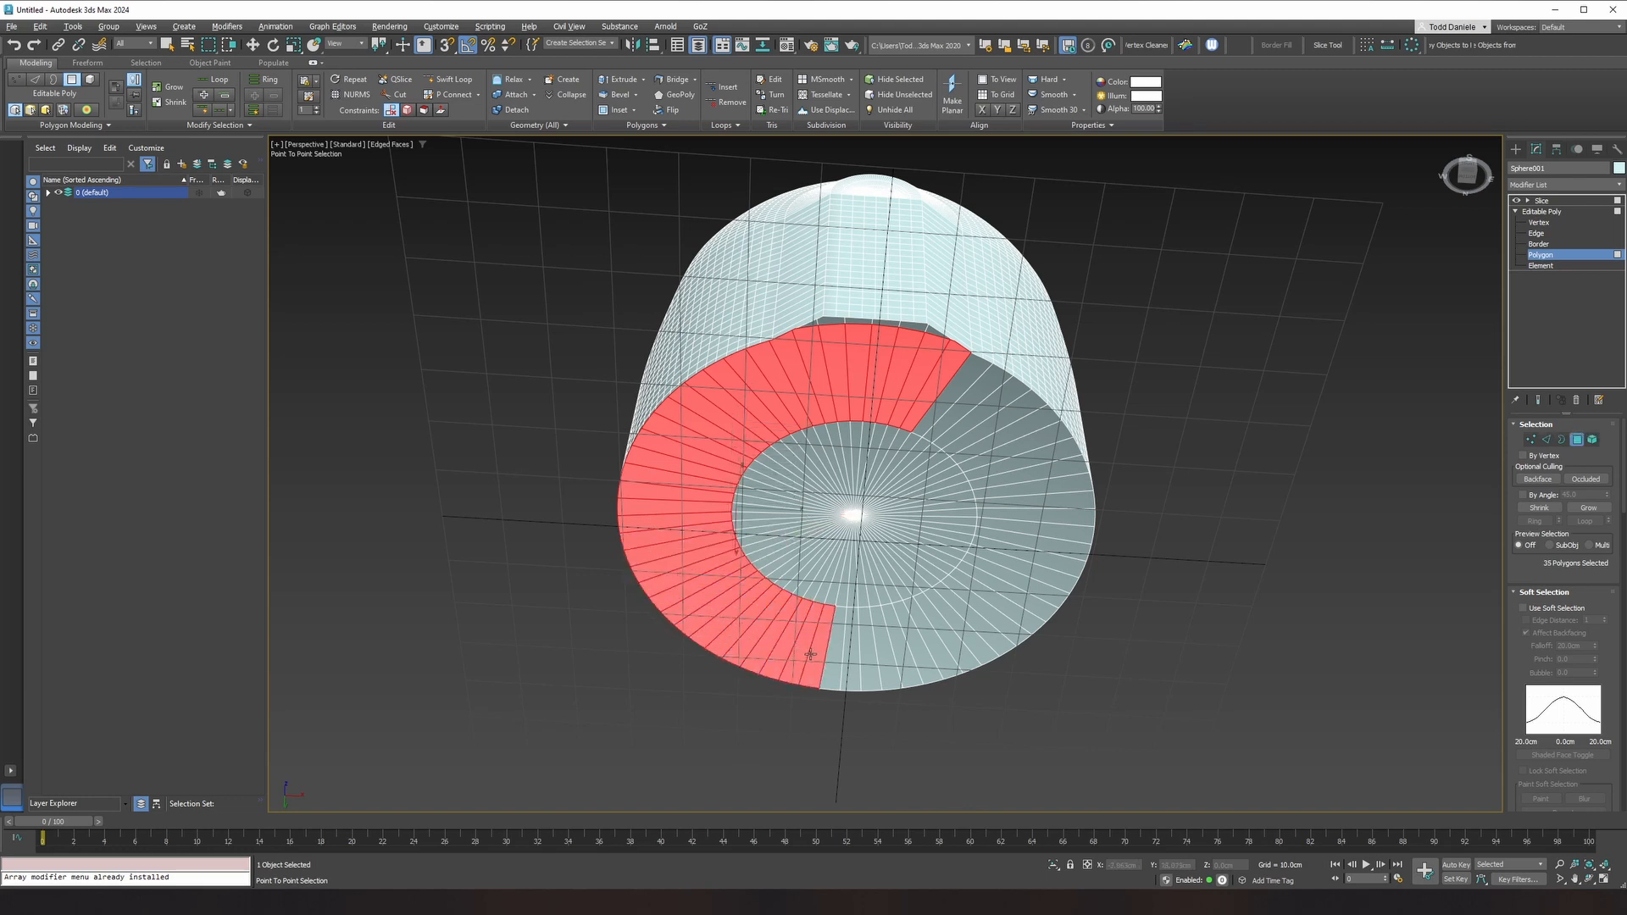
{"action": "left_click", "coordinate": [886, 656], "text": "ctrl"}
{"action": "left_click", "coordinate": [919, 655], "text": "ctrl"}
{"action": "left_click", "coordinate": [953, 645], "text": "ctrl"}
{"action": "left_click", "coordinate": [1001, 626], "text": "ctrl"}
{"action": "left_click", "coordinate": [1055, 573], "text": "ctrl"}
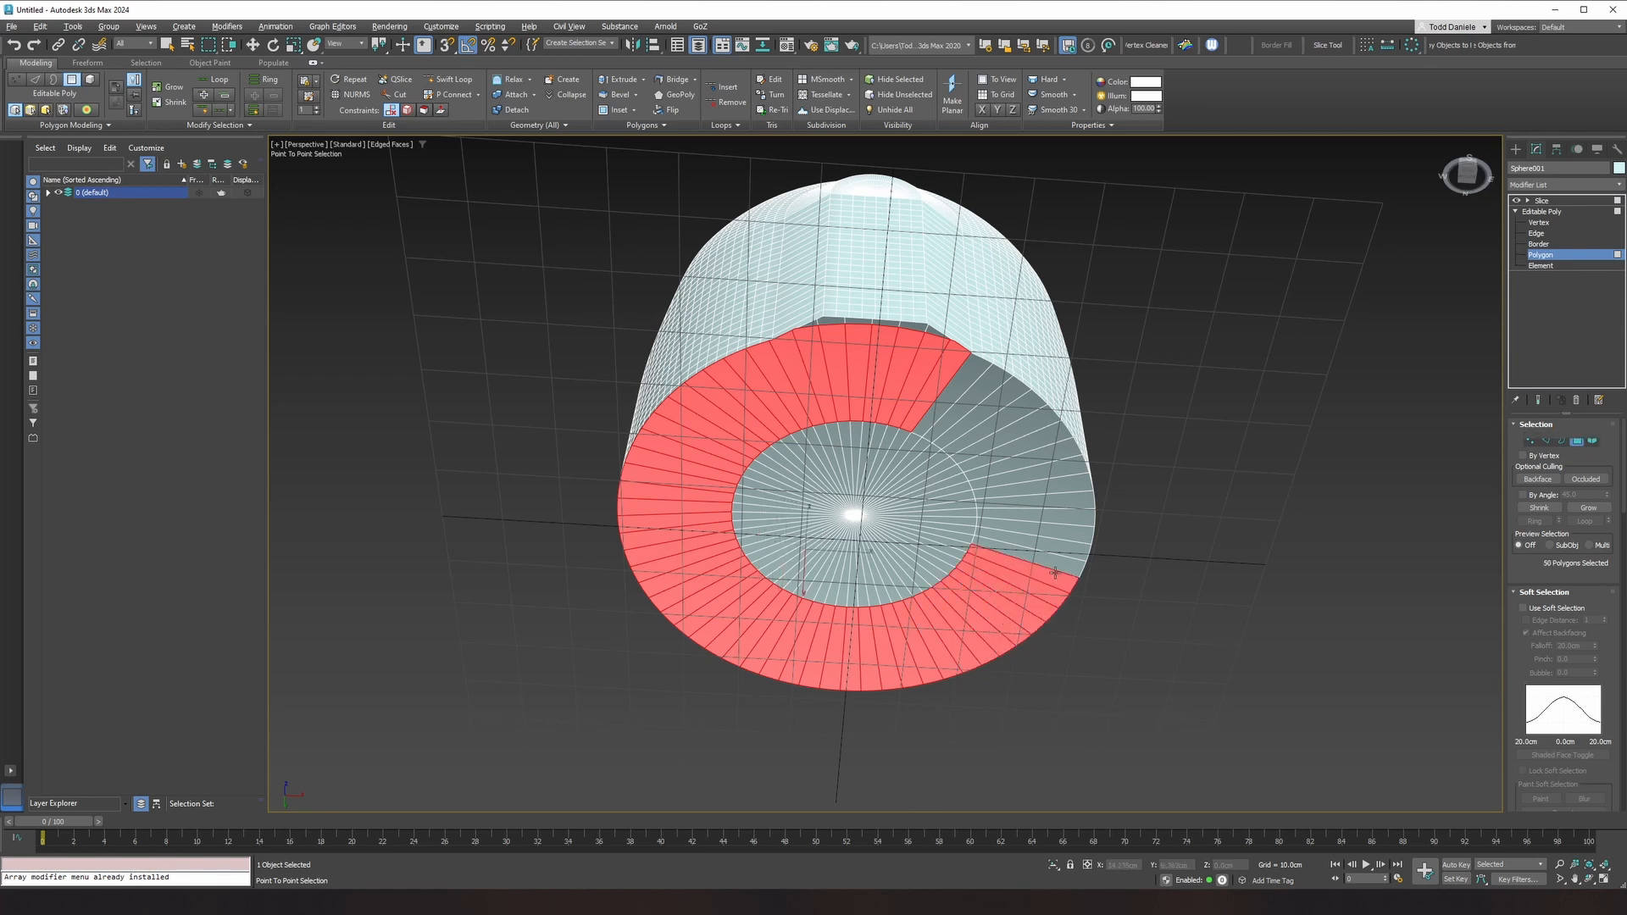
{"action": "left_click", "coordinate": [1078, 534], "text": "ctrl"}
{"action": "left_click", "coordinate": [1075, 479], "text": "ctrl"}
{"action": "left_click", "coordinate": [1055, 454], "text": "ctrl"}
{"action": "left_click", "coordinate": [990, 405], "text": "ctrl"}
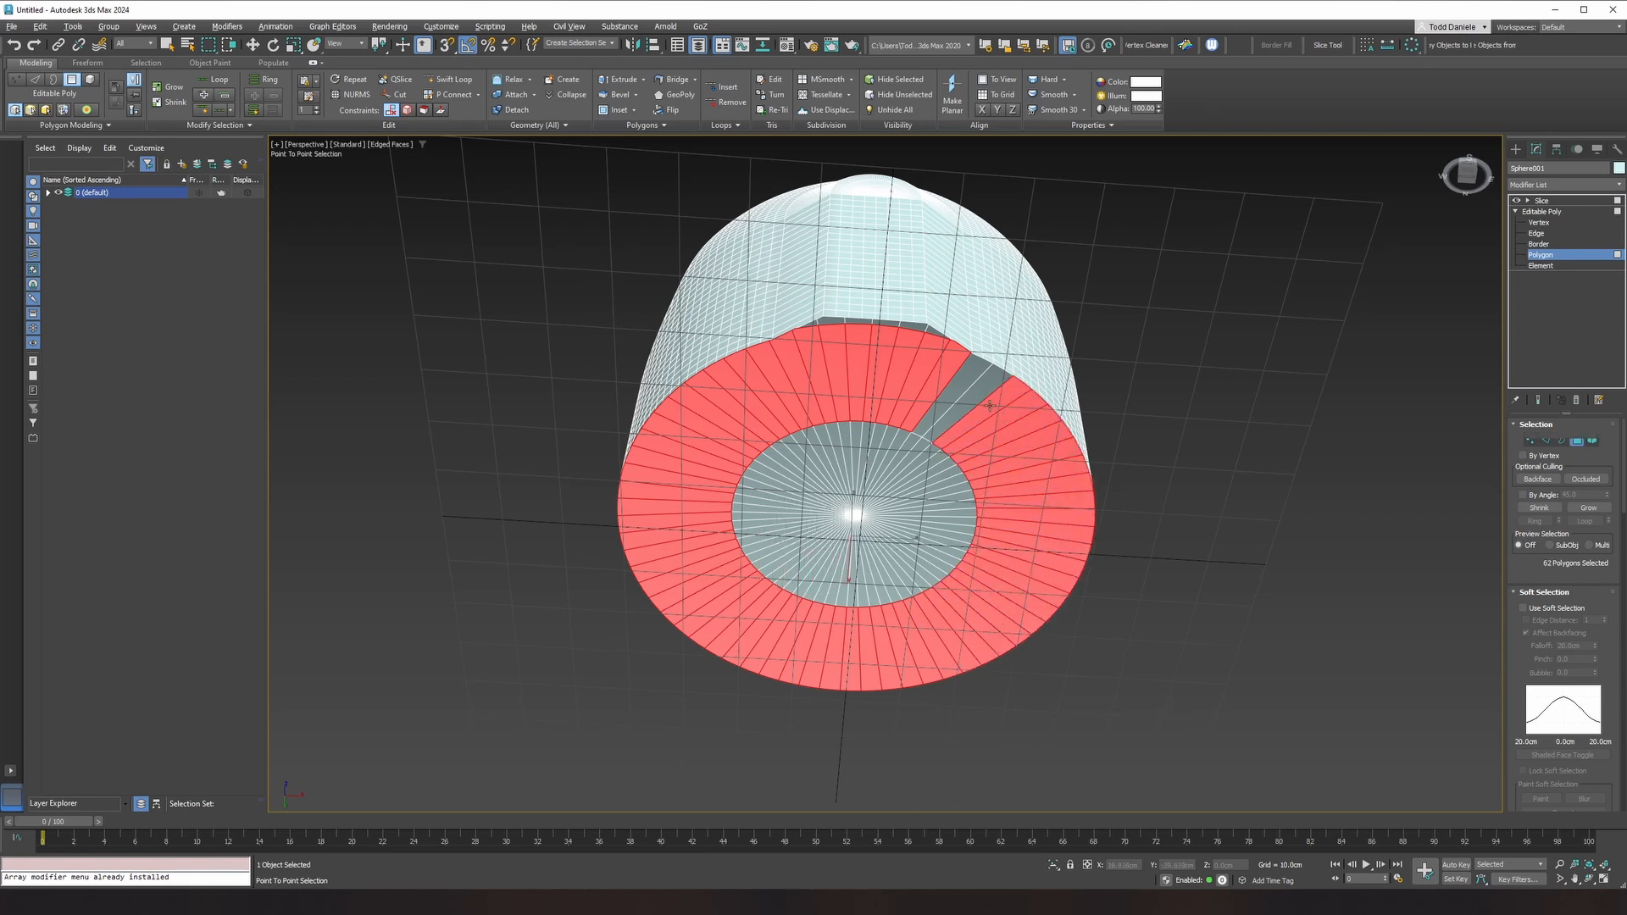
{"action": "left_click", "coordinate": [955, 386], "text": "ctrl"}
{"action": "right_click", "coordinate": [956, 387]}
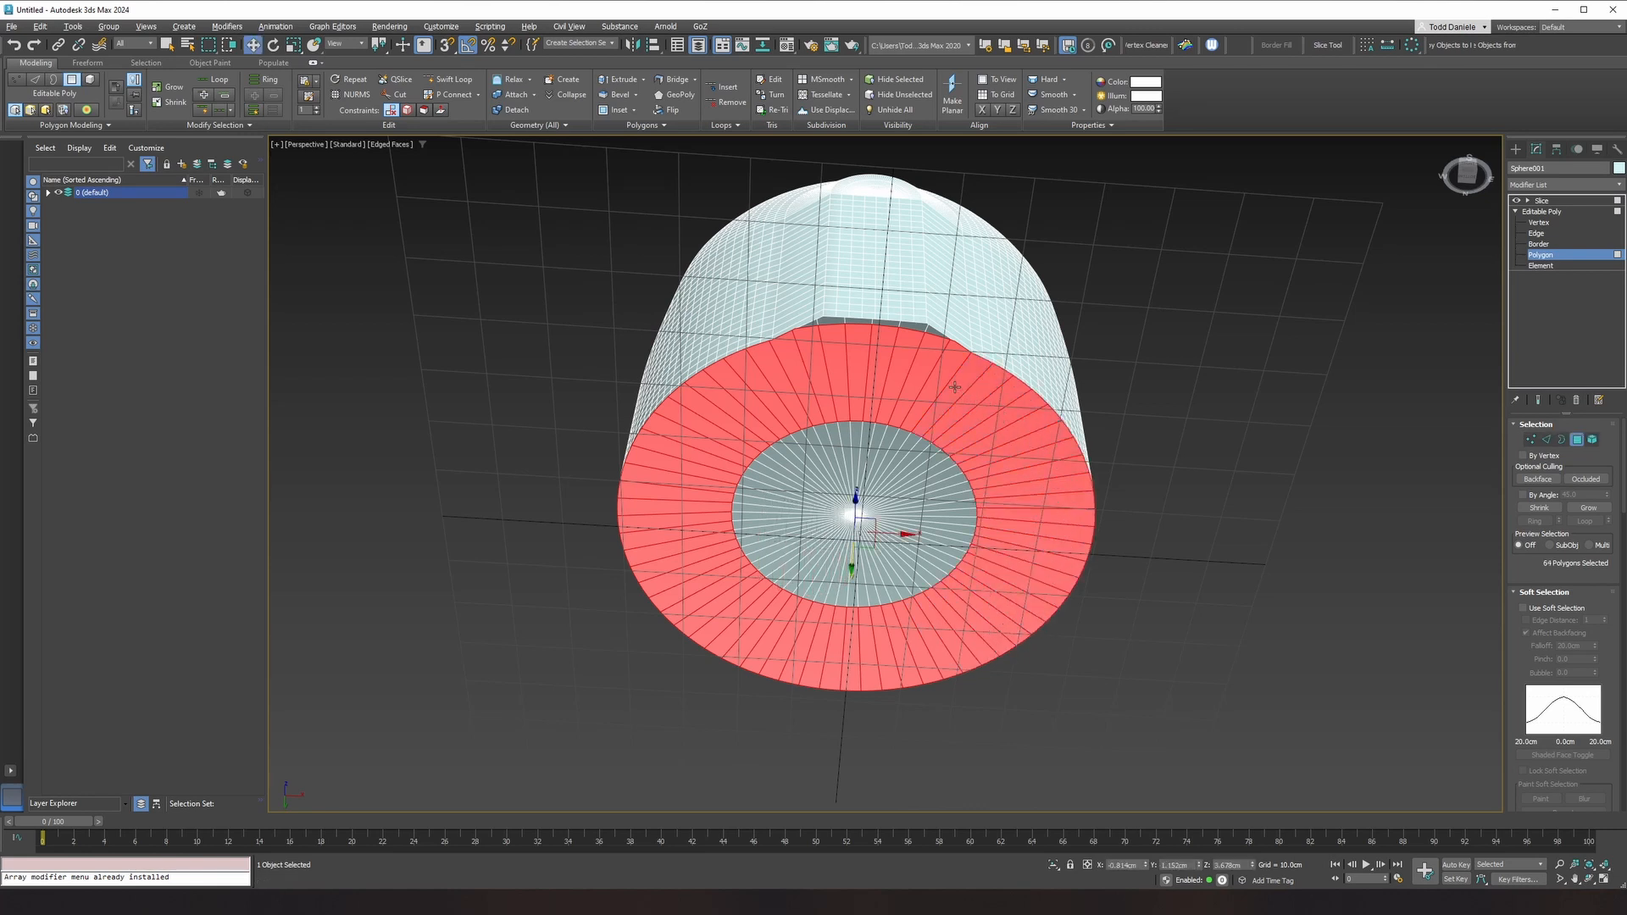
{"action": "key", "text": "Delete"}
Step: Delete the remaining inner disc of the bottom cap at element sub-object level
{"action": "left_click", "coordinate": [1541, 266]}
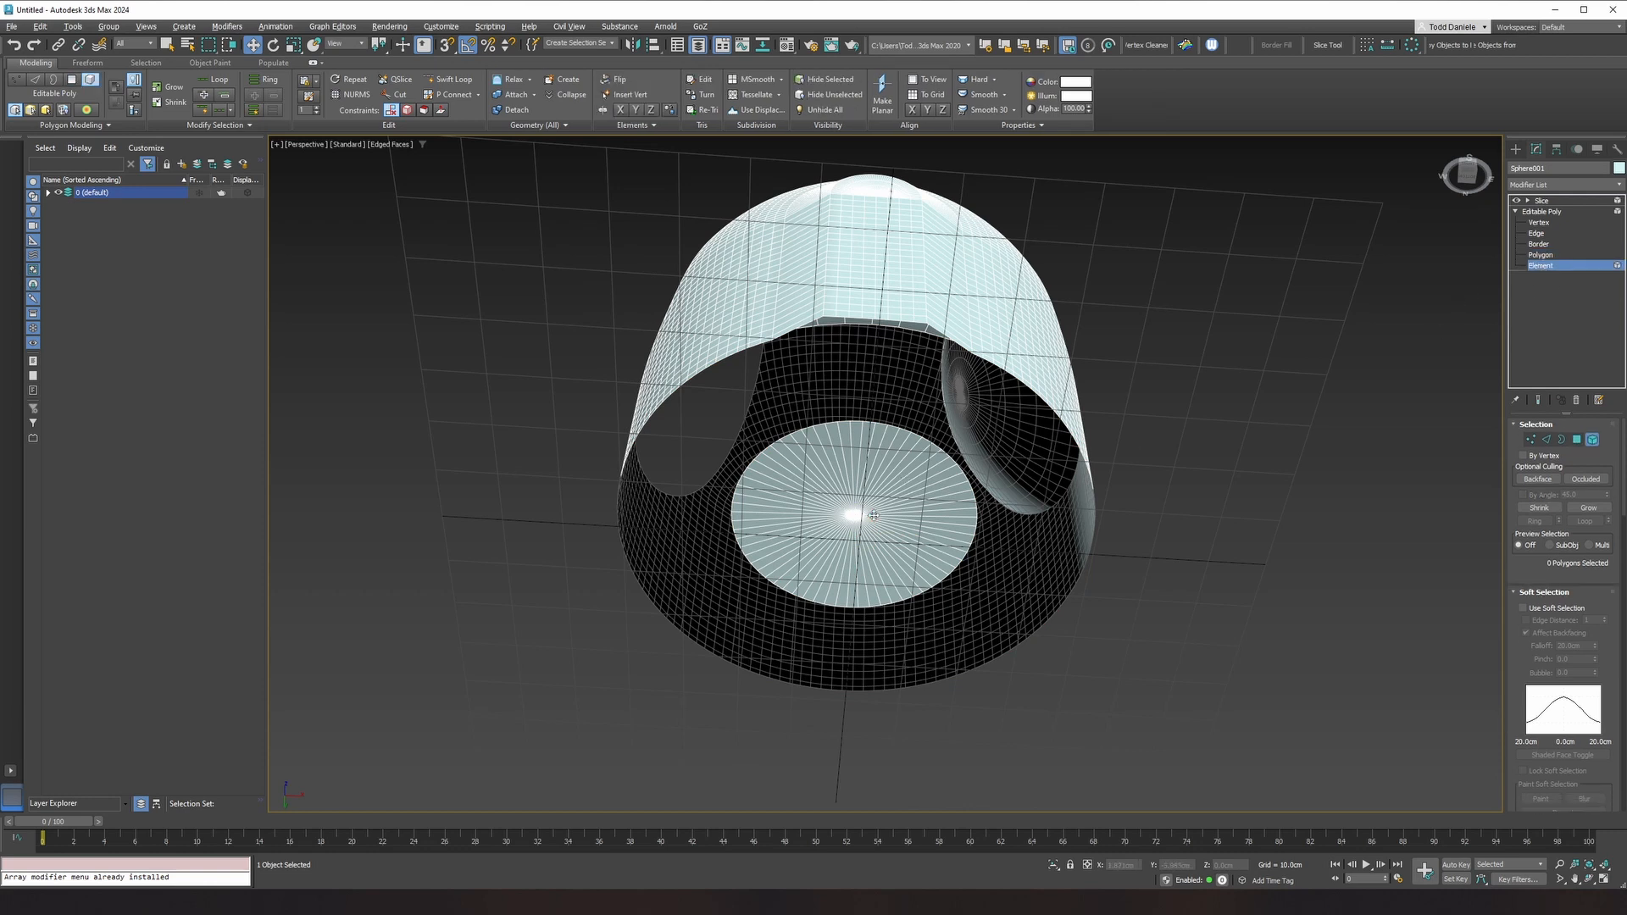
{"action": "left_click", "coordinate": [873, 515]}
{"action": "key", "text": "Delete"}
Step: Delete the leftover strip of seven thin polygons along the torso's front bottom rim at polygon sub-object level
{"action": "scroll", "coordinate": [913, 322], "scroll_direction": "up", "scroll_amount": 3}
{"action": "scroll", "coordinate": [913, 322], "scroll_direction": "up", "scroll_amount": 3}
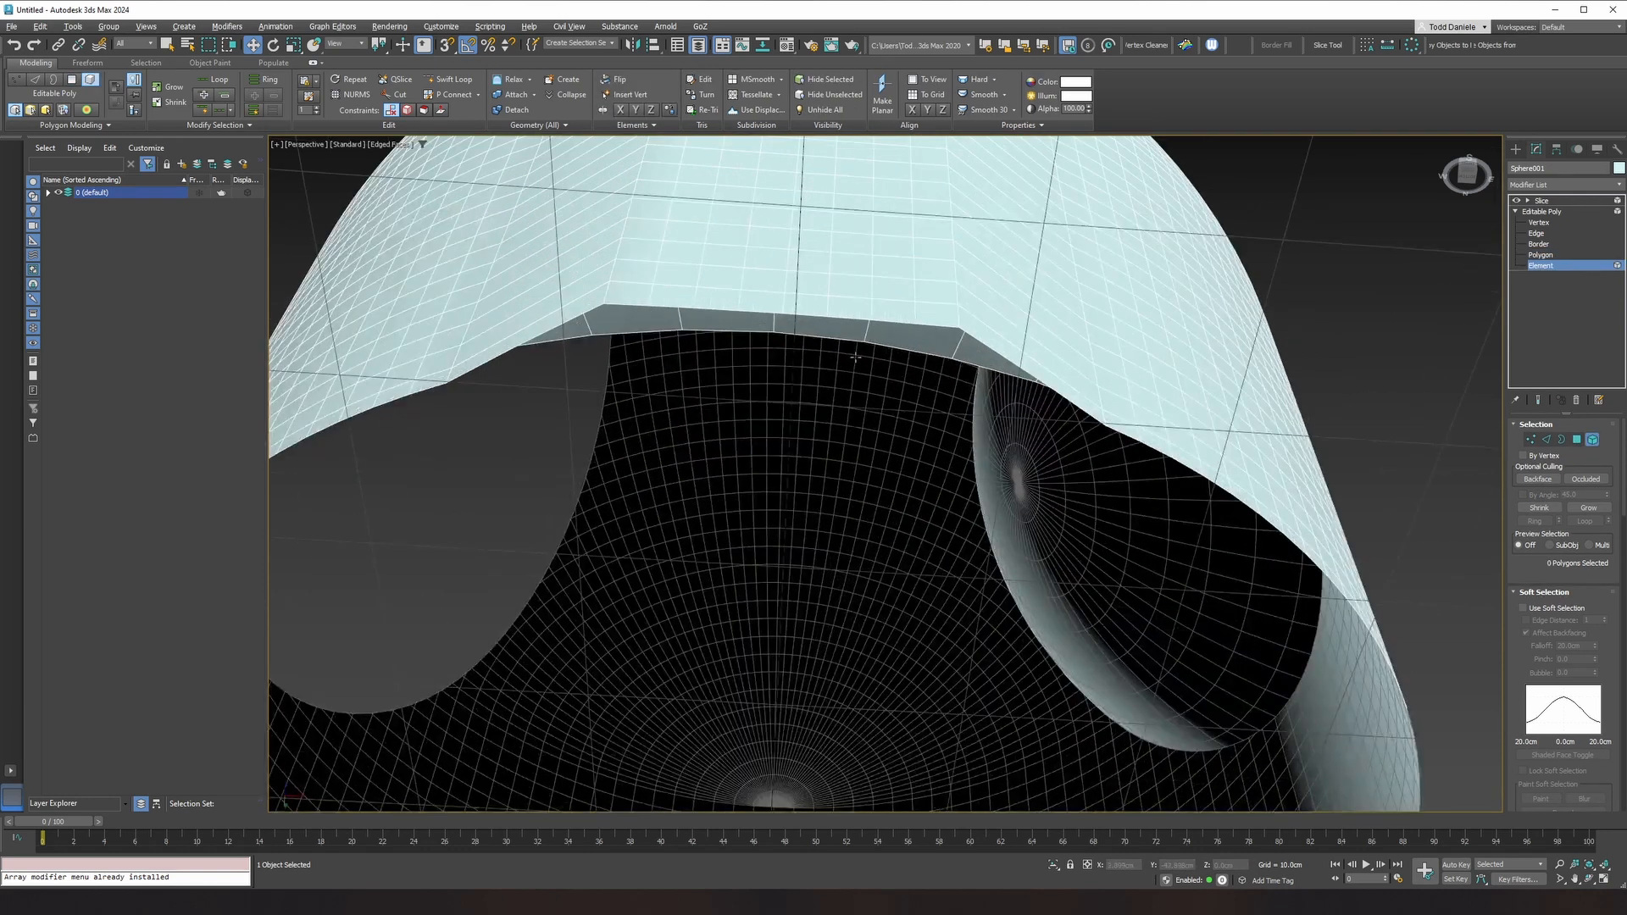
{"action": "left_click", "coordinate": [1540, 254]}
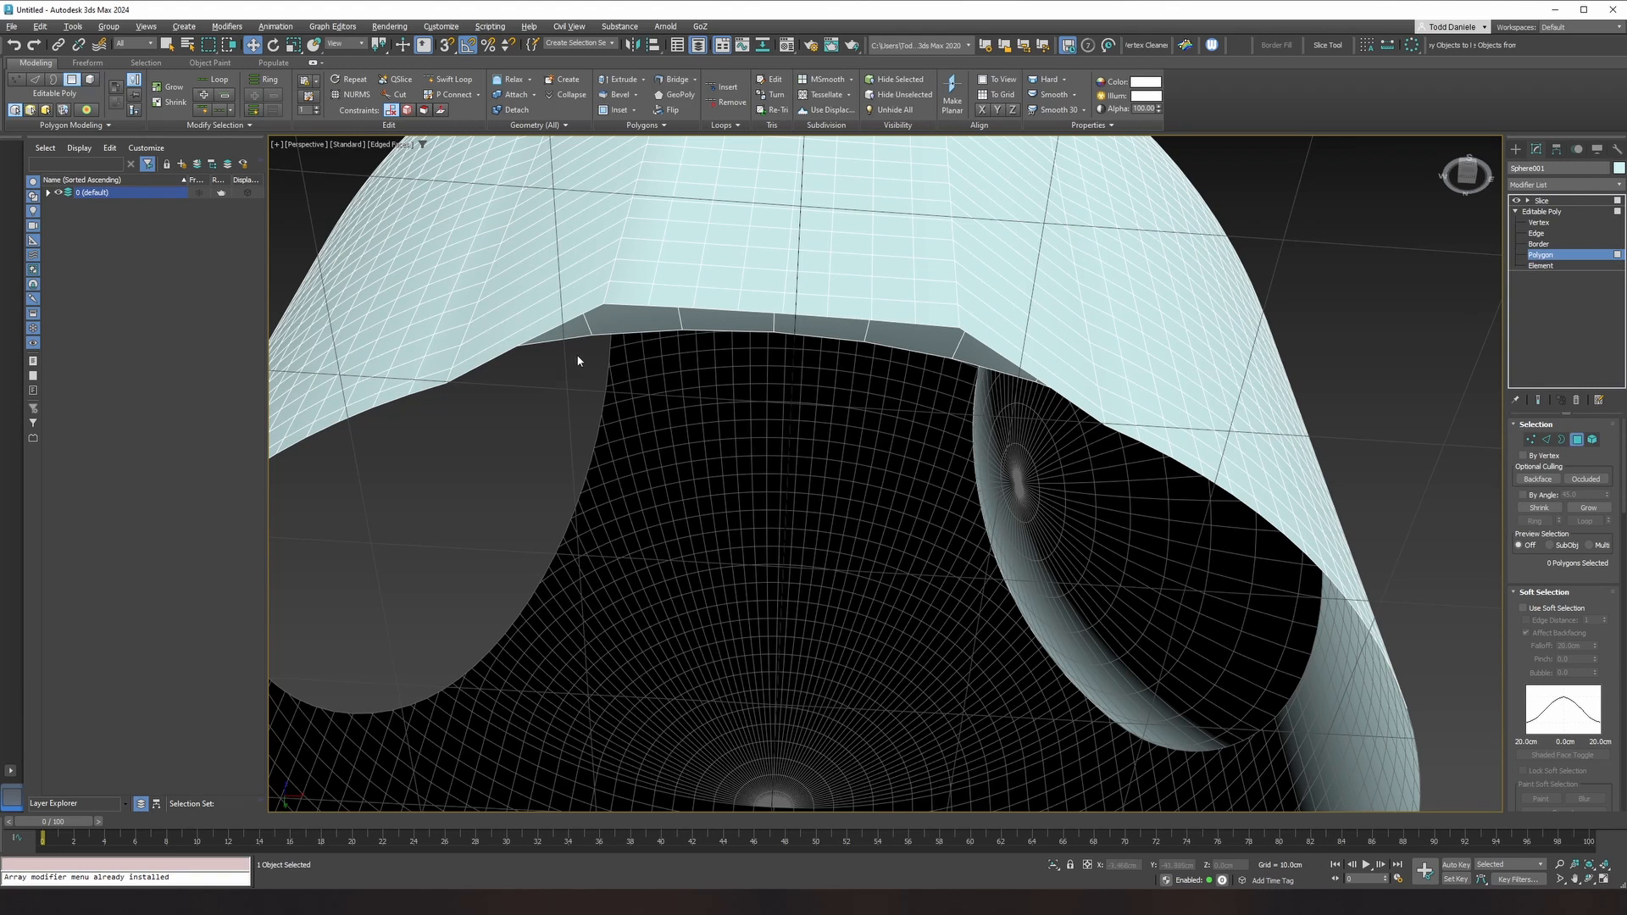
{"action": "left_click", "coordinate": [568, 320]}
{"action": "left_click", "coordinate": [635, 322], "text": "ctrl"}
{"action": "left_click", "coordinate": [737, 321], "text": "ctrl"}
{"action": "left_click", "coordinate": [833, 331], "text": "ctrl"}
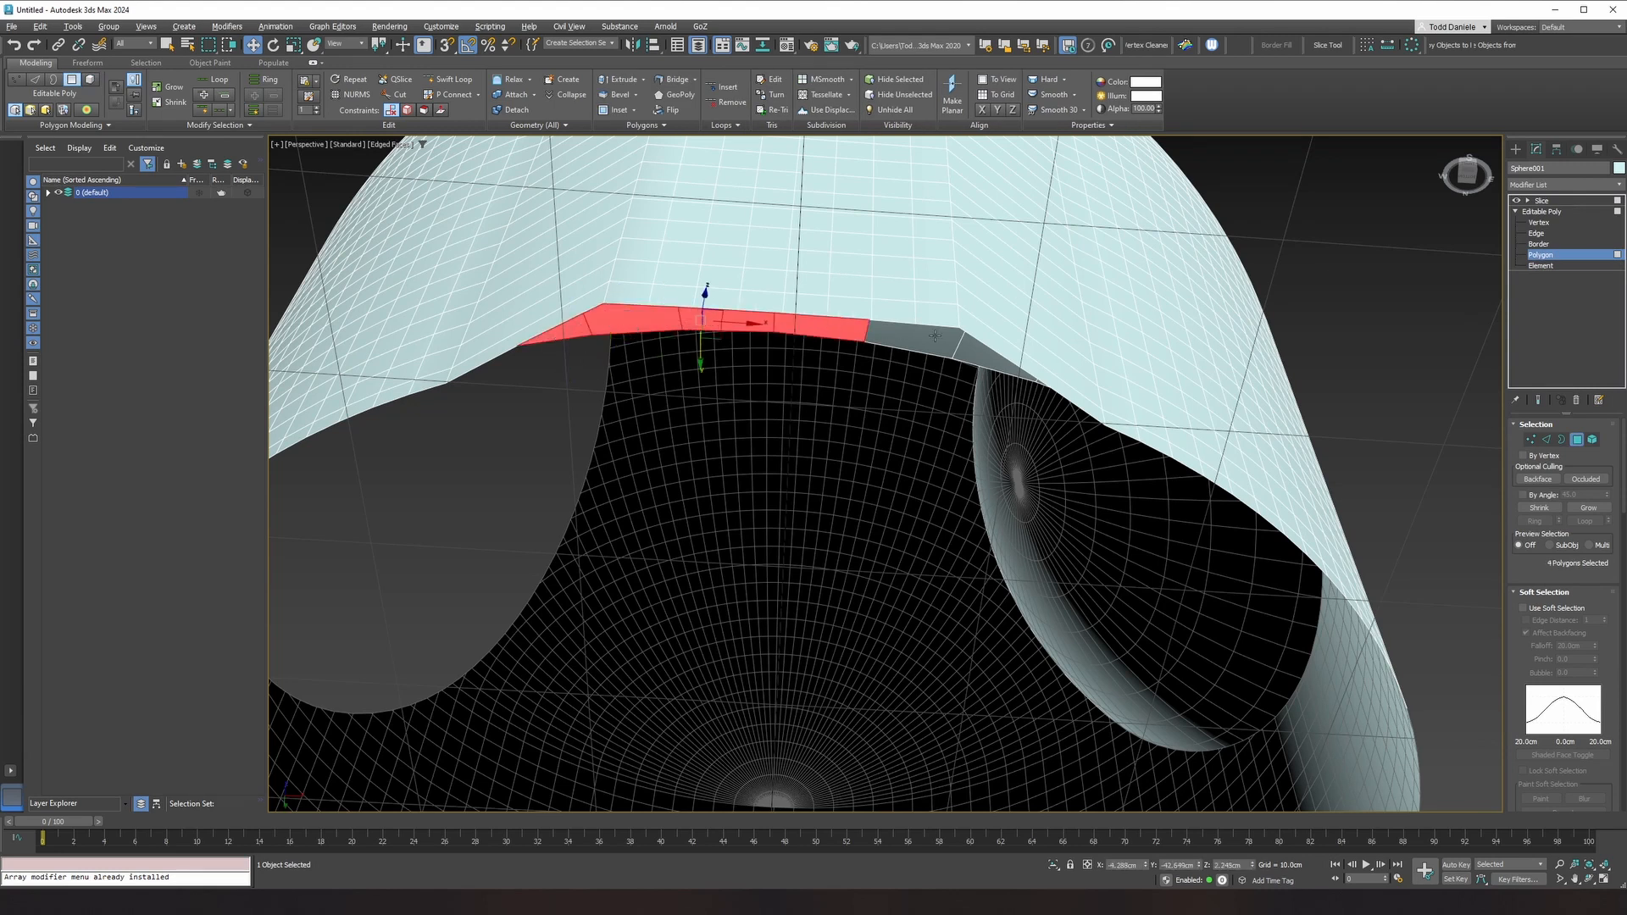
{"action": "left_click", "coordinate": [941, 346], "text": "ctrl"}
{"action": "left_click", "coordinate": [1015, 372], "text": "ctrl"}
{"action": "left_click", "coordinate": [1027, 377], "text": "ctrl"}
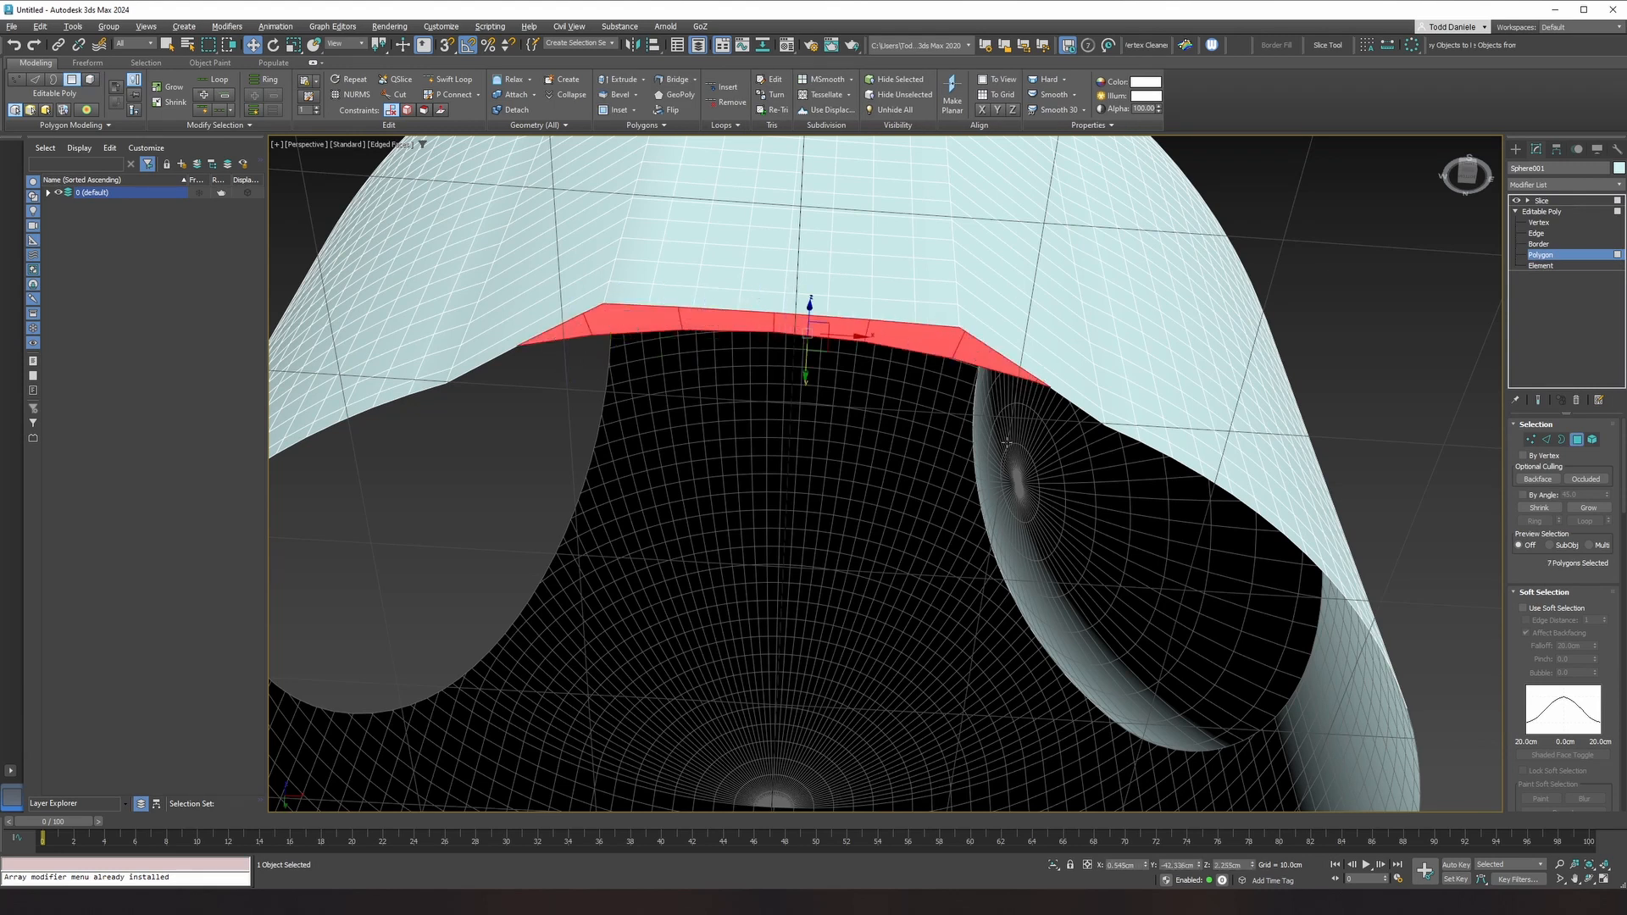
{"action": "key", "text": "Delete"}
Step: Collapse the Slice modifier into the Editable Poly to keep only half of the torso
{"action": "scroll", "coordinate": [916, 399], "scroll_direction": "down", "scroll_amount": 6}
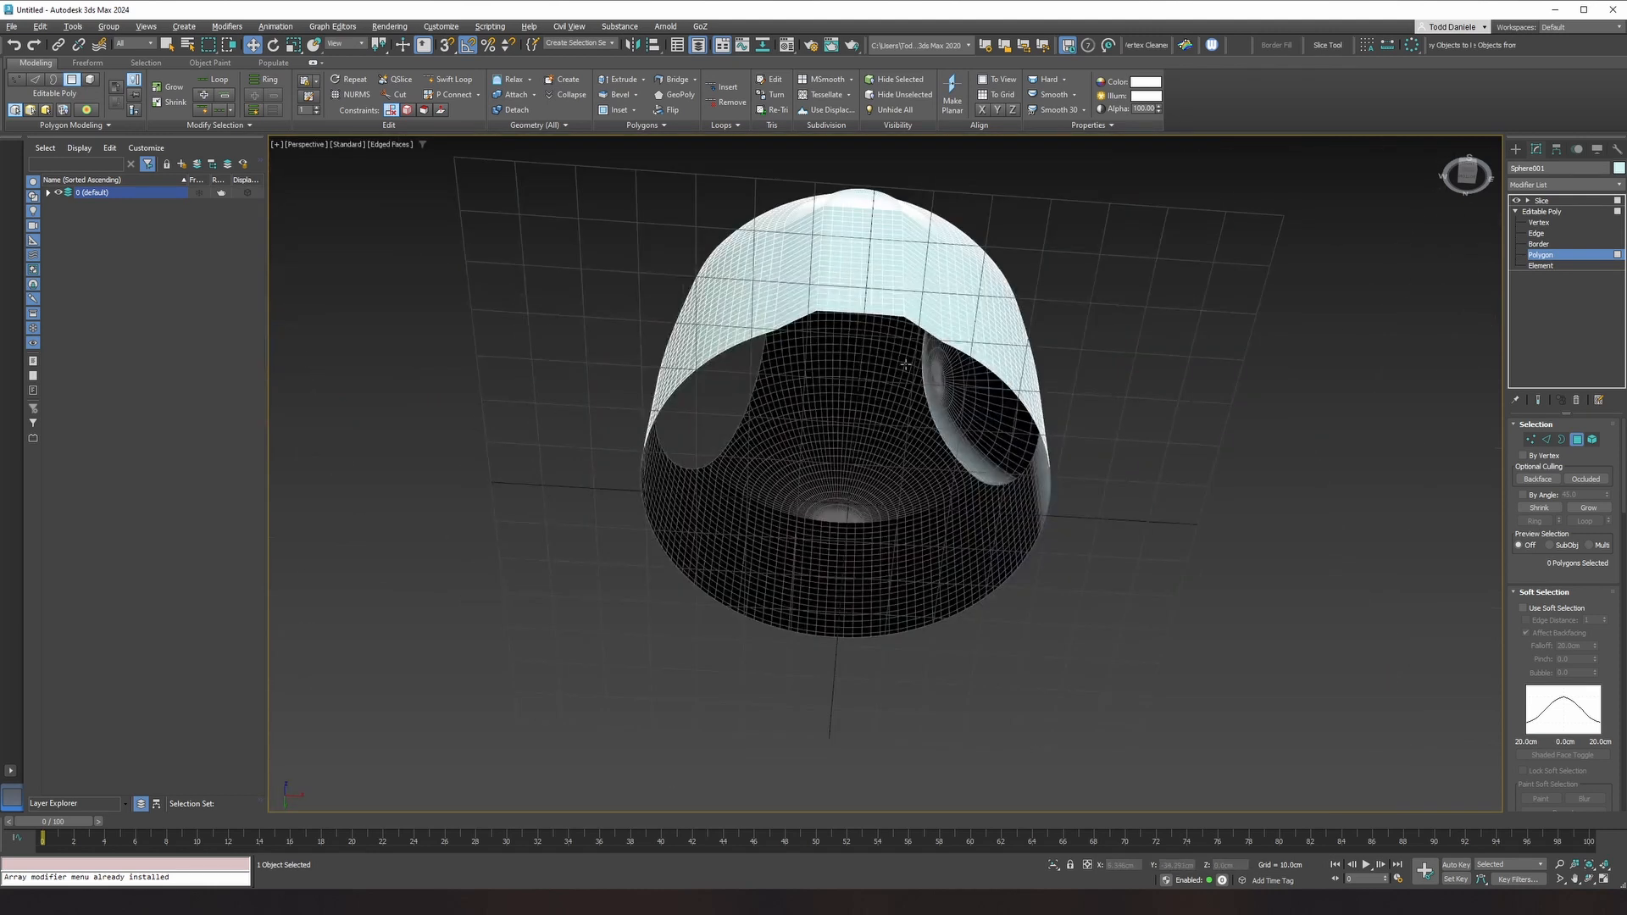
{"action": "left_click", "coordinate": [1542, 200]}
{"action": "middle_click_drag", "start_coordinate": [1093, 351], "coordinate": [986, 473], "text": "alt"}
{"action": "scroll", "coordinate": [985, 465], "scroll_direction": "down", "scroll_amount": 5}
{"action": "right_click", "coordinate": [1552, 201]}
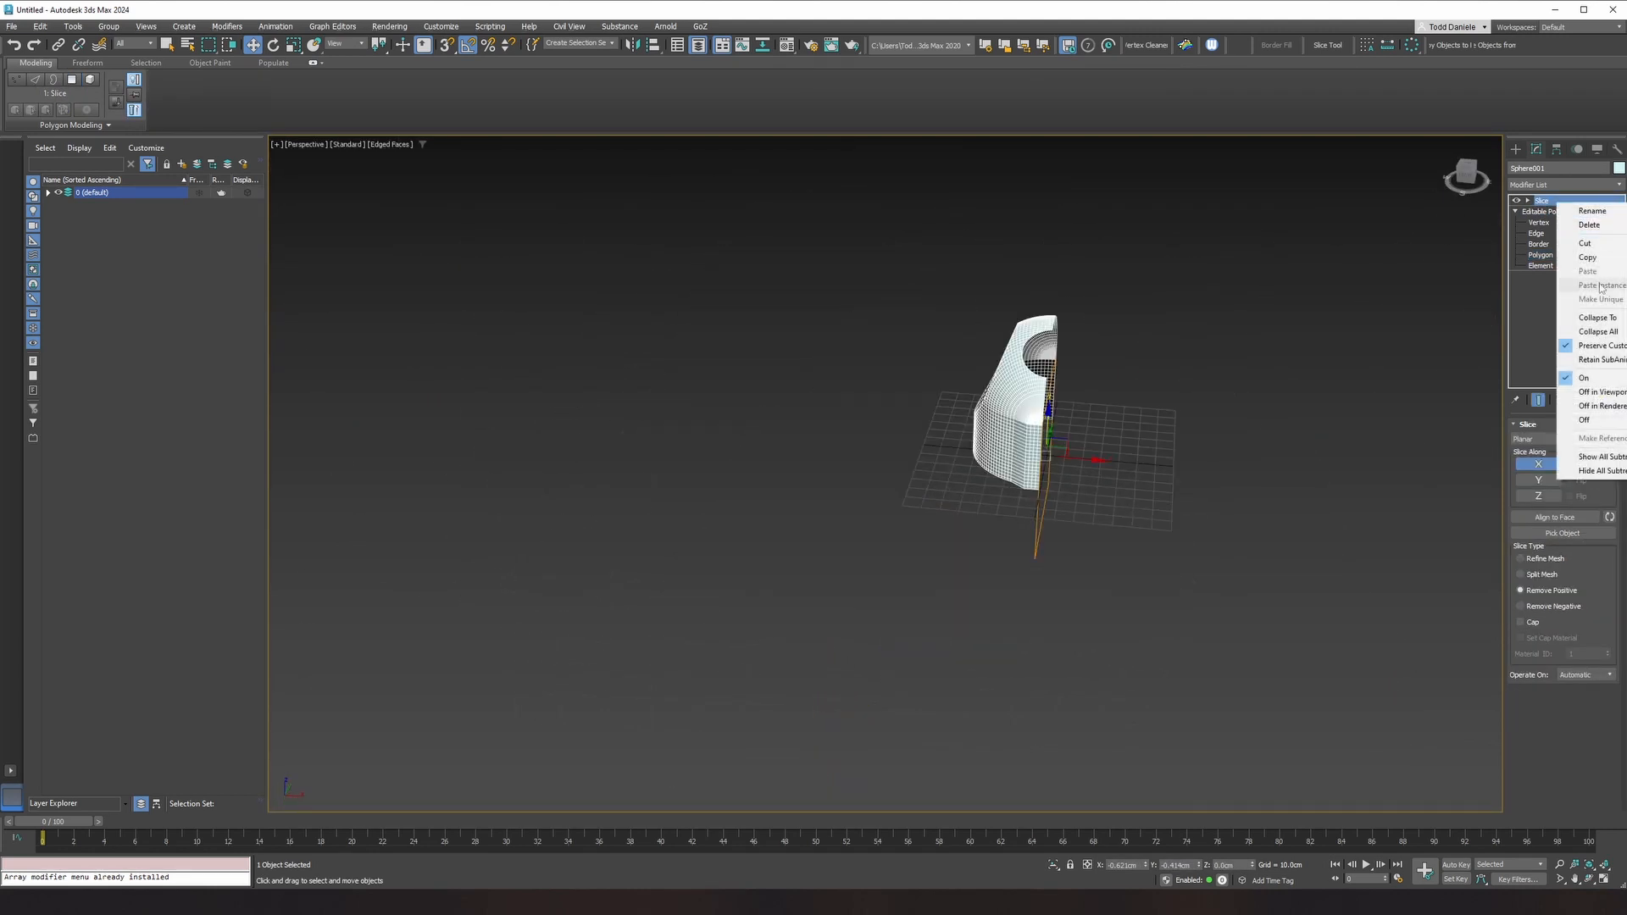
{"action": "left_click", "coordinate": [1597, 318]}
{"action": "left_click", "coordinate": [871, 507]}
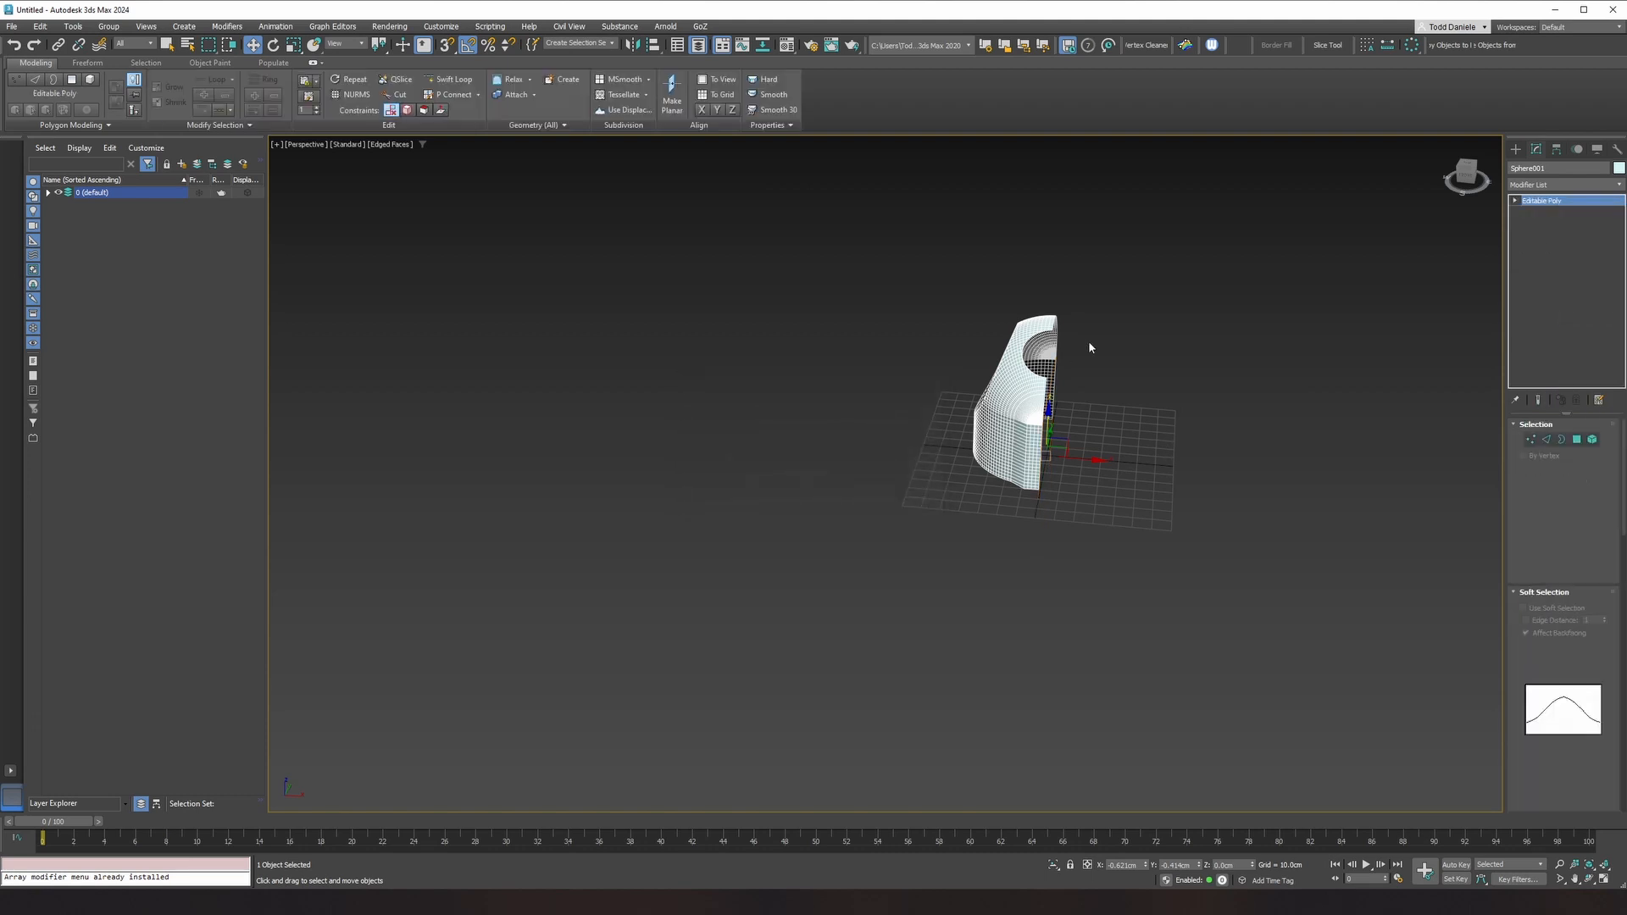
Step: Examine the half torso's surface shading with and without edged faces
{"action": "middle_click_drag", "start_coordinate": [1088, 341], "coordinate": [942, 395]}
{"action": "key", "text": "F4"}
{"action": "scroll", "coordinate": [944, 384], "scroll_direction": "up", "scroll_amount": 15}
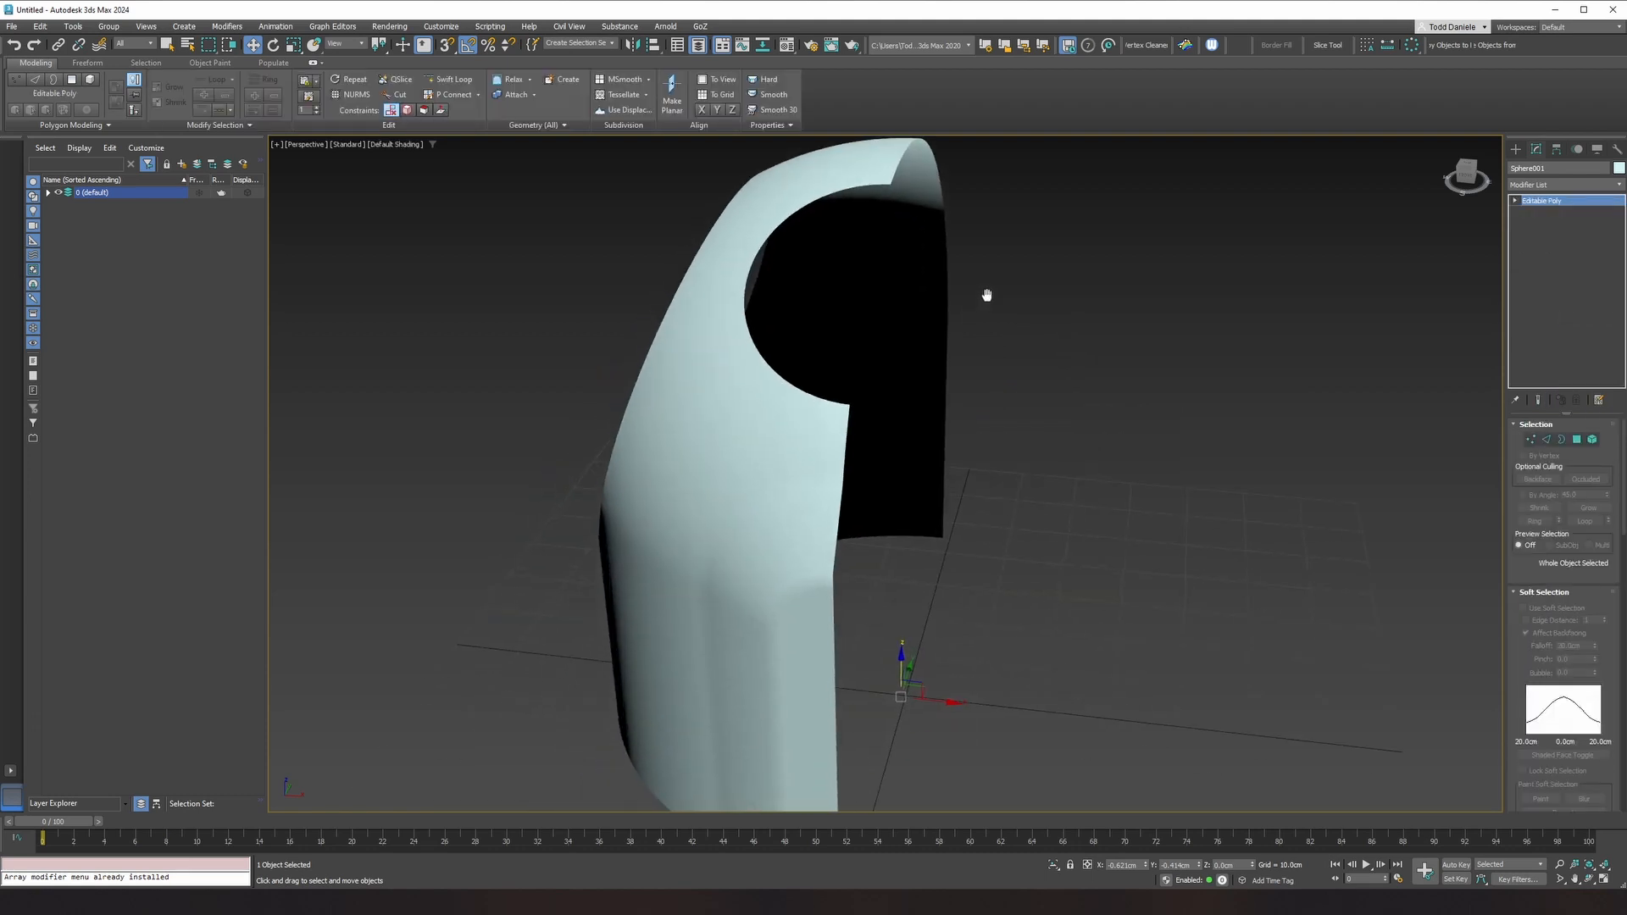
{"action": "middle_click_drag", "start_coordinate": [1051, 286], "coordinate": [1054, 285]}
{"action": "key", "text": "F4"}
{"action": "key", "text": "F4"}
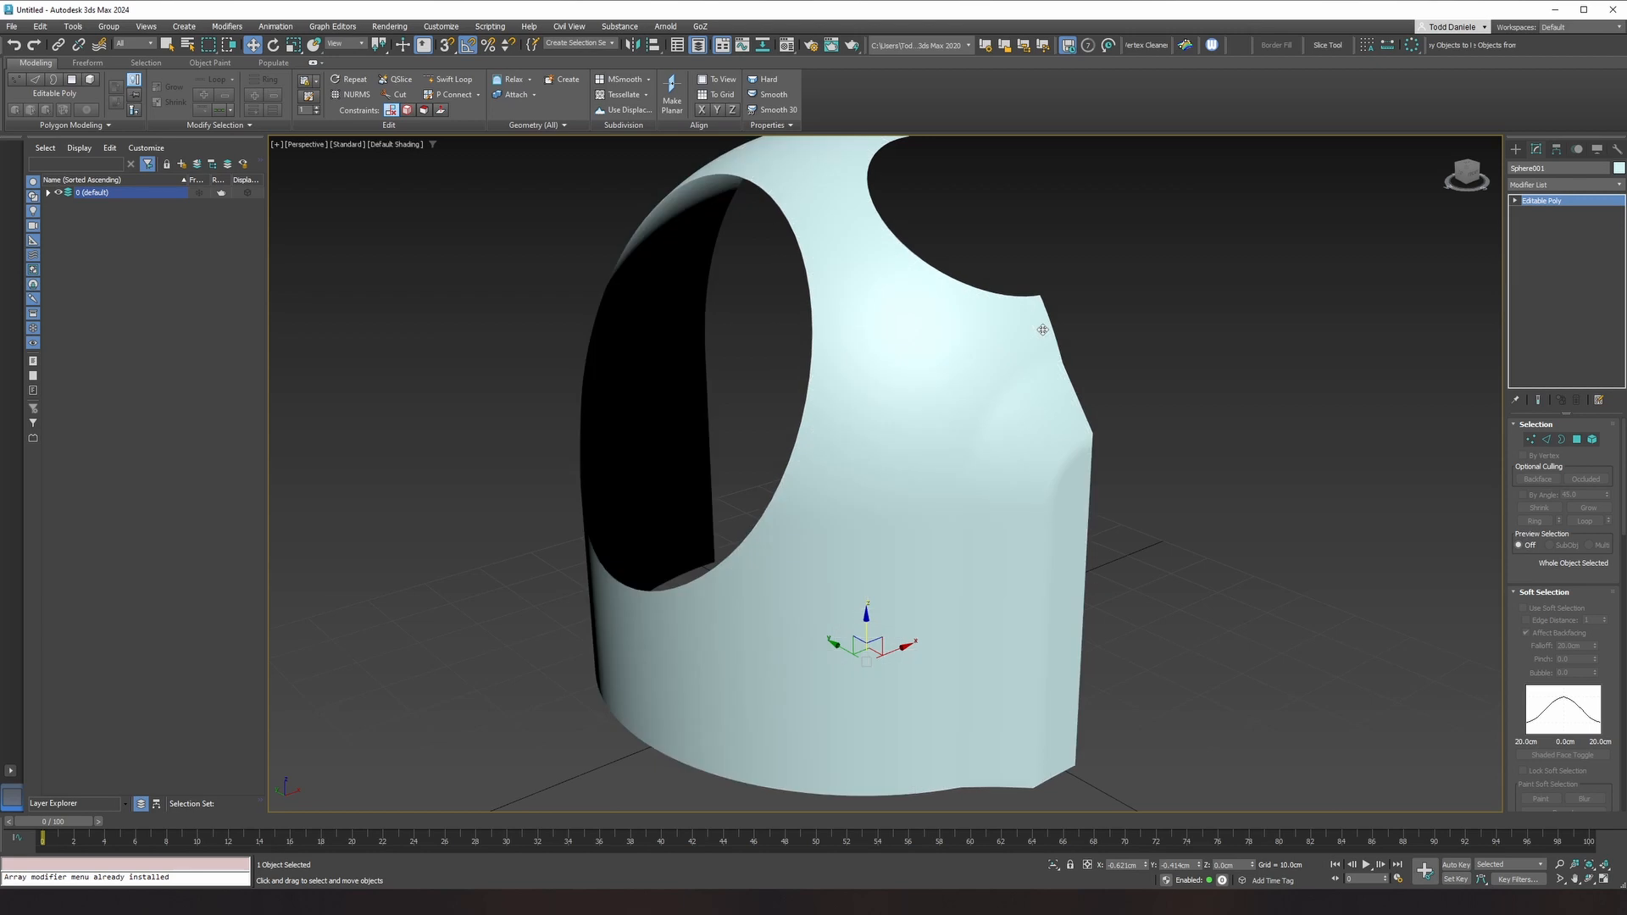
{"action": "key", "text": "F4"}
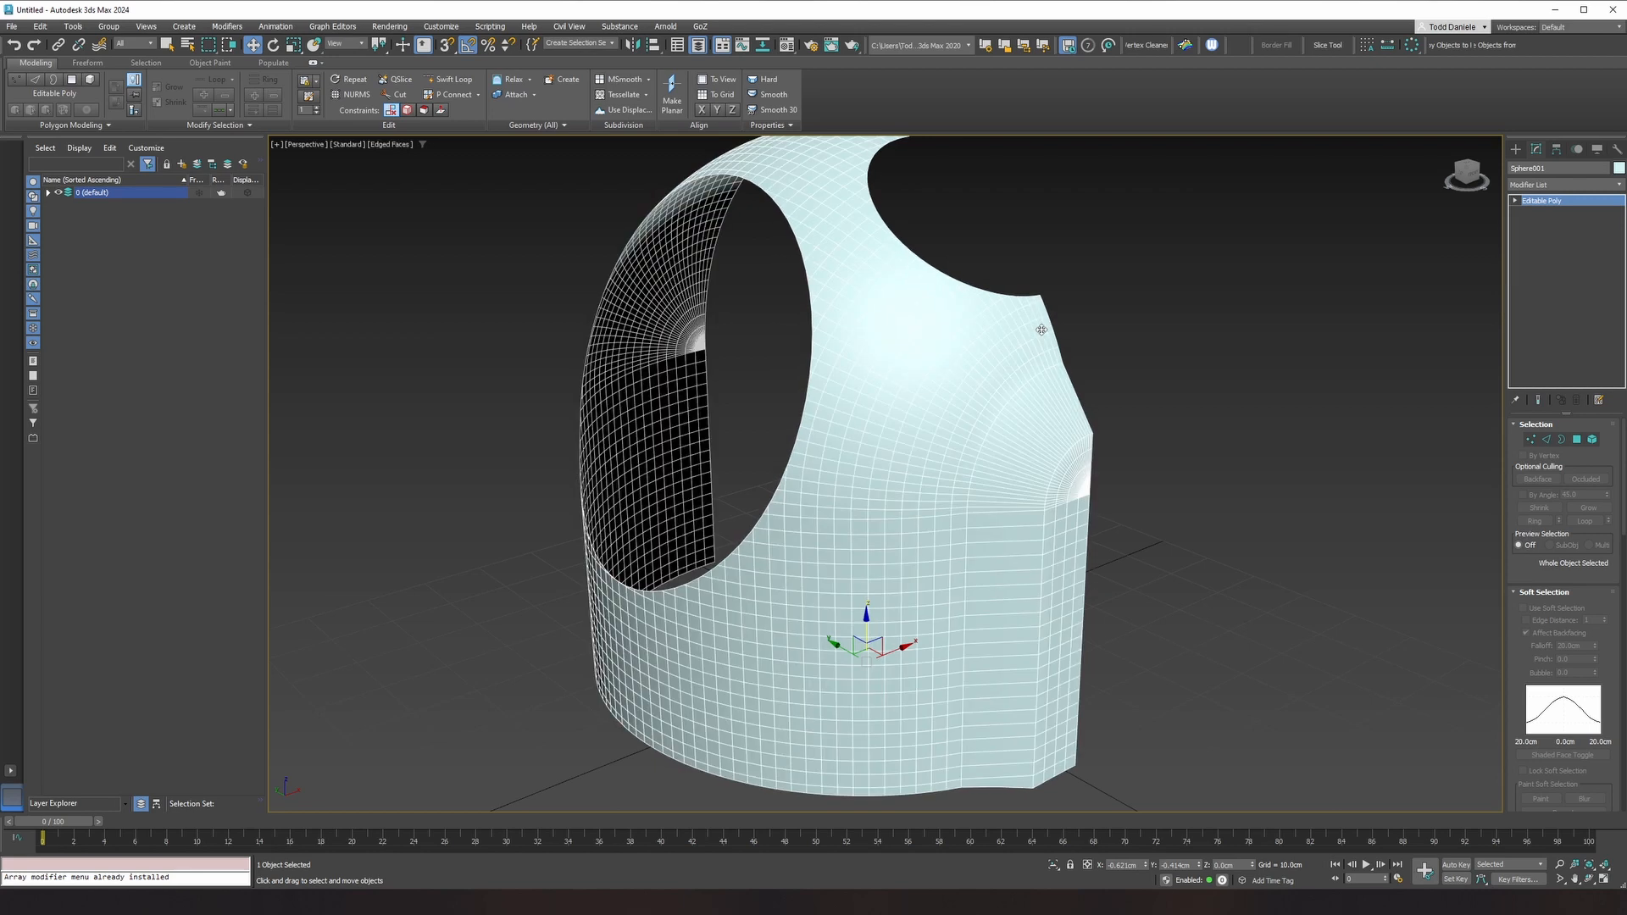
Step: Add a Retopology modifier to the half torso, set the face count to 1600 and compute the new mesh
{"action": "left_click", "coordinate": [1548, 186]}
{"action": "type", "text": "re"}
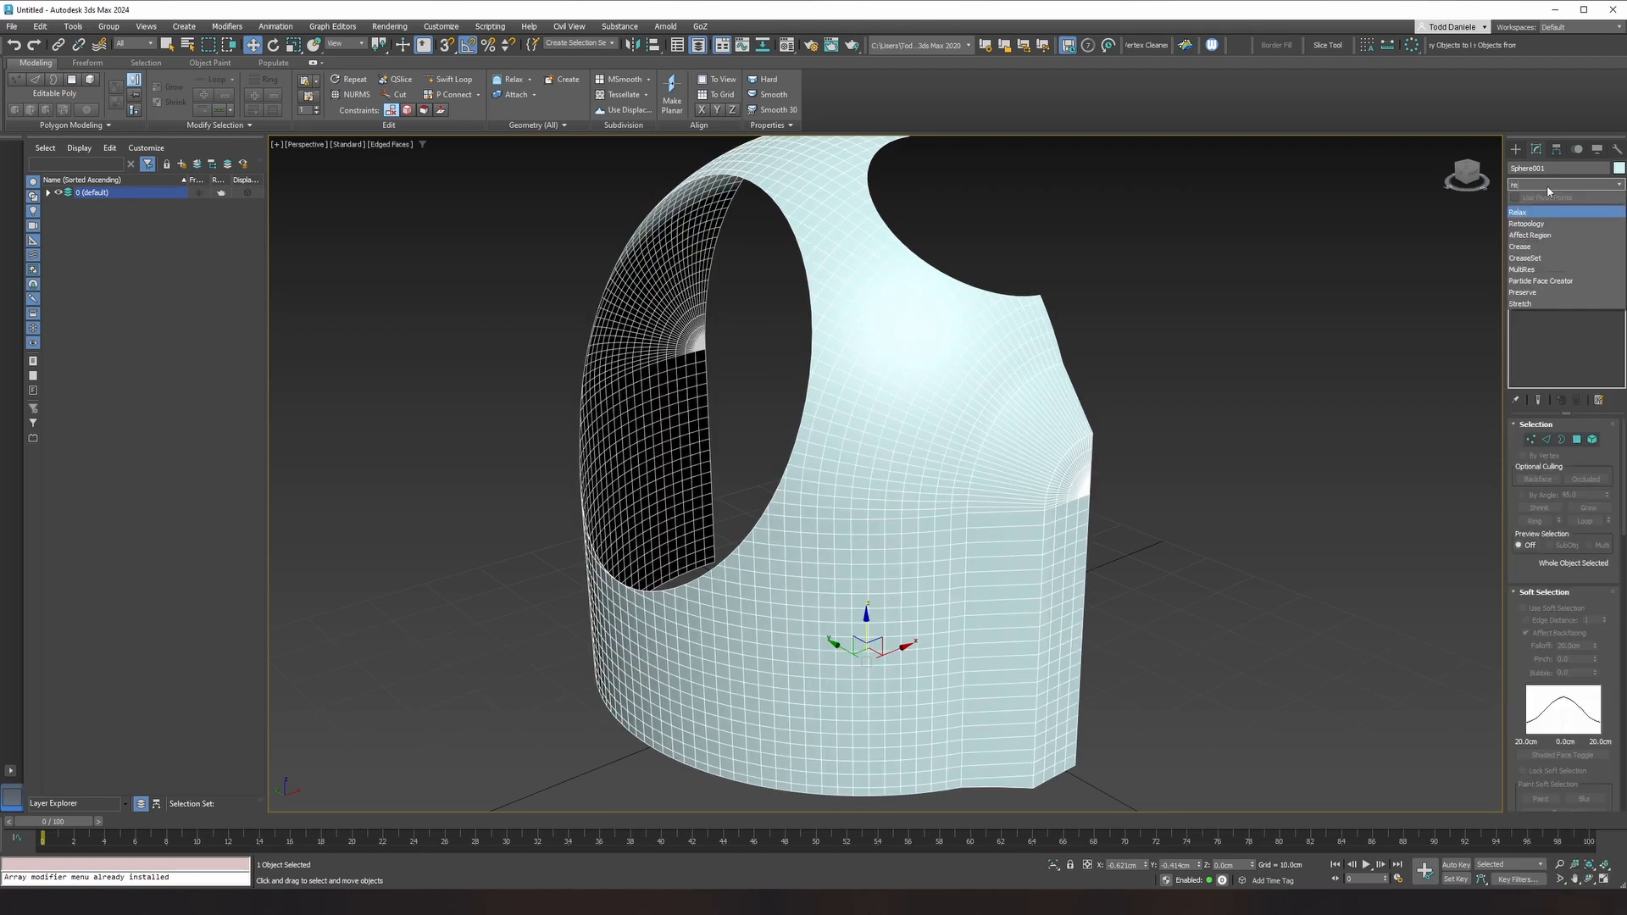
{"action": "left_click", "coordinate": [1532, 223]}
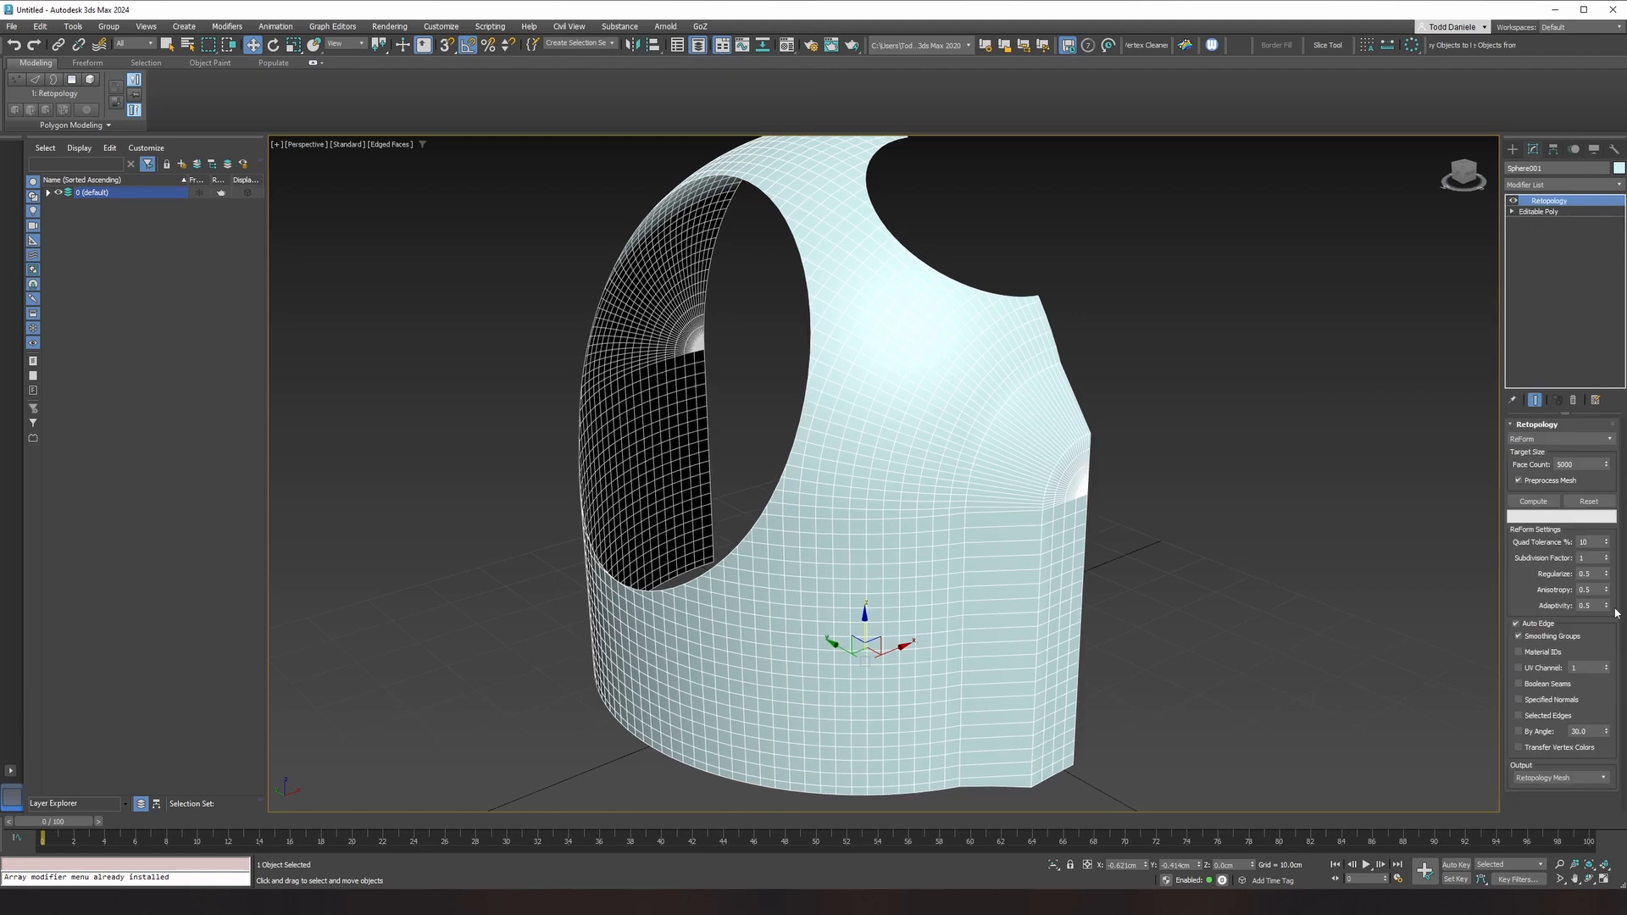
{"action": "left_click", "coordinate": [1568, 463]}
{"action": "type", "text": "1600"}
{"action": "left_click", "coordinate": [1534, 503]}
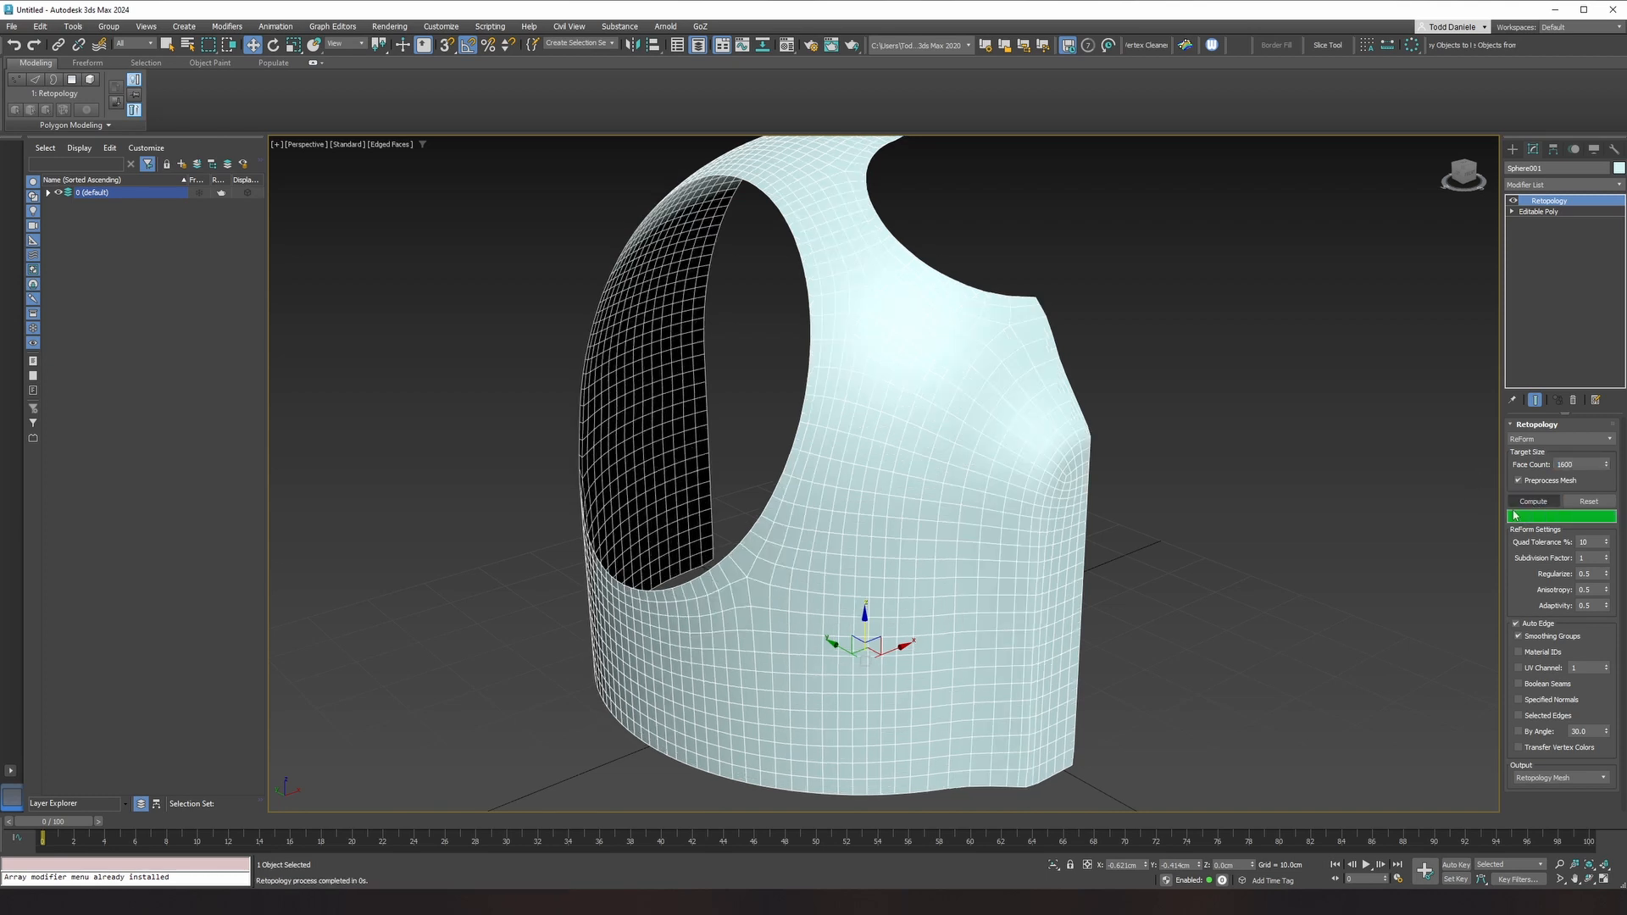
{"action": "mouse_move", "coordinate": [951, 574]}
{"action": "middle_mouse_down", "text": "alt"}
{"action": "mouse_move", "coordinate": [1046, 538]}
{"action": "mouse_move", "coordinate": [964, 552]}
{"action": "middle_mouse_up", "text": "alt"}
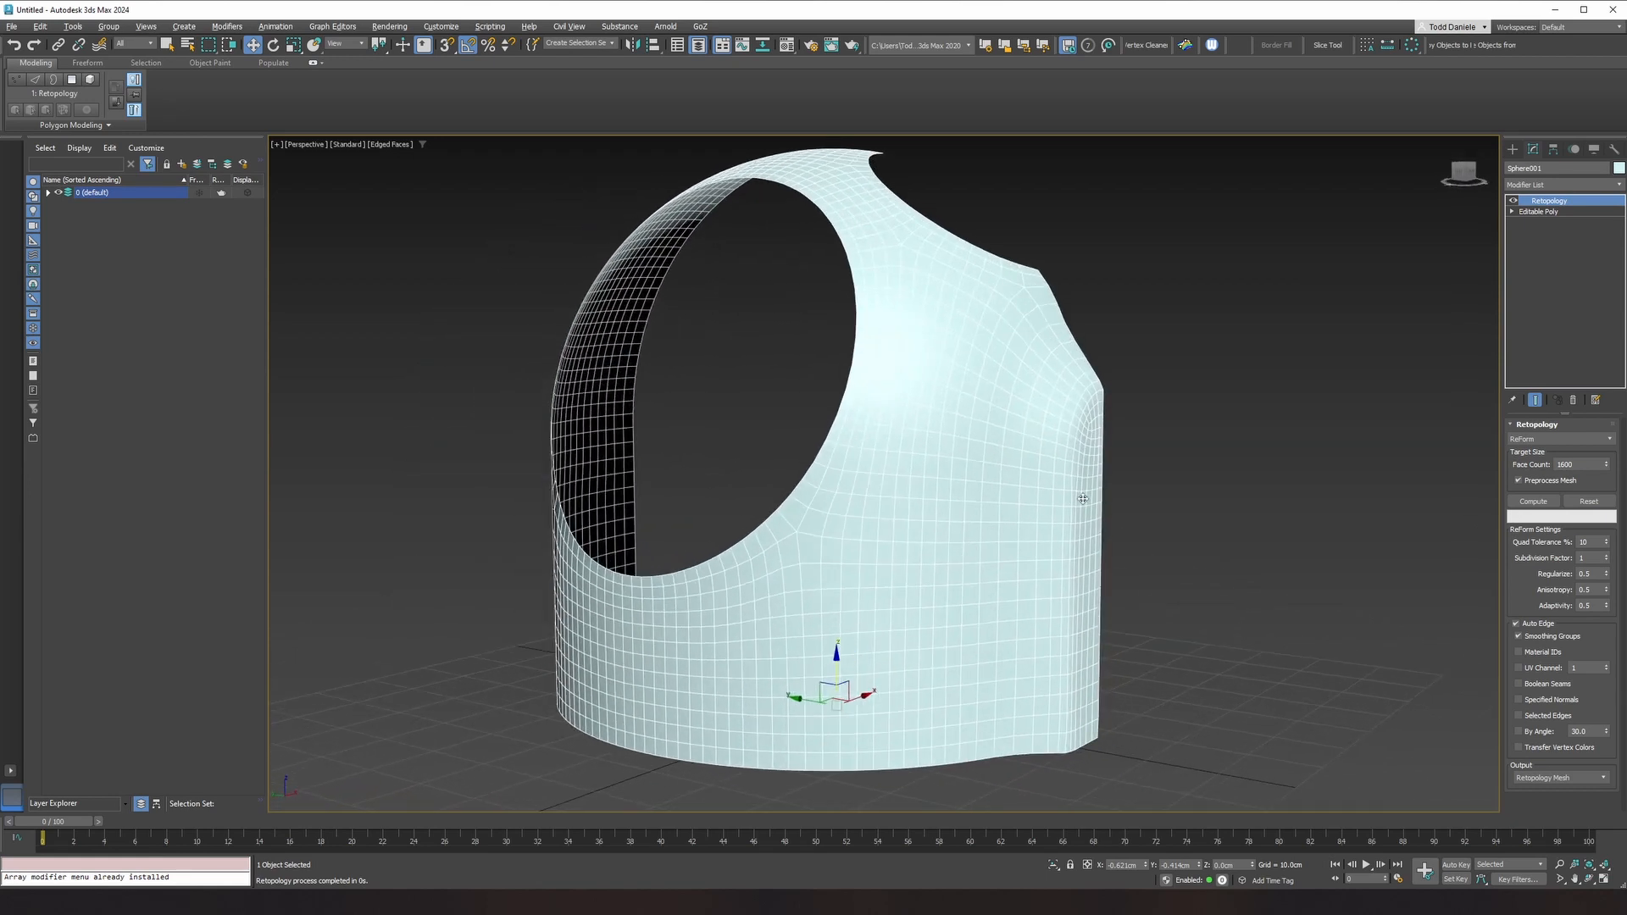
{"action": "middle_click_drag", "start_coordinate": [1087, 518], "coordinate": [1042, 527], "text": "alt"}
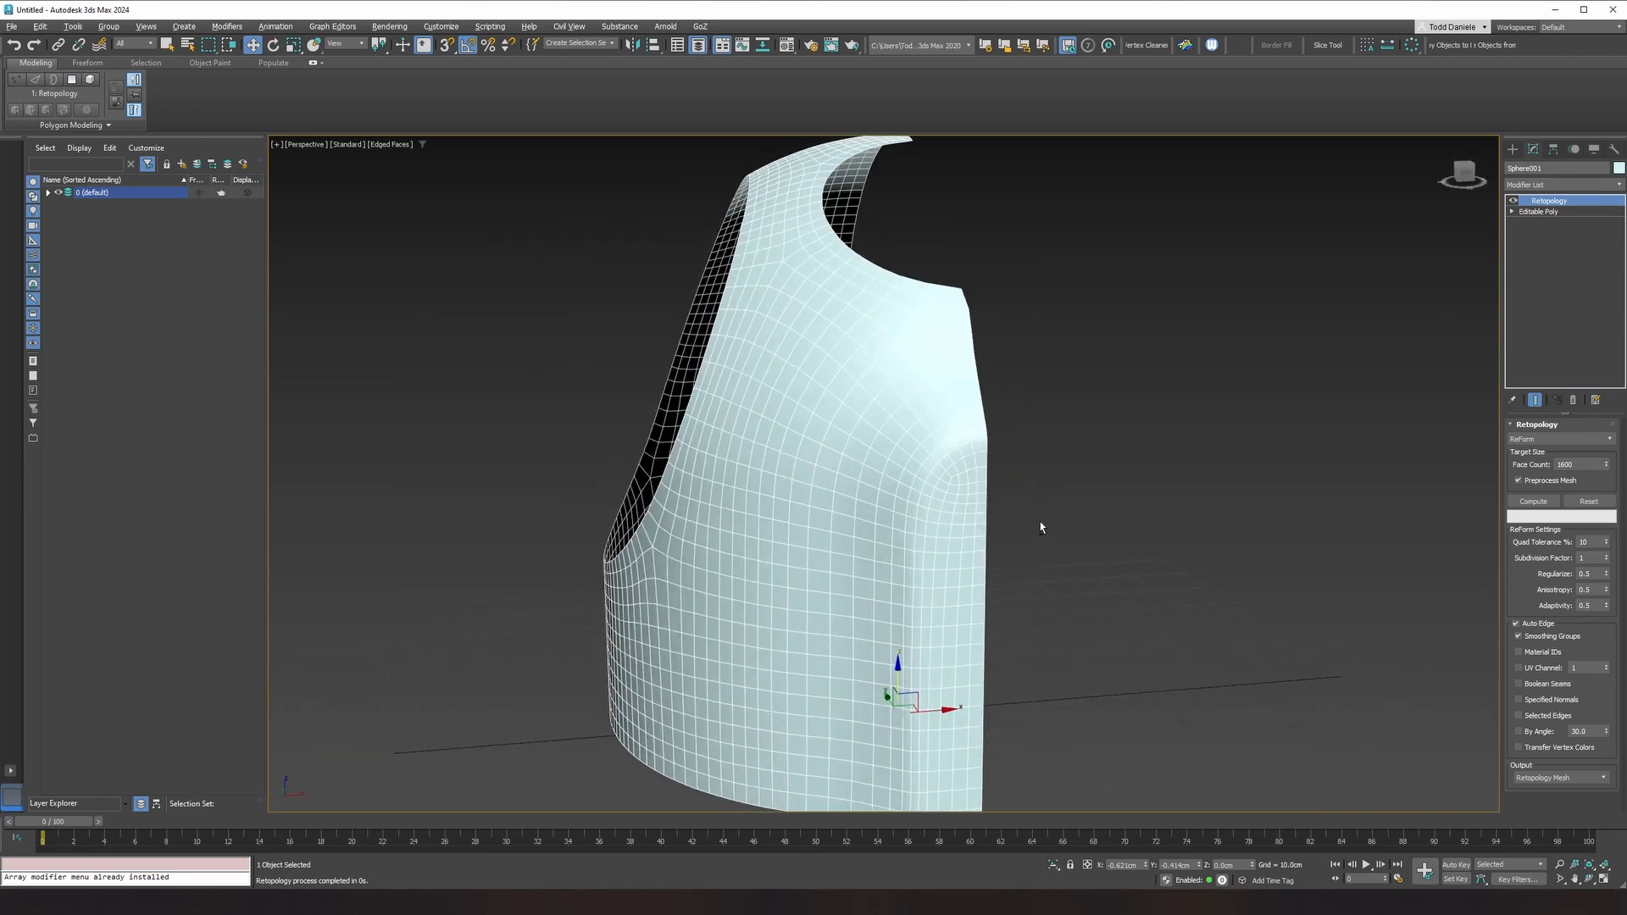
Step: Clear all smoothing groups from every polygon of the half torso at the Editable Poly level beneath the Retopology modifier
{"action": "left_click", "coordinate": [1511, 212]}
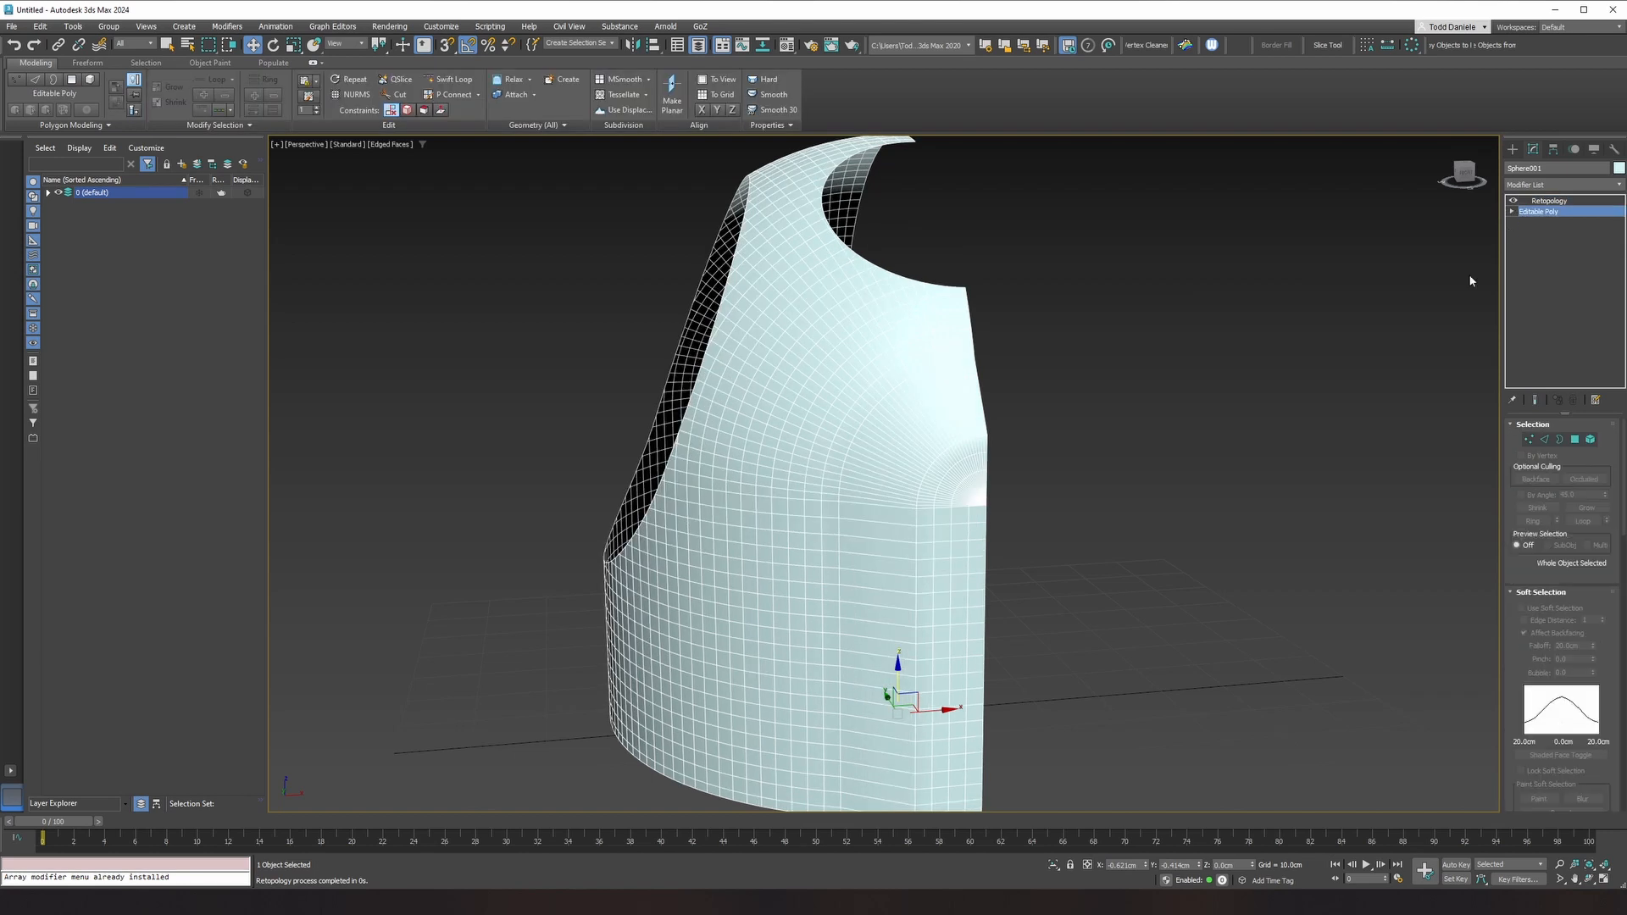
{"action": "left_click", "coordinate": [1512, 212]}
{"action": "left_click", "coordinate": [1538, 254]}
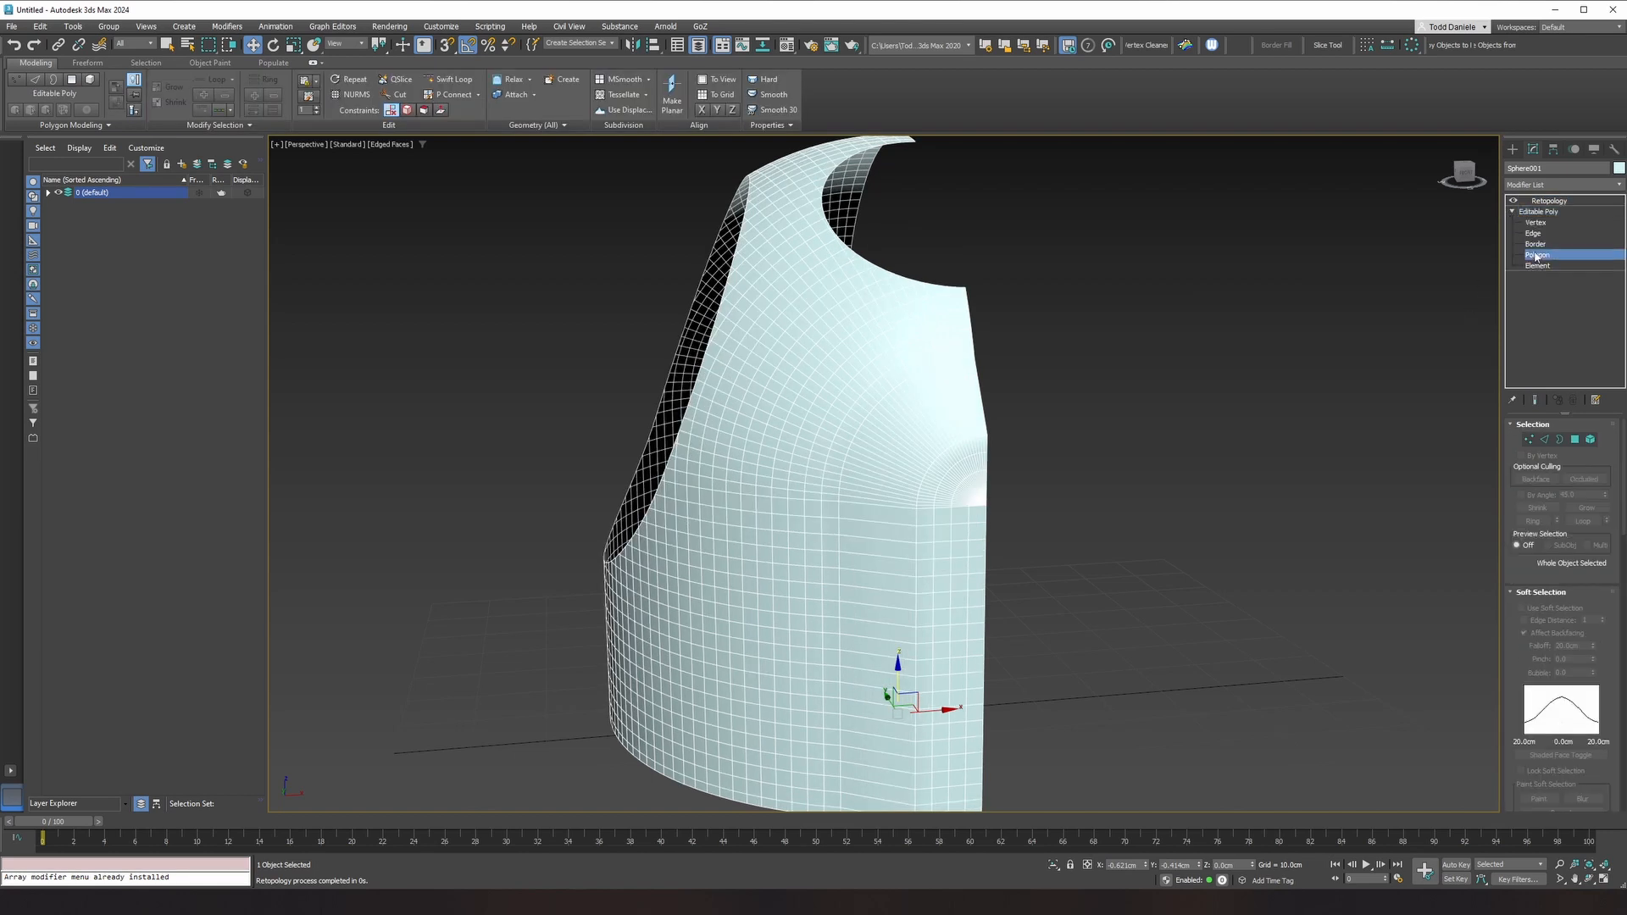
{"action": "middle_click_drag", "start_coordinate": [1091, 516], "coordinate": [1106, 516], "text": "alt"}
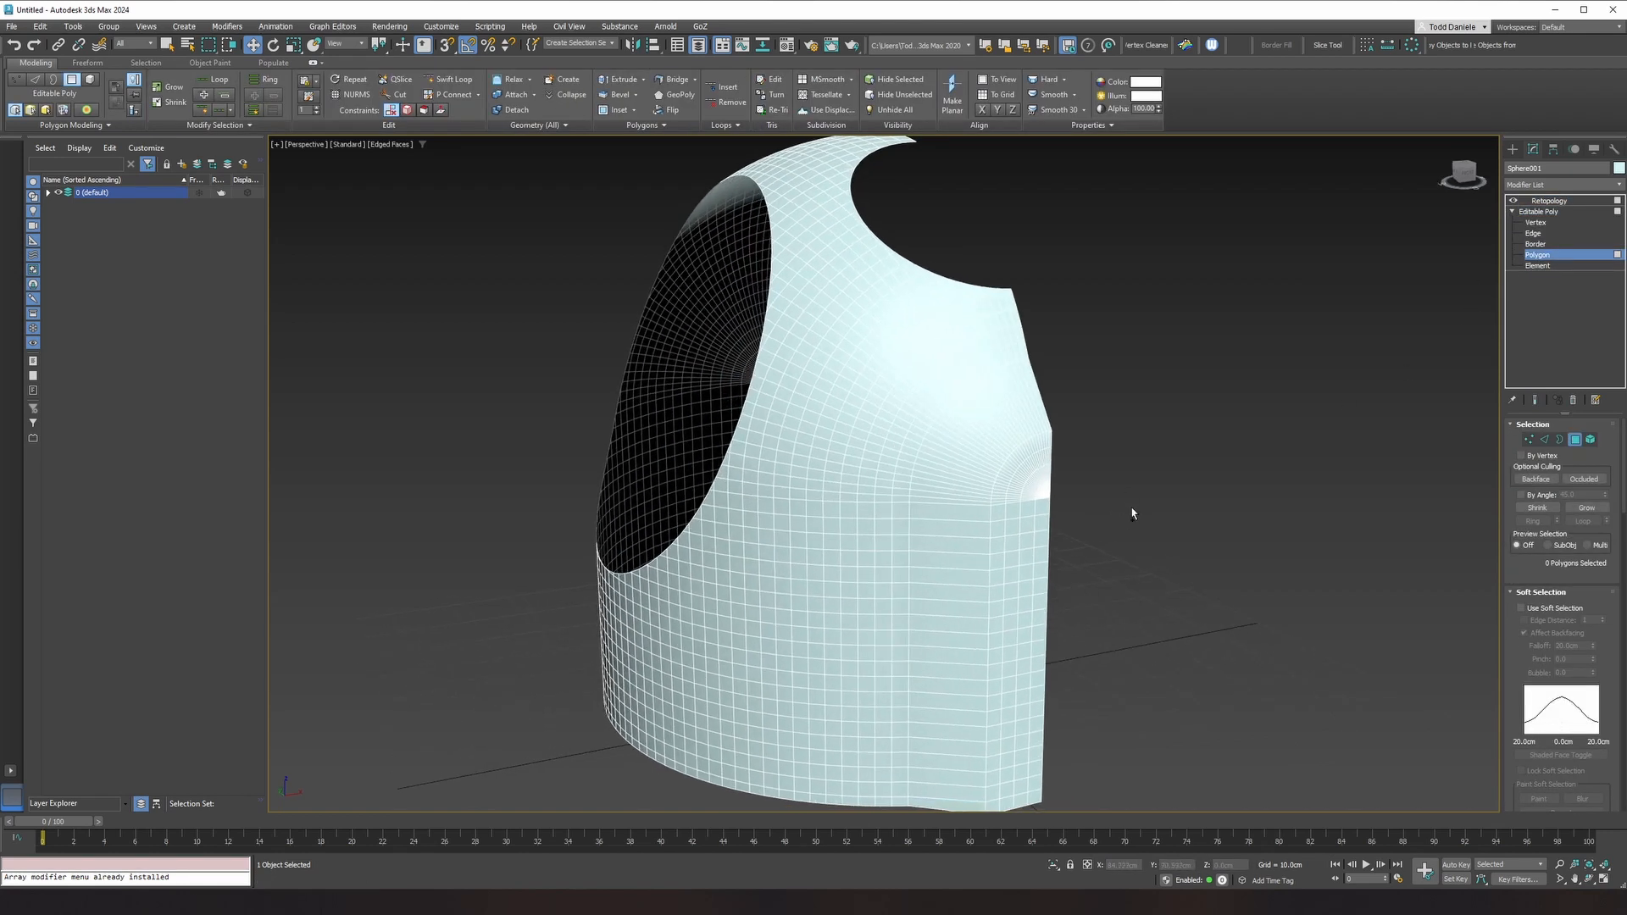
{"action": "key", "text": "ctrl+a"}
{"action": "scroll", "coordinate": [1508, 660], "scroll_direction": "down", "scroll_amount": 15}
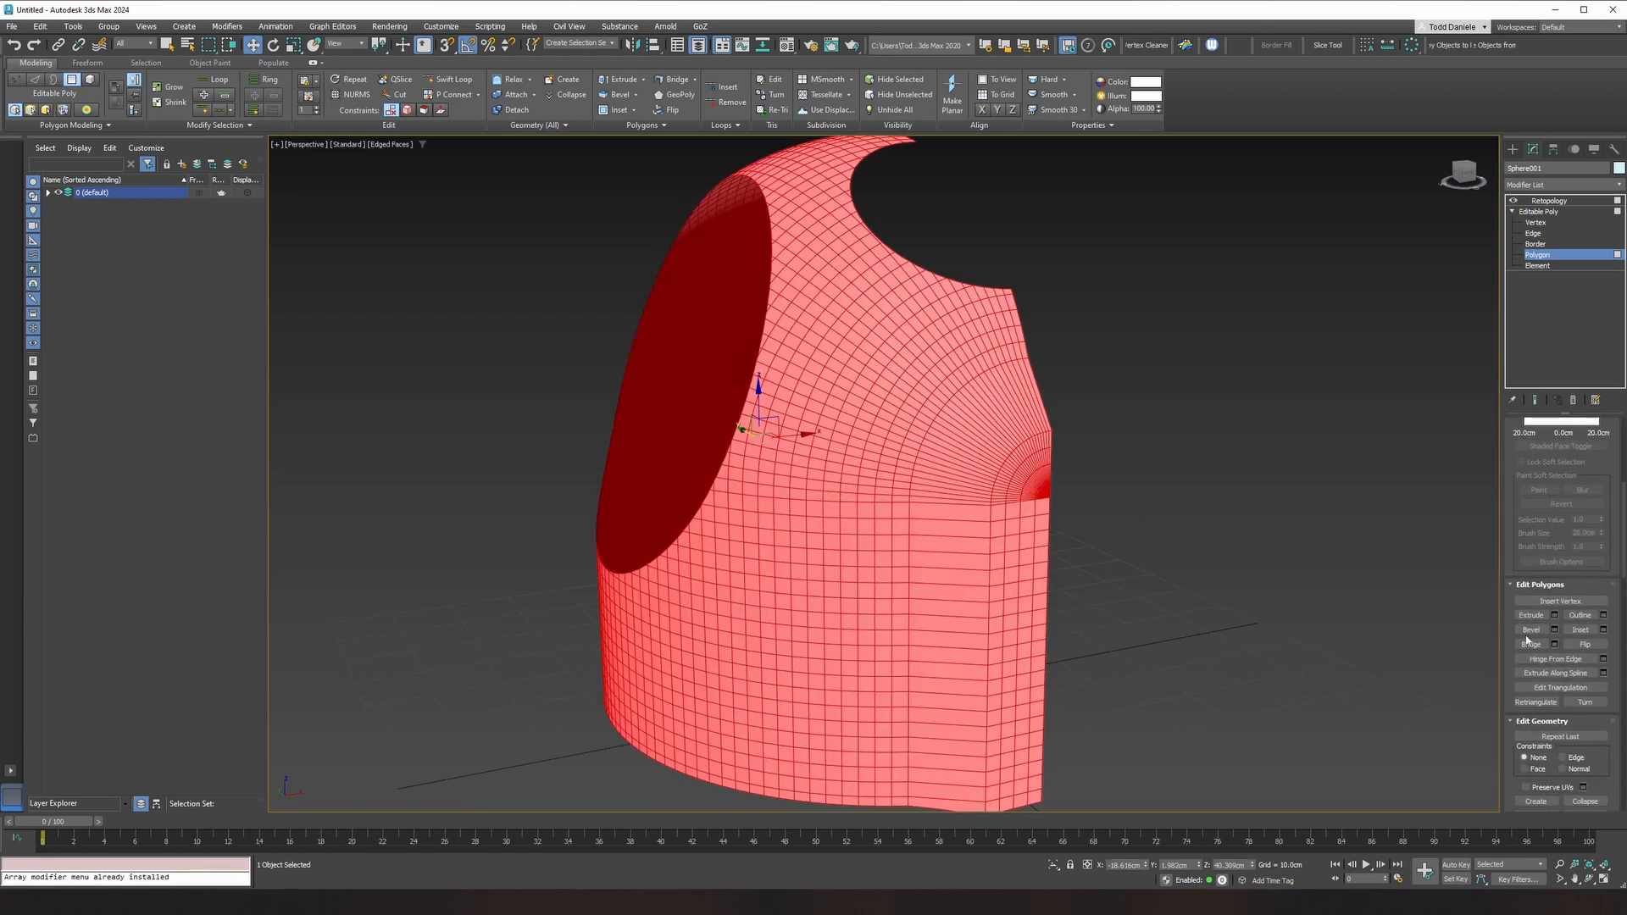
{"action": "scroll", "coordinate": [1526, 639], "scroll_direction": "down", "scroll_amount": 3}
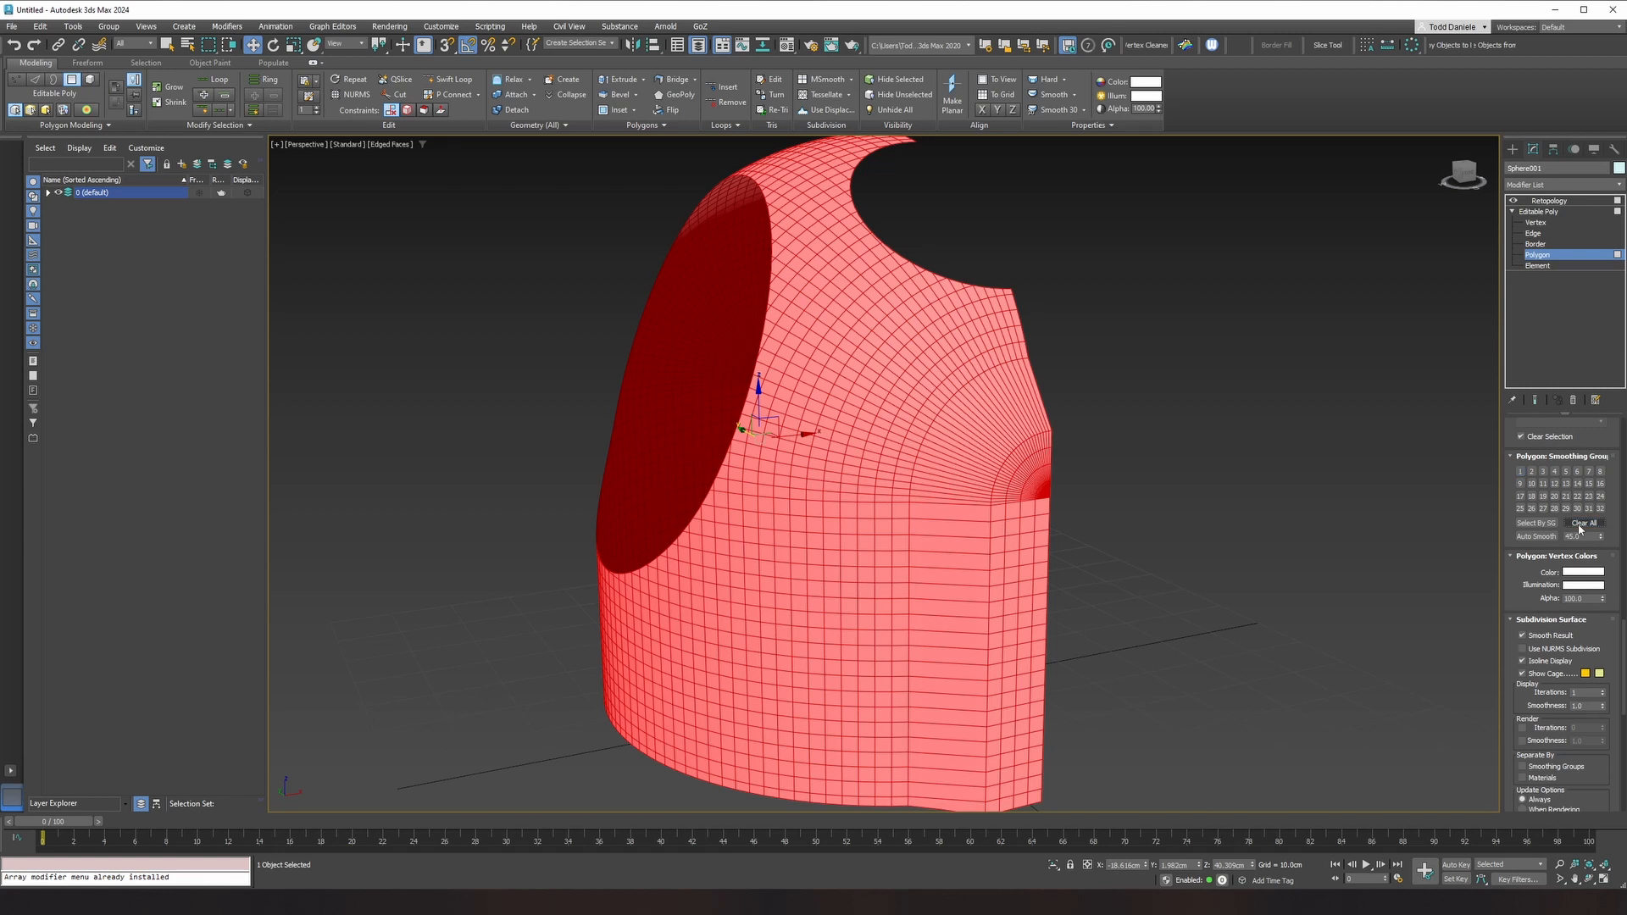
{"action": "left_click", "coordinate": [1339, 559]}
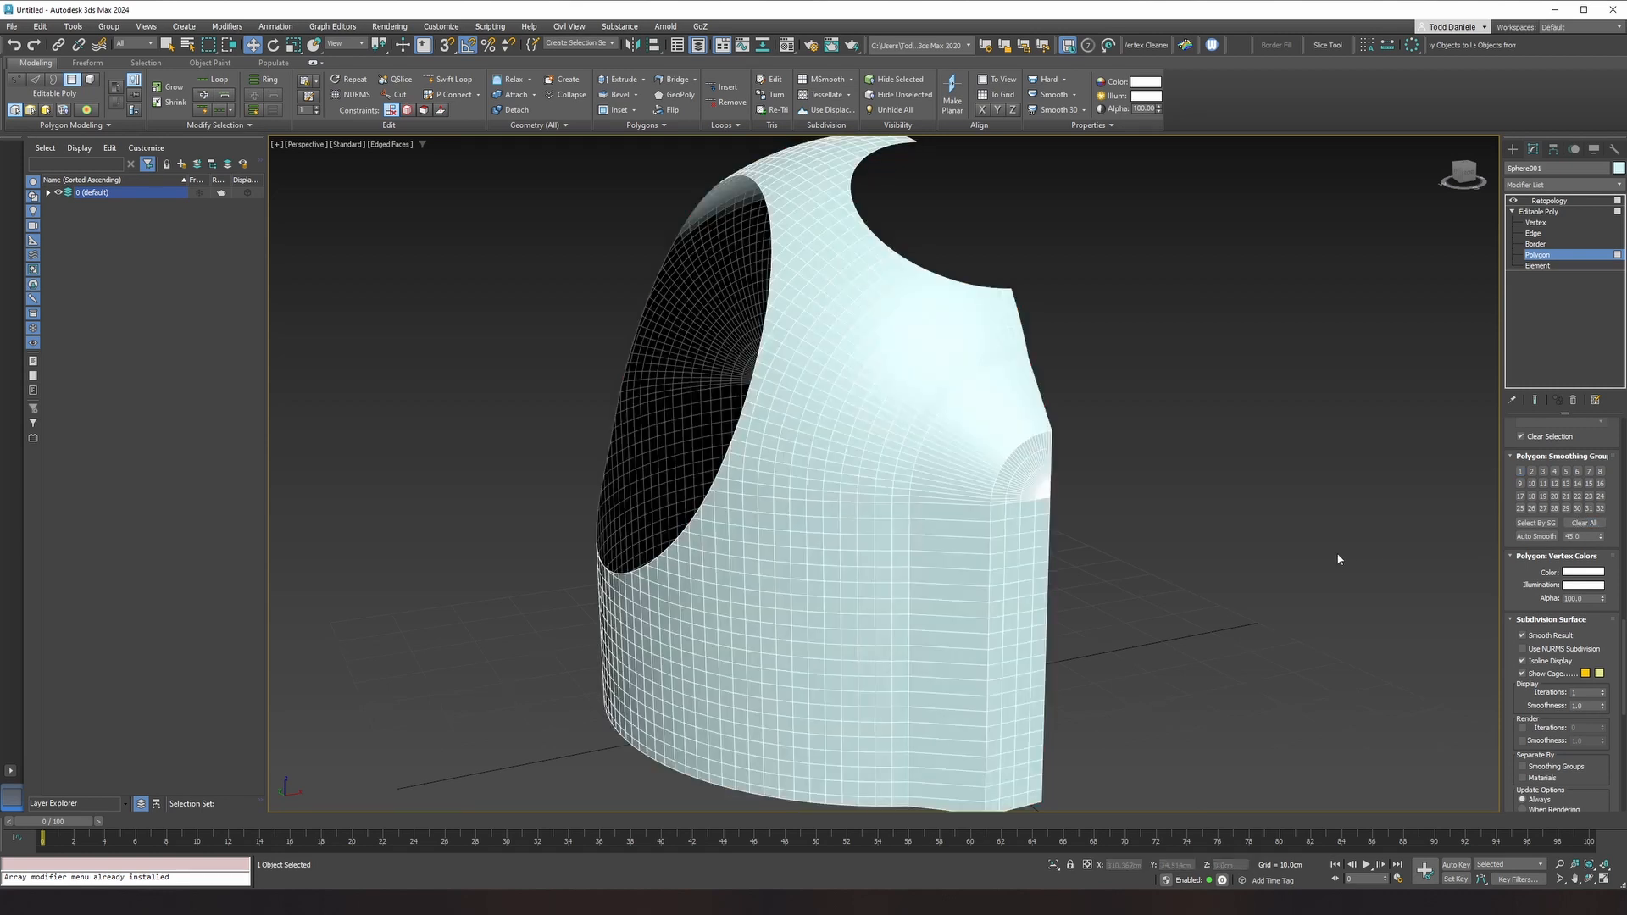
Step: Select the arched strip of polygons bordering the torso's front centre panel and assign it to smoothing group 32
{"action": "left_click", "coordinate": [952, 515]}
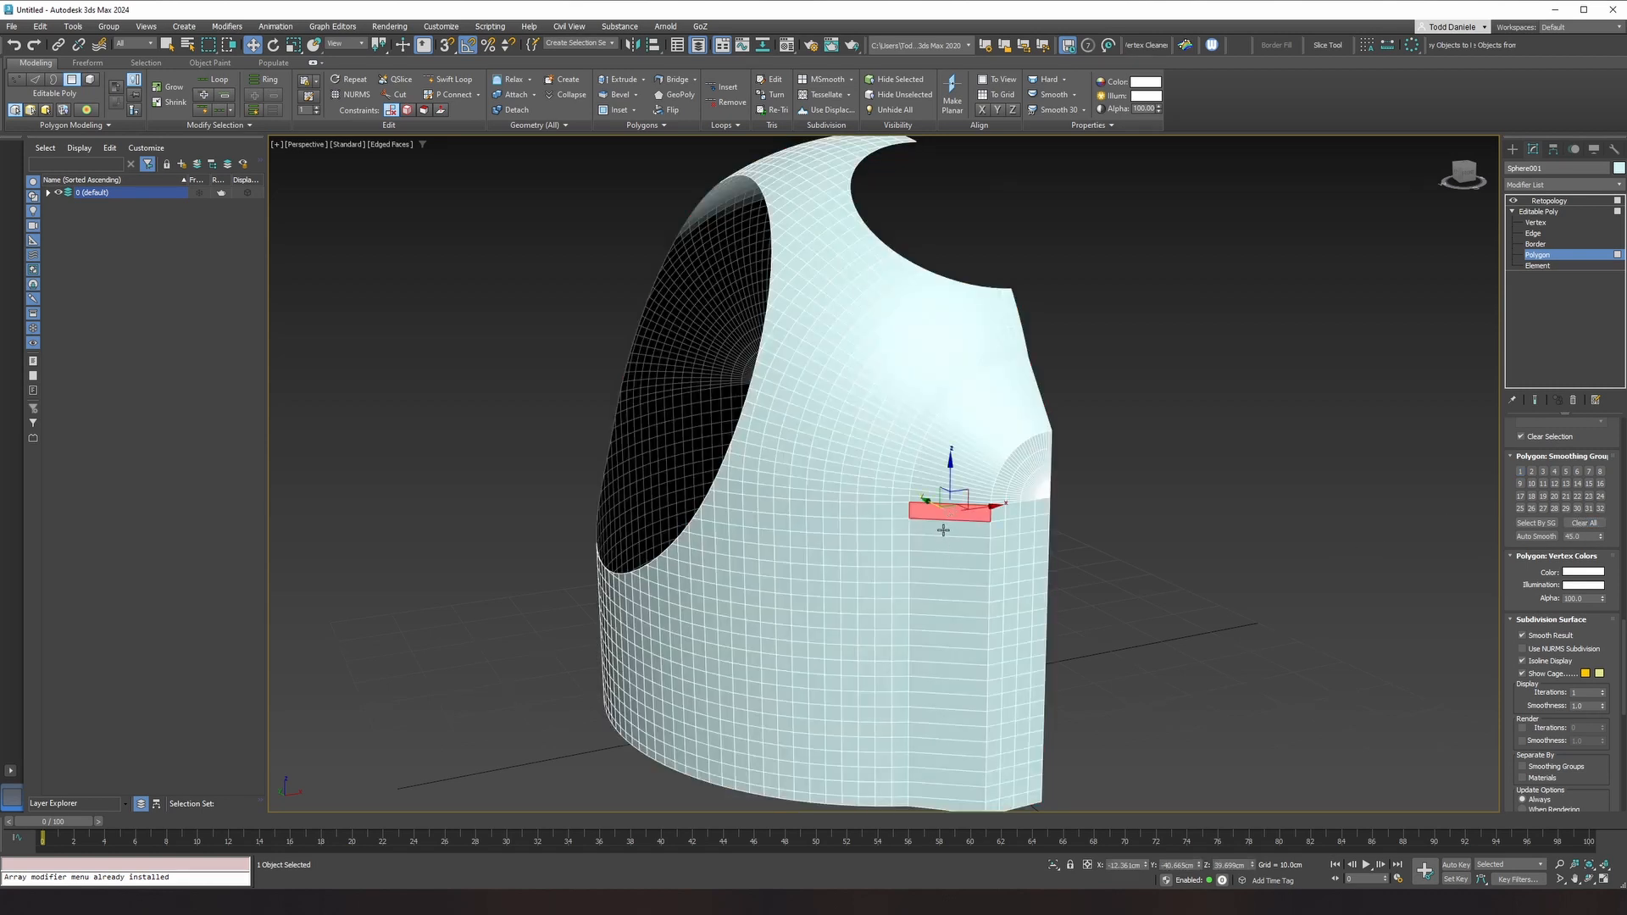
{"action": "left_click", "coordinate": [943, 530], "text": "shift"}
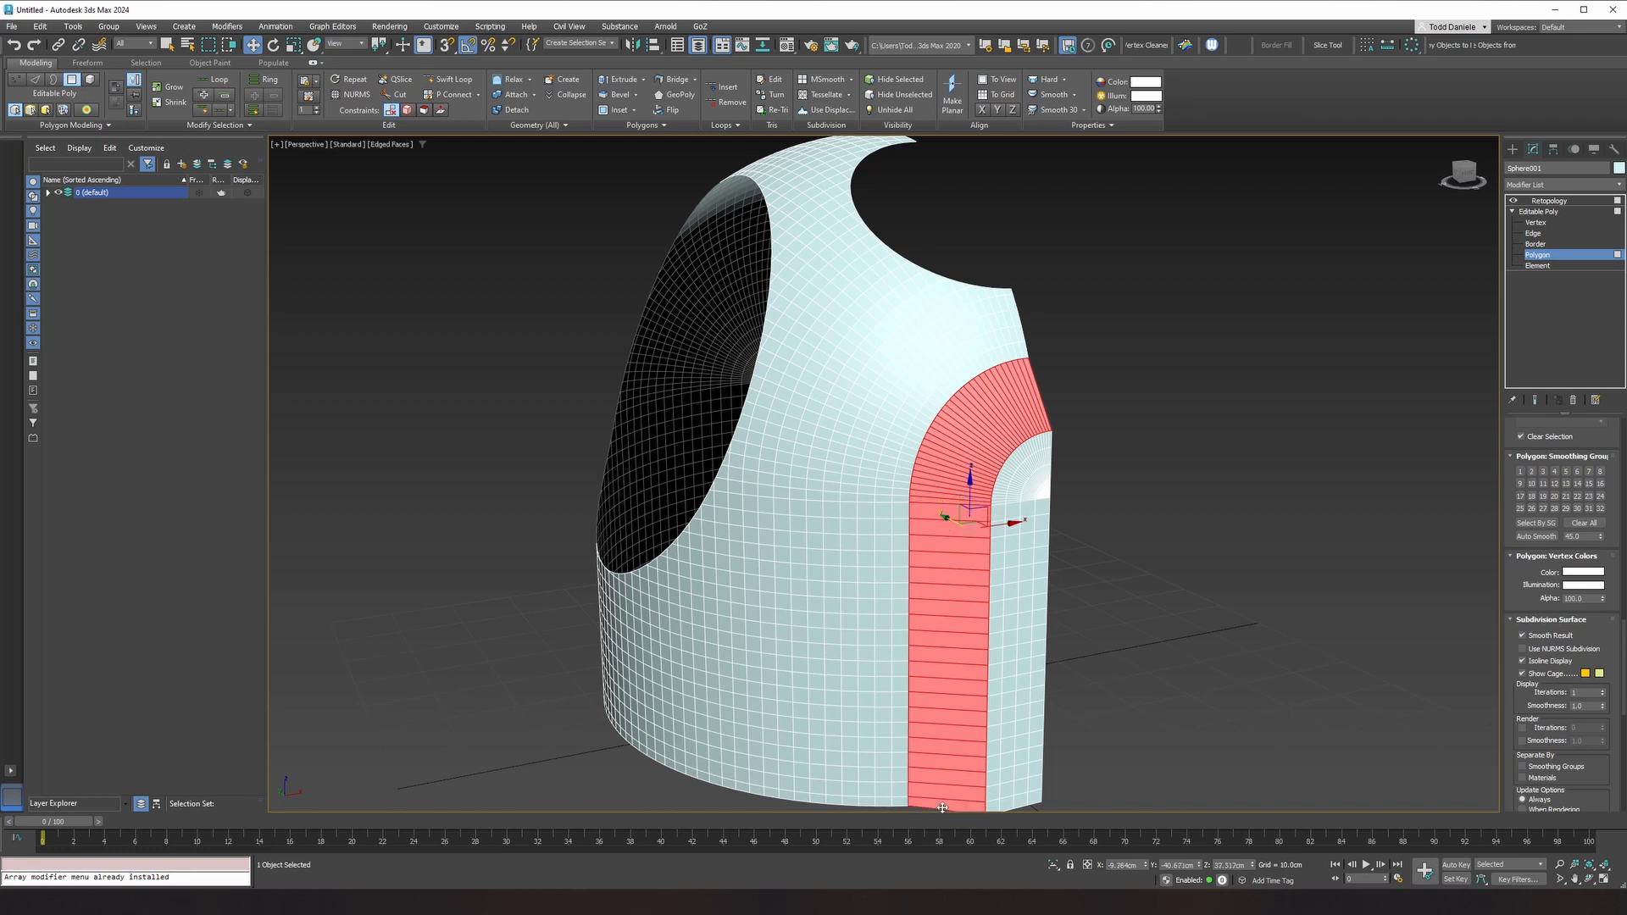
{"action": "middle_click_drag", "start_coordinate": [951, 766], "coordinate": [990, 699], "text": "alt"}
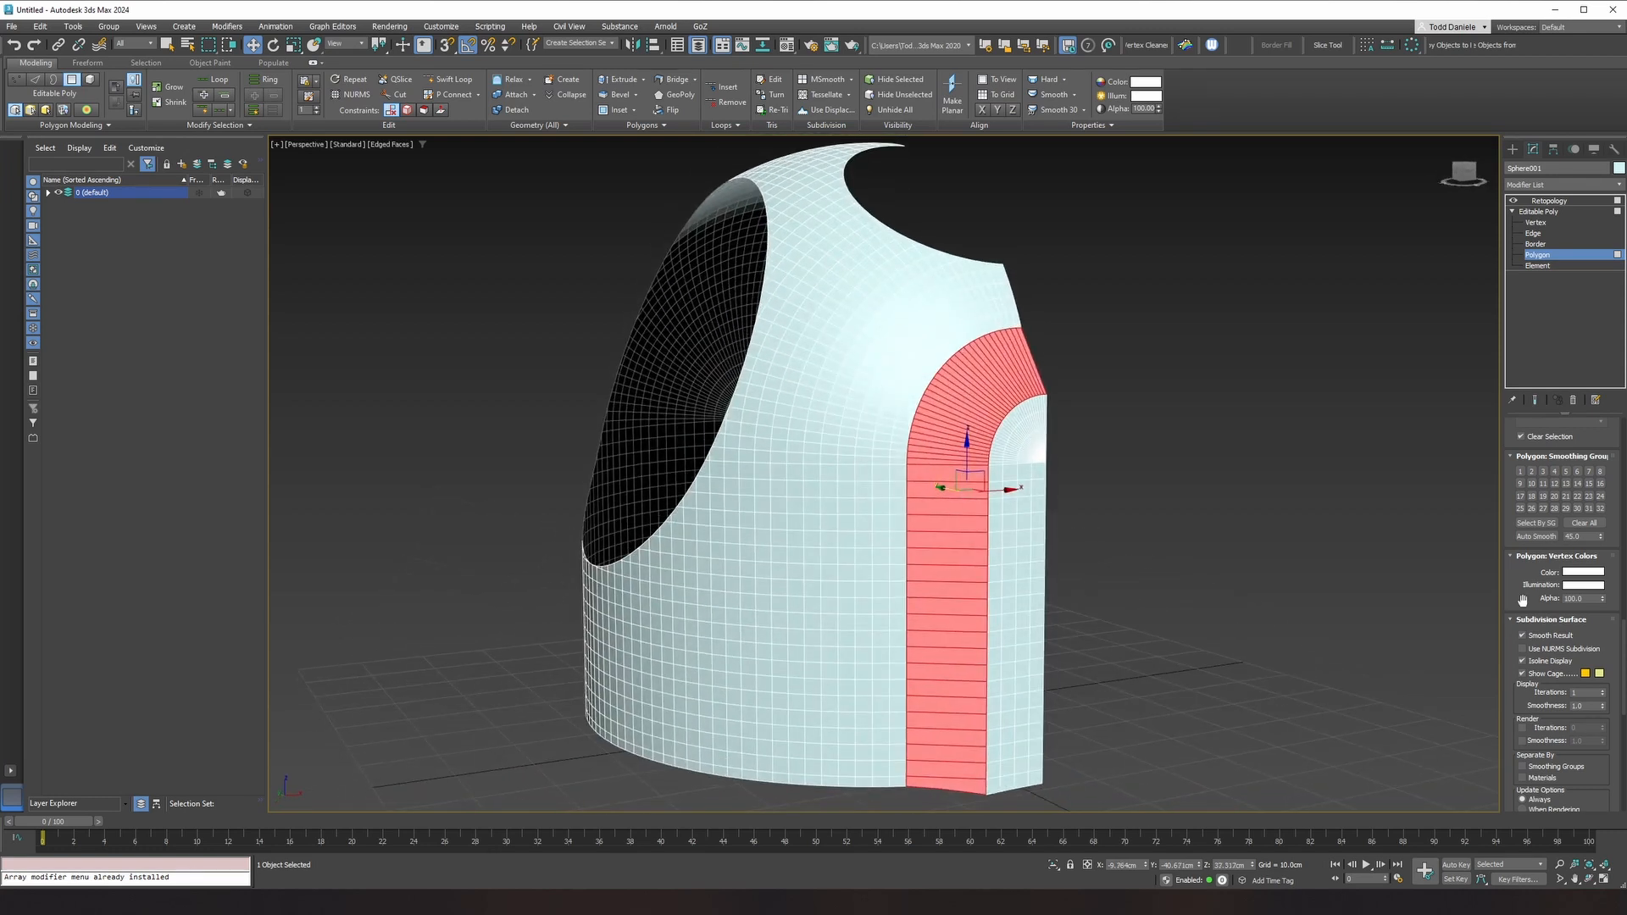
{"action": "left_click", "coordinate": [1601, 508]}
{"action": "middle_click_drag", "start_coordinate": [1251, 597], "coordinate": [1193, 639], "text": "alt"}
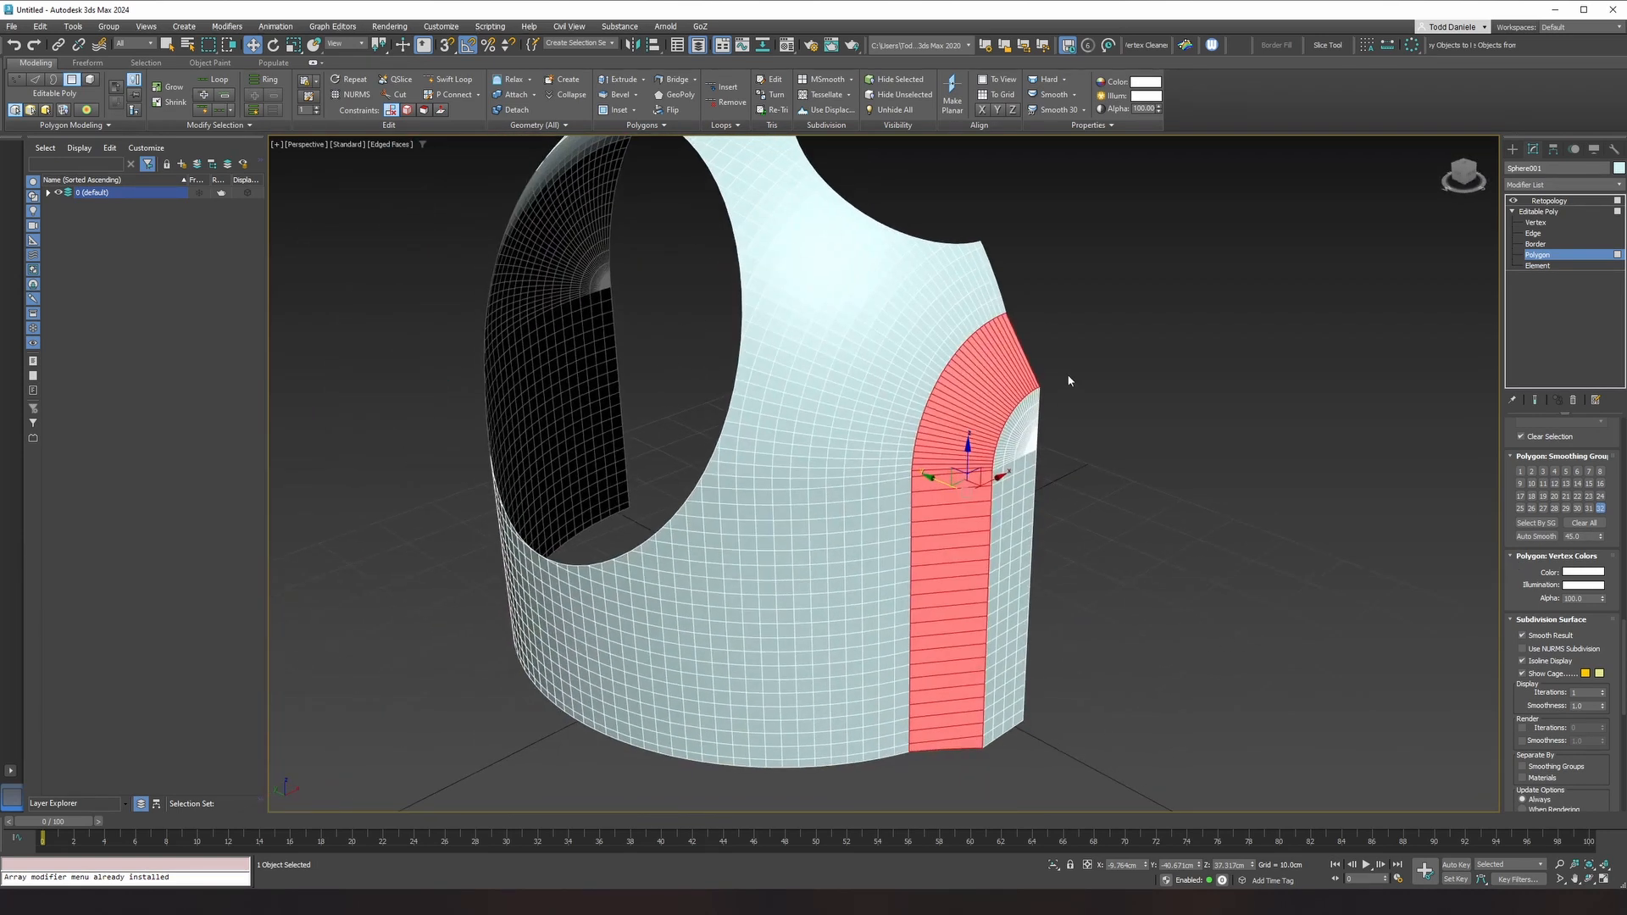
Step: Invert the polygon selection and assign the rest of the half torso to smoothing group 16
{"action": "key", "text": "ctrl+i"}
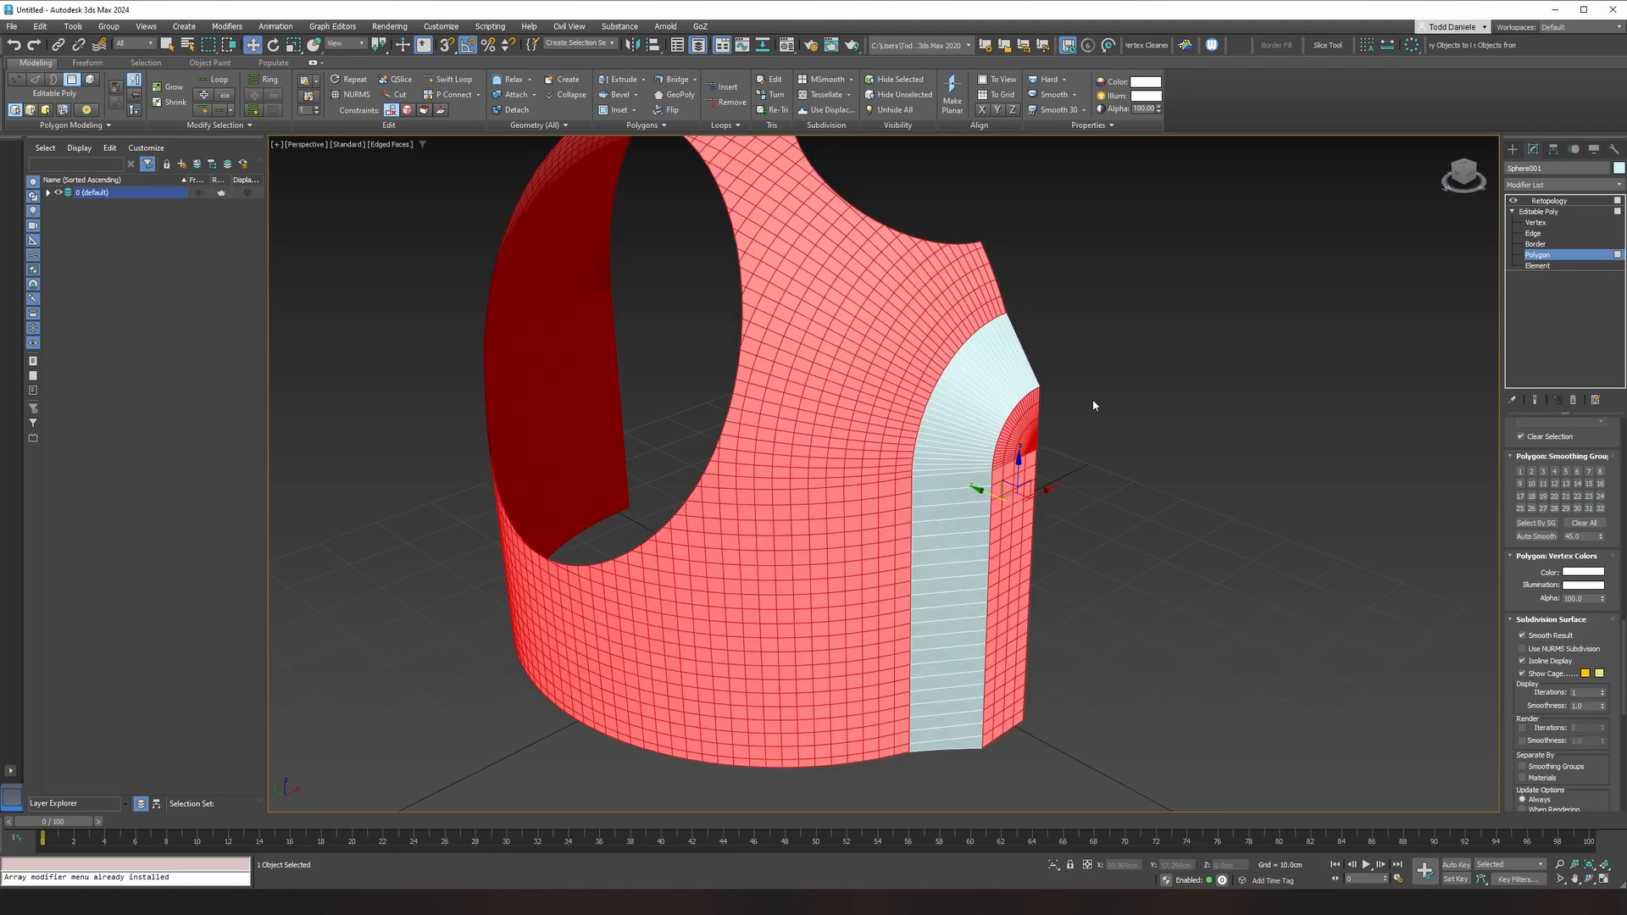
{"action": "left_click", "coordinate": [1601, 484]}
Step: Reset and recompute the Retopology modifier with the new smoothing groups, and check the result's shading without edged faces
{"action": "left_click", "coordinate": [1554, 212]}
{"action": "left_click", "coordinate": [1555, 202]}
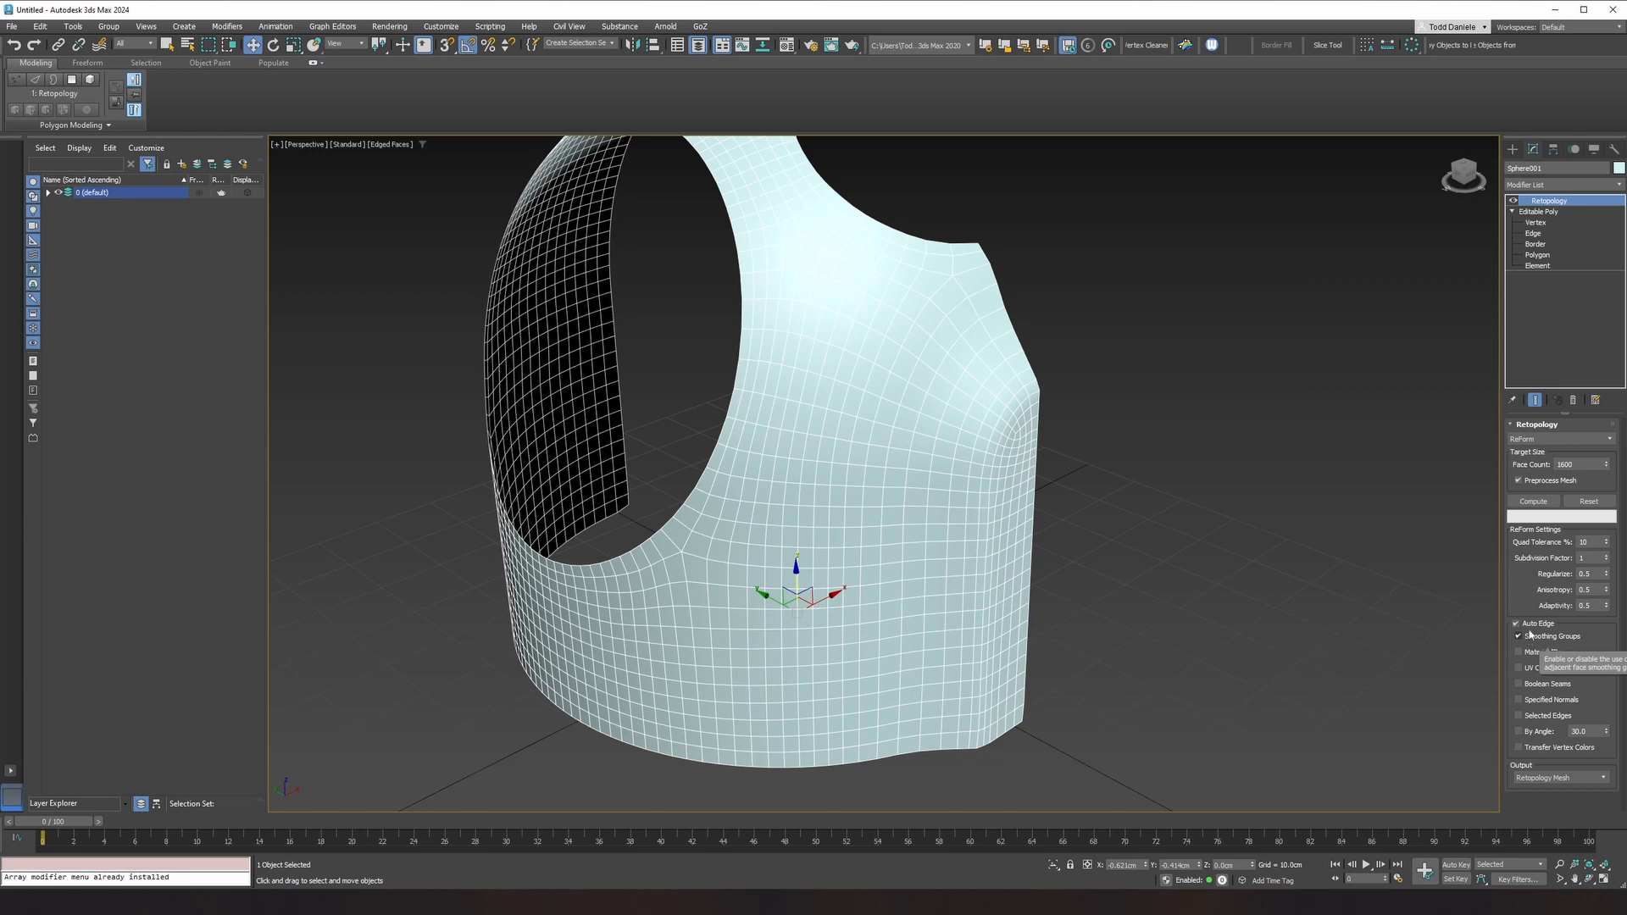
{"action": "left_click", "coordinate": [1587, 501]}
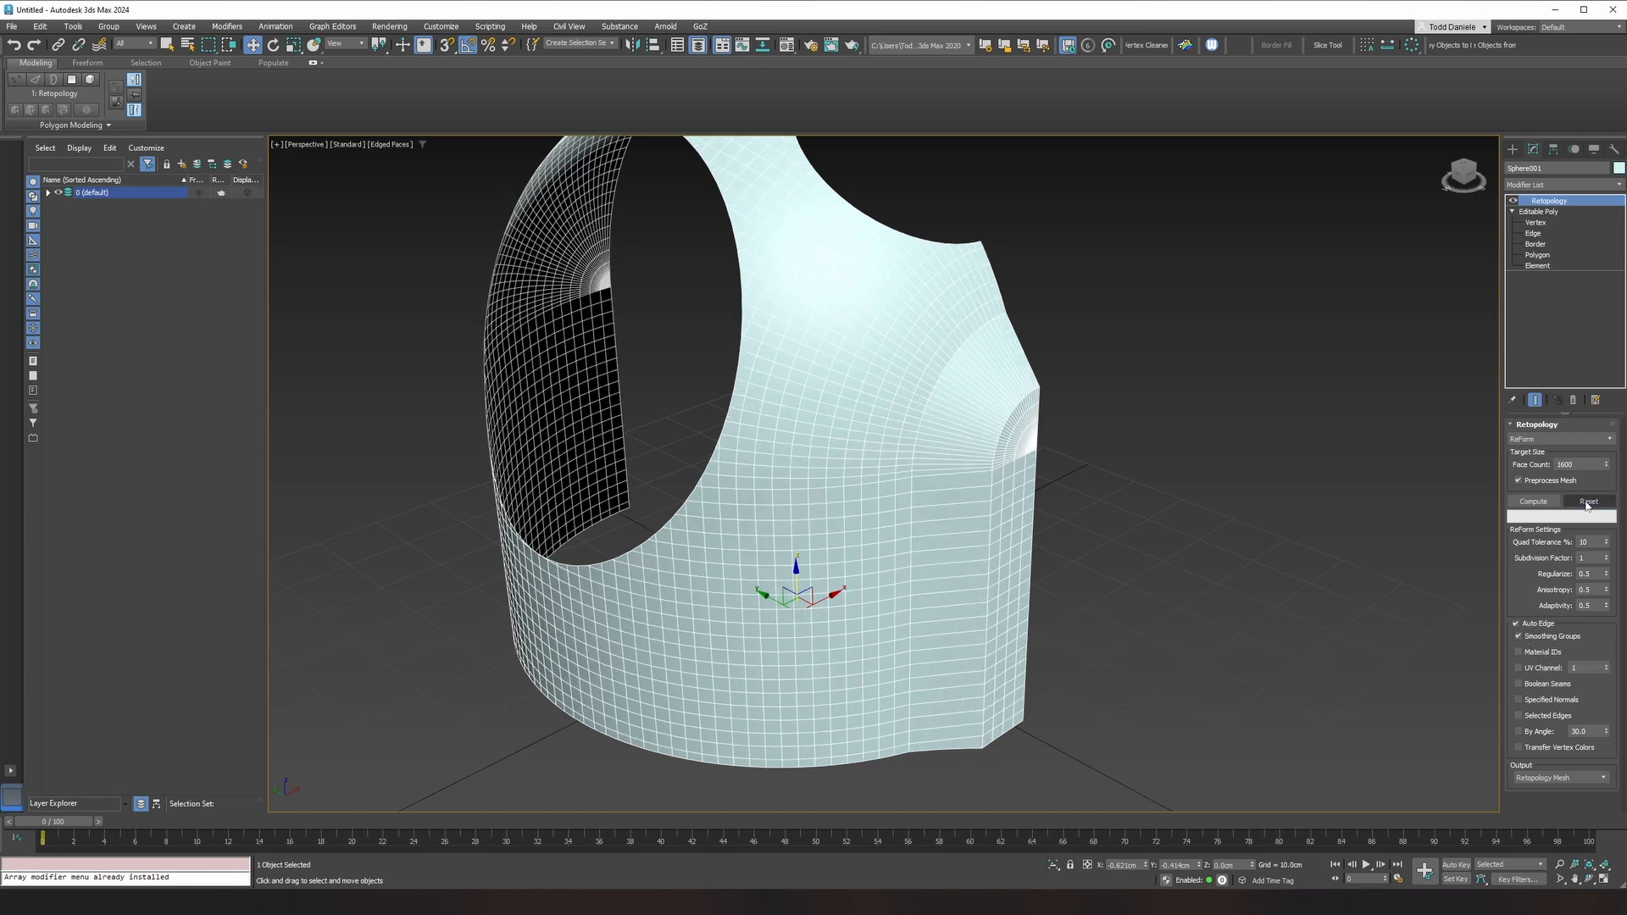
{"action": "left_click", "coordinate": [1548, 504]}
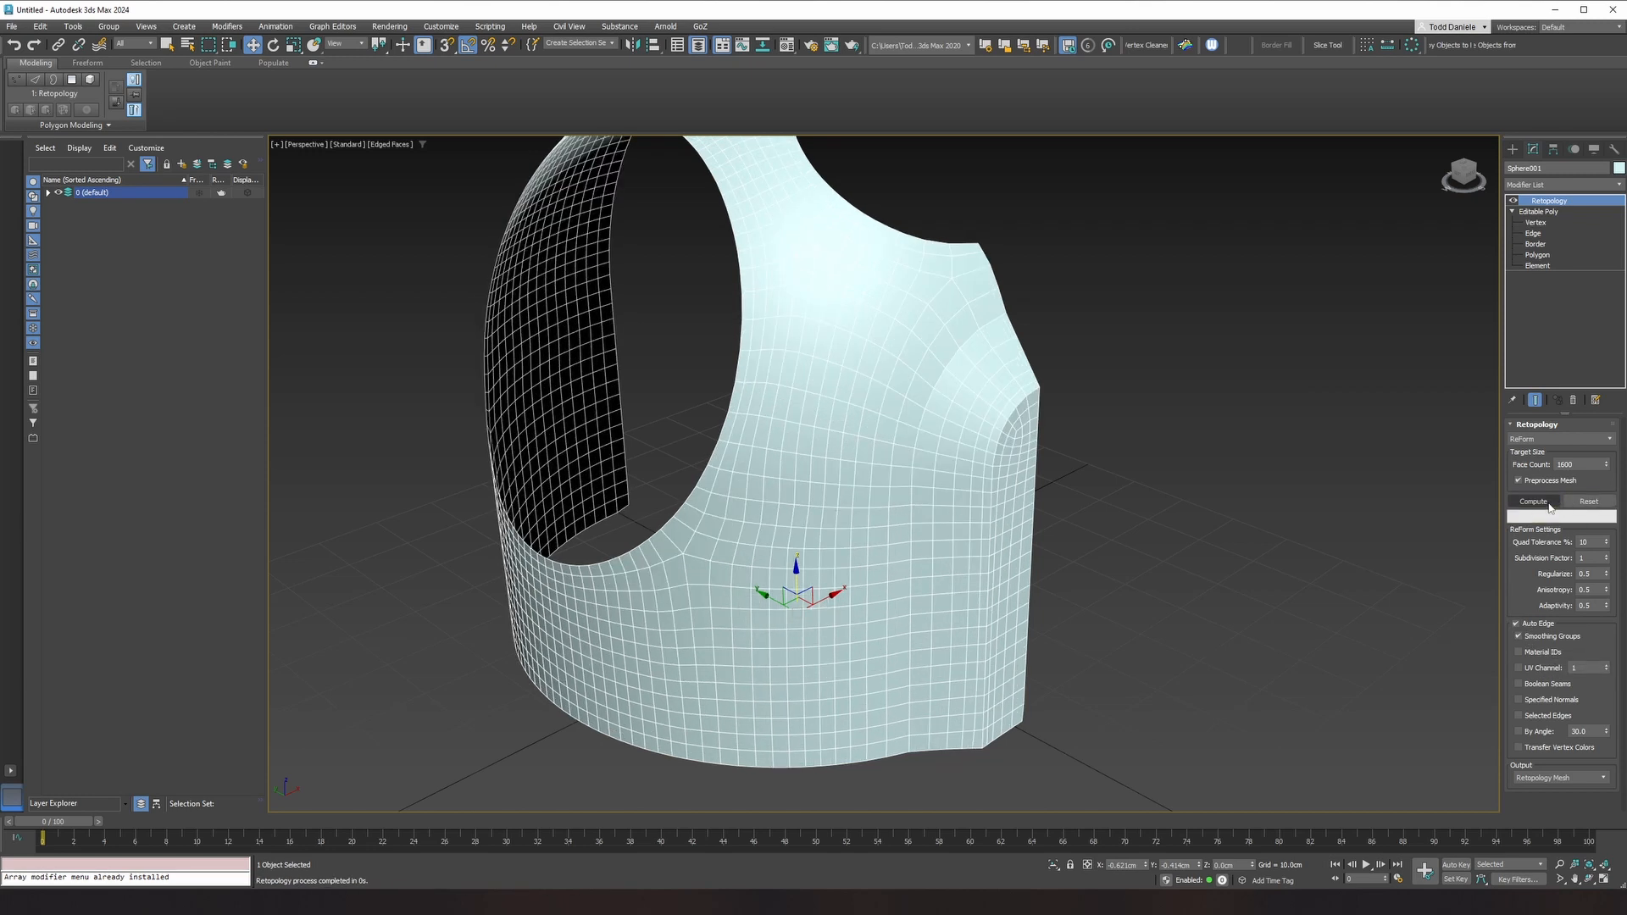
{"action": "mouse_move", "coordinate": [1047, 564]}
{"action": "middle_mouse_down", "text": "alt"}
{"action": "mouse_move", "coordinate": [1050, 461]}
{"action": "mouse_move", "coordinate": [1169, 479]}
{"action": "mouse_move", "coordinate": [1057, 480]}
{"action": "mouse_move", "coordinate": [1127, 468]}
{"action": "mouse_move", "coordinate": [1203, 491]}
{"action": "mouse_move", "coordinate": [1126, 484]}
{"action": "mouse_move", "coordinate": [1203, 497]}
{"action": "middle_mouse_up", "text": "alt"}
{"action": "left_click", "coordinate": [1178, 465]}
{"action": "key", "text": "F4"}
{"action": "scroll", "coordinate": [1203, 497], "scroll_direction": "down", "scroll_amount": 3}
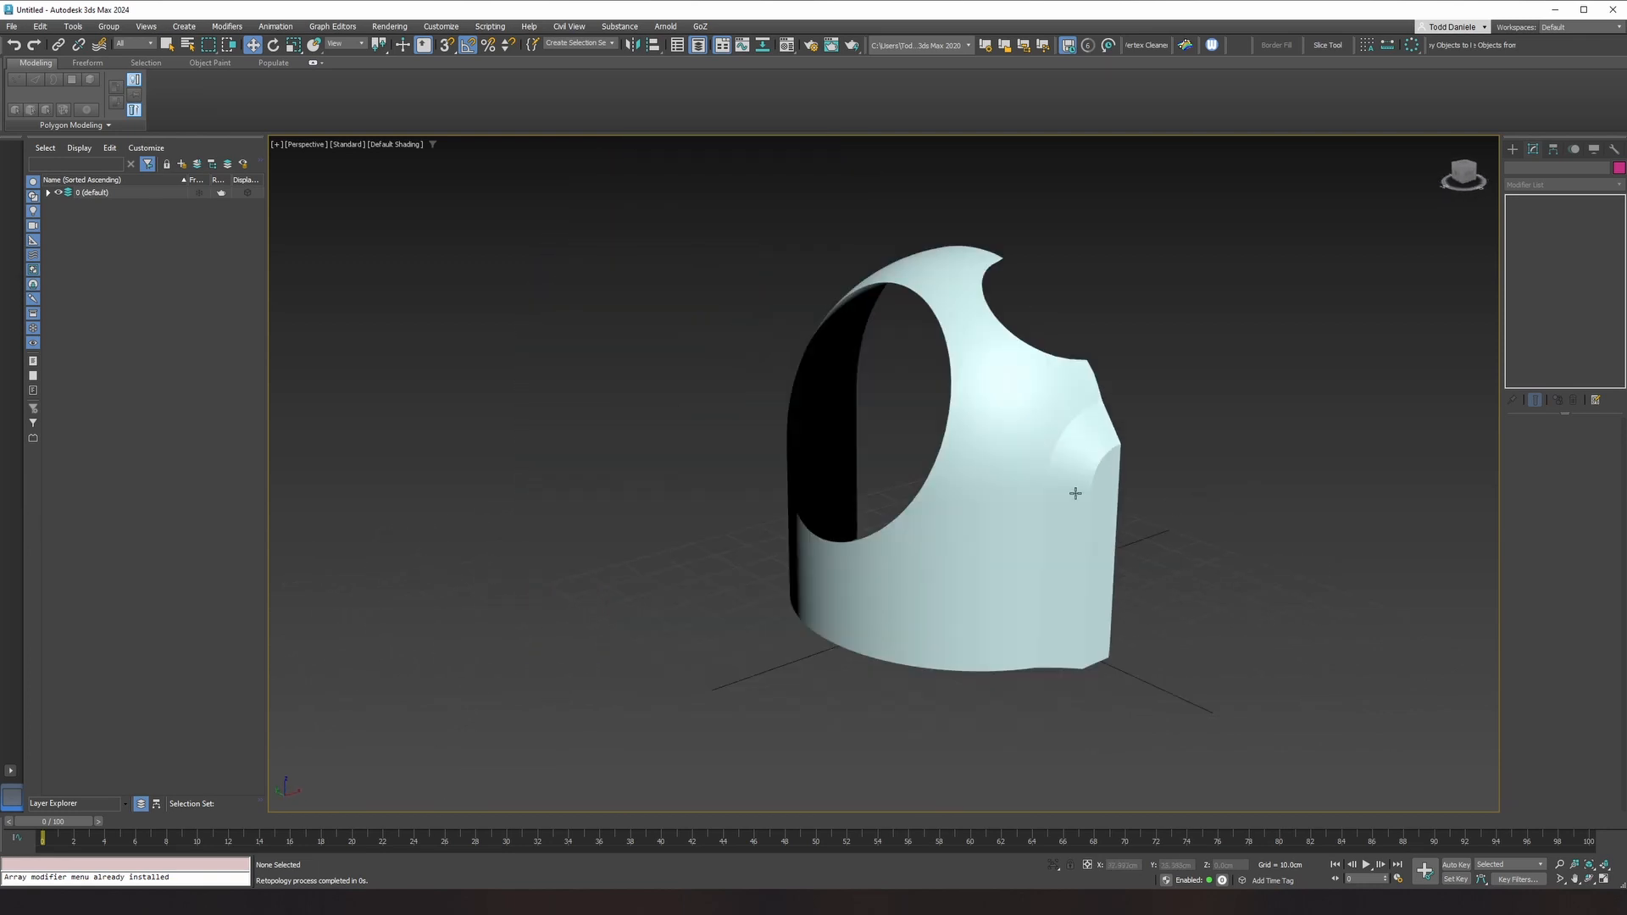
{"action": "key", "text": "F4"}
Step: Add a Symmetry modifier mirroring the half torso across X, with Slice Along Mirror turned off
{"action": "left_click", "coordinate": [976, 478]}
{"action": "left_click", "coordinate": [1568, 185]}
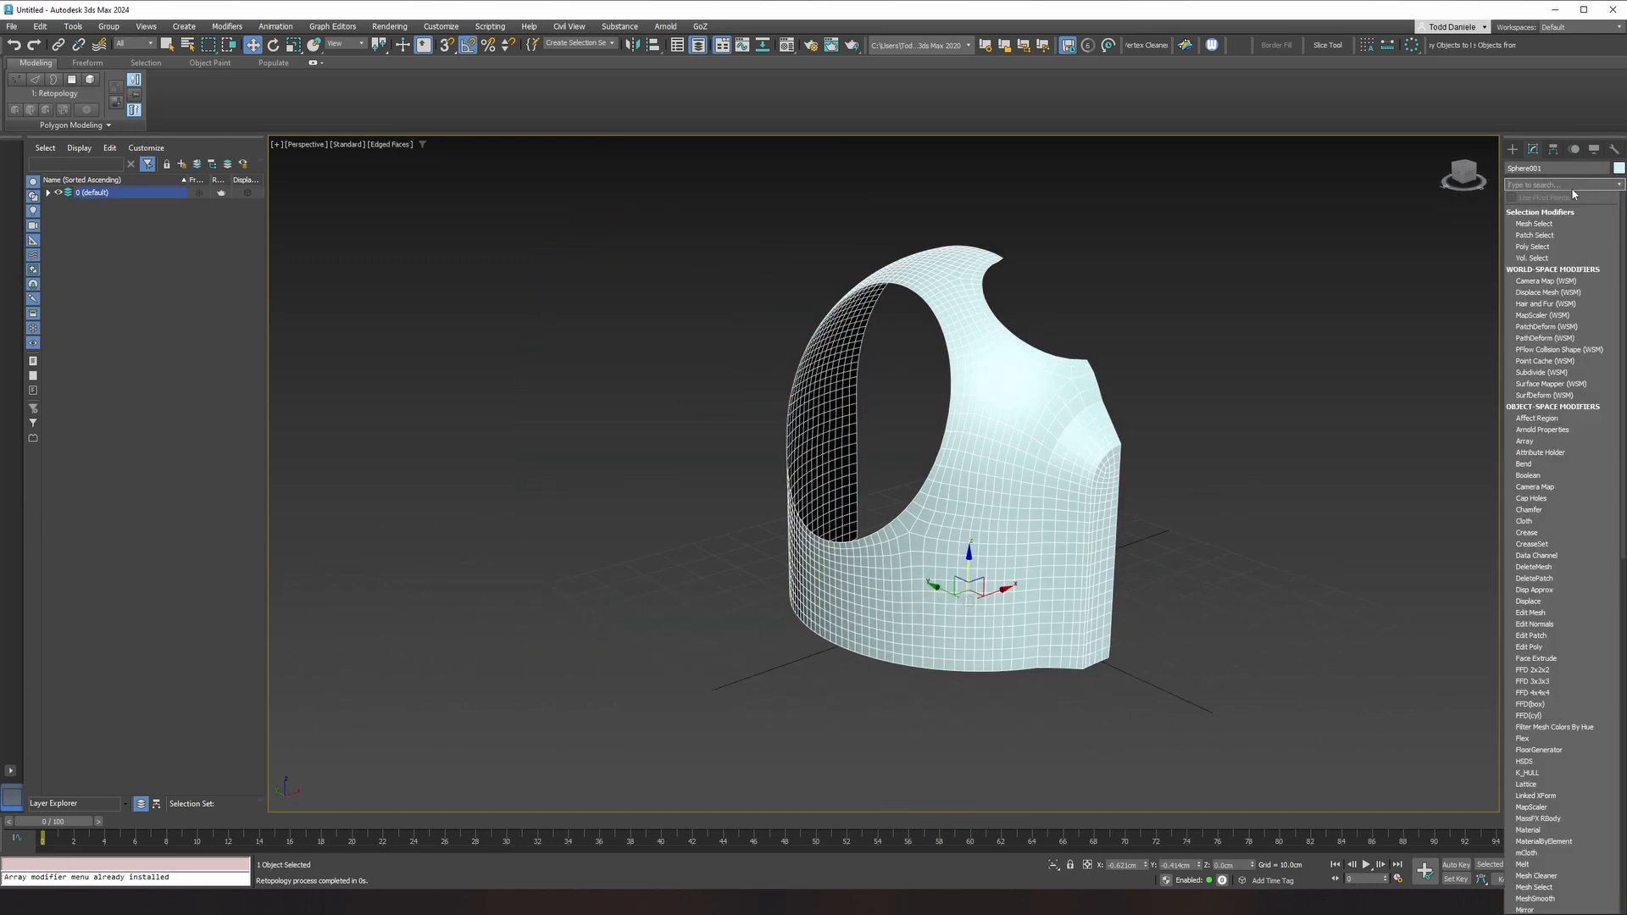
{"action": "type", "text": "sym"}
{"action": "key", "text": "Return"}
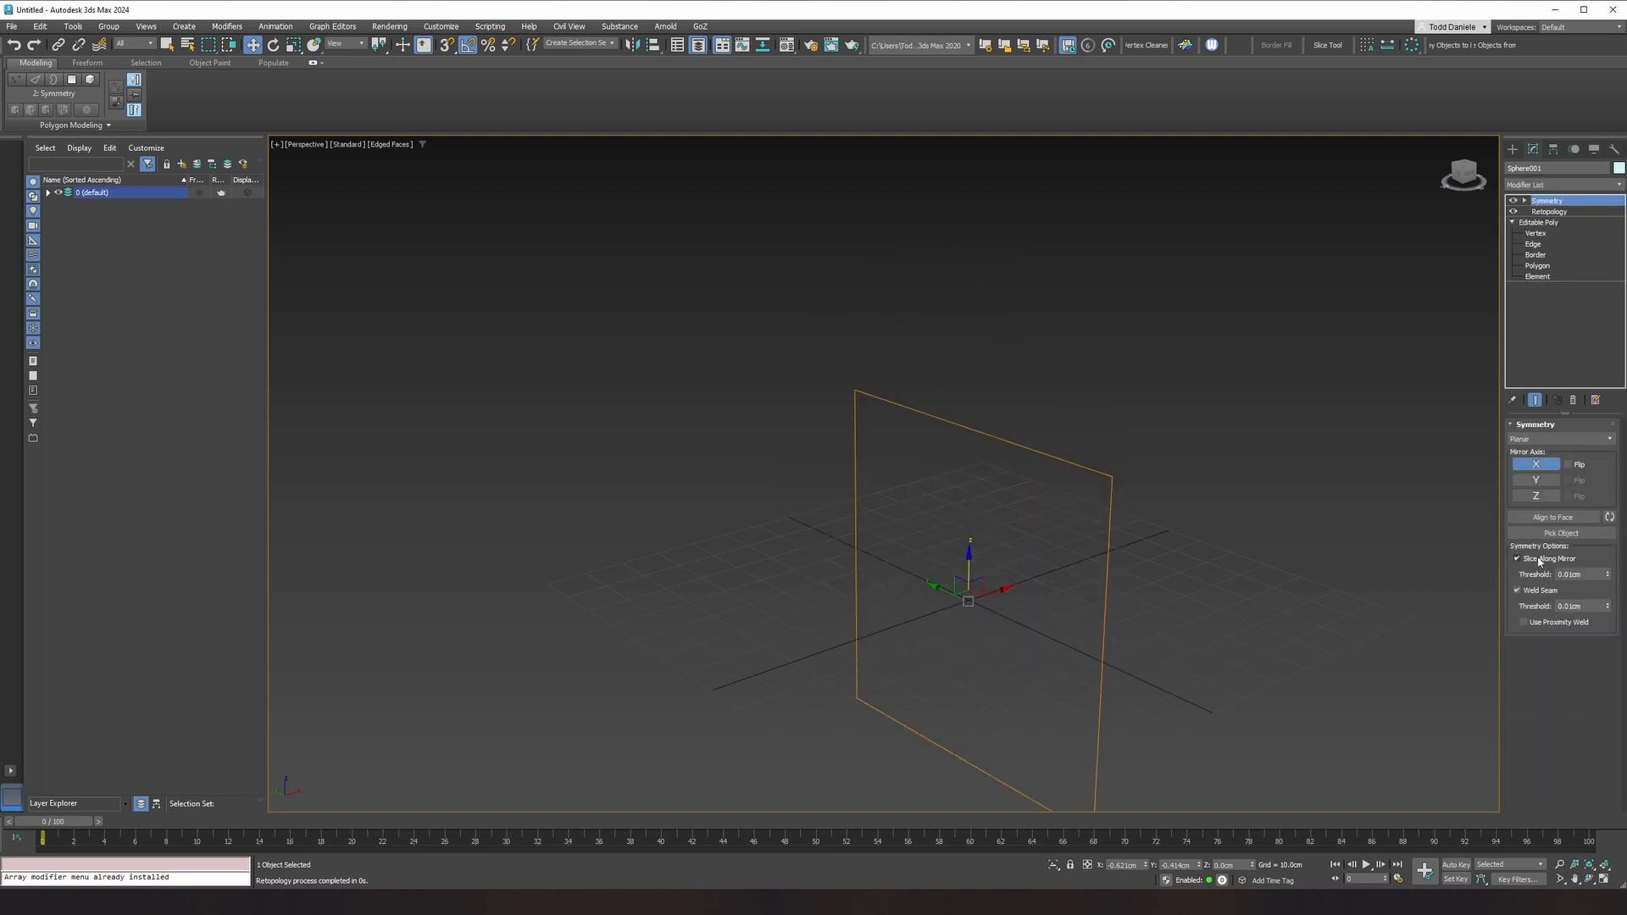
{"action": "left_click", "coordinate": [1518, 558]}
{"action": "middle_click_drag", "start_coordinate": [1412, 540], "coordinate": [1219, 526], "text": "alt"}
Step: Set the Symmetry modifier's weld seam threshold to 2.411 cm and check the centre seam at the neck opening
{"action": "left_click", "coordinate": [1608, 604]}
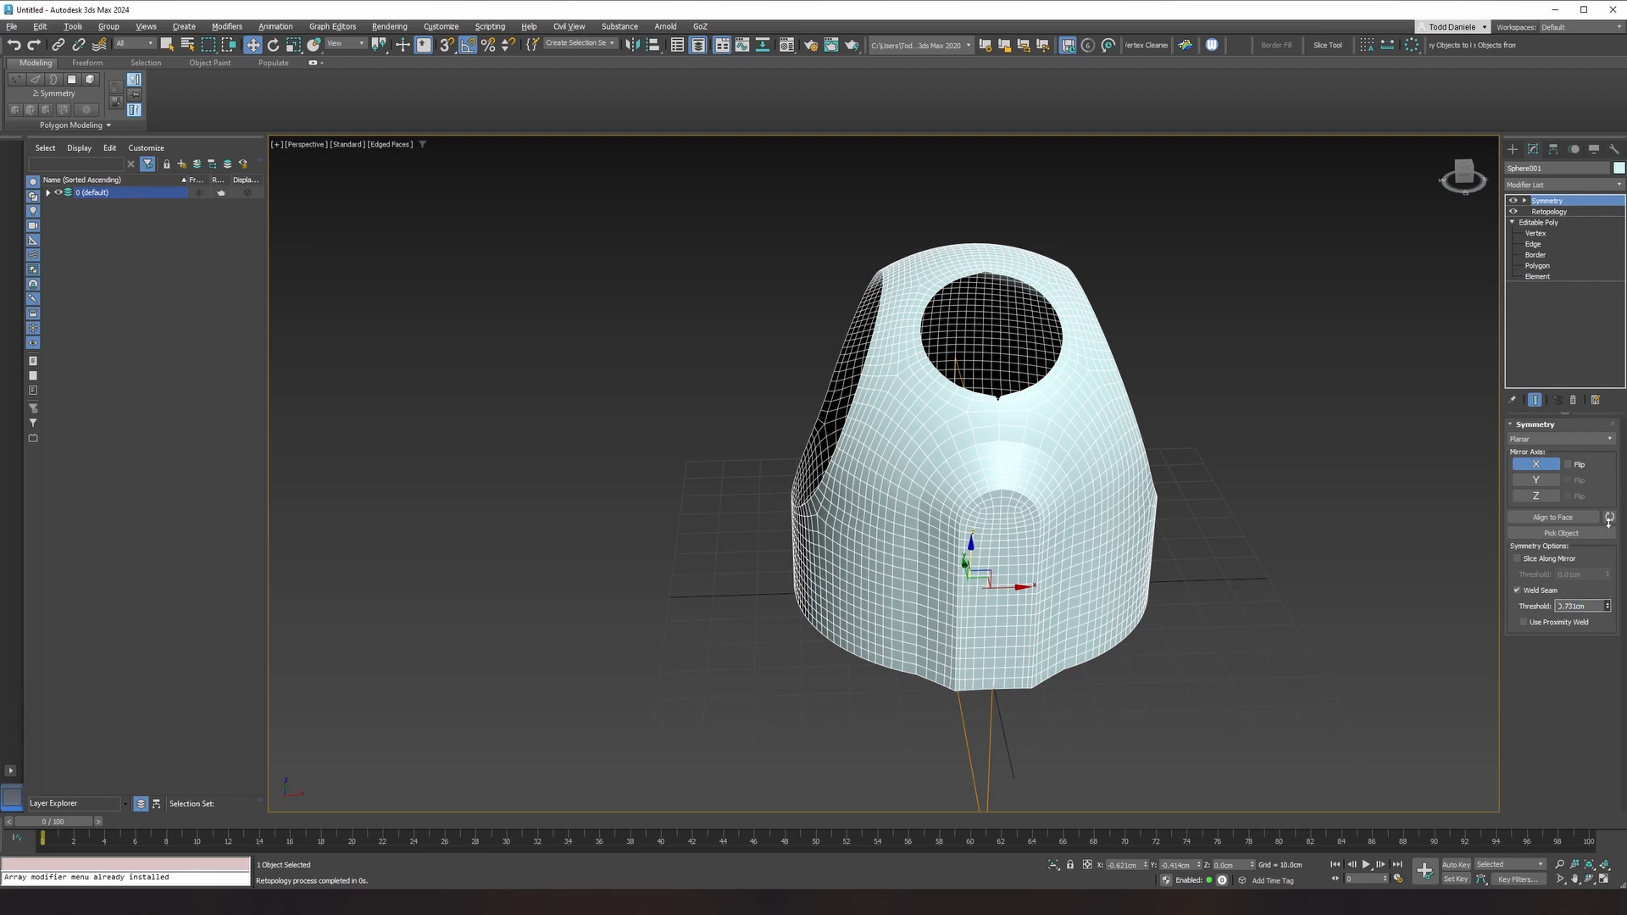
{"action": "left_click_drag", "start_coordinate": [1609, 520], "coordinate": [1610, 480]}
{"action": "middle_click_drag", "start_coordinate": [1155, 465], "coordinate": [1143, 515], "text": "alt"}
{"action": "scroll", "coordinate": [976, 371], "scroll_direction": "up", "scroll_amount": 5}
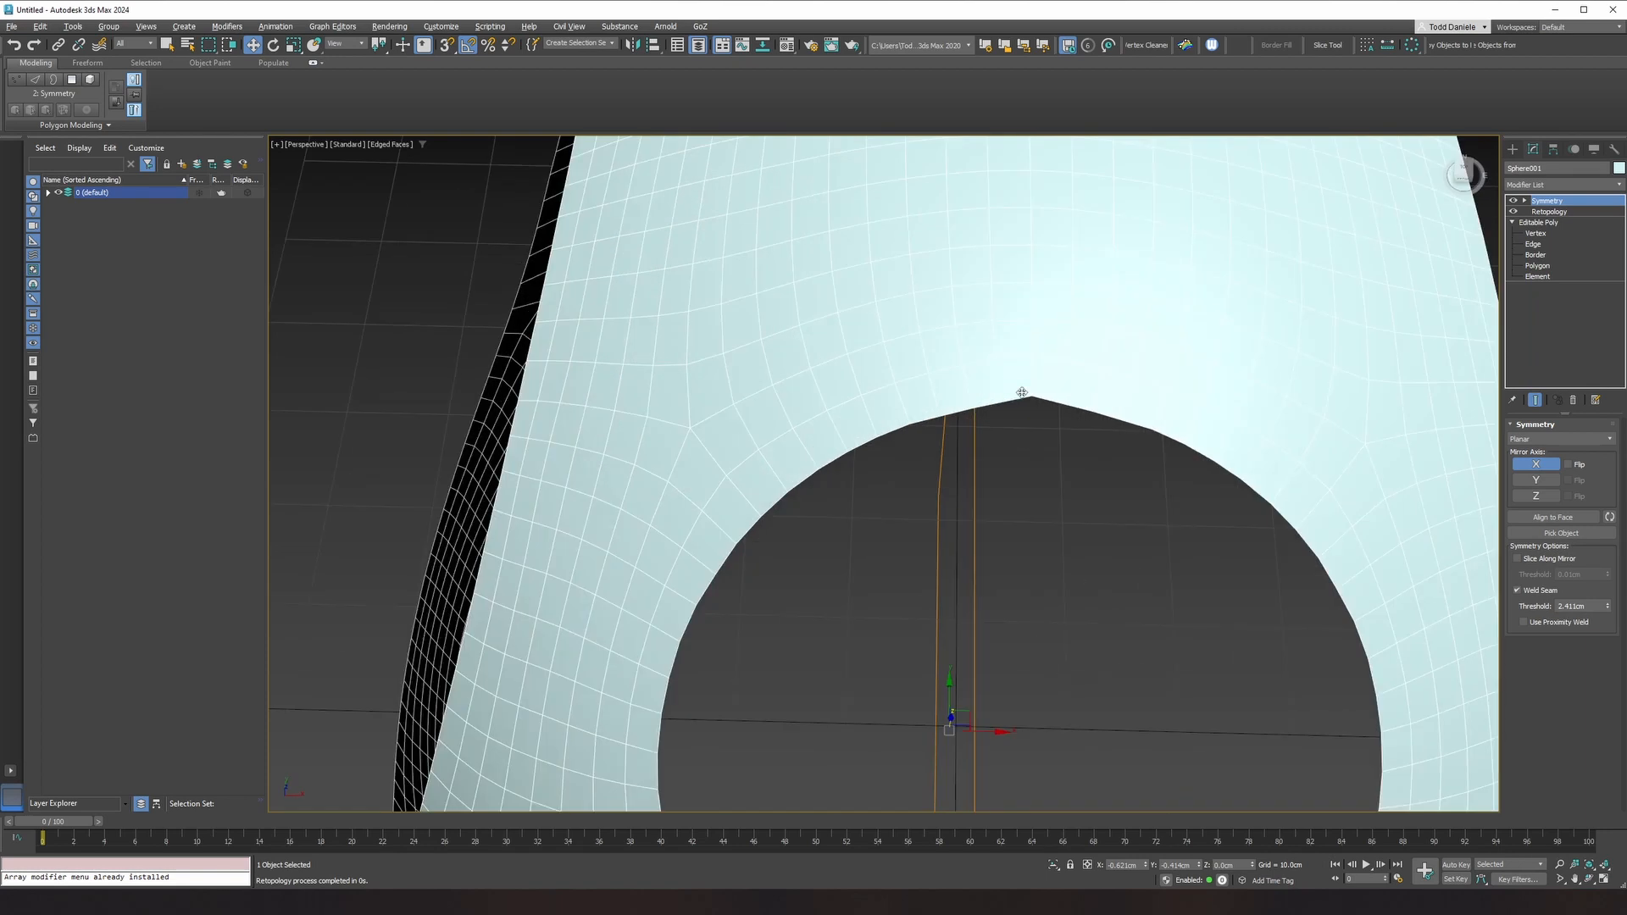
{"action": "scroll", "coordinate": [1021, 393], "scroll_direction": "up", "scroll_amount": 3}
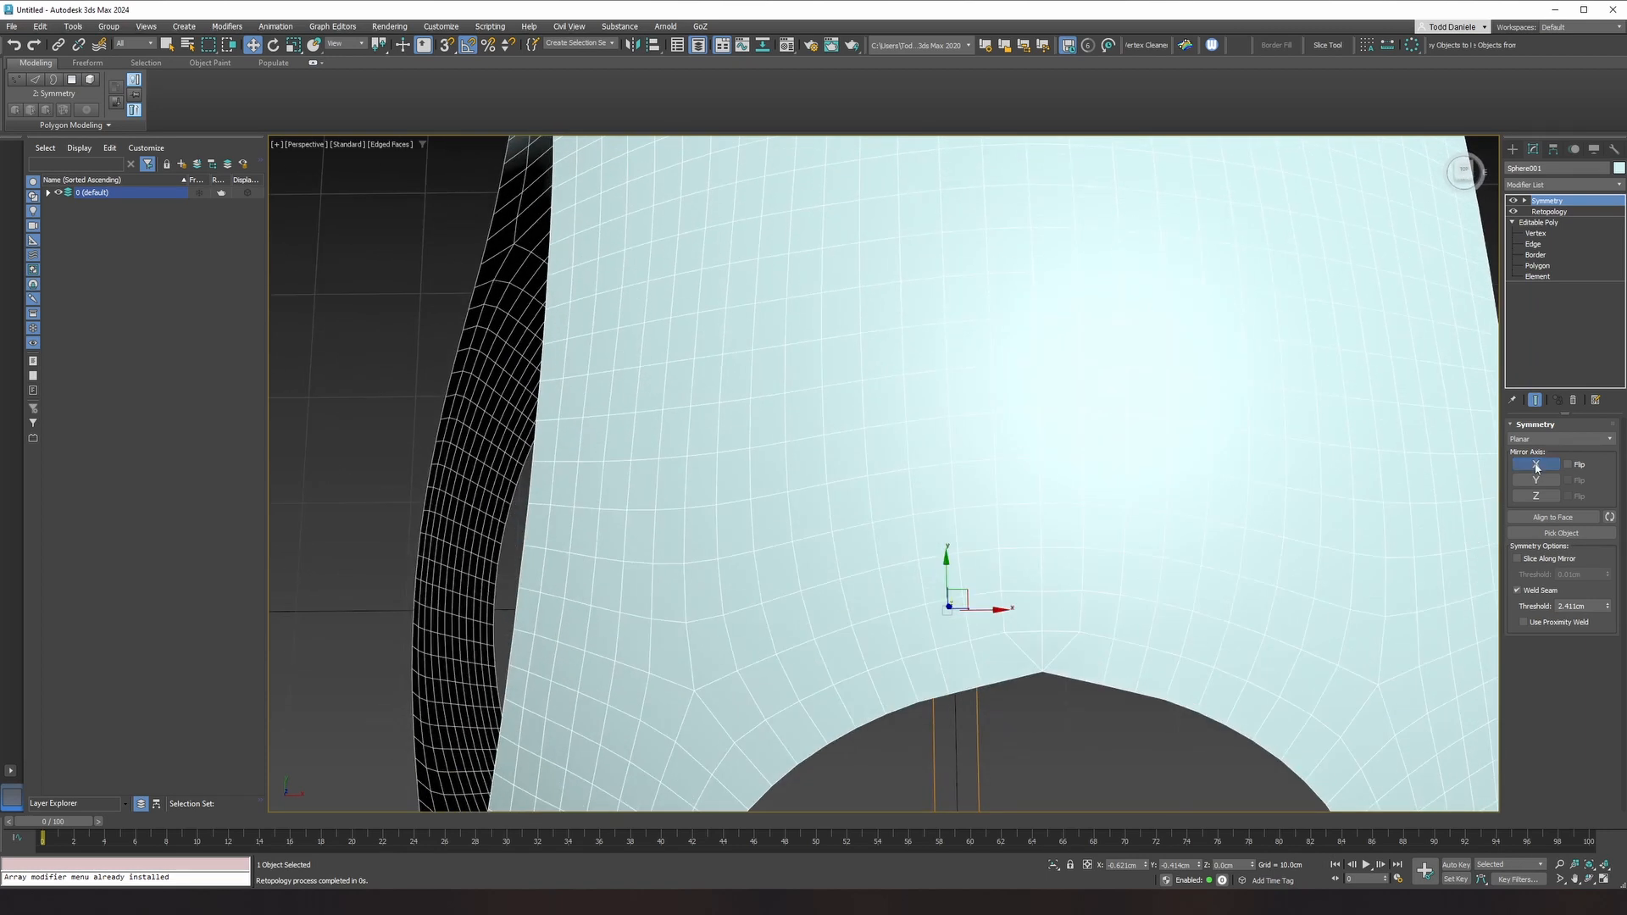
Step: Turn off the Symmetry modifier's display and inspect the base mesh's vertices along the centre edge
{"action": "left_click", "coordinate": [1514, 201]}
{"action": "left_click", "coordinate": [1513, 201]}
{"action": "left_click", "coordinate": [1514, 201]}
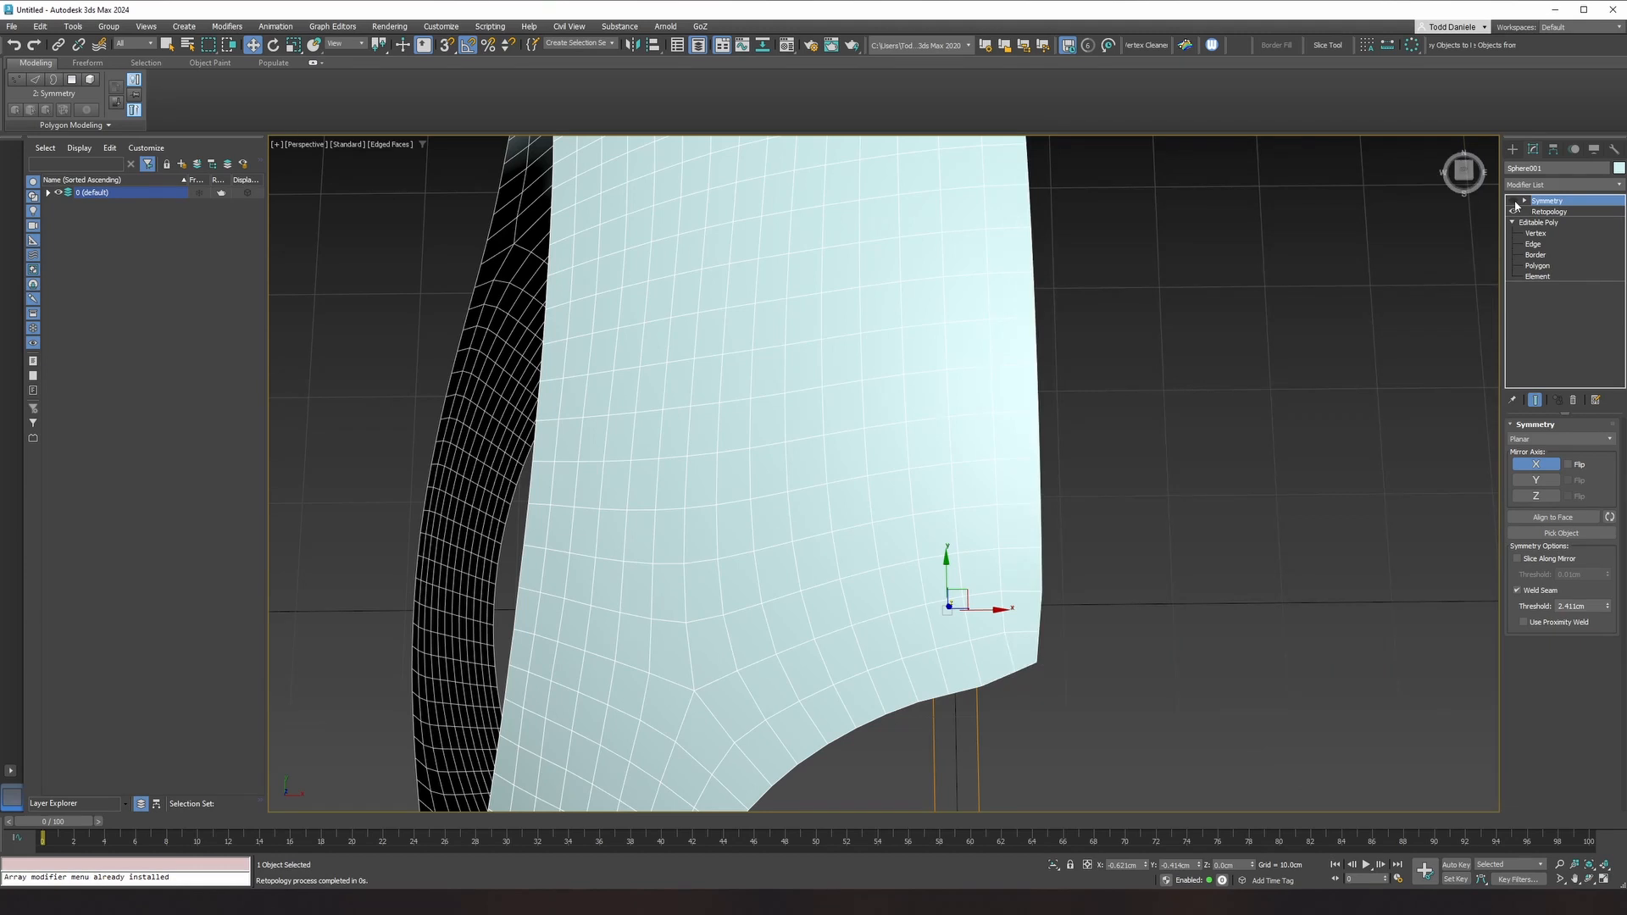
{"action": "left_click", "coordinate": [1534, 234]}
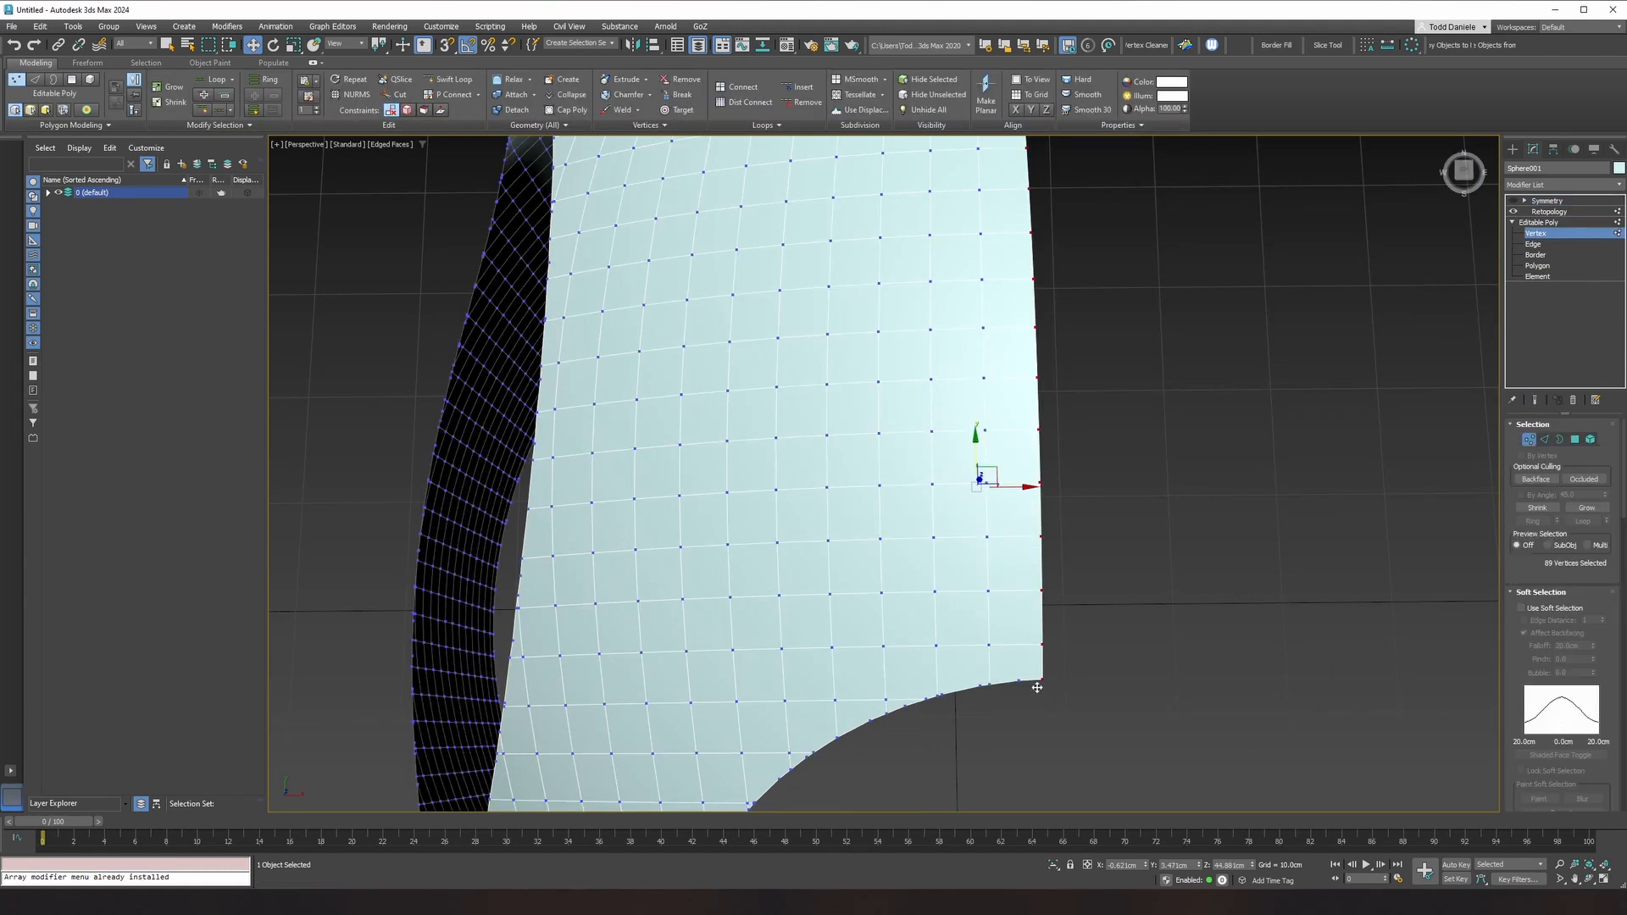
{"action": "middle_click_drag", "start_coordinate": [1020, 684], "coordinate": [1105, 590], "text": "alt"}
Step: Add an Edit Poly modifier between Retopology and Symmetry and switch to its vertex level
{"action": "left_click", "coordinate": [1550, 211]}
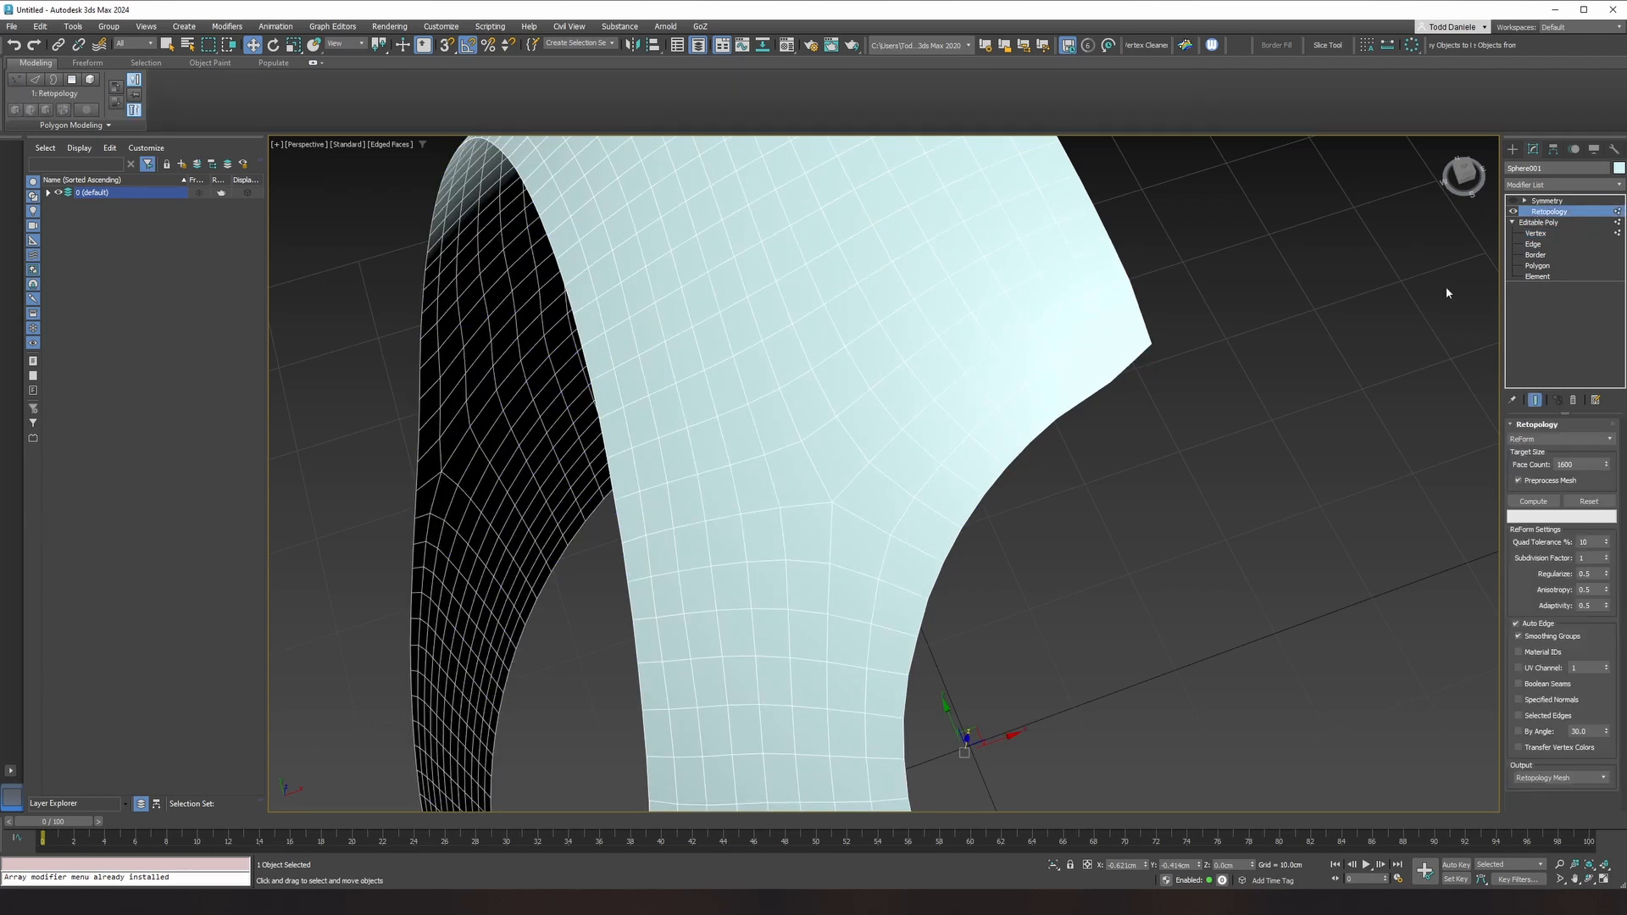
{"action": "left_click", "coordinate": [1551, 186]}
{"action": "type", "text": "e"}
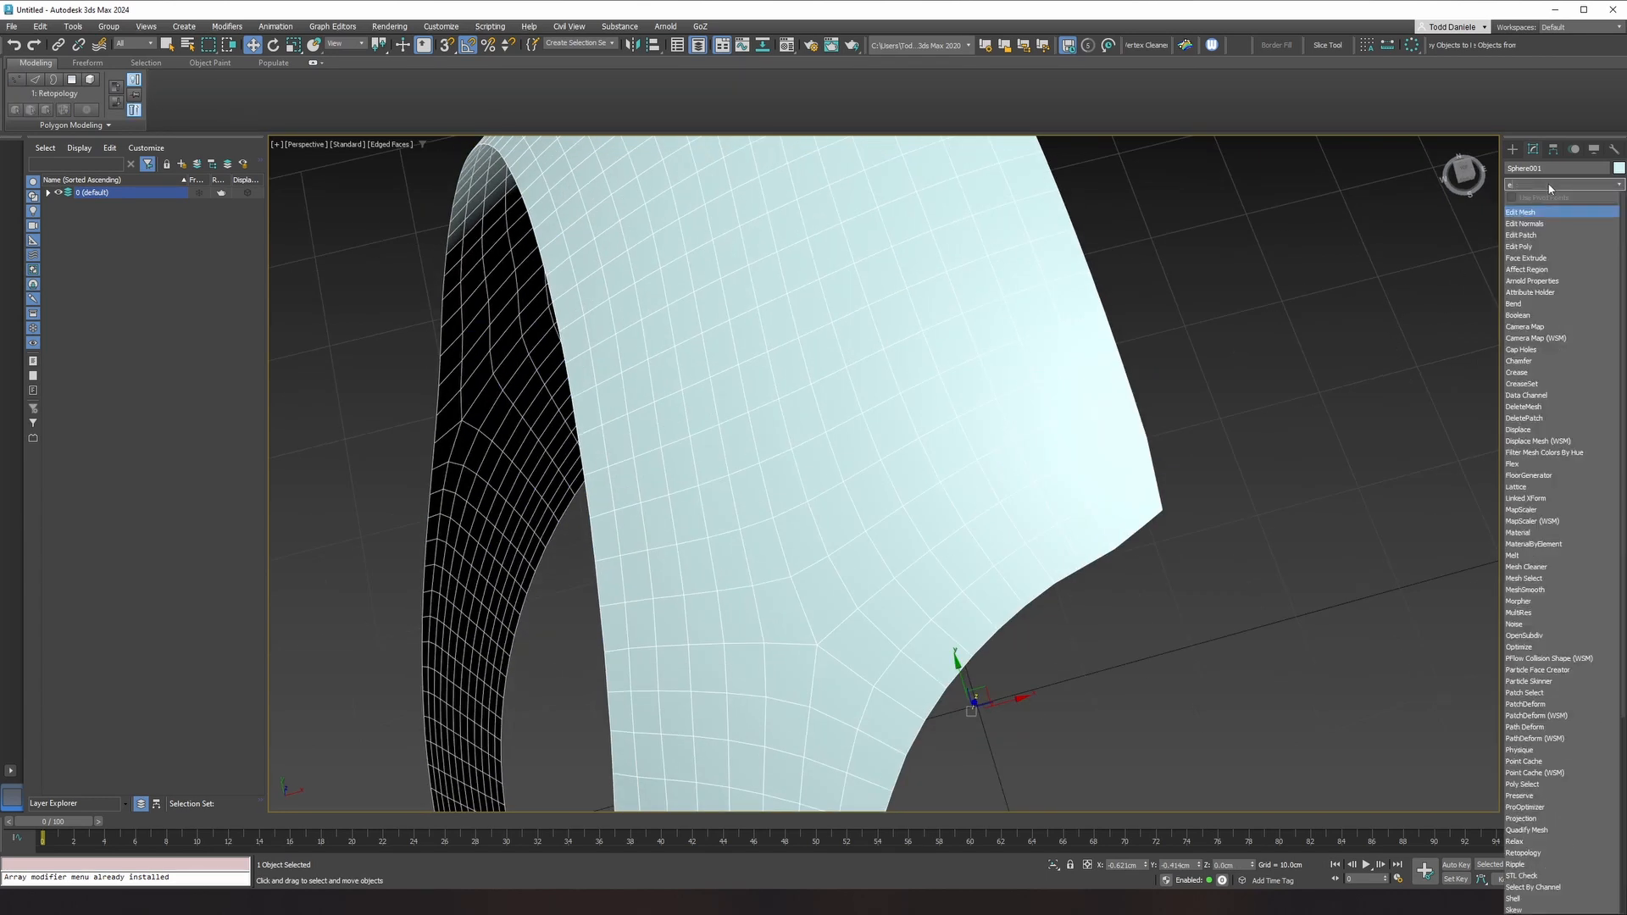
{"action": "left_click", "coordinate": [1520, 247]}
{"action": "key", "text": "1"}
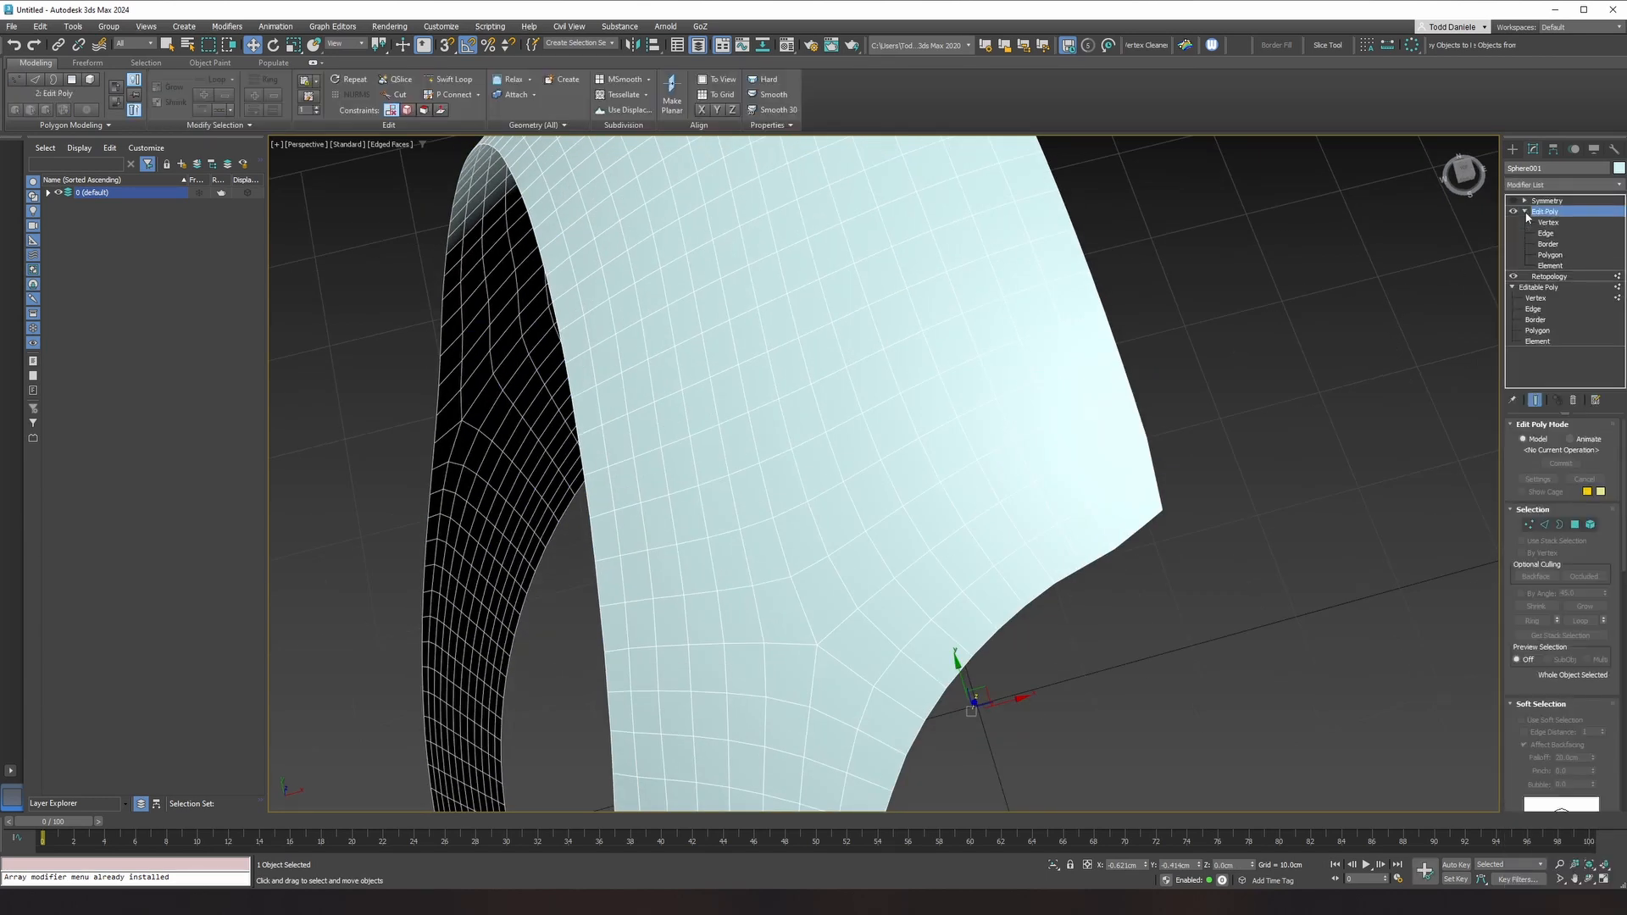
Step: Move the centre corner vertex at the back of the neck opening to continue the rim's curve
{"action": "left_click", "coordinate": [1162, 512]}
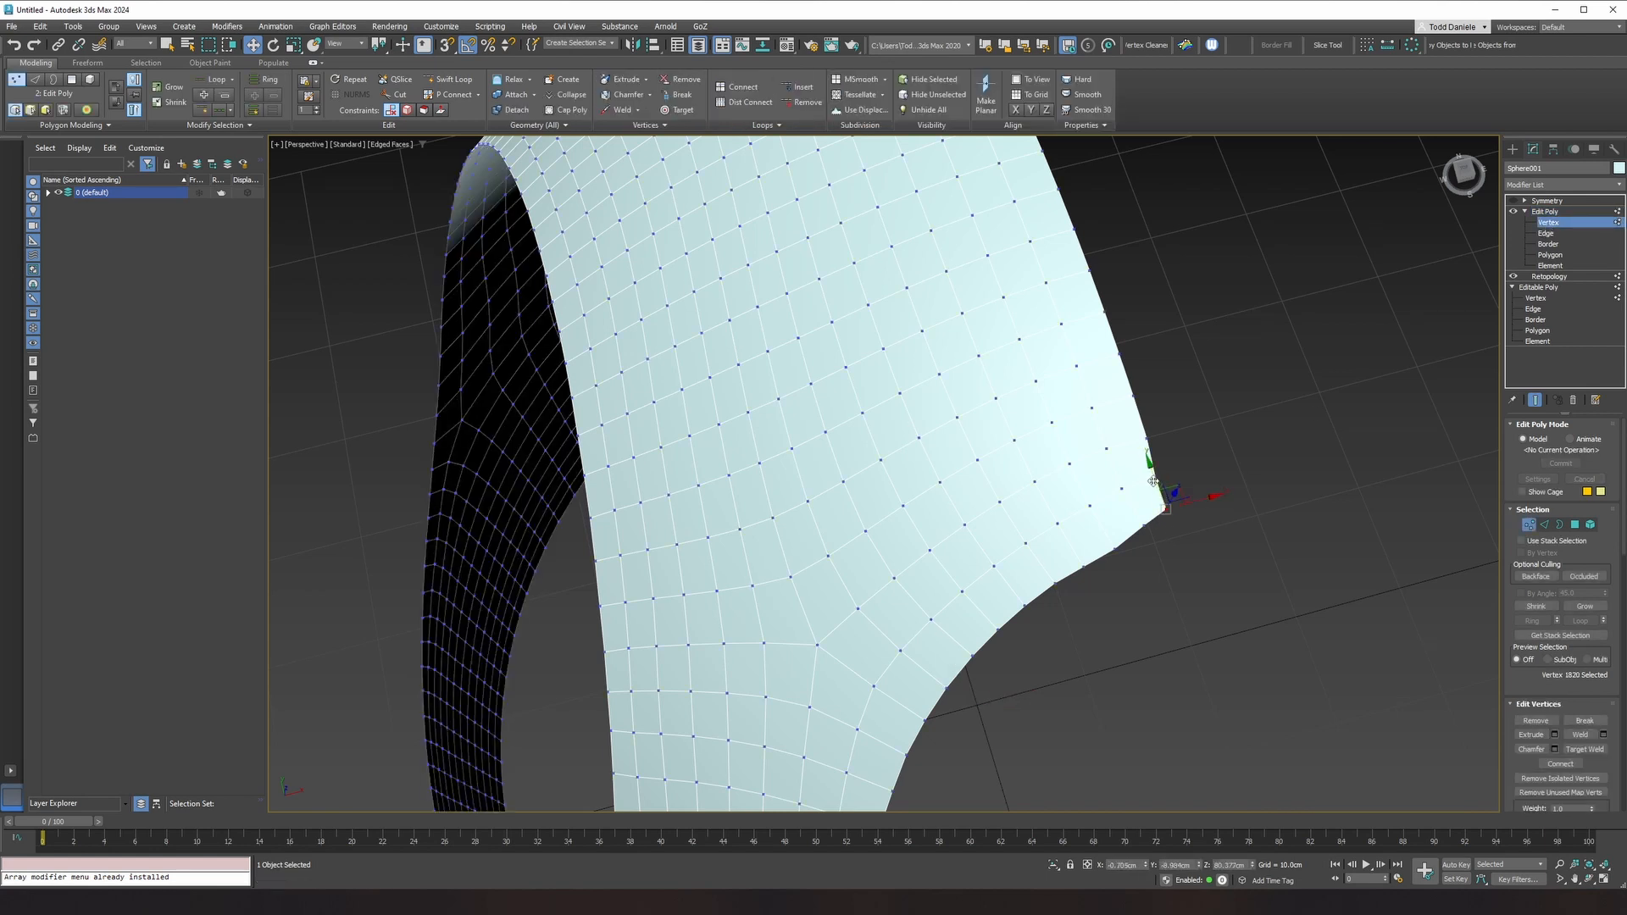
{"action": "left_click", "coordinate": [1156, 481], "text": "ctrl"}
{"action": "left_click_drag", "start_coordinate": [1190, 485], "coordinate": [1155, 551]}
{"action": "left_click", "coordinate": [1146, 524]}
{"action": "left_click", "coordinate": [1170, 508], "text": "ctrl"}
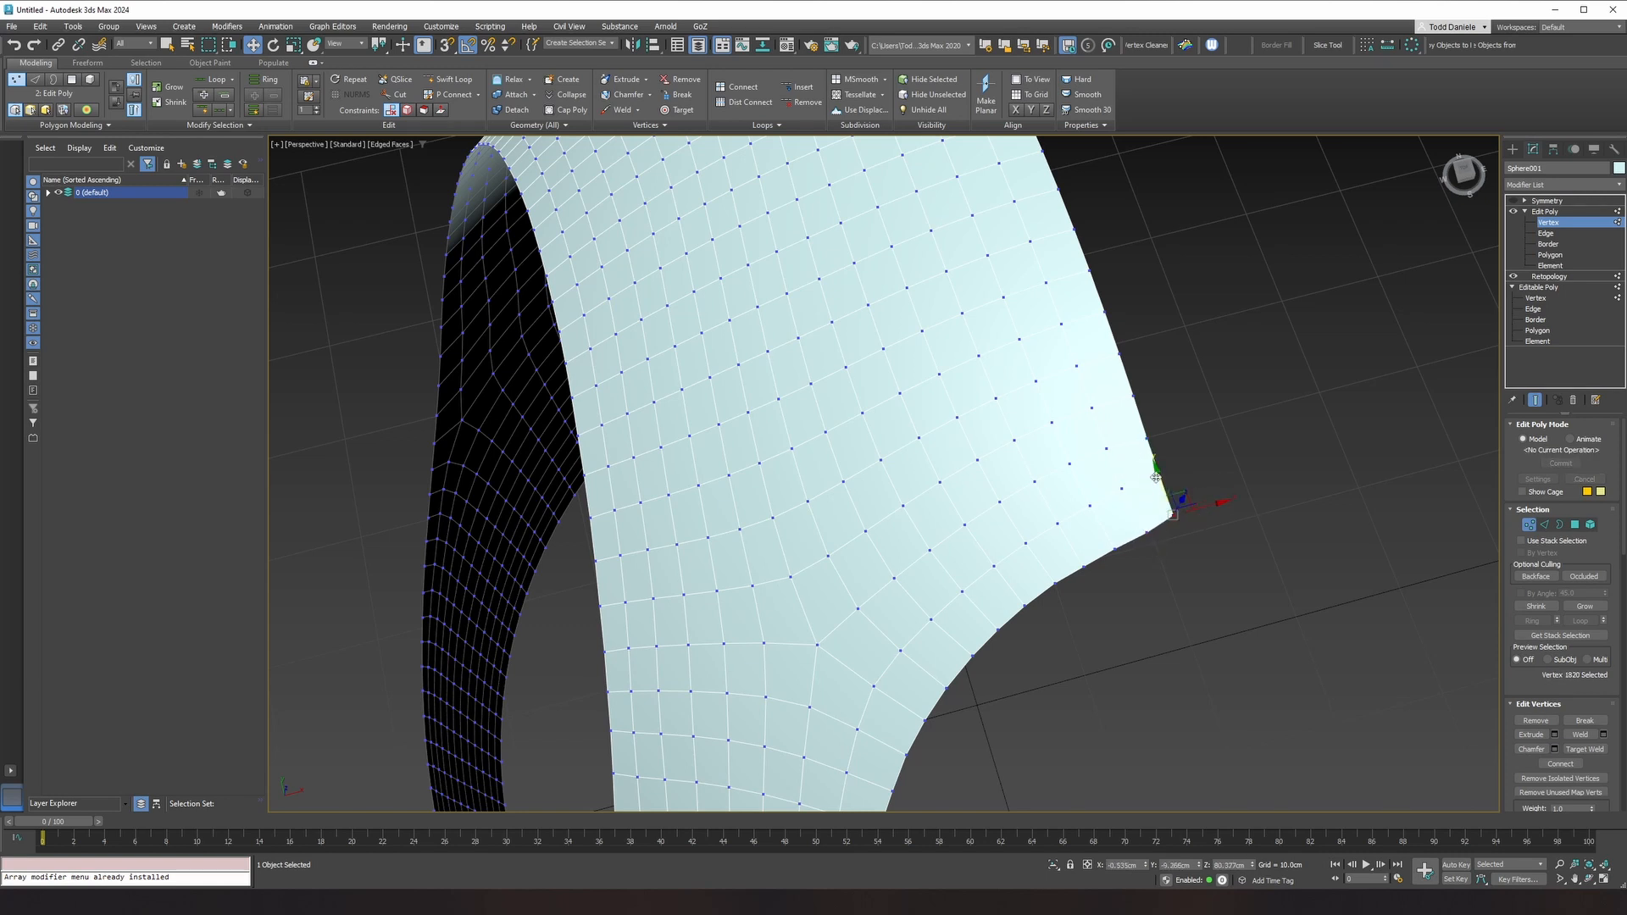
{"action": "left_click_drag", "start_coordinate": [1158, 476], "coordinate": [1160, 482]}
{"action": "scroll", "coordinate": [1166, 509], "scroll_direction": "down", "scroll_amount": 5}
{"action": "middle_click_drag", "start_coordinate": [1170, 625], "coordinate": [1153, 584], "text": "alt"}
{"action": "middle_click_drag", "start_coordinate": [1152, 585], "coordinate": [1202, 472]}
{"action": "scroll", "coordinate": [1145, 468], "scroll_direction": "up", "scroll_amount": 10}
{"action": "scroll", "coordinate": [1209, 473], "scroll_direction": "down", "scroll_amount": 5}
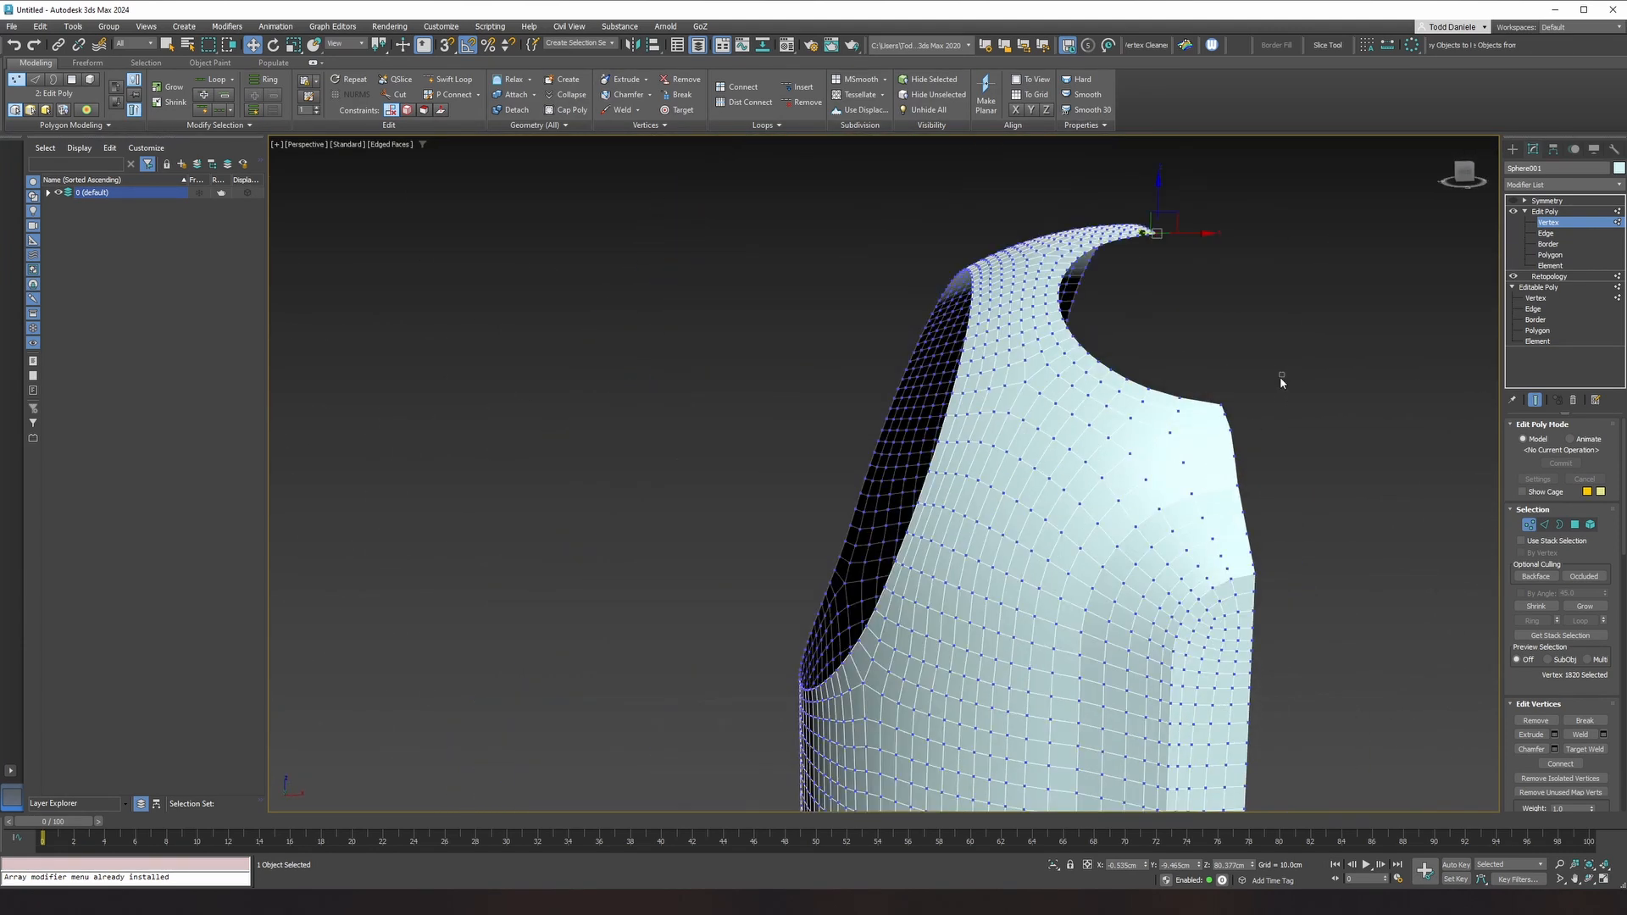
Step: Select the open edge loop down the torso's front centre line and make it planar along X
{"action": "left_click_drag", "start_coordinate": [1281, 378], "coordinate": [1204, 466]}
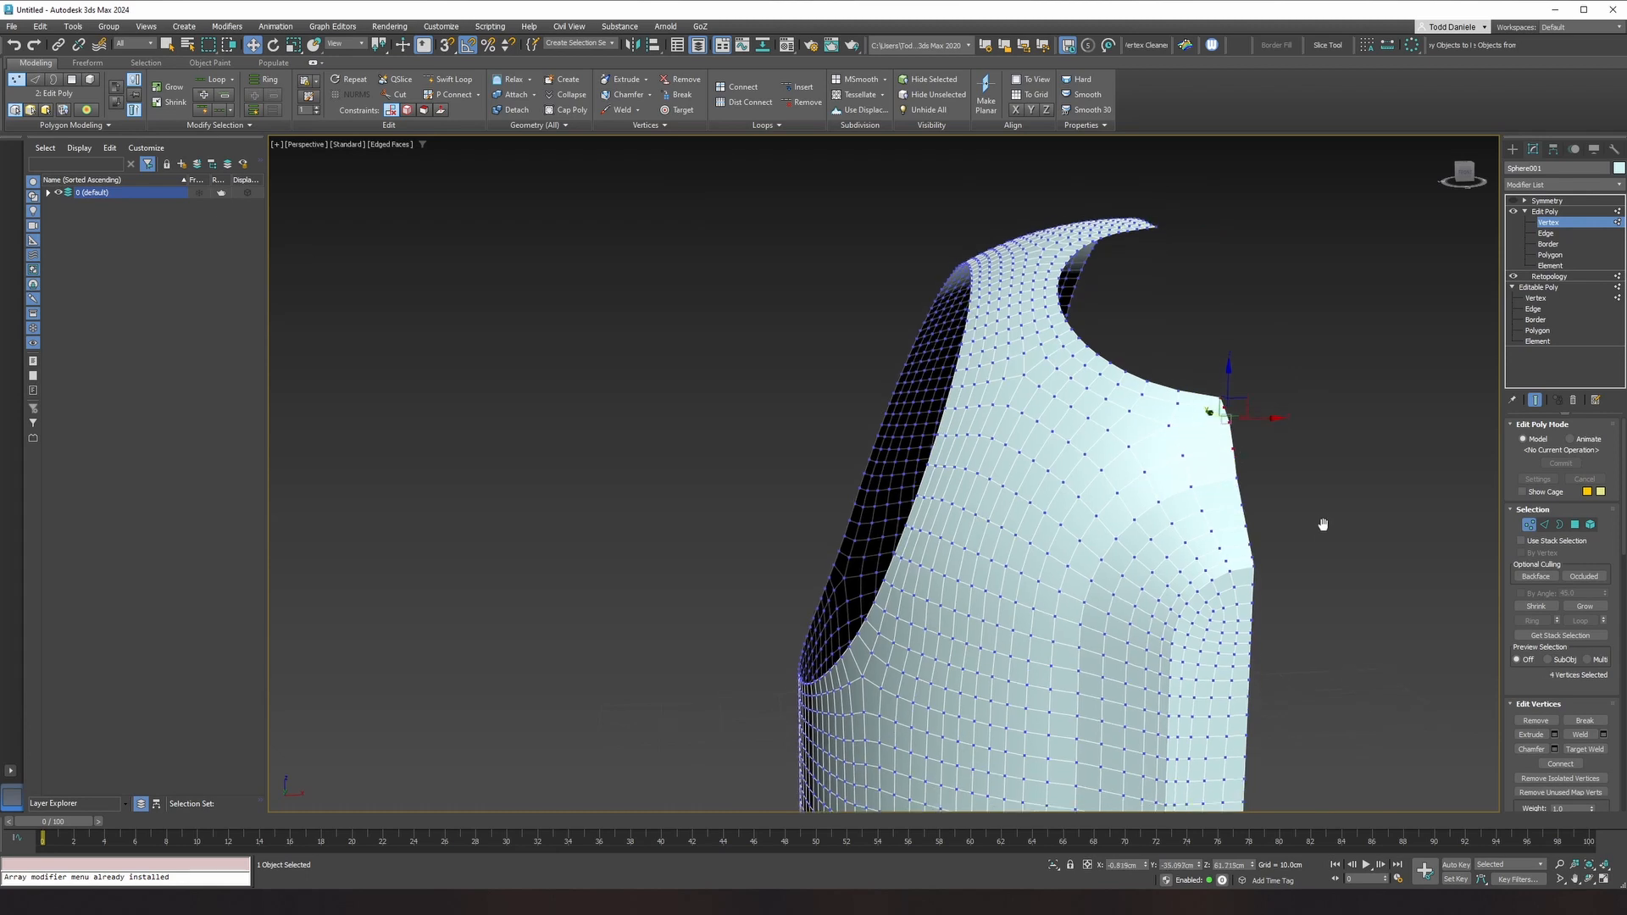
{"action": "left_click", "coordinate": [1546, 233]}
{"action": "double_click", "coordinate": [1237, 449]}
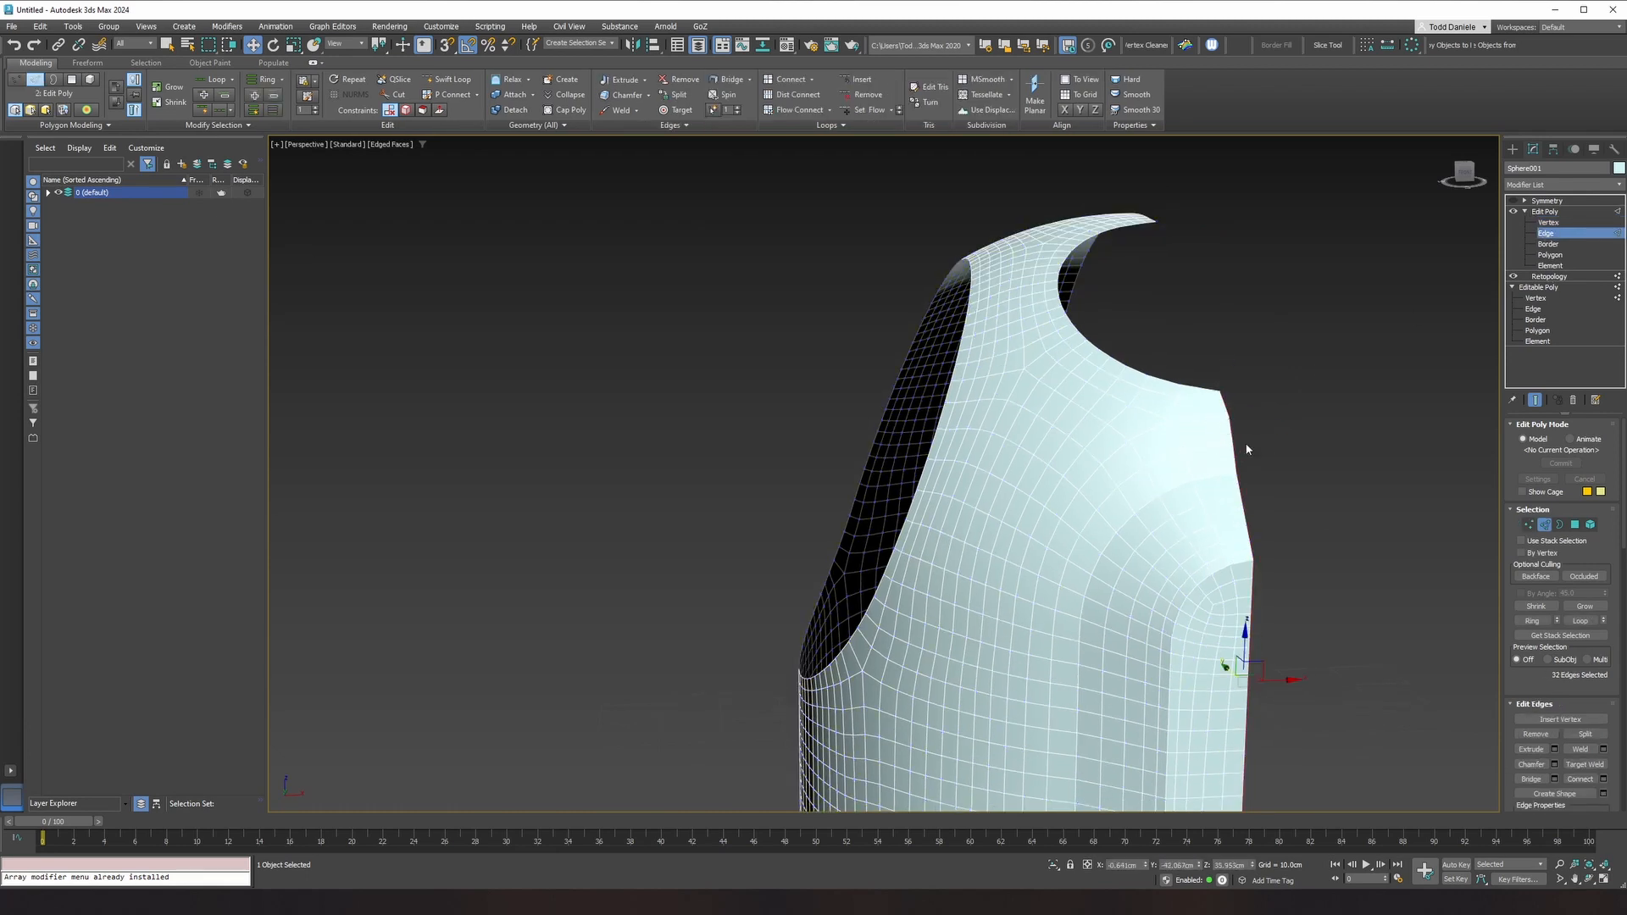
{"action": "middle_click_drag", "start_coordinate": [1247, 449], "coordinate": [1251, 428]}
{"action": "scroll", "coordinate": [1545, 656], "scroll_direction": "down", "scroll_amount": 6}
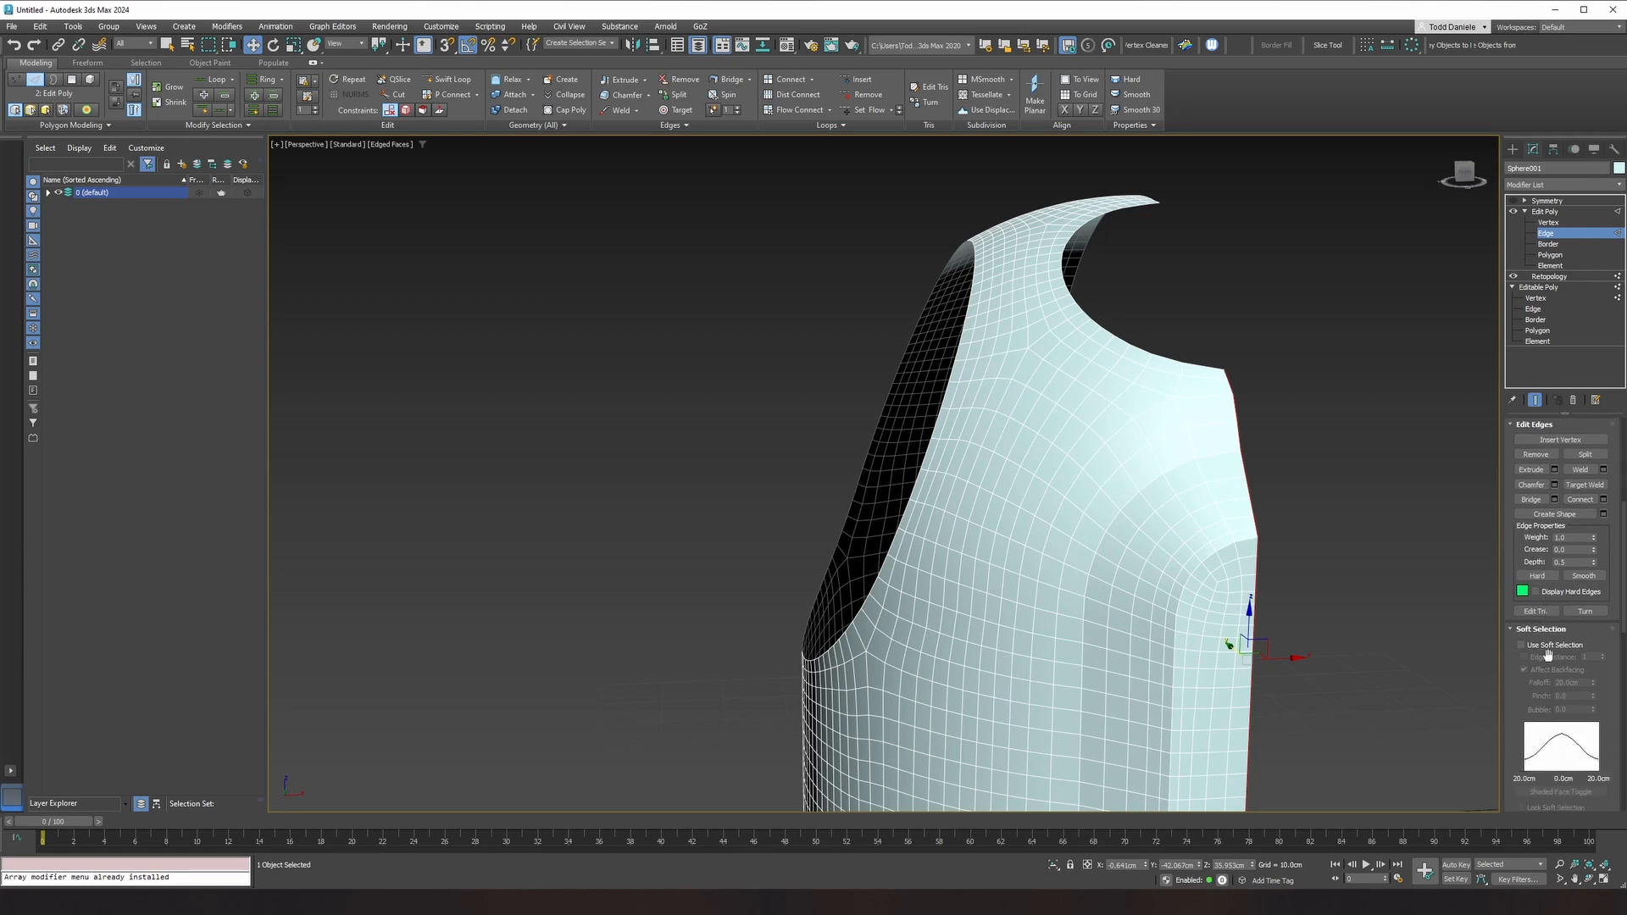
{"action": "scroll", "coordinate": [1548, 655], "scroll_direction": "down", "scroll_amount": 8}
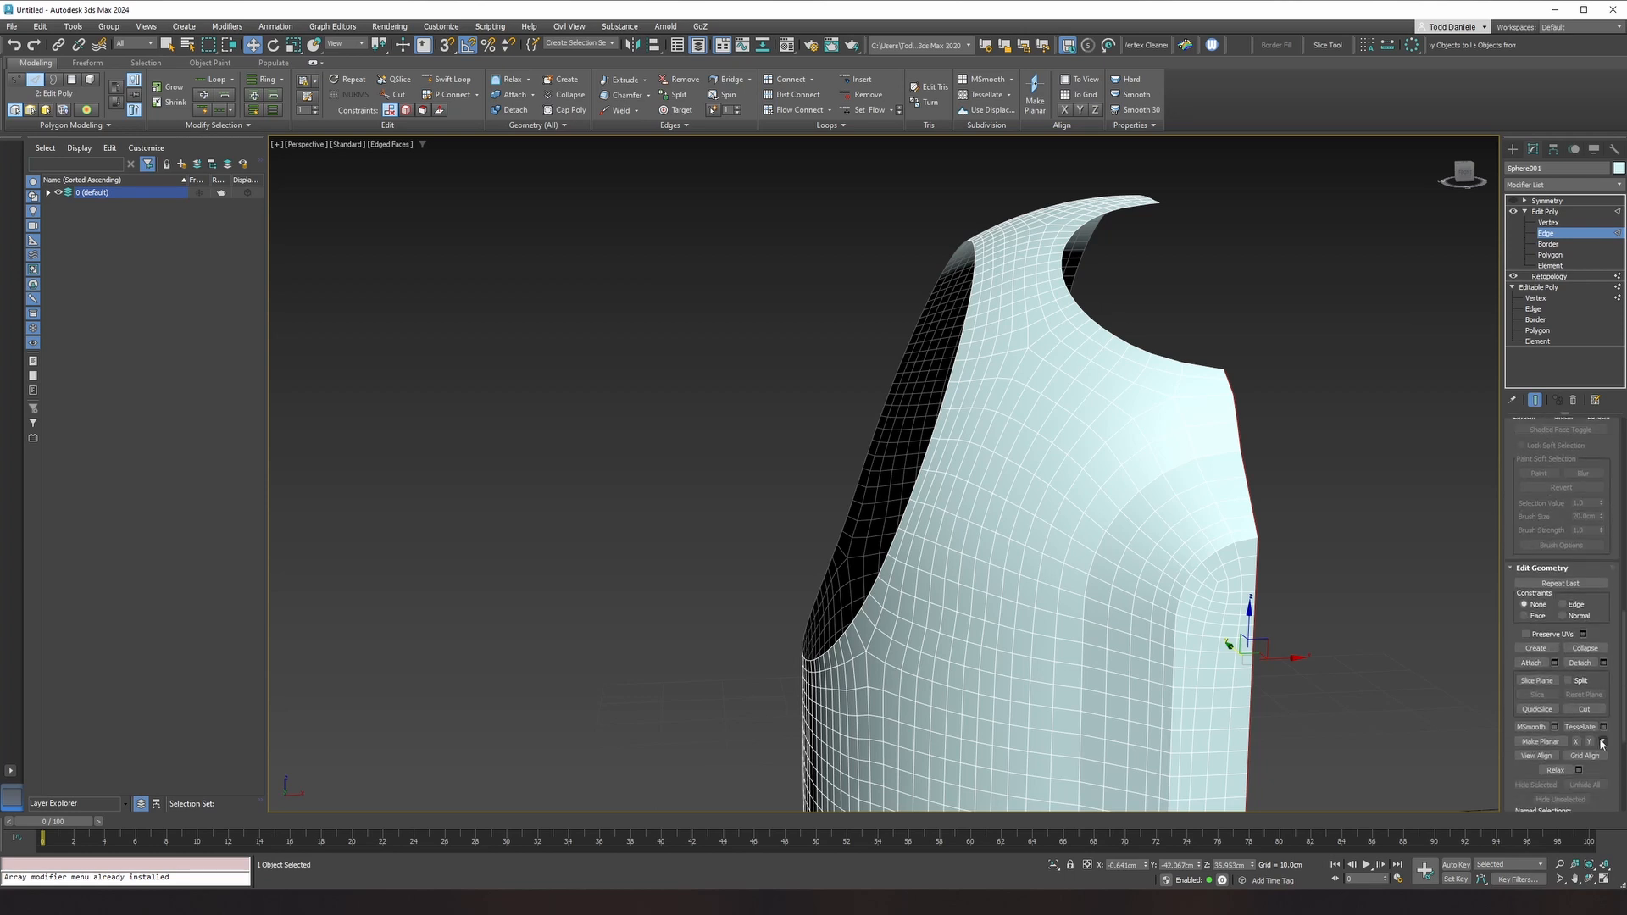
{"action": "middle_click_drag", "start_coordinate": [1187, 560], "coordinate": [1101, 456], "text": "alt"}
Step: Select the ring of edges beside the front centre line and connect them with a new edge loop
{"action": "scroll", "coordinate": [1101, 456], "scroll_direction": "up", "scroll_amount": 3}
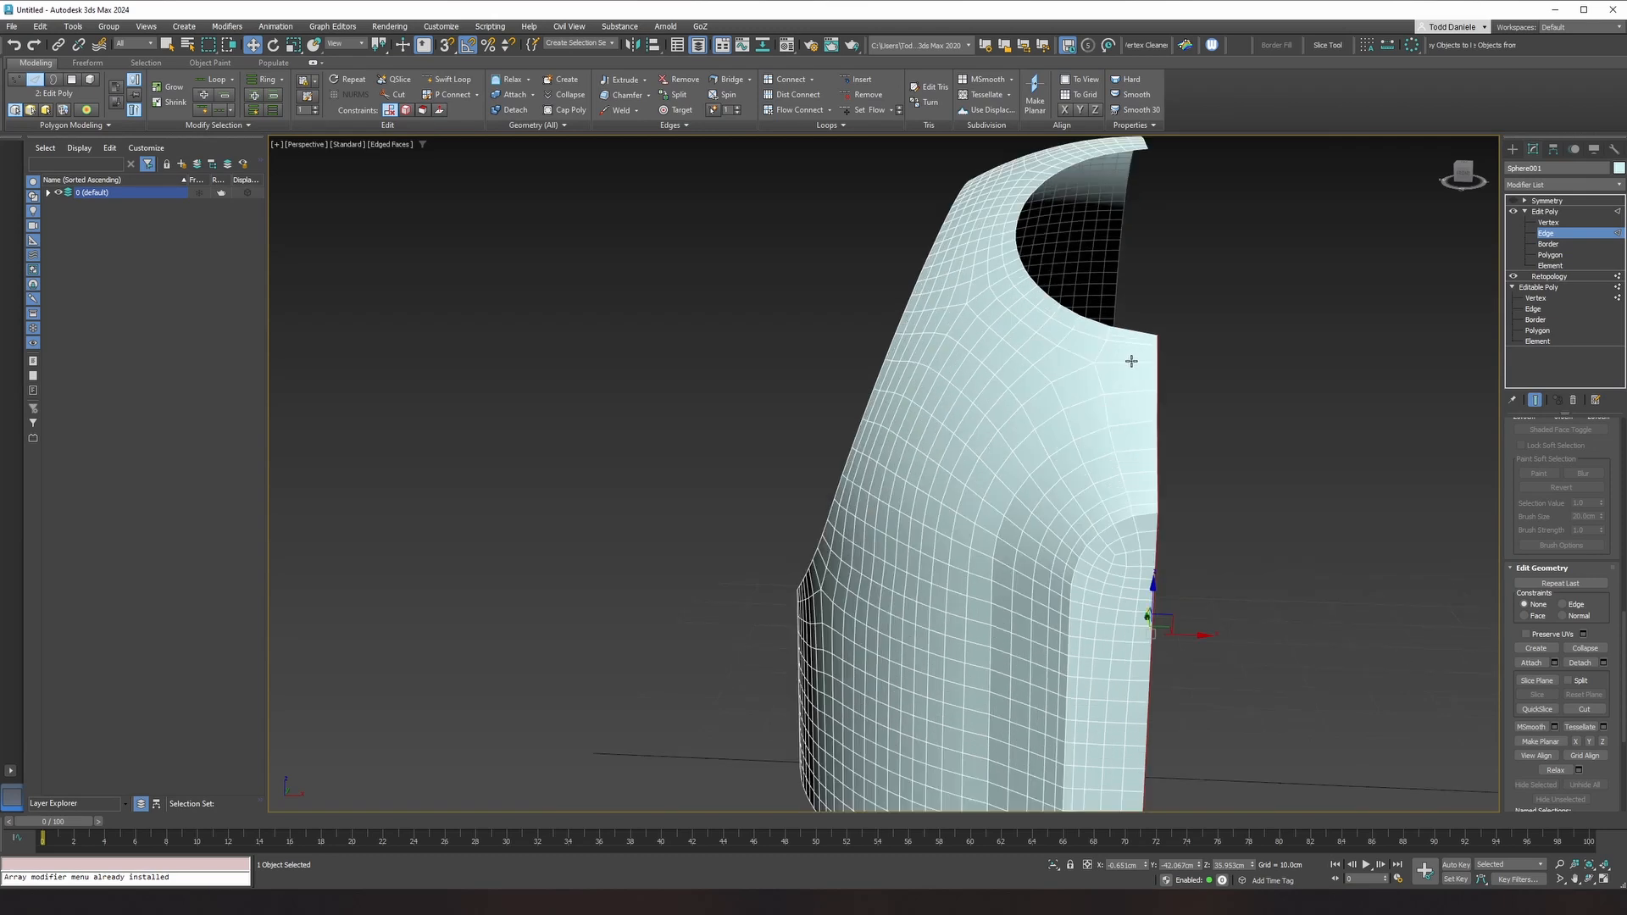
{"action": "left_click", "coordinate": [1132, 361]}
{"action": "key", "text": "alt+r"}
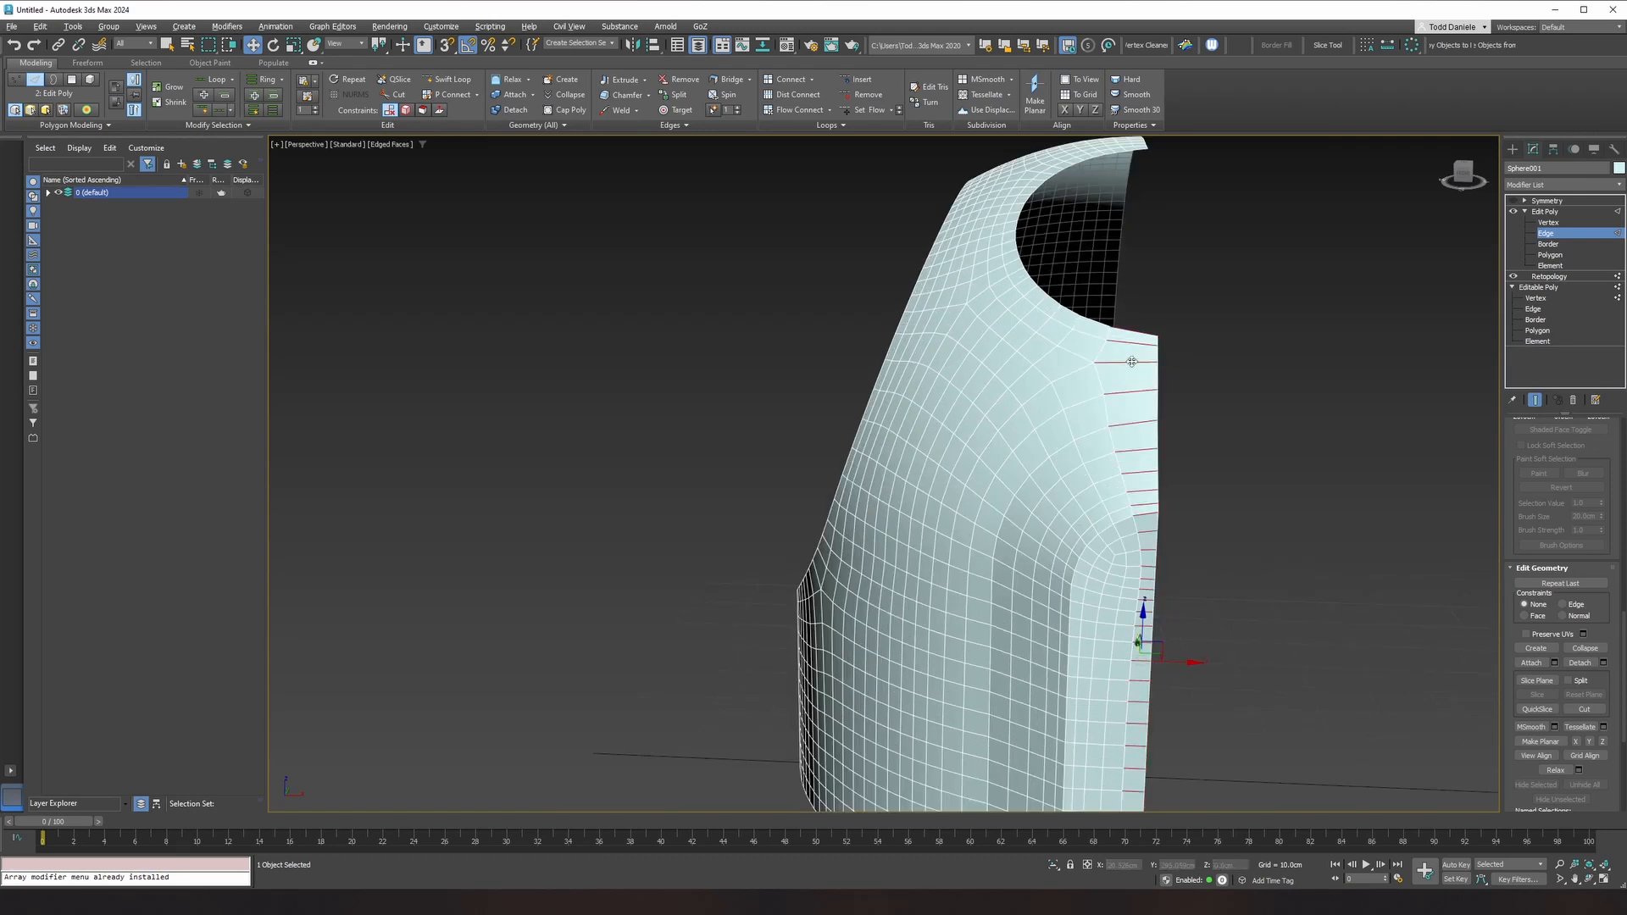
{"action": "key", "text": "ctrl+shift+e"}
{"action": "middle_click_drag", "start_coordinate": [1156, 555], "coordinate": [1218, 390], "text": "alt"}
{"action": "scroll", "coordinate": [1206, 534], "scroll_direction": "down", "scroll_amount": 5}
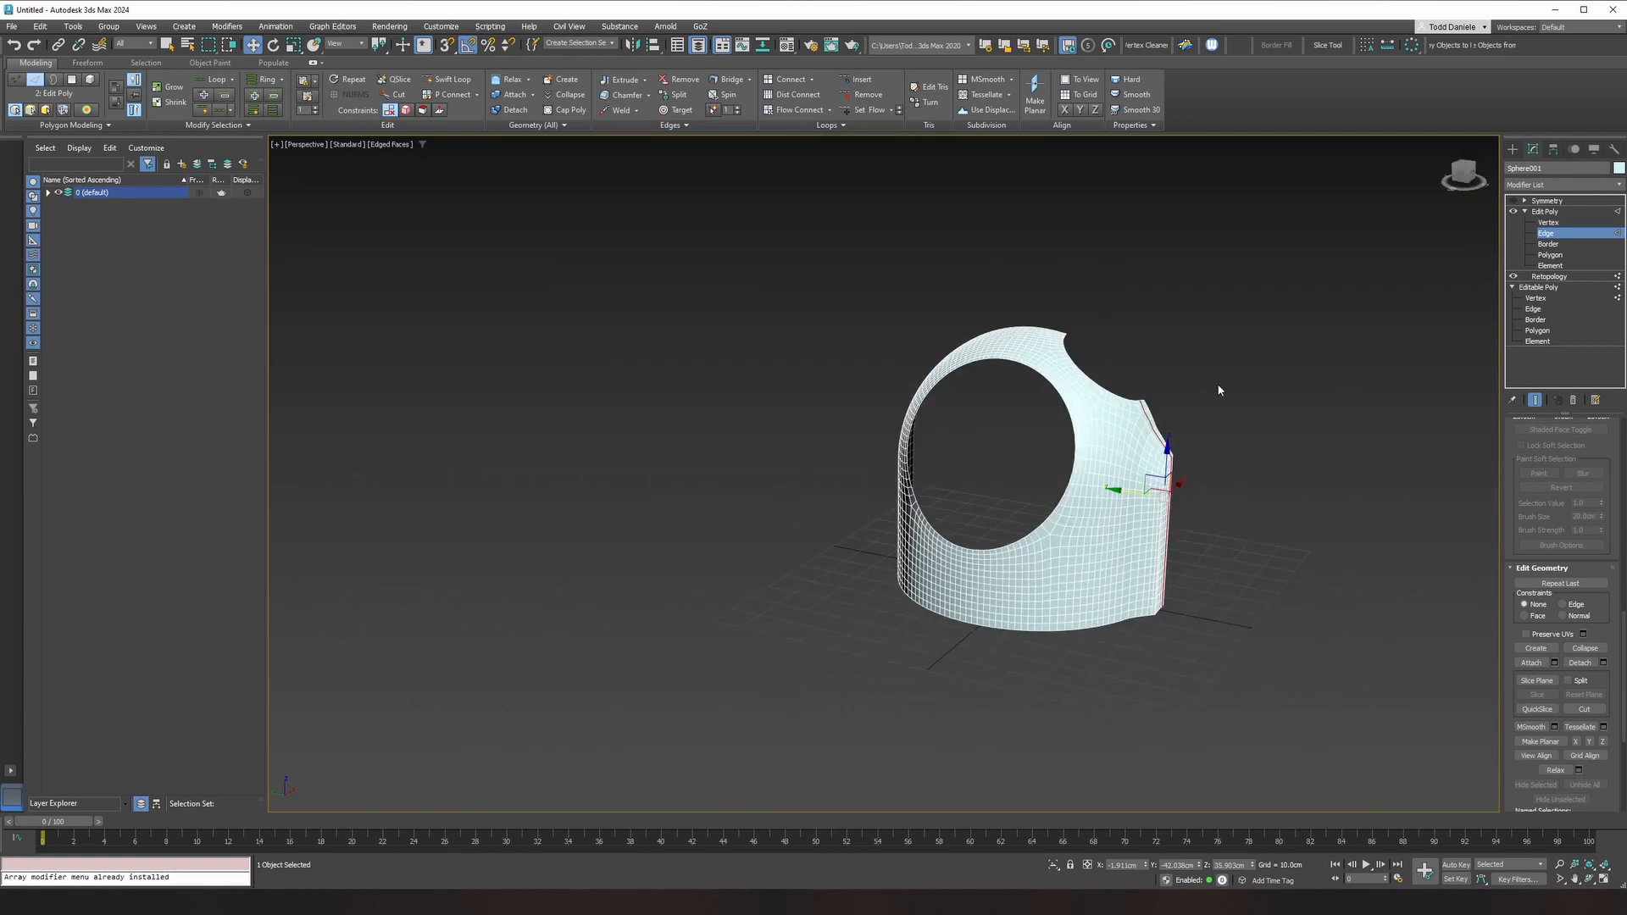
Step: Turn the Symmetry modifier back on and check the mirrored torso's surface with edge display off
{"action": "left_click", "coordinate": [1547, 200]}
{"action": "left_click", "coordinate": [1513, 201]}
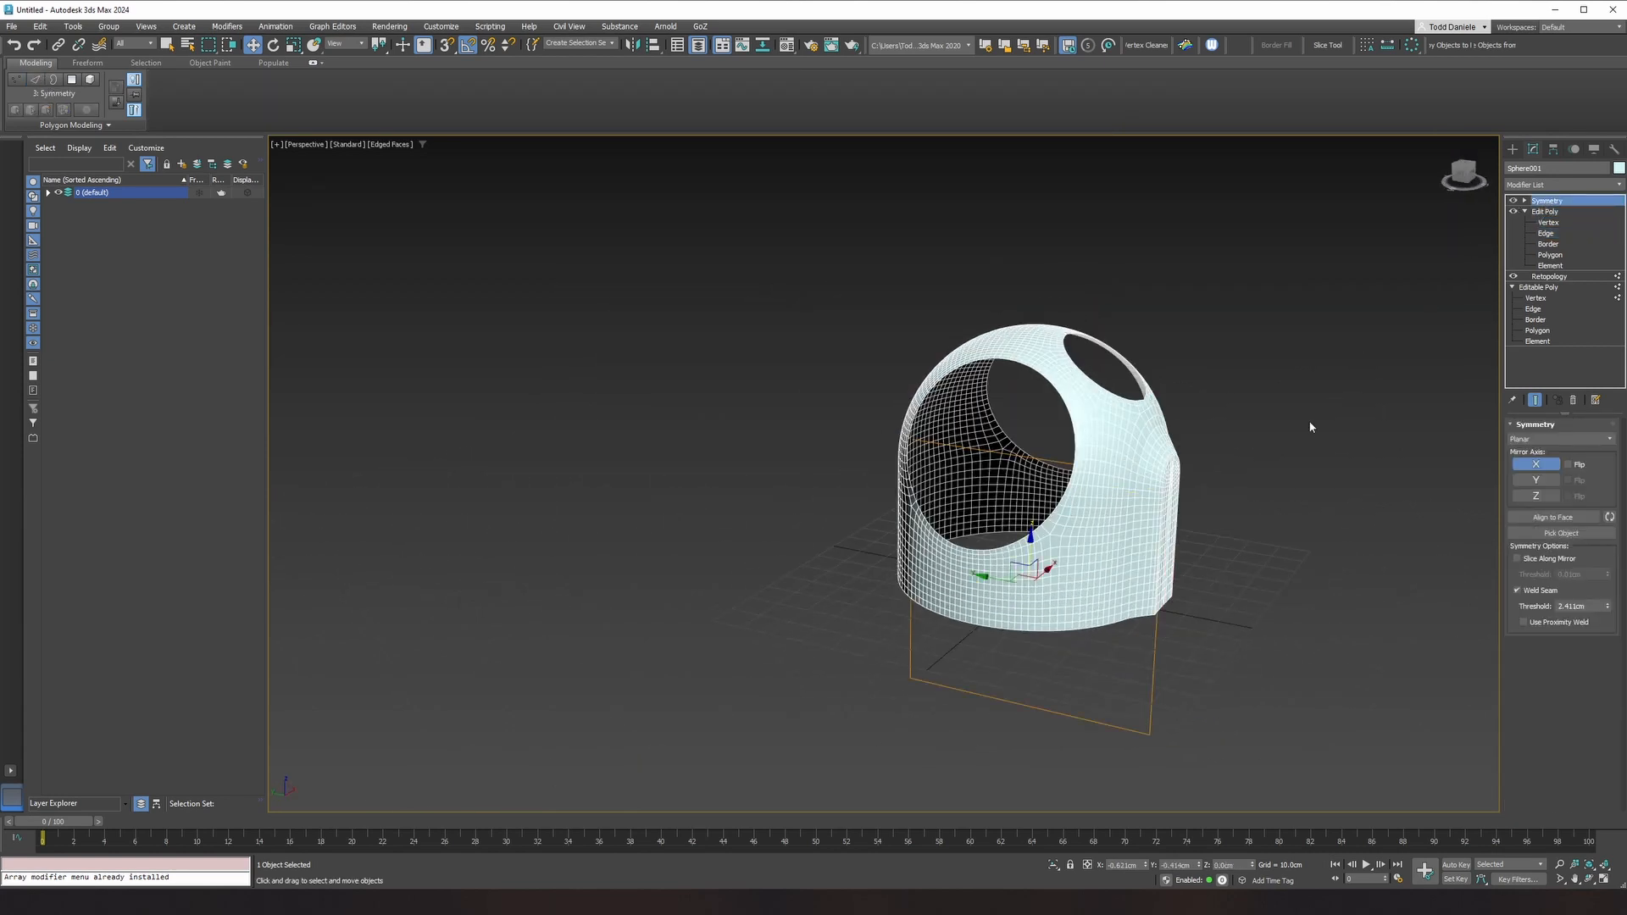
{"action": "left_click", "coordinate": [1252, 432]}
{"action": "scroll", "coordinate": [1152, 466], "scroll_direction": "up", "scroll_amount": 8}
{"action": "key", "text": "F4"}
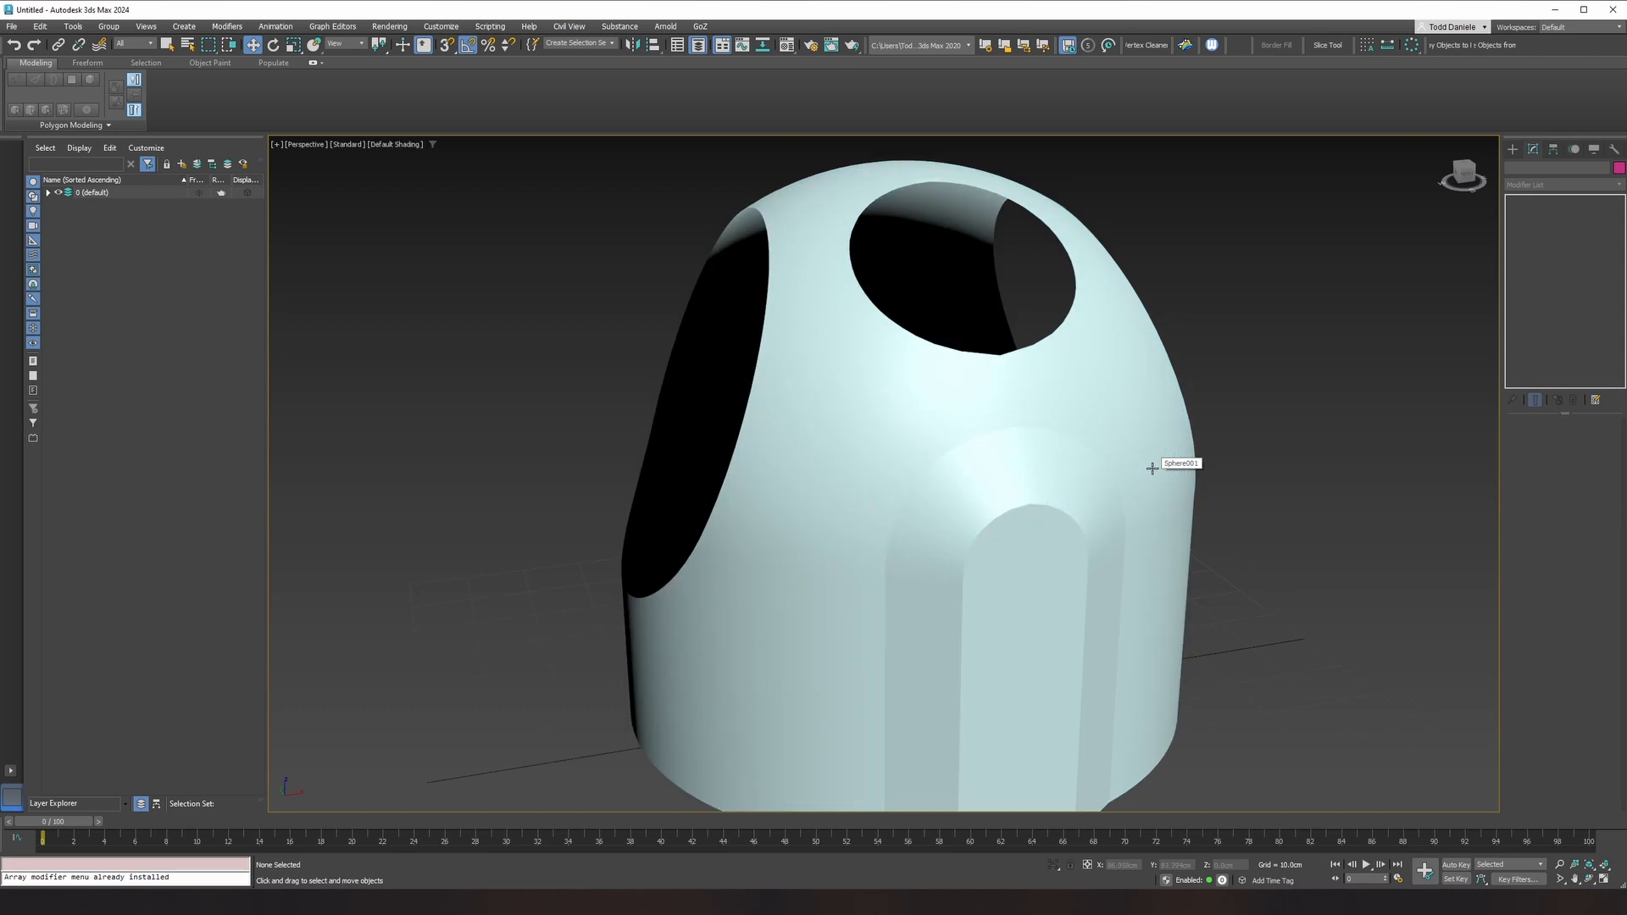
{"action": "middle_click_drag", "start_coordinate": [1147, 486], "coordinate": [1272, 543], "text": "alt"}
{"action": "scroll", "coordinate": [1272, 544], "scroll_direction": "down", "scroll_amount": 3}
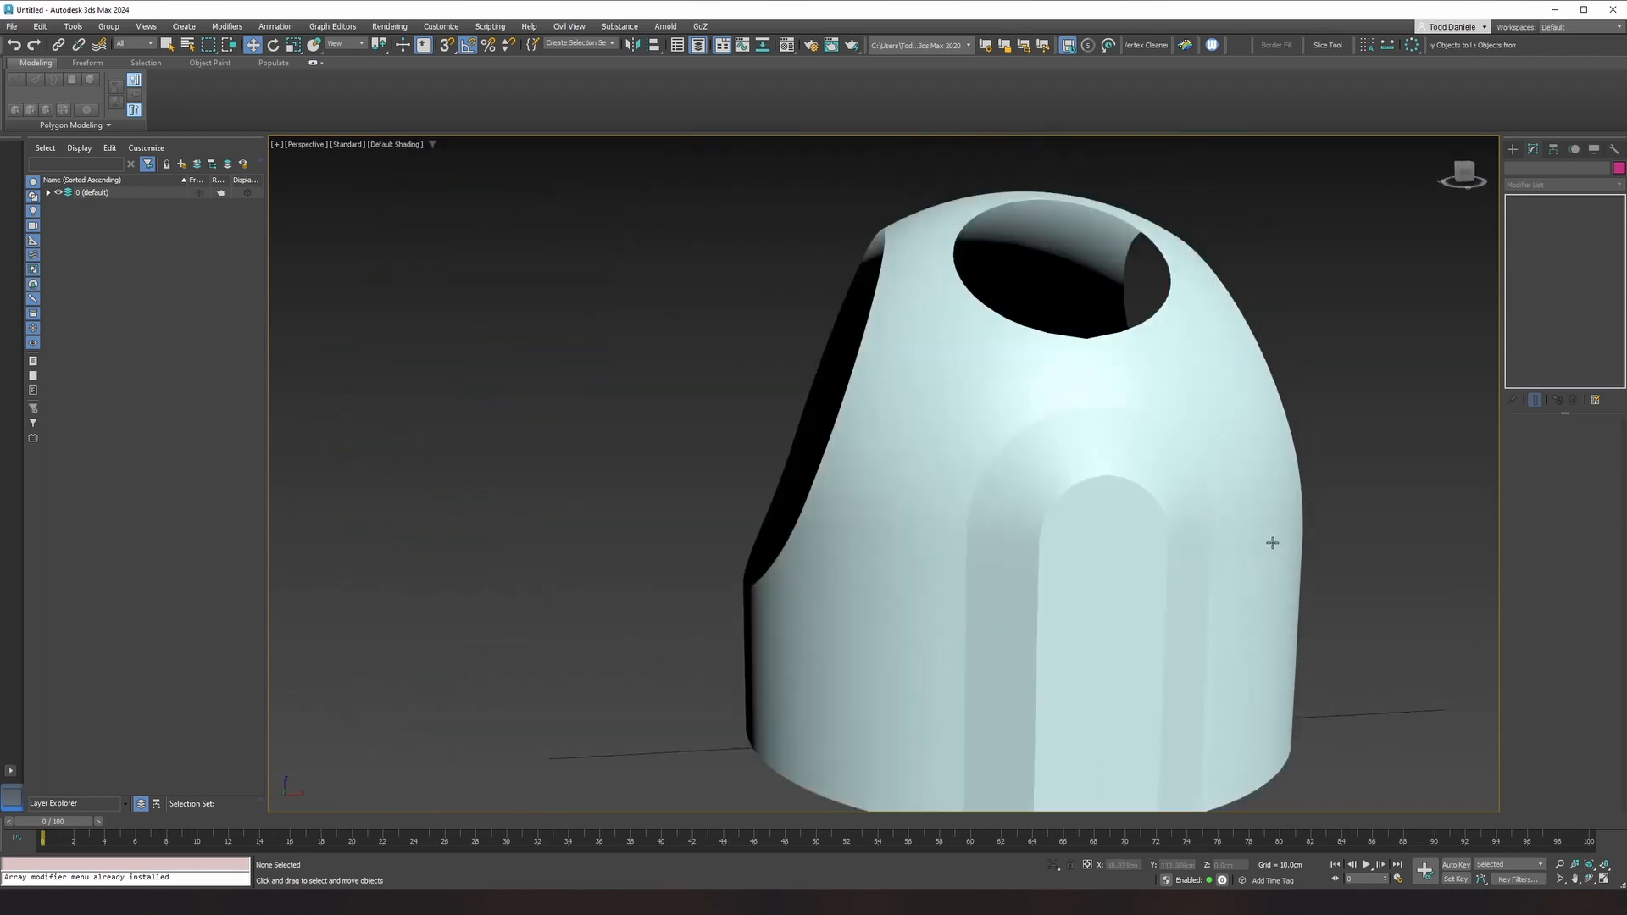
Step: Examine the mesh flow and rim around the neck opening, comparing it with and without edge display
{"action": "key", "text": "F4"}
{"action": "middle_click_drag", "start_coordinate": [1188, 486], "coordinate": [1185, 498], "text": "alt"}
{"action": "scroll", "coordinate": [1063, 463], "scroll_direction": "up", "scroll_amount": 5}
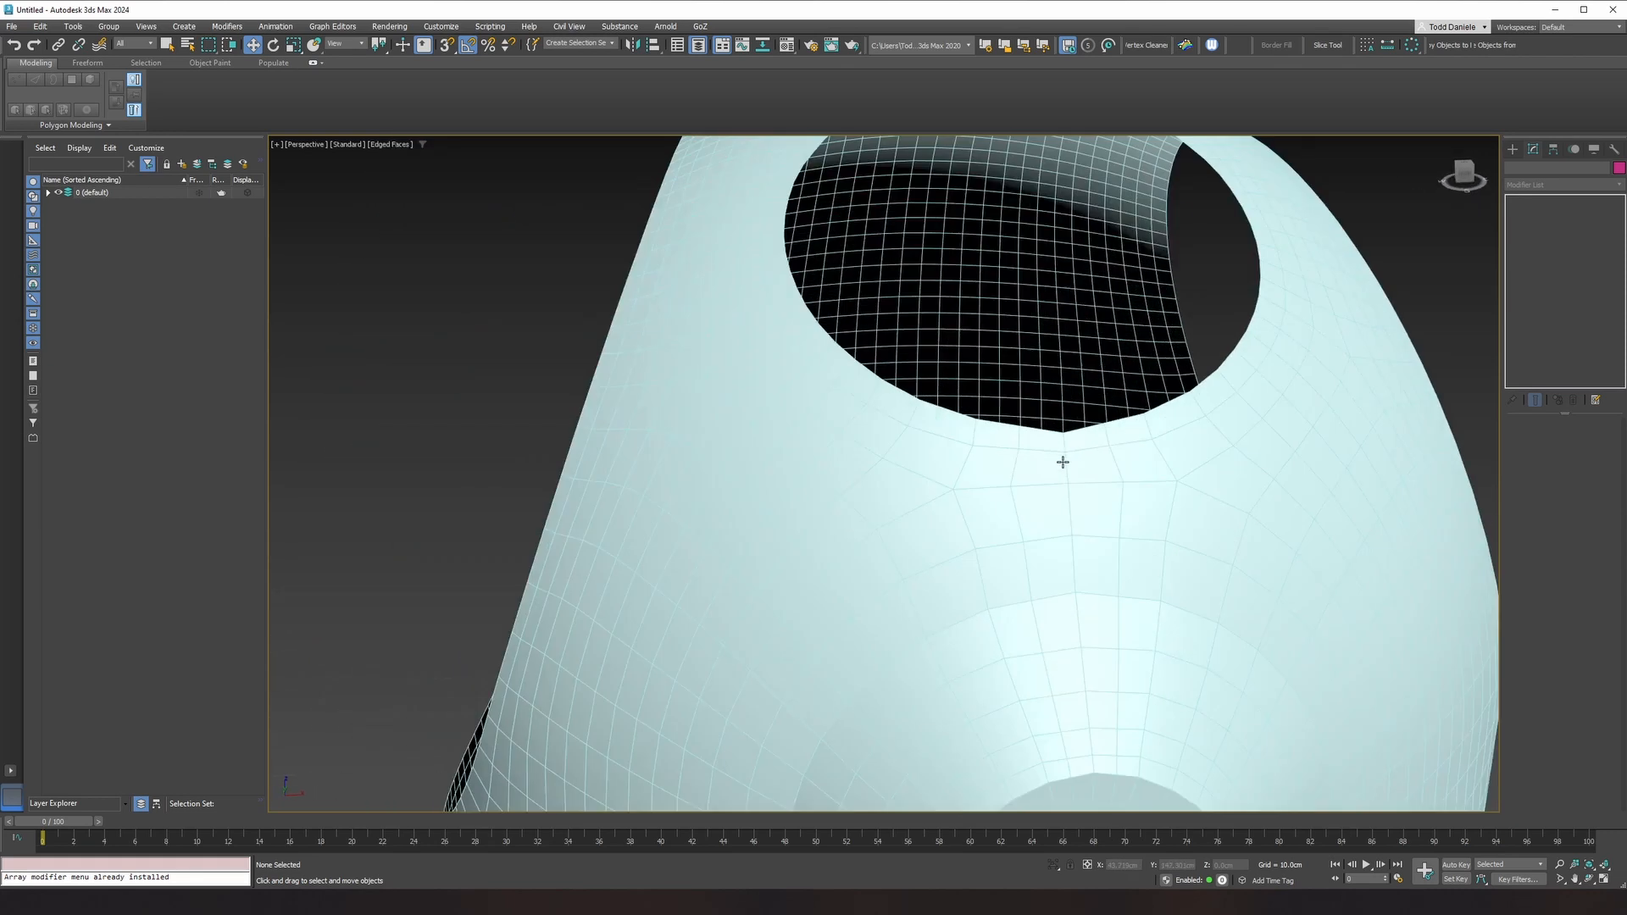
{"action": "key", "text": "F4"}
{"action": "left_click", "coordinate": [1082, 462]}
{"action": "key", "text": "F4"}
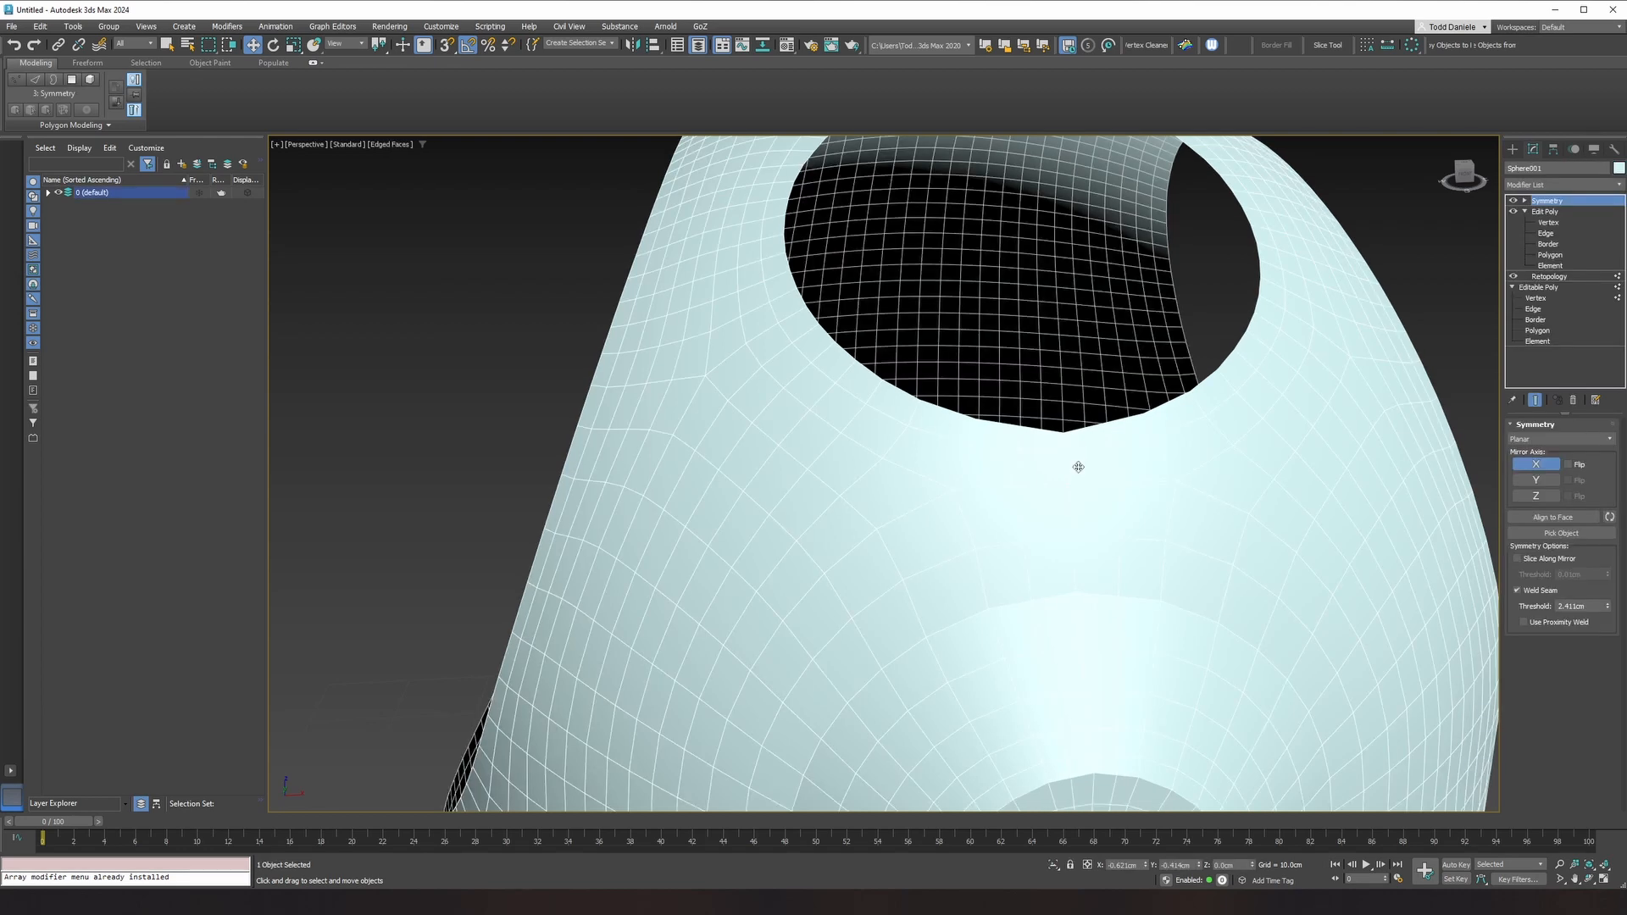
{"action": "scroll", "coordinate": [1083, 464], "scroll_direction": "down", "scroll_amount": 5}
{"action": "middle_click_drag", "start_coordinate": [1083, 472], "coordinate": [1082, 436], "text": "alt"}
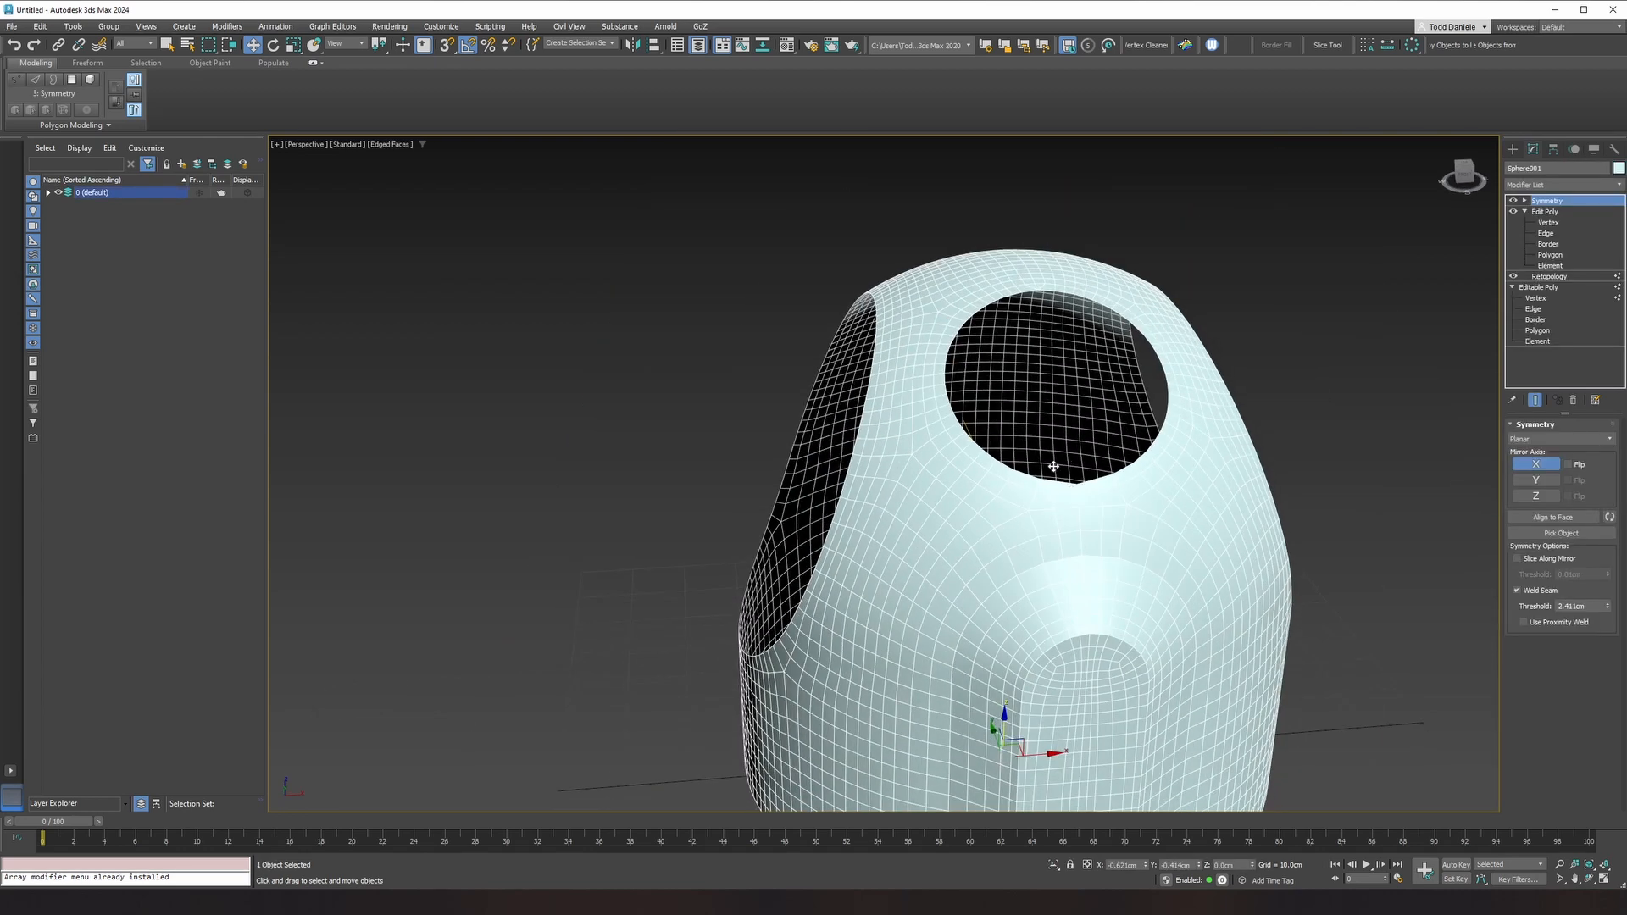
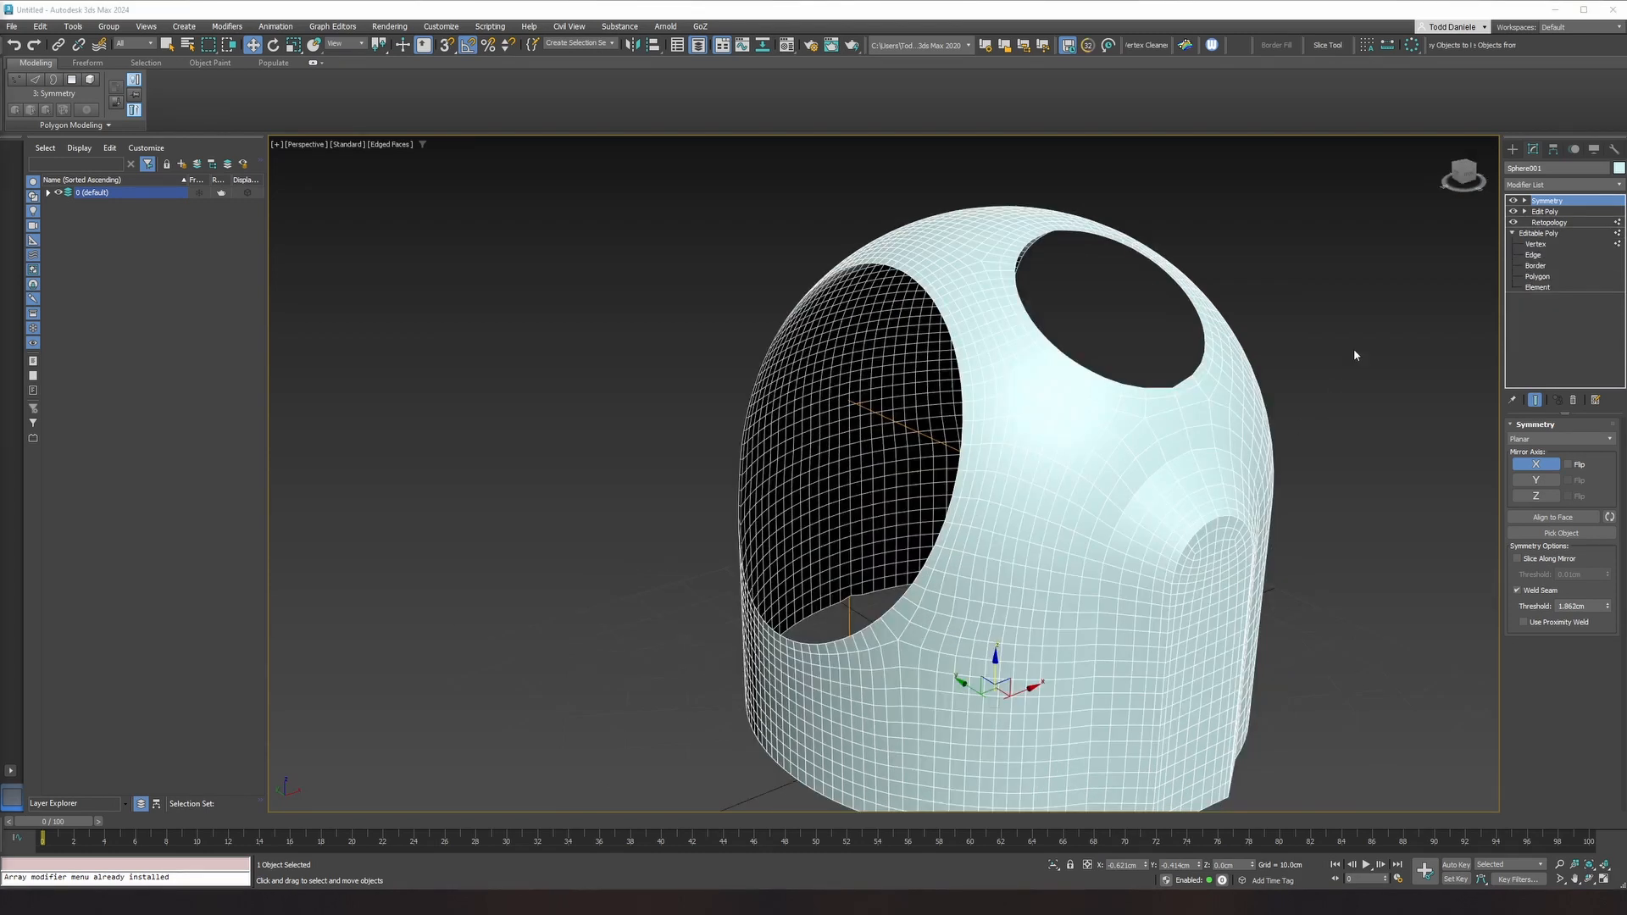
Step: Hide the Symmetry result, add a second Edit Poly modifier beneath Symmetry, and switch to its border level
{"action": "left_click", "coordinate": [1548, 212]}
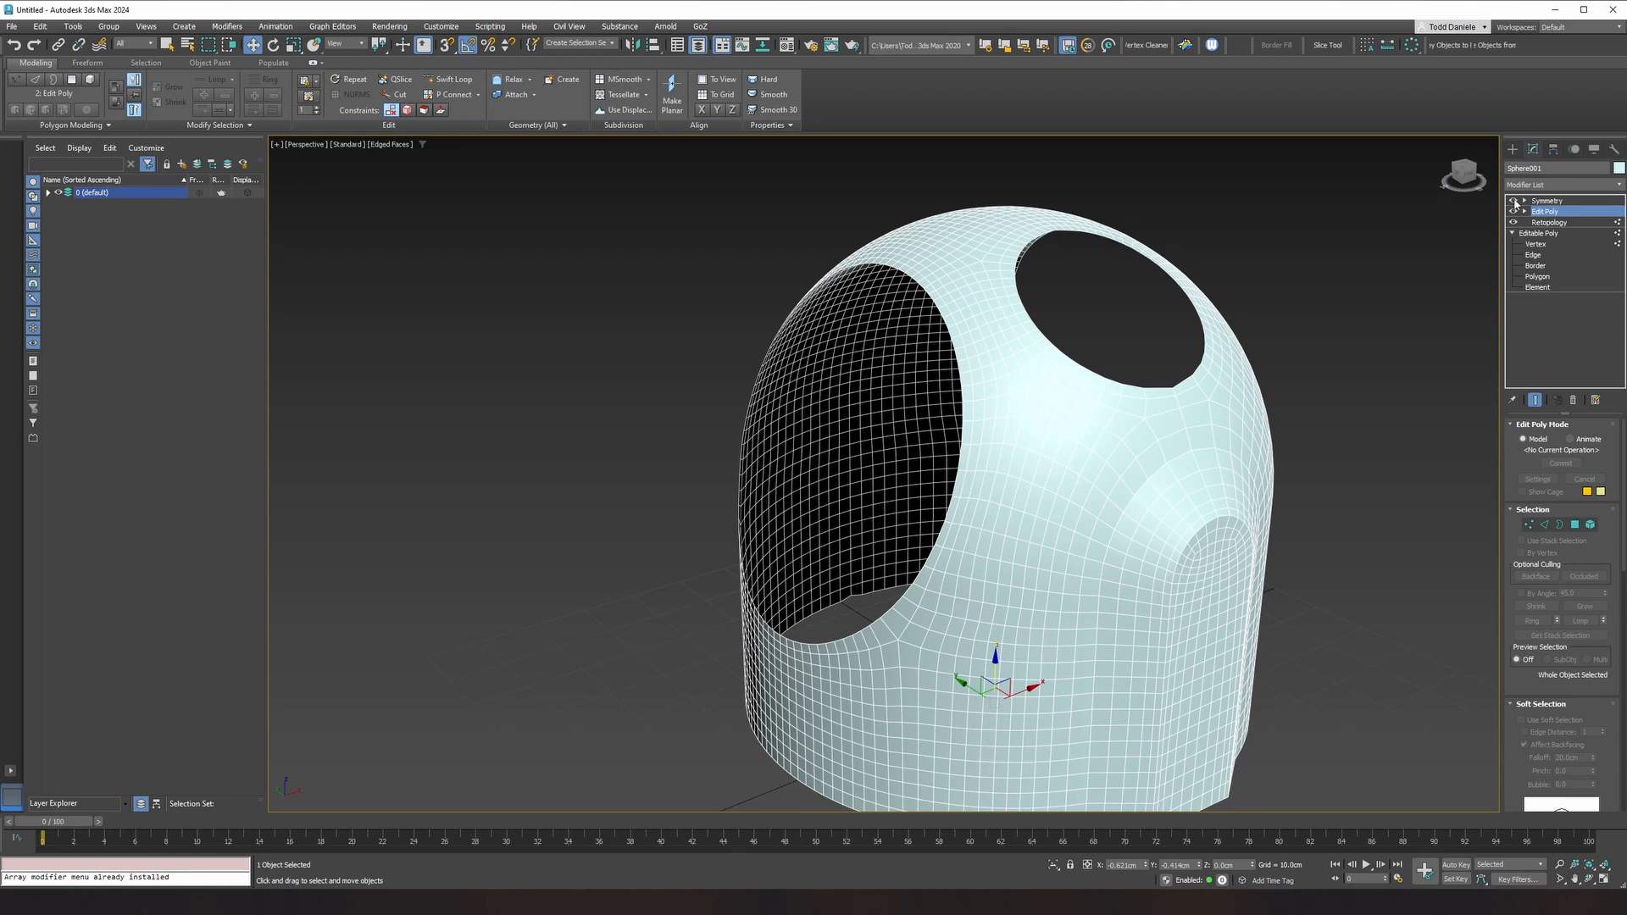
{"action": "left_click", "coordinate": [1514, 202]}
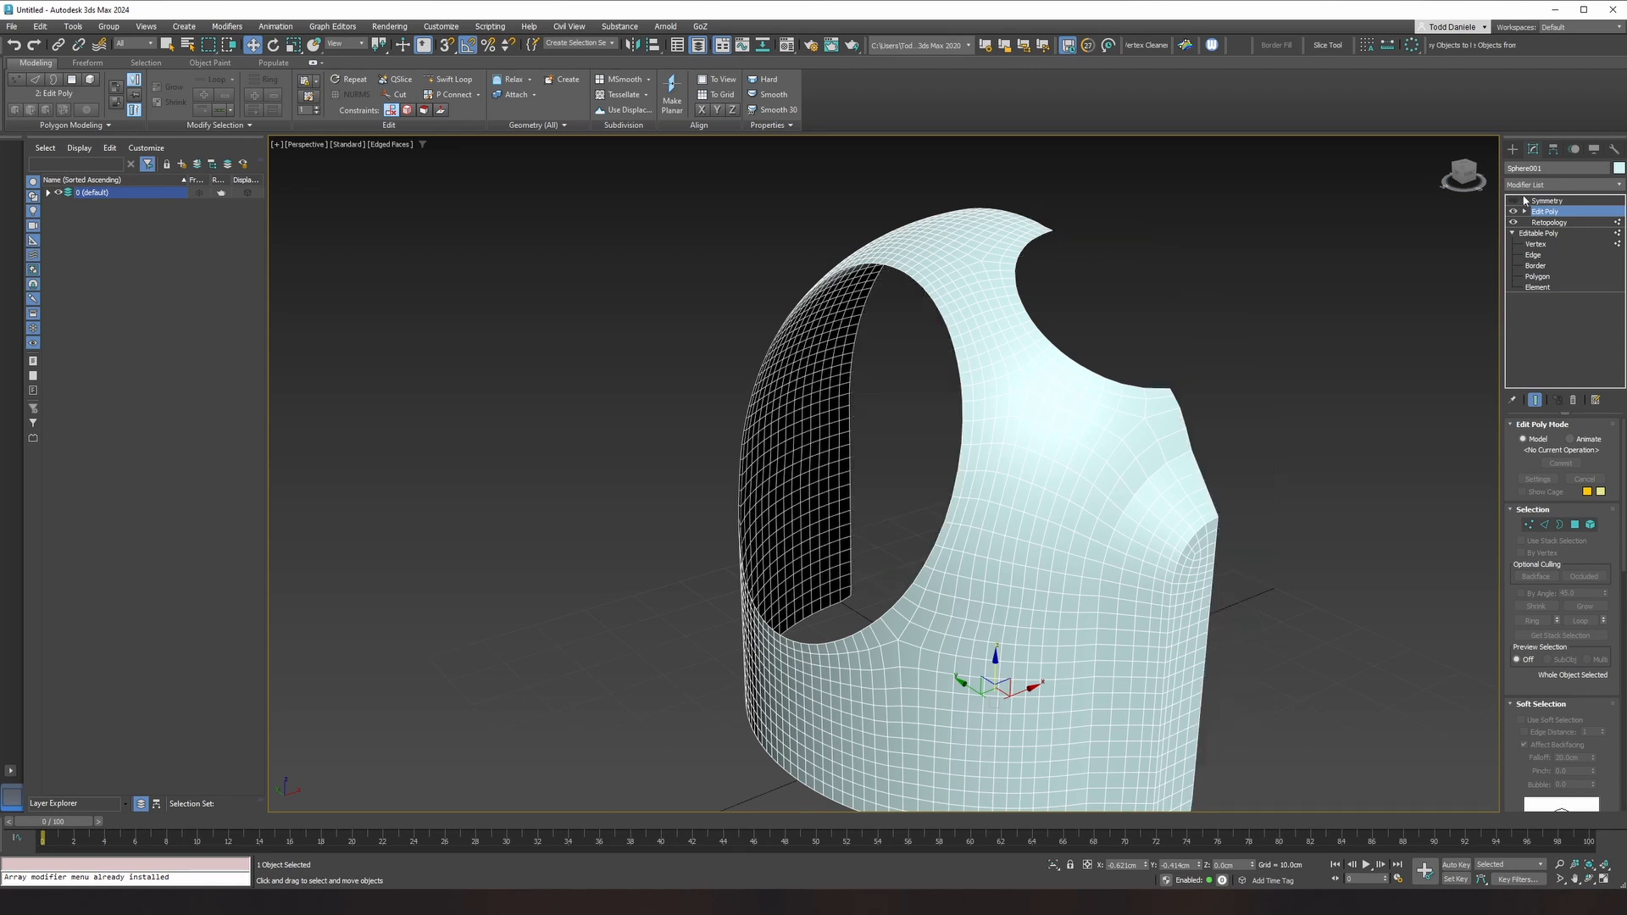
{"action": "left_click", "coordinate": [1545, 188]}
{"action": "type", "text": "ed"}
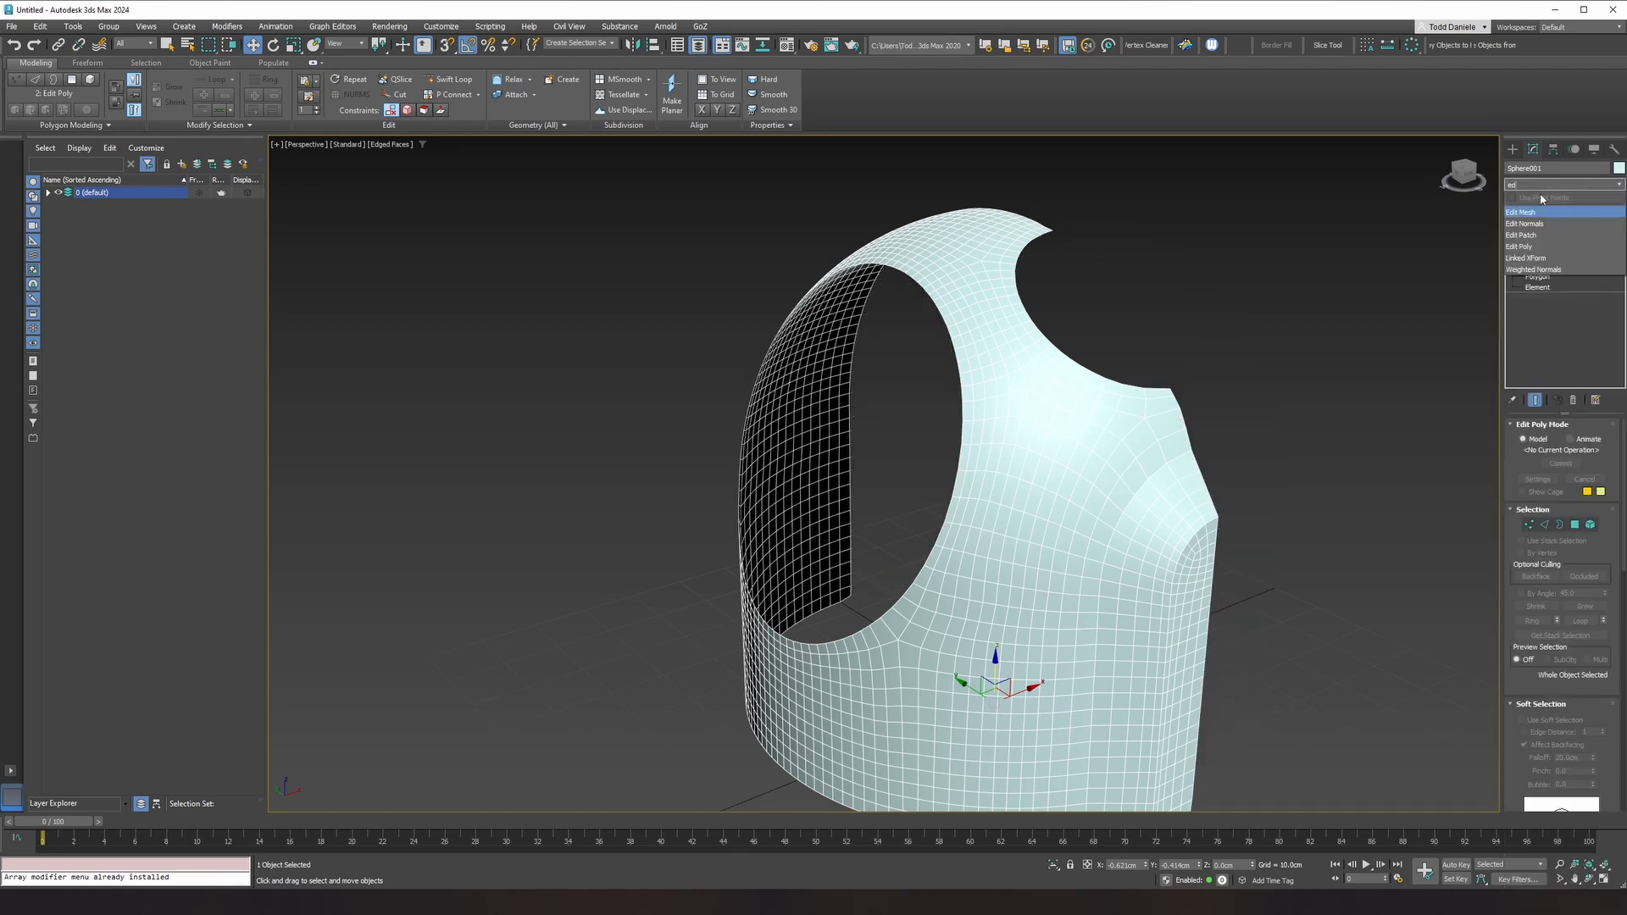
{"action": "left_click", "coordinate": [1532, 246]}
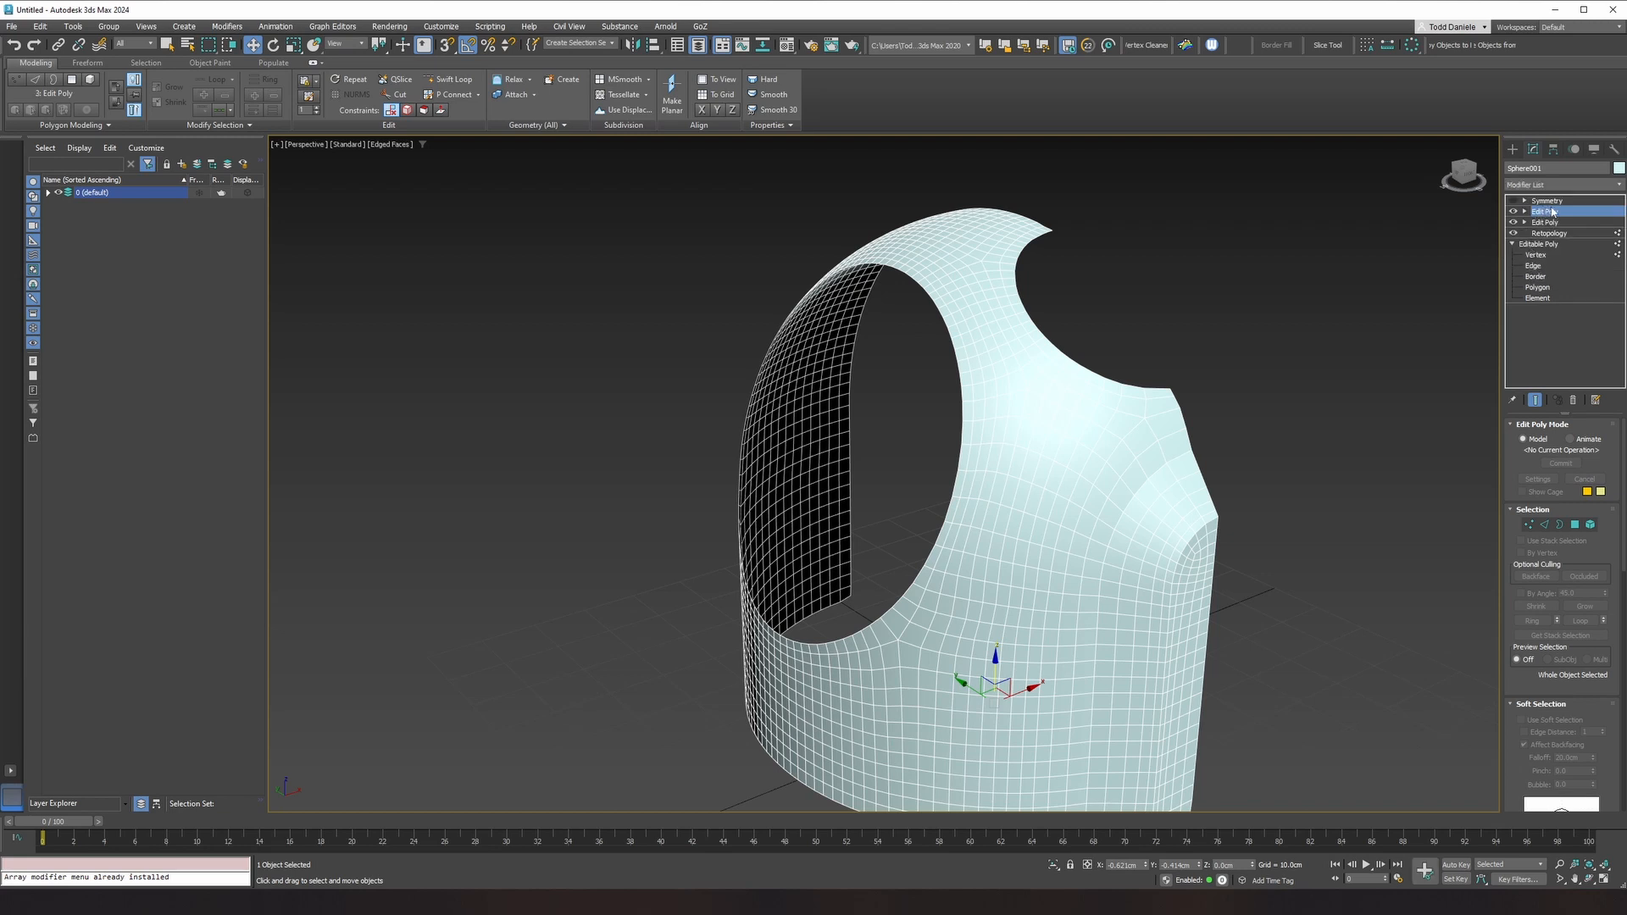
{"action": "left_click", "coordinate": [1524, 212]}
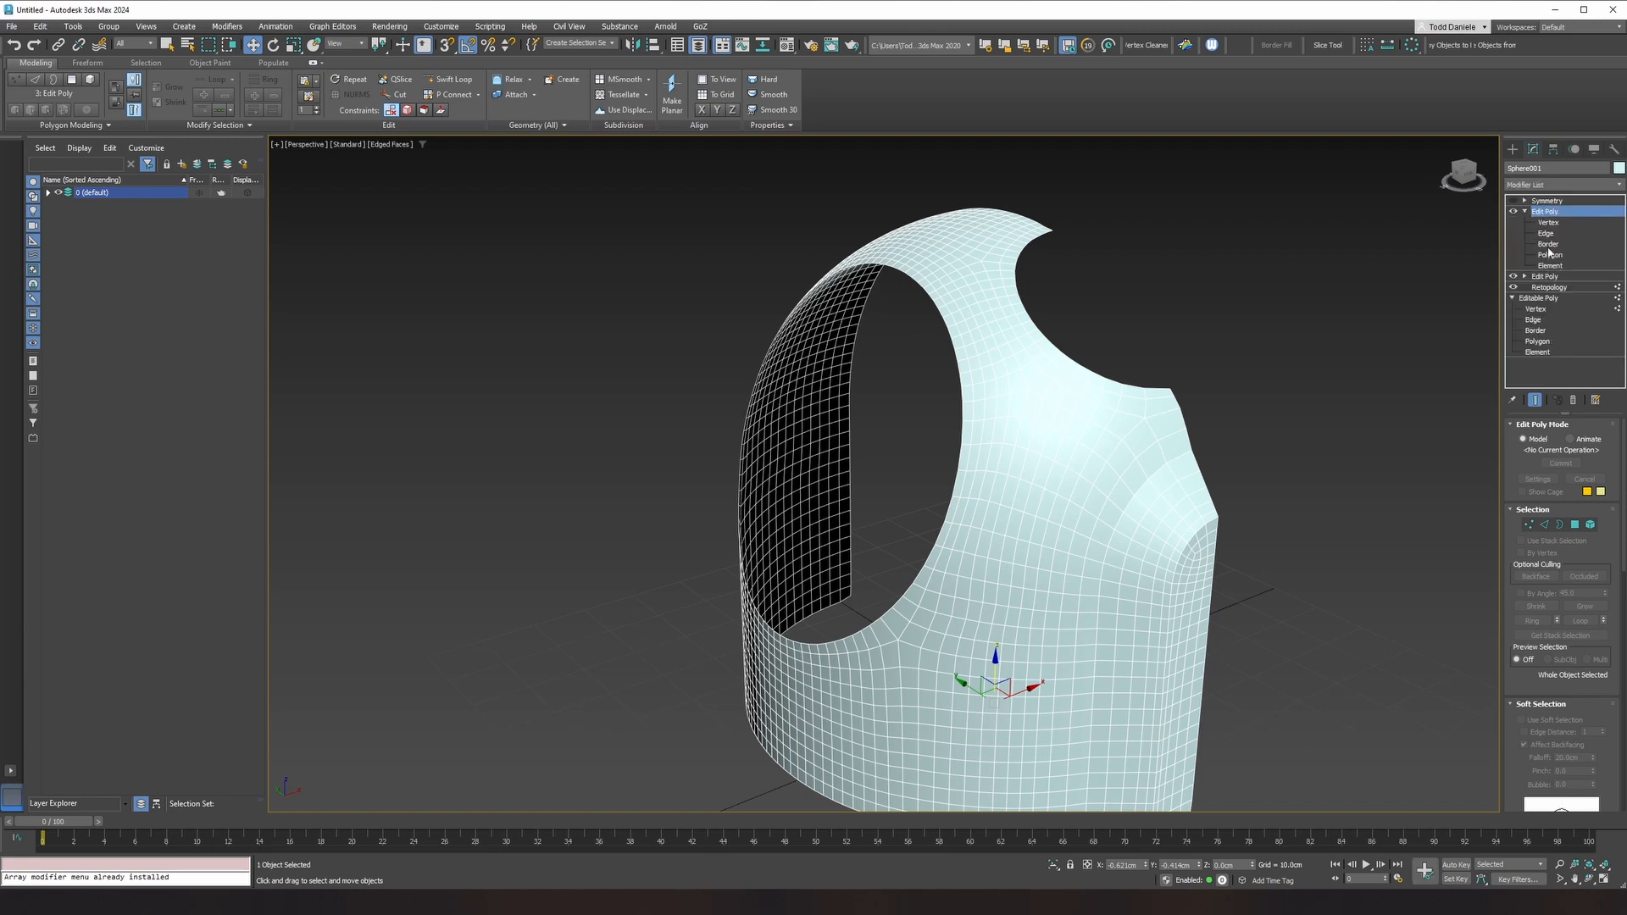
{"action": "left_click", "coordinate": [1548, 244]}
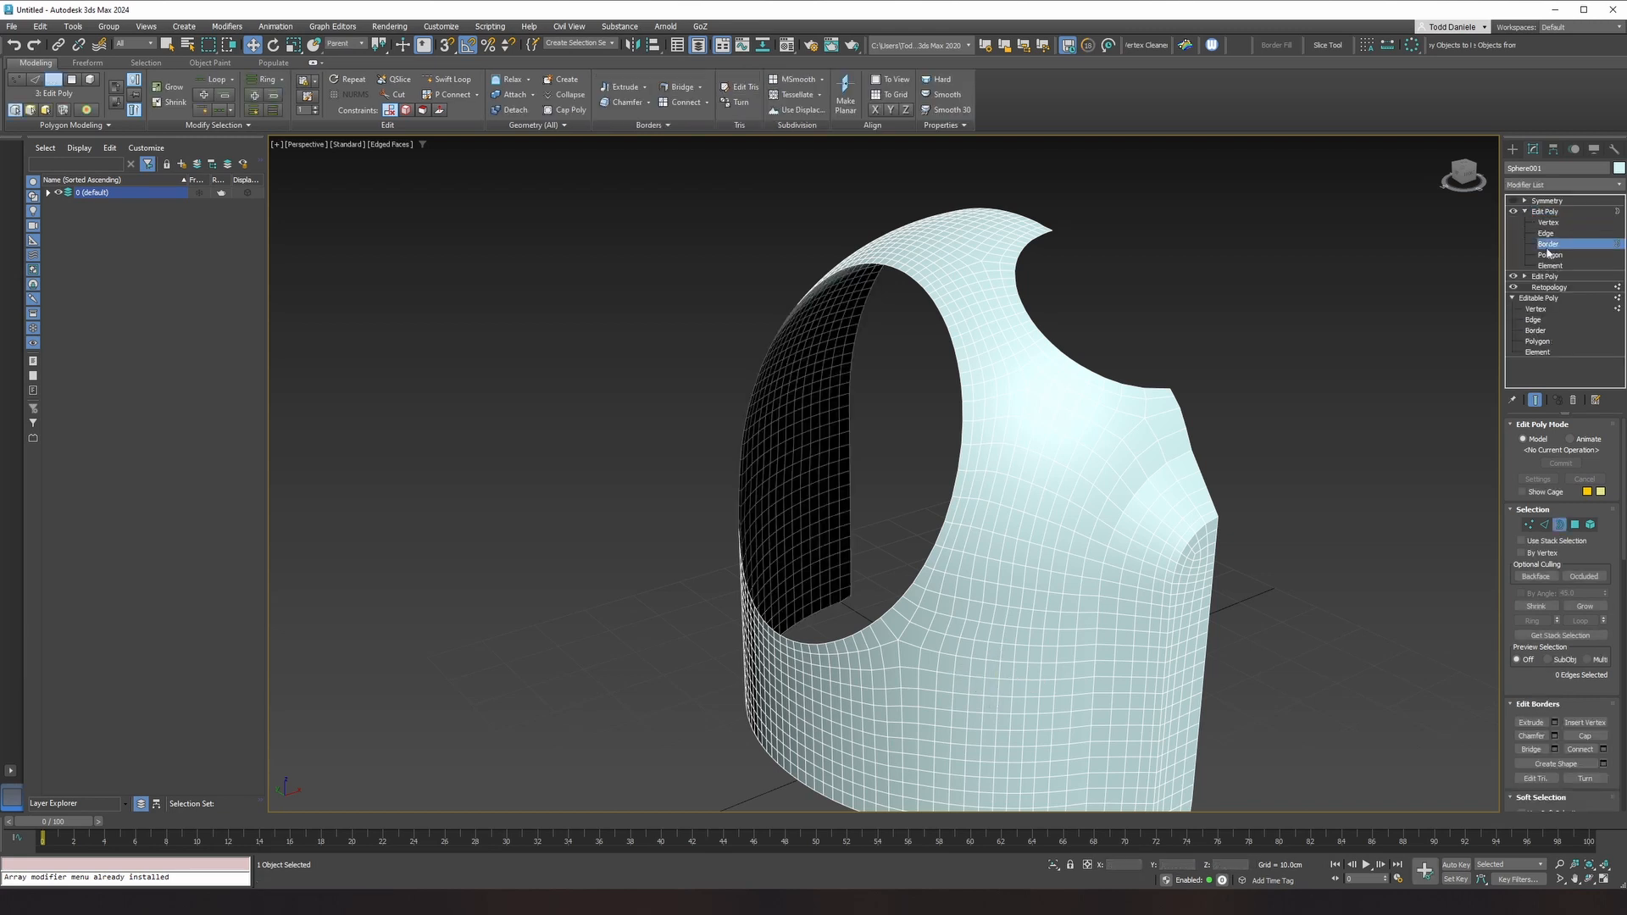
Step: Select the arm opening's border and scale copies of it inward, forming a narrow rim and a wide inner ring of faces
{"action": "left_click", "coordinate": [953, 488]}
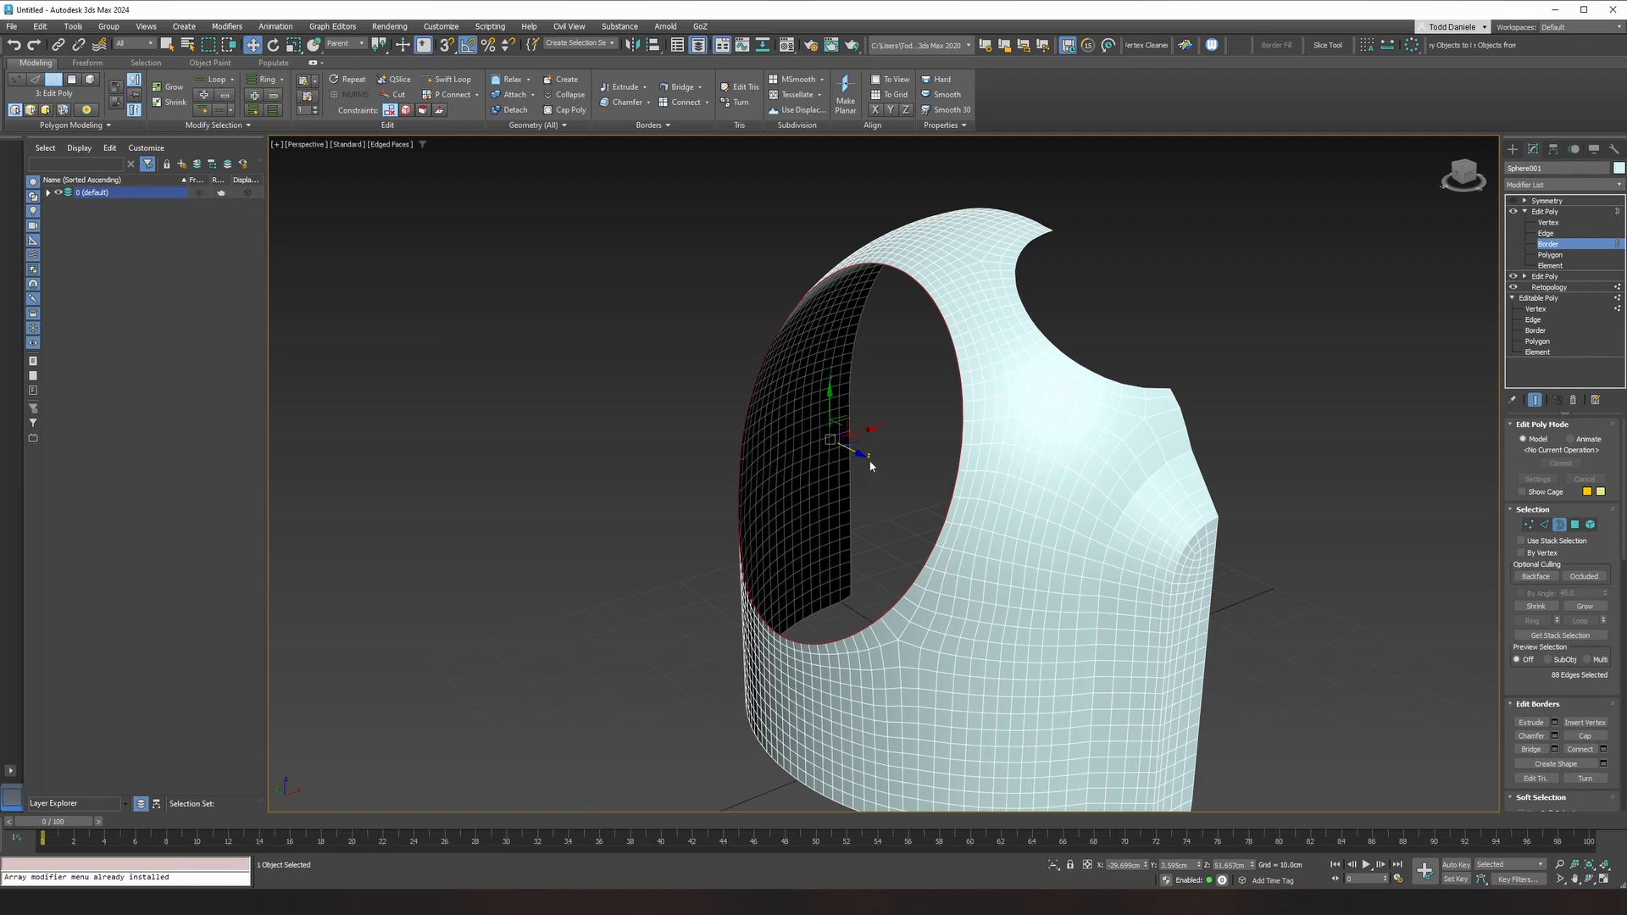
{"action": "middle_click_drag", "start_coordinate": [874, 466], "coordinate": [907, 455]}
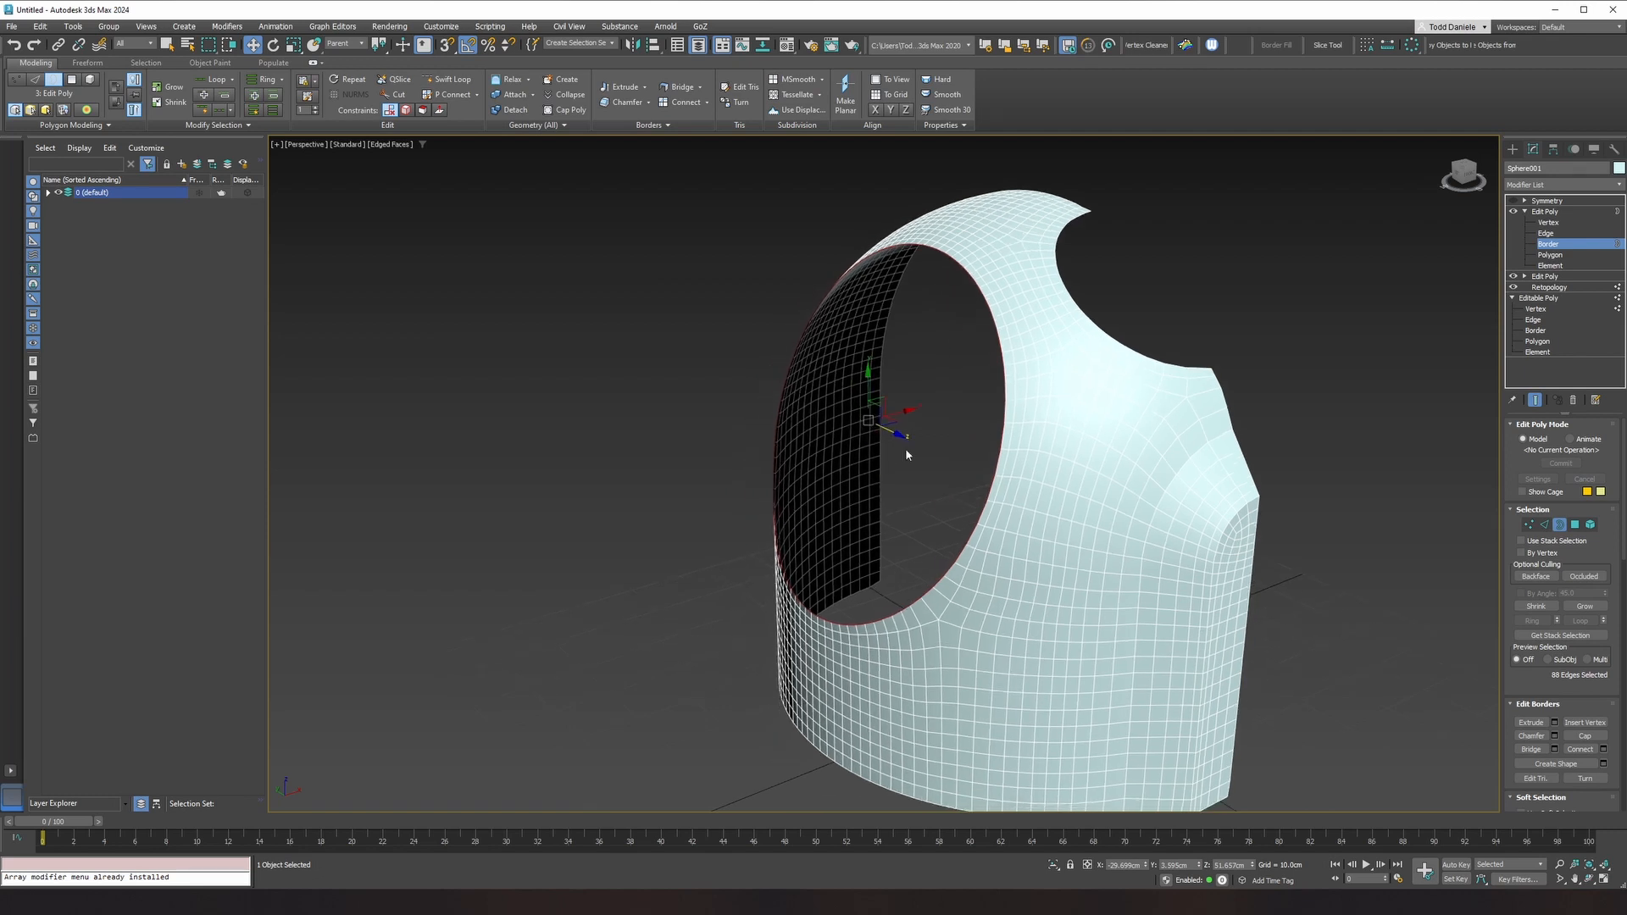
{"action": "scroll", "coordinate": [906, 454], "scroll_direction": "up", "scroll_amount": 3}
{"action": "scroll", "coordinate": [906, 454], "scroll_direction": "down", "scroll_amount": 5}
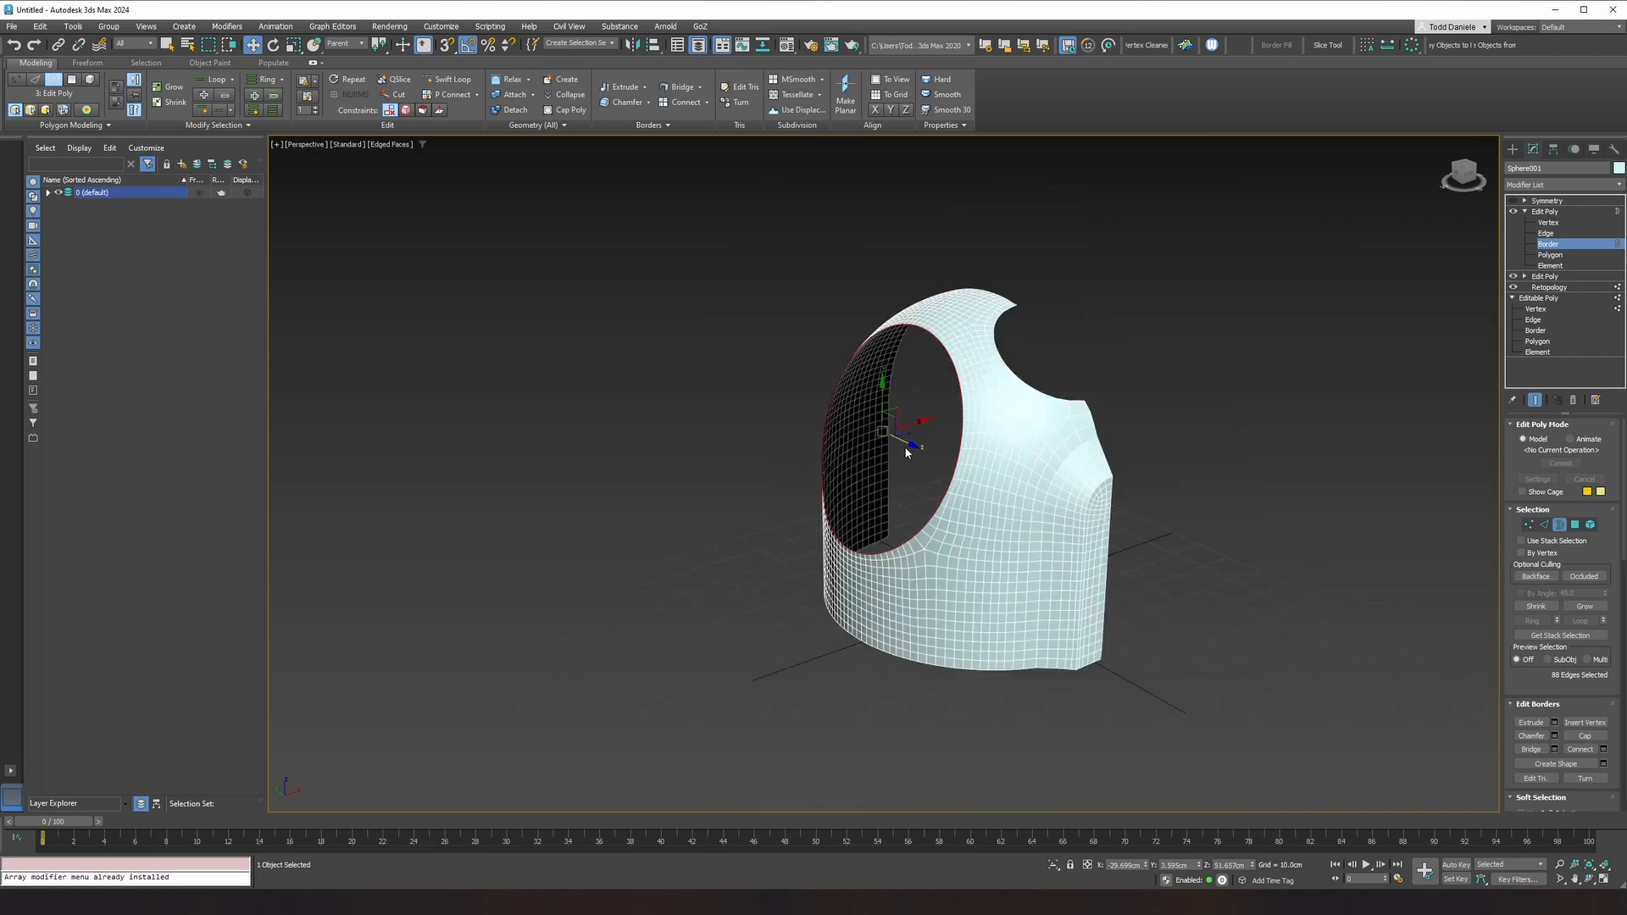
{"action": "scroll", "coordinate": [906, 453], "scroll_direction": "up", "scroll_amount": 6}
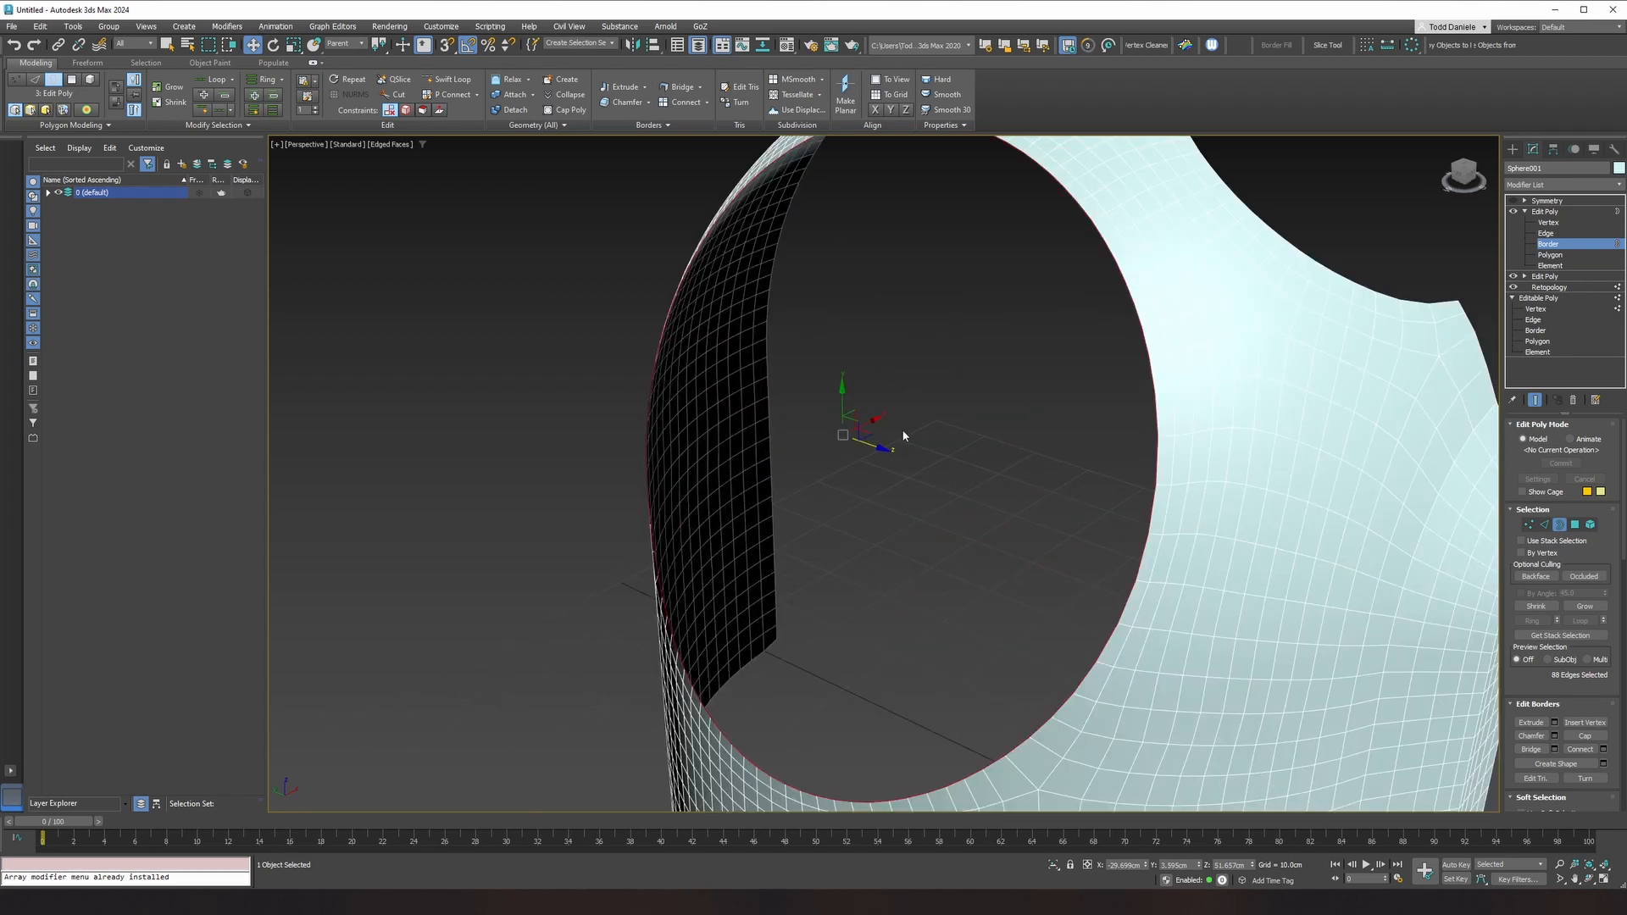
{"action": "key", "text": "r"}
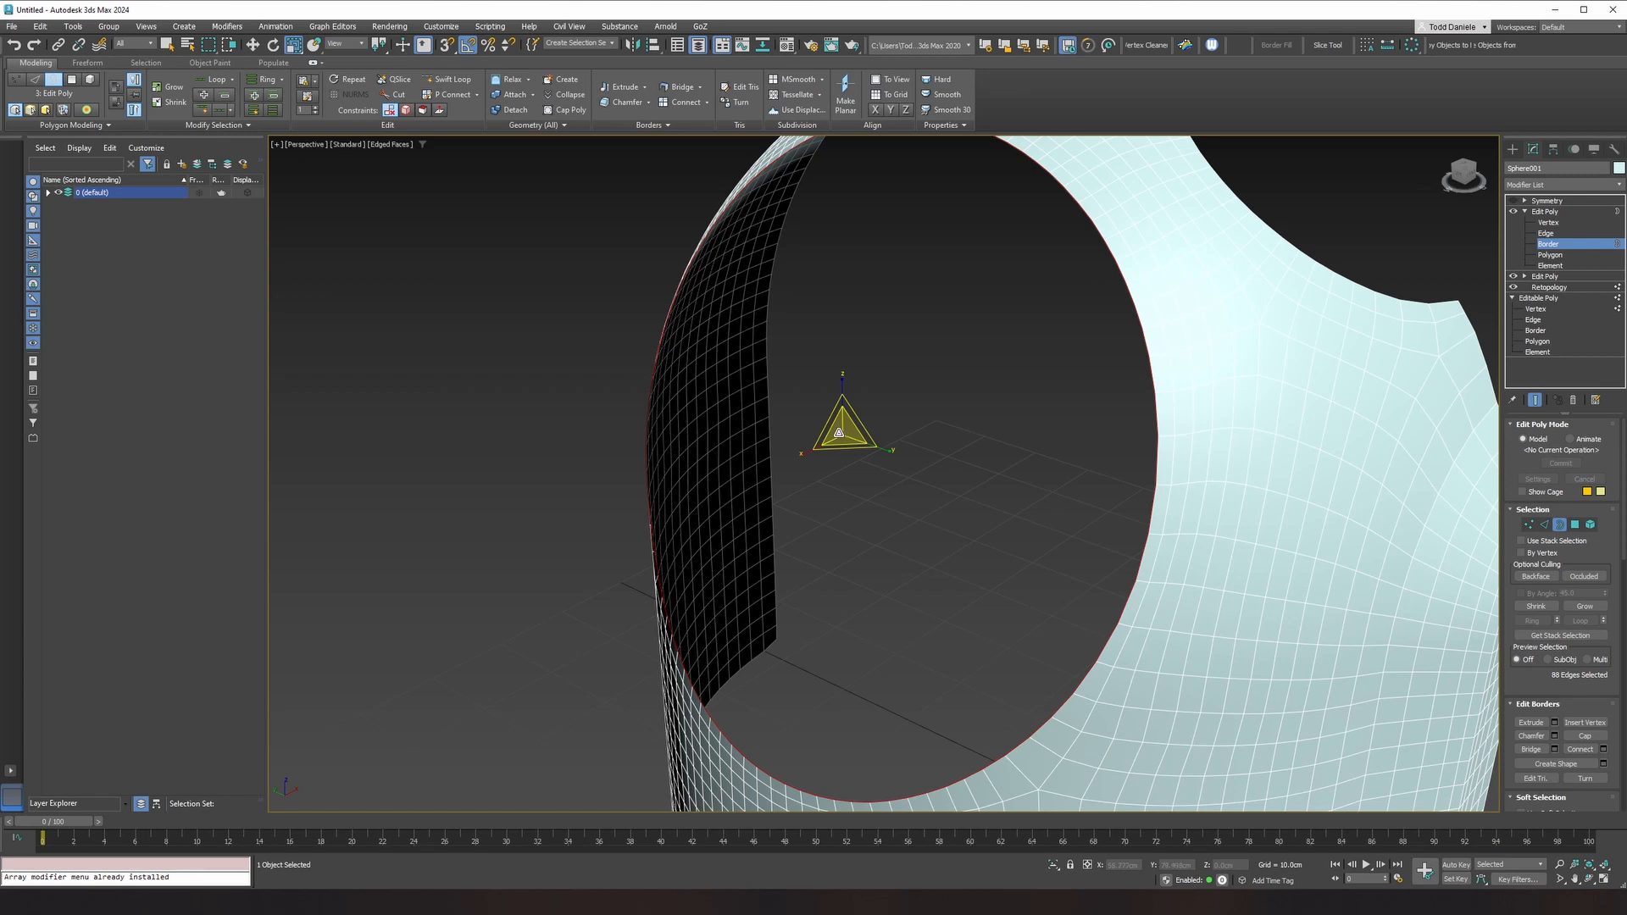
{"action": "left_click_drag", "start_coordinate": [842, 425], "coordinate": [841, 529], "text": "shift"}
Step: Push the arm opening's inner border into the torso along its Local axis to form a funnel-shaped socket, and check its shading
{"action": "key", "text": "w"}
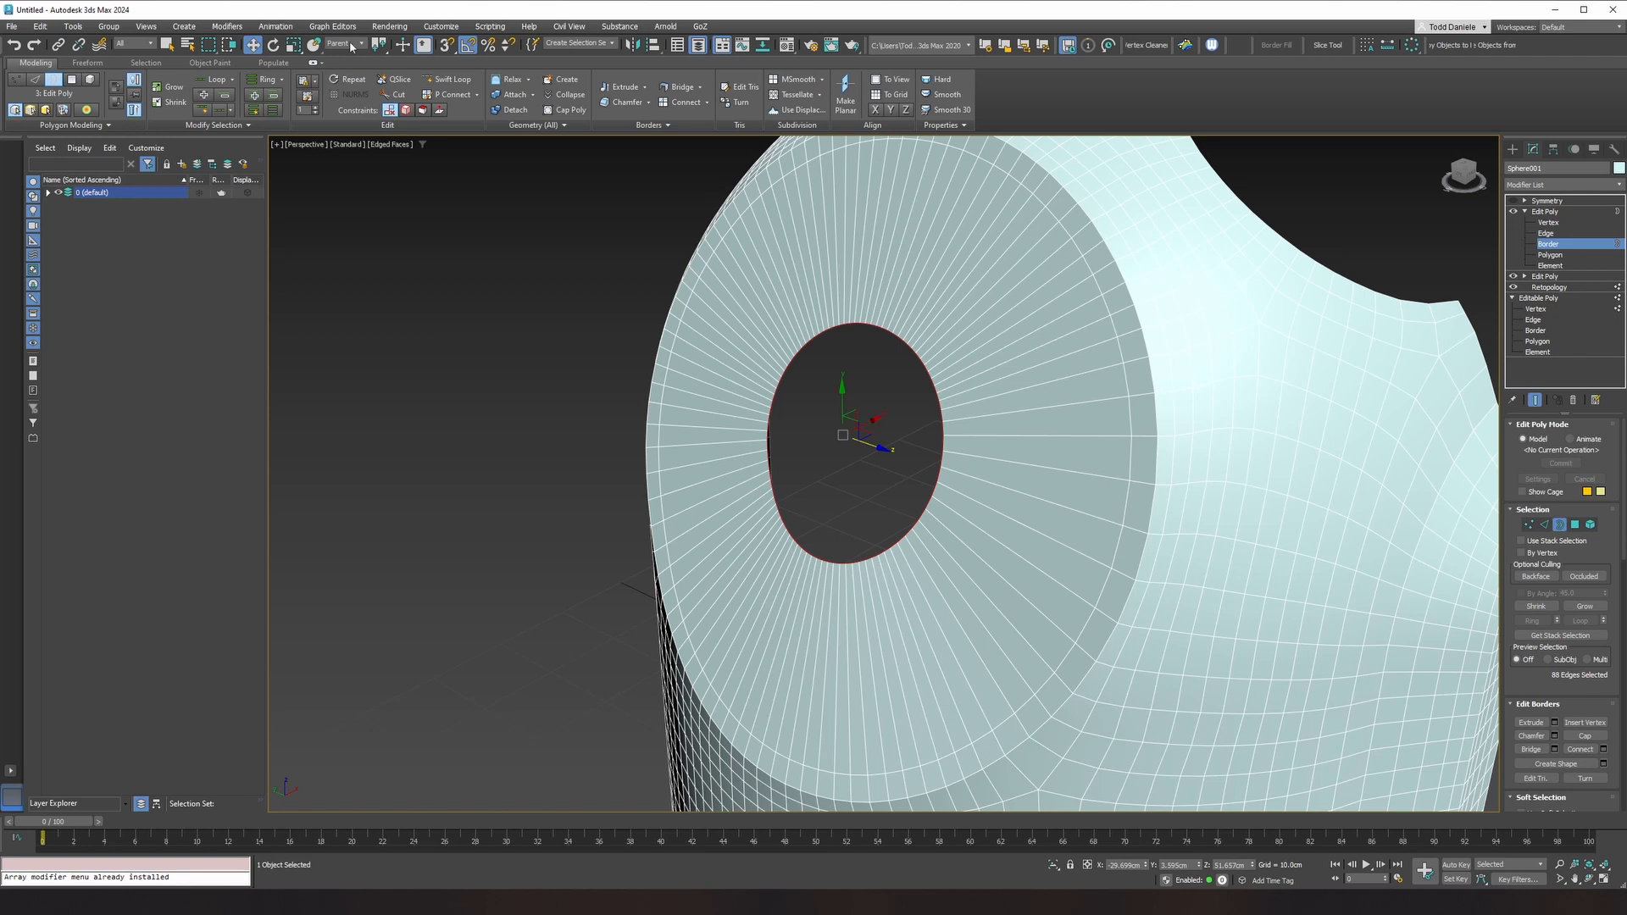
{"action": "left_click", "coordinate": [352, 44]}
{"action": "left_click", "coordinate": [343, 88]}
{"action": "middle_click_drag", "start_coordinate": [817, 459], "coordinate": [808, 458], "text": "alt"}
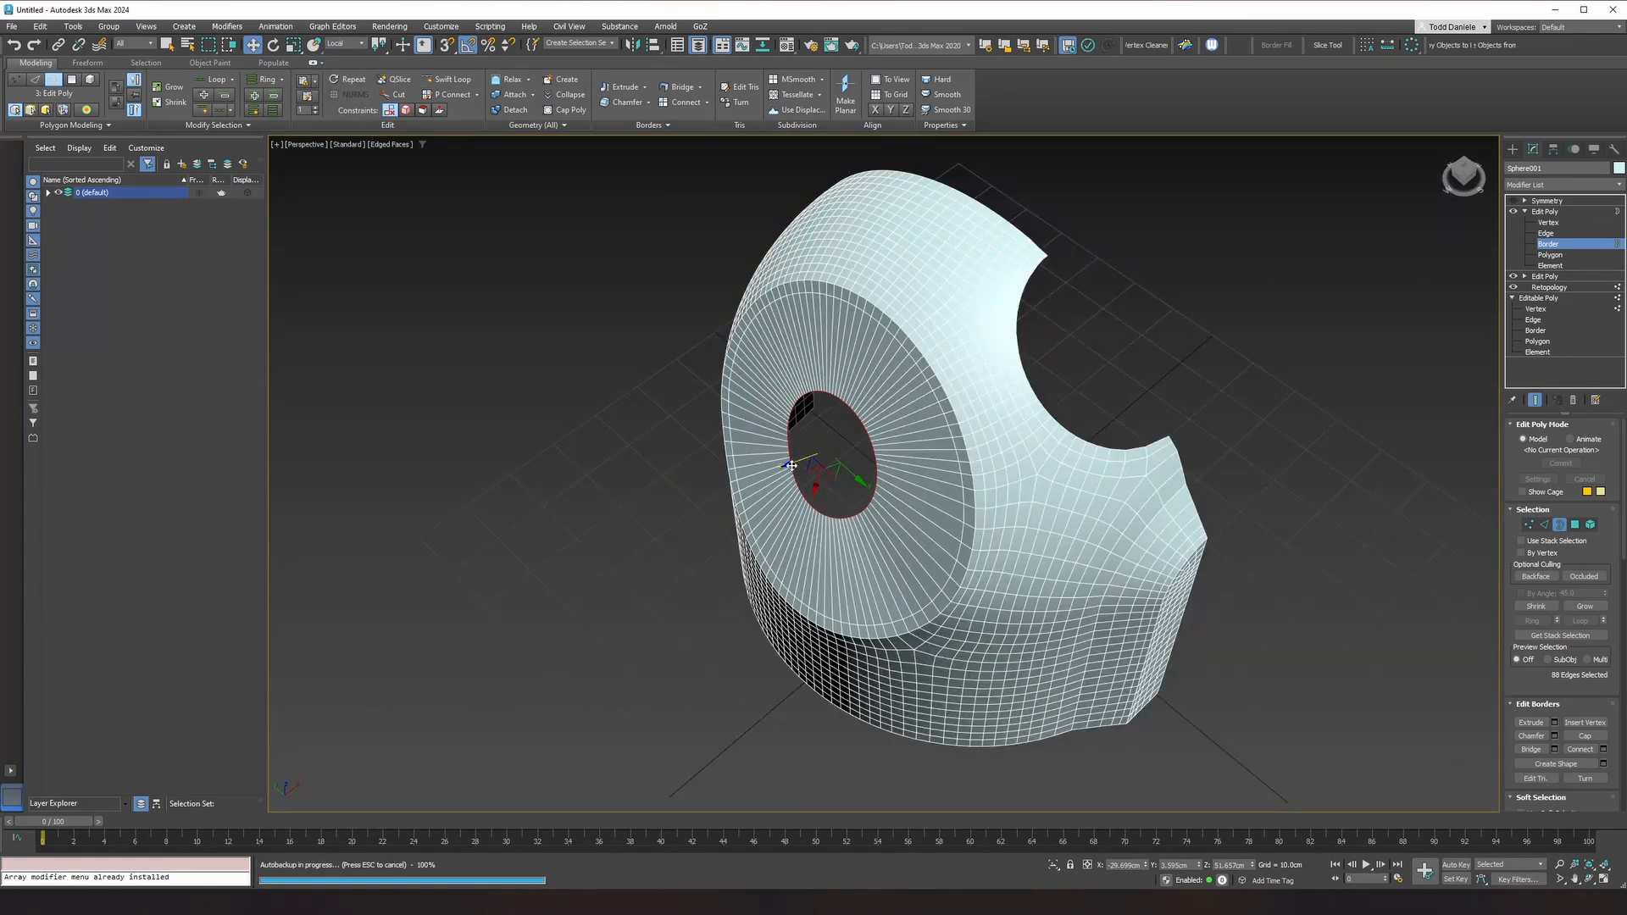
{"action": "left_click_drag", "start_coordinate": [791, 465], "coordinate": [827, 453], "text": "shift"}
{"action": "middle_click_drag", "start_coordinate": [827, 453], "coordinate": [810, 432], "text": "alt"}
{"action": "left_click", "coordinate": [1388, 368]}
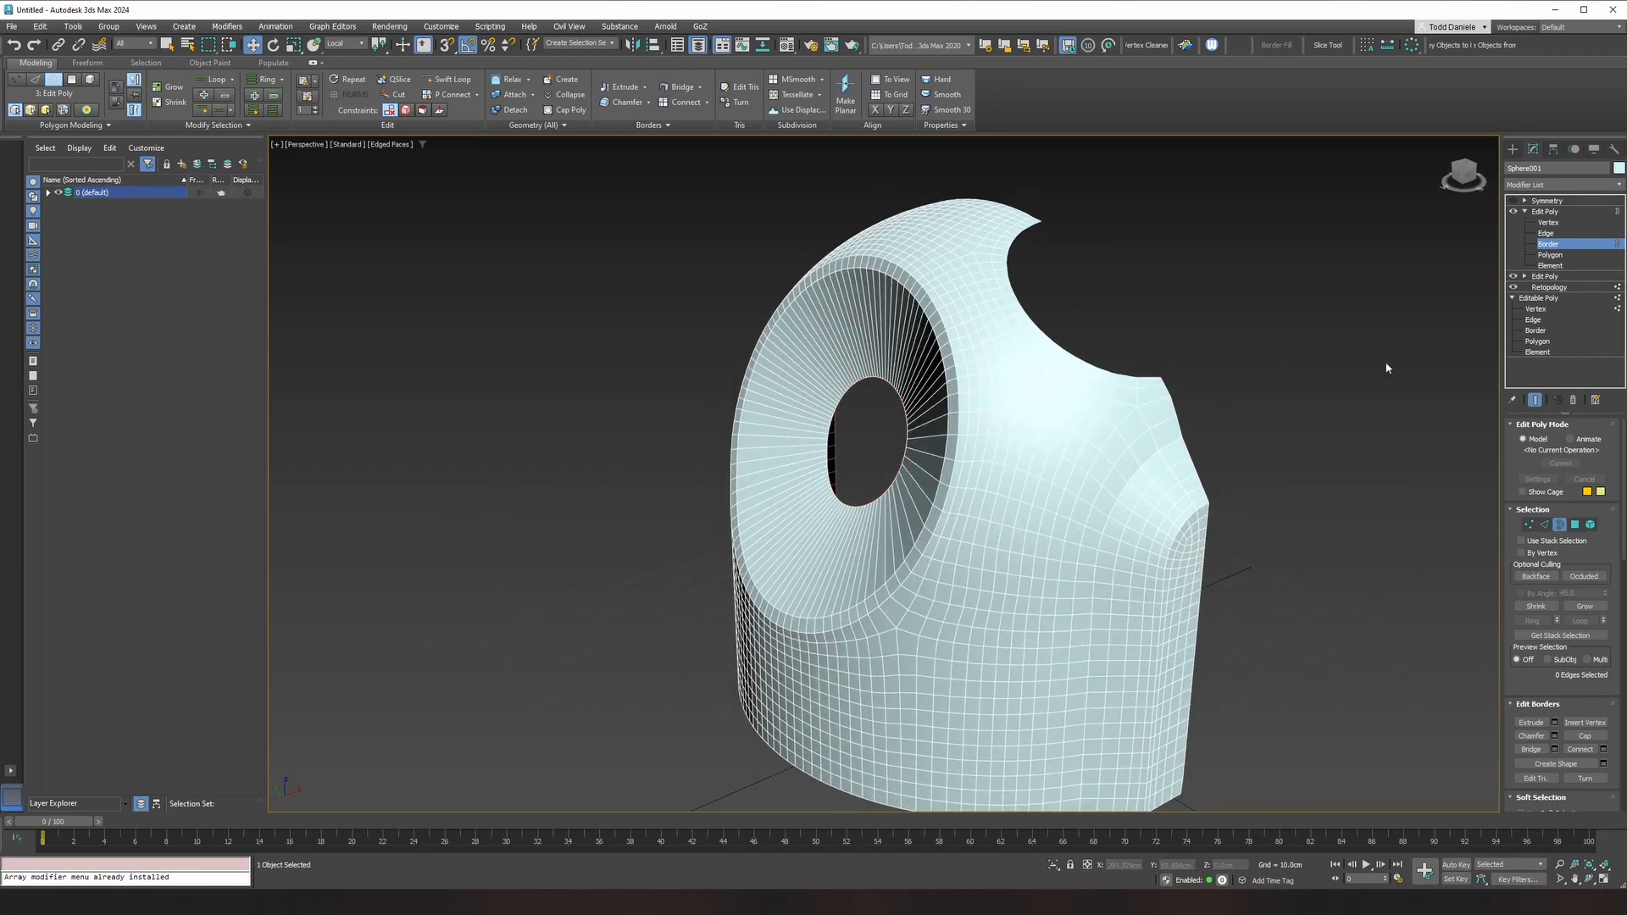
{"action": "key", "text": "F4"}
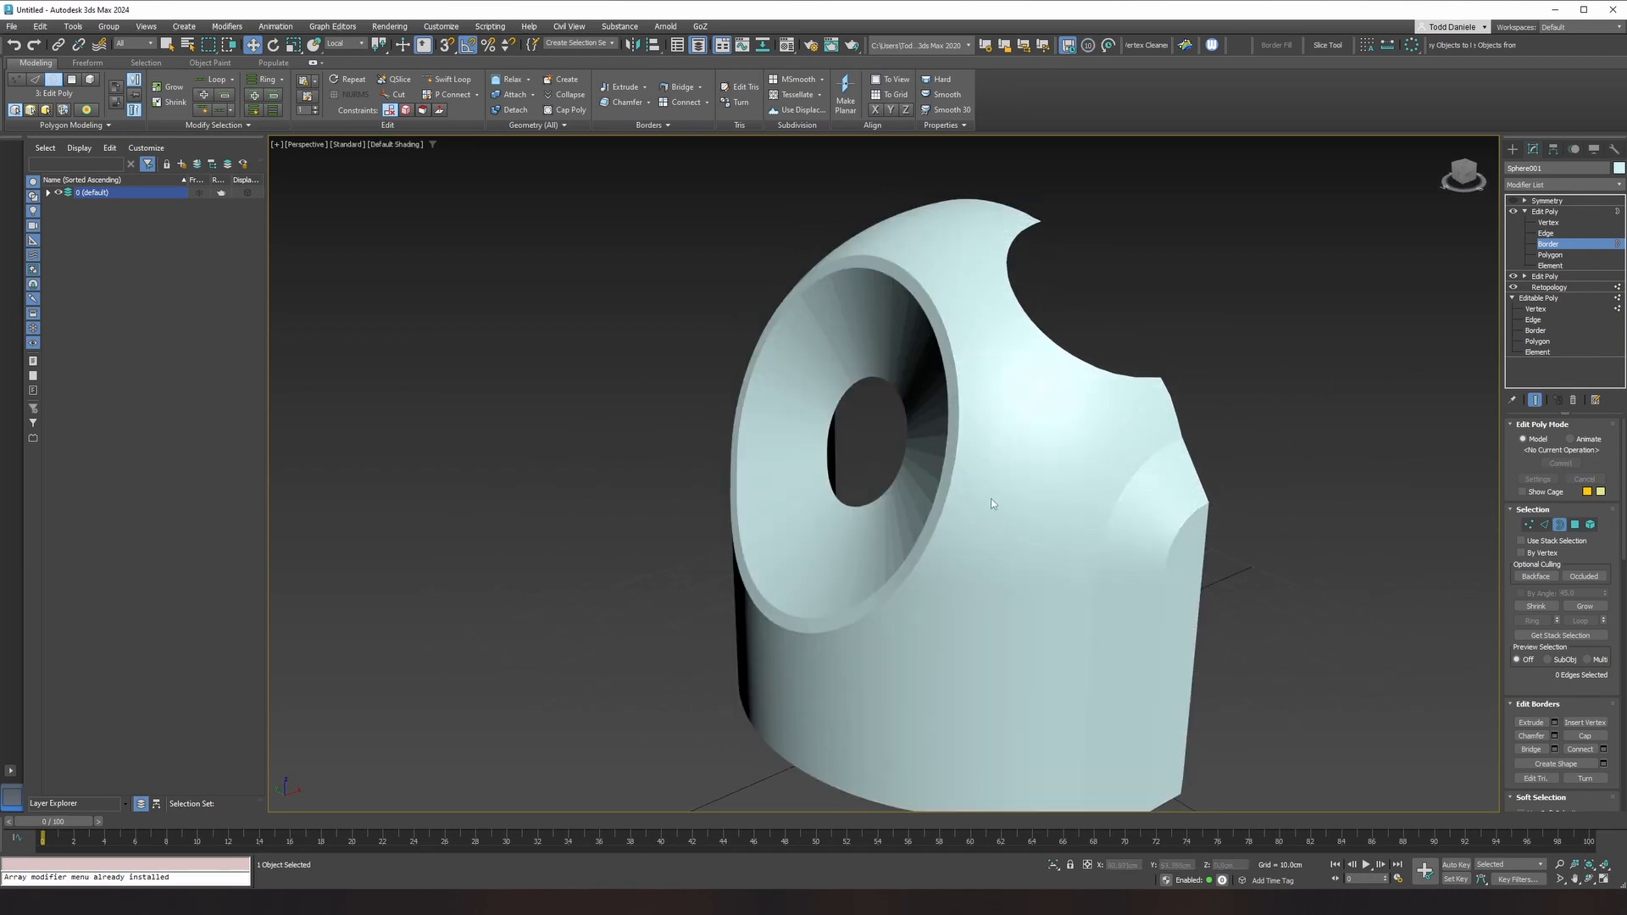
{"action": "scroll", "coordinate": [839, 364], "scroll_direction": "up", "scroll_amount": 2}
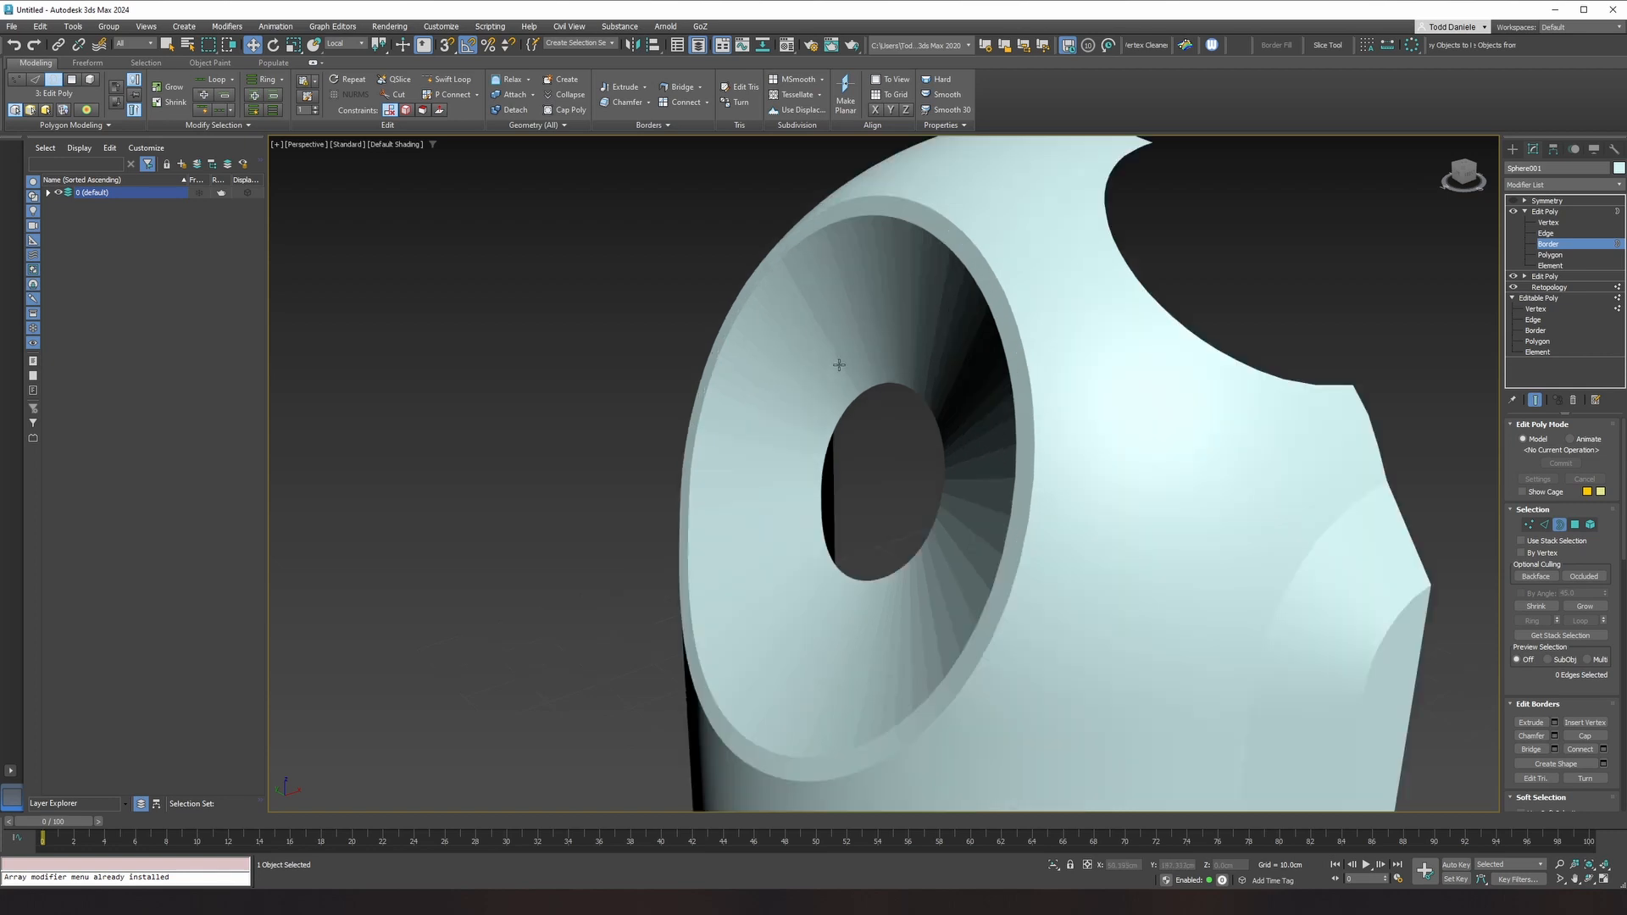
{"action": "key", "text": "F4"}
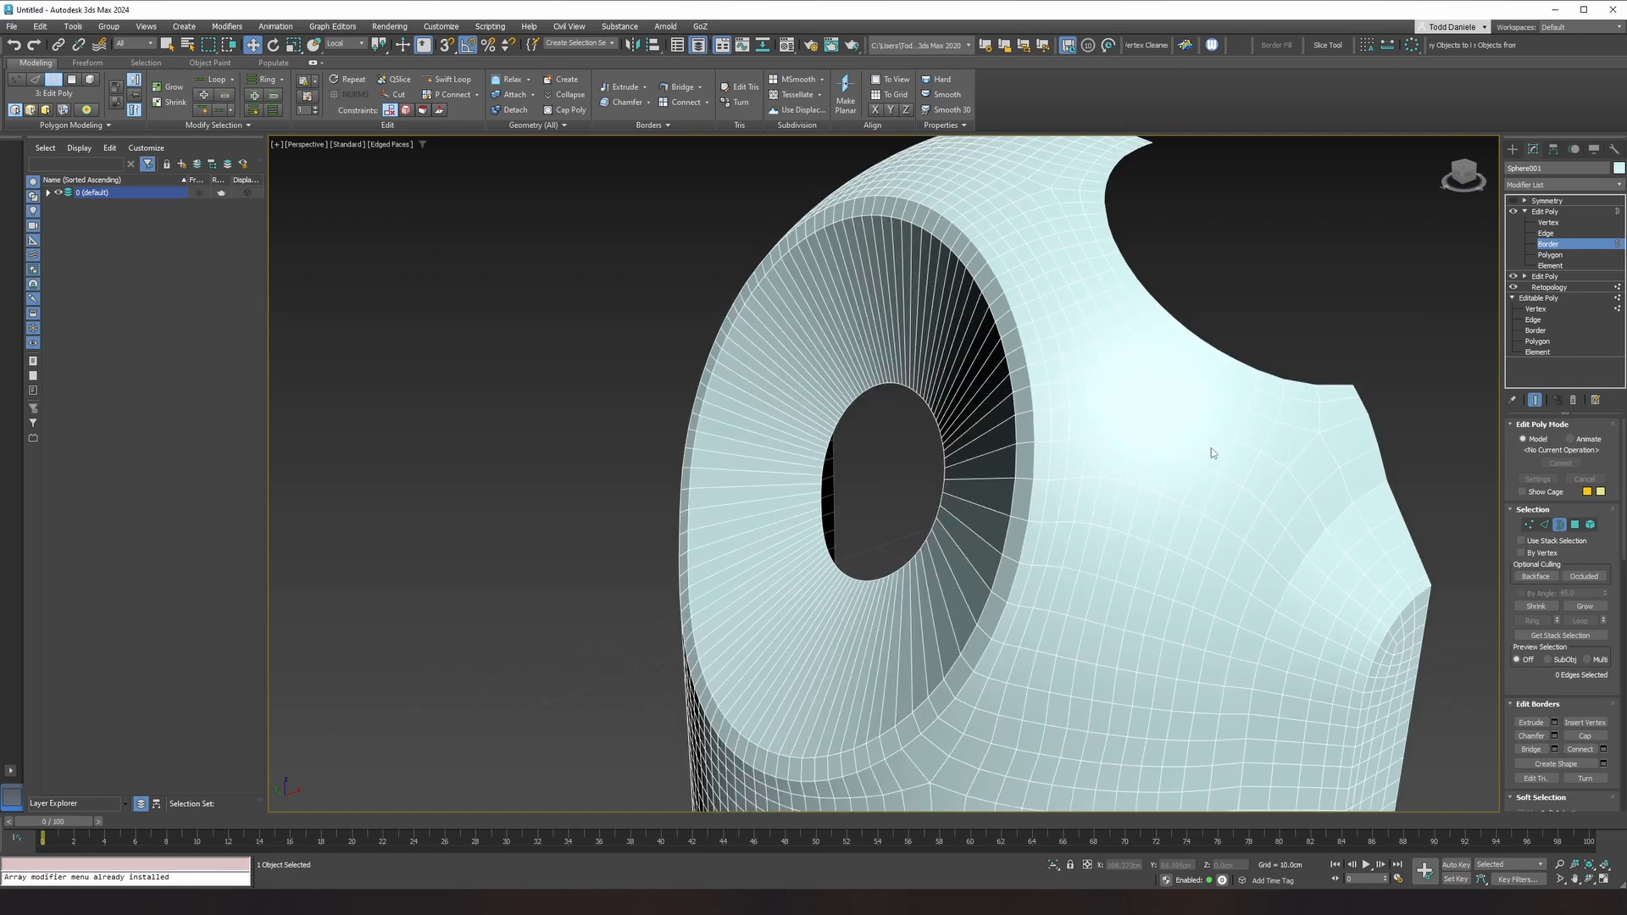
Step: Turn the Symmetry modifier back on and check the mirrored torso with both arm sockets
{"action": "left_click", "coordinate": [1546, 201]}
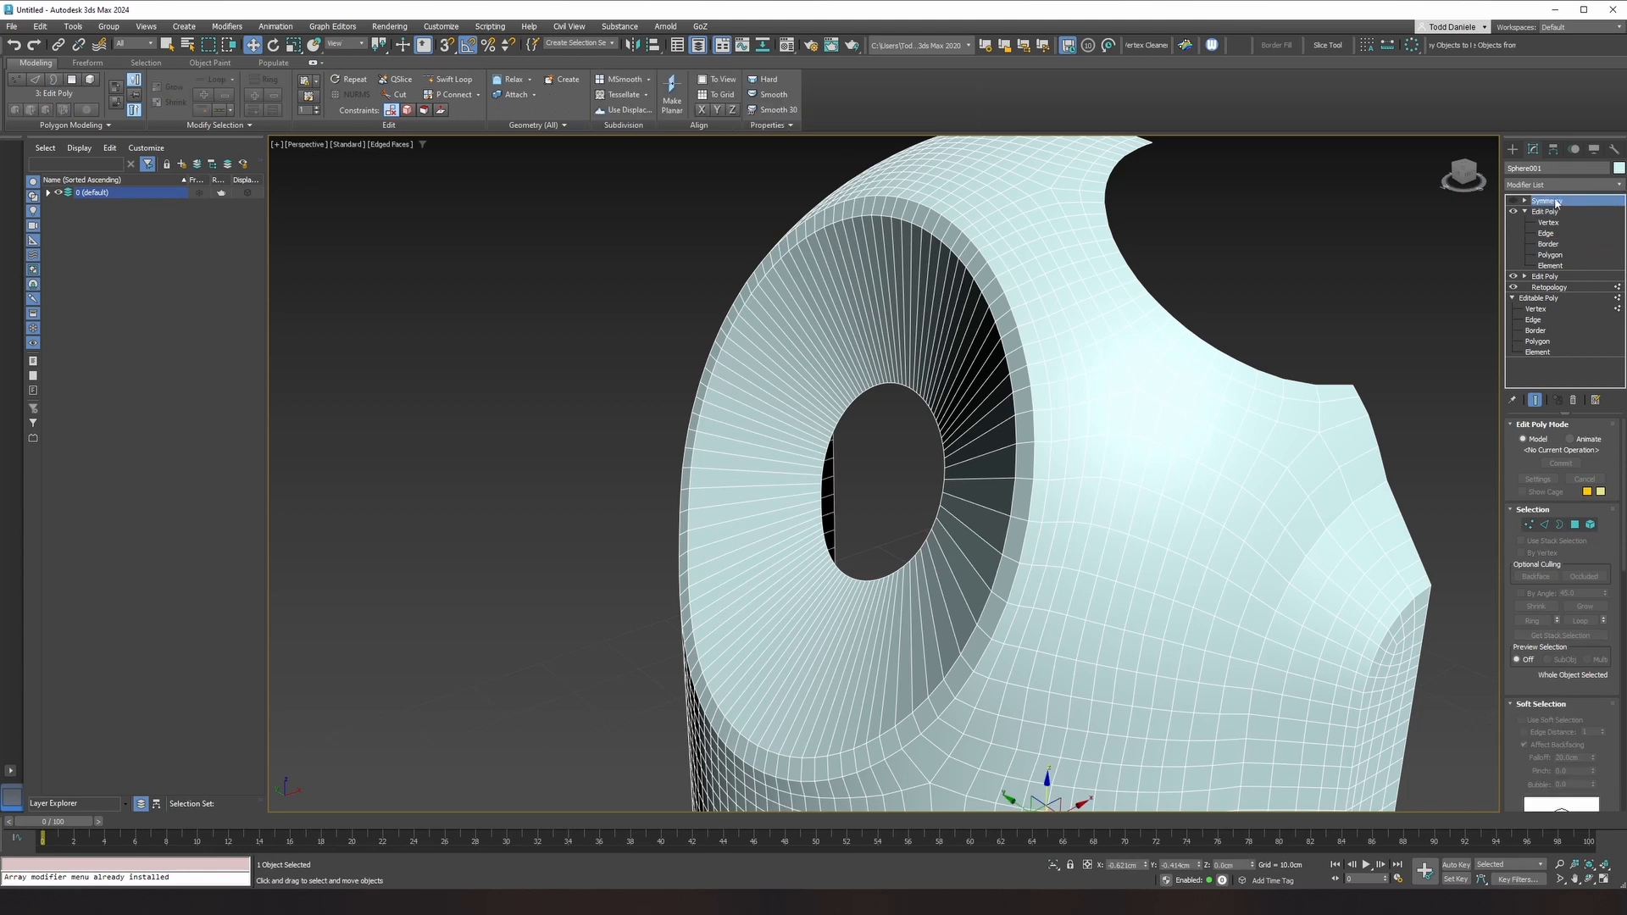
{"action": "left_click", "coordinate": [1514, 201]}
{"action": "scroll", "coordinate": [995, 472], "scroll_direction": "down", "scroll_amount": 3}
{"action": "key", "text": "F4"}
{"action": "left_click", "coordinate": [1291, 473]}
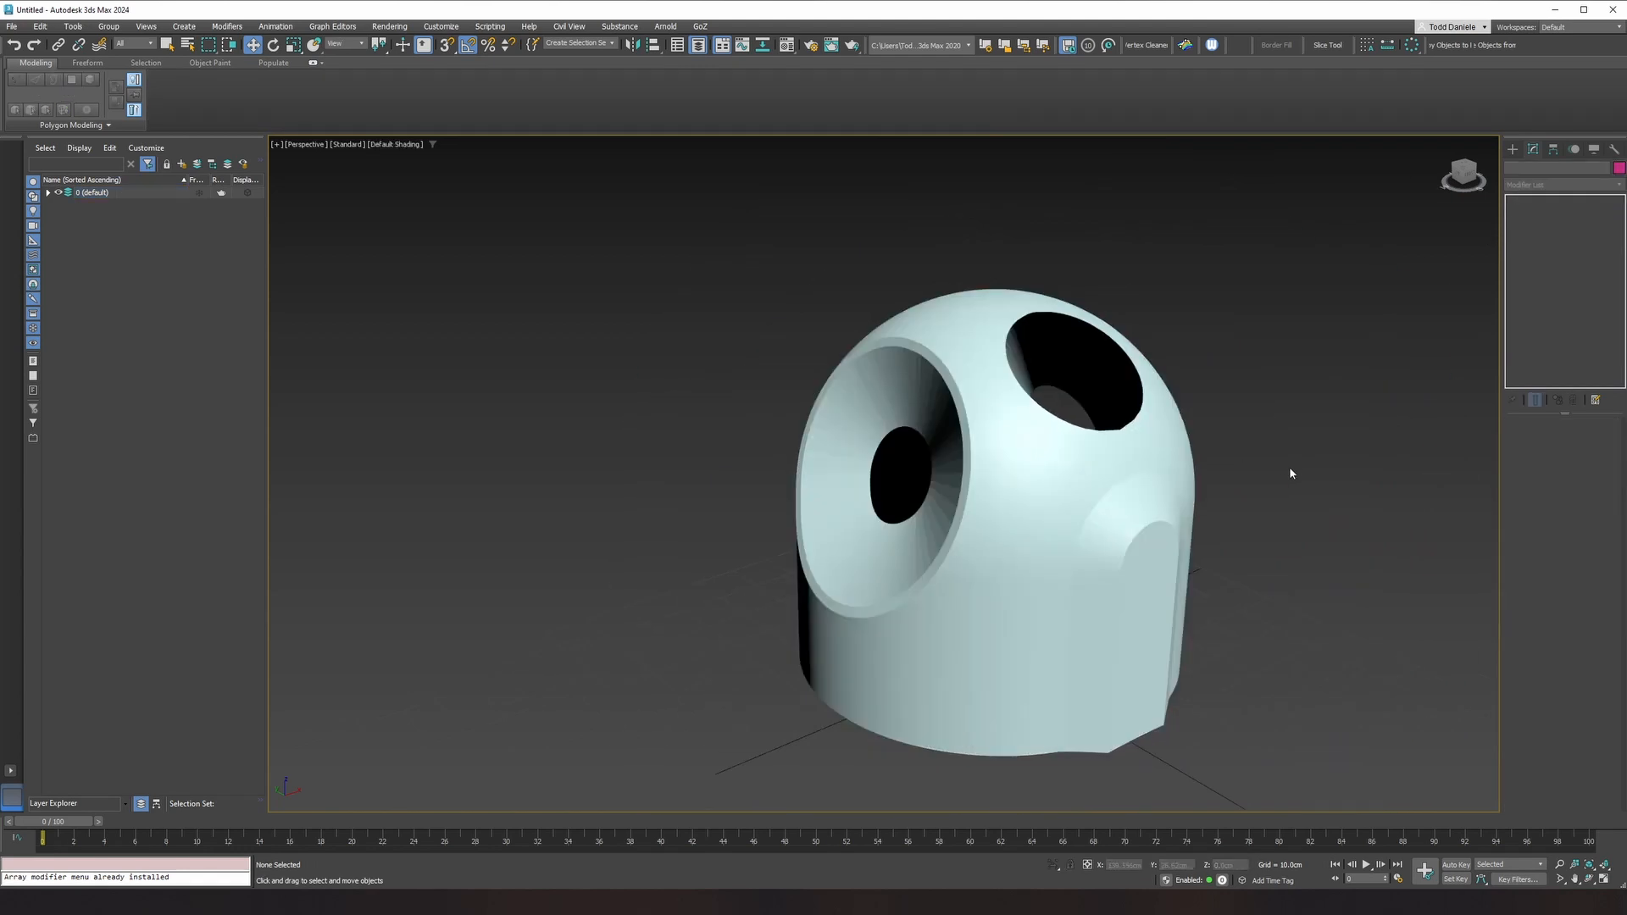
{"action": "middle_click_drag", "start_coordinate": [1287, 494], "coordinate": [1141, 530], "text": "alt"}
{"action": "key", "text": "F4"}
{"action": "scroll", "coordinate": [875, 441], "scroll_direction": "up", "scroll_amount": 5}
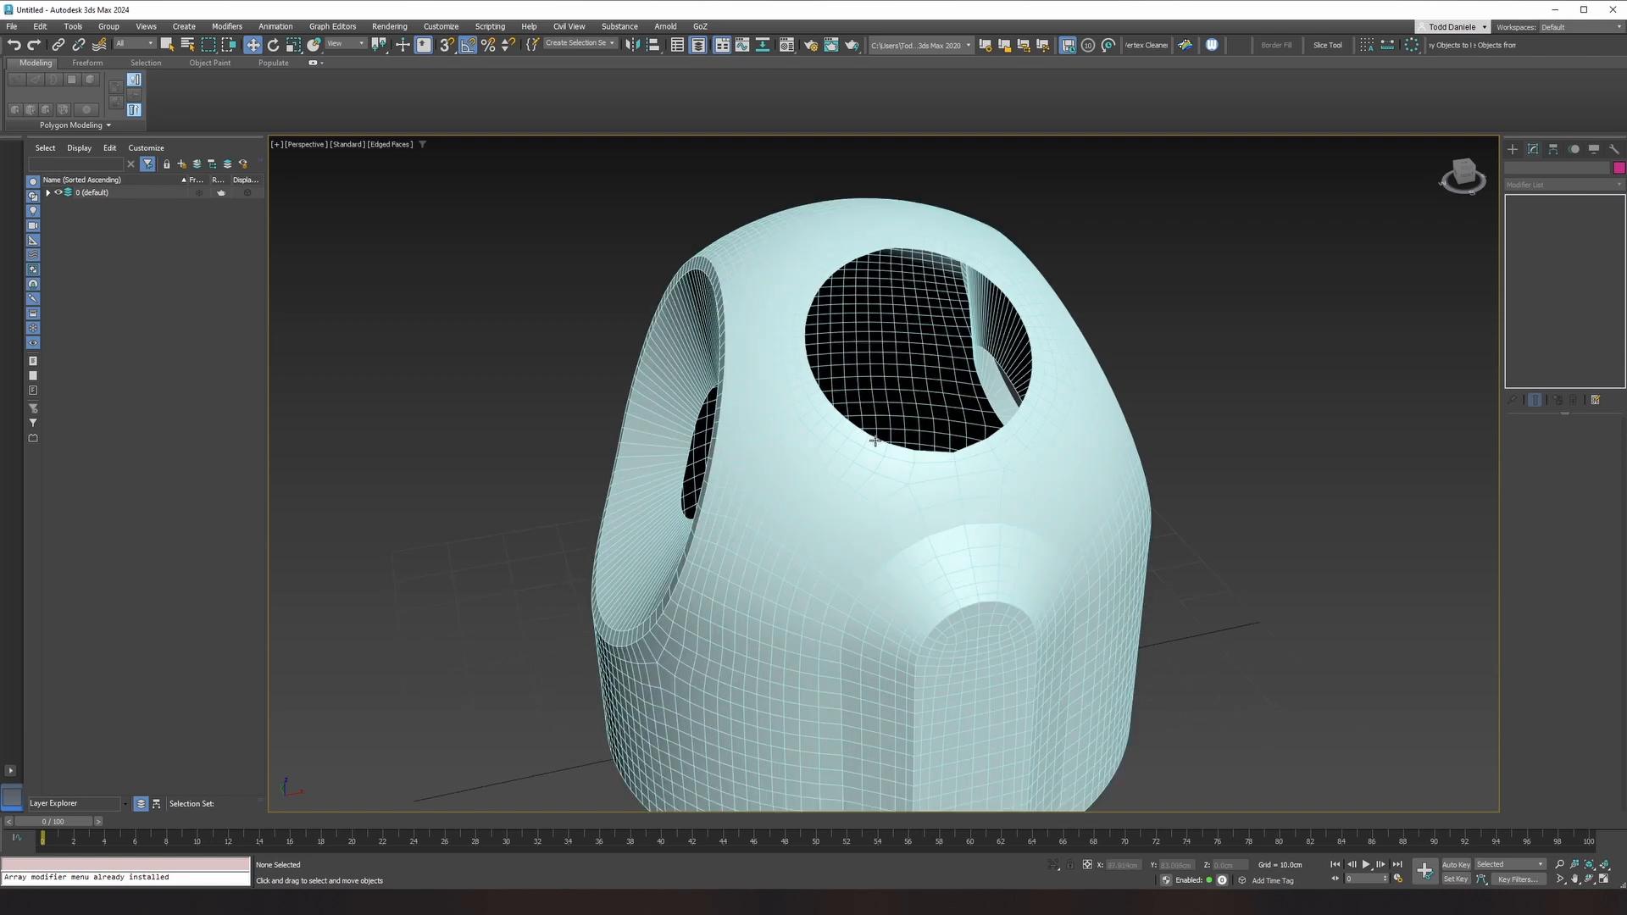
Step: Add an Edit Poly modifier on top of Symmetry and switch to its border level
{"action": "left_click", "coordinate": [932, 476]}
{"action": "left_click", "coordinate": [1539, 185]}
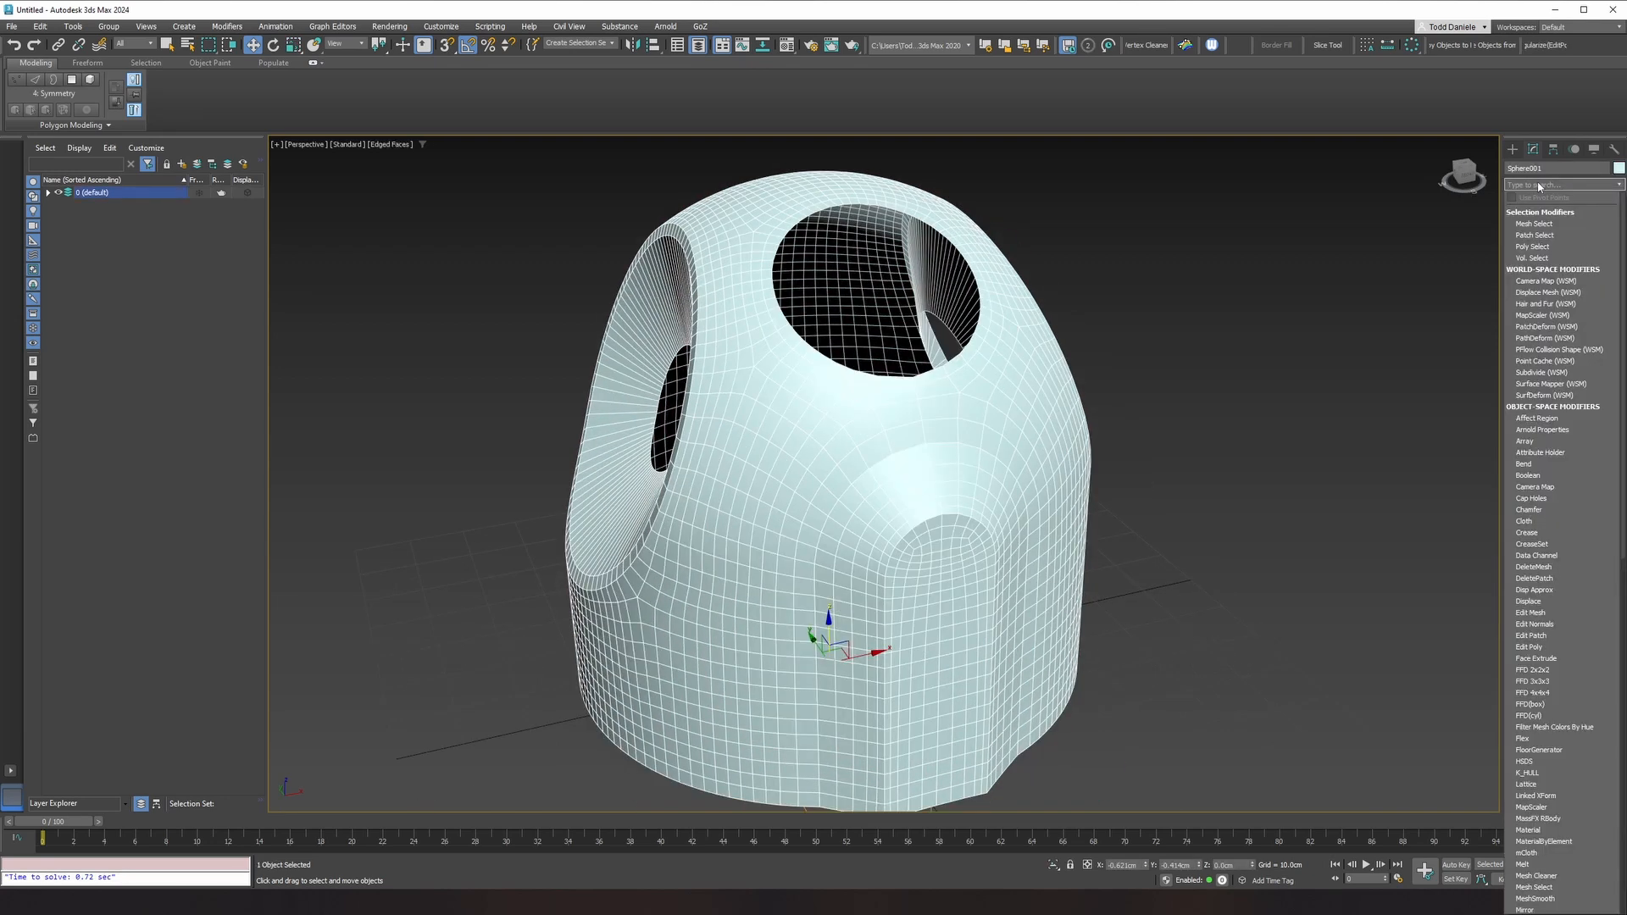
{"action": "type", "text": "ed"}
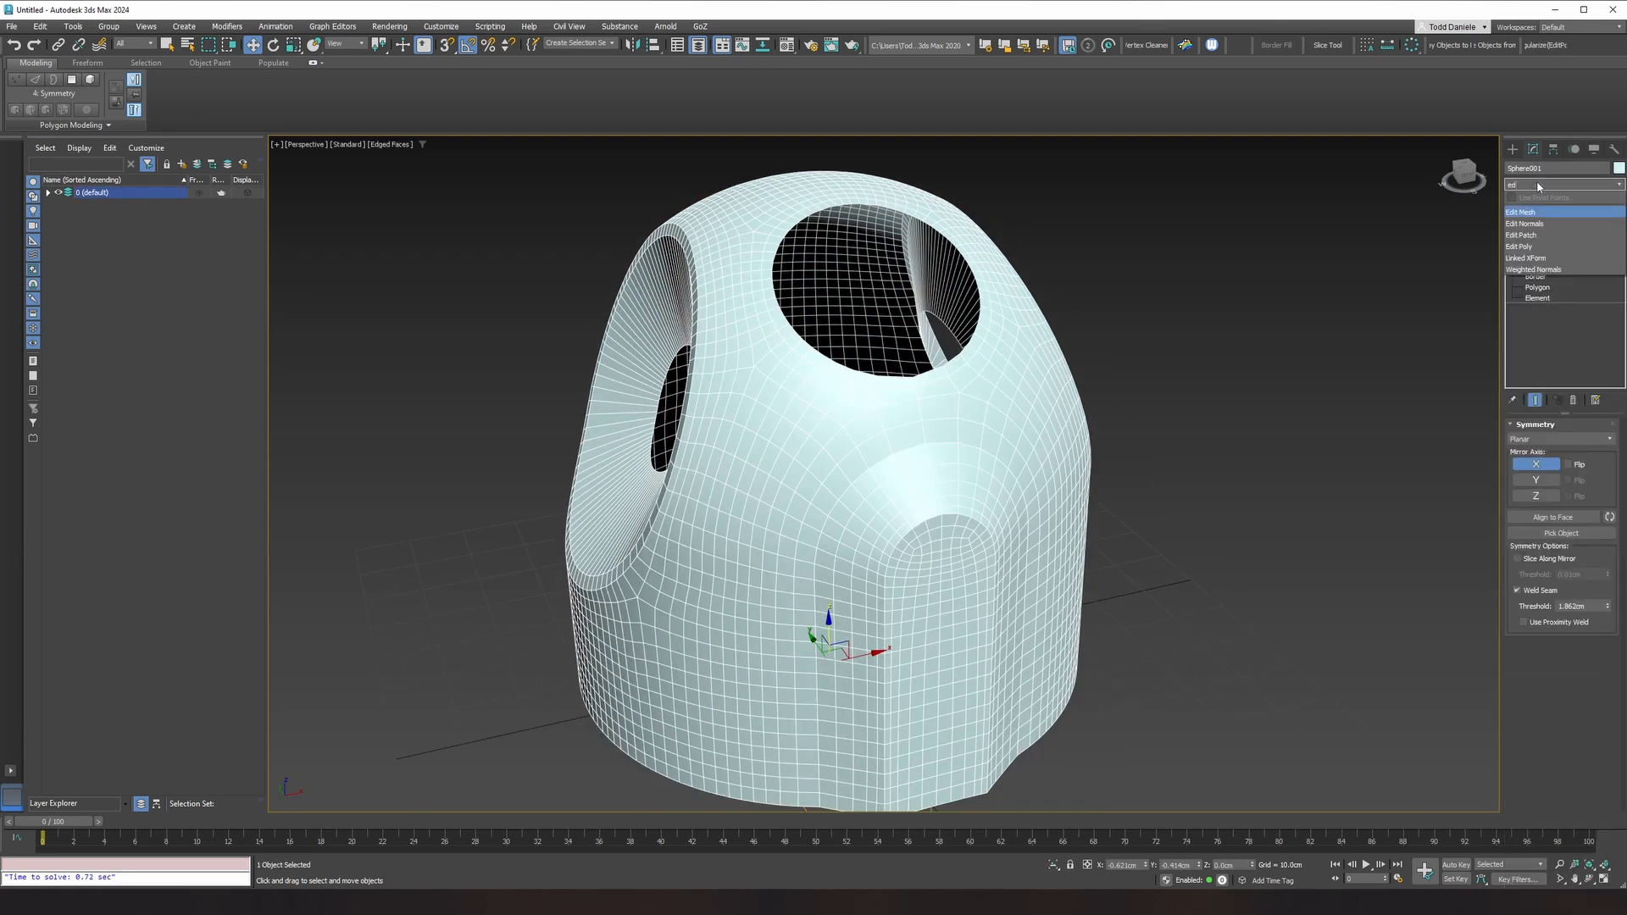
{"action": "left_click", "coordinate": [1536, 247]}
{"action": "left_click", "coordinate": [1525, 201]}
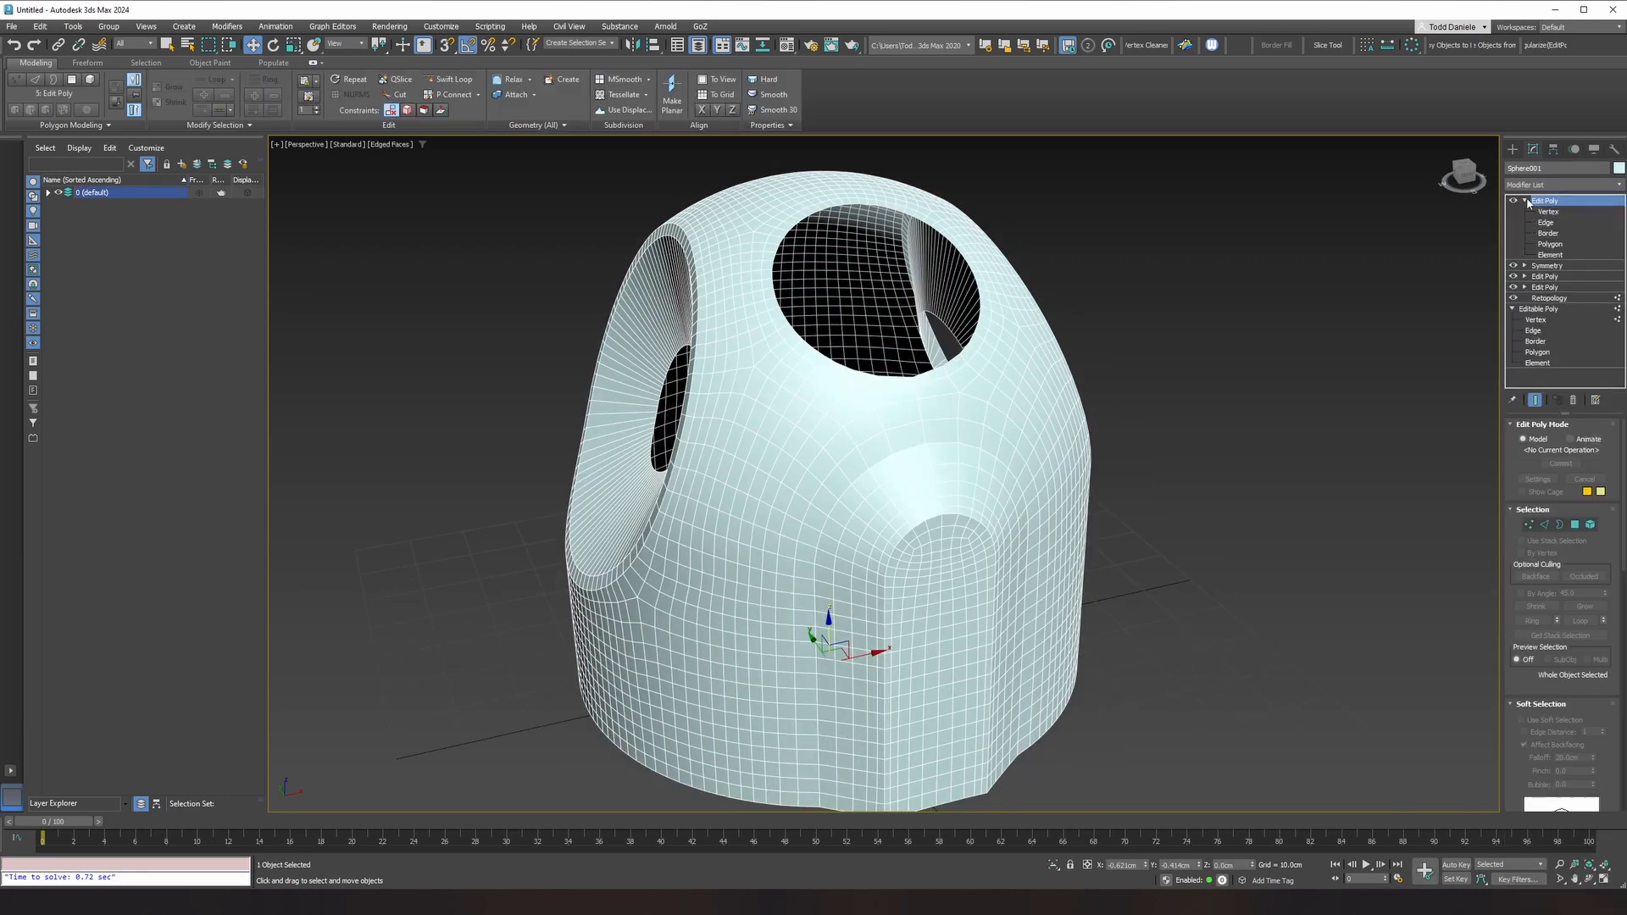
{"action": "left_click", "coordinate": [1548, 234]}
Step: Select the neck opening's border and scale copies of it inward to add rings of faces
{"action": "left_click", "coordinate": [964, 348]}
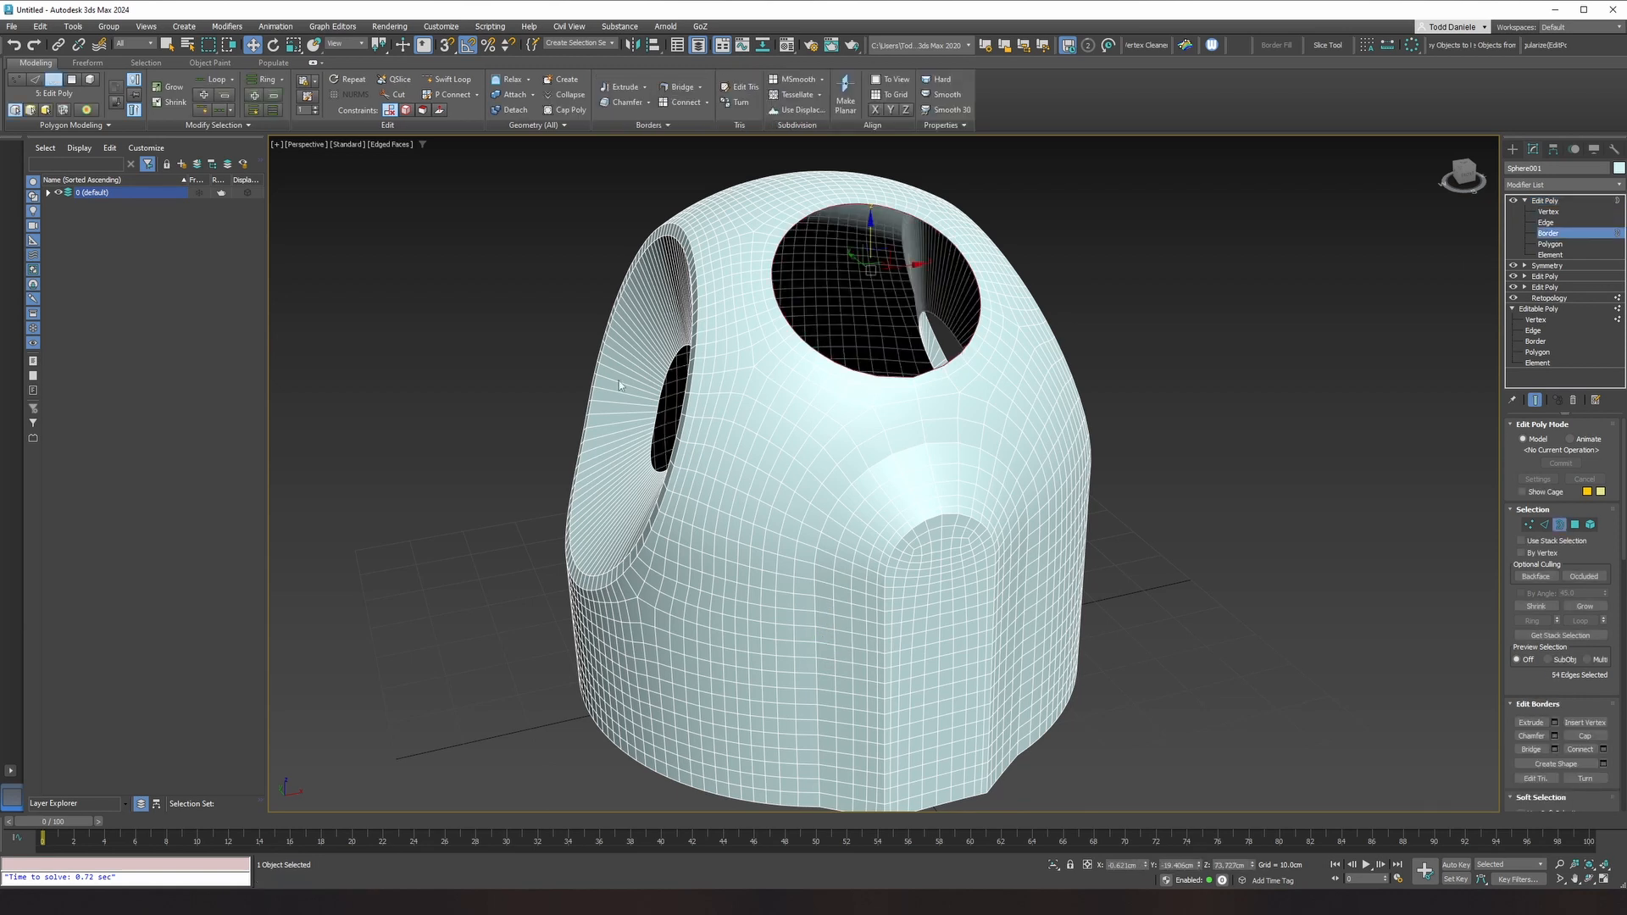
{"action": "mouse_move", "coordinate": [828, 349]}
{"action": "middle_mouse_down", "text": "alt"}
{"action": "mouse_move", "coordinate": [822, 316]}
{"action": "mouse_move", "coordinate": [837, 321]}
{"action": "middle_mouse_up", "text": "alt"}
{"action": "key", "text": "r"}
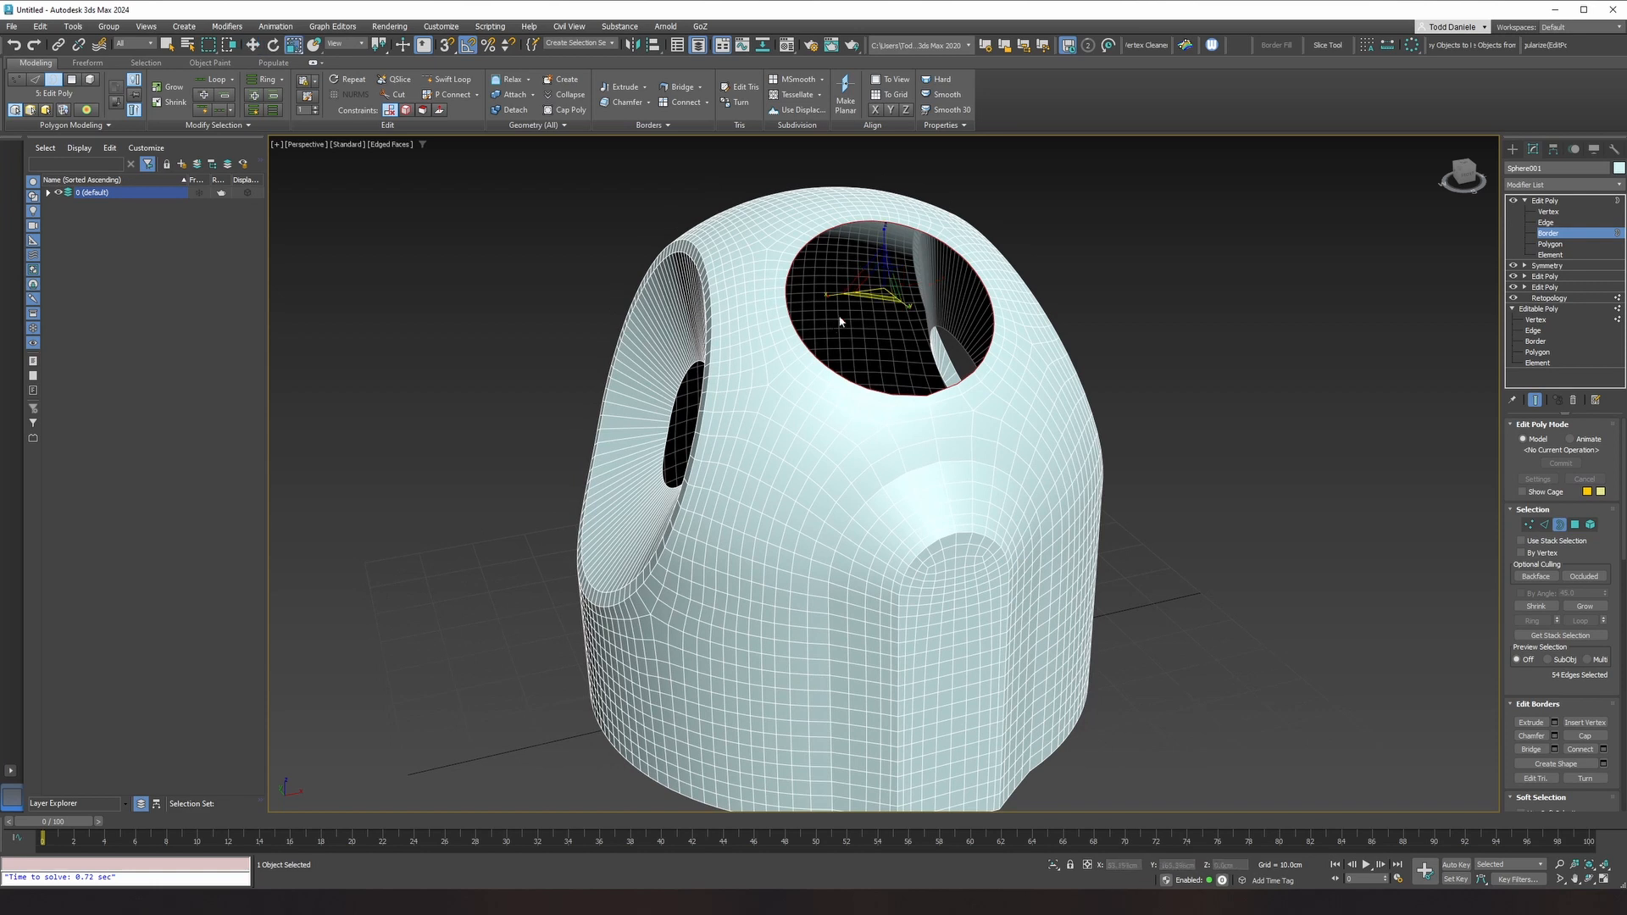
{"action": "scroll", "coordinate": [840, 321], "scroll_direction": "up", "scroll_amount": 5}
{"action": "scroll", "coordinate": [861, 286], "scroll_direction": "down", "scroll_amount": 3}
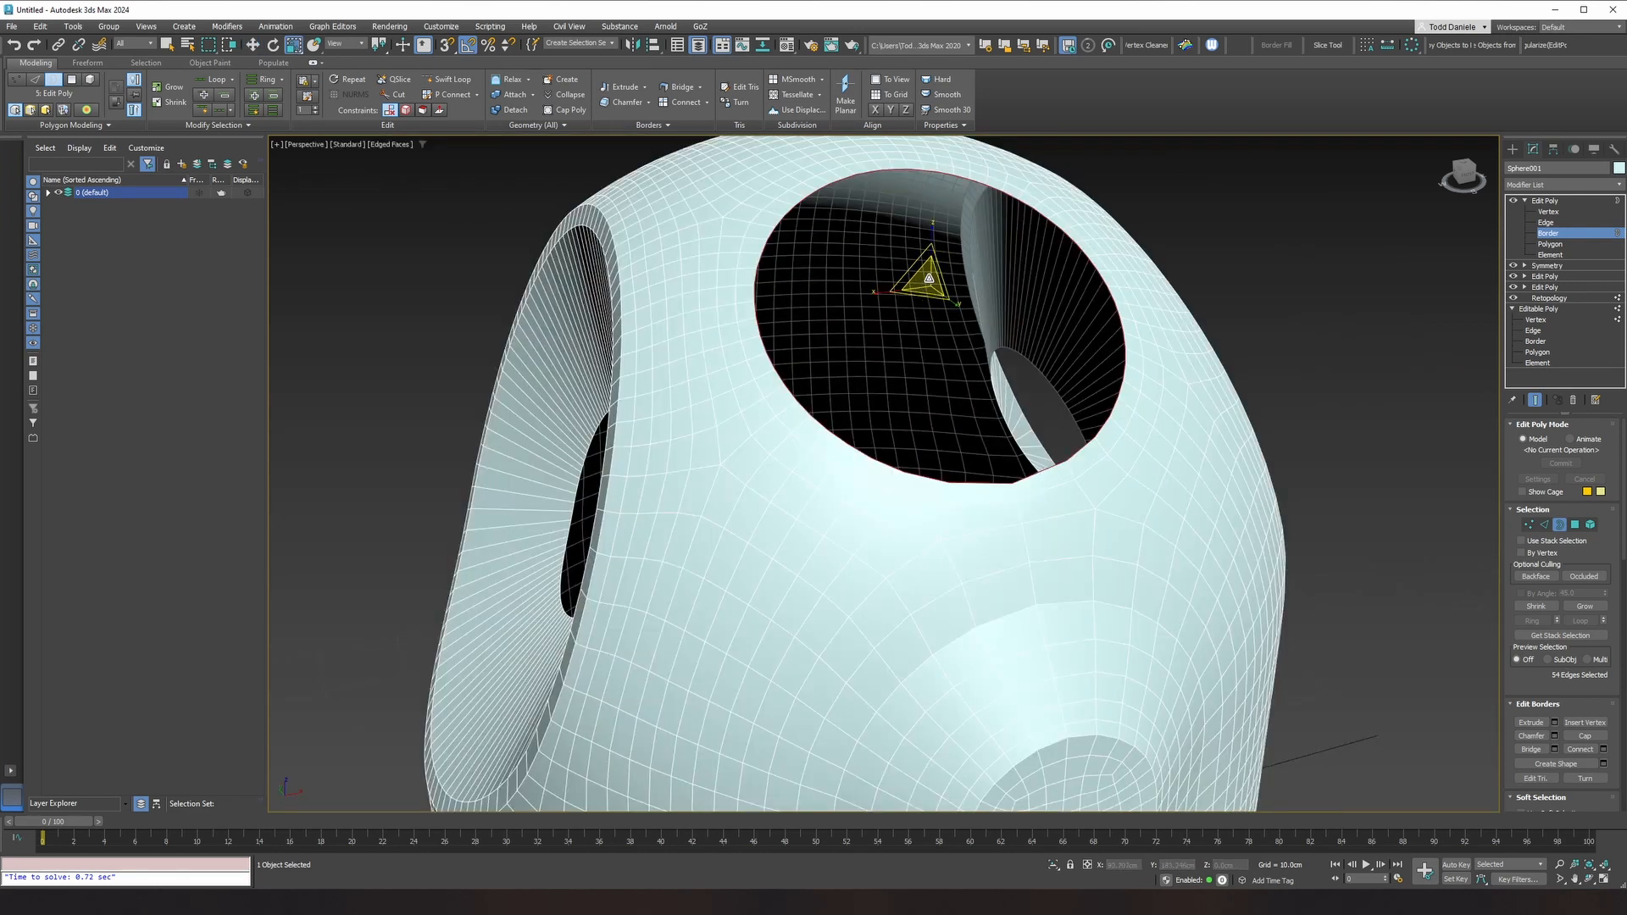
{"action": "left_click_drag", "start_coordinate": [929, 277], "coordinate": [923, 321]}
Step: Push the neck opening's inner border into the torso along its Local axis to form a recessed collar
{"action": "key", "text": "w"}
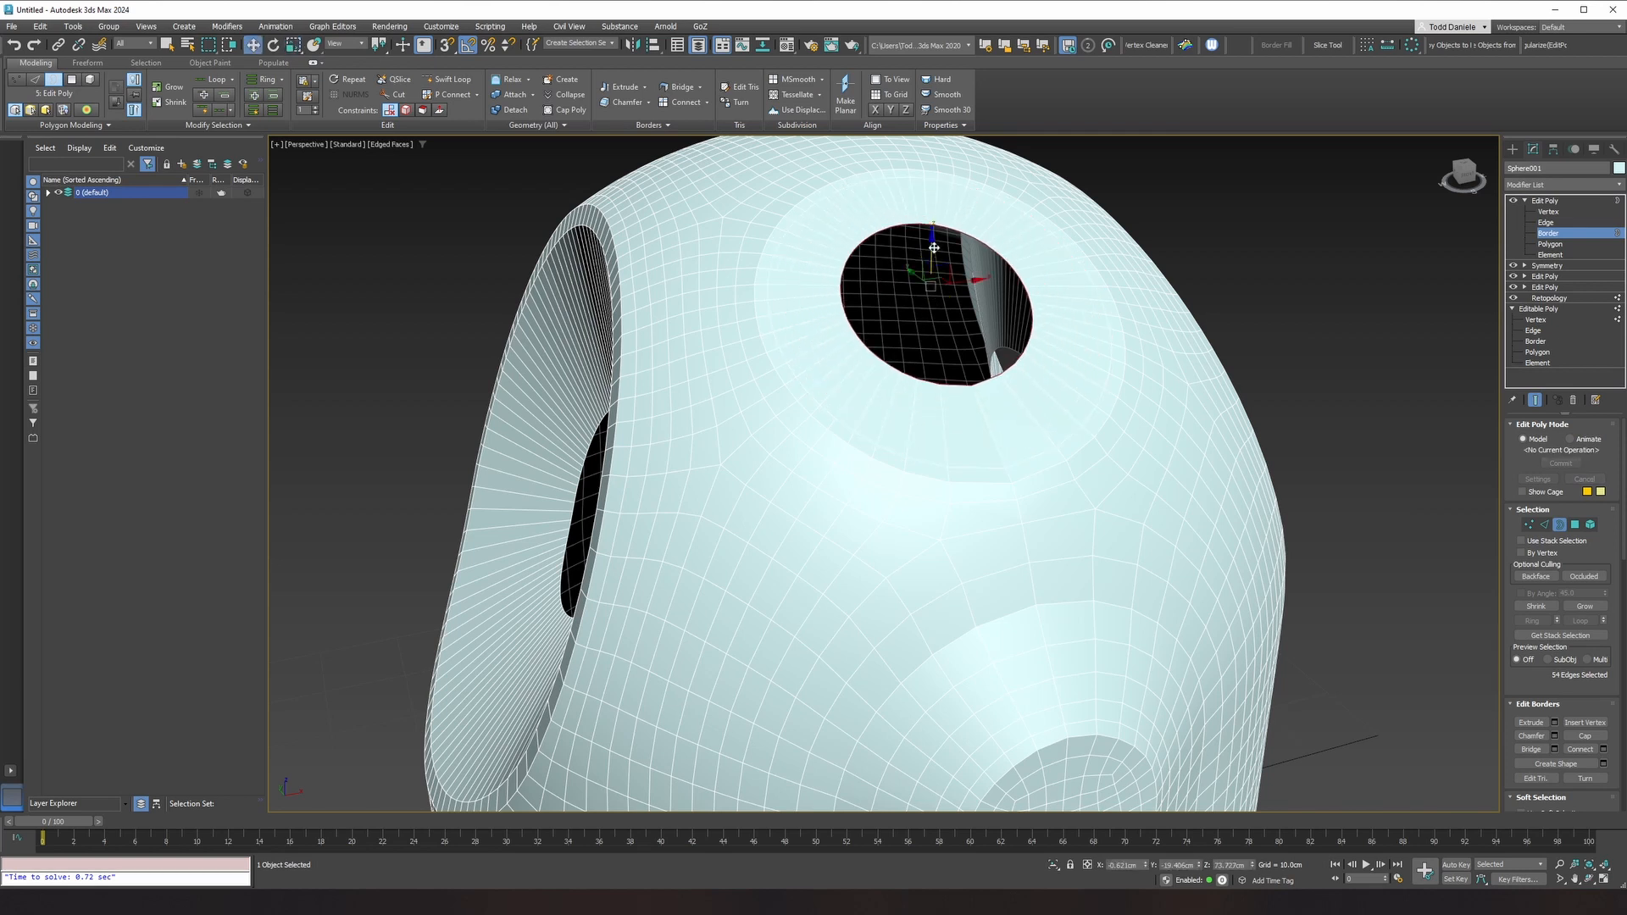
{"action": "middle_click_drag", "start_coordinate": [934, 246], "coordinate": [956, 259], "text": "alt"}
{"action": "left_click", "coordinate": [344, 47]}
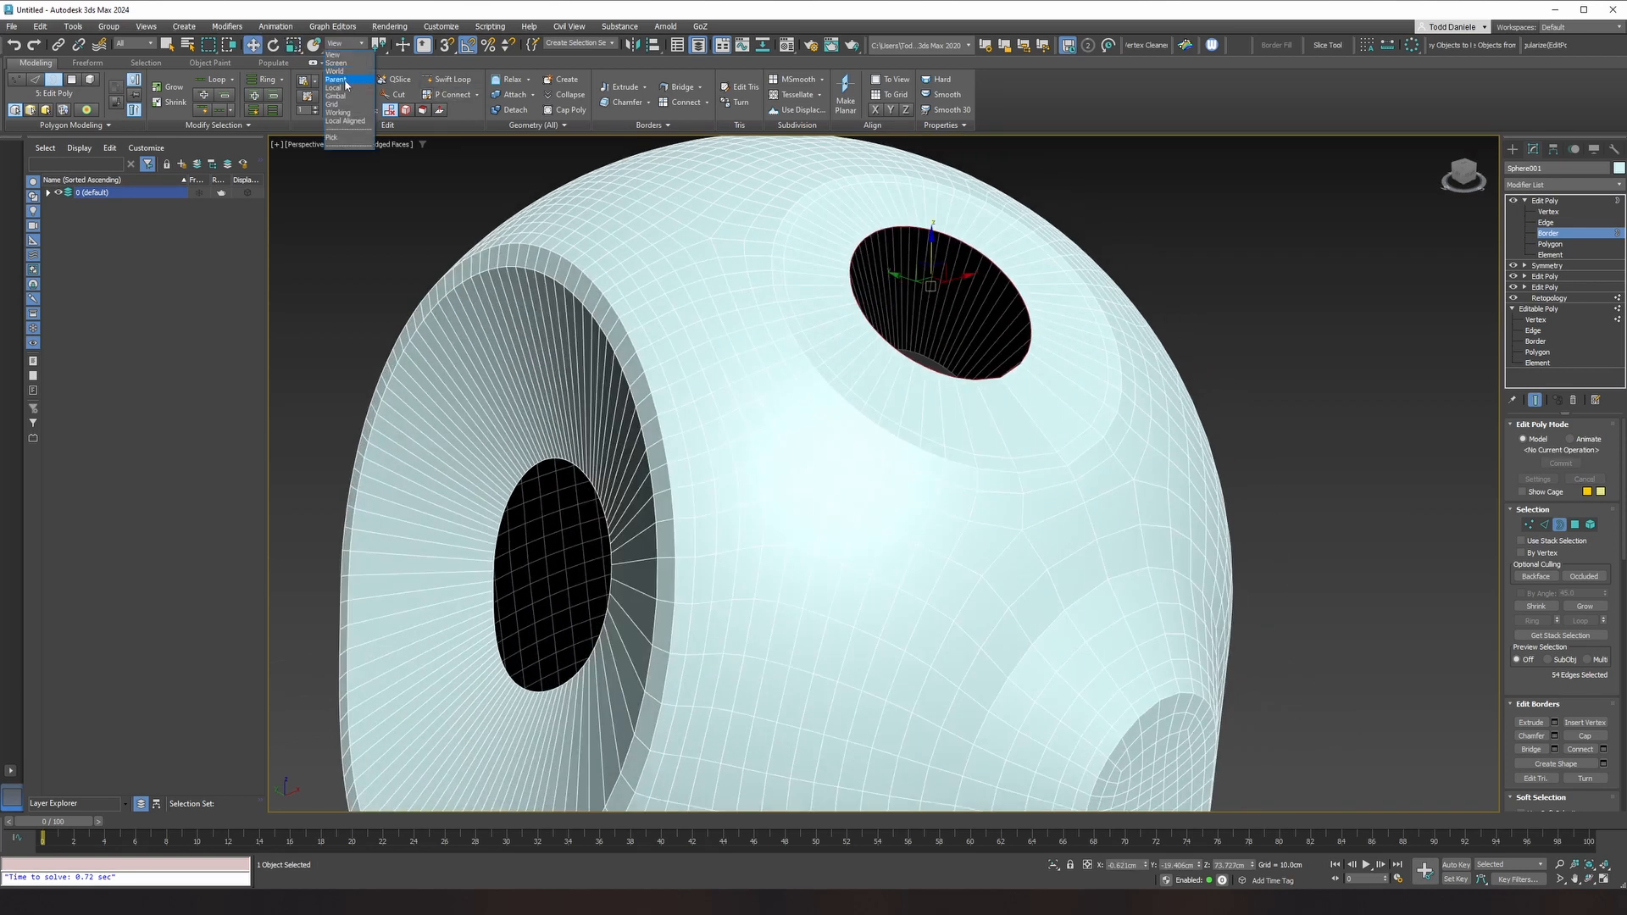
{"action": "left_click", "coordinate": [347, 92]}
{"action": "left_click_drag", "start_coordinate": [951, 257], "coordinate": [935, 286]}
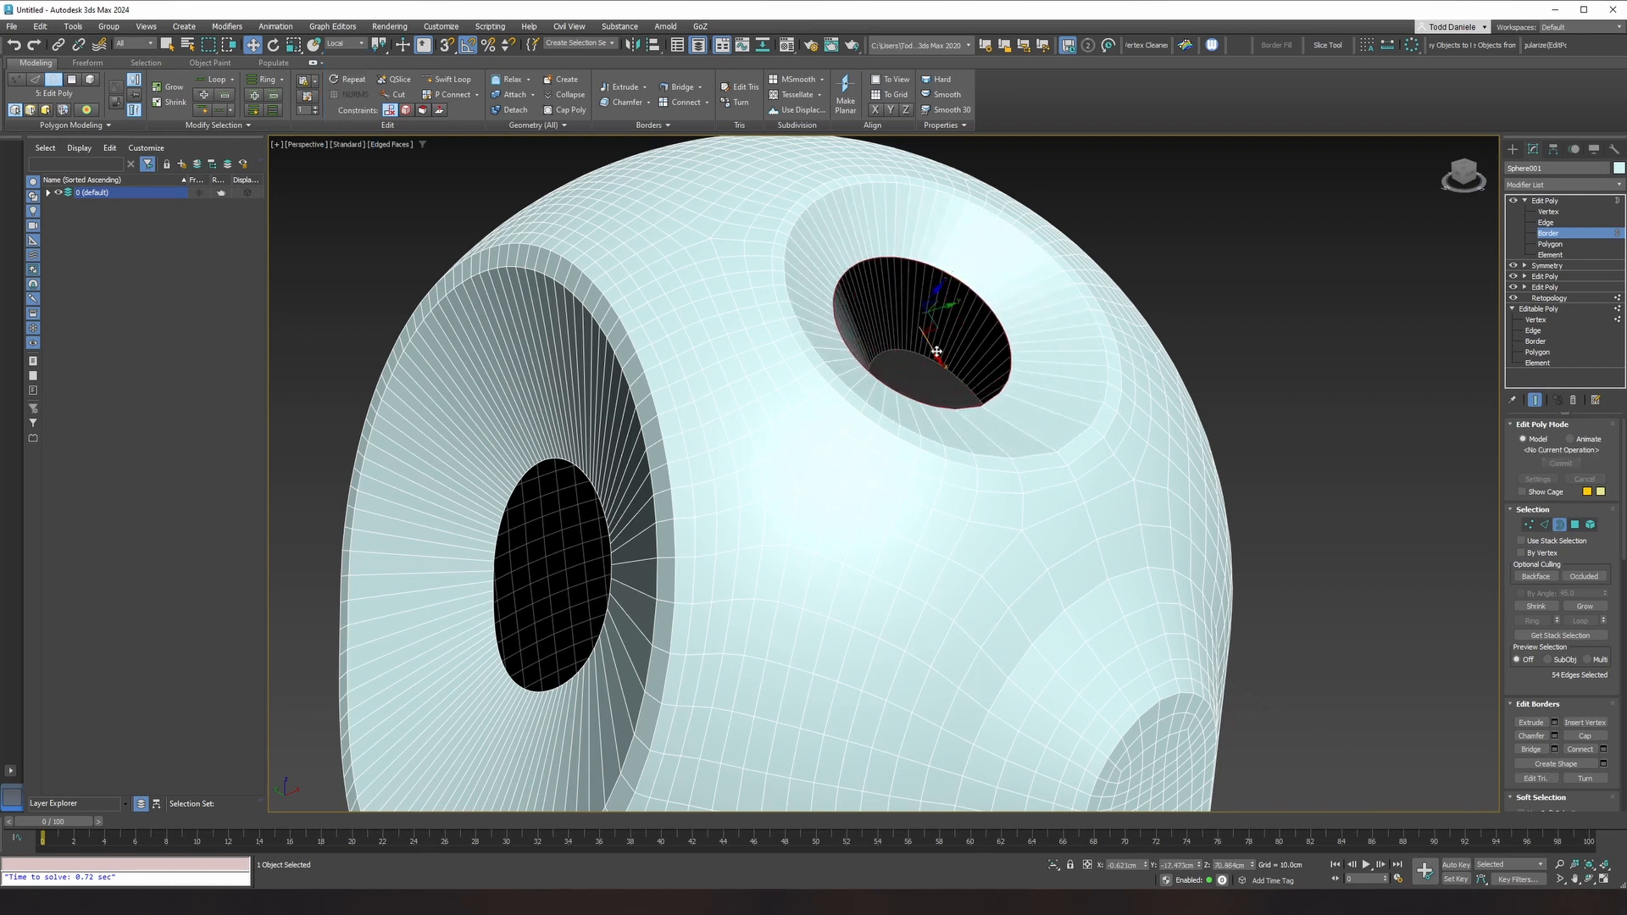
{"action": "left_click_drag", "start_coordinate": [938, 354], "coordinate": [945, 356]}
{"action": "middle_click_drag", "start_coordinate": [944, 356], "coordinate": [898, 370], "text": "alt"}
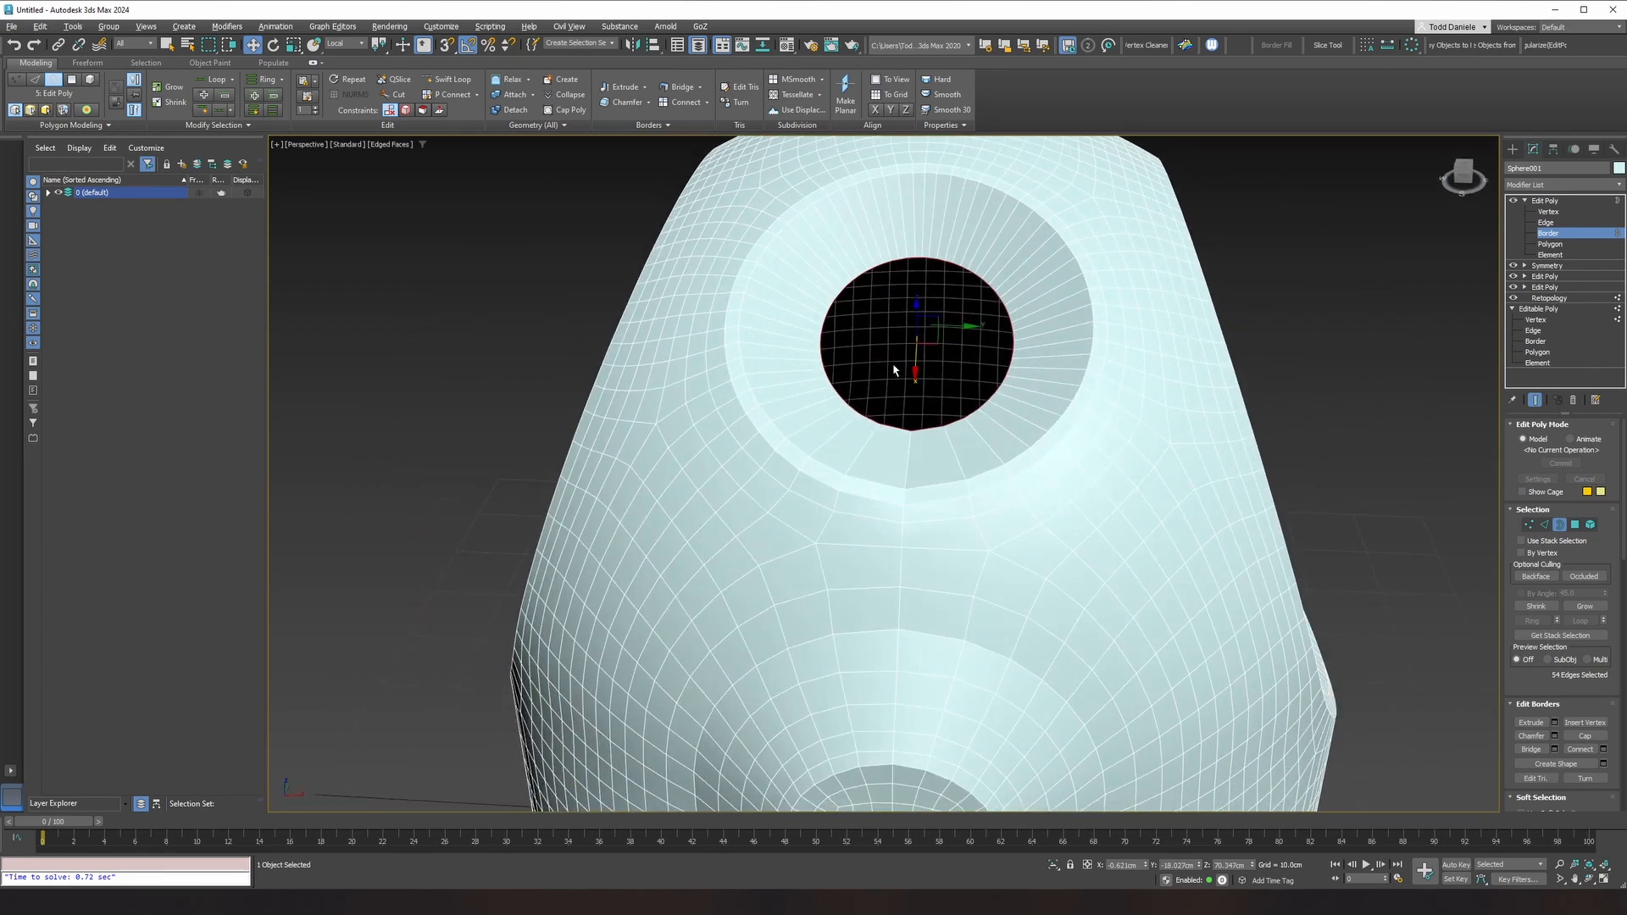
Step: Leave border editing, deselect the torso and check its shading without edged faces
{"action": "left_click", "coordinate": [1546, 201]}
{"action": "middle_click_drag", "start_coordinate": [1220, 341], "coordinate": [1314, 347], "text": "alt"}
{"action": "left_click", "coordinate": [1393, 360]}
{"action": "key", "text": "F4"}
{"action": "scroll", "coordinate": [1384, 348], "scroll_direction": "down", "scroll_amount": 5}
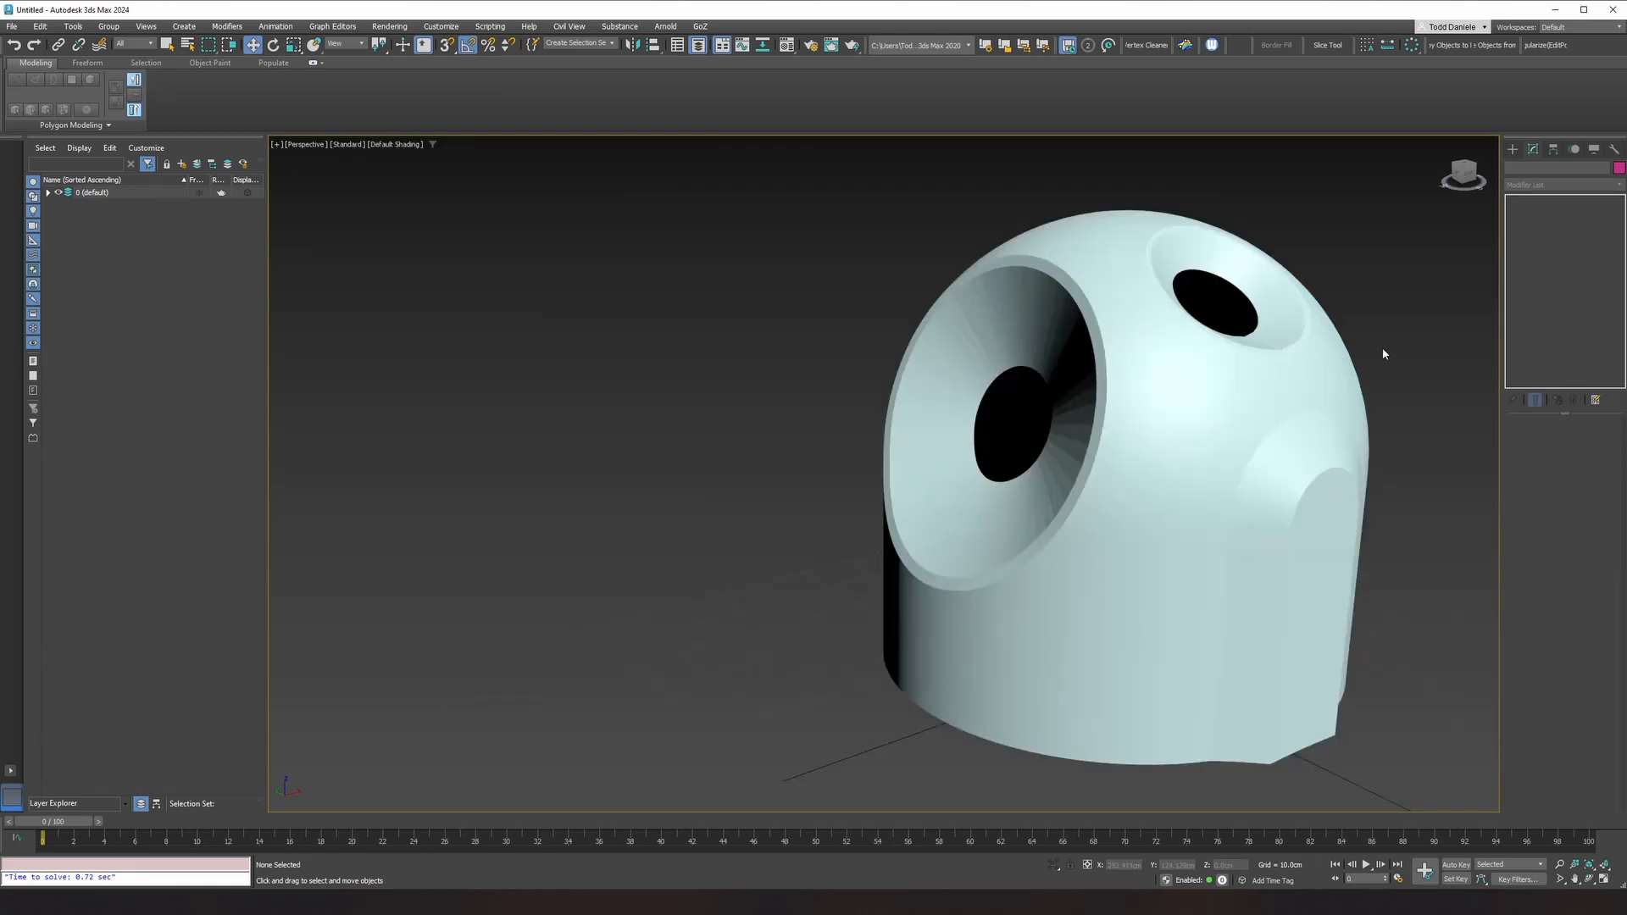
{"action": "scroll", "coordinate": [1382, 347], "scroll_direction": "down", "scroll_amount": 3}
Step: Add a Smooth modifier to the torso with Auto Smooth on and a threshold of 21.3
{"action": "left_click", "coordinate": [1277, 373]}
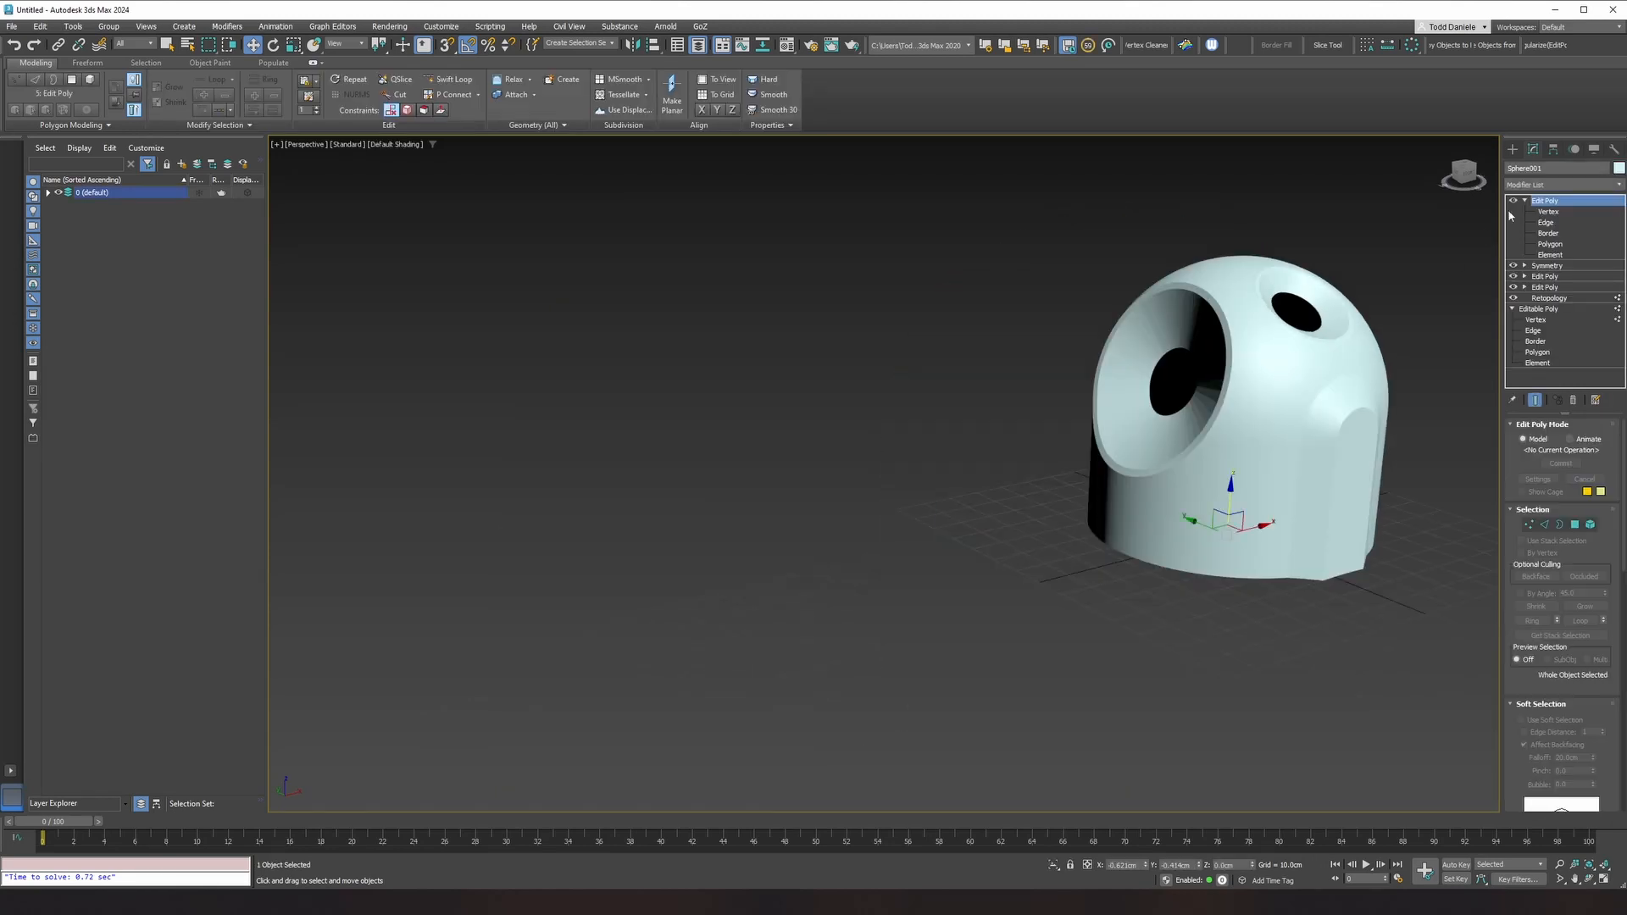
{"action": "left_click", "coordinate": [1545, 184]}
{"action": "type", "text": "s"}
{"action": "left_click", "coordinate": [1518, 257]}
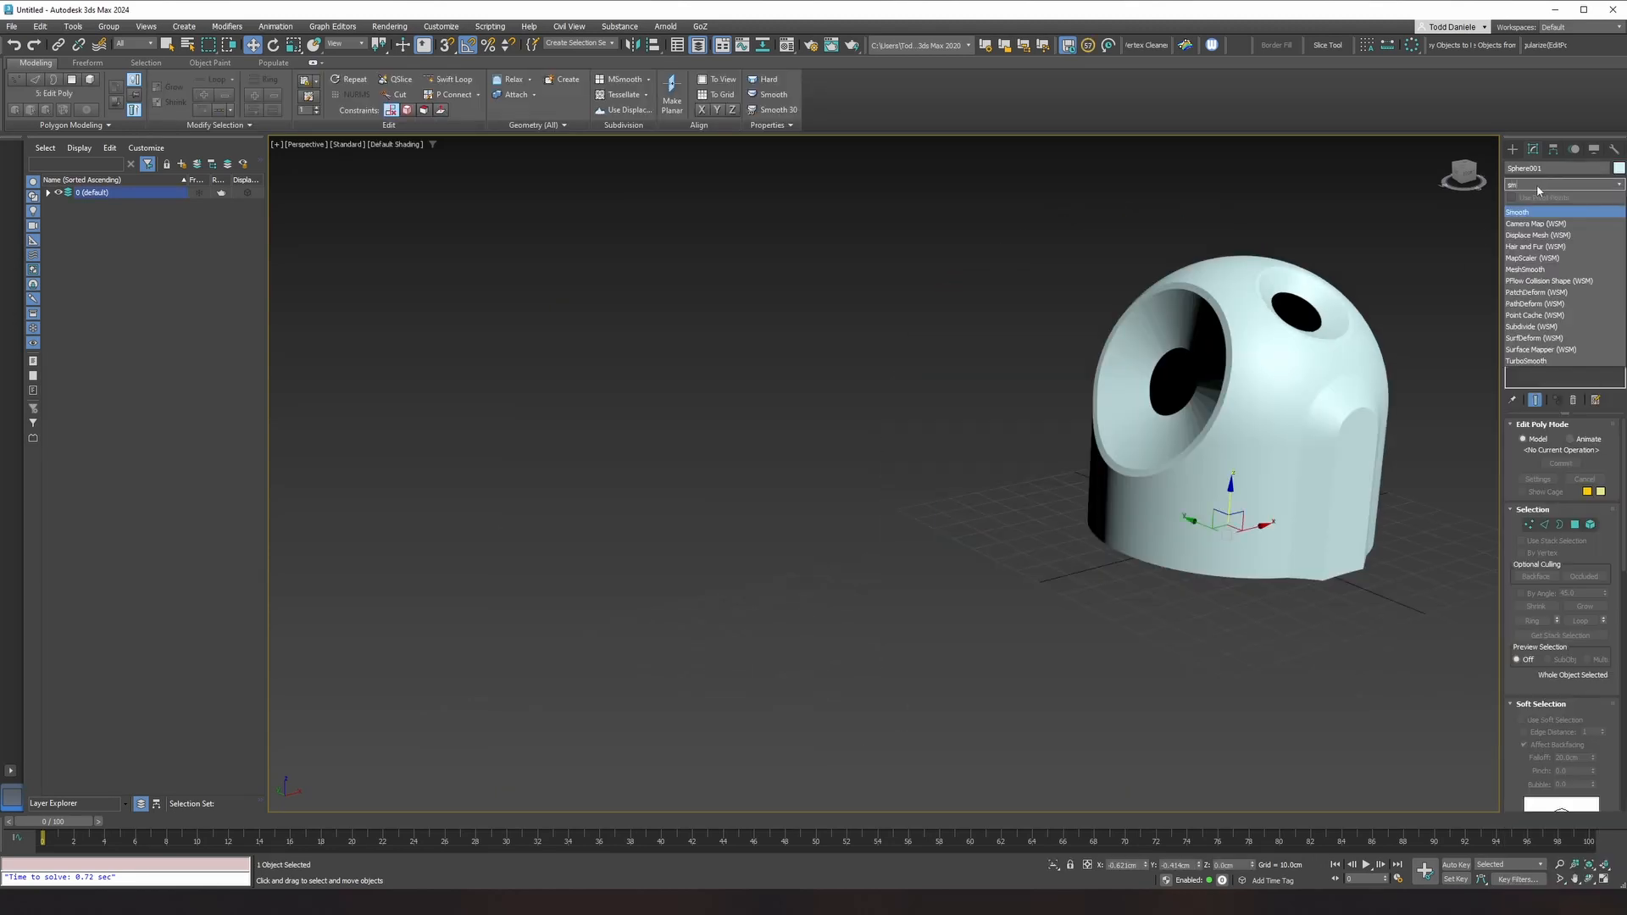
{"action": "left_click", "coordinate": [1547, 441]}
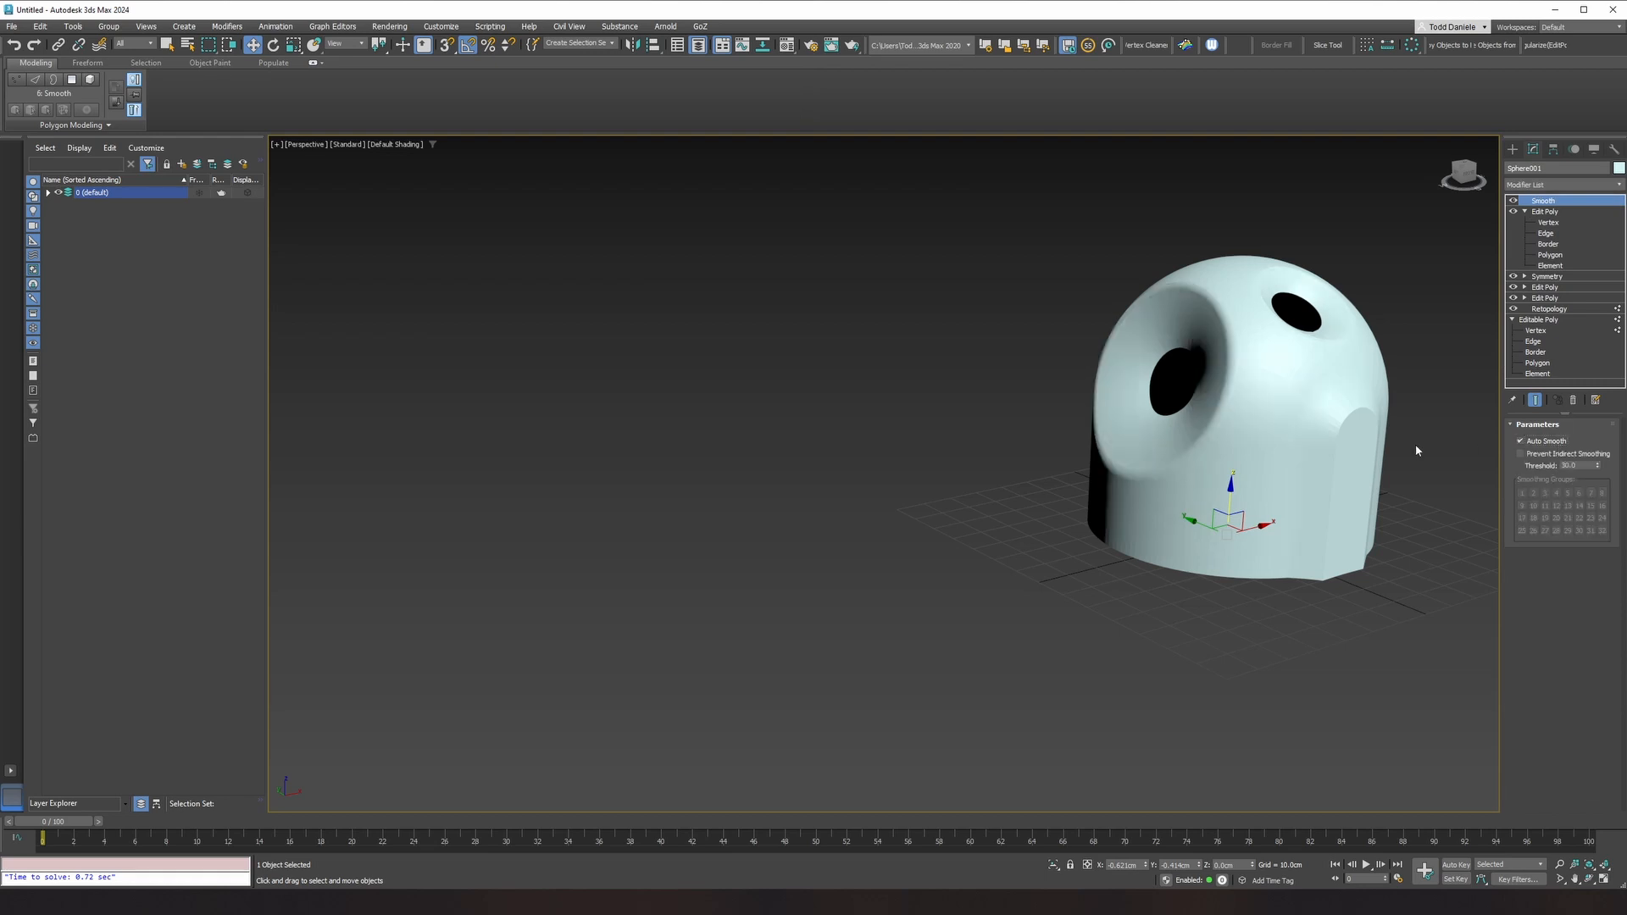
{"action": "left_click_drag", "start_coordinate": [1601, 471], "coordinate": [1597, 516]}
{"action": "middle_click_drag", "start_coordinate": [1218, 438], "coordinate": [1580, 430], "text": "alt"}
{"action": "middle_click_drag", "start_coordinate": [938, 319], "coordinate": [882, 348]}
Step: Show the viewport polygon statistics and edged faces, and inspect the smoothed torso around the neck and arm openings
{"action": "key", "text": "7"}
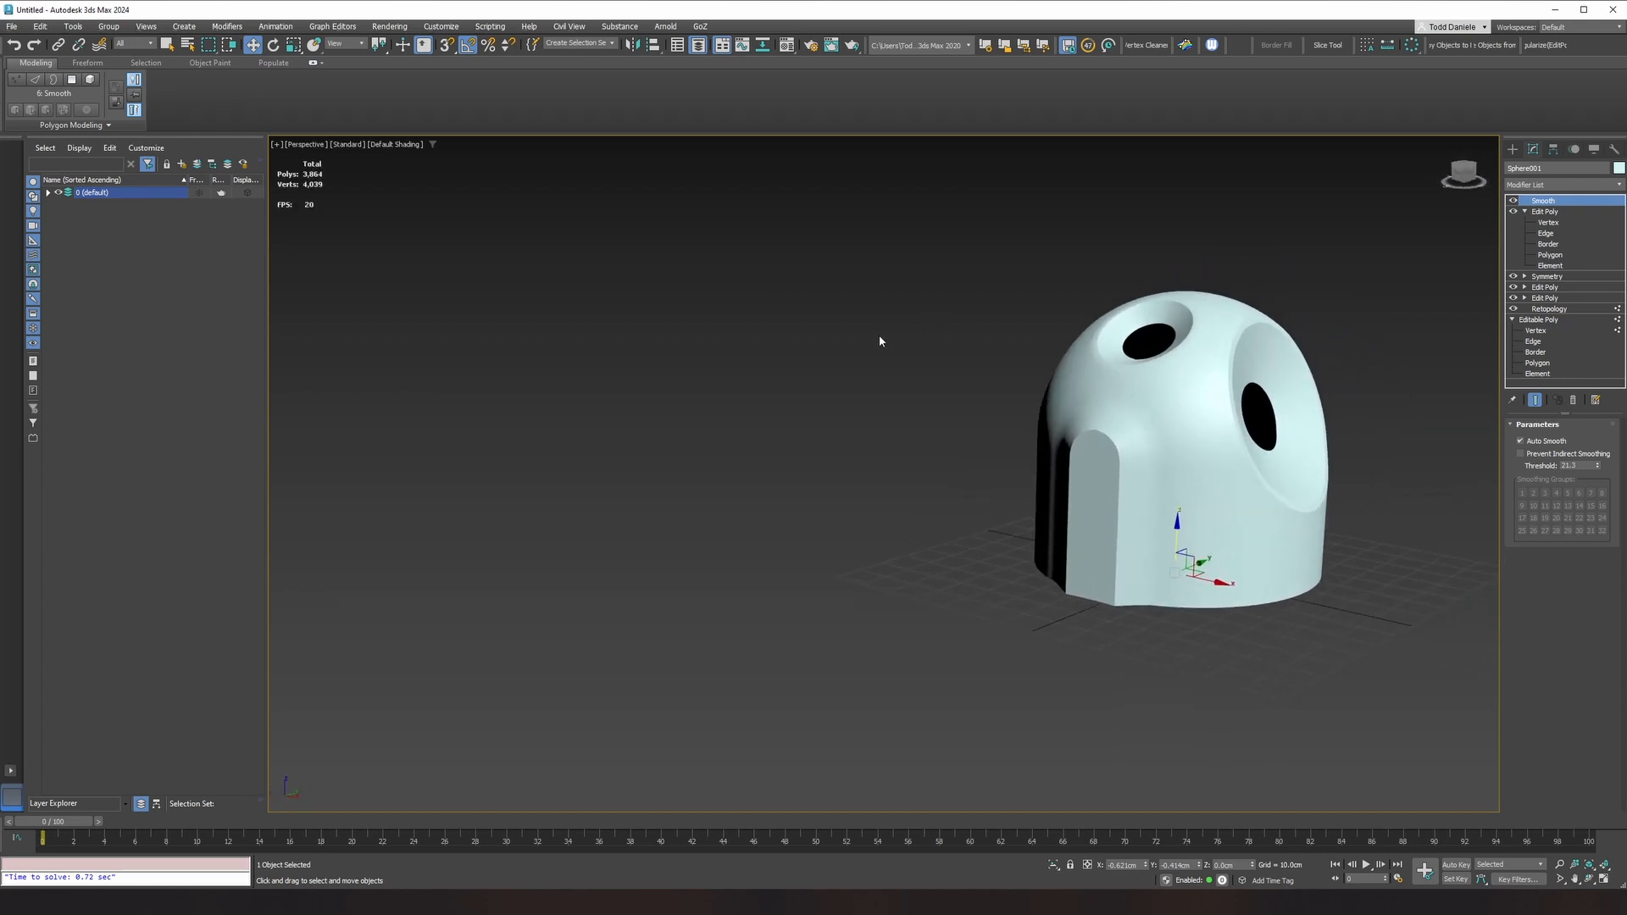
{"action": "scroll", "coordinate": [1105, 393], "scroll_direction": "up", "scroll_amount": 4}
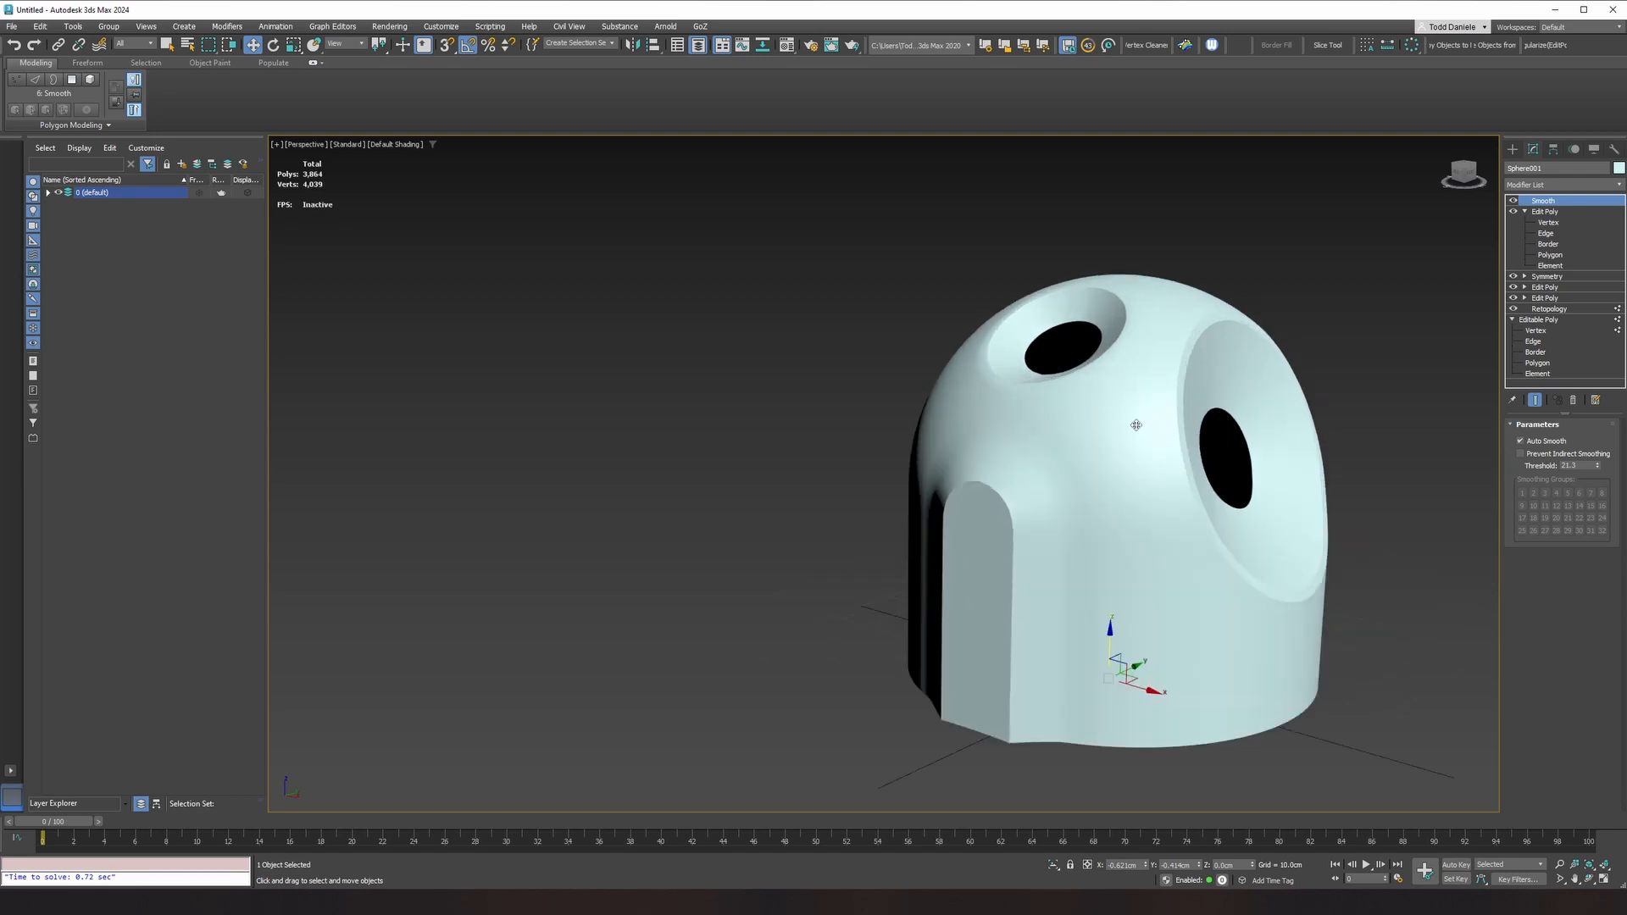
{"action": "middle_click_drag", "start_coordinate": [1130, 451], "coordinate": [1230, 470], "text": "alt"}
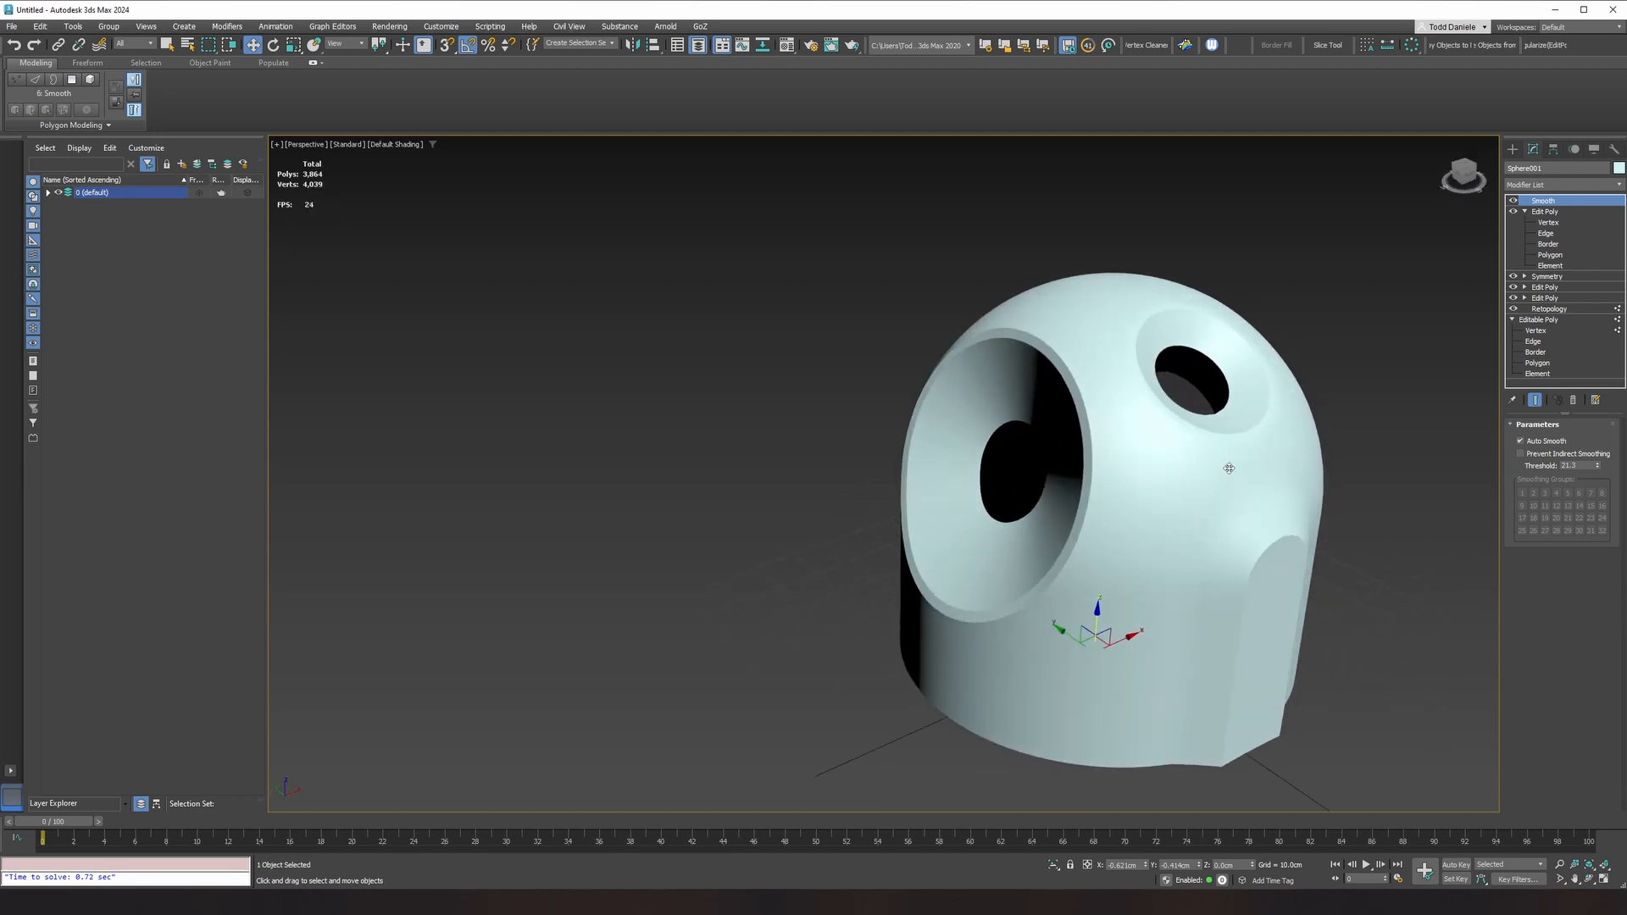
{"action": "key", "text": "F4"}
{"action": "scroll", "coordinate": [1234, 437], "scroll_direction": "up", "scroll_amount": 5}
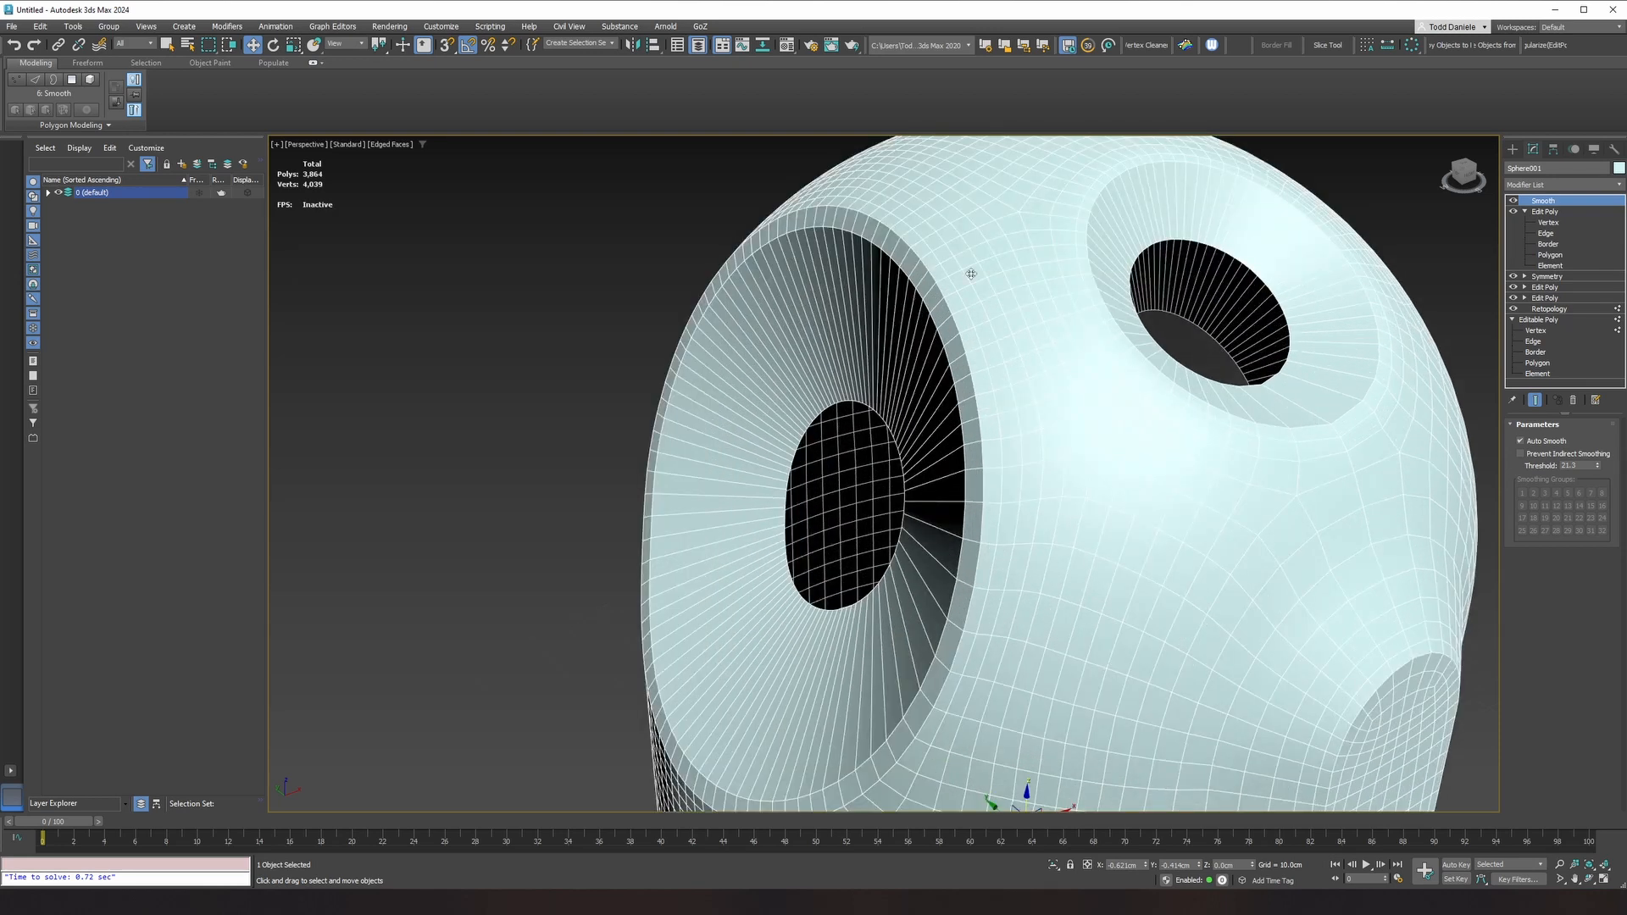
Step: Insert extra edge loops with Swift Loop inside the neck recess and the arm socket in Edit Poly
{"action": "left_click", "coordinate": [1544, 233]}
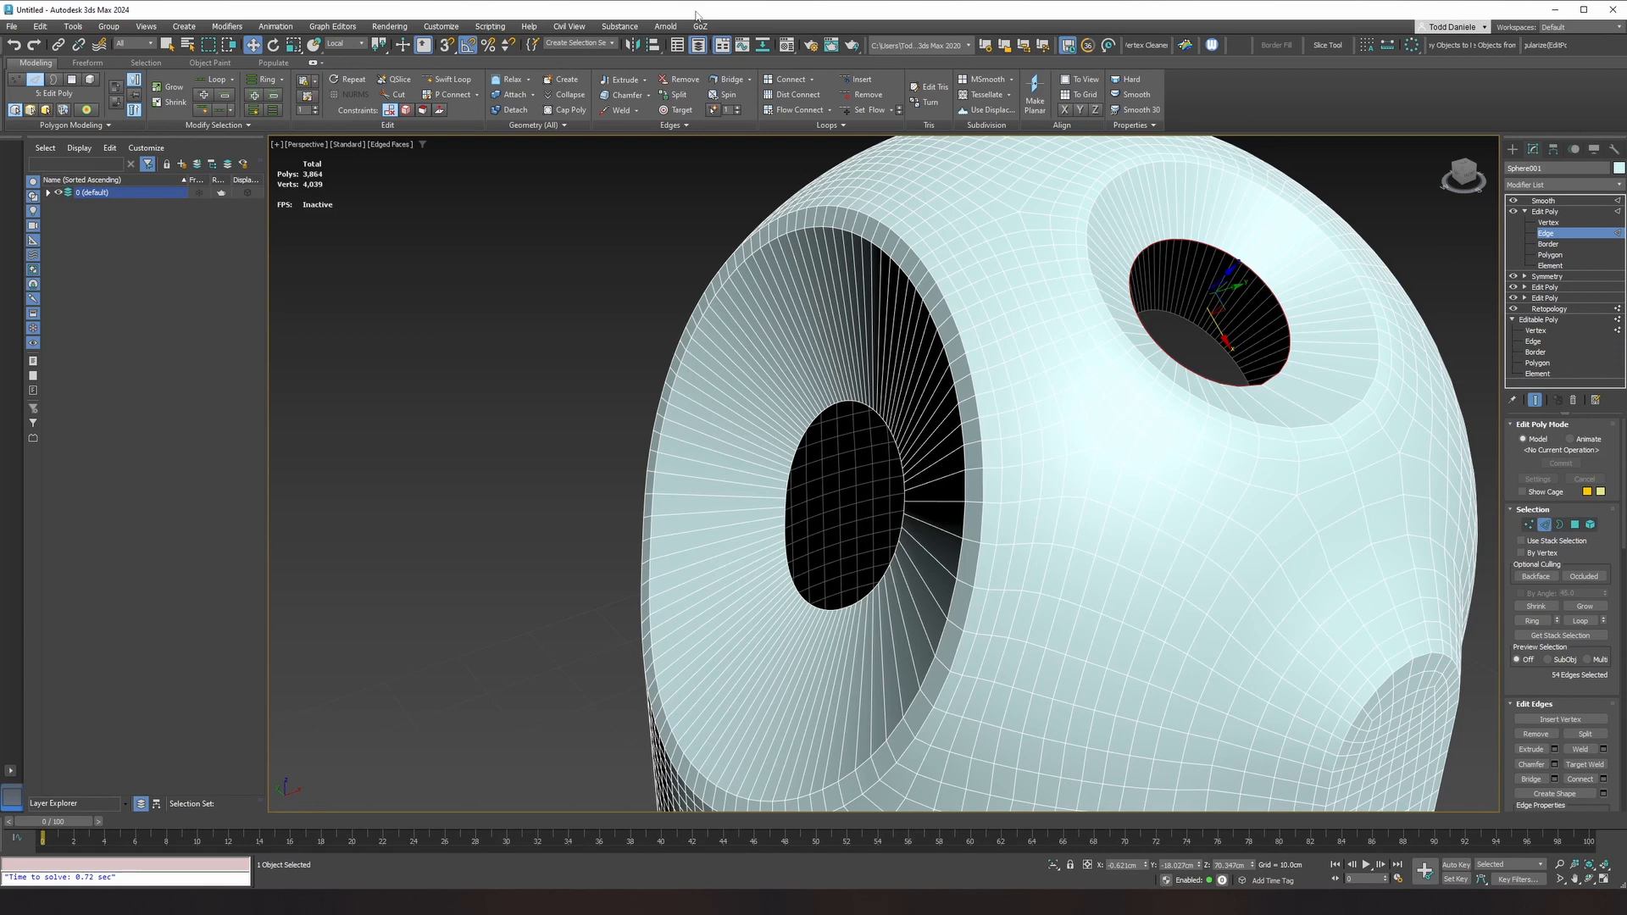
{"action": "left_click", "coordinate": [447, 79]}
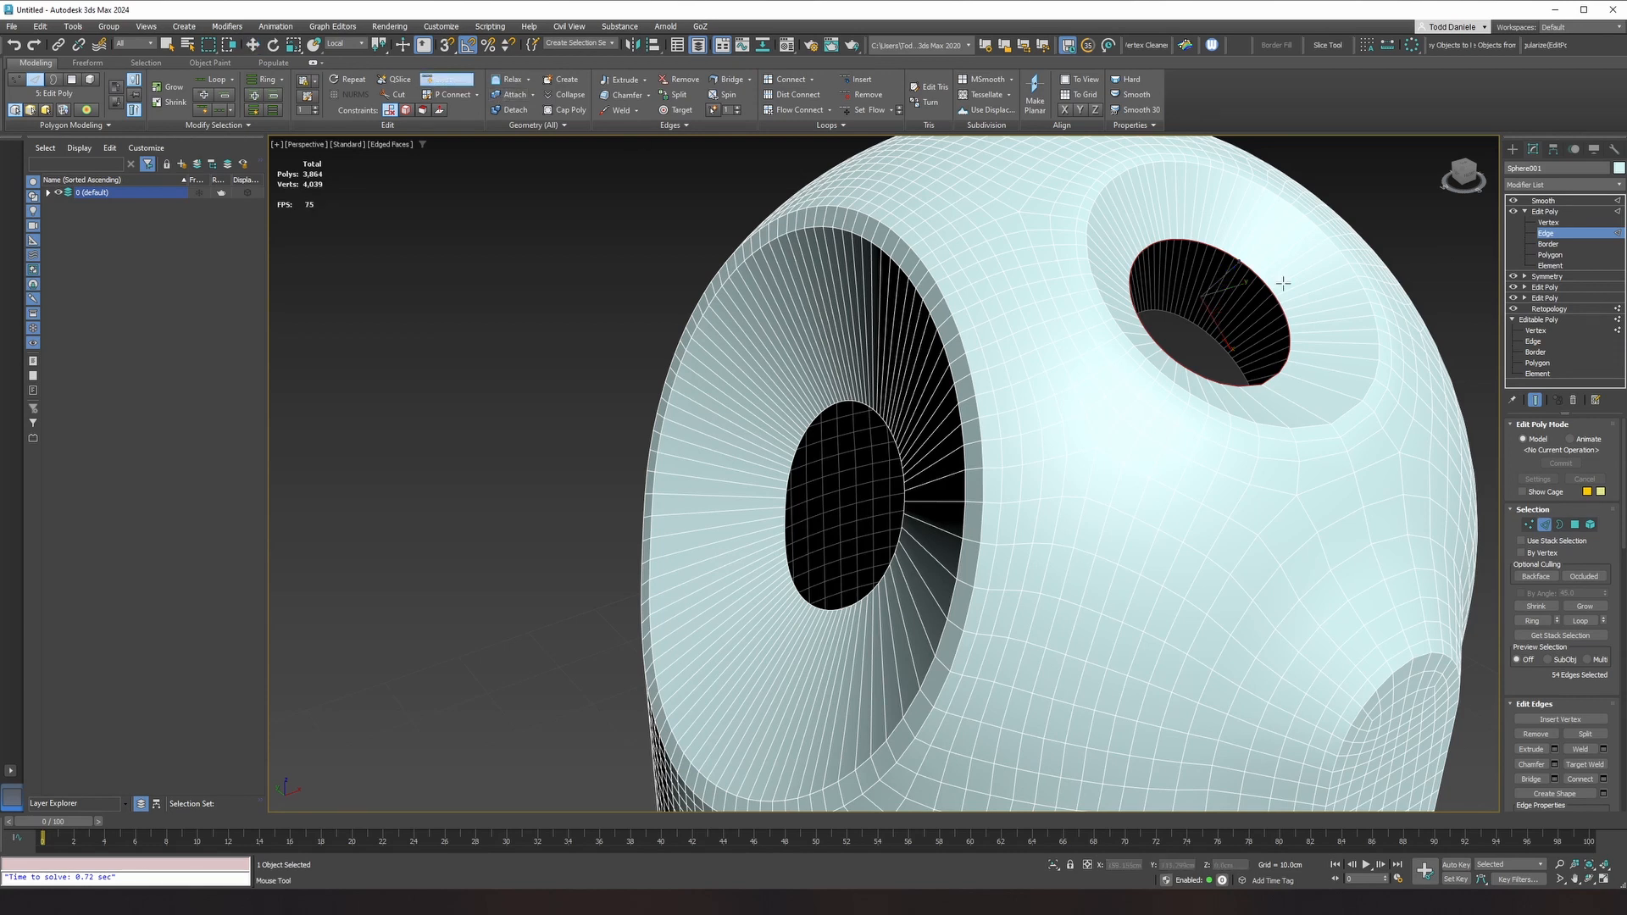
{"action": "left_click", "coordinate": [1355, 344]}
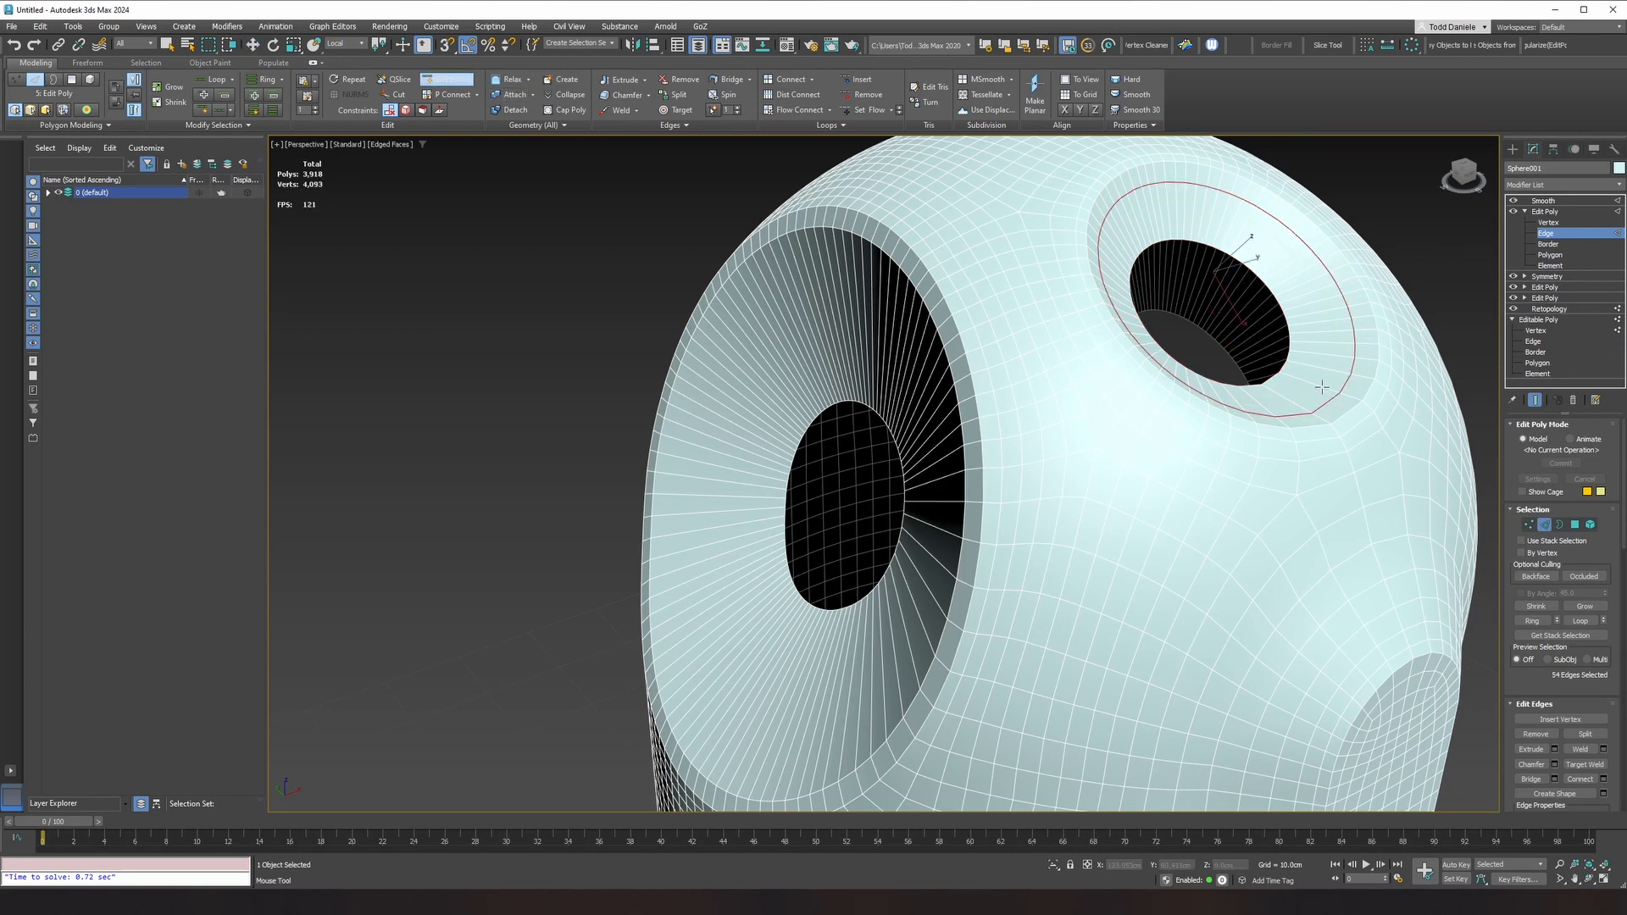
{"action": "left_click", "coordinate": [835, 273]}
{"action": "middle_click_drag", "start_coordinate": [1098, 414], "coordinate": [1141, 455], "text": "alt"}
{"action": "left_click", "coordinate": [1062, 372]}
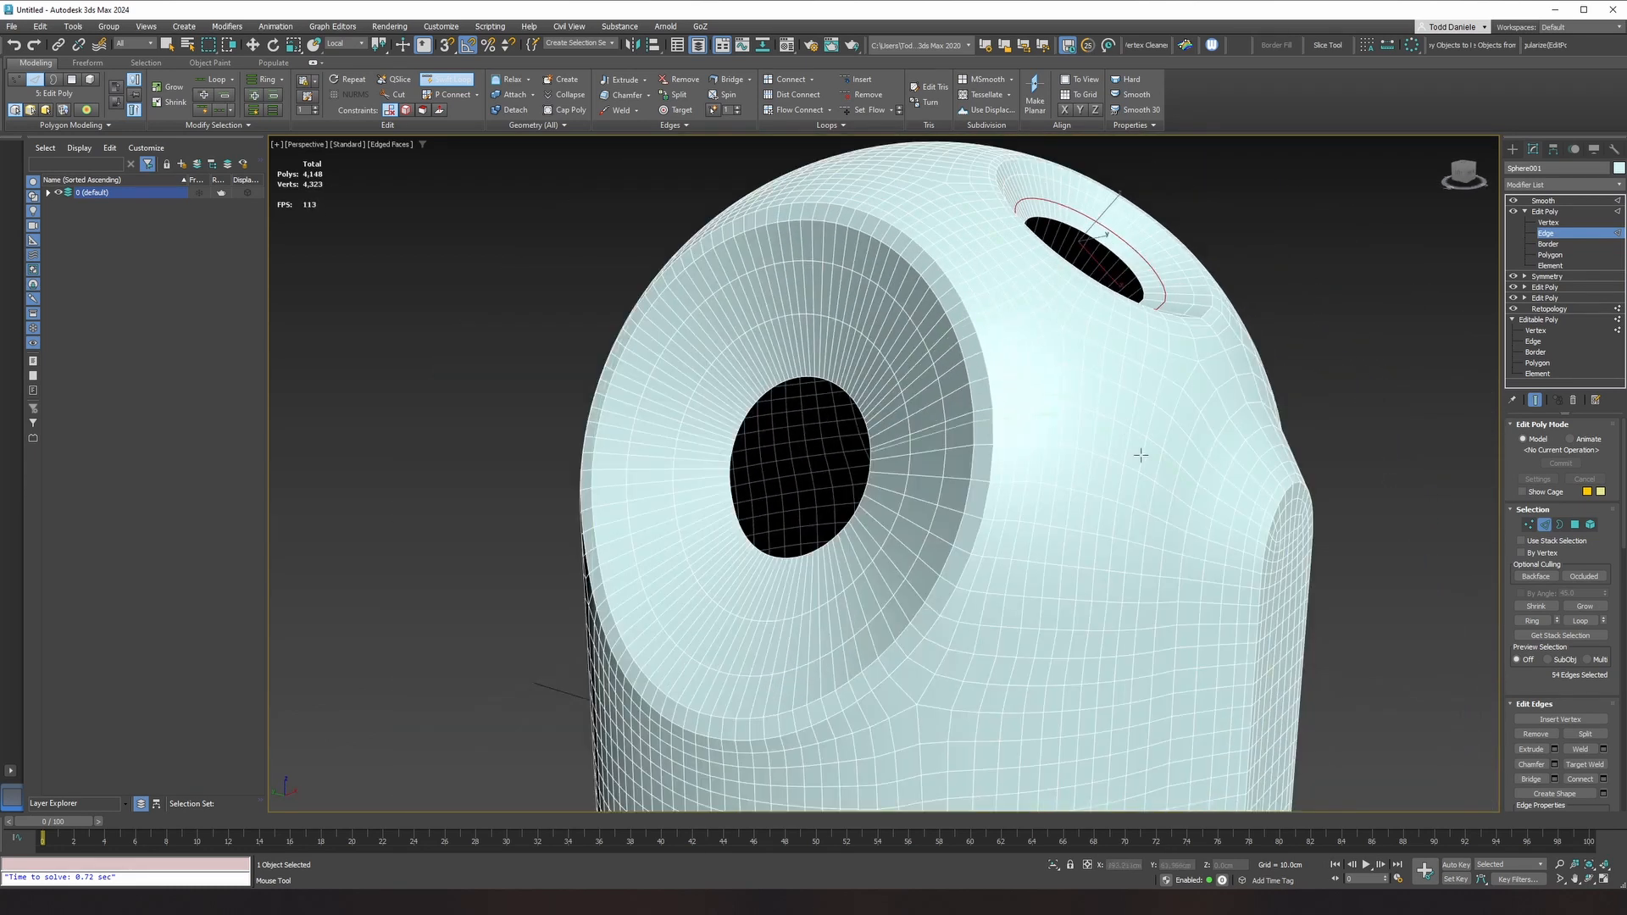
{"action": "key", "text": "w"}
Step: Return to the Smooth modifier and check the torso with the added loops from the front
{"action": "middle_click_drag", "start_coordinate": [1384, 432], "coordinate": [1279, 430], "text": "alt"}
{"action": "left_click", "coordinate": [1544, 211]}
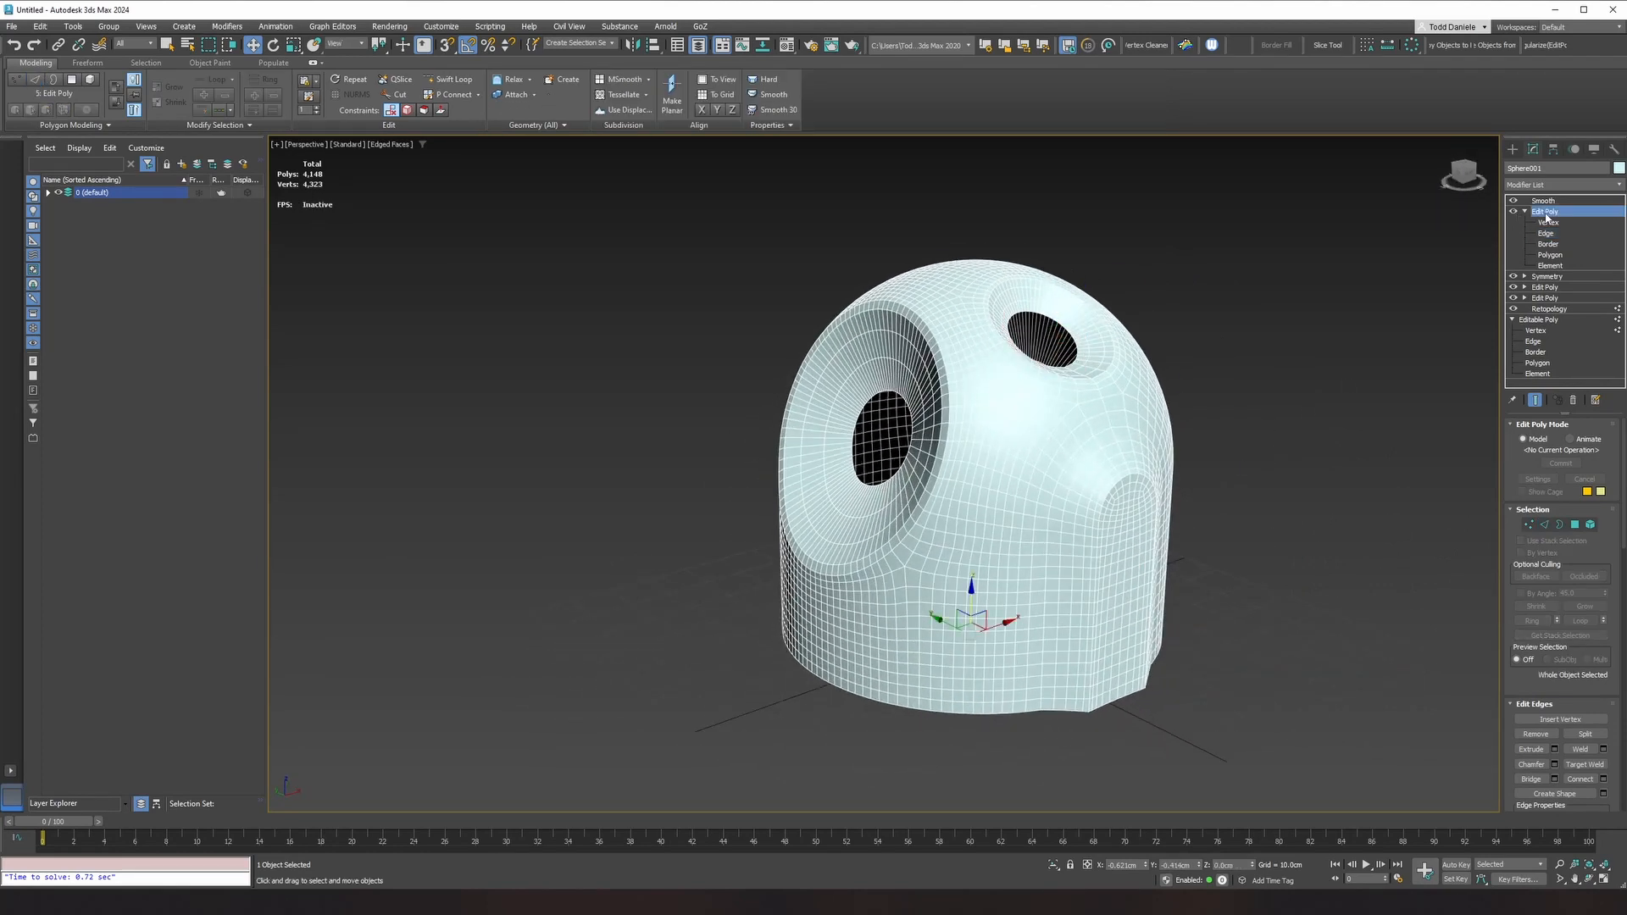
{"action": "left_click", "coordinate": [1543, 200]}
{"action": "middle_click_drag", "start_coordinate": [1164, 506], "coordinate": [1125, 519], "text": "alt"}
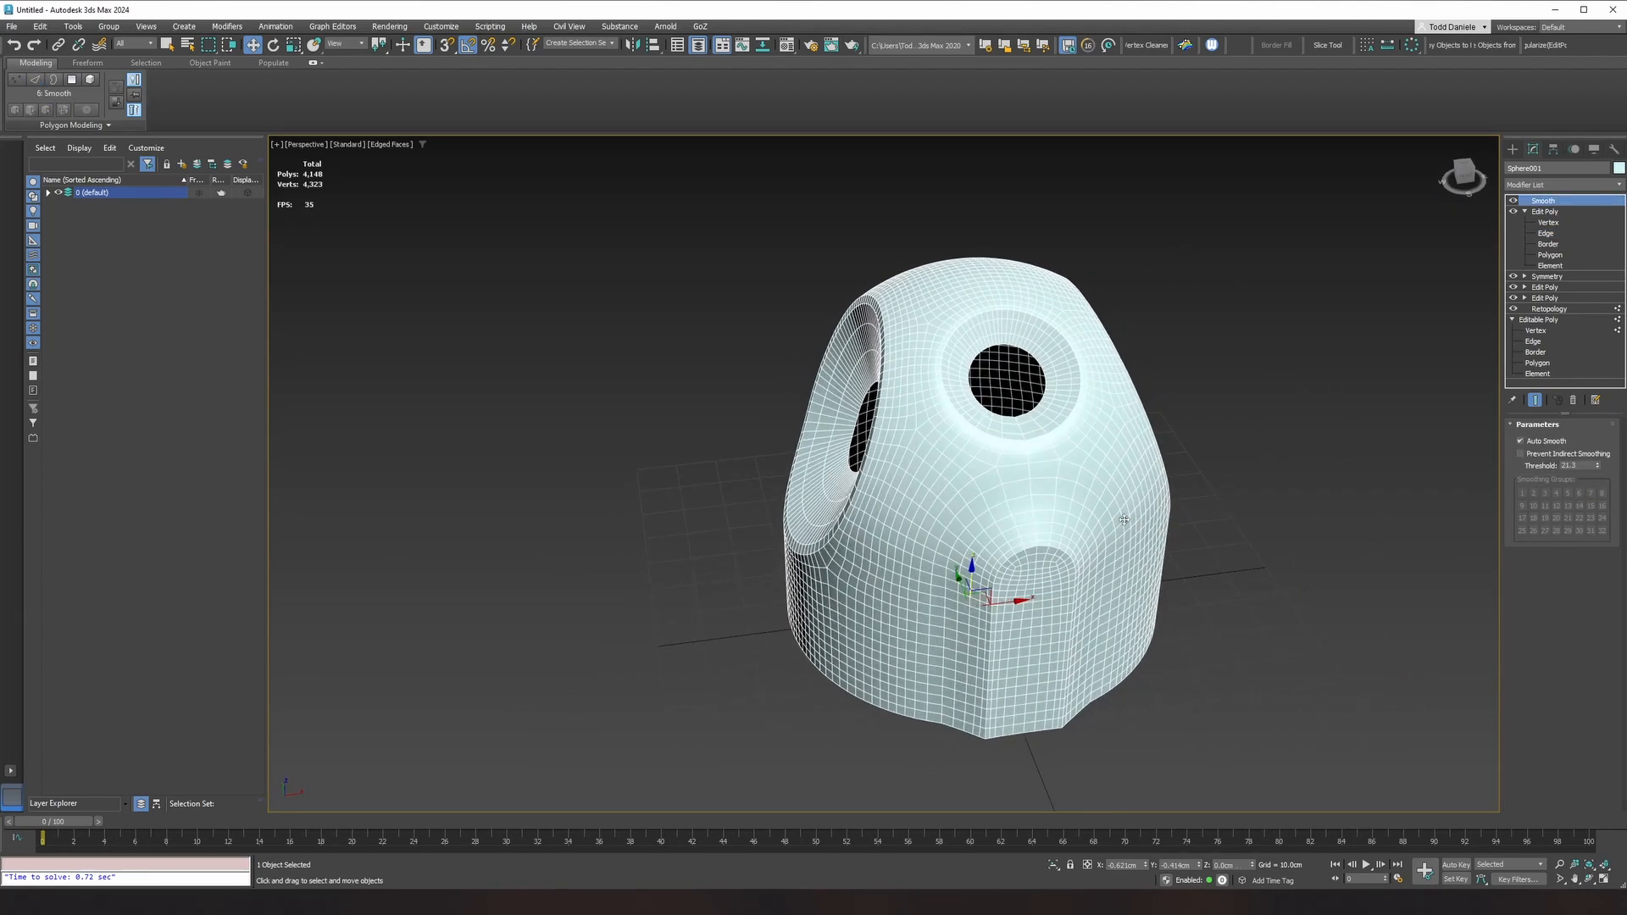
{"action": "scroll", "coordinate": [1036, 471], "scroll_direction": "up", "scroll_amount": 5}
Step: Select two adjacent edges at the front of the neck rim and run Flow Connect with Auto Ring down the torso
{"action": "left_click", "coordinate": [1550, 236]}
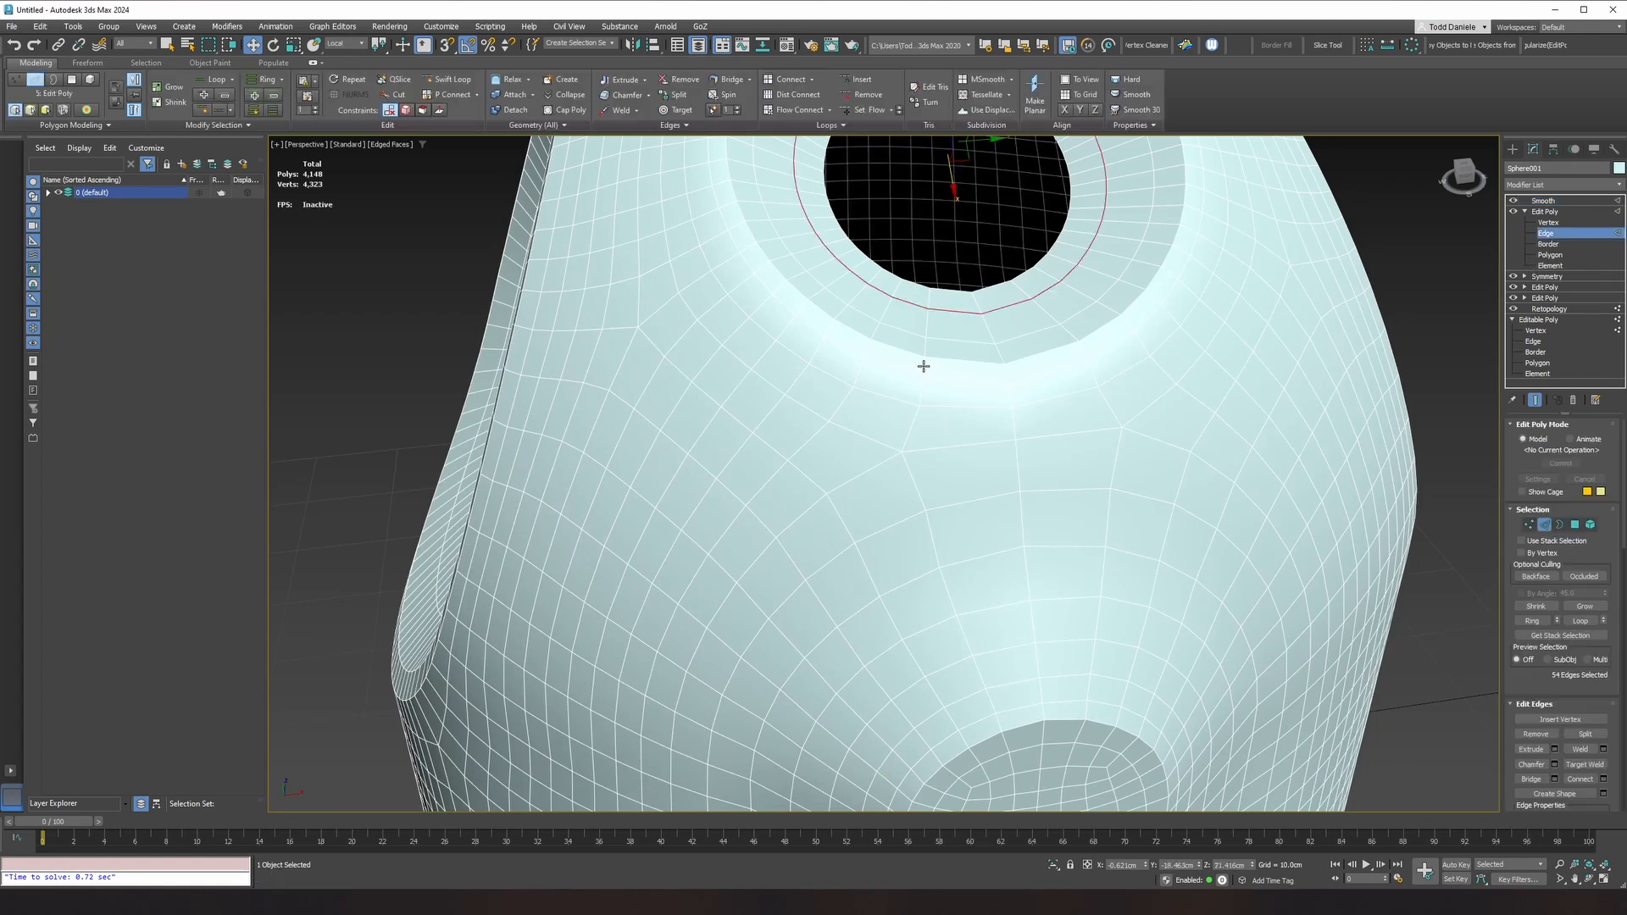
{"action": "left_click", "coordinate": [1027, 359]}
{"action": "left_click", "coordinate": [959, 359], "text": "ctrl"}
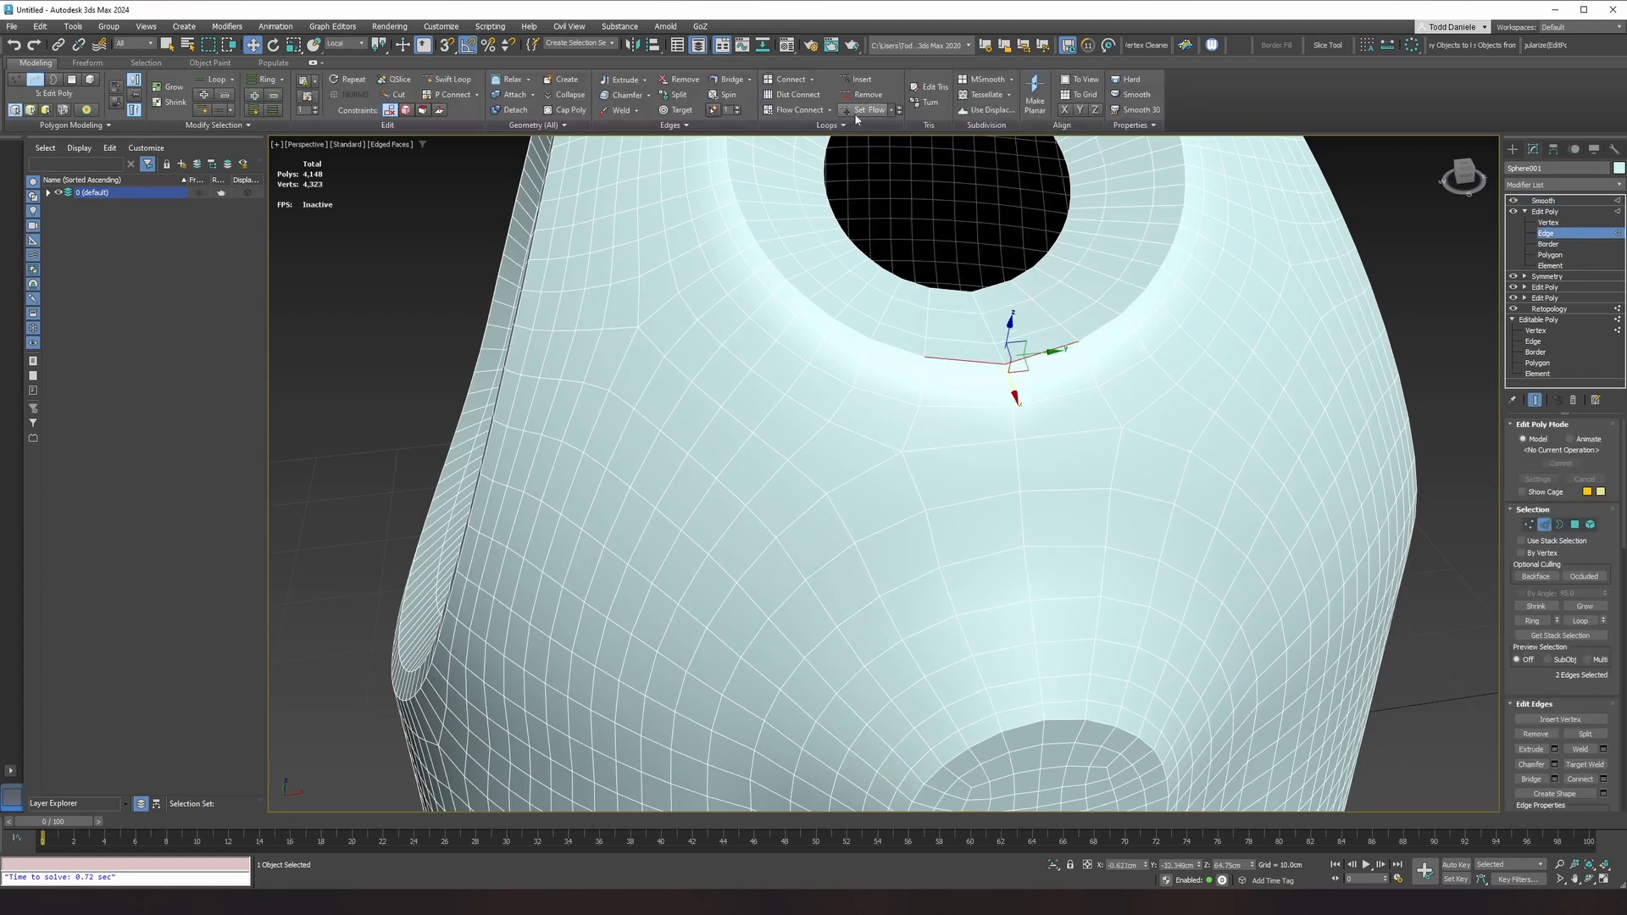
{"action": "left_click", "coordinate": [829, 113]}
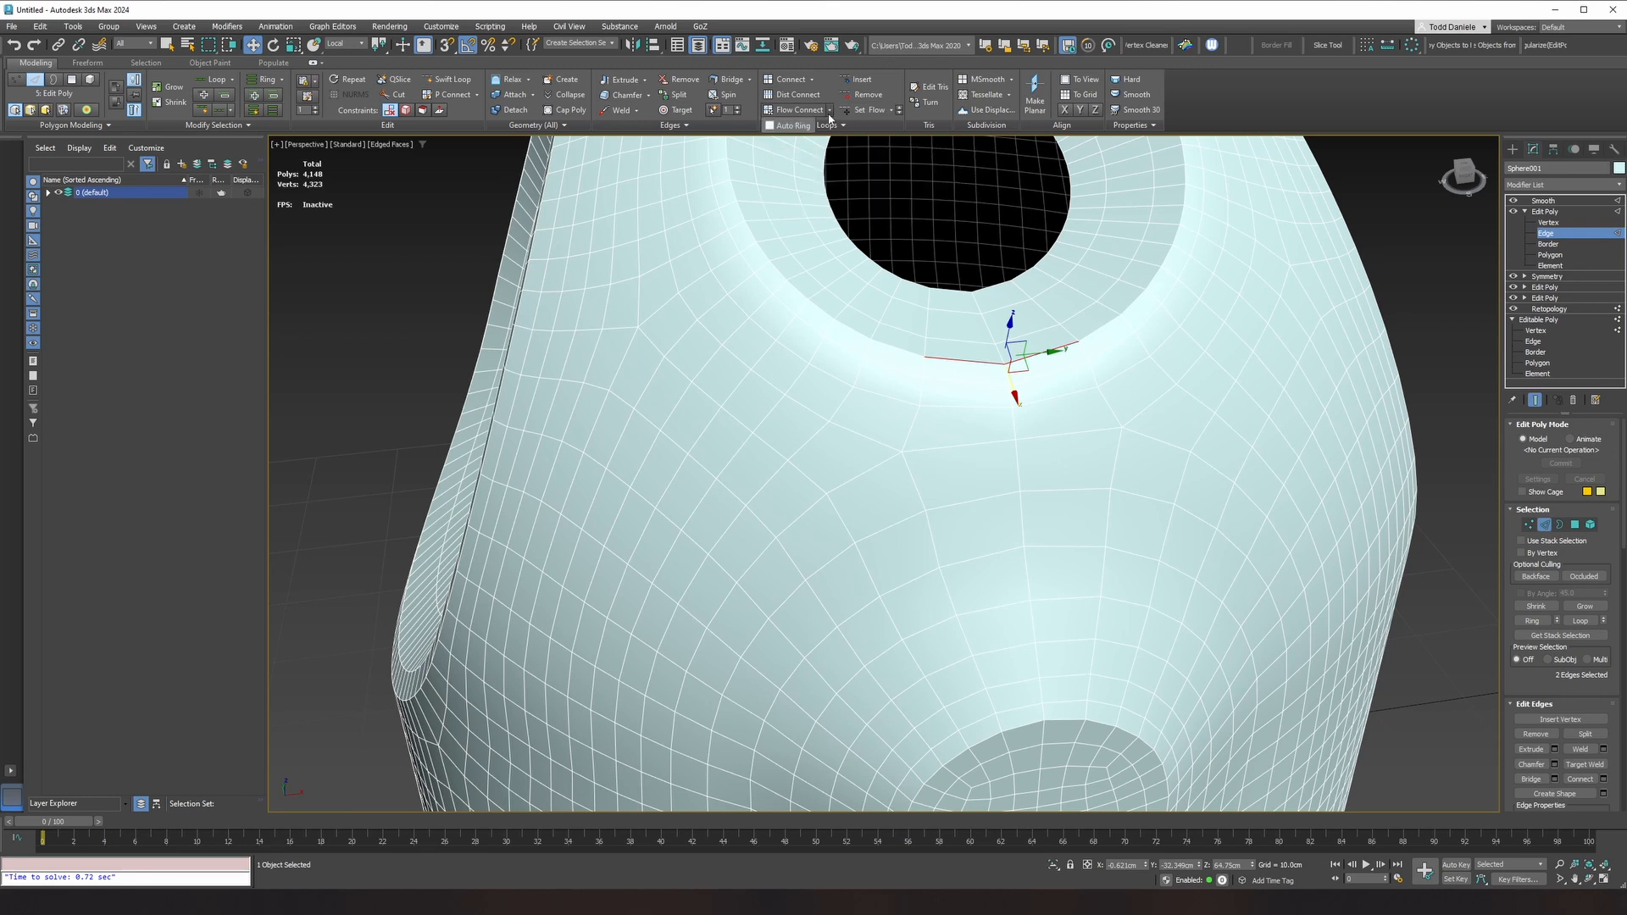
{"action": "left_click", "coordinate": [779, 129]}
{"action": "left_click", "coordinate": [797, 110]}
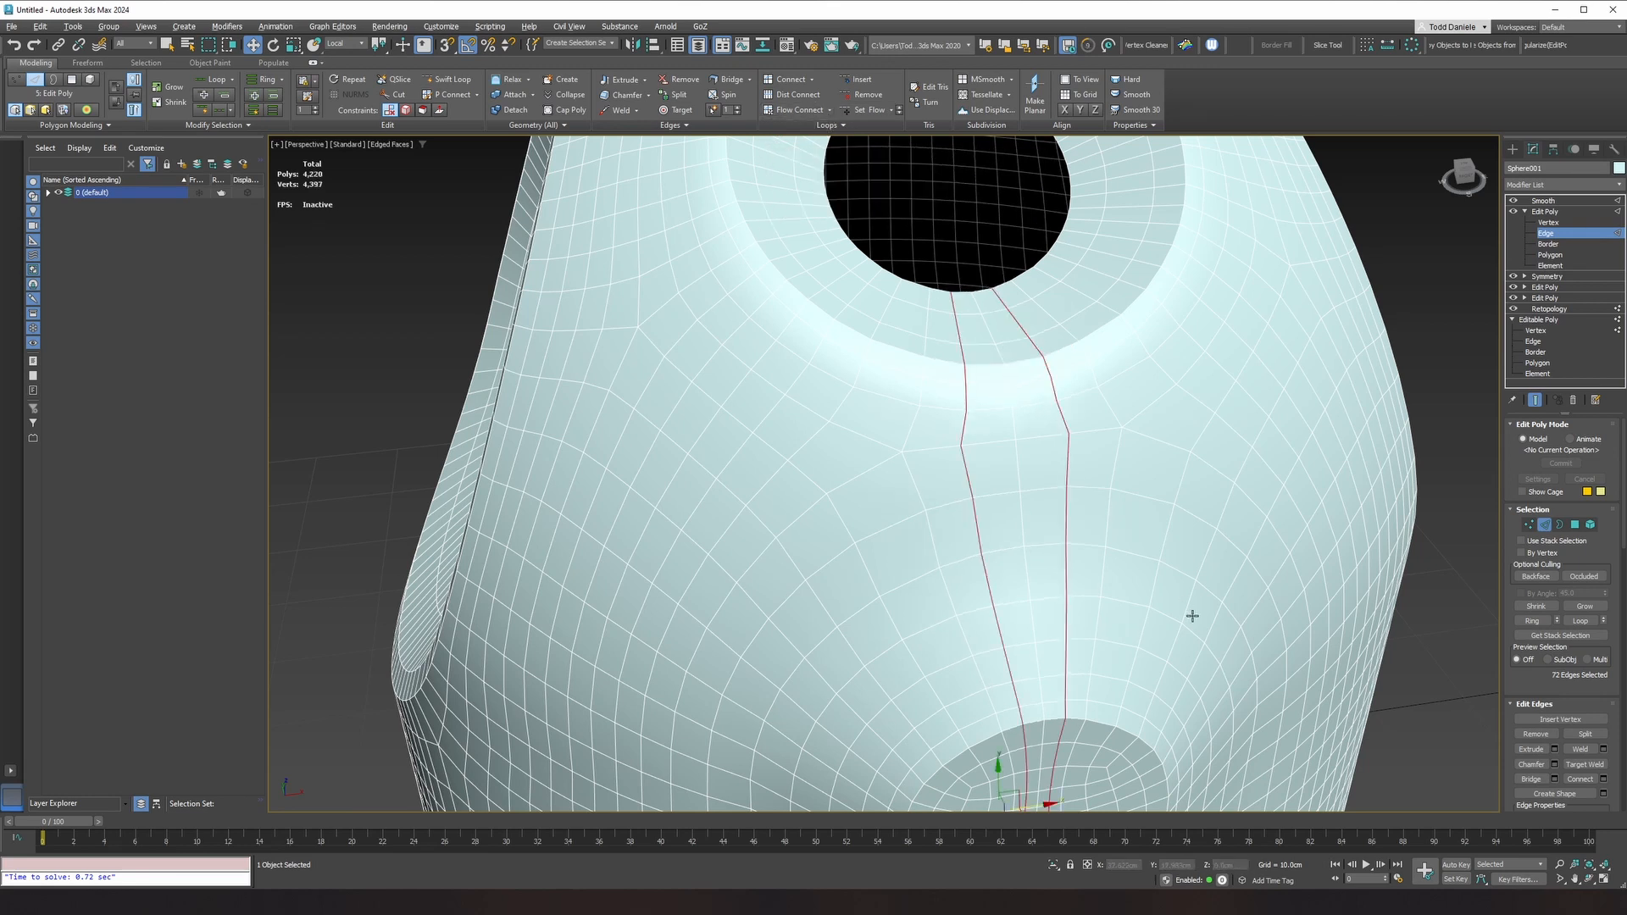
{"action": "middle_click_drag", "start_coordinate": [1187, 614], "coordinate": [1056, 399]}
{"action": "scroll", "coordinate": [1163, 474], "scroll_direction": "down", "scroll_amount": 3}
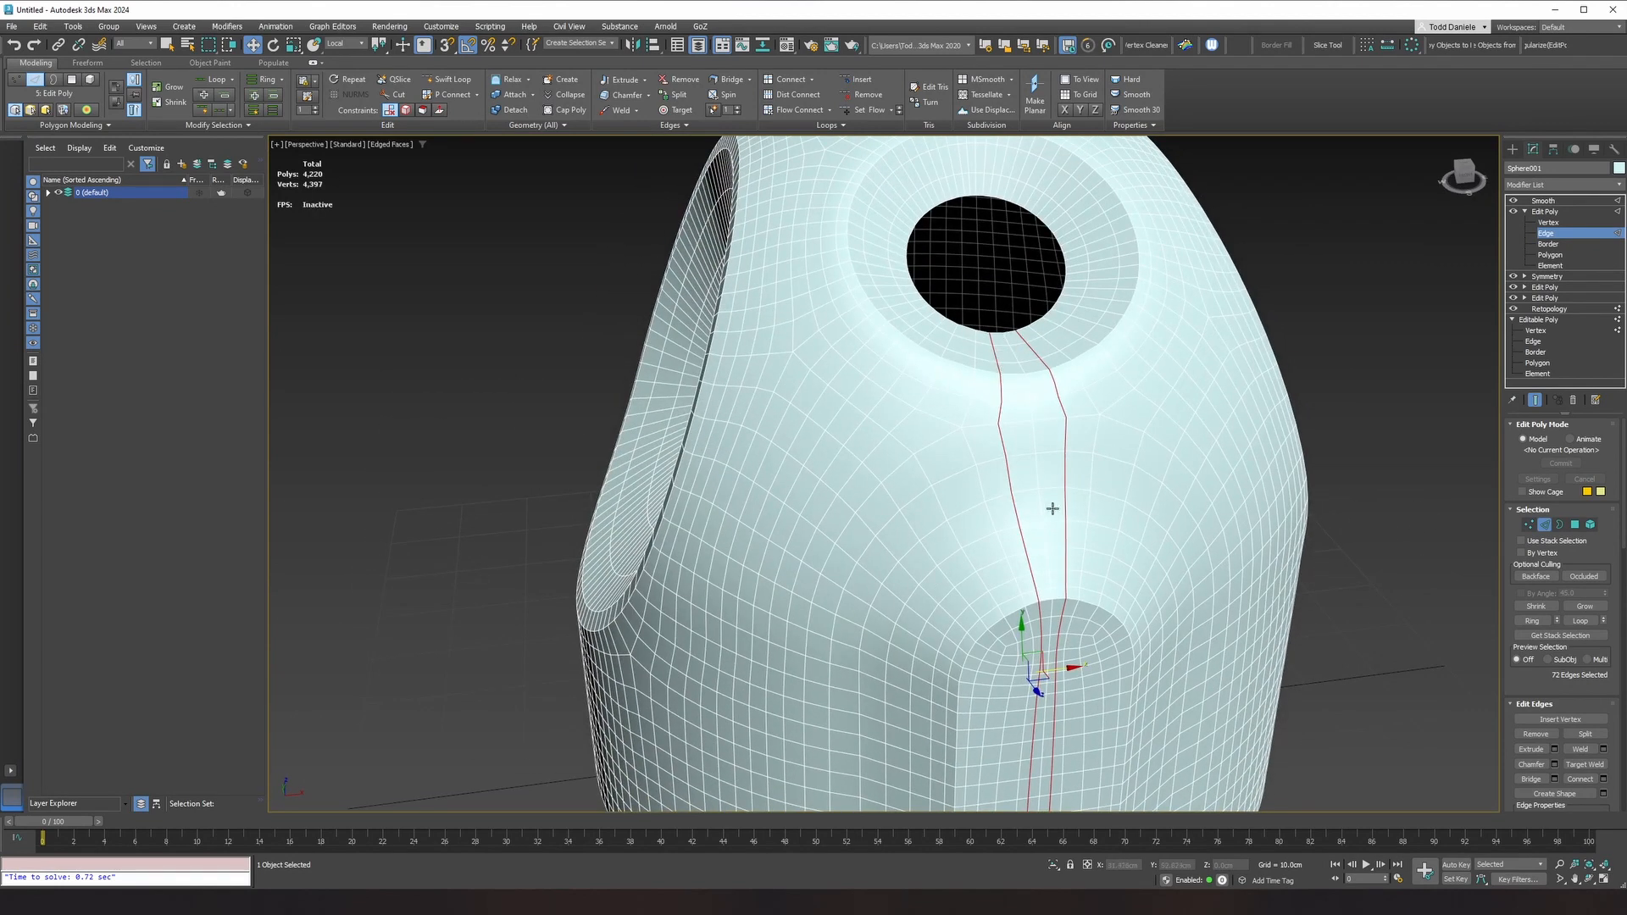
Step: Return to the Smooth modifier and compare the torso's front shading with and without edged faces
{"action": "left_click", "coordinate": [1546, 212]}
{"action": "left_click", "coordinate": [1407, 303]}
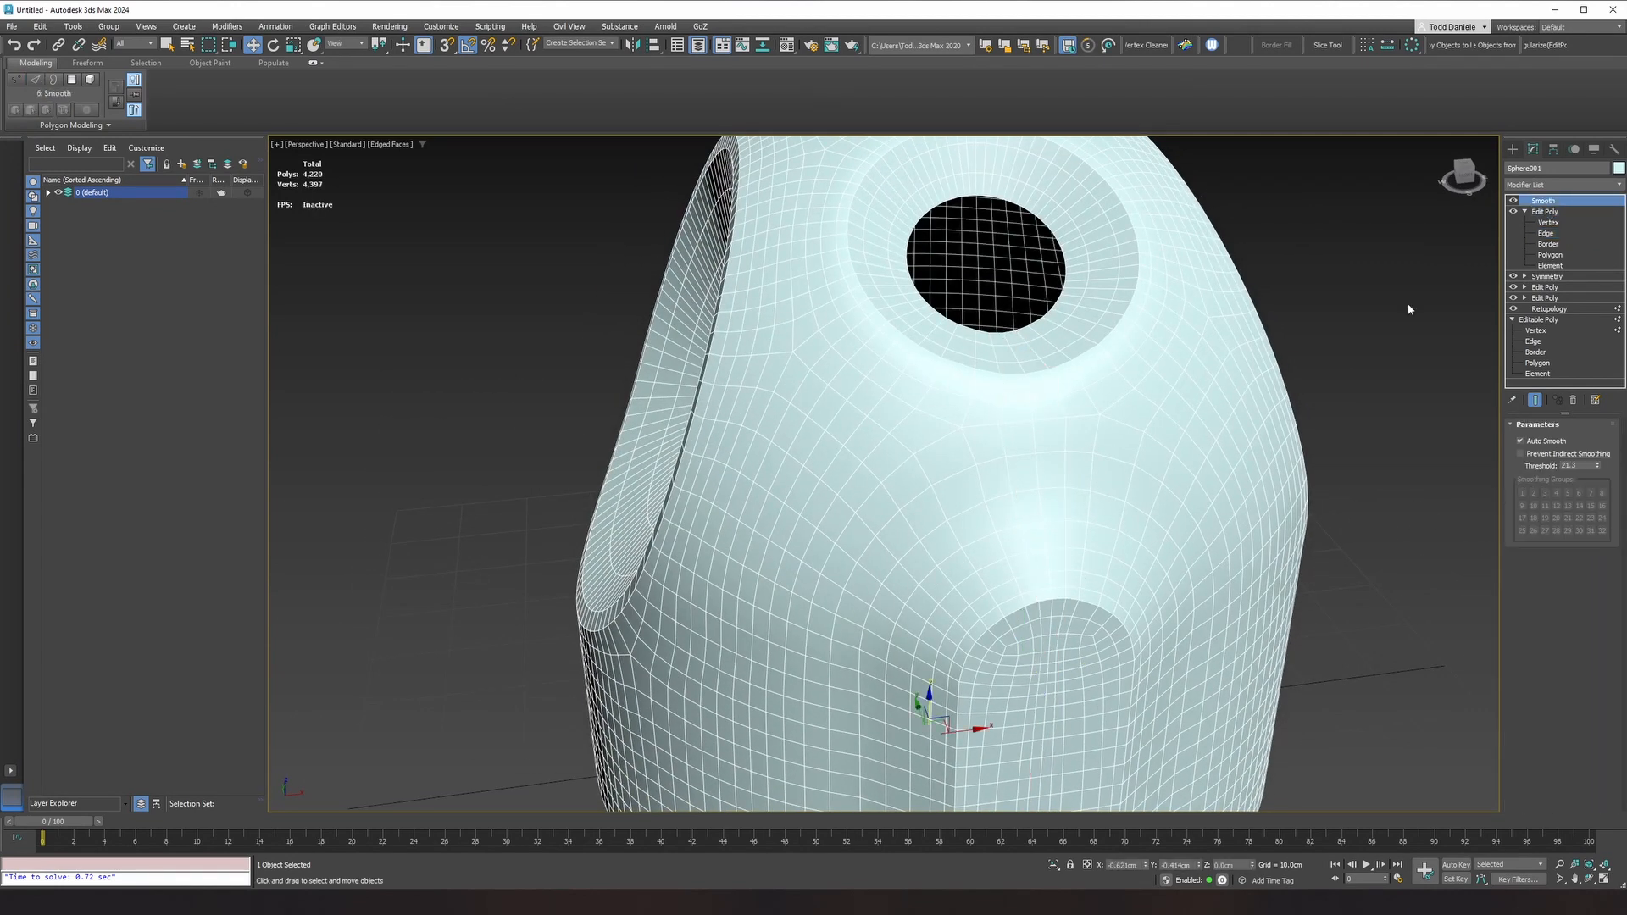
{"action": "key", "text": "F4"}
{"action": "middle_click_drag", "start_coordinate": [1112, 473], "coordinate": [1216, 359], "text": "alt"}
{"action": "key", "text": "F4"}
{"action": "key", "text": "F4"}
{"action": "key", "text": "F4"}
{"action": "left_click", "coordinate": [1216, 360]}
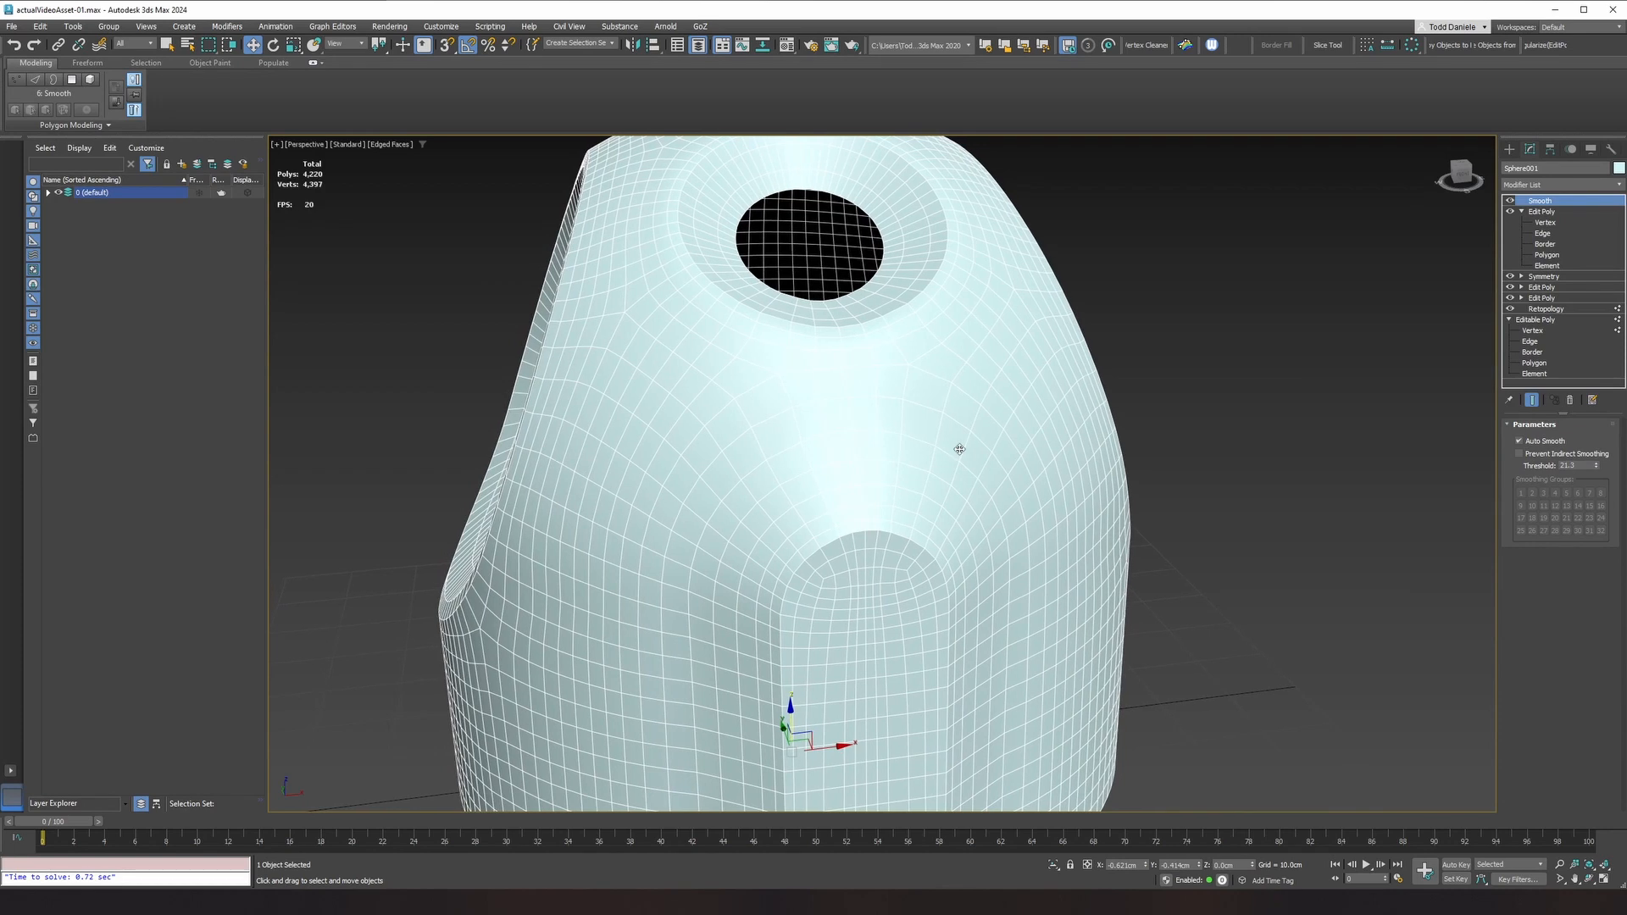
{"action": "scroll", "coordinate": [959, 449], "scroll_direction": "down", "scroll_amount": 3}
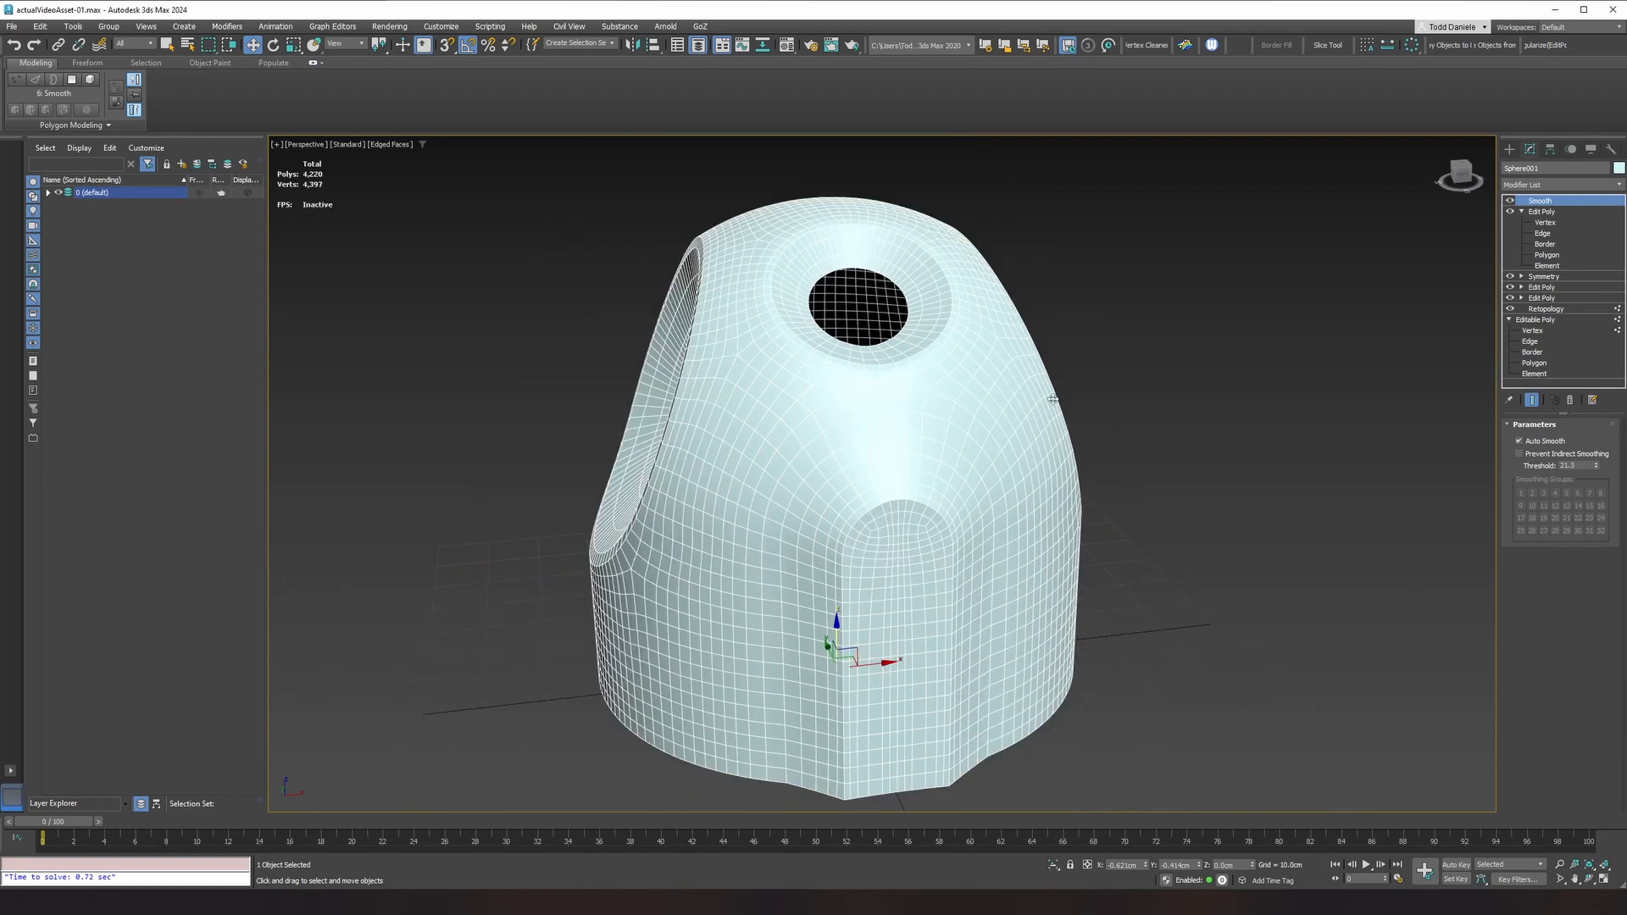
Step: Clear the edge selection in the top Edit Poly modifier and return to the Smooth modifier
{"action": "left_click", "coordinate": [1542, 212]}
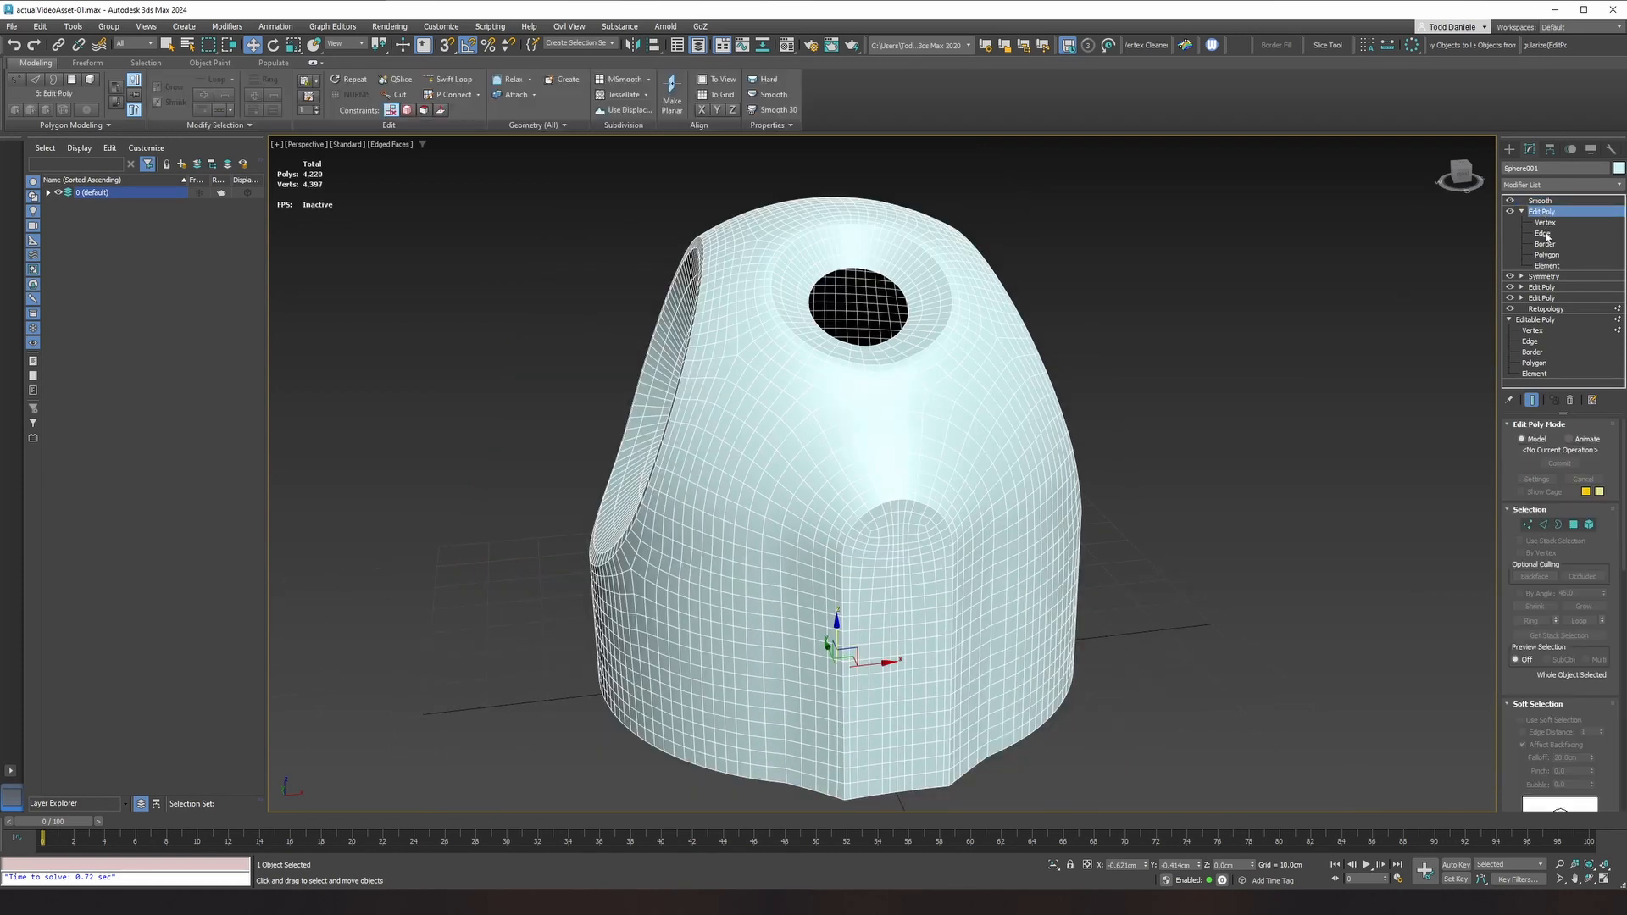
{"action": "left_click", "coordinate": [1542, 234]}
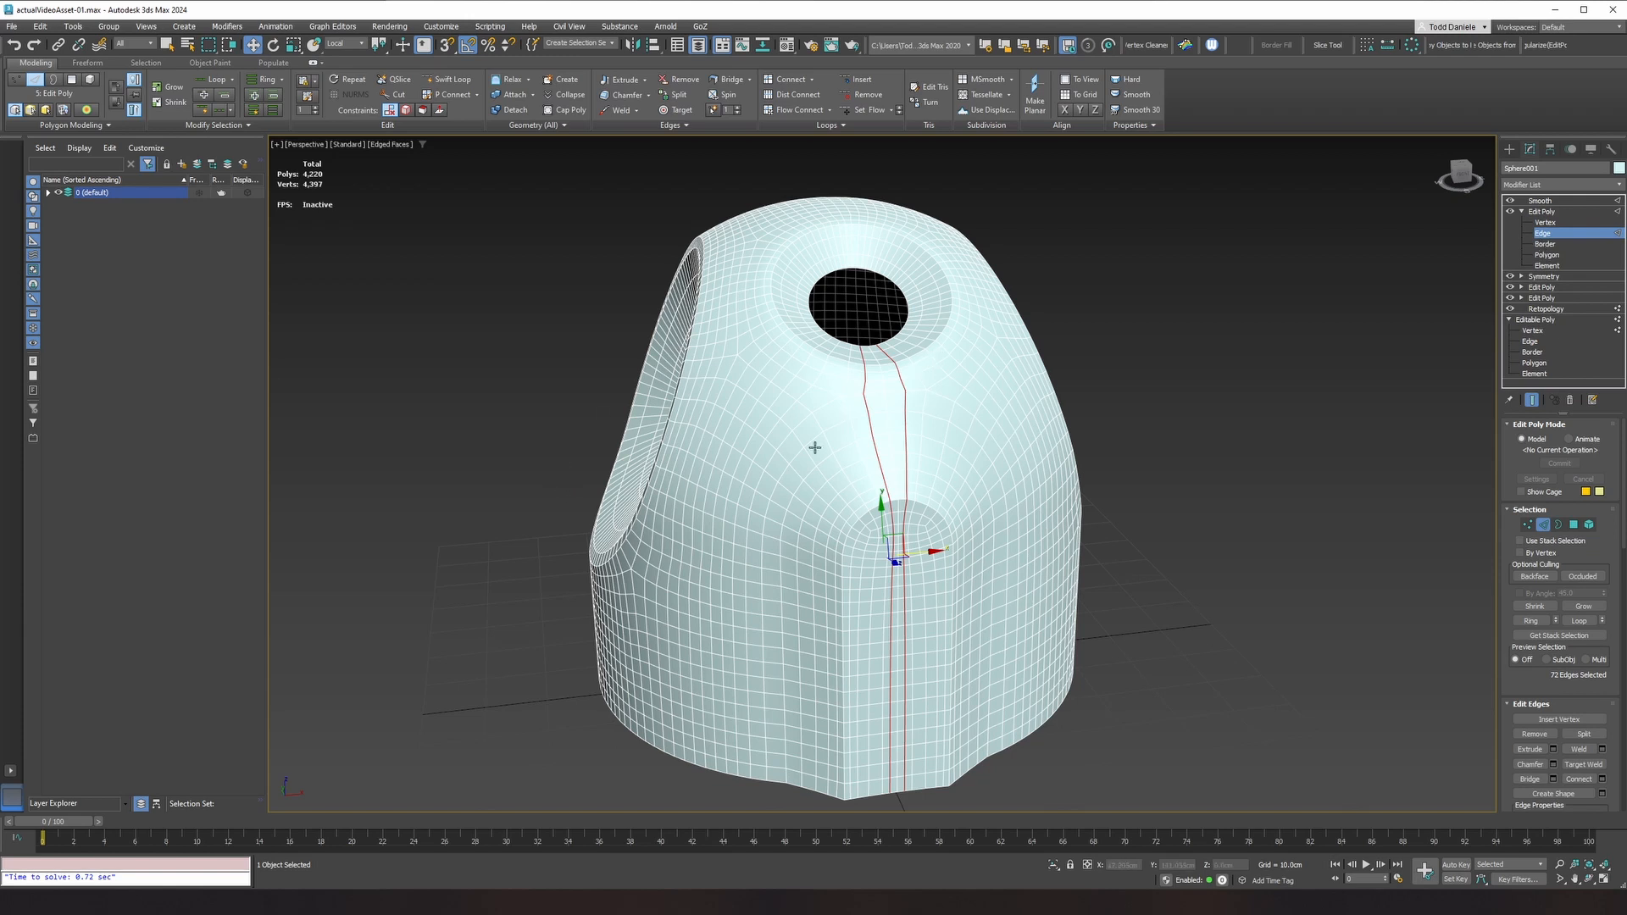
{"action": "left_click", "coordinate": [1153, 339]}
{"action": "left_click", "coordinate": [1541, 211]}
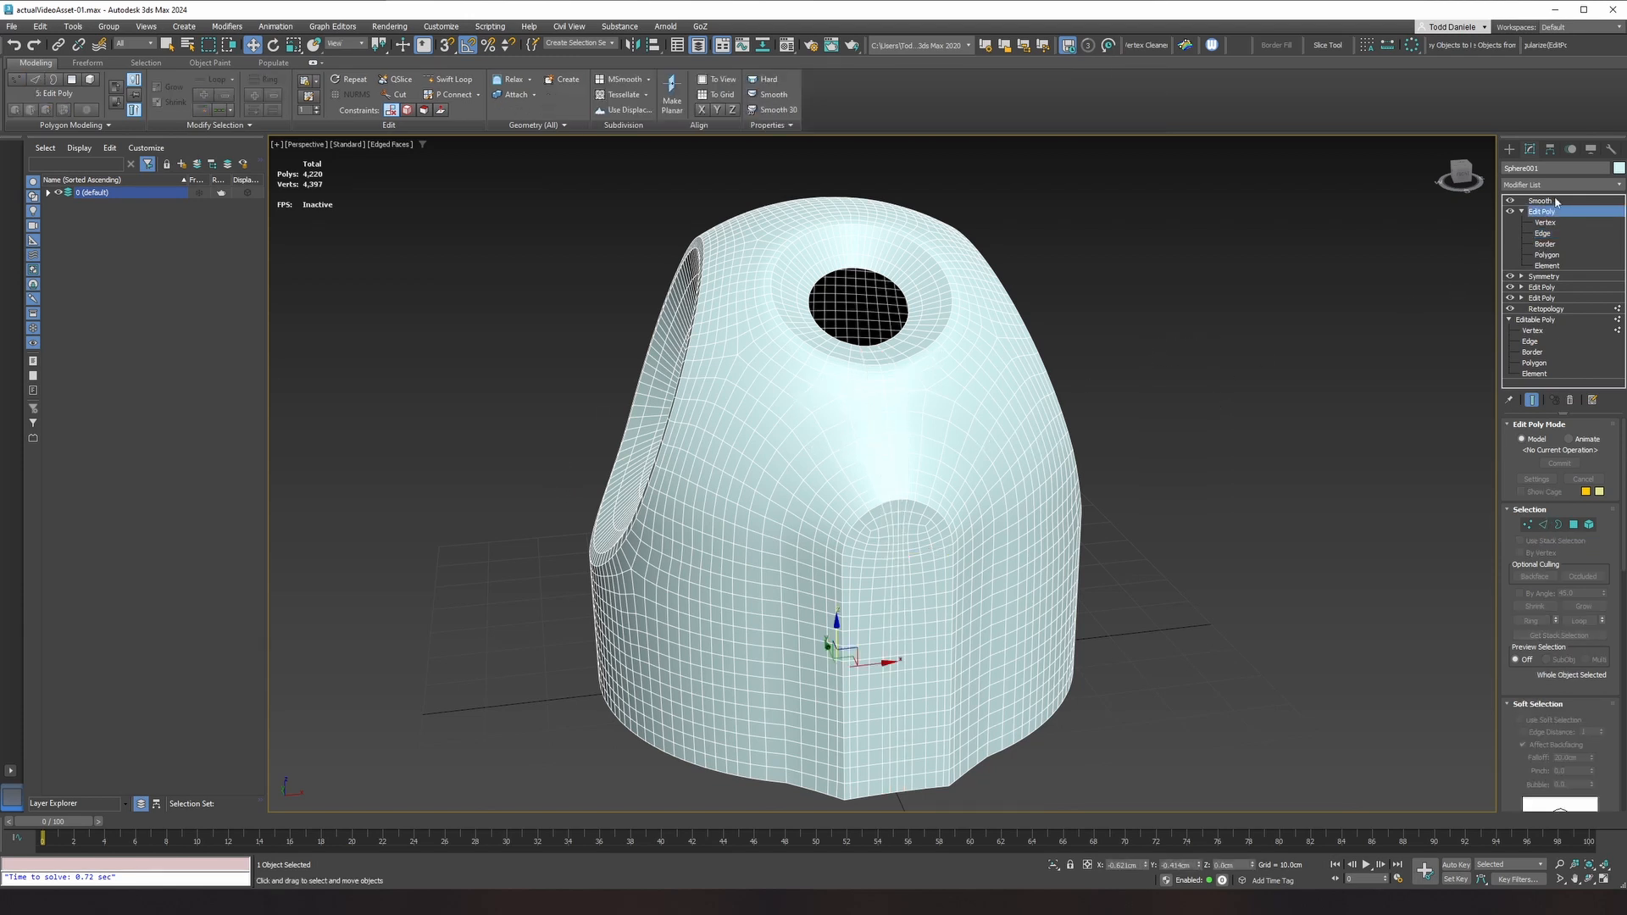
{"action": "left_click", "coordinate": [1556, 201]}
Step: Add a Data Channel modifier above the Smooth modifier
{"action": "left_click", "coordinate": [1559, 183]}
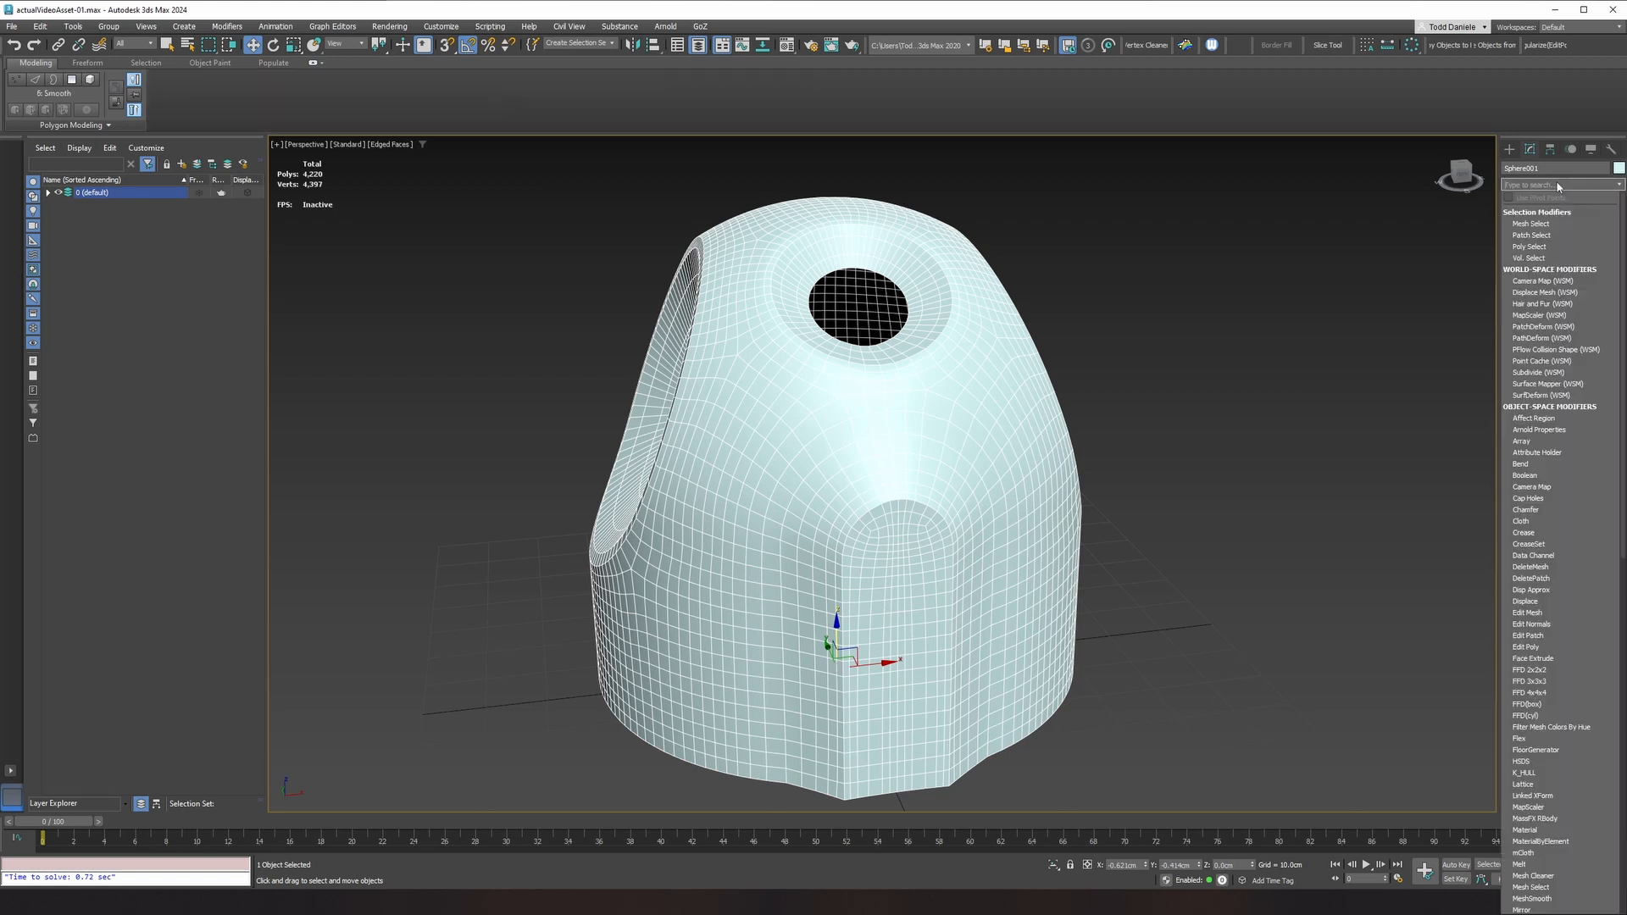
{"action": "type", "text": "da"}
{"action": "key", "text": "Return"}
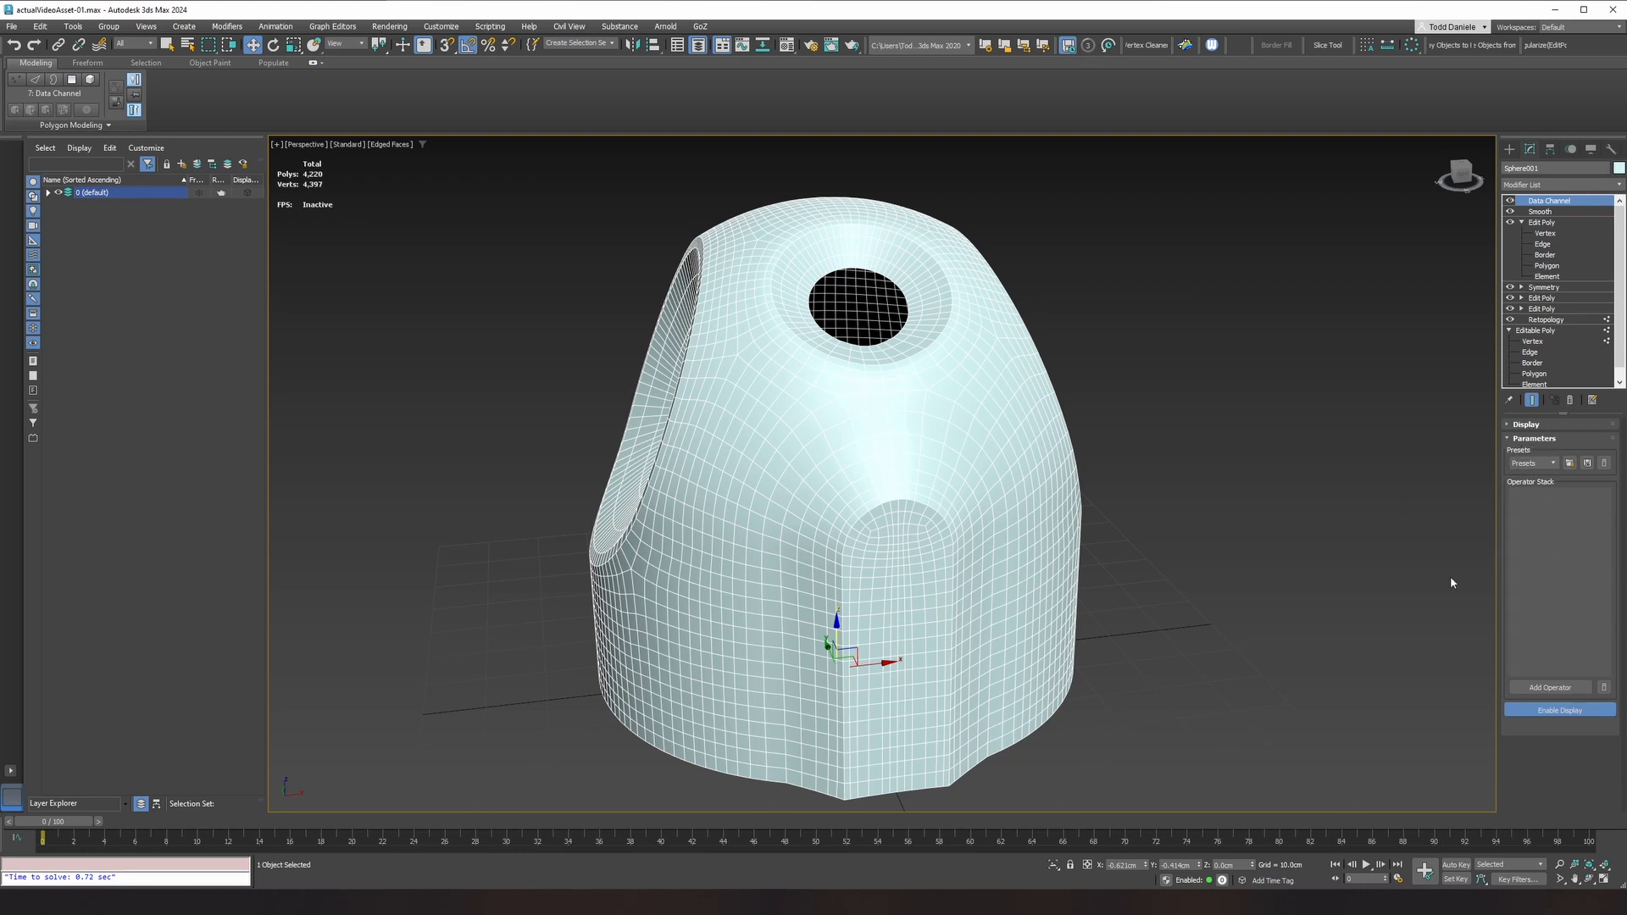
Step: Add an Edge Input operator to the Data Channel modifier and set its input to Selection
{"action": "left_click", "coordinate": [1550, 688]}
{"action": "left_click_drag", "start_coordinate": [845, 252], "coordinate": [1358, 211]}
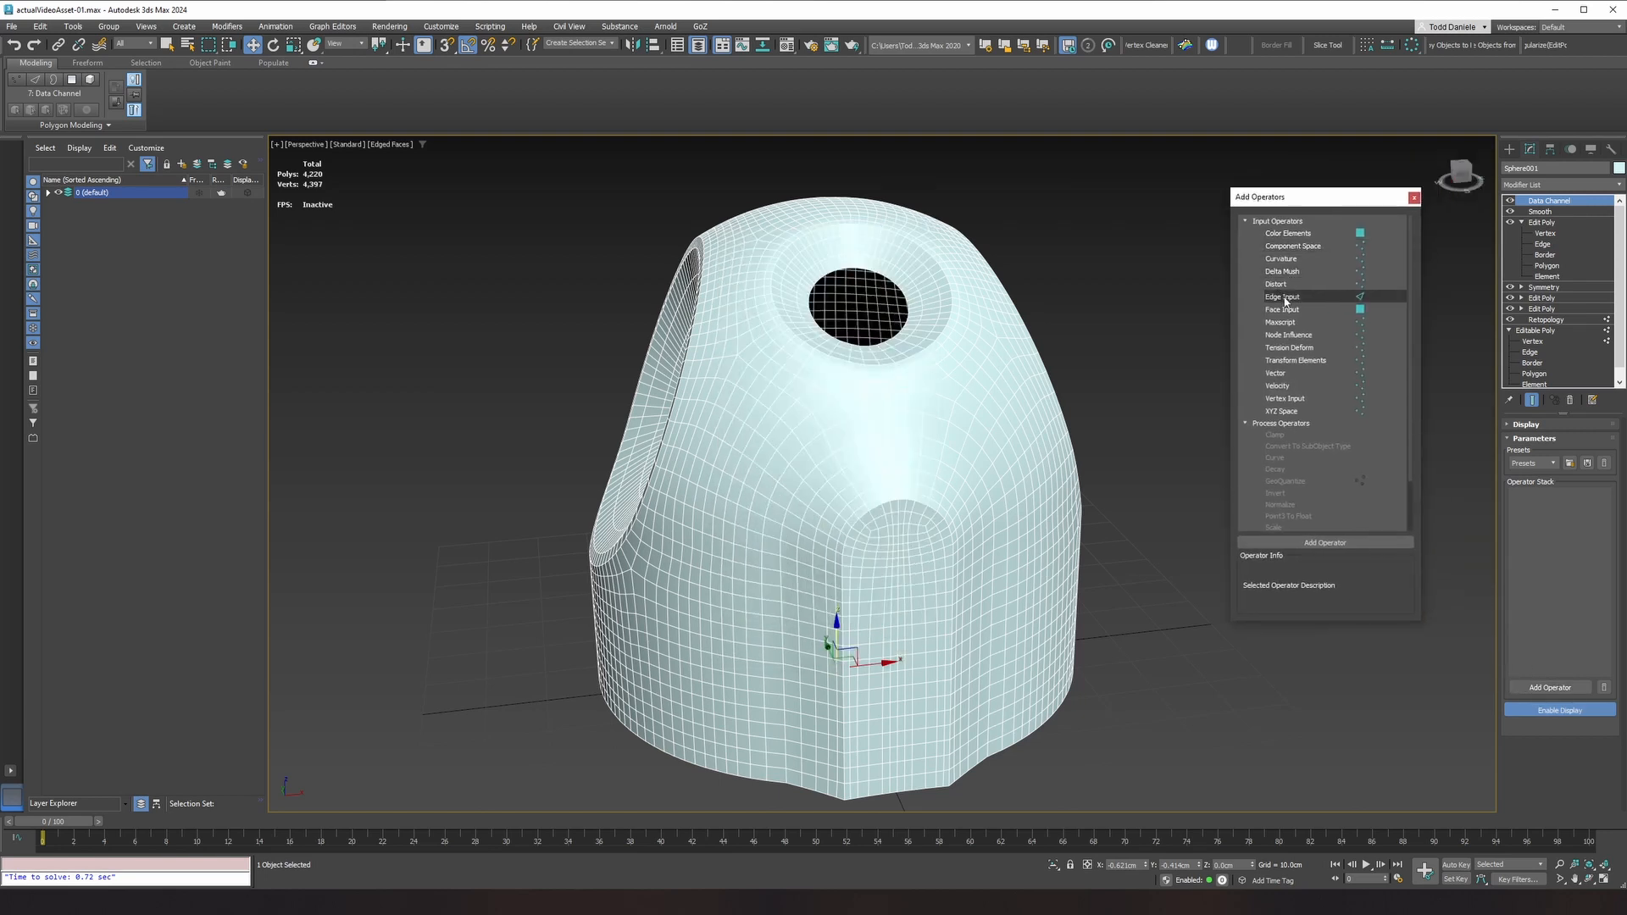
{"action": "double_click", "coordinate": [1285, 298]}
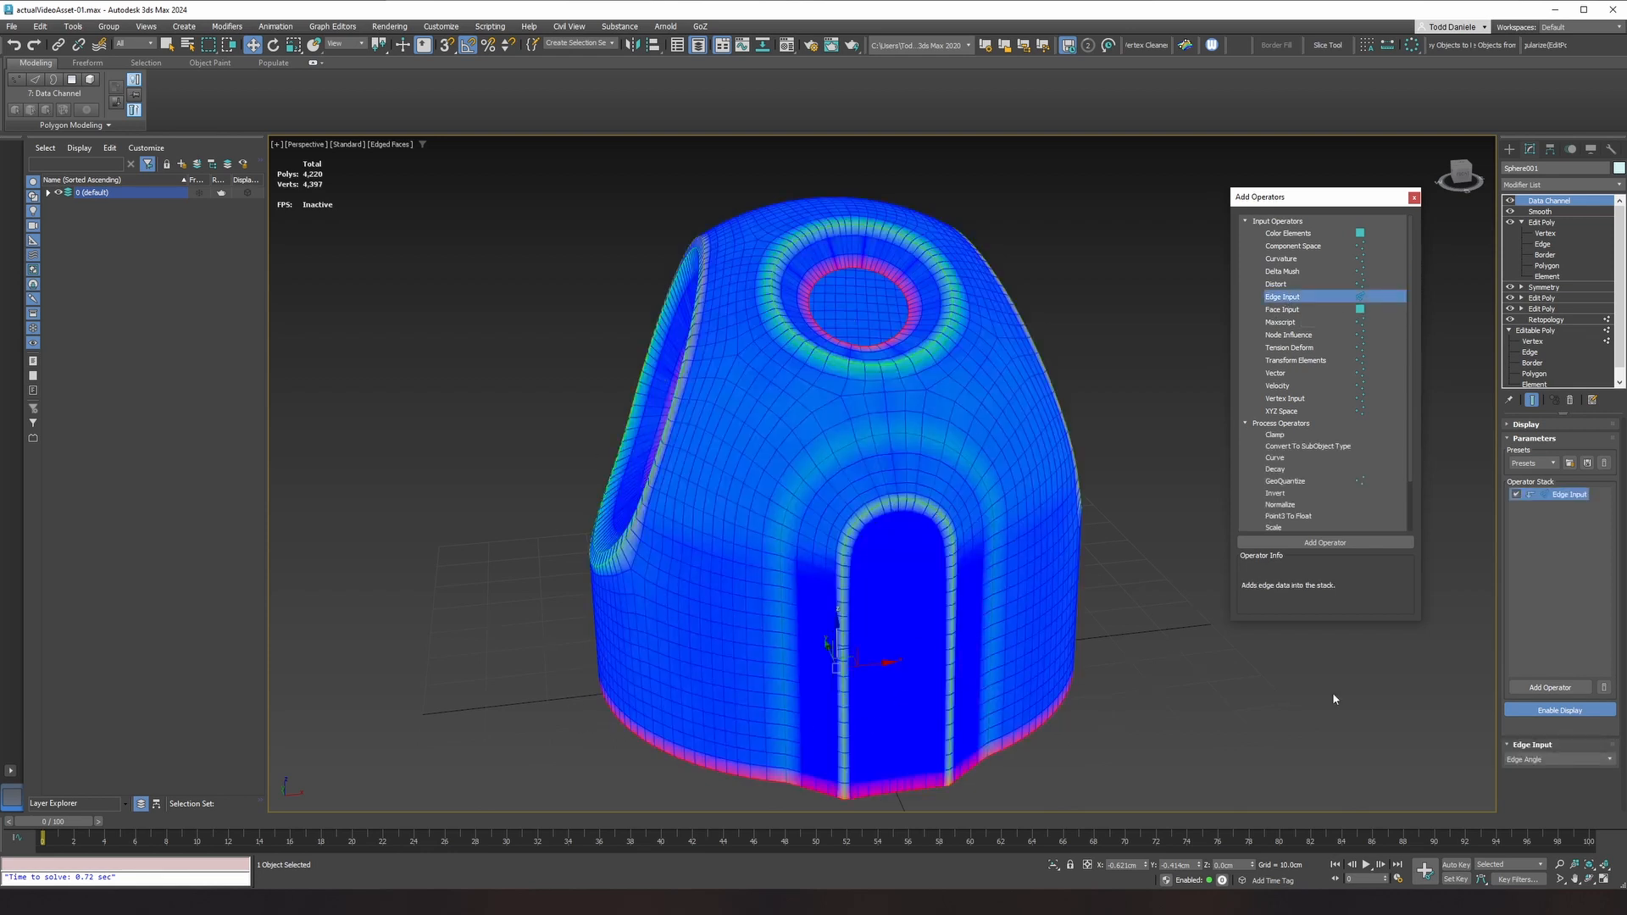
{"action": "left_click", "coordinate": [1548, 760]}
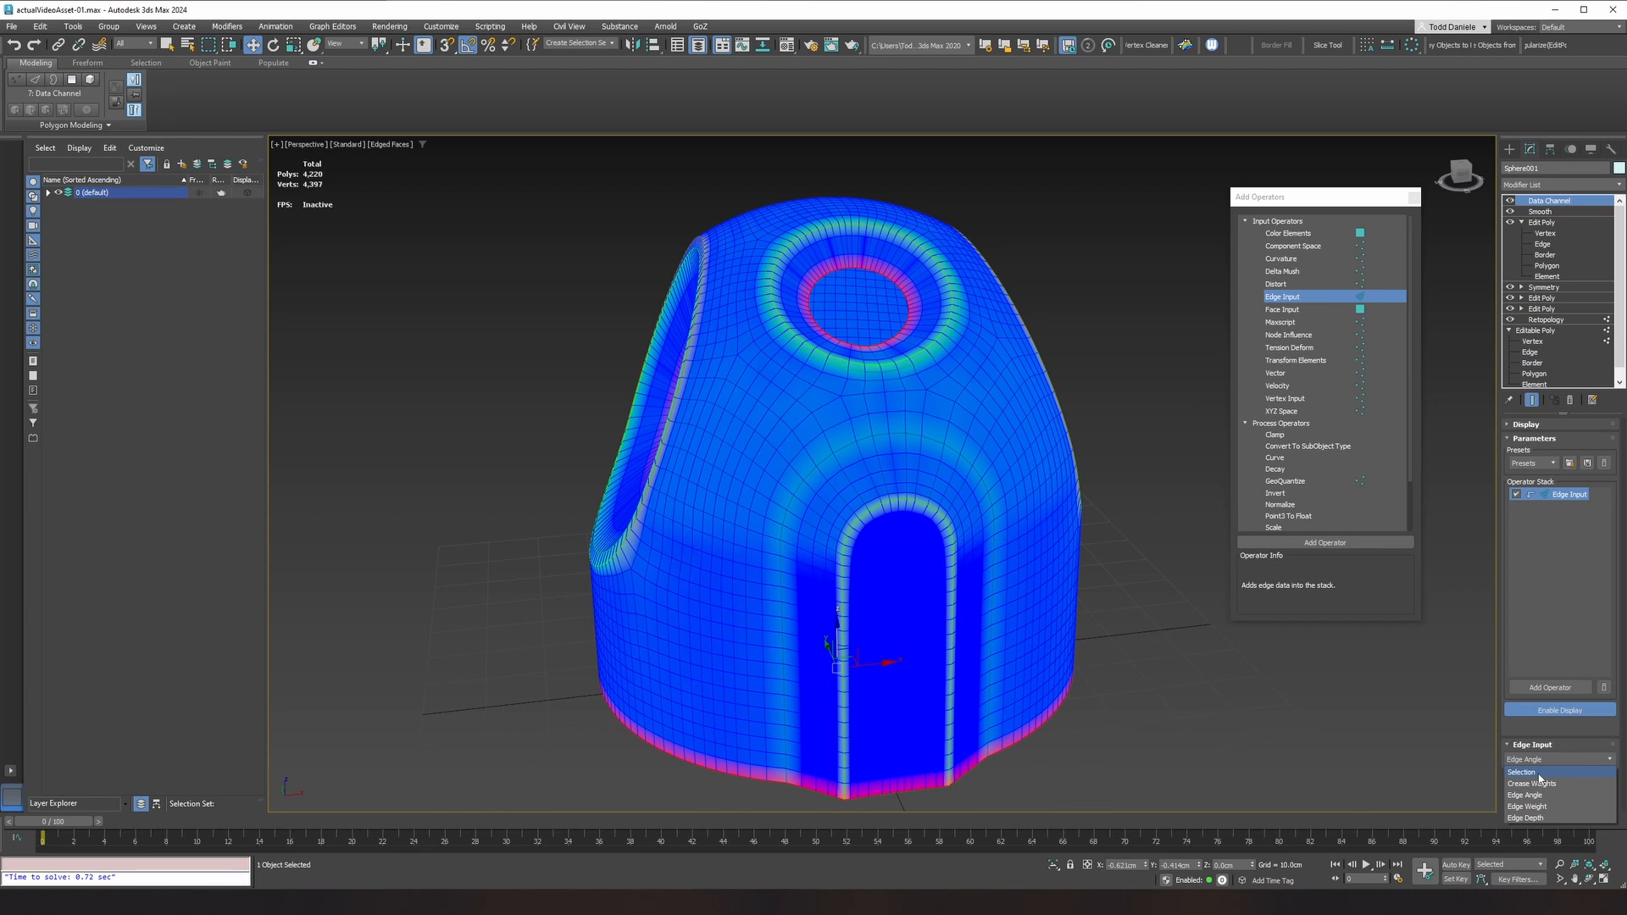
{"action": "left_click", "coordinate": [1525, 772]}
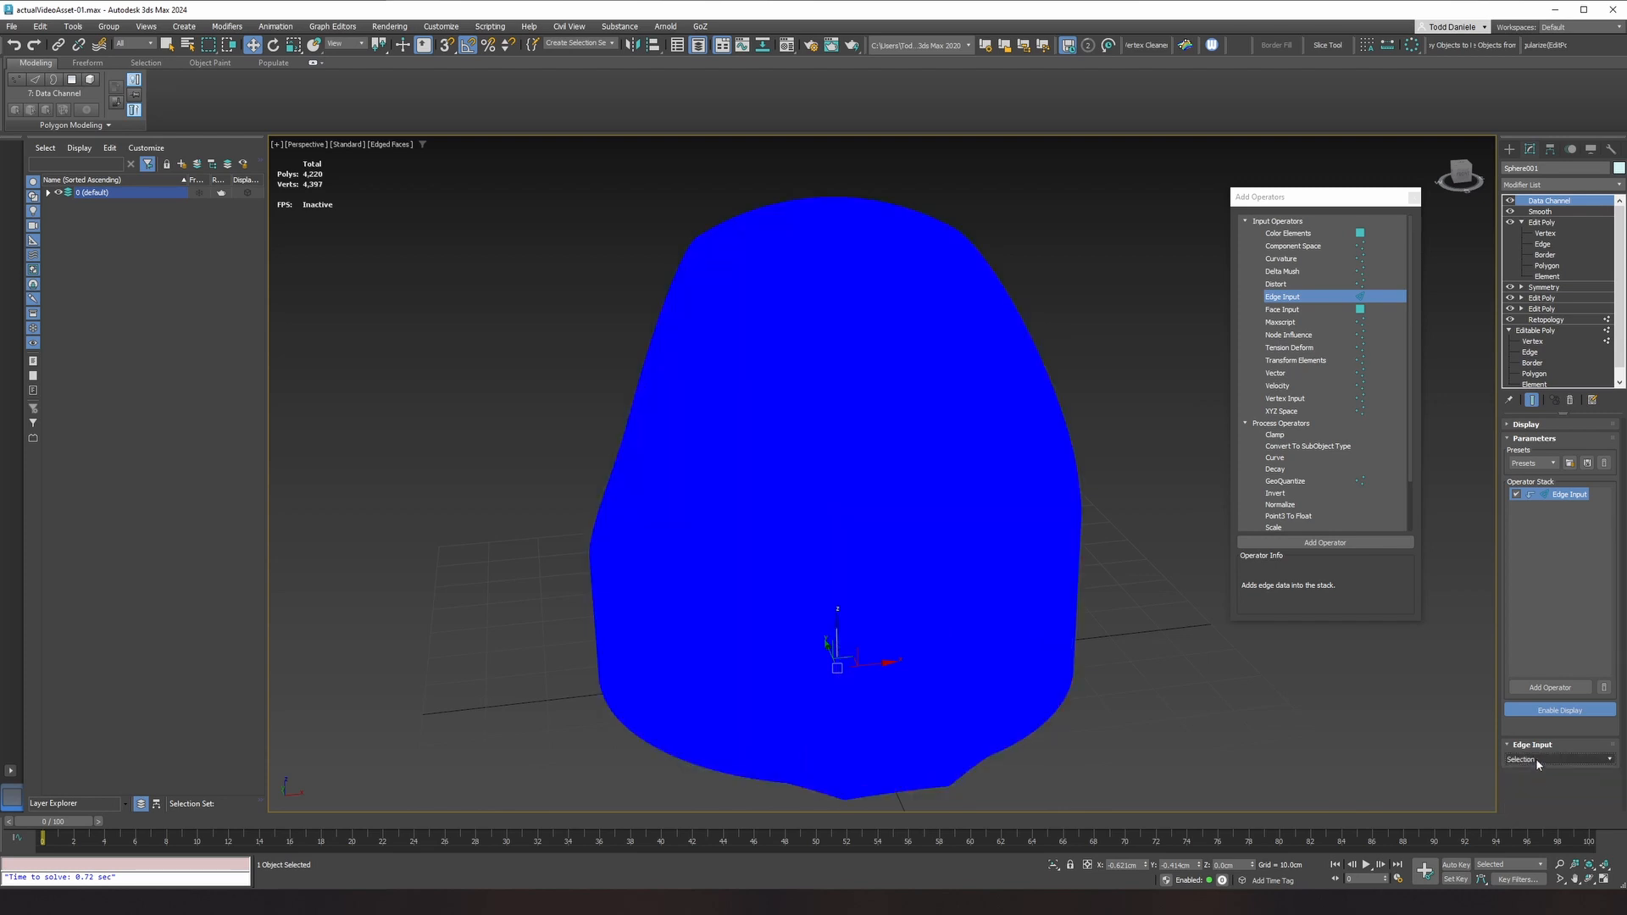
Step: Set the Edge Input operator to Edge Angle and add a Scale operator with a value of 3.8
{"action": "left_click", "coordinate": [1536, 760]}
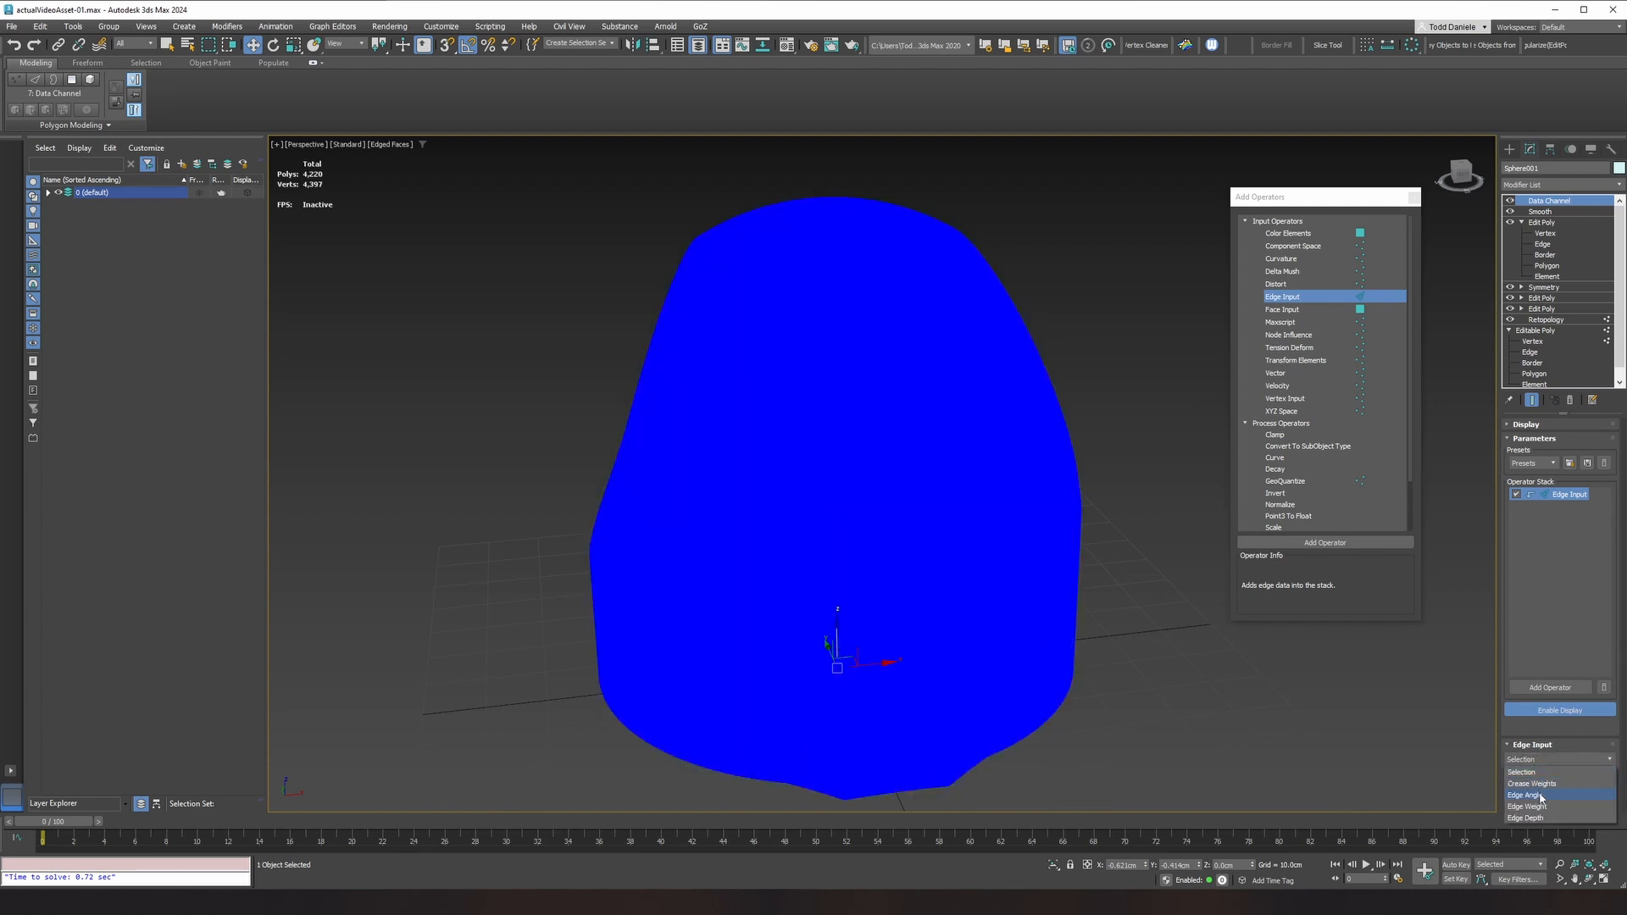
{"action": "left_click", "coordinate": [1534, 795]}
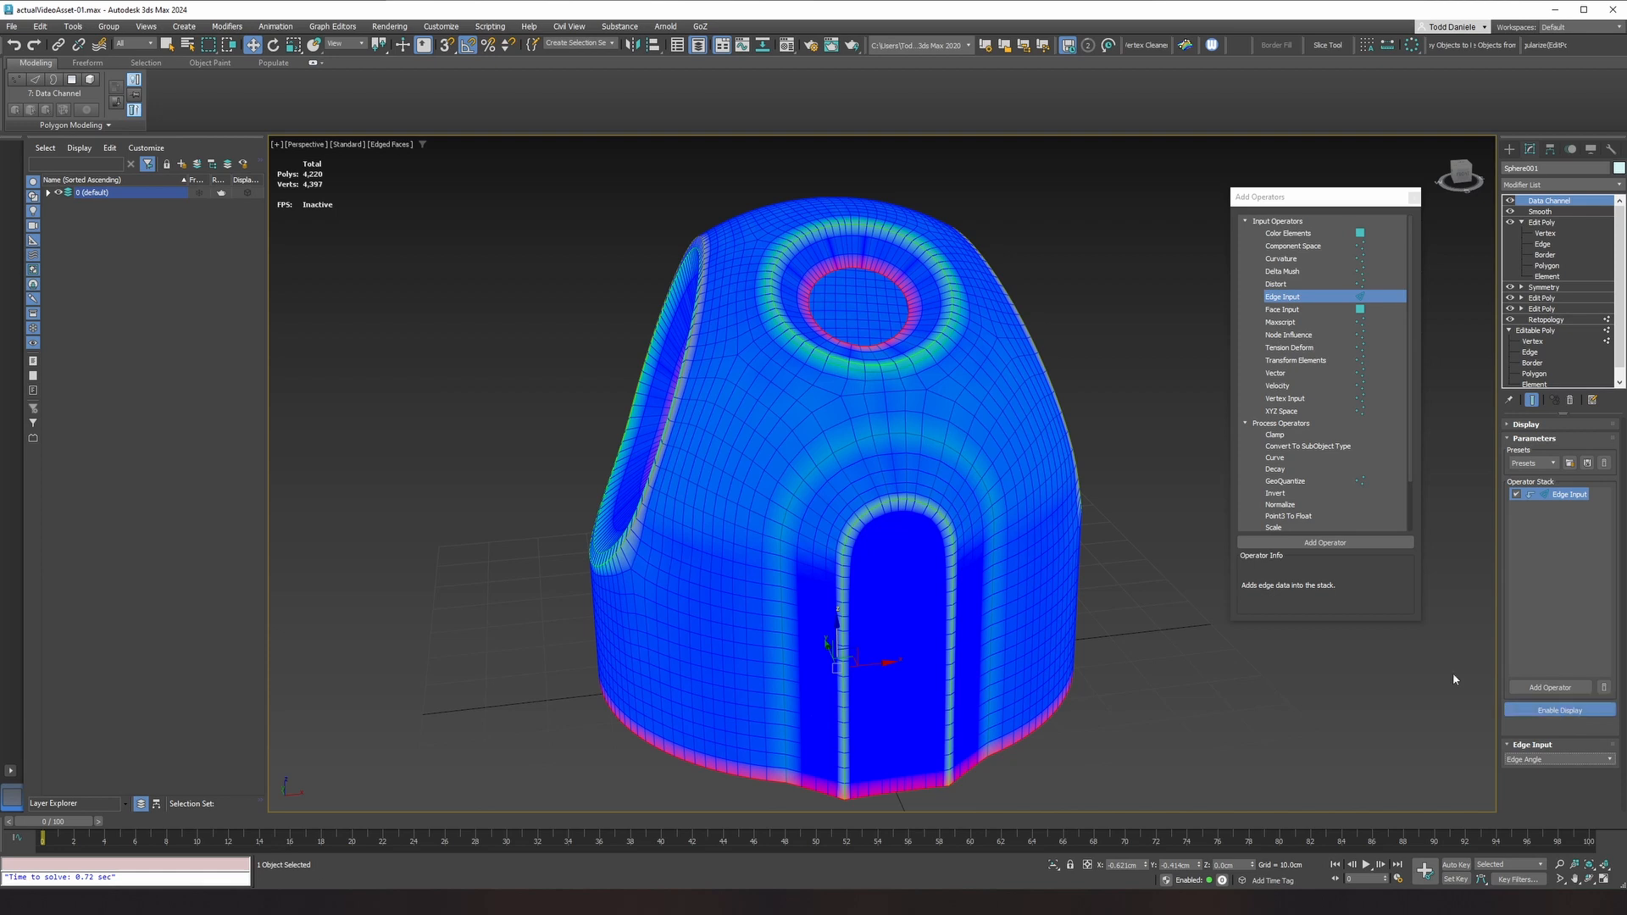
{"action": "double_click", "coordinate": [1276, 528]}
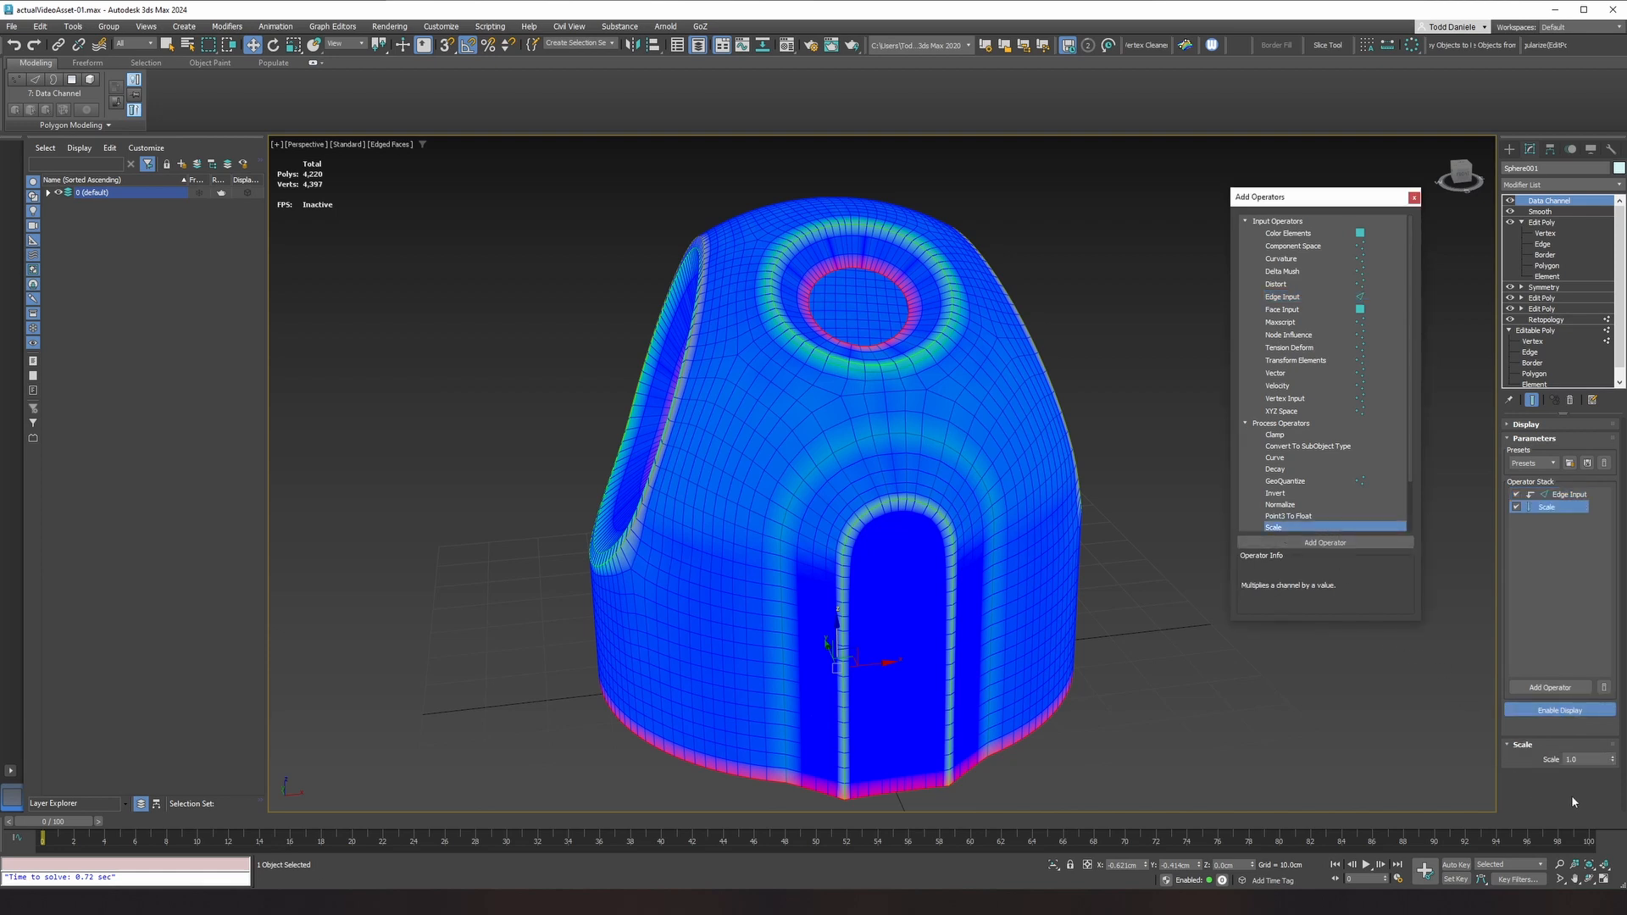
{"action": "left_click_drag", "start_coordinate": [1609, 760], "coordinate": [1612, 730]}
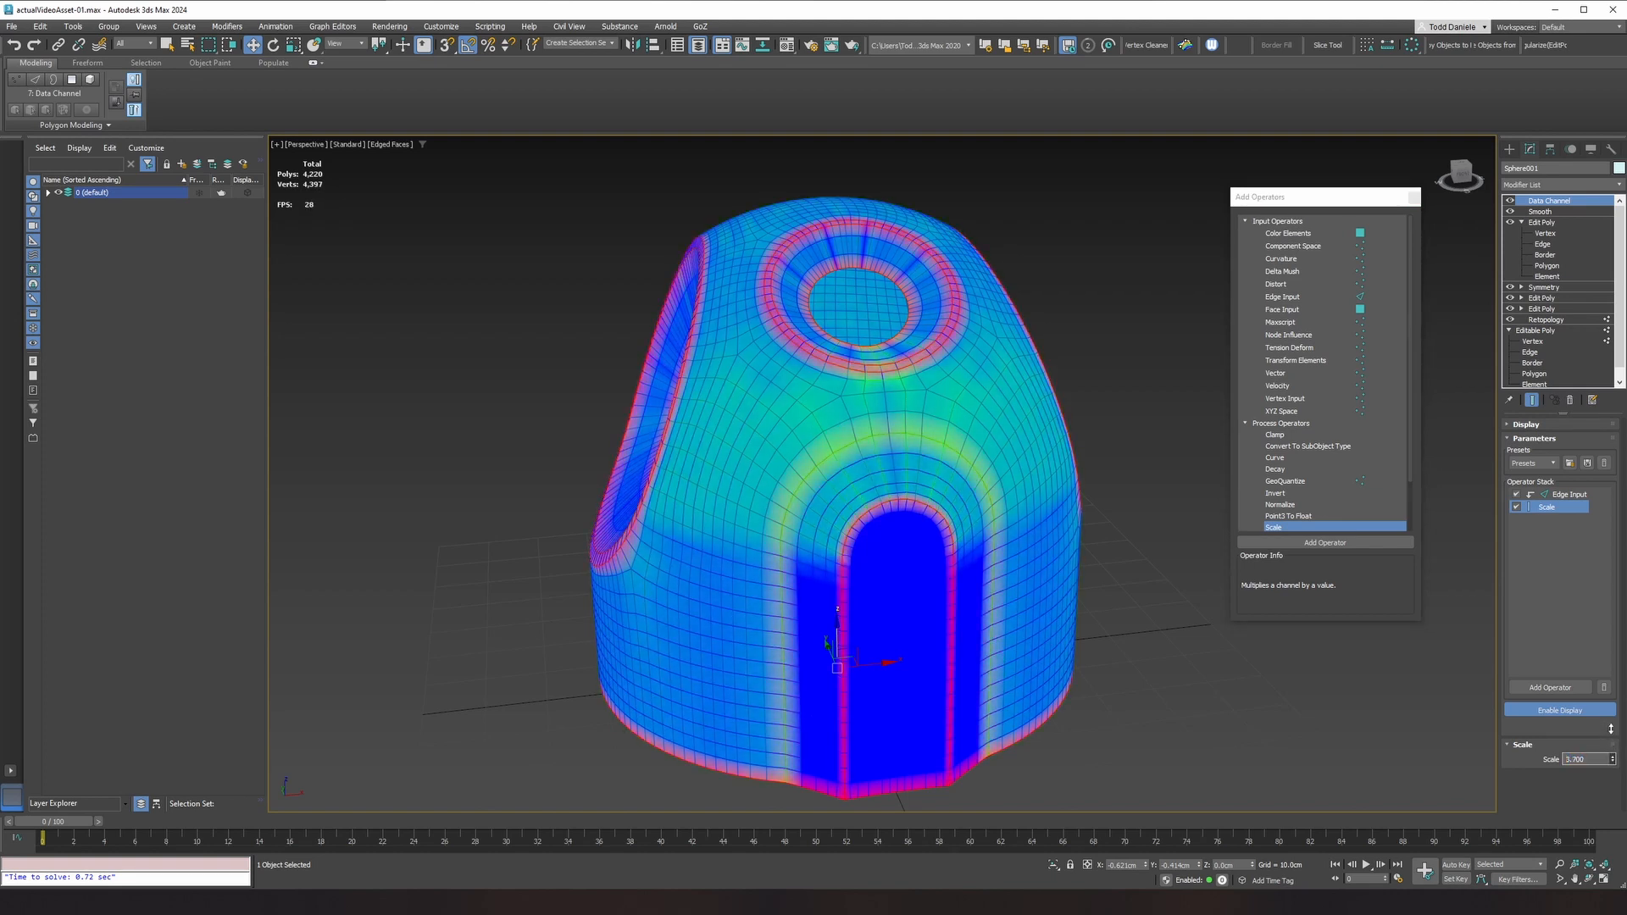
{"action": "middle_click_drag", "start_coordinate": [861, 661], "coordinate": [1342, 655], "text": "alt"}
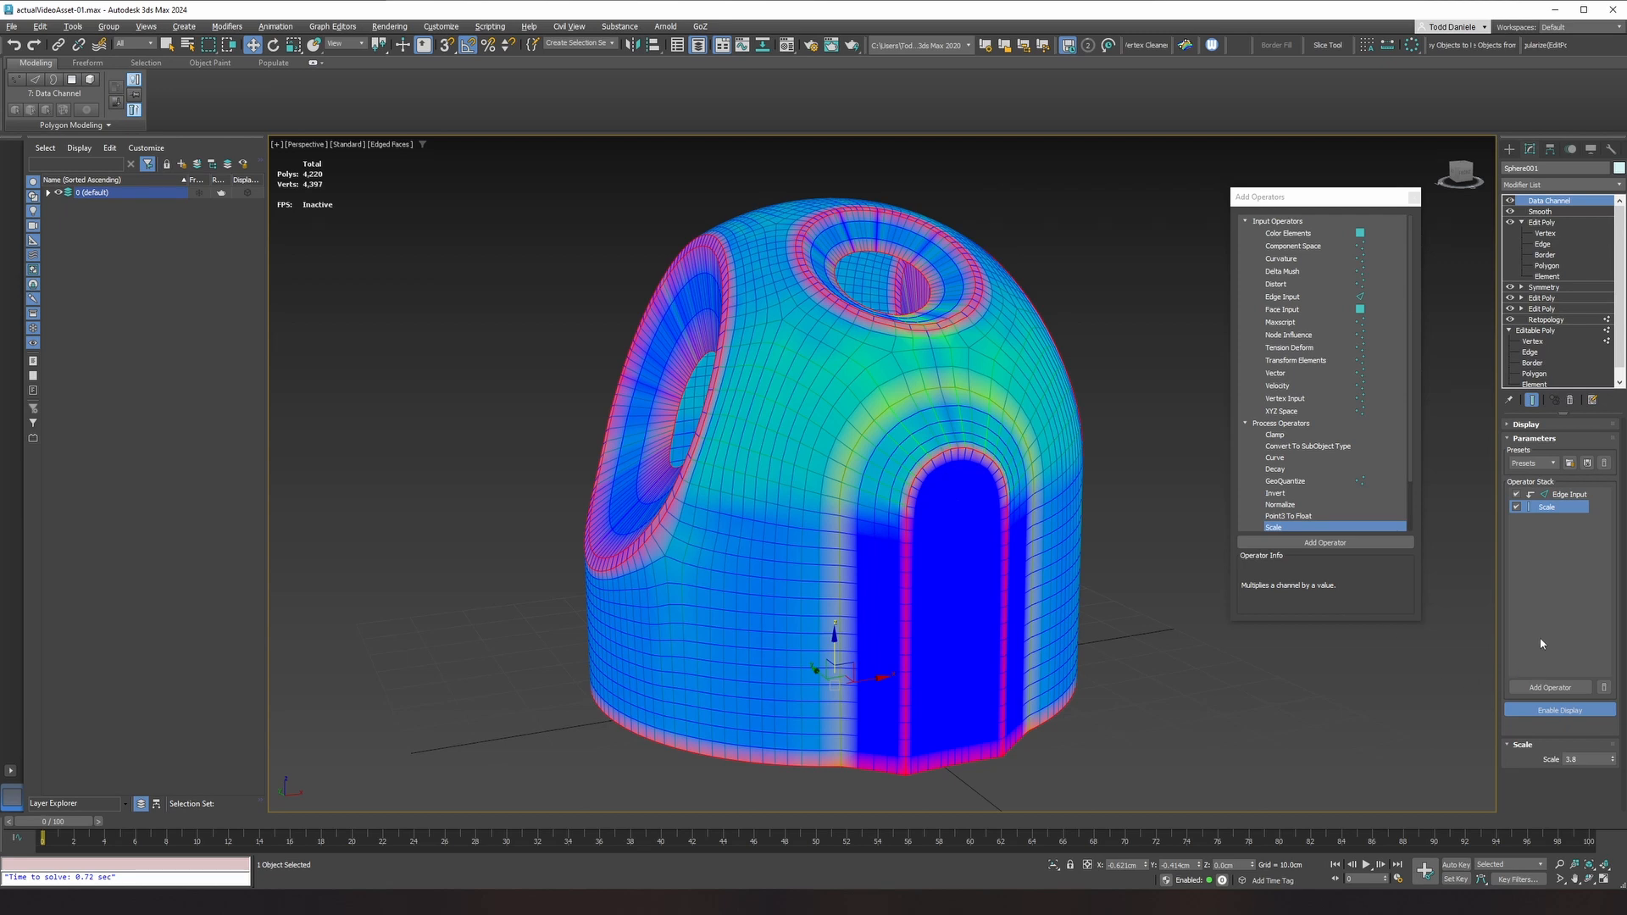
Step: Add an Edge Output operator to the Data Channel stack, outputting to Selection in Add mode
{"action": "left_click", "coordinate": [1413, 485]}
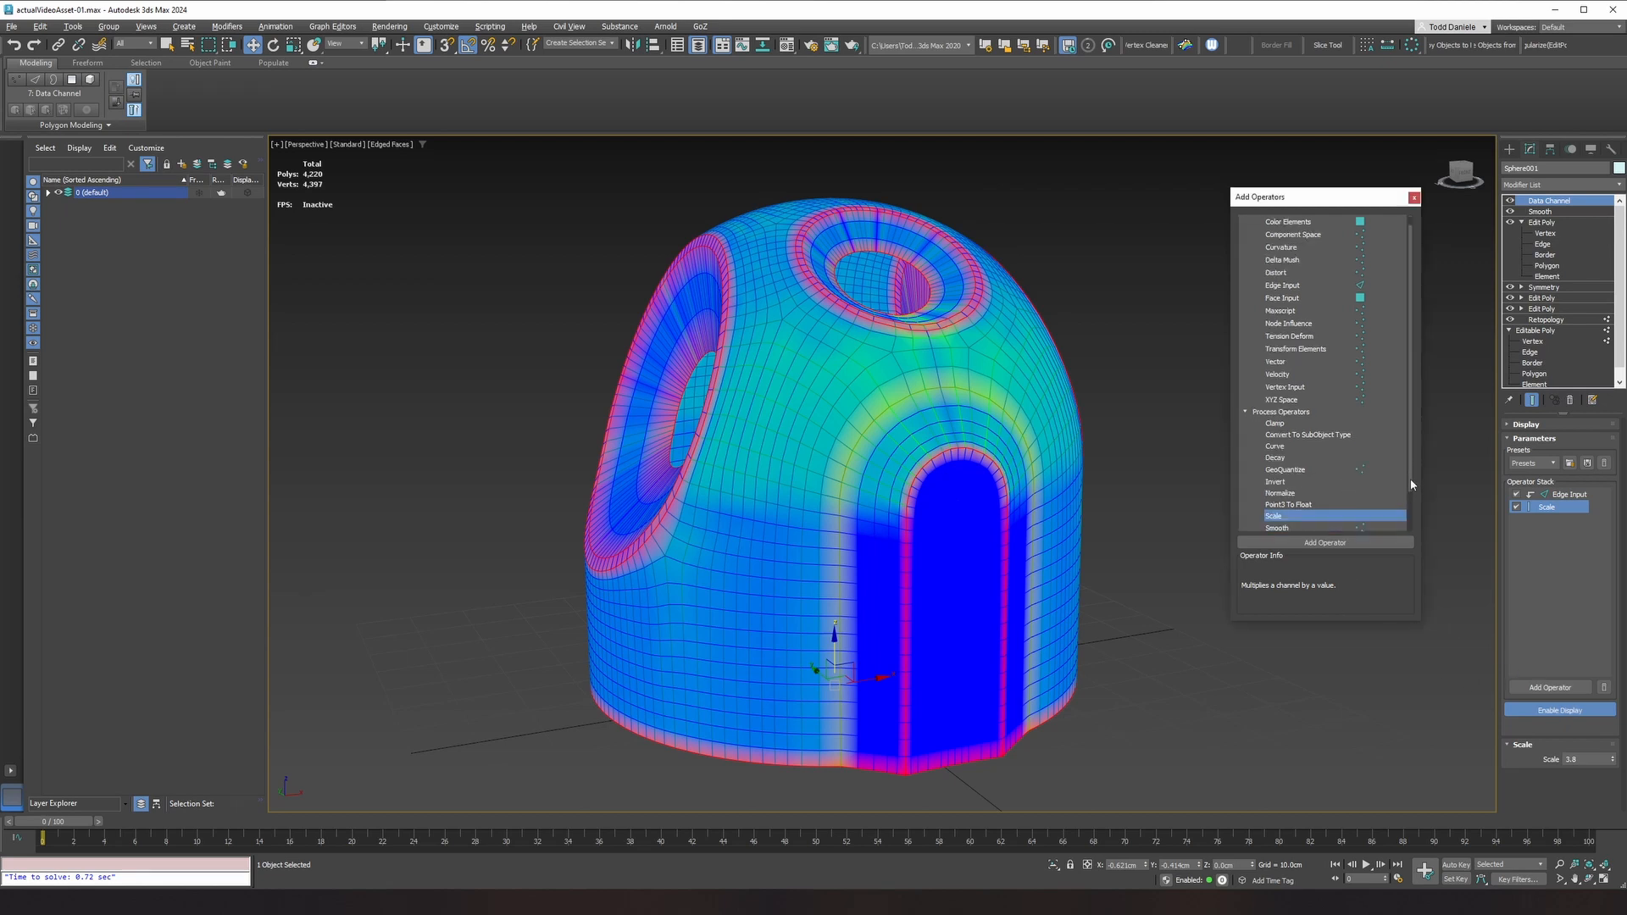
{"action": "scroll", "coordinate": [1410, 492], "scroll_direction": "down", "scroll_amount": 2}
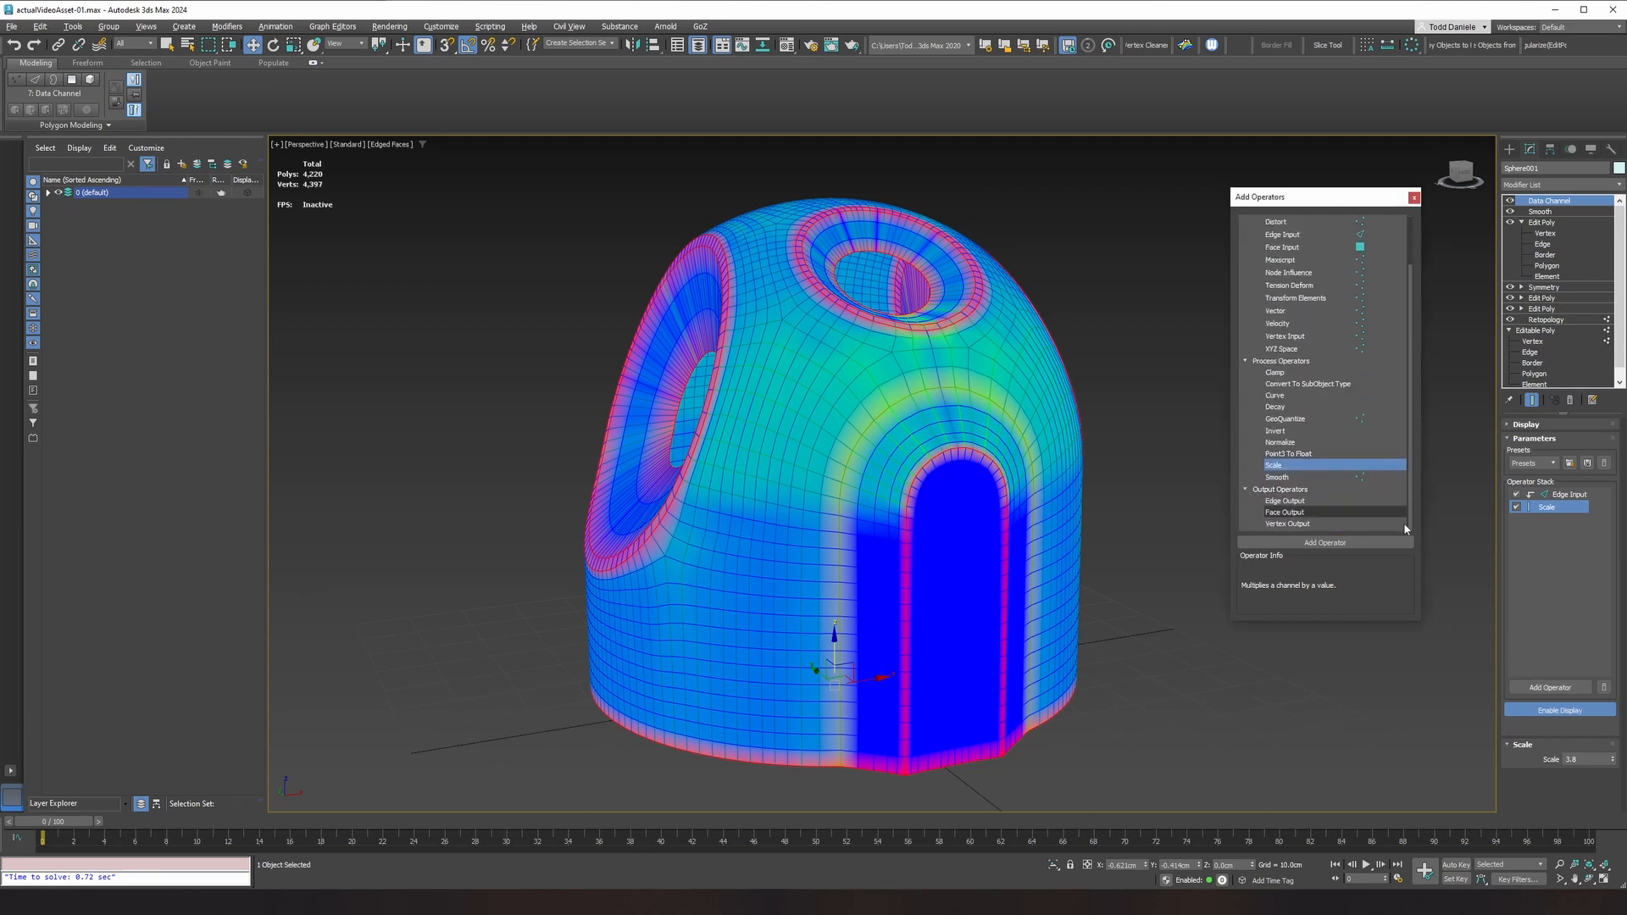
{"action": "double_click", "coordinate": [1309, 502]}
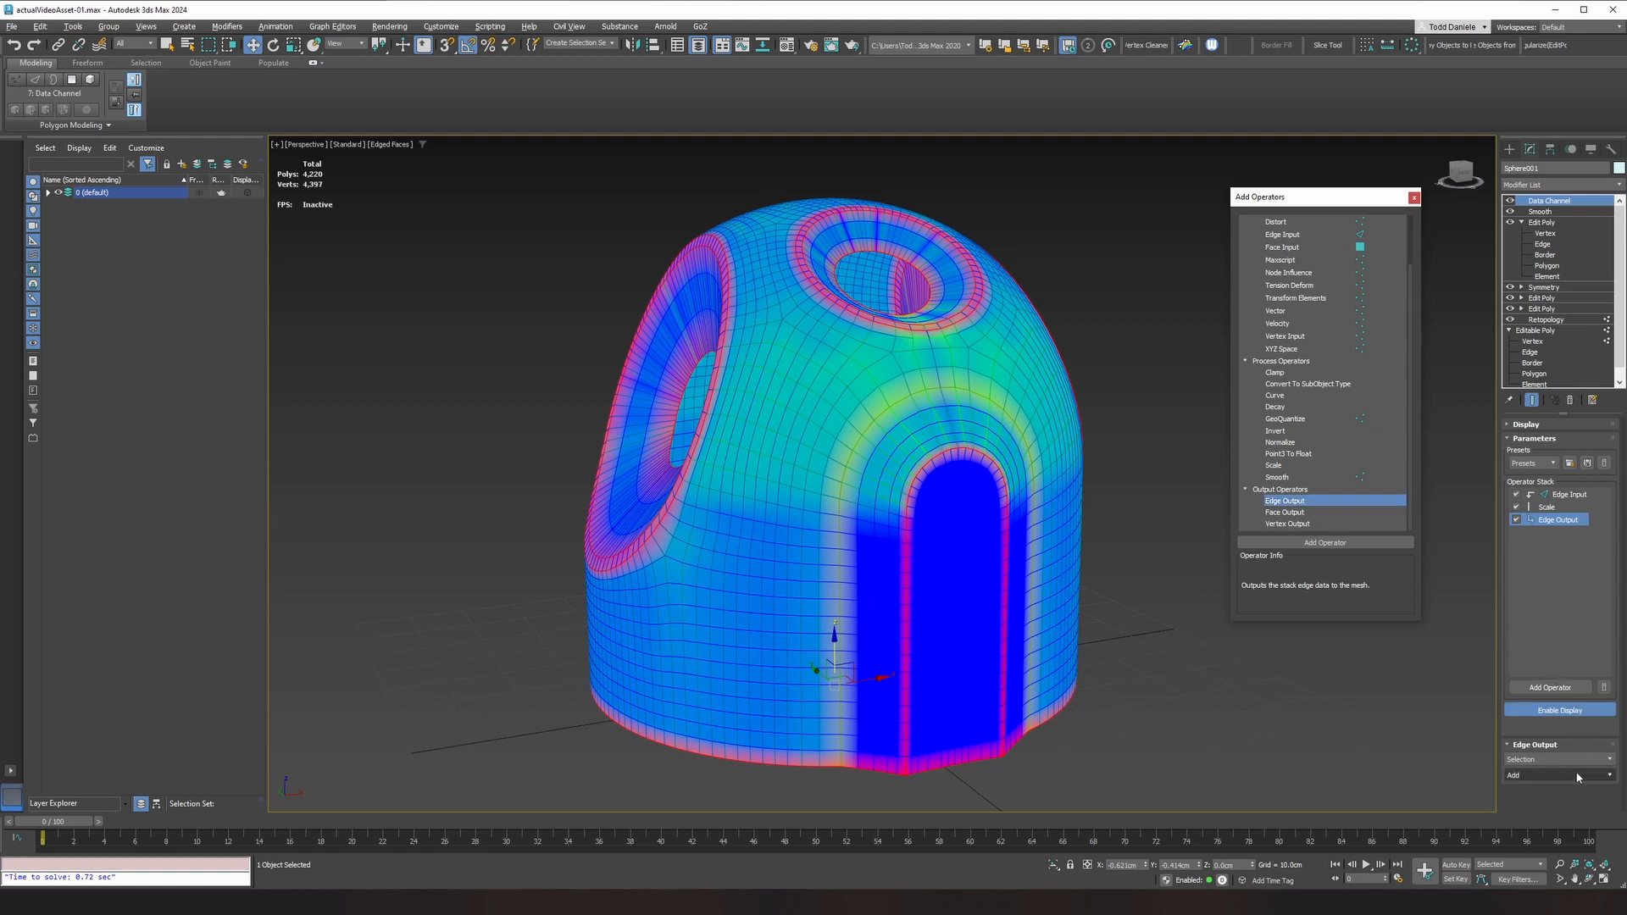
{"action": "left_click", "coordinate": [1554, 761]}
{"action": "left_click", "coordinate": [1541, 771]}
{"action": "left_click", "coordinate": [1538, 776]}
{"action": "left_click", "coordinate": [1539, 789]}
{"action": "left_click", "coordinate": [1538, 776]}
{"action": "left_click", "coordinate": [1534, 800]}
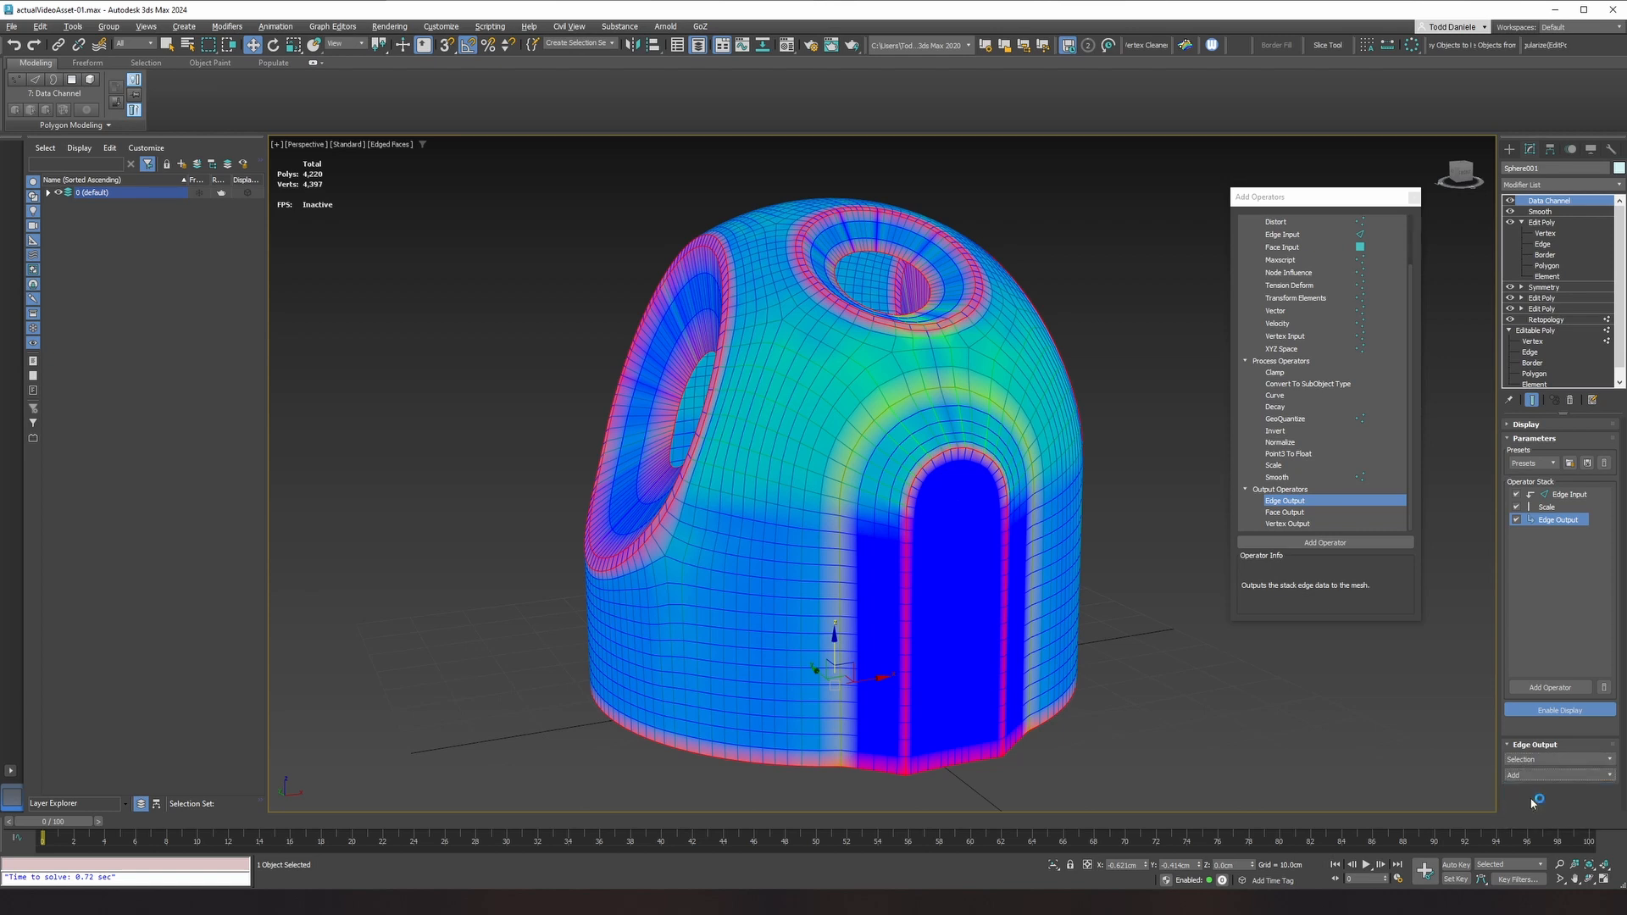
Step: Add an Edit Poly modifier above the Data Channel modifier and enter its Edge sub-object level
{"action": "left_click", "coordinate": [1559, 184]}
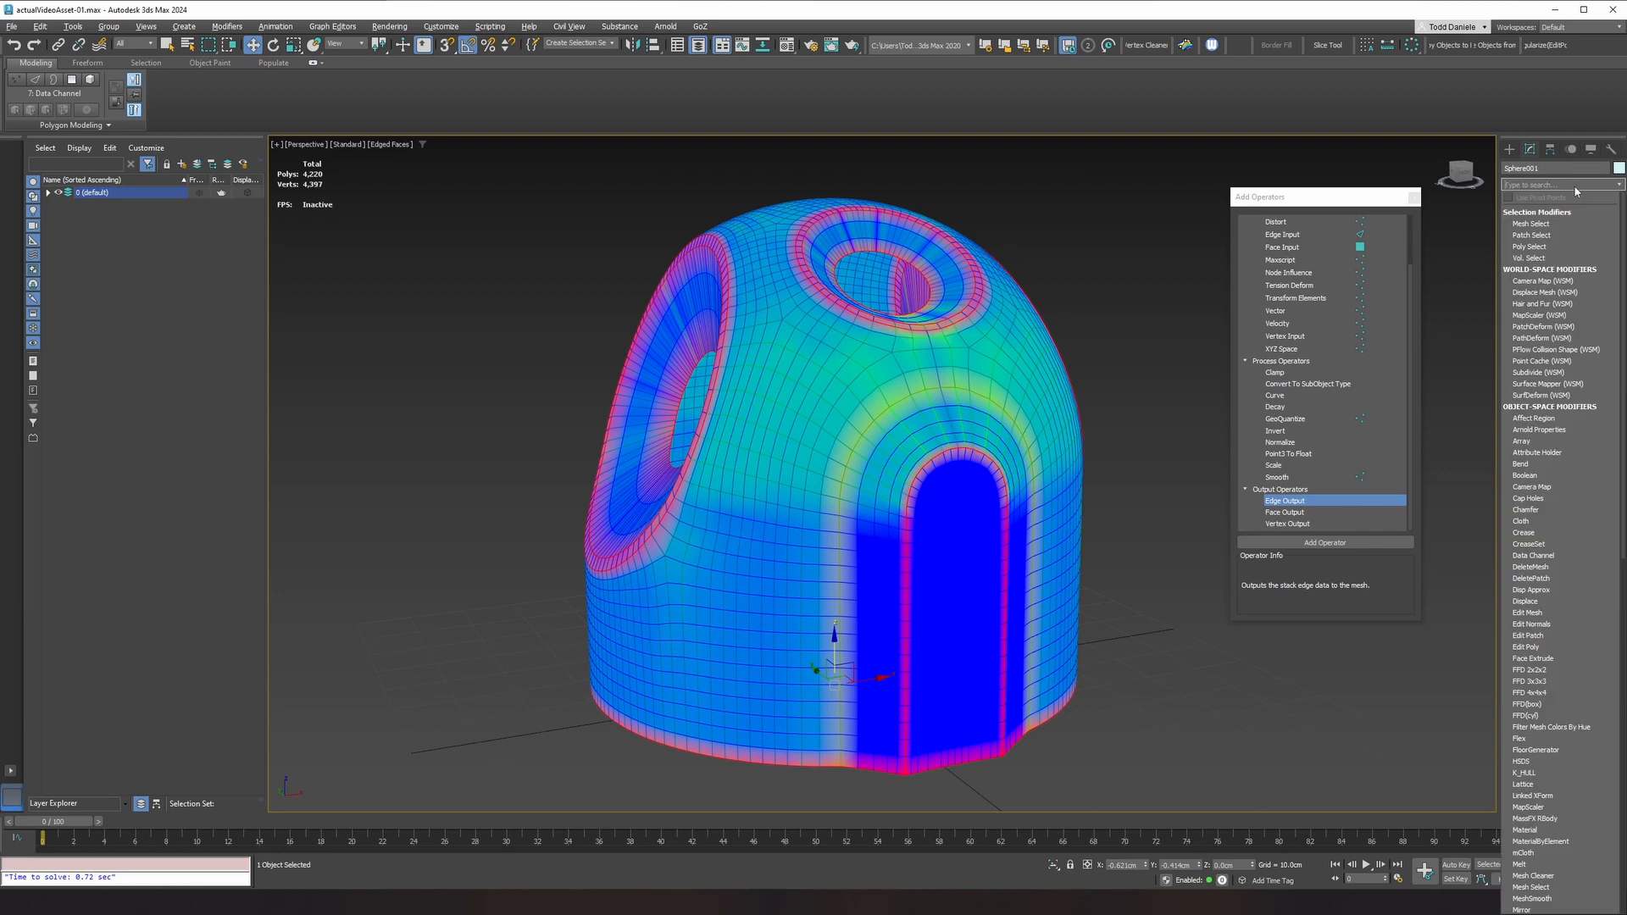
{"action": "type", "text": "ed"}
{"action": "left_click", "coordinate": [1544, 247]}
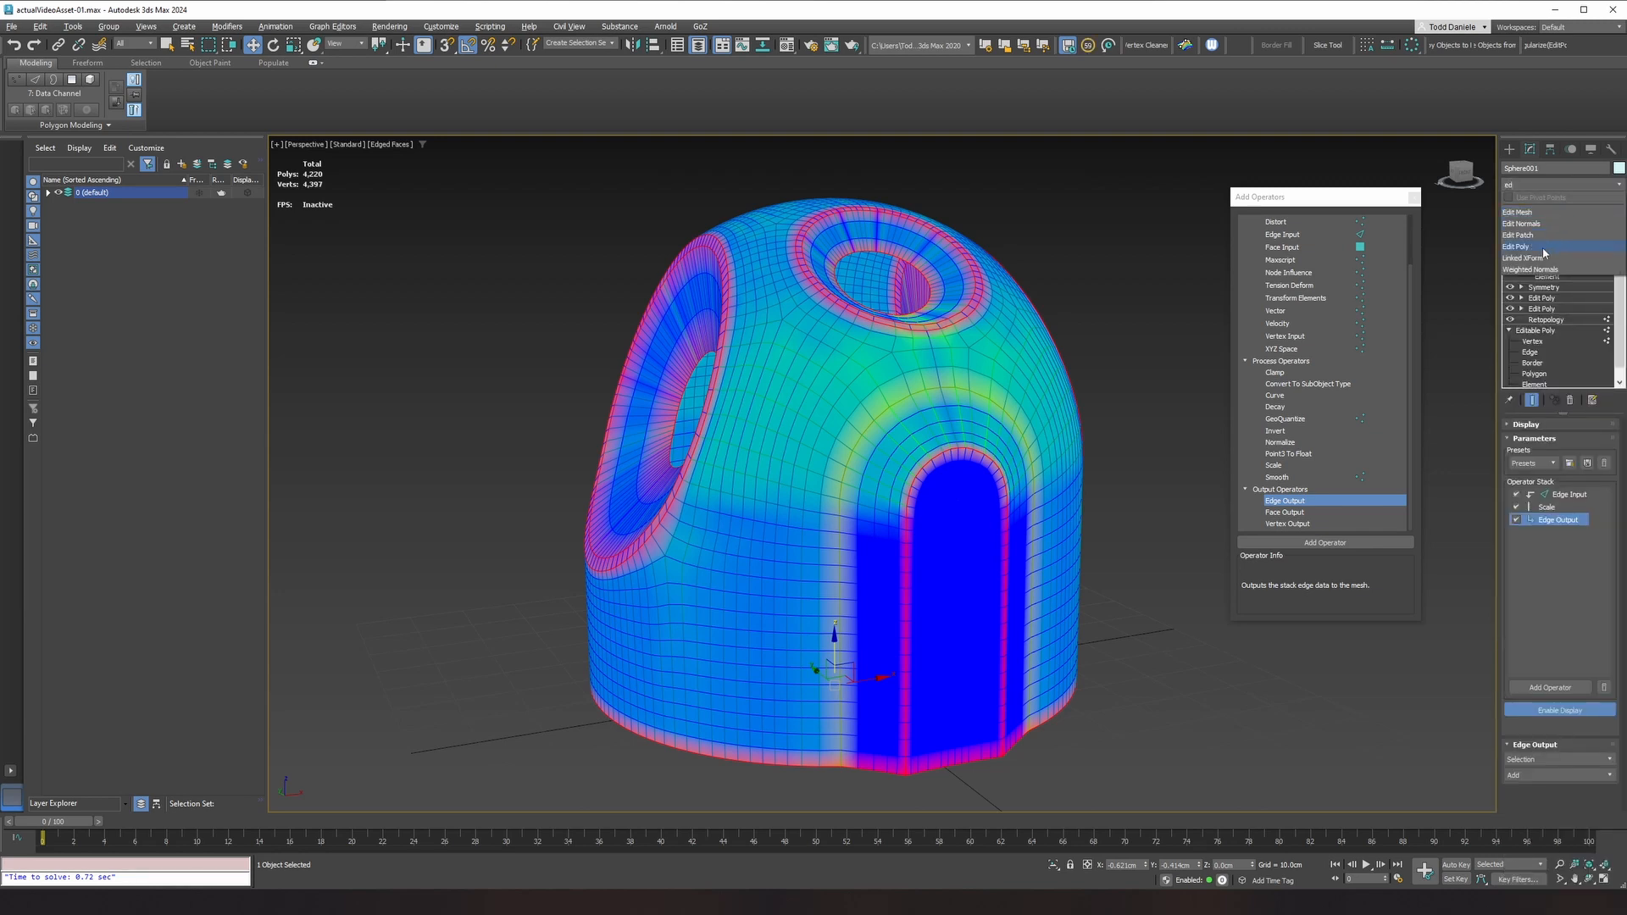
{"action": "left_click", "coordinate": [1521, 201]}
{"action": "left_click", "coordinate": [1543, 222]}
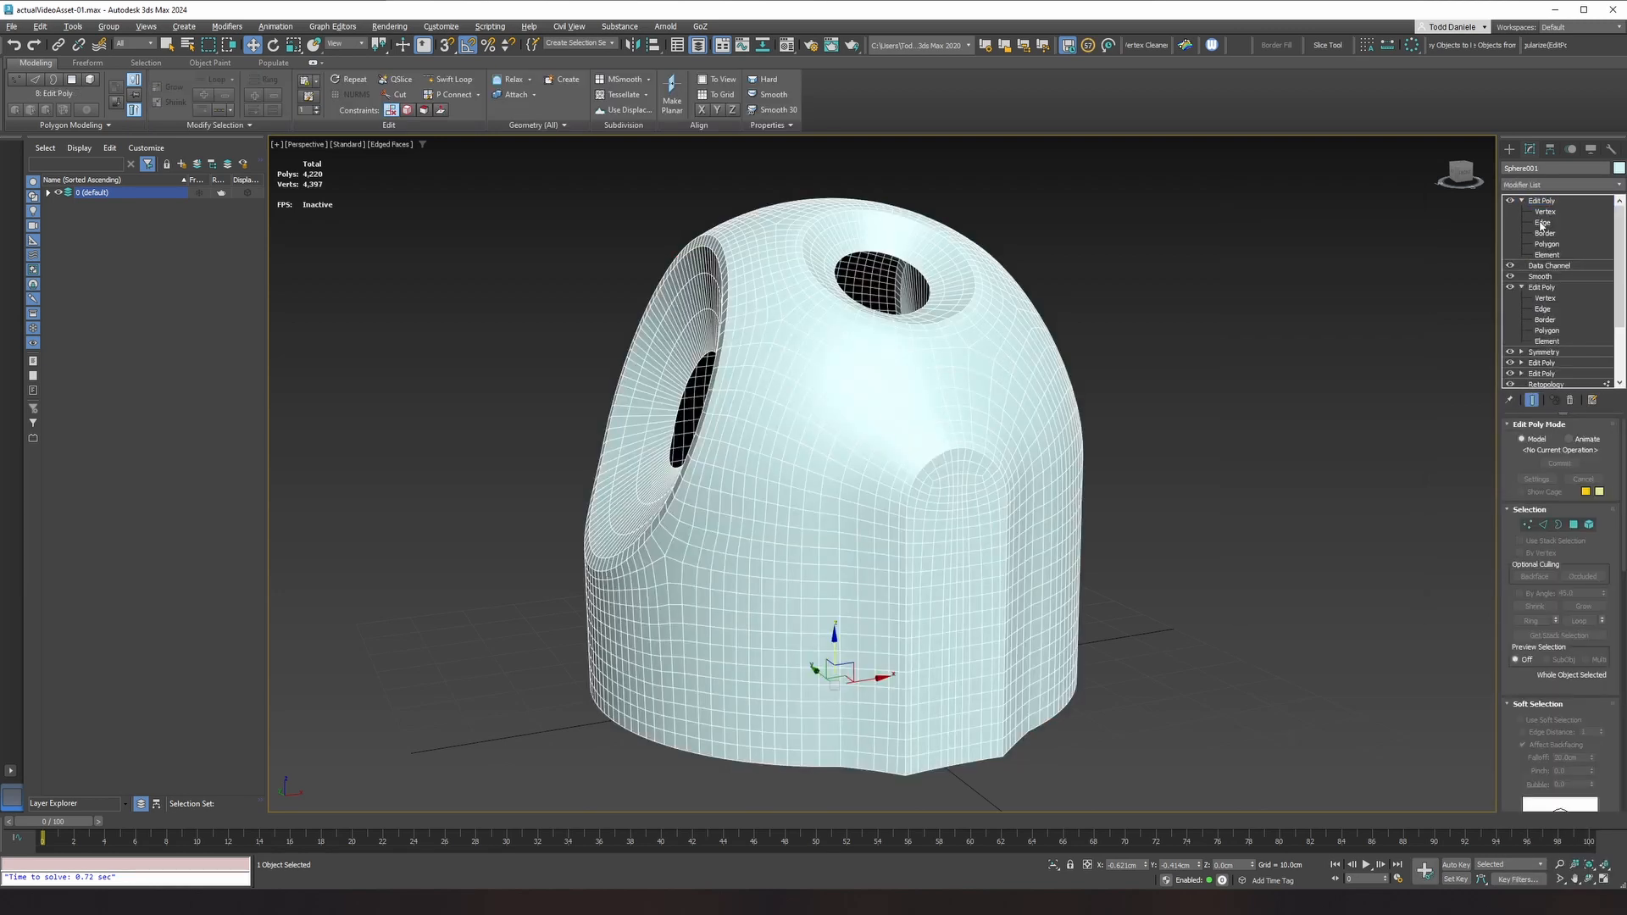
Step: Check the selected edges around the torso and add the missing edges in the neck opening's outer ring to the selection
{"action": "middle_click_drag", "start_coordinate": [1011, 533], "coordinate": [618, 550], "text": "alt"}
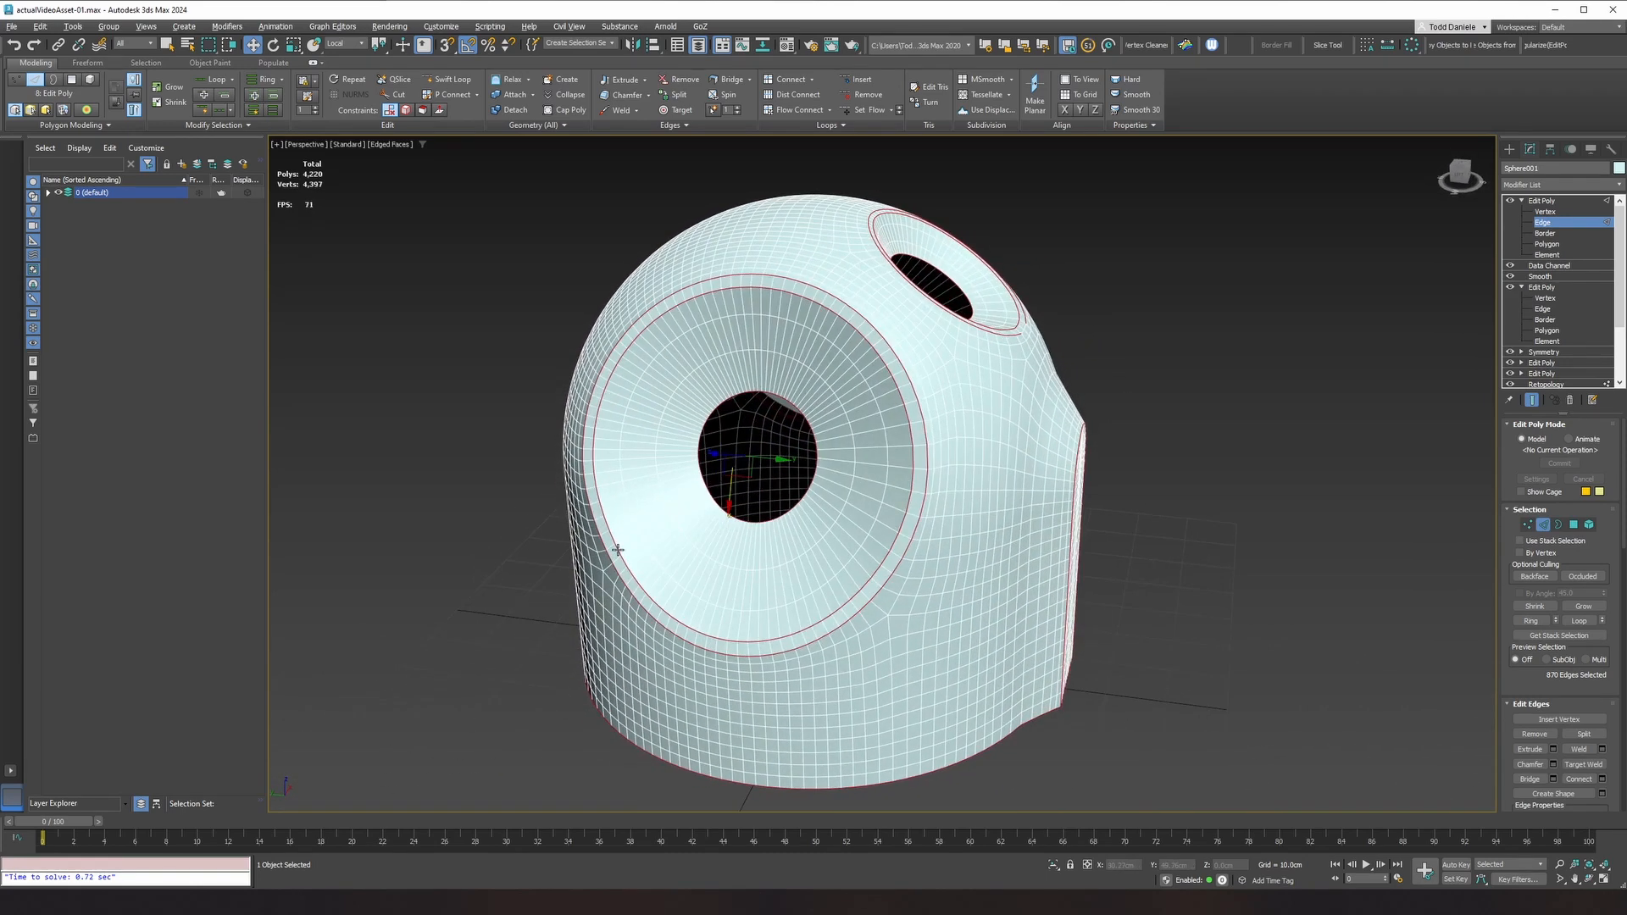
{"action": "middle_click_drag", "start_coordinate": [767, 519], "coordinate": [872, 516], "text": "alt"}
{"action": "middle_click_drag", "start_coordinate": [1010, 563], "coordinate": [822, 529], "text": "alt"}
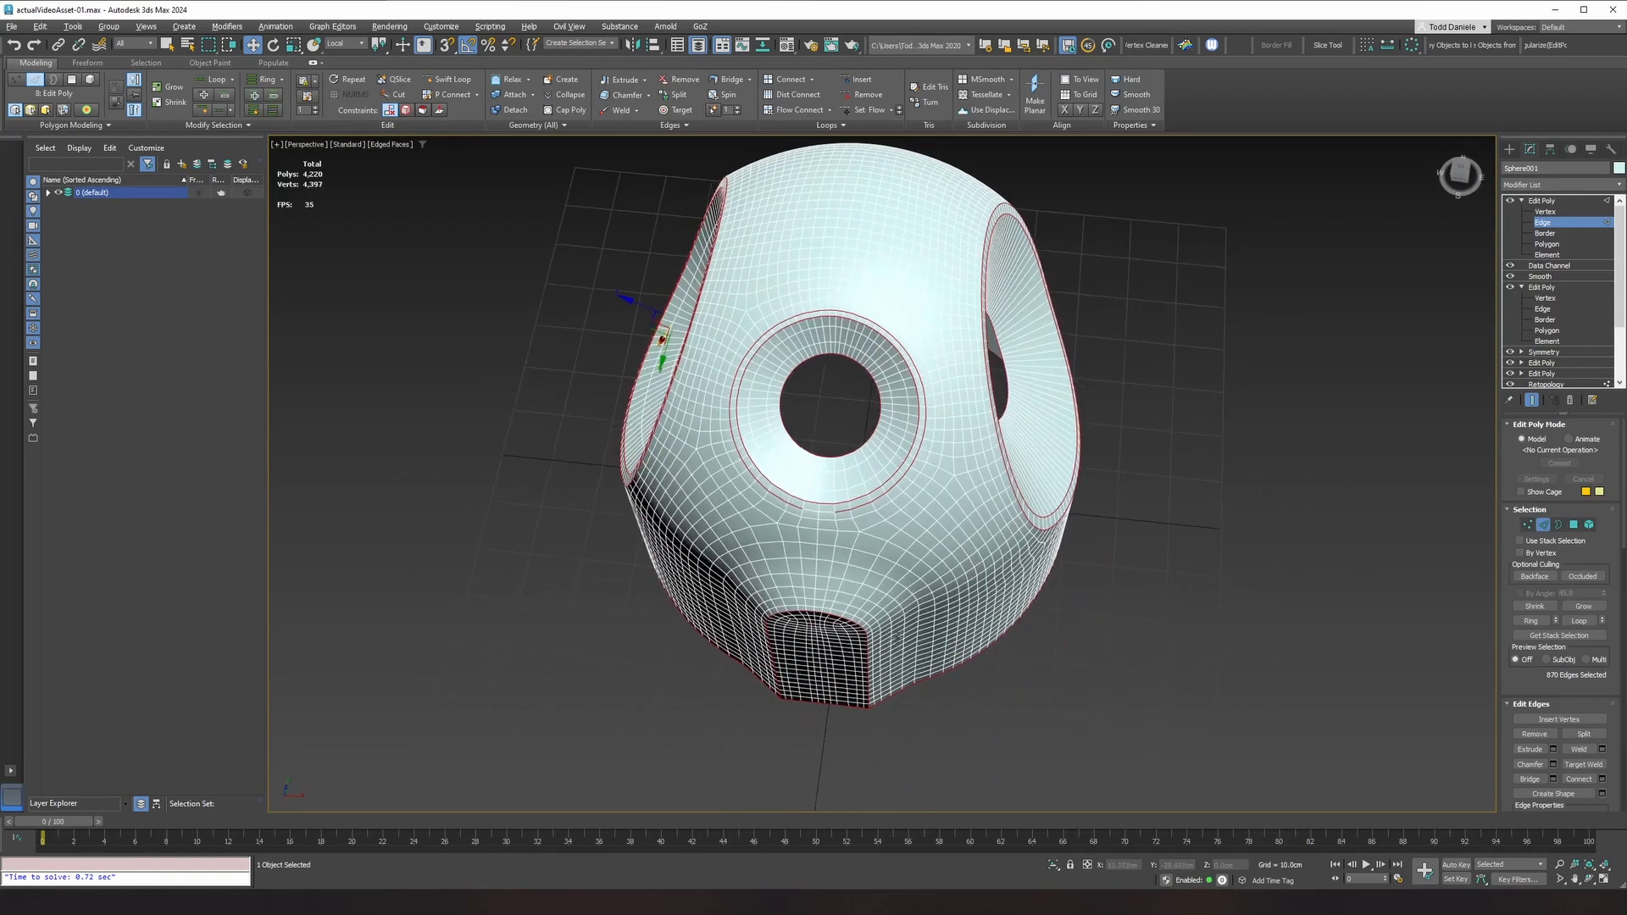
{"action": "scroll", "coordinate": [822, 529], "scroll_direction": "up", "scroll_amount": 5}
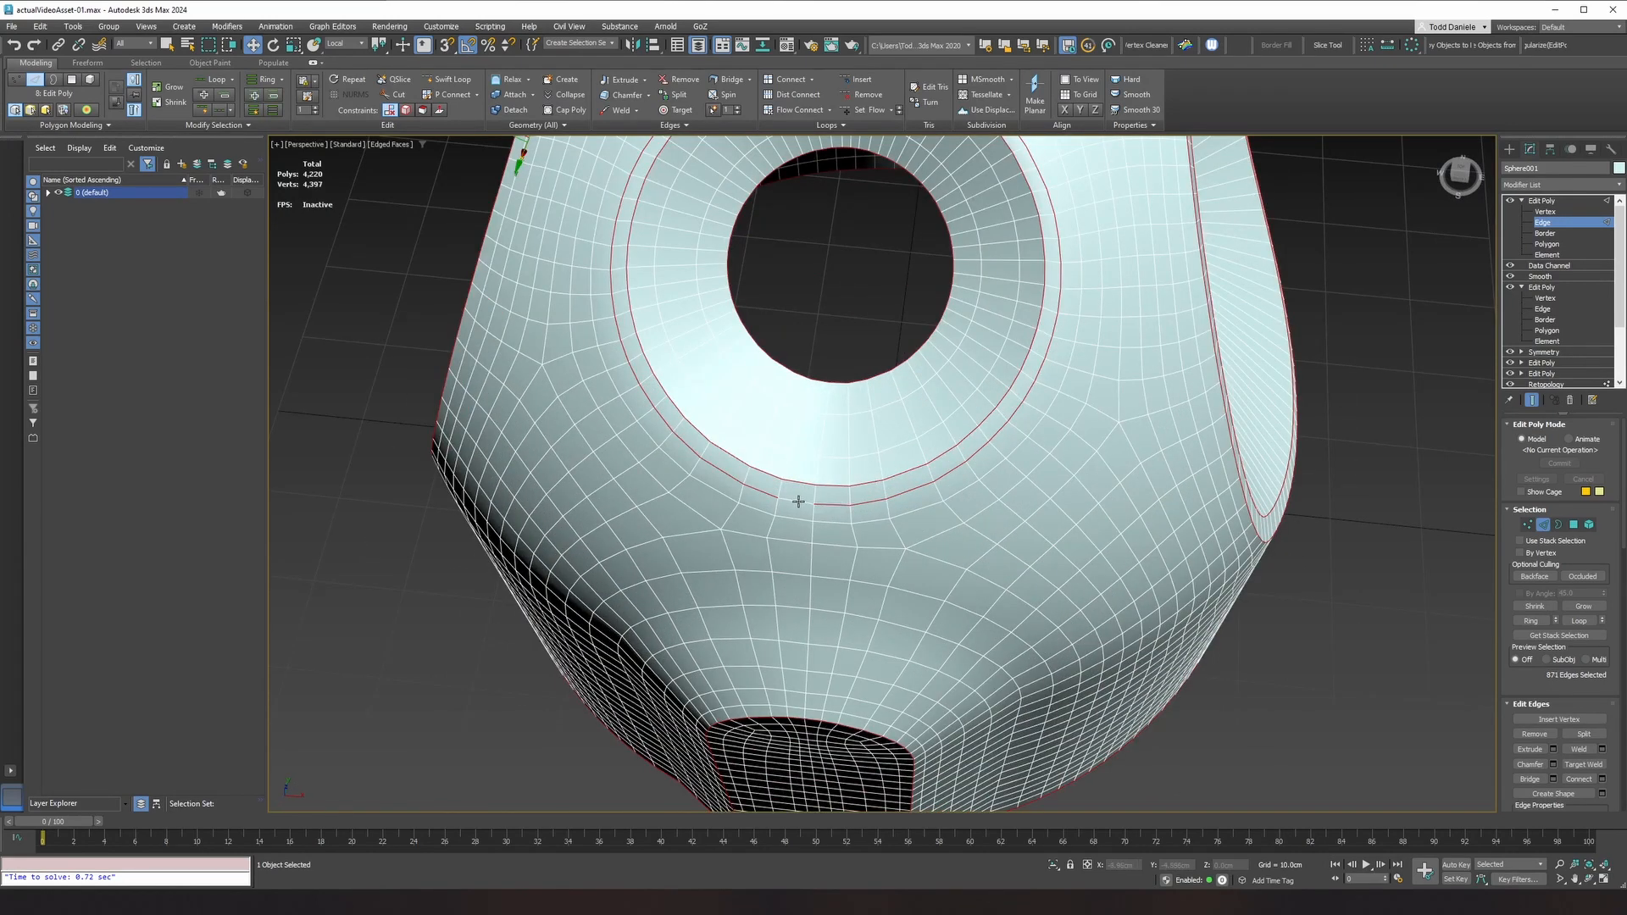
{"action": "scroll", "coordinate": [854, 537], "scroll_direction": "down", "scroll_amount": 3}
{"action": "middle_click_drag", "start_coordinate": [854, 537], "coordinate": [906, 552], "text": "alt"}
{"action": "scroll", "coordinate": [901, 520], "scroll_direction": "down", "scroll_amount": 4}
Step: Add a Chamfer modifier with an amount of 0.47 cm and turn off its minimum angle filter
{"action": "left_click", "coordinate": [1557, 185]}
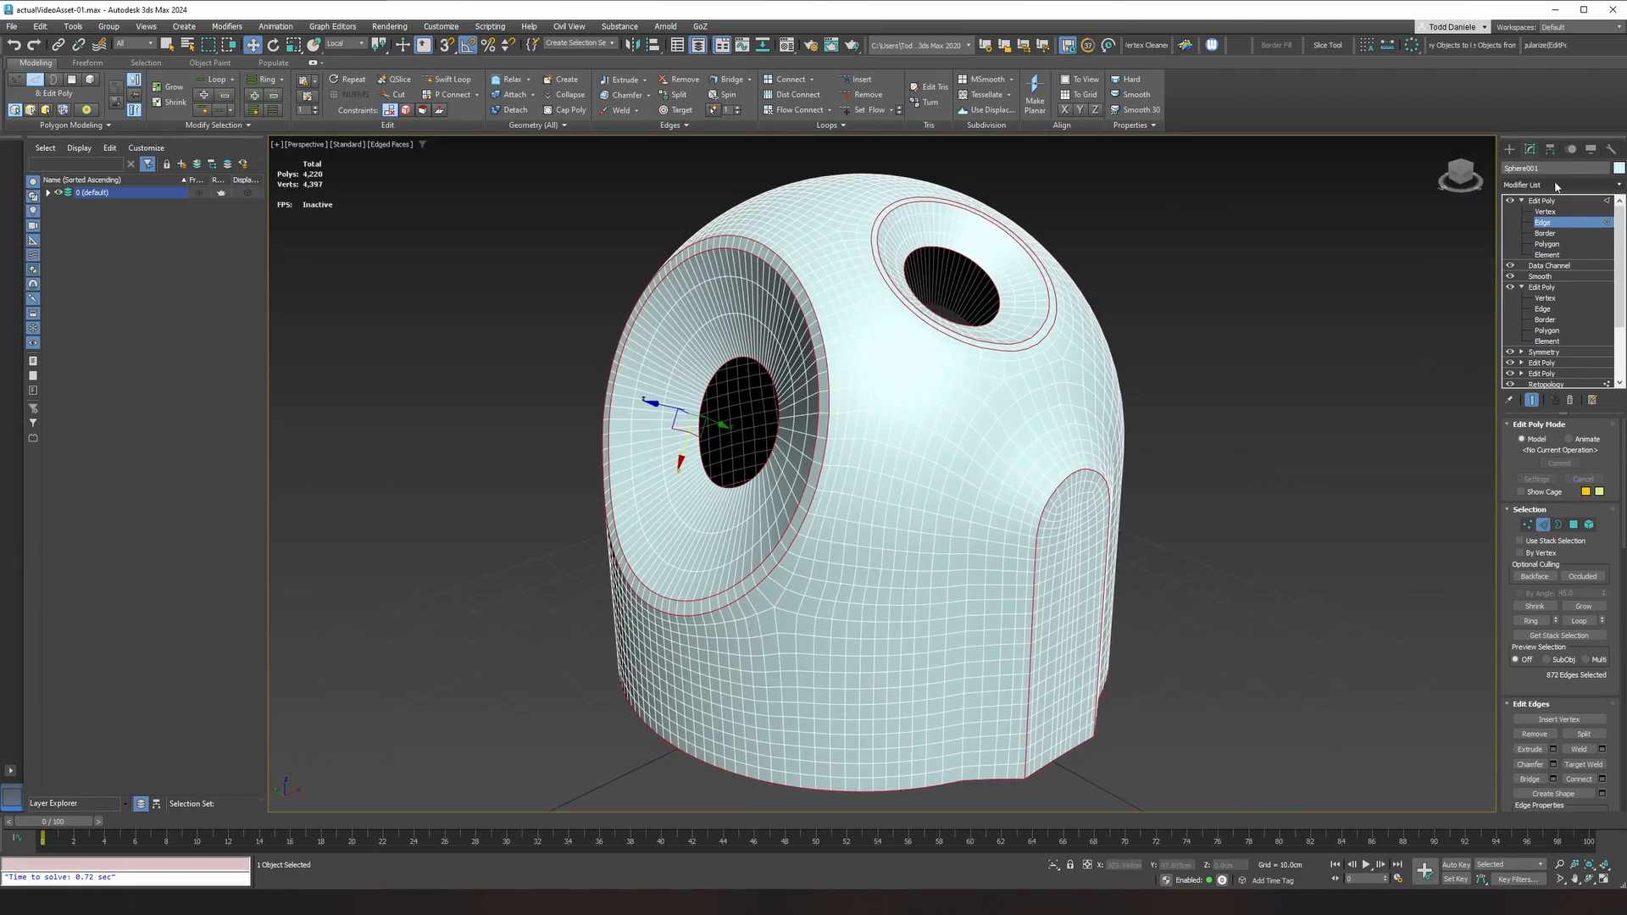
{"action": "type", "text": "ch"}
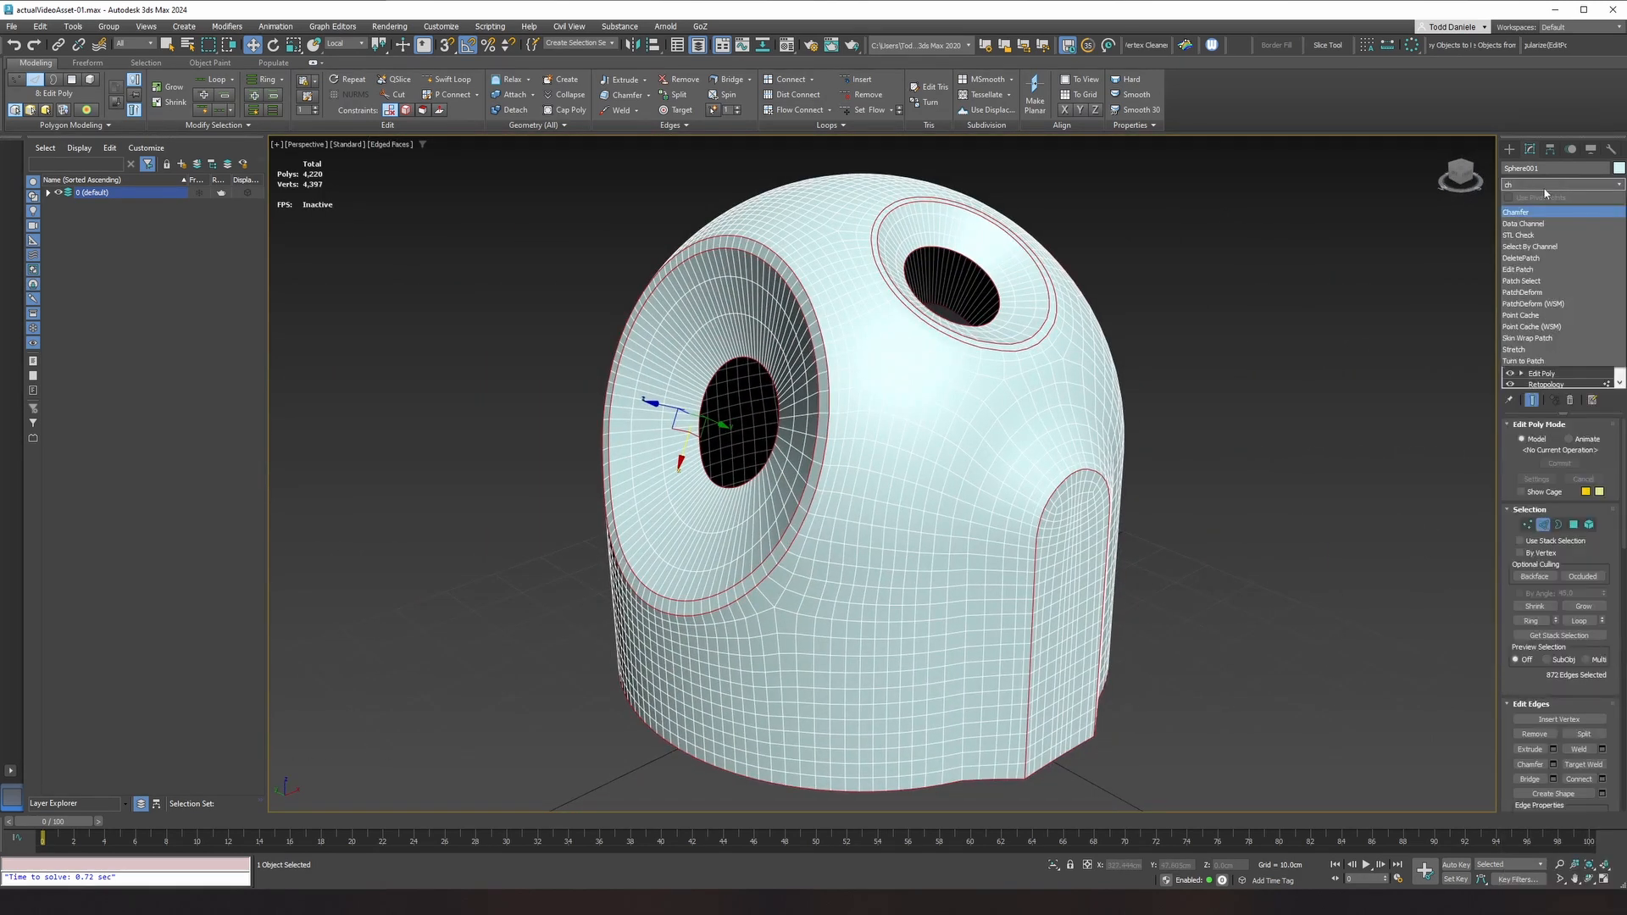
{"action": "left_click", "coordinate": [1536, 213]}
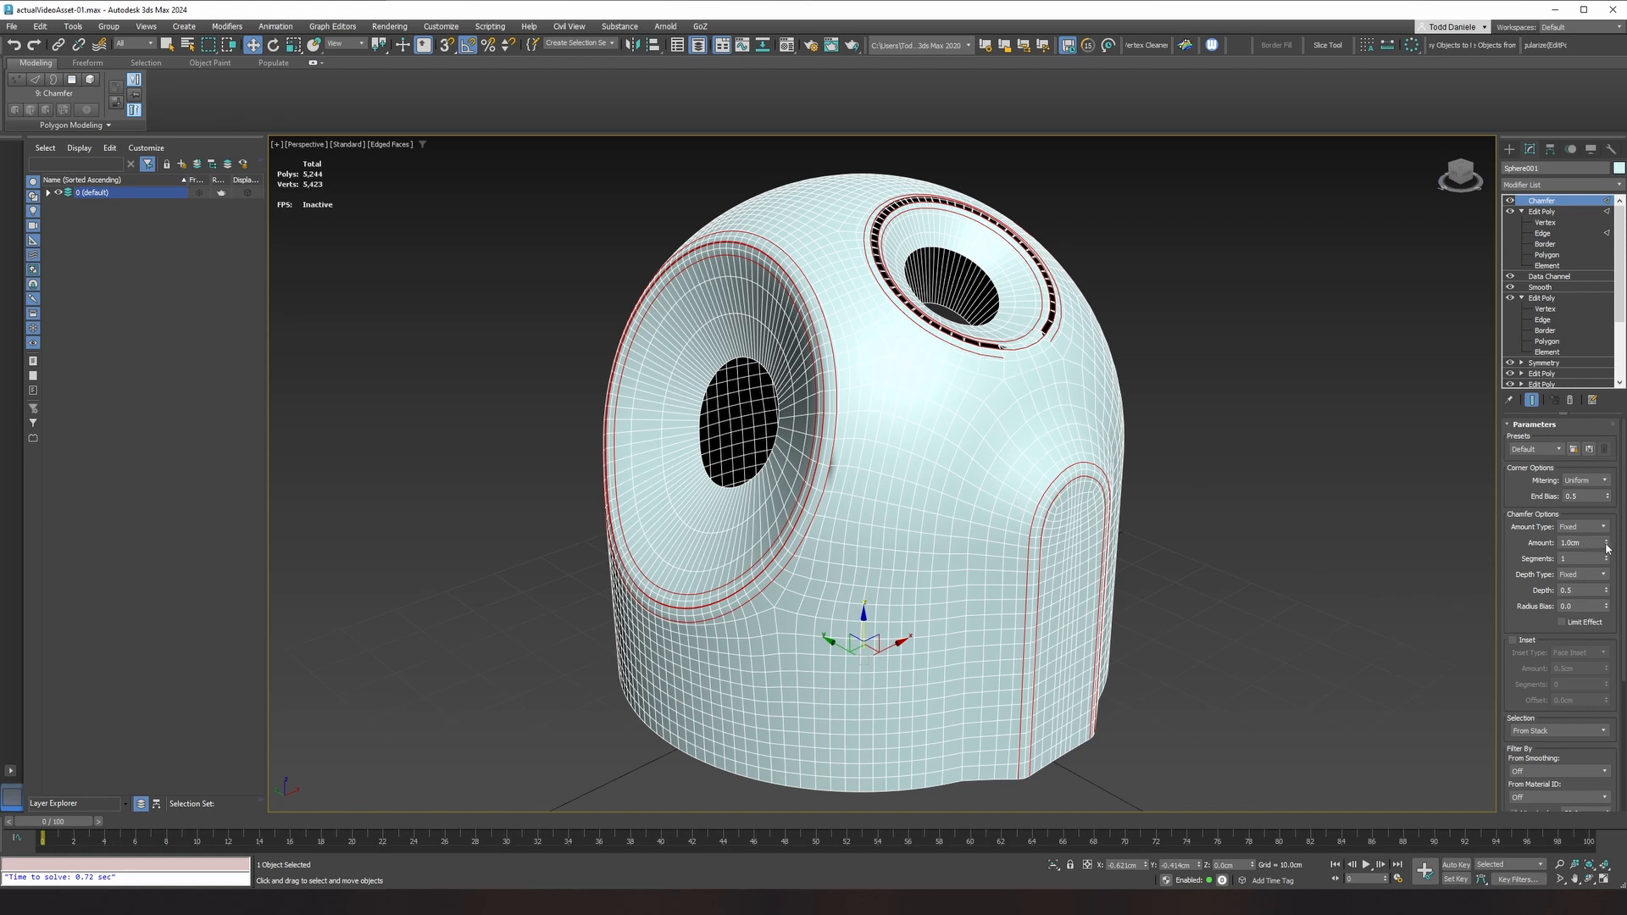
{"action": "left_click_drag", "start_coordinate": [1606, 544], "coordinate": [1607, 560]}
{"action": "left_click_drag", "start_coordinate": [1607, 576], "coordinate": [1612, 601]}
{"action": "left_click_drag", "start_coordinate": [1528, 630], "coordinate": [1527, 622]}
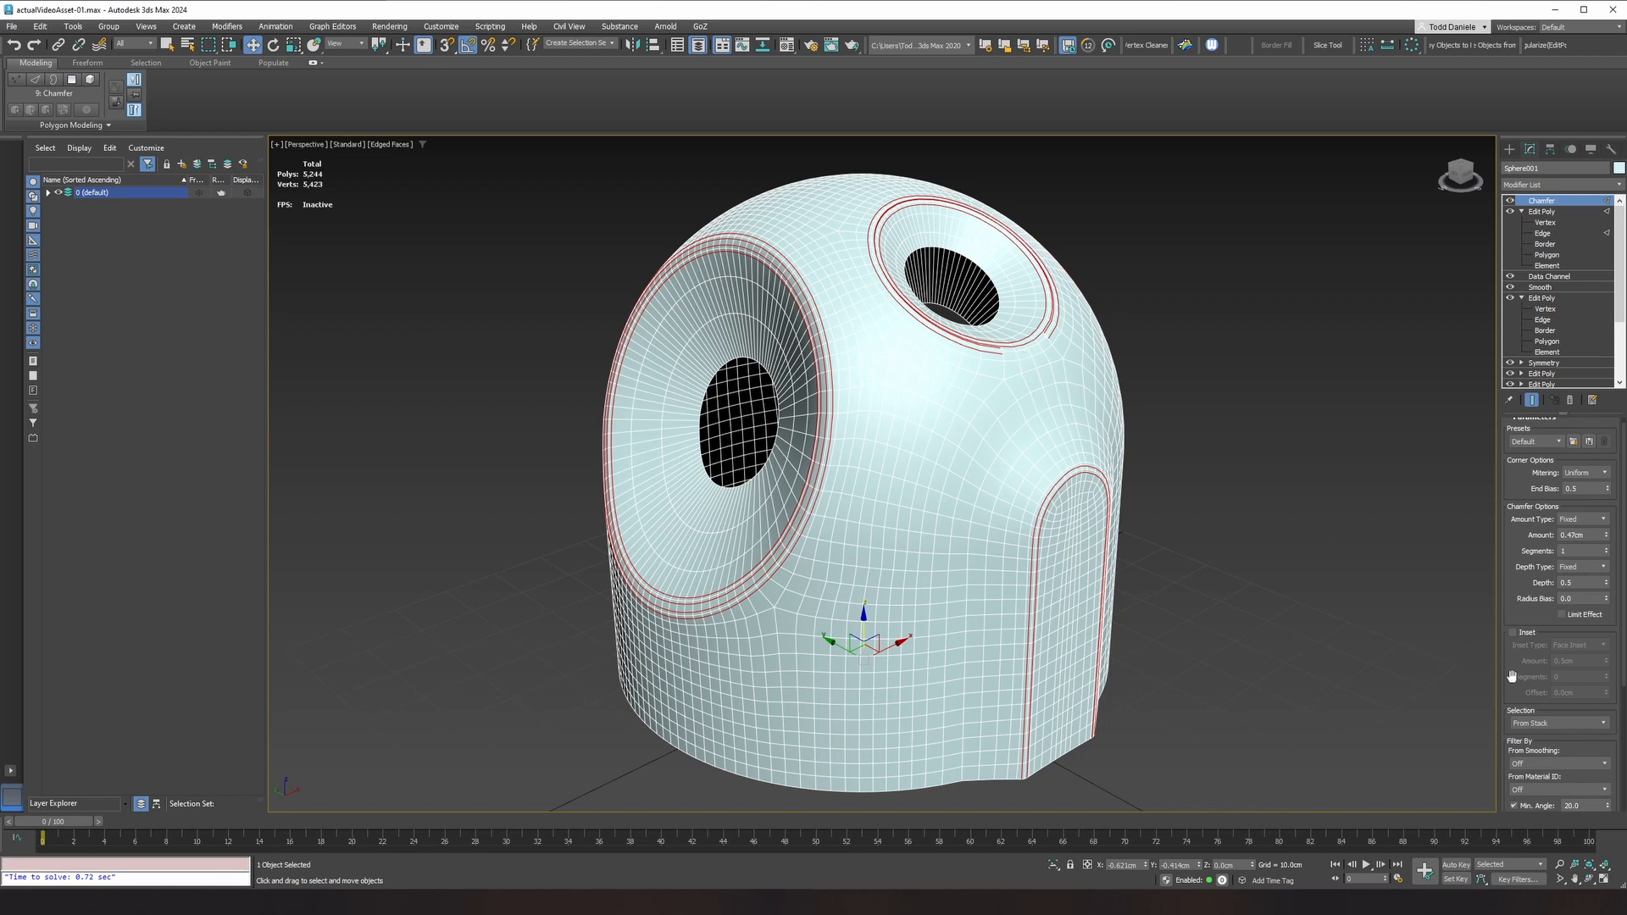
{"action": "left_click_drag", "start_coordinate": [1509, 672], "coordinate": [1498, 533]}
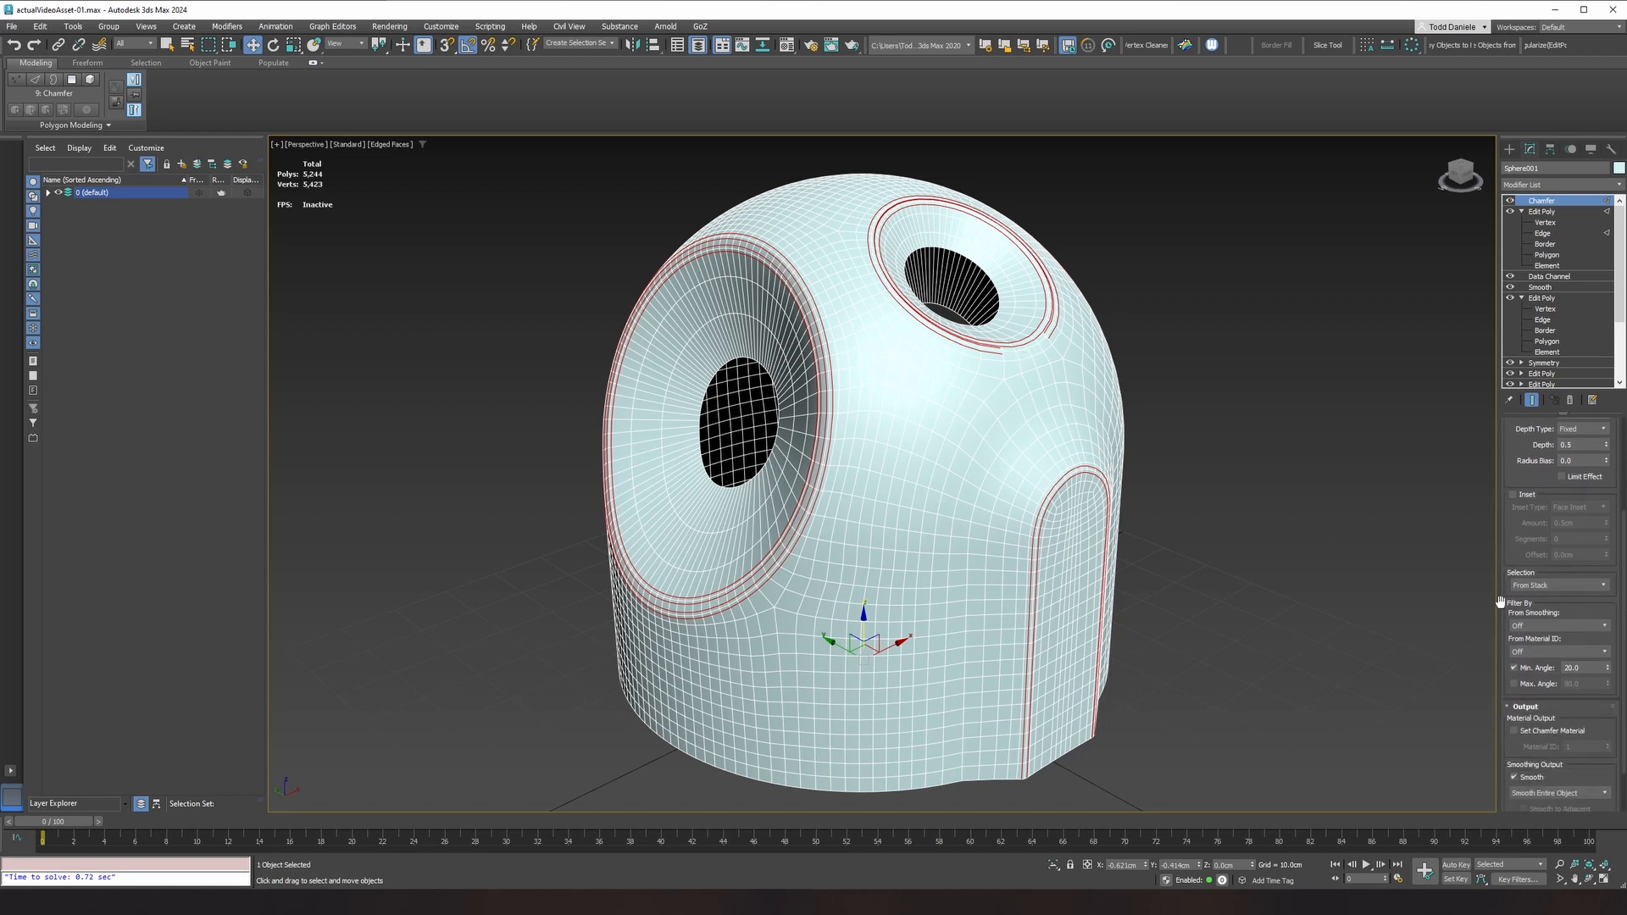
{"action": "left_click", "coordinate": [1515, 669]}
{"action": "left_click_drag", "start_coordinate": [1532, 478], "coordinate": [1532, 622]}
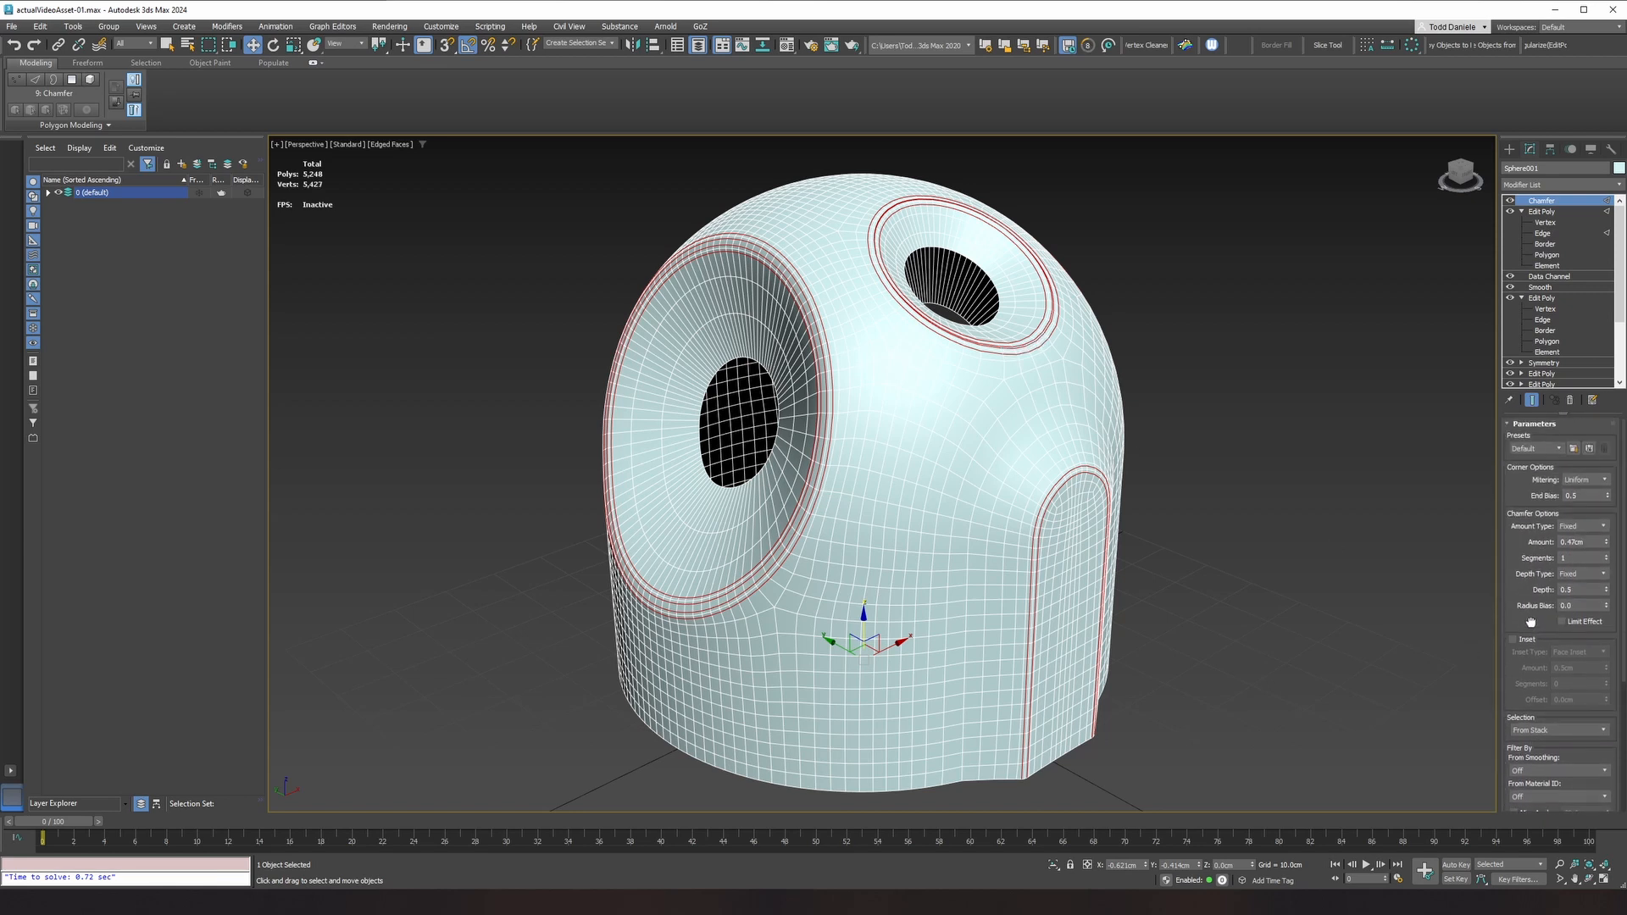
Step: Set the chamfer amount to 0.21 cm with 2 segments
{"action": "left_click_drag", "start_coordinate": [1609, 545], "coordinate": [1610, 570]}
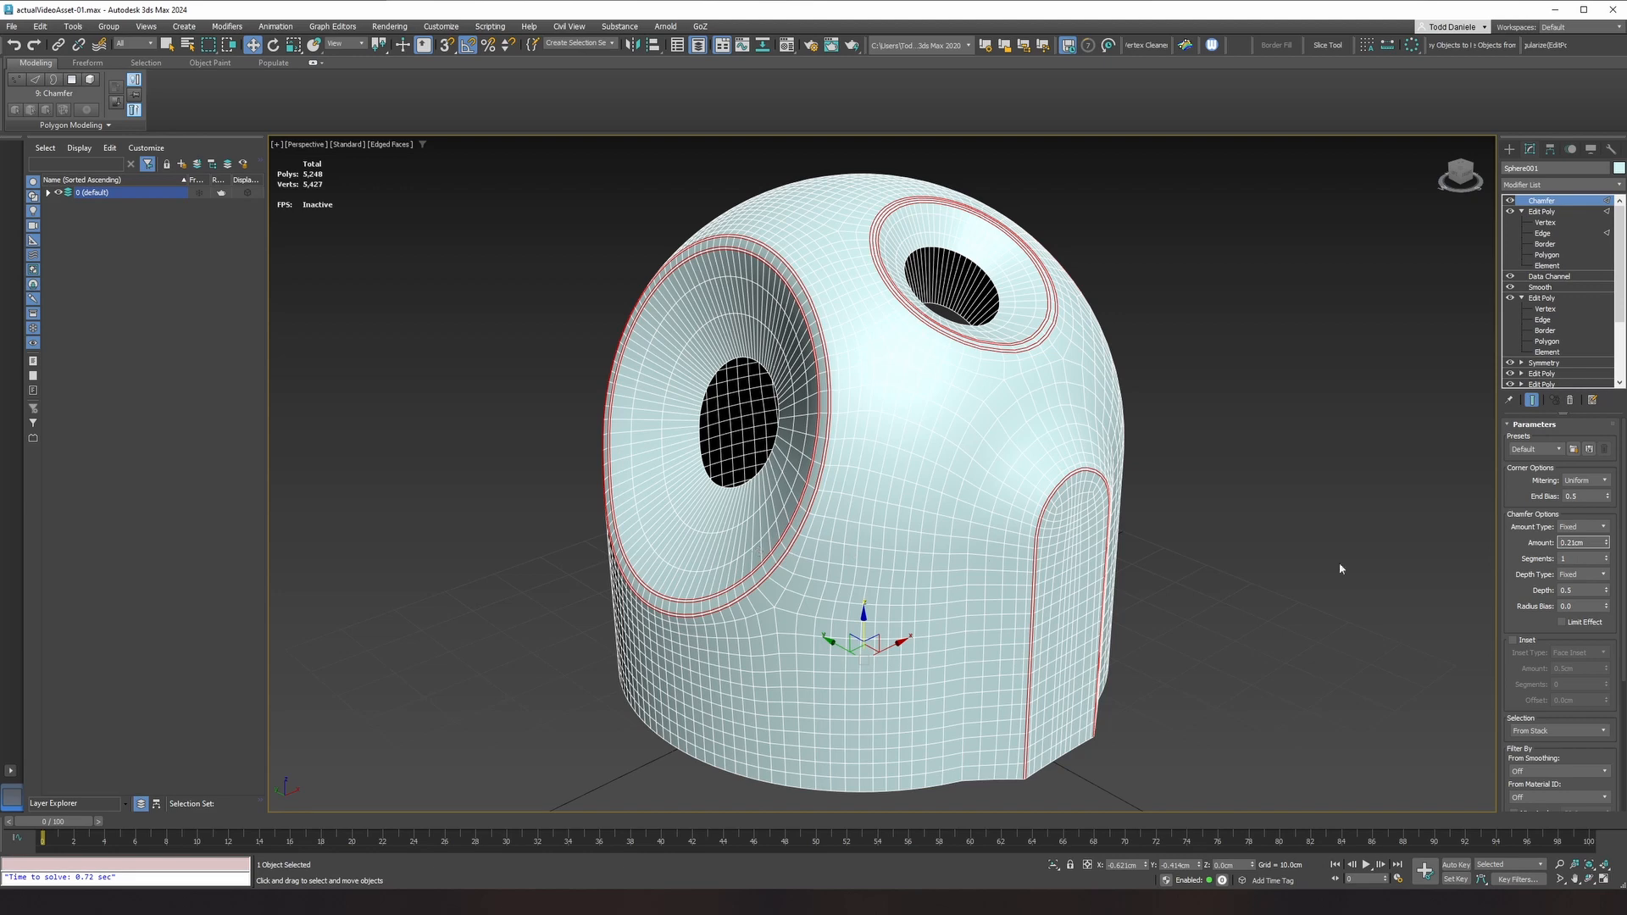
{"action": "left_click", "coordinate": [1608, 557]}
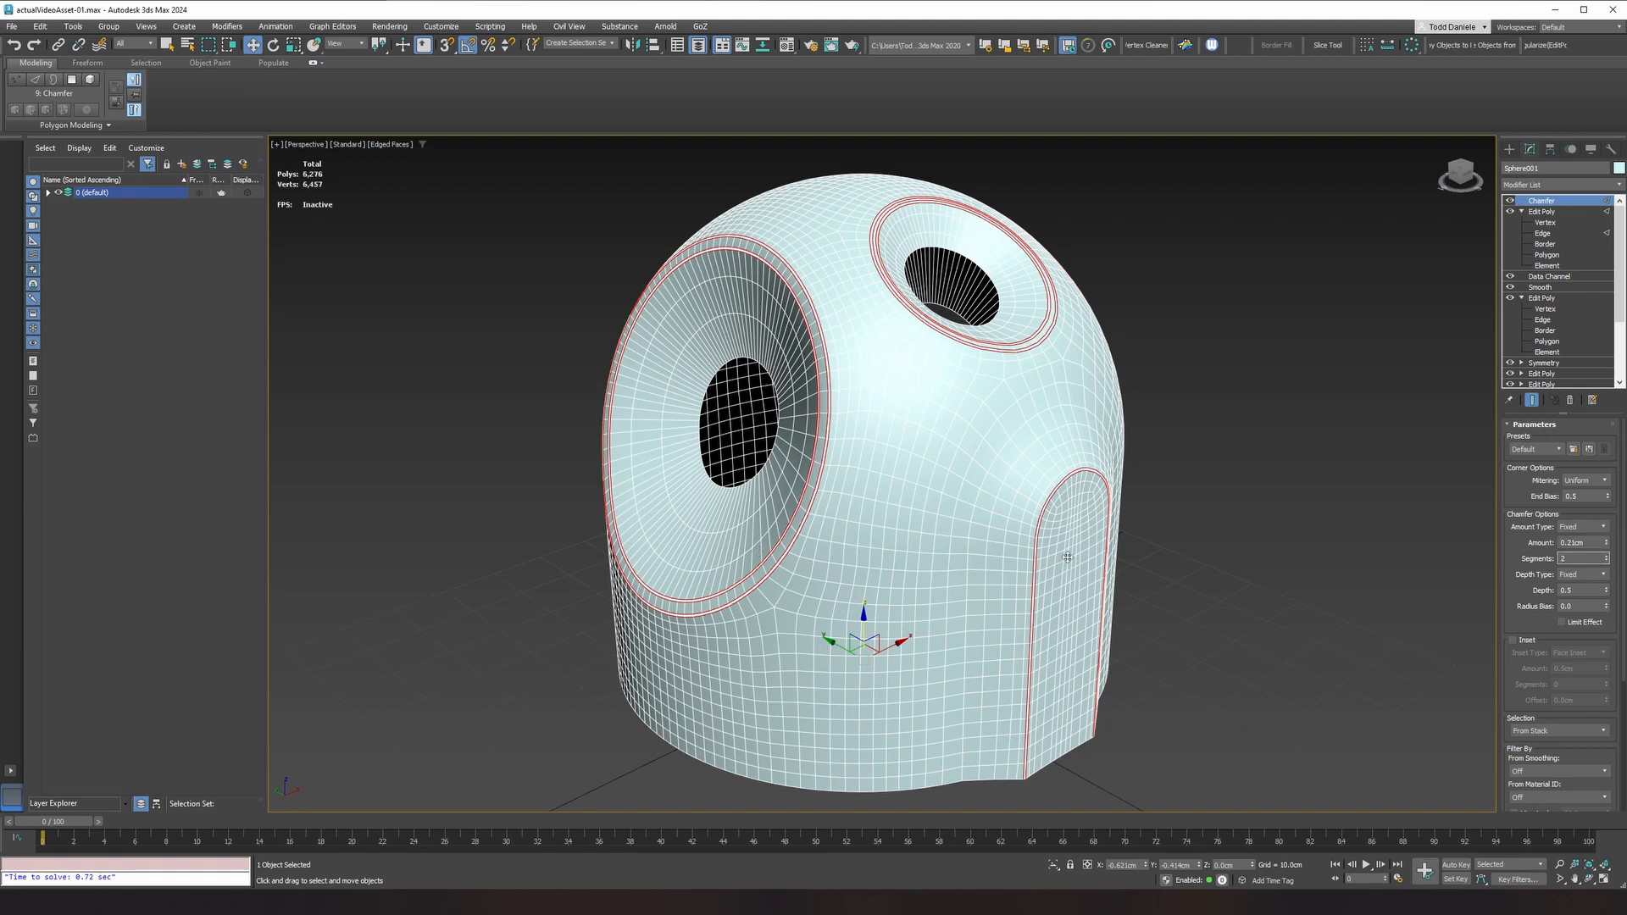
{"action": "middle_click_drag", "start_coordinate": [1070, 557], "coordinate": [526, 563], "text": "alt"}
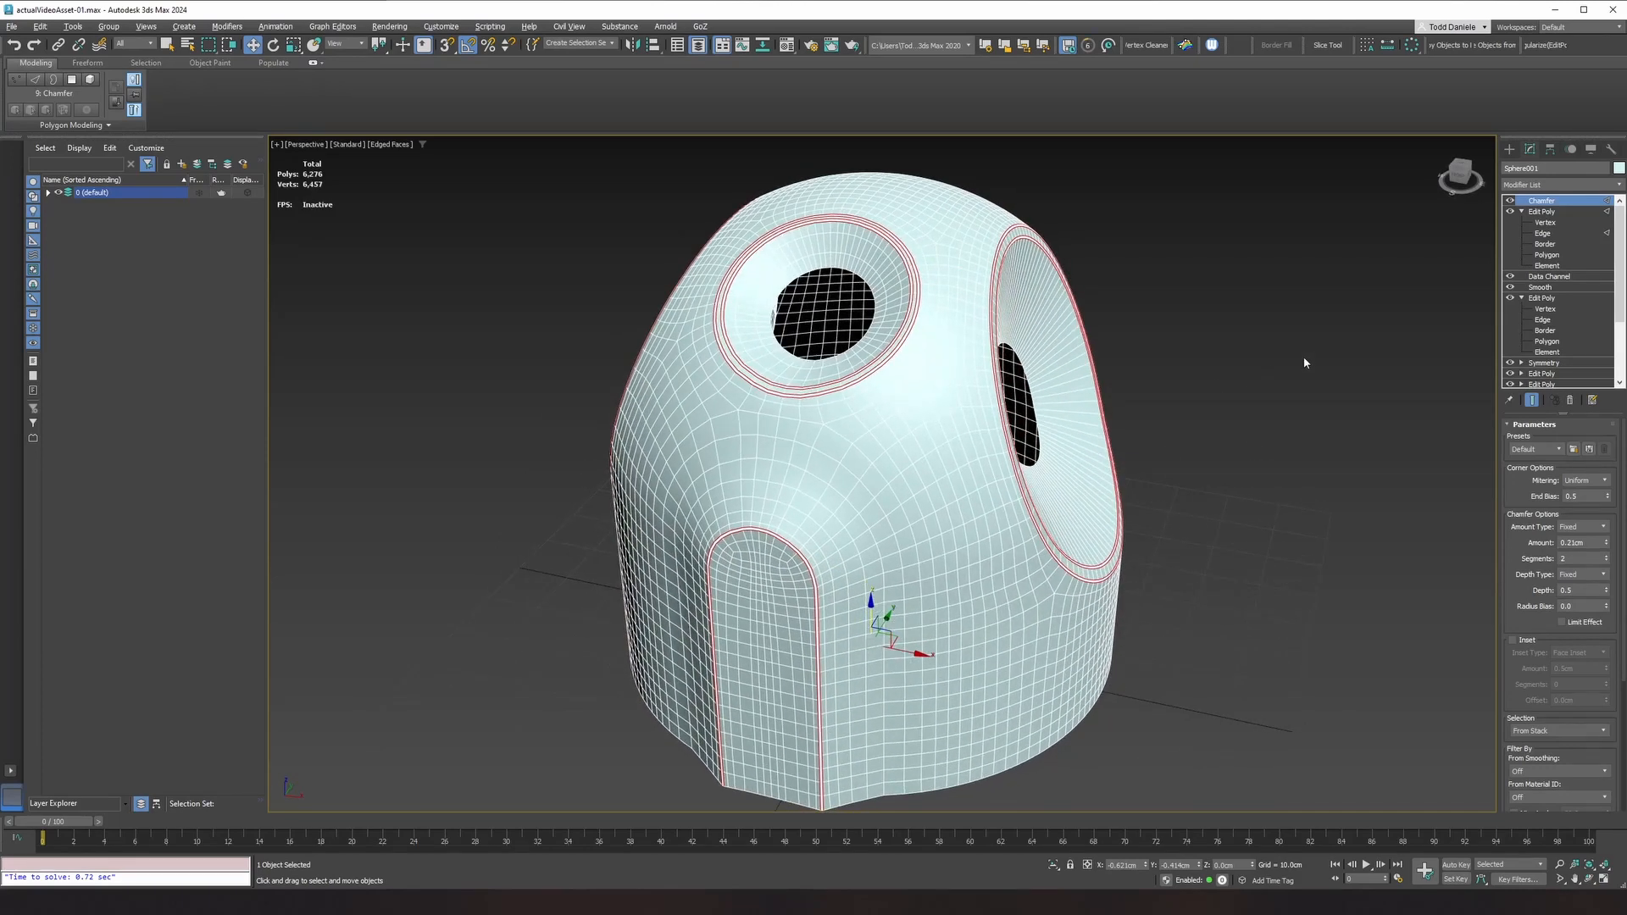
Step: Deselect the torso, turn off edged faces and examine the shading of the chamfered openings
{"action": "left_click", "coordinate": [1275, 371]}
{"action": "key", "text": "F4"}
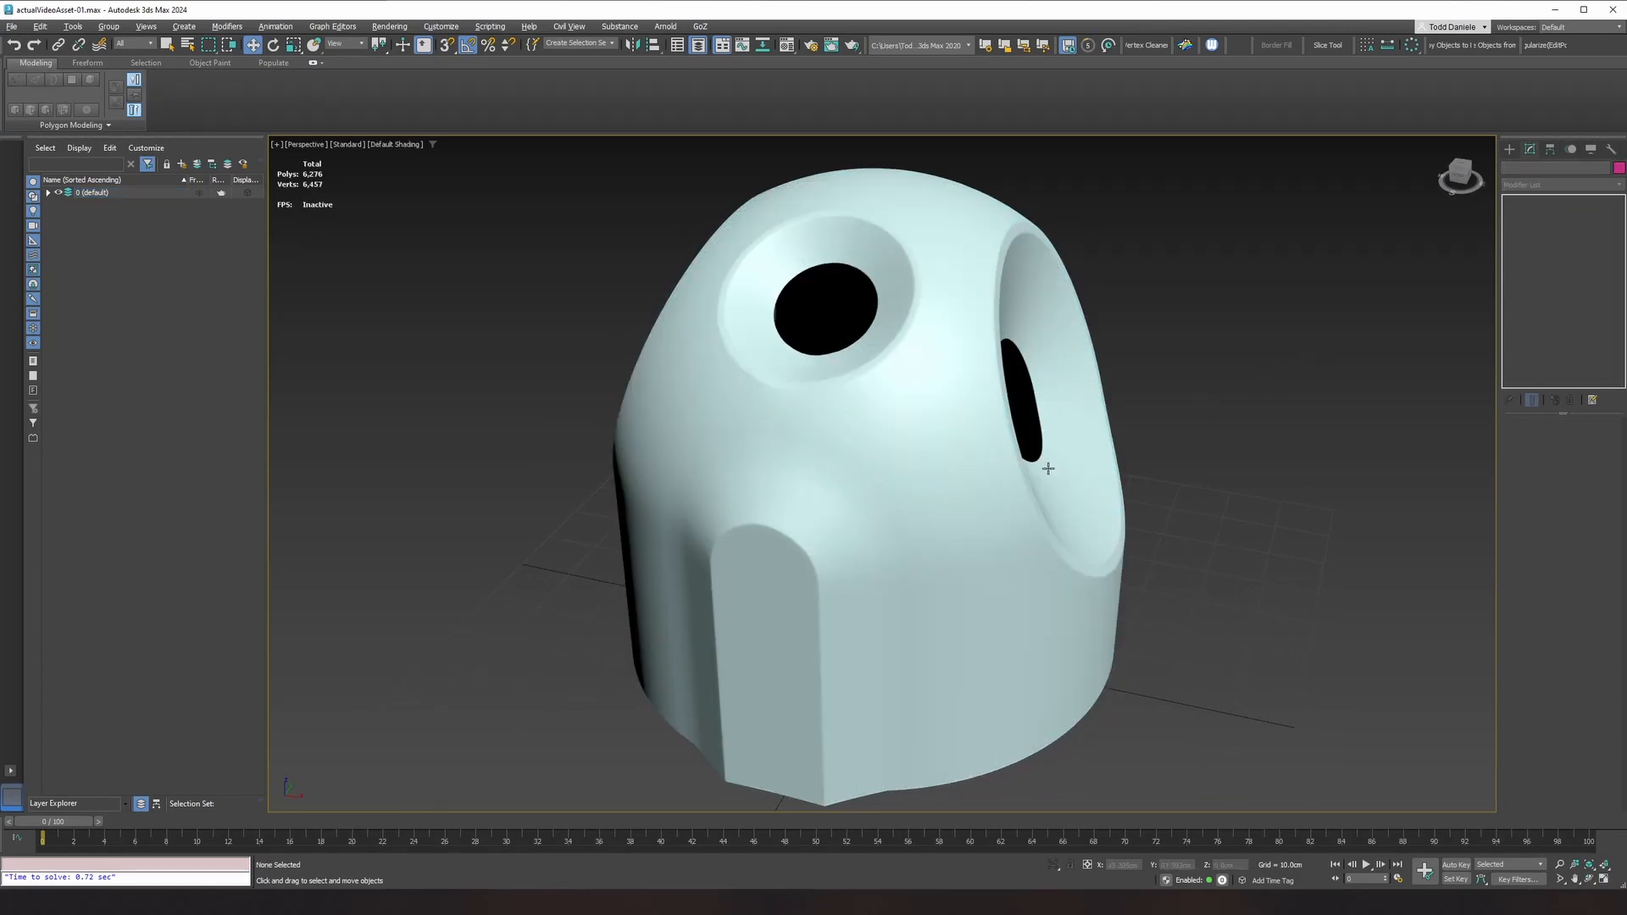
{"action": "middle_click_drag", "start_coordinate": [812, 610], "coordinate": [847, 612], "text": "alt"}
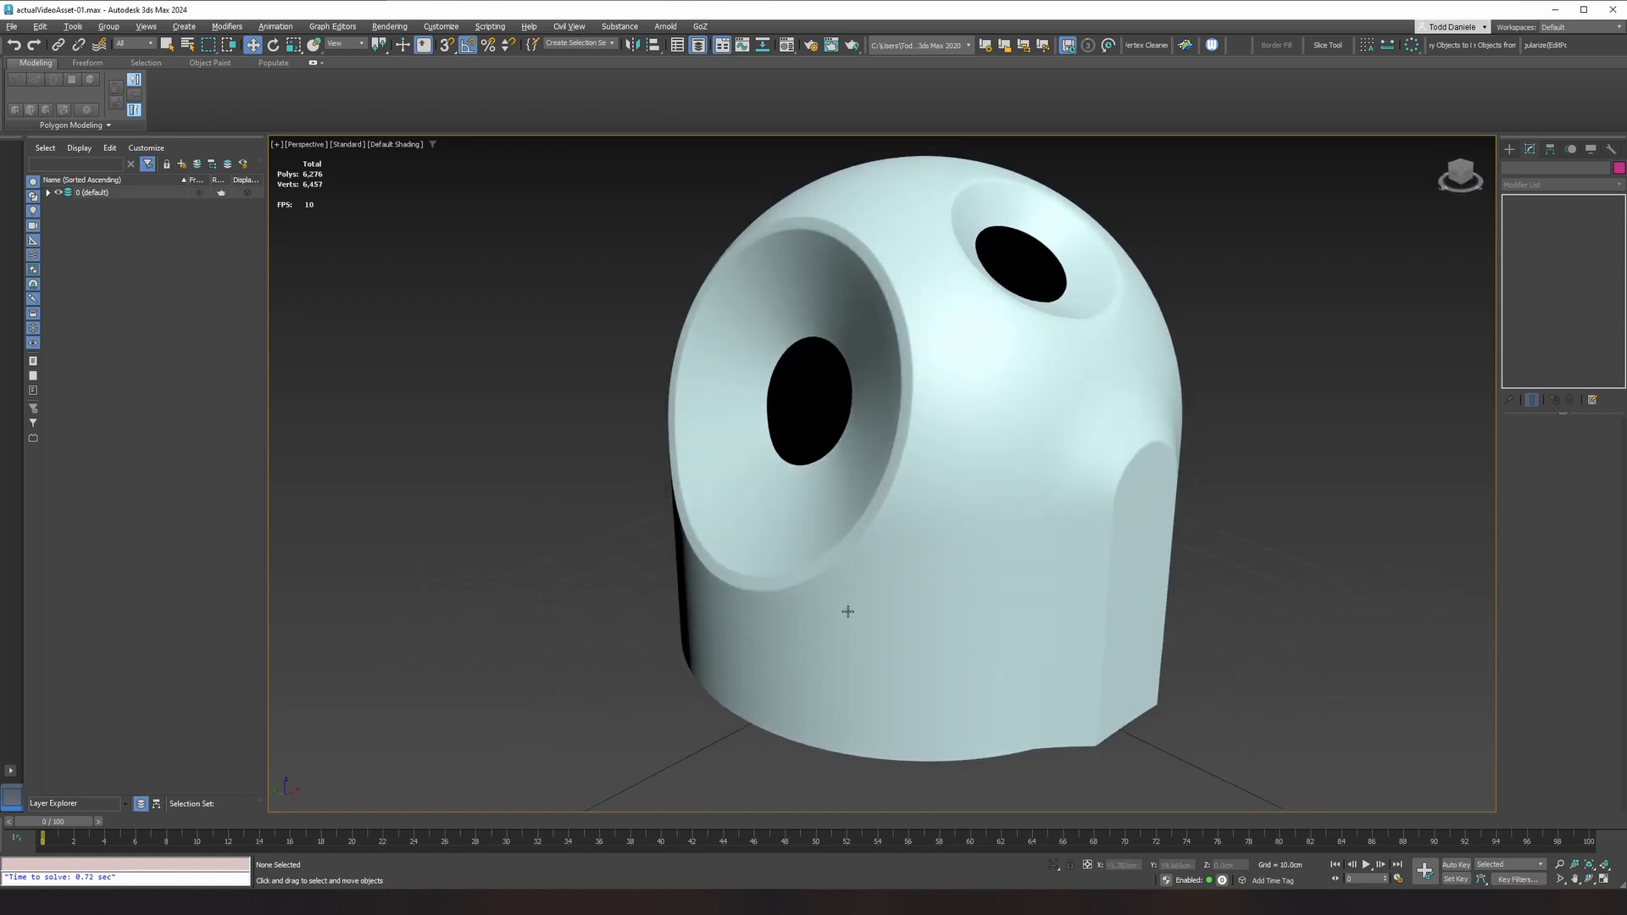
{"action": "left_click", "coordinate": [932, 459]}
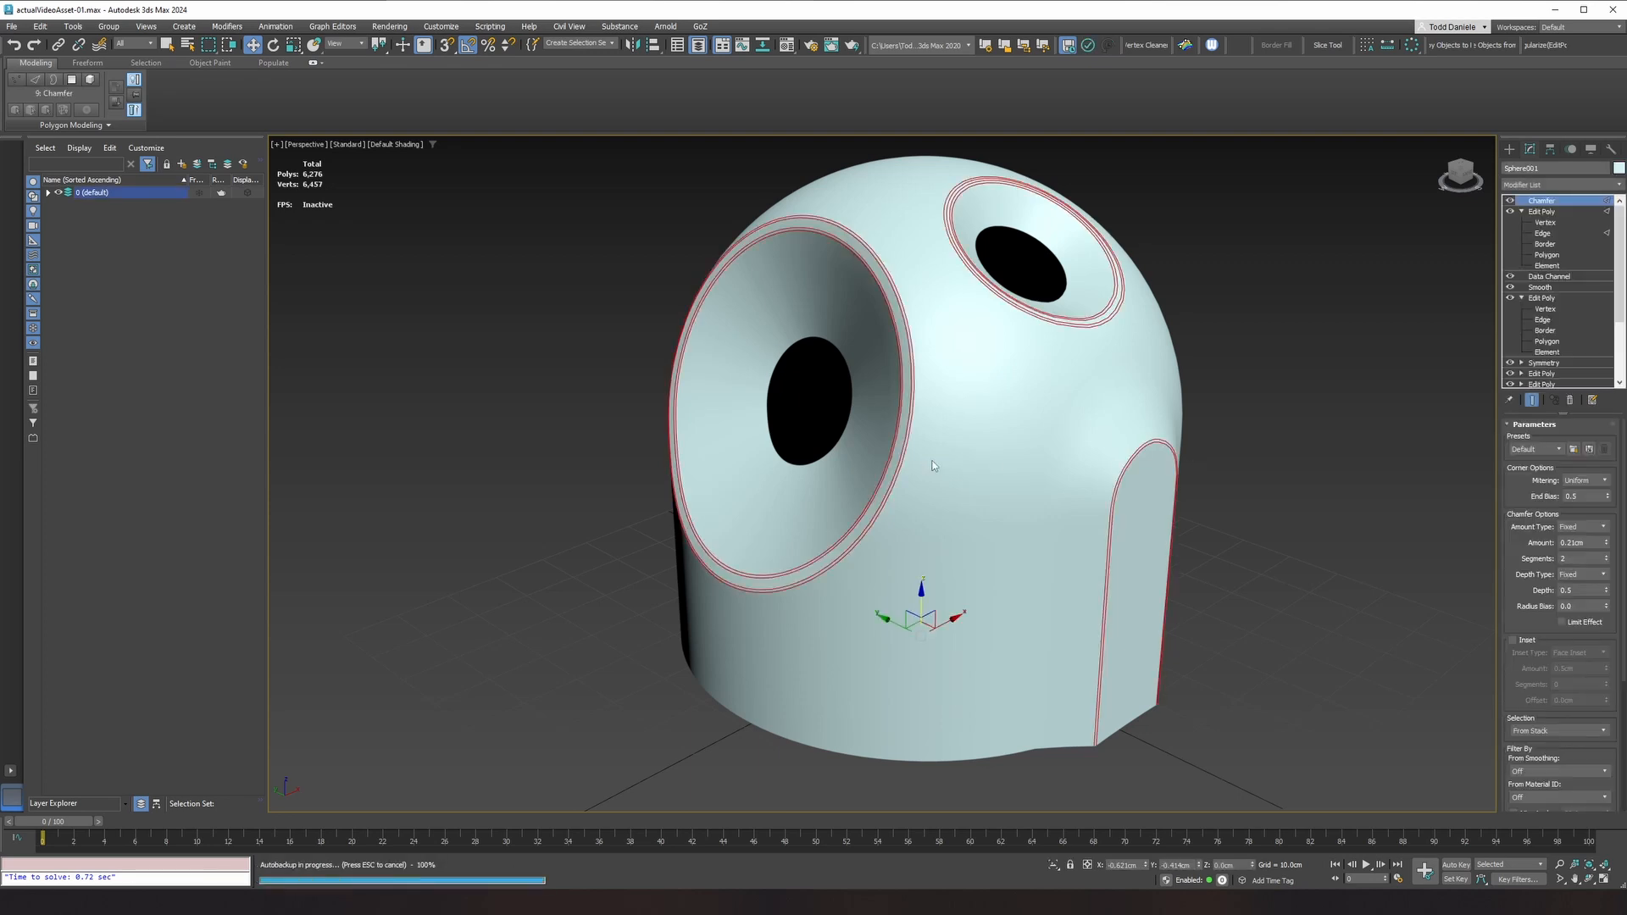
{"action": "left_click", "coordinate": [1402, 405]}
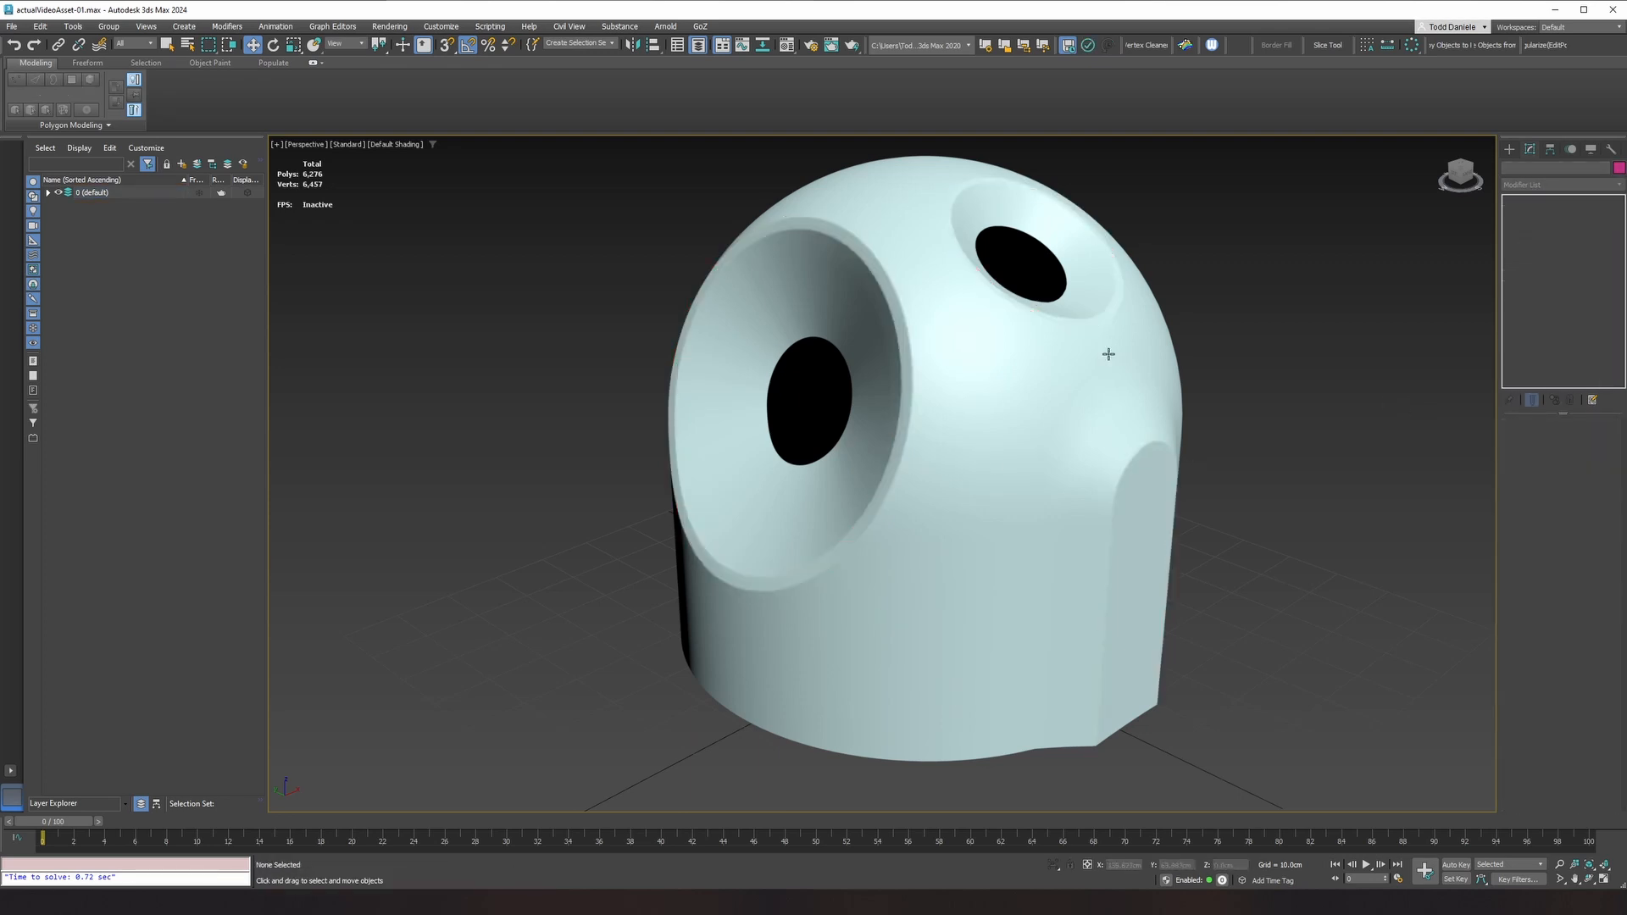
Step: Add a Weighted Normals modifier to the torso and enable Use Smoothing Groups
{"action": "left_click", "coordinate": [1074, 353]}
{"action": "left_click", "coordinate": [1567, 184]}
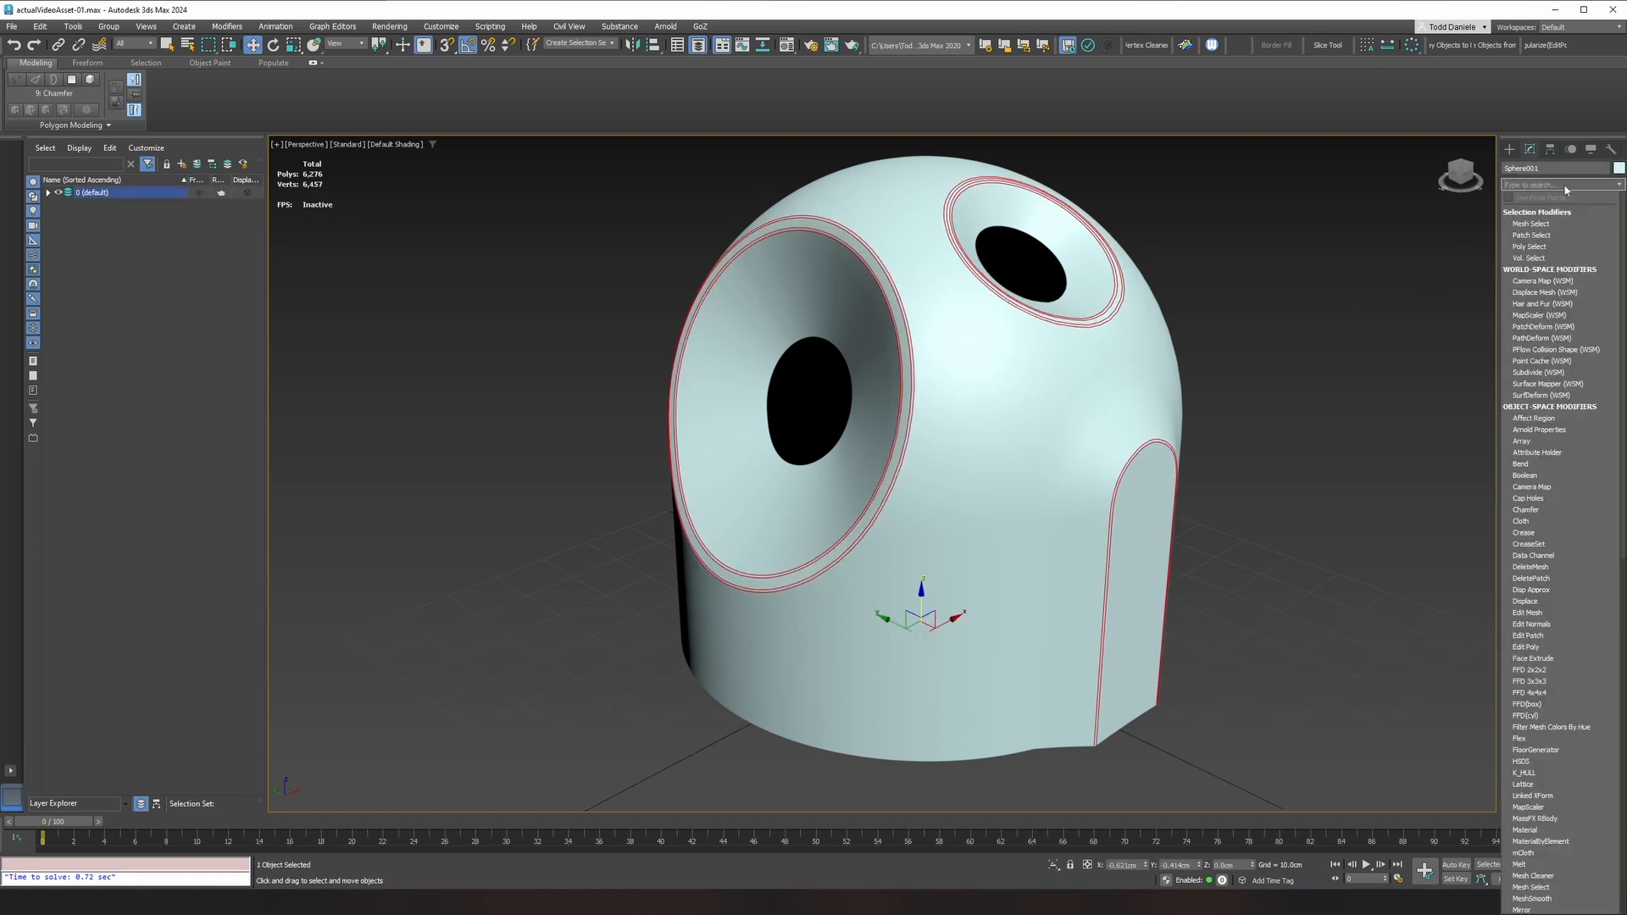
{"action": "type", "text": "we"}
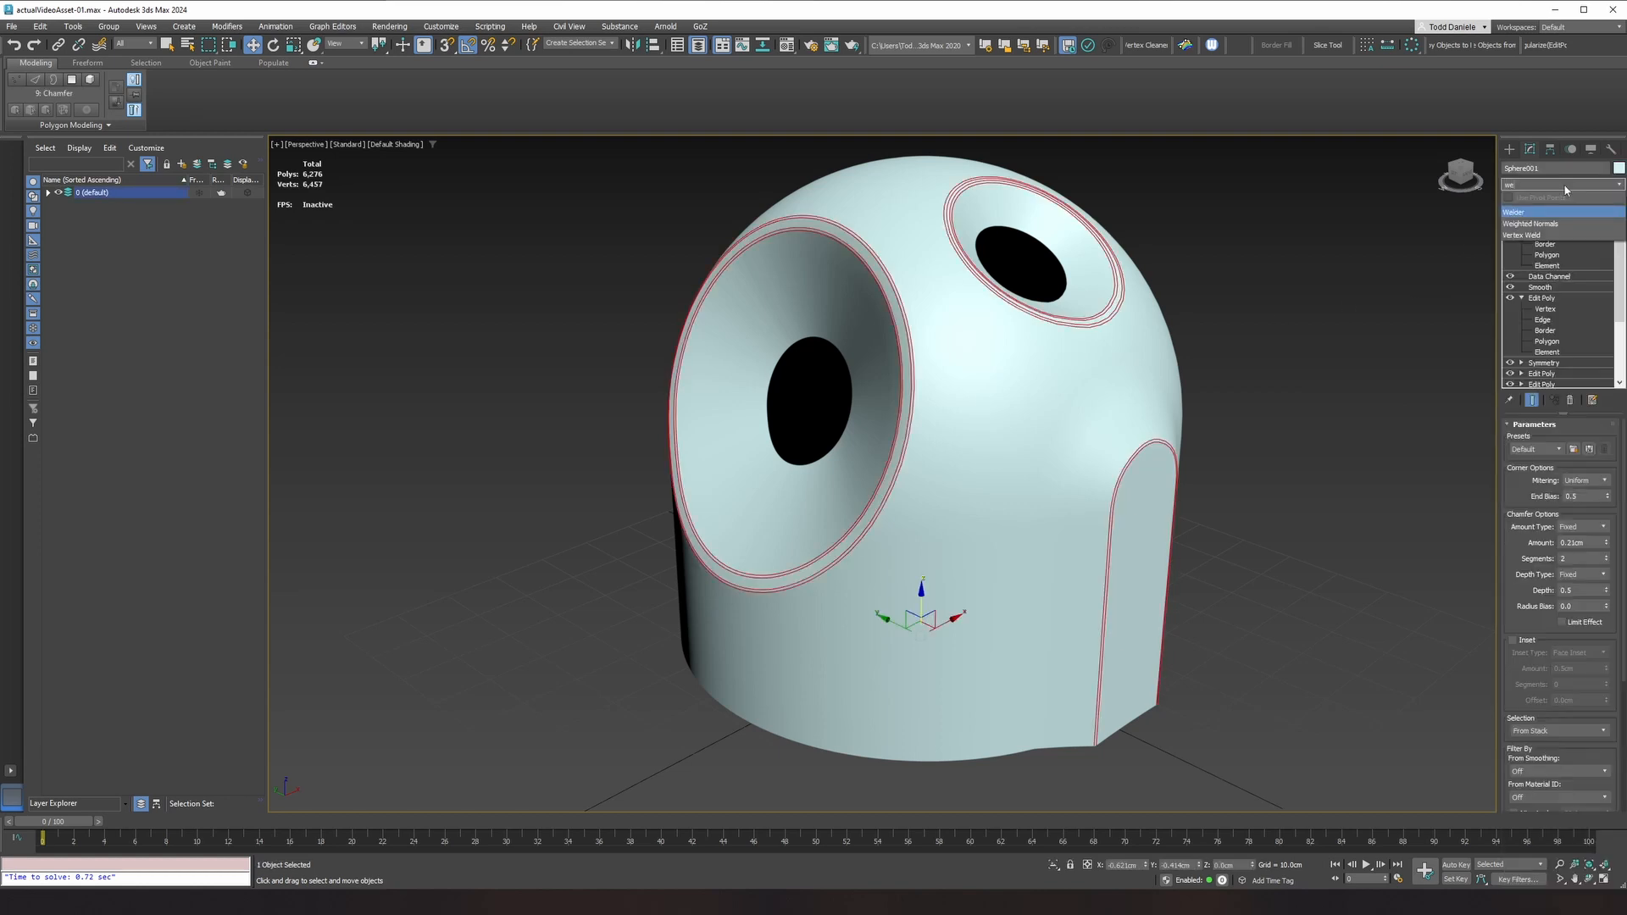
{"action": "left_click", "coordinate": [1546, 226]}
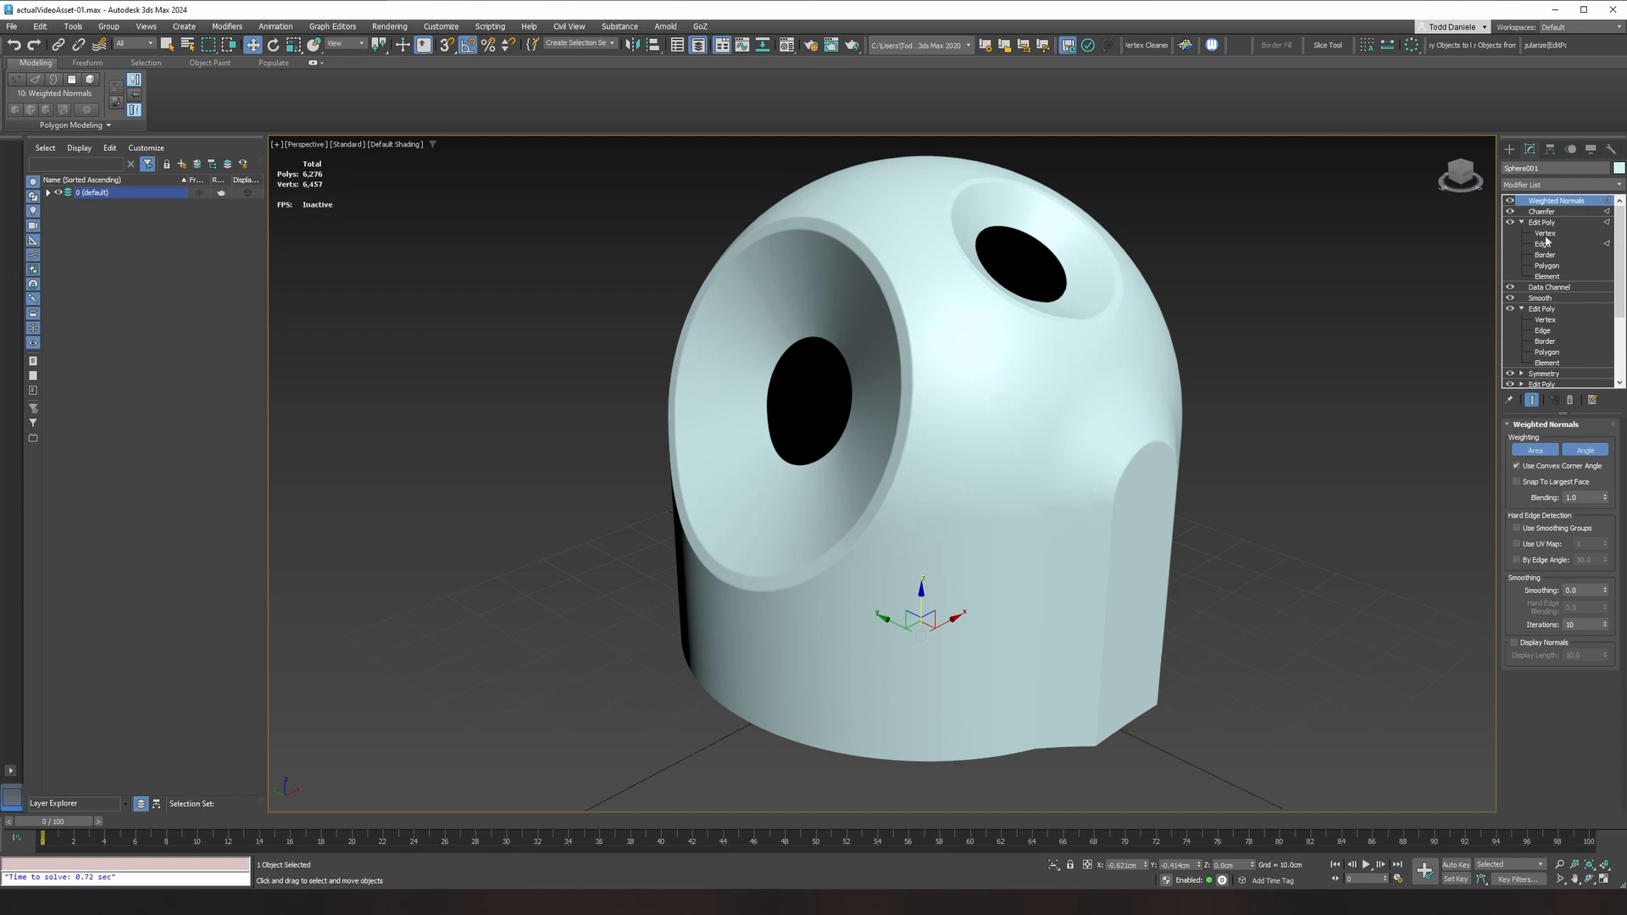
{"action": "left_click", "coordinate": [1562, 535]}
{"action": "left_click", "coordinate": [1562, 534]}
{"action": "left_click", "coordinate": [1562, 535]}
Step: Set the Weighted Normals blending to 0.3 and smoothing to 0.2, checking the torso's shading
{"action": "left_click_drag", "start_coordinate": [1605, 498], "coordinate": [1605, 527]}
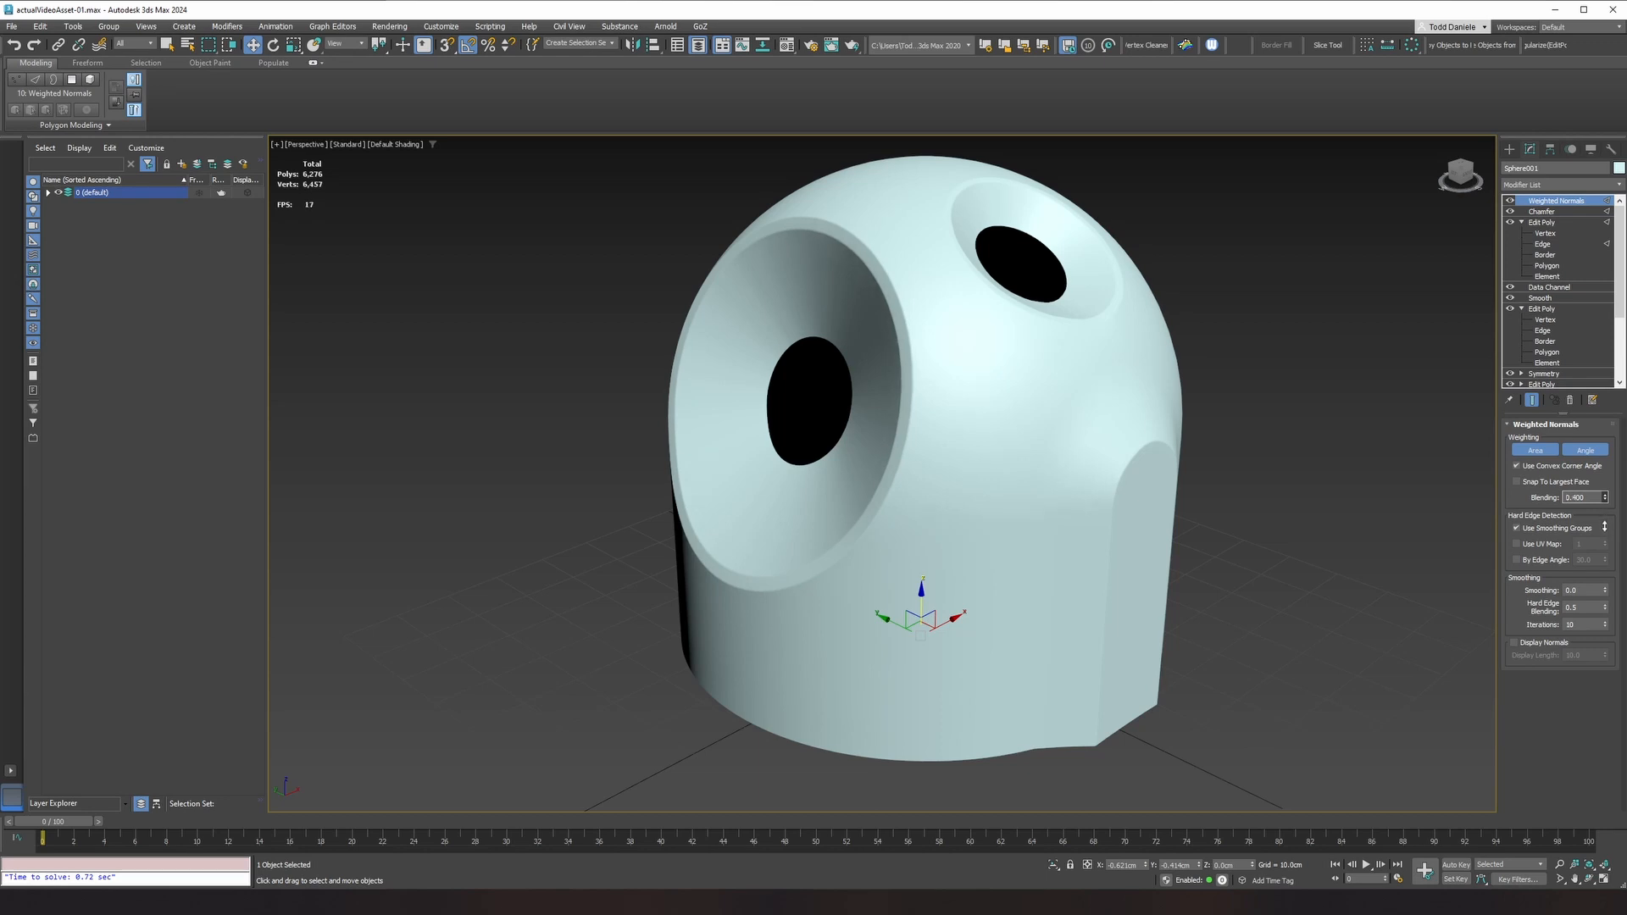
{"action": "left_click_drag", "start_coordinate": [1605, 528], "coordinate": [1605, 530]}
{"action": "mouse_move", "coordinate": [1603, 590]}
{"action": "left_mouse_down"}
{"action": "mouse_move", "coordinate": [1610, 556]}
{"action": "mouse_move", "coordinate": [1611, 580]}
{"action": "left_mouse_up"}
{"action": "mouse_move", "coordinate": [1209, 523]}
{"action": "middle_mouse_down", "text": "alt"}
{"action": "mouse_move", "coordinate": [1101, 512]}
{"action": "mouse_move", "coordinate": [1239, 535]}
{"action": "middle_mouse_up", "text": "alt"}
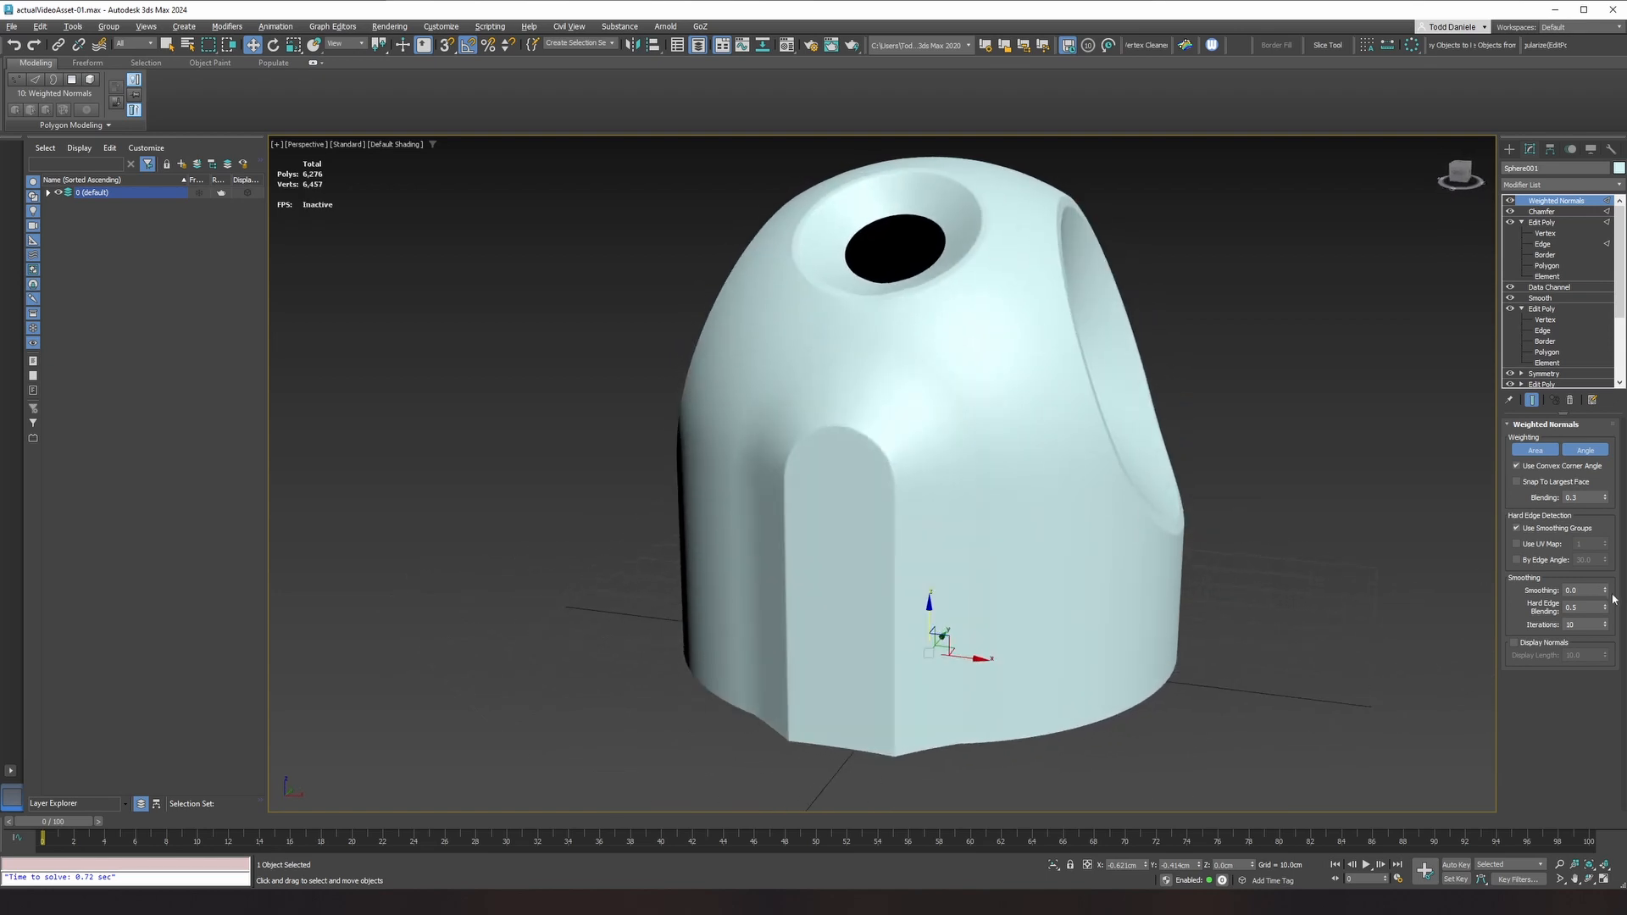
{"action": "left_click_drag", "start_coordinate": [1609, 593], "coordinate": [1609, 591]}
{"action": "mouse_move", "coordinate": [1217, 551]}
{"action": "middle_mouse_down", "text": "alt"}
{"action": "mouse_move", "coordinate": [1272, 556]}
{"action": "mouse_move", "coordinate": [1250, 532]}
{"action": "middle_mouse_up", "text": "alt"}
{"action": "key", "text": "F4"}
{"action": "key", "text": "F4"}
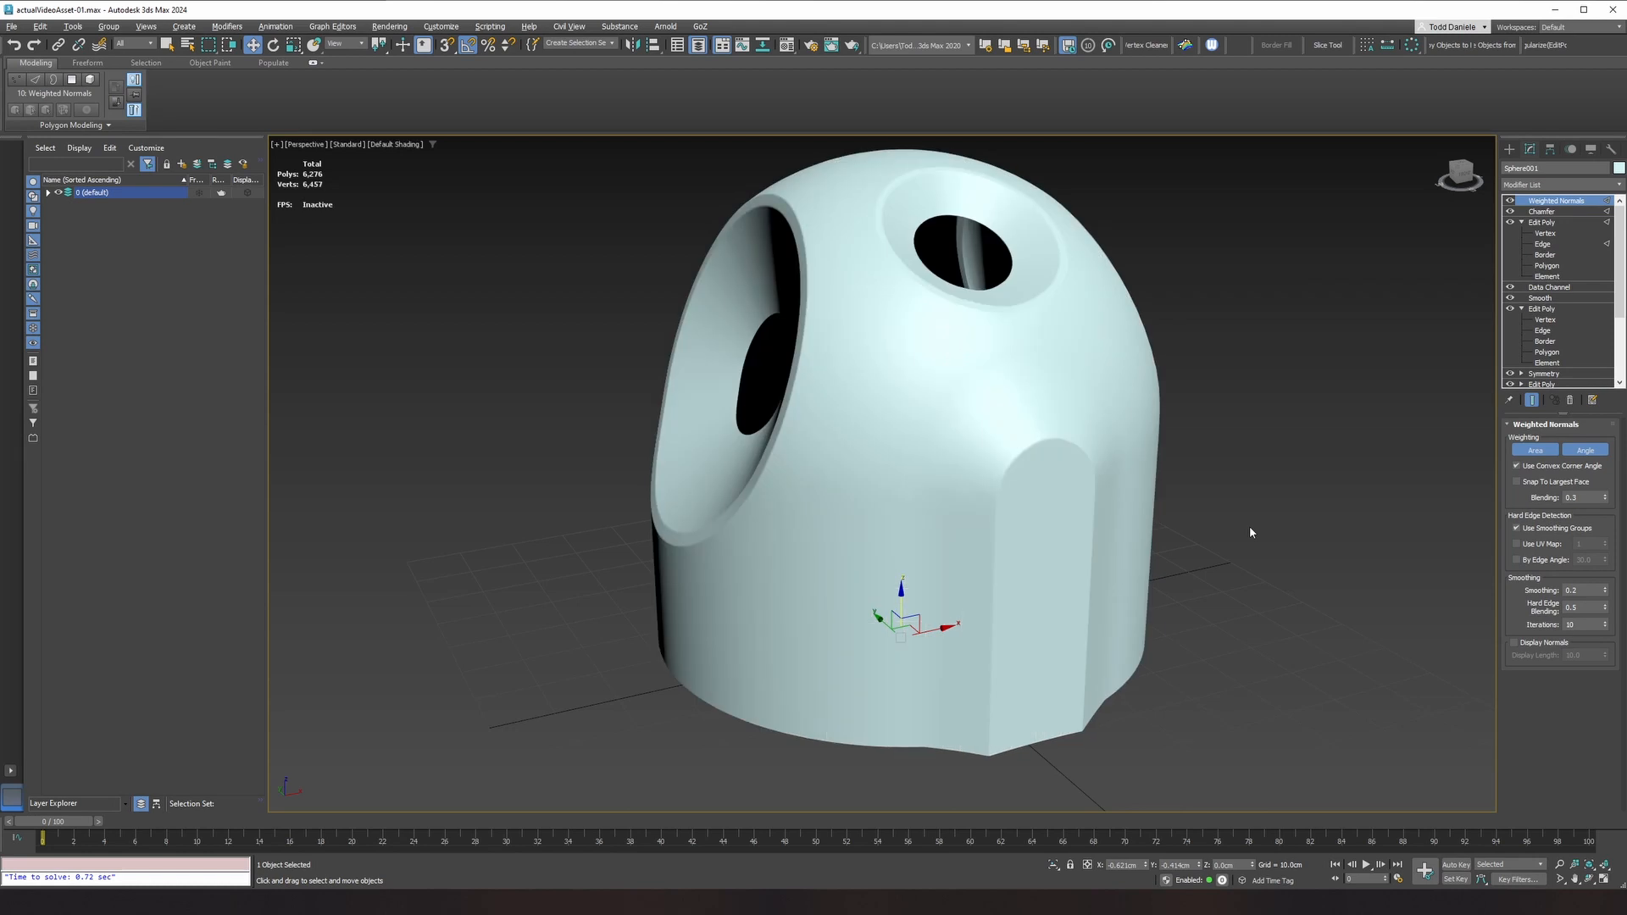
Step: Add an OpenSubdiv modifier on top of the stack with 2 iterations and check the smoothed torso
{"action": "left_click", "coordinate": [1584, 185]}
{"action": "type", "text": "op"}
{"action": "left_click", "coordinate": [1562, 211]}
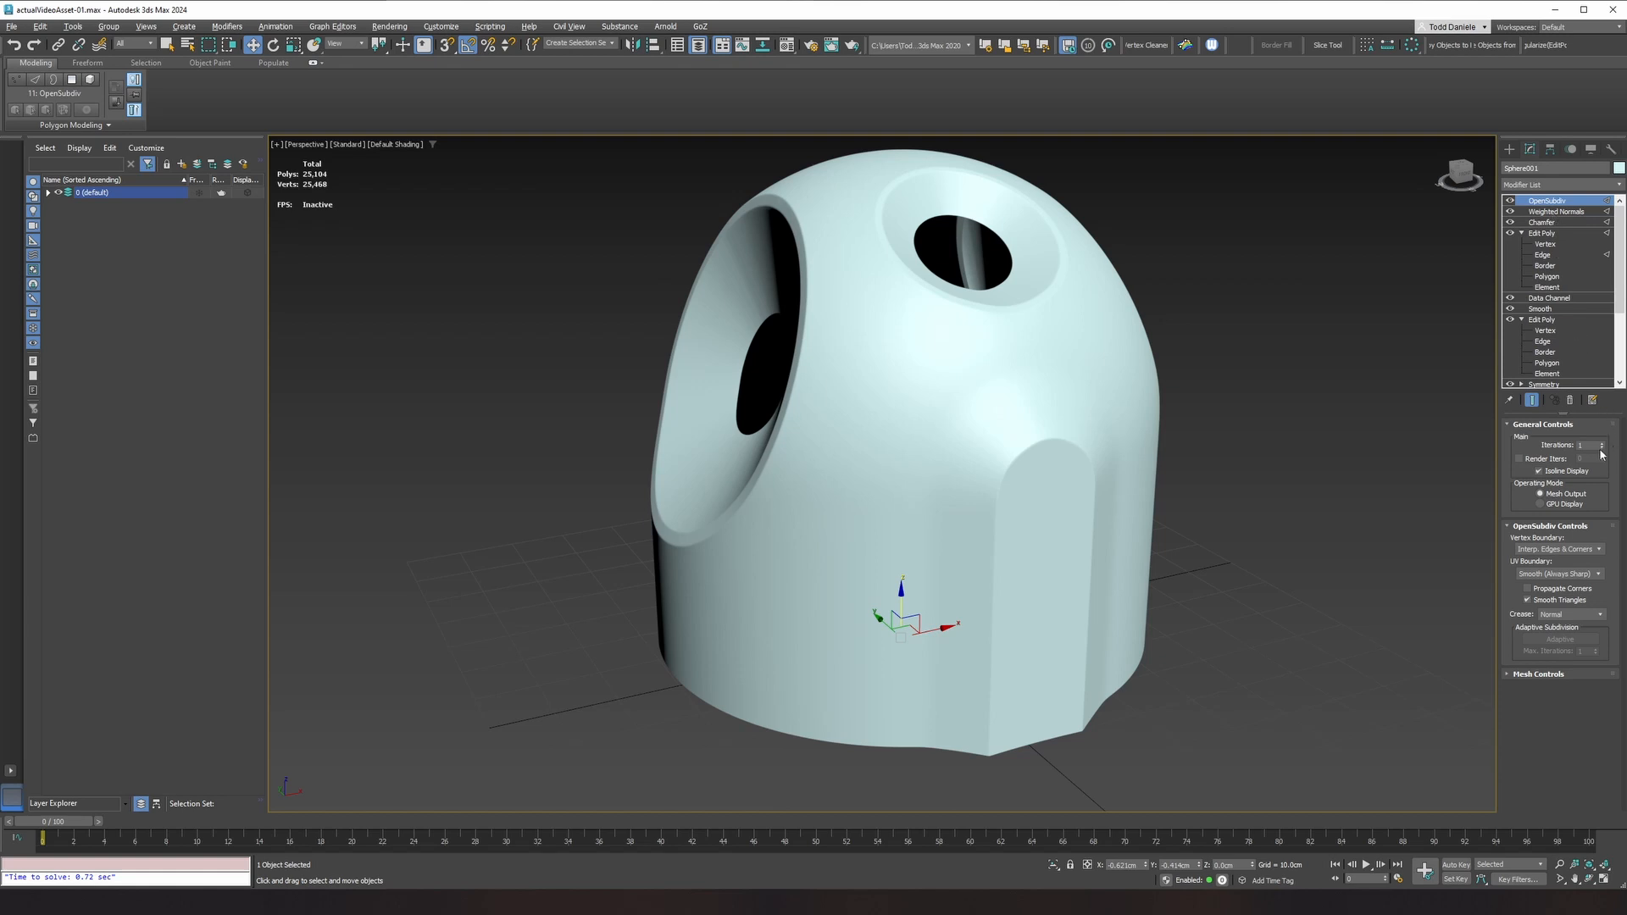
{"action": "left_click", "coordinate": [1603, 445]}
{"action": "mouse_move", "coordinate": [1034, 509]}
{"action": "middle_mouse_down", "text": "alt"}
{"action": "mouse_move", "coordinate": [916, 508]}
{"action": "mouse_move", "coordinate": [988, 465]}
{"action": "mouse_move", "coordinate": [1024, 496]}
{"action": "middle_mouse_up", "text": "alt"}
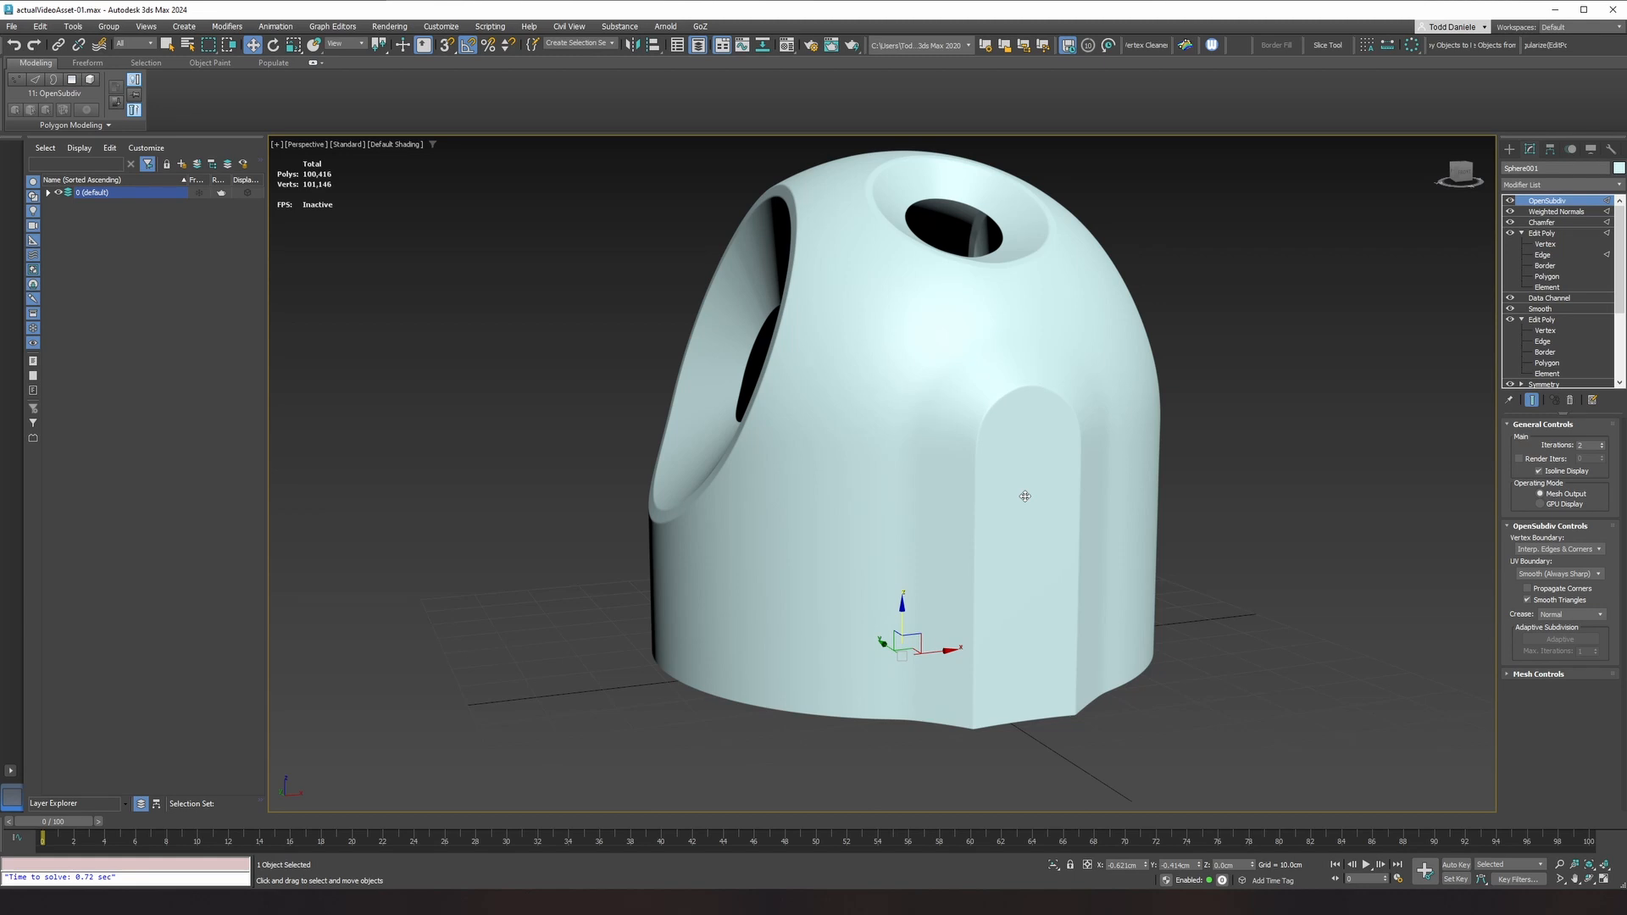
{"action": "scroll", "coordinate": [1023, 496], "scroll_direction": "down", "scroll_amount": 2}
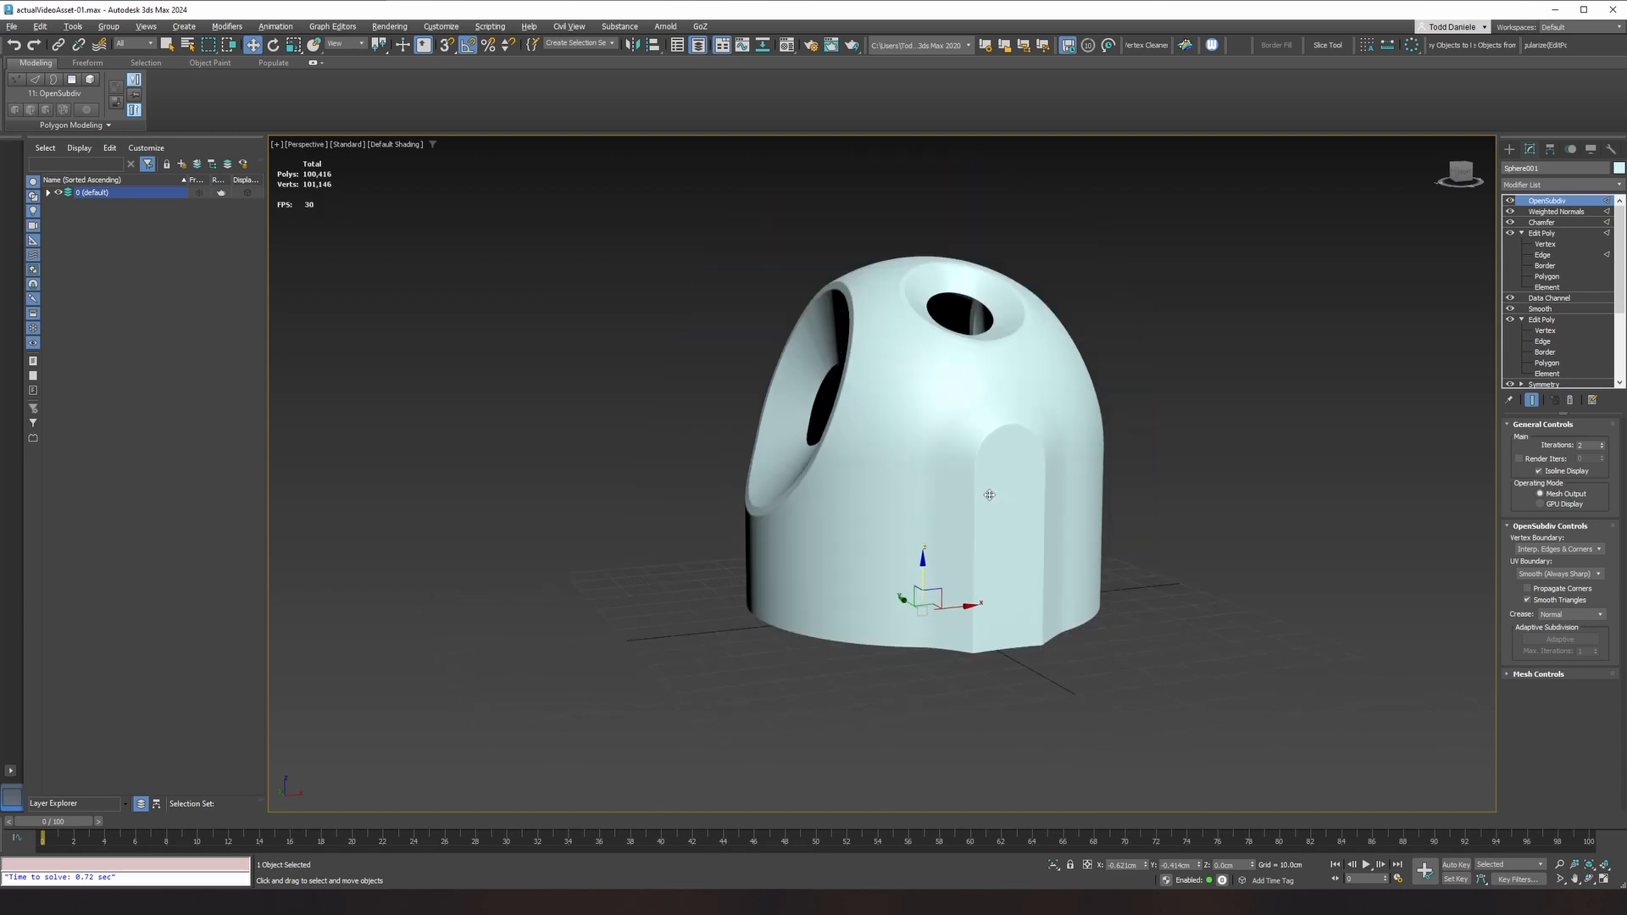
{"action": "middle_click_drag", "start_coordinate": [996, 496], "coordinate": [964, 508], "text": "alt"}
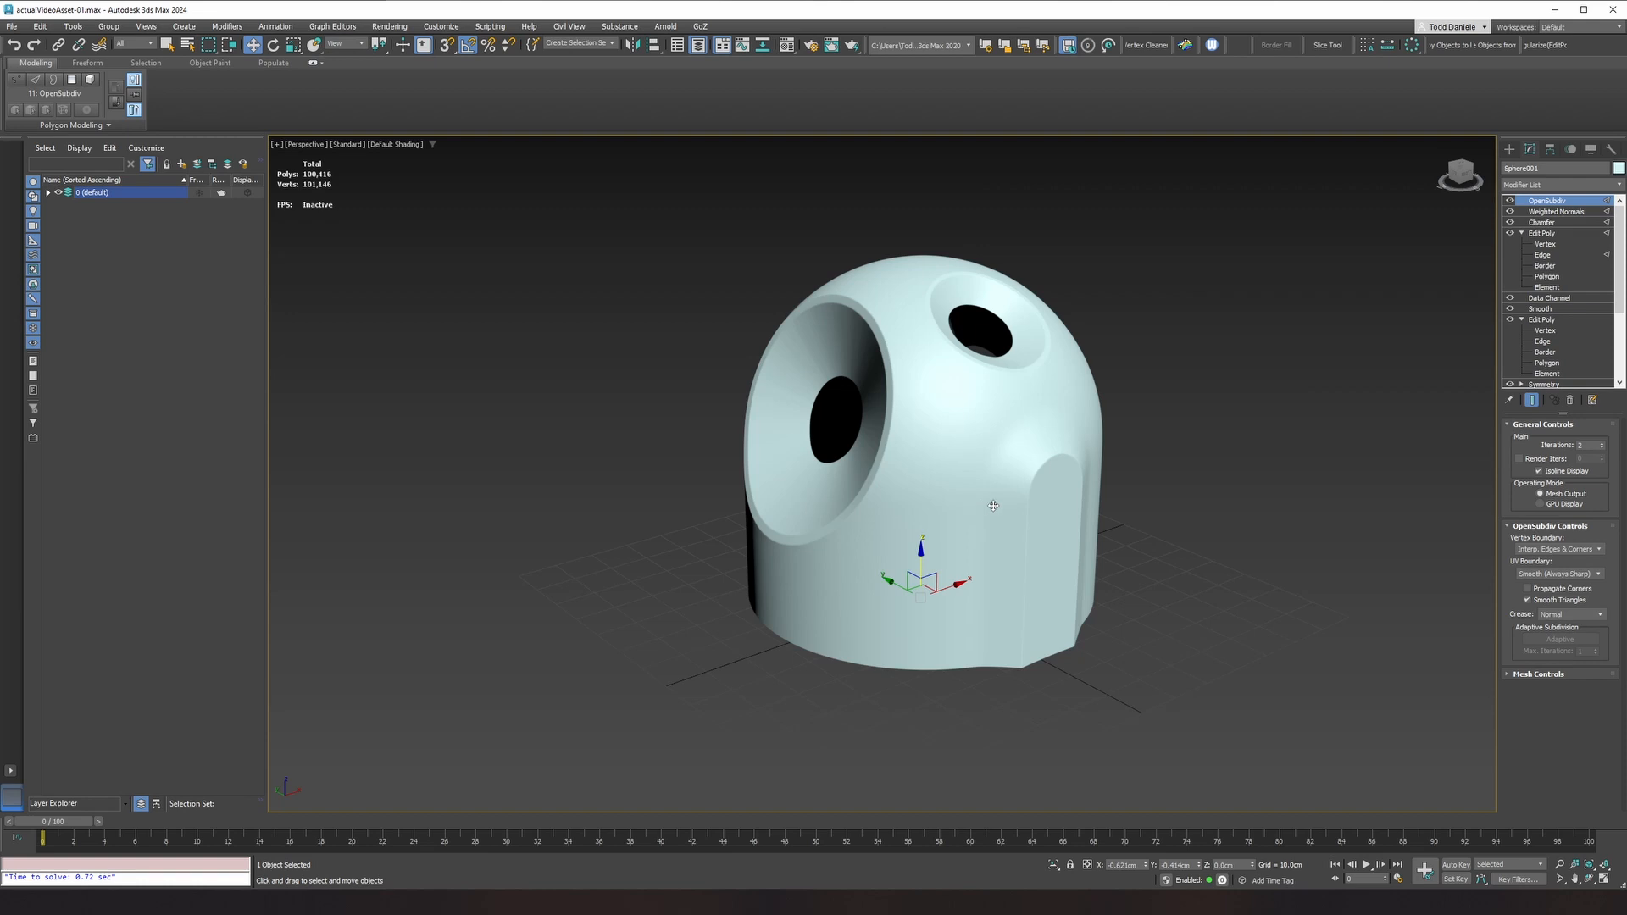
{"action": "middle_click_drag", "start_coordinate": [993, 504], "coordinate": [1022, 486]}
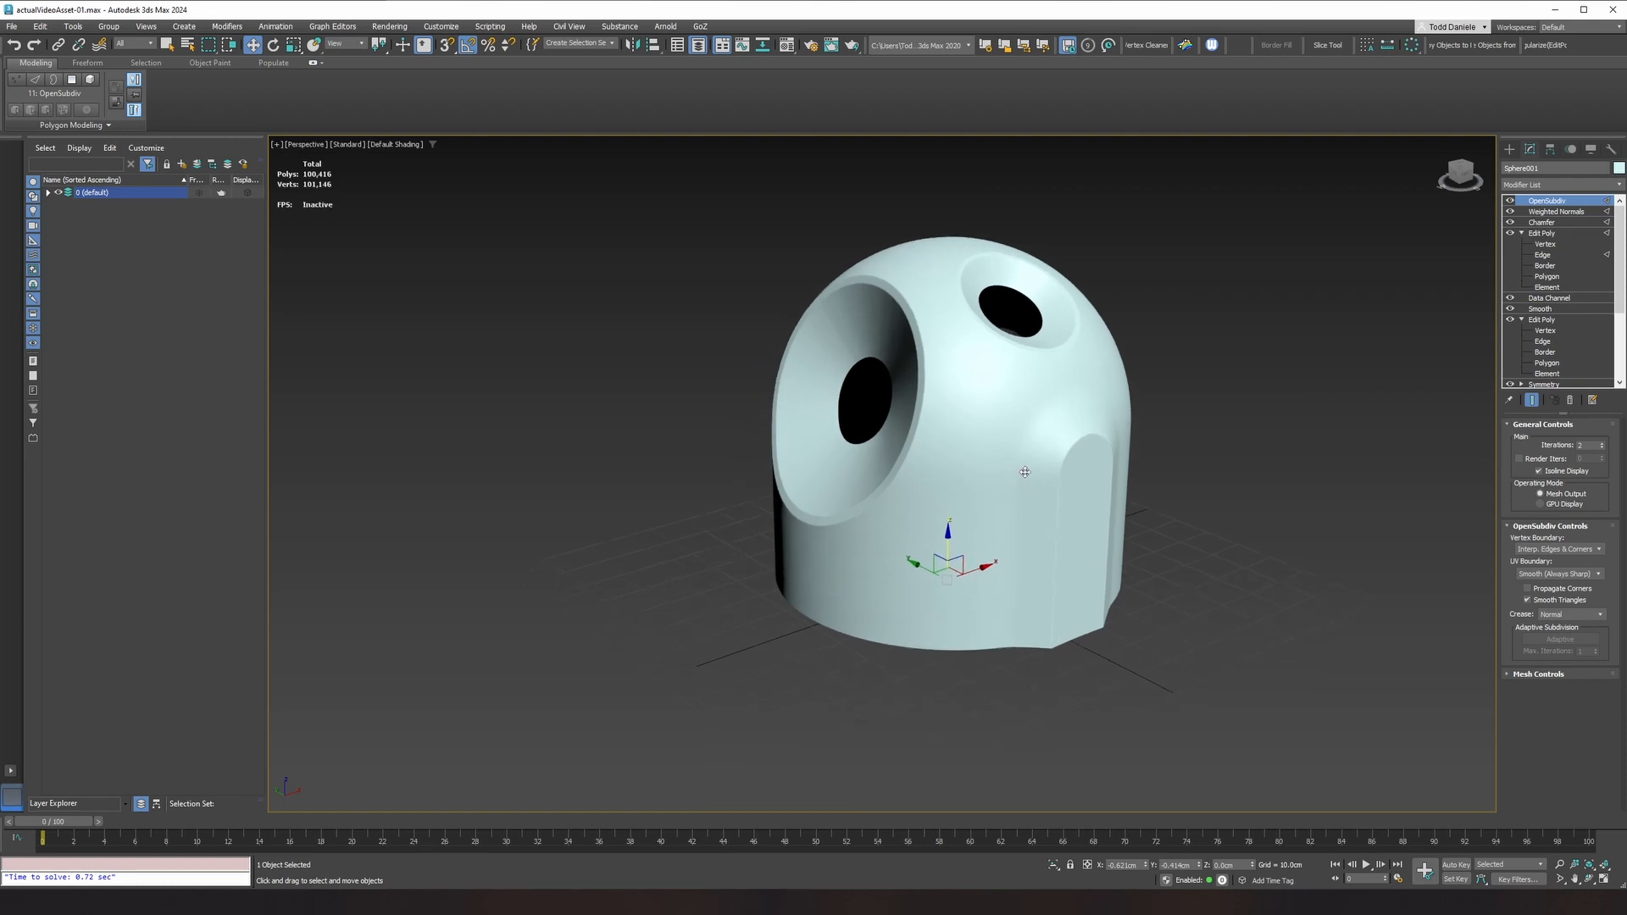